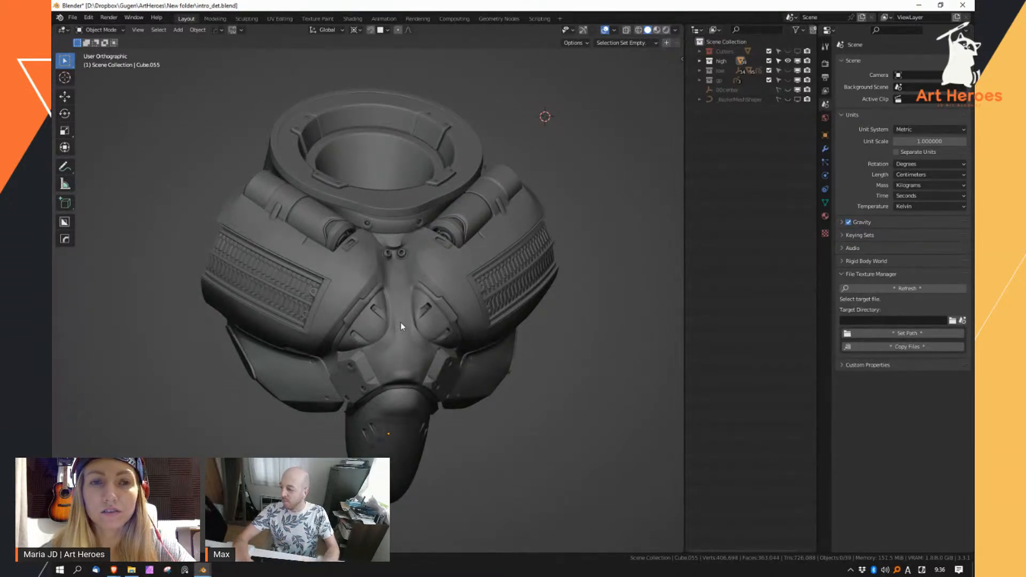
Show the gp sketch collection over the high-poly torso and examine how its strokes relate to the modelled details
middle_drag(467, 266, 419, 294)
ctrl+middle_drag(407, 214, 428, 271)
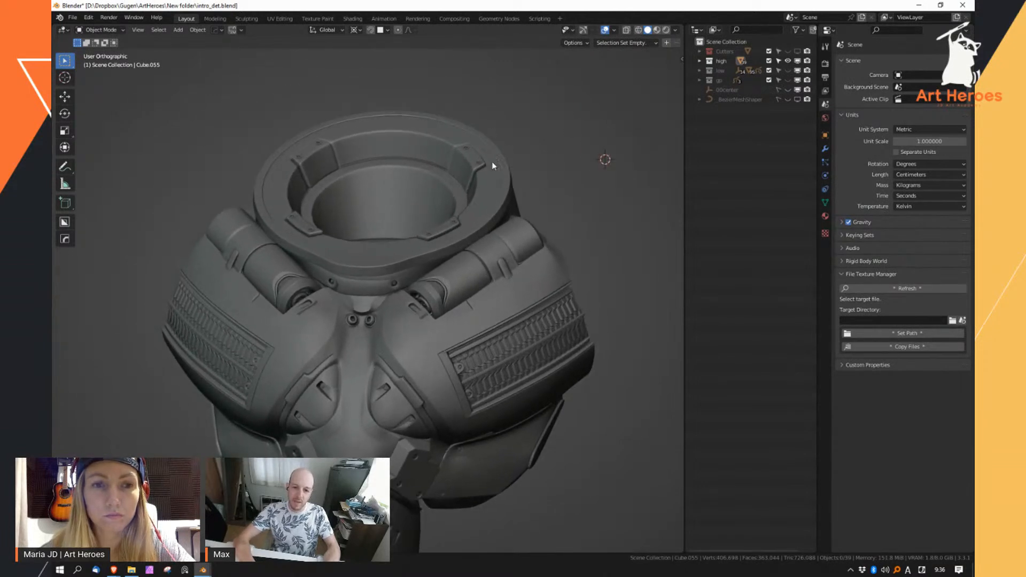
middle_drag(422, 306, 575, 217)
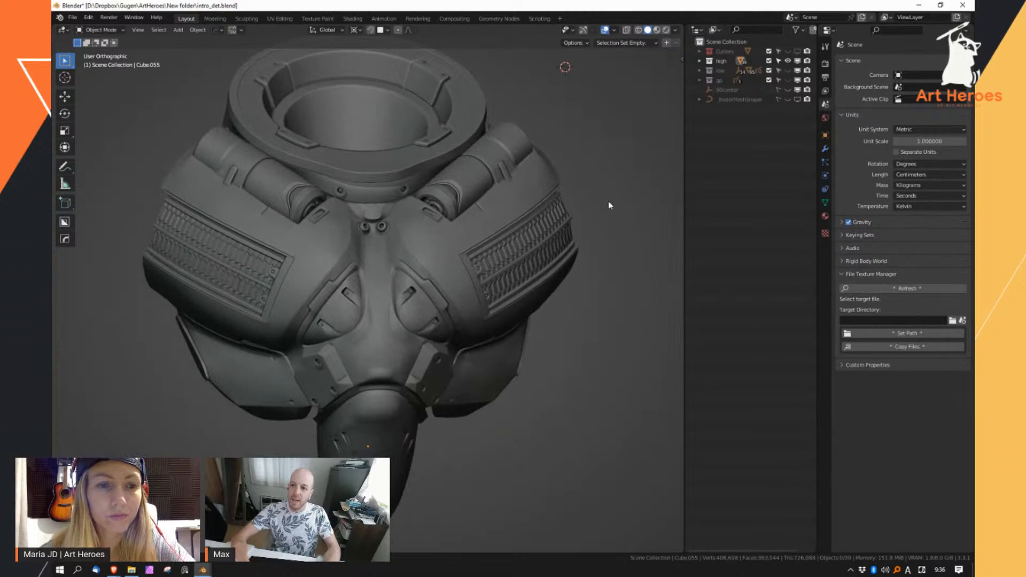
click(788, 80)
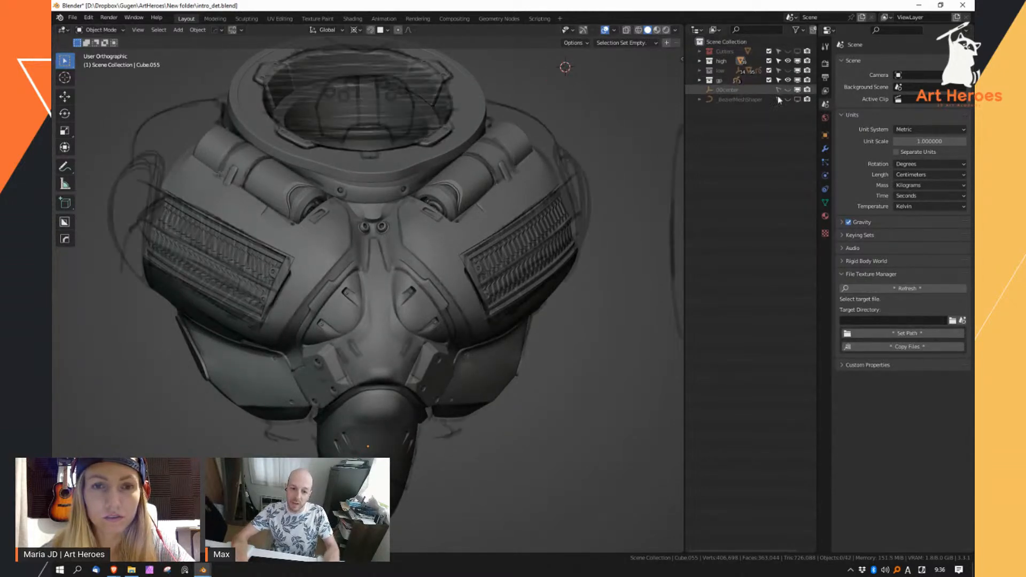
middle_drag(477, 269, 446, 271)
scroll(422, 265, up, 5)
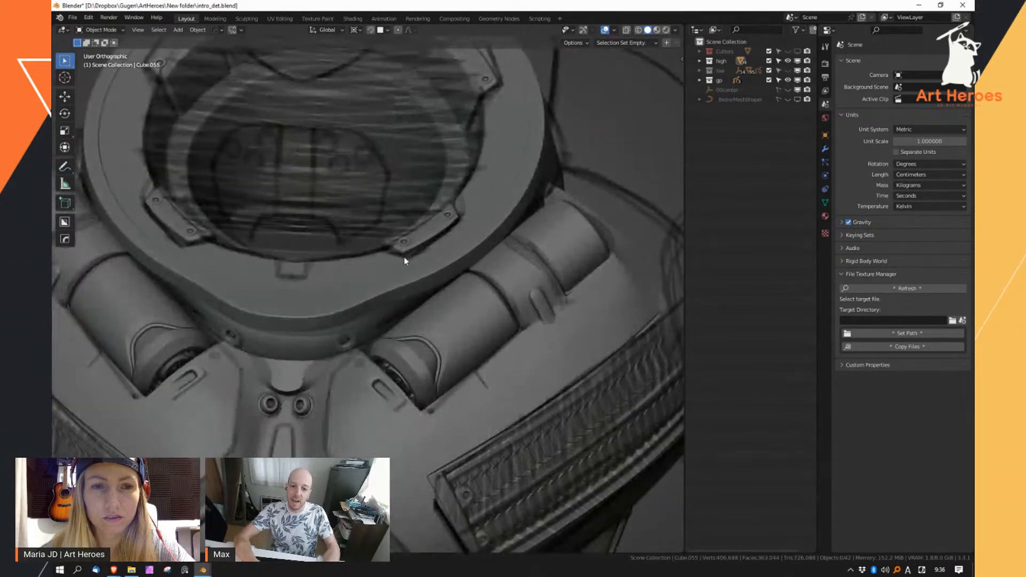
middle_drag(489, 128, 465, 291)
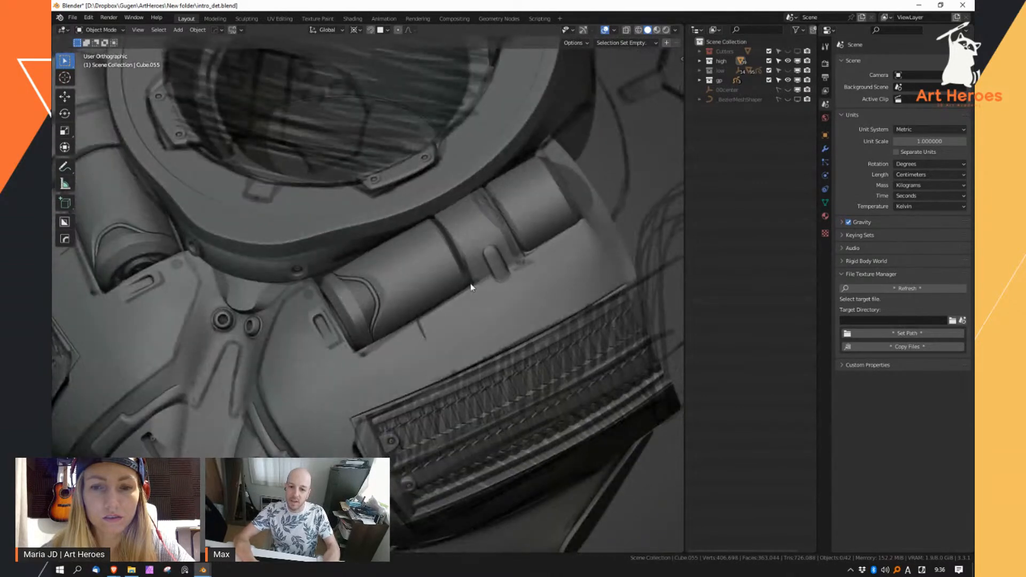
middle_drag(398, 293, 454, 243)
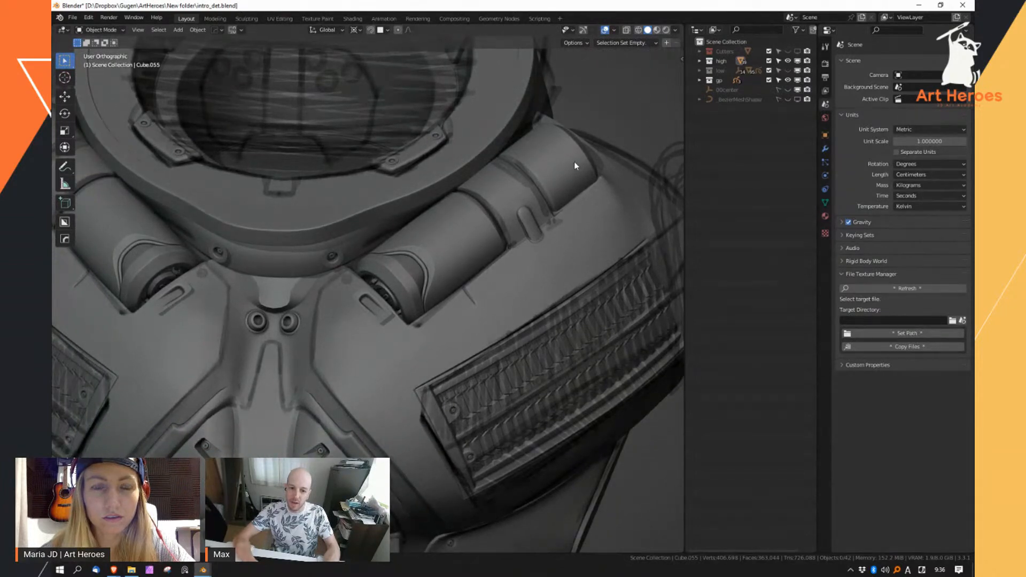
middle_drag(452, 304, 353, 141)
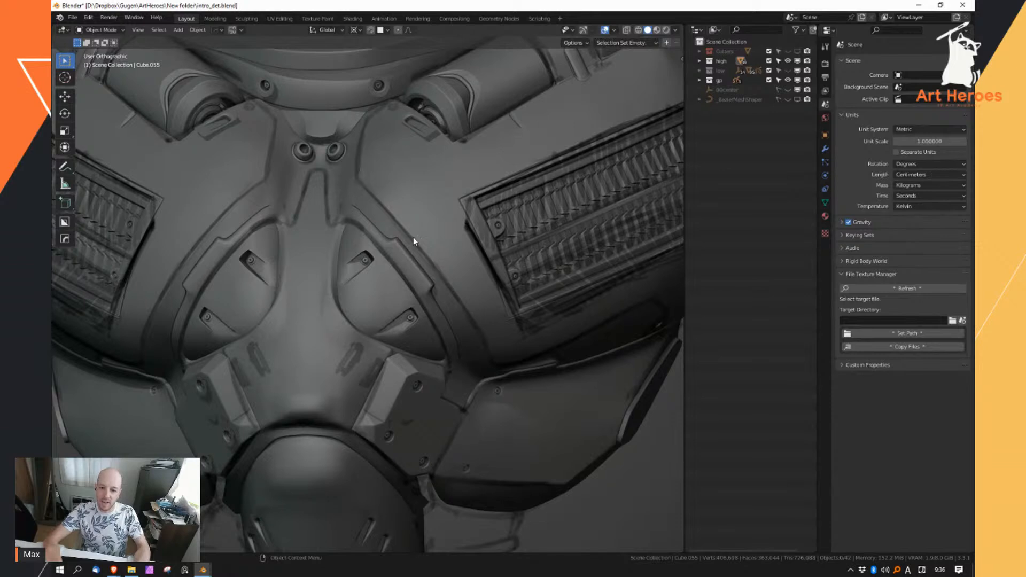
middle_drag(456, 298, 440, 246)
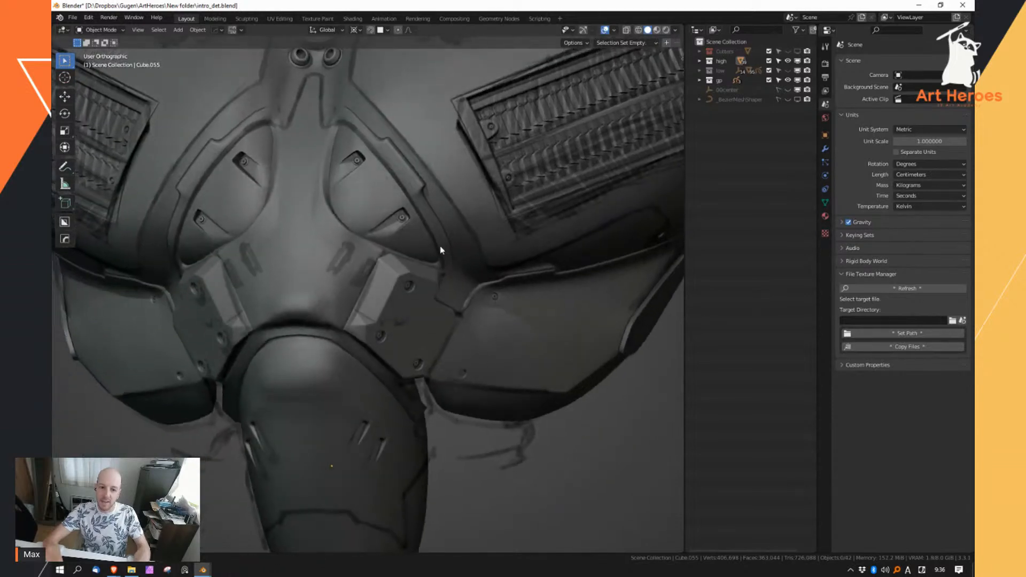
Temporarily hide the bolted plates beside the abdomen to examine the sketch note beneath them, and unhide all objects
scroll(389, 345, up, 4)
click(416, 324)
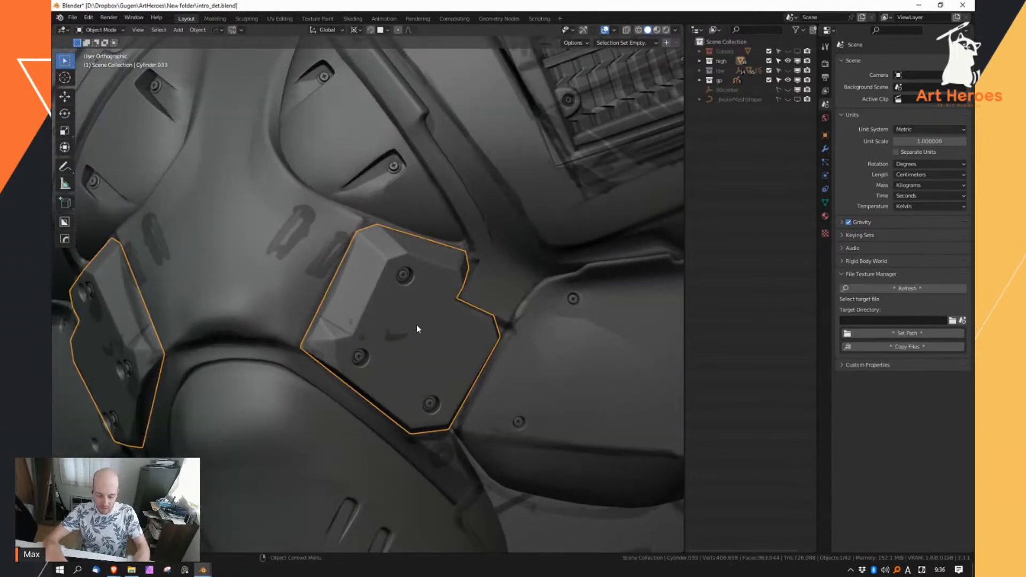
key(Delete)
key(ctrl+z)
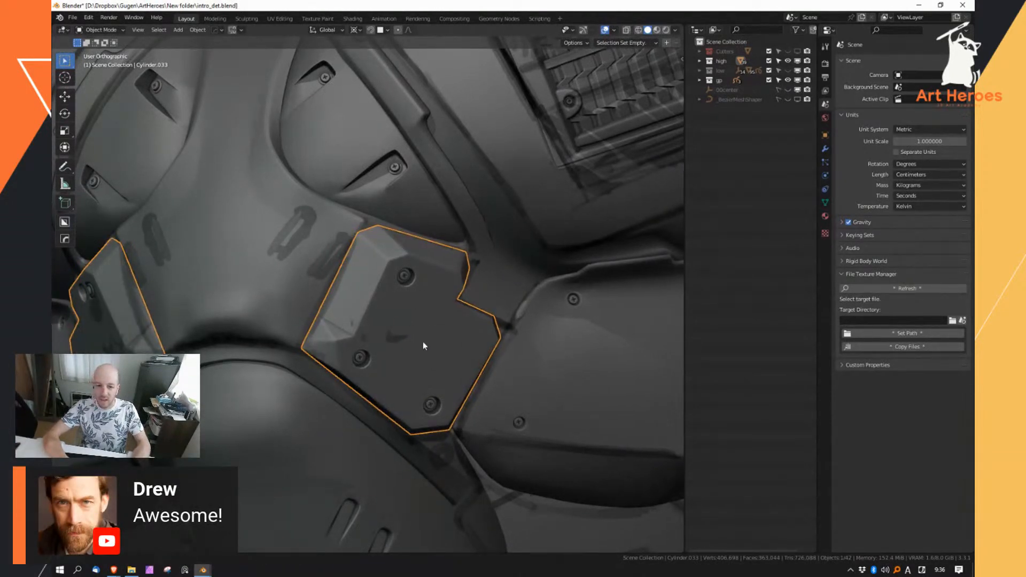
scroll(419, 342, down, 3)
key(Delete)
middle_drag(422, 347, 381, 353)
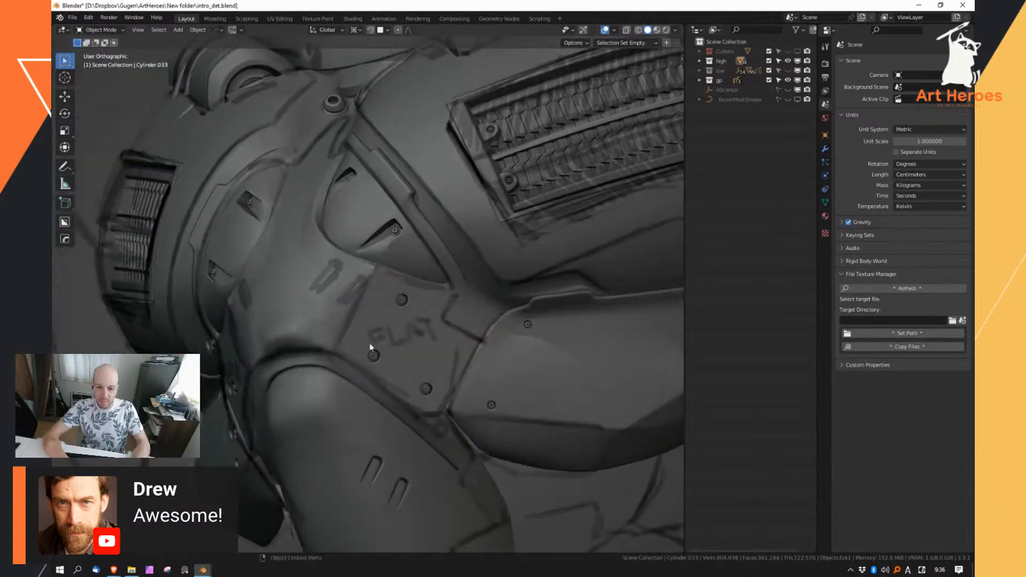
middle_drag(446, 356, 534, 222)
key(alt+h)
Hide the gp sketch collection to leave the high-poly torso without sketch lines
scroll(428, 345, down, 2)
scroll(403, 317, down, 2)
scroll(439, 309, up, 3)
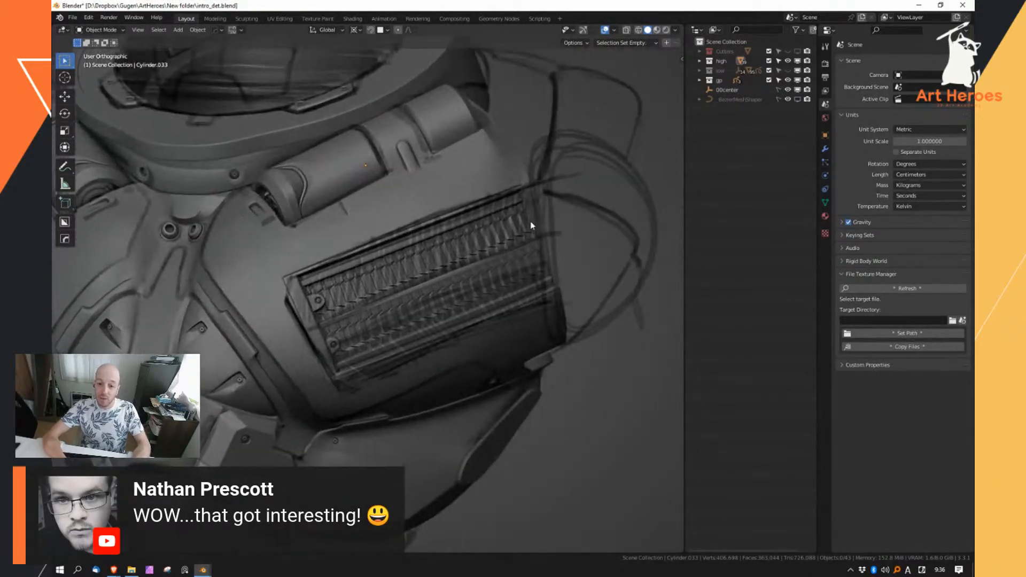
click(788, 79)
scroll(528, 261, down, 2)
mouse_move(528, 260)
middle_down()
mouse_move(481, 251)
mouse_move(435, 278)
mouse_move(476, 272)
mouse_move(464, 274)
middle_up()
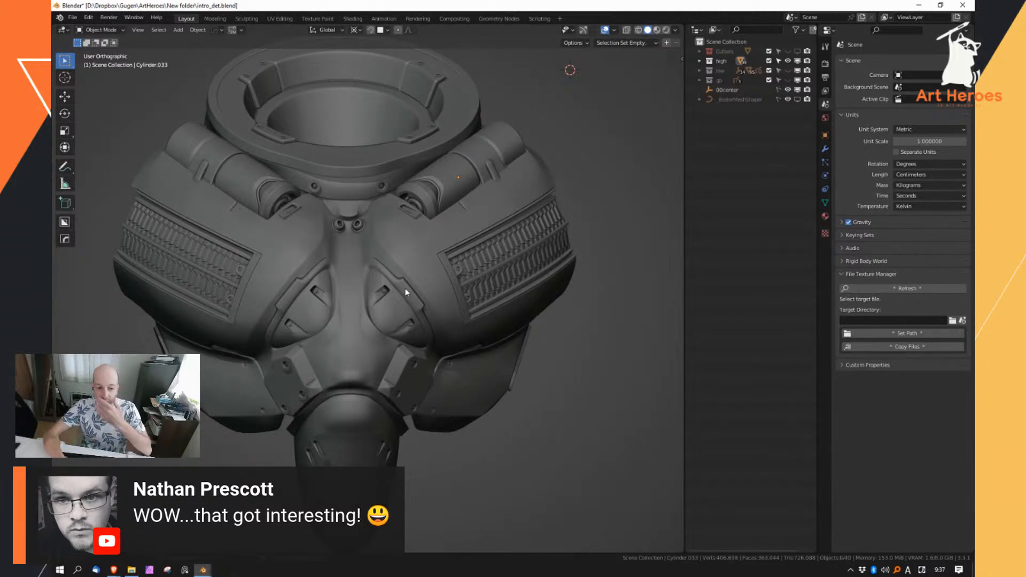
Examine the mesh topology of the main chest shell in Edit Mode, and return to Object Mode with nothing selected
click(431, 281)
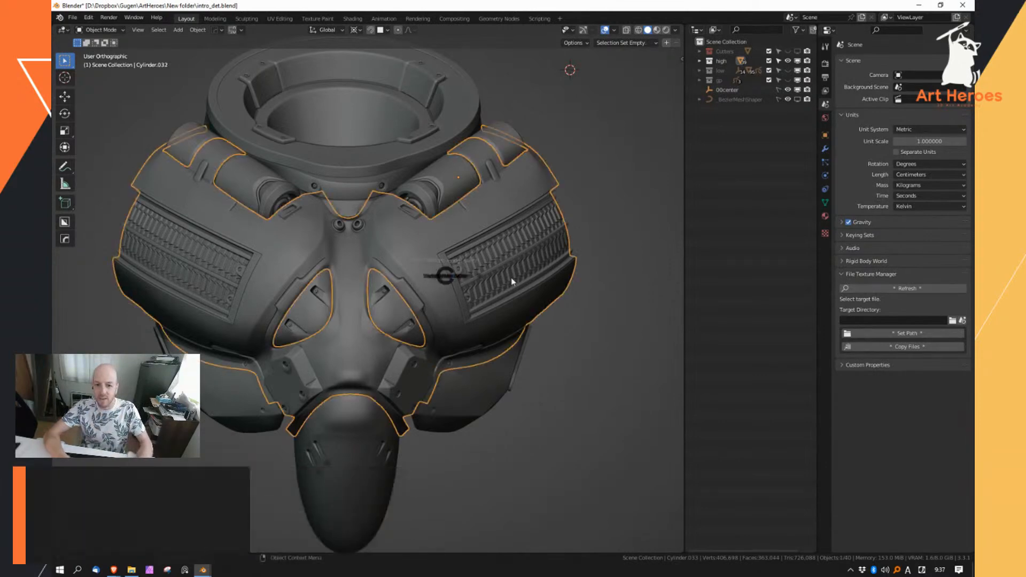
key(Tab)
scroll(438, 283, up, 1)
scroll(439, 284, up, 4)
key(alt+a)
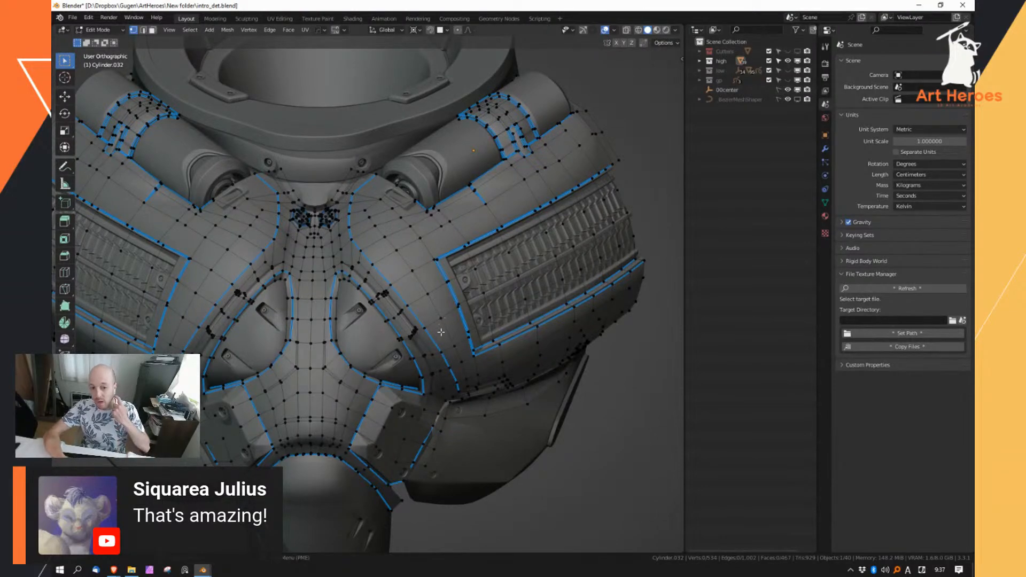
key(Tab)
key(alt+a)
Close the intro_det file and switch to the Blender window with the intro_lesson blockout robot
scroll(370, 343, down, 2)
mouse_move(397, 319)
shift+middle_down()
mouse_move(422, 297)
mouse_move(400, 314)
shift+middle_up()
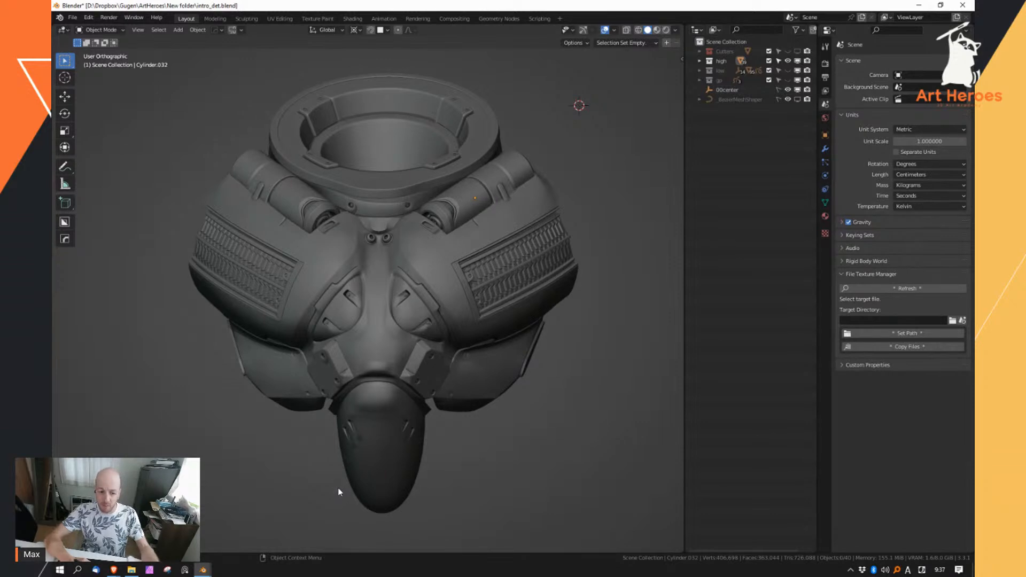
click(962, 6)
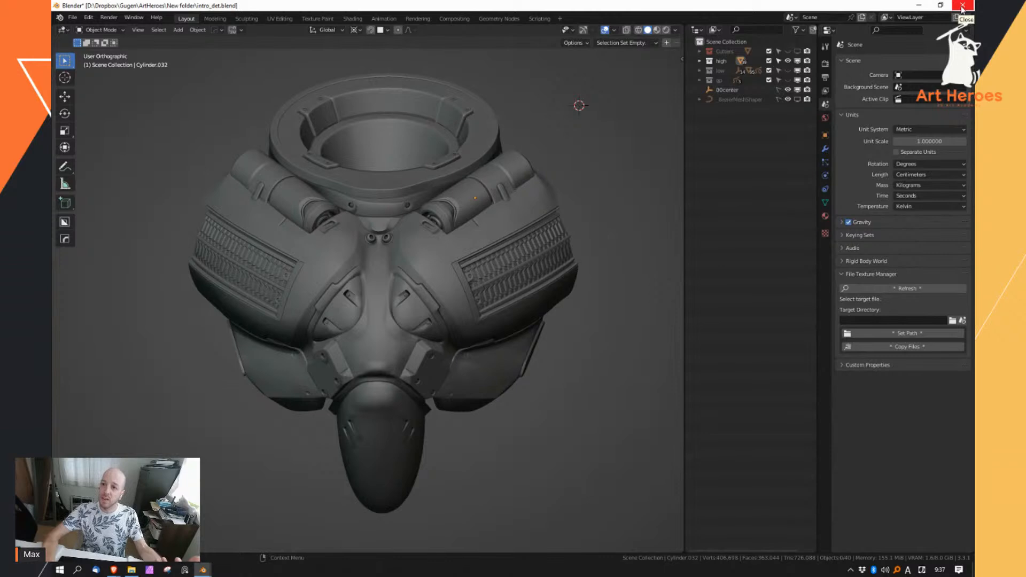
click(521, 303)
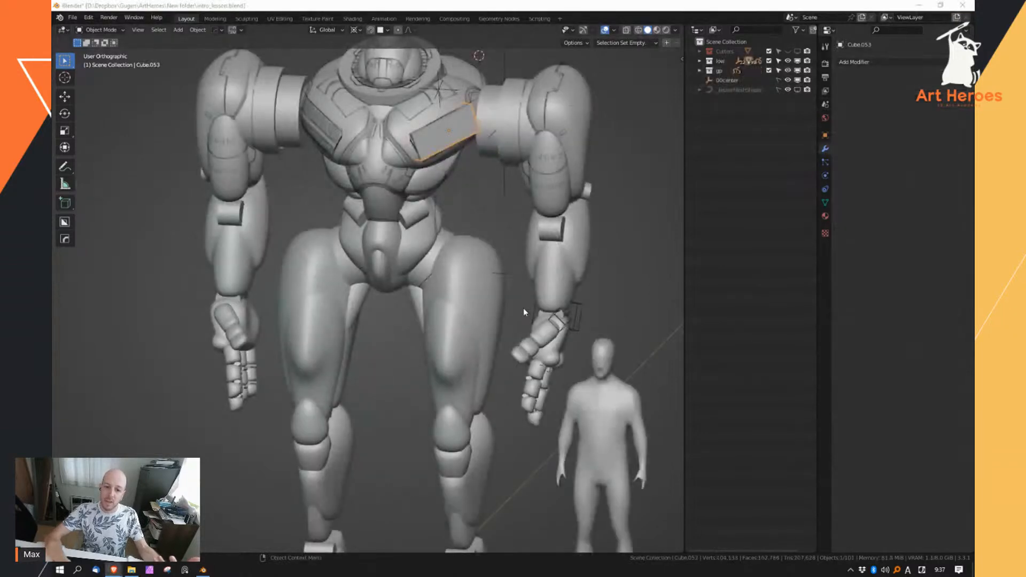
Delete the rectangular block covering the sketched chest vent and maximize the 3D viewport
click(448, 142)
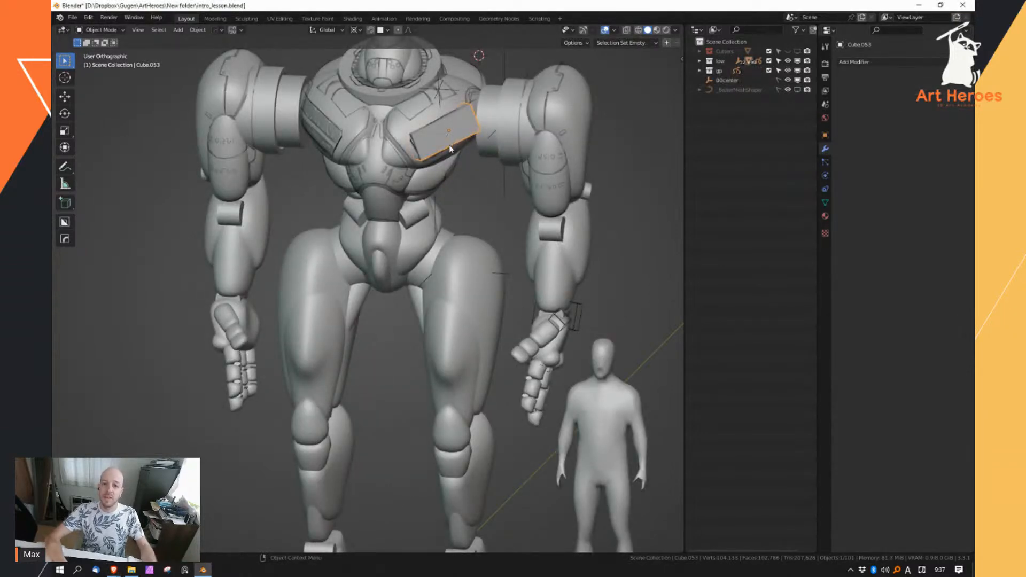
key(Delete)
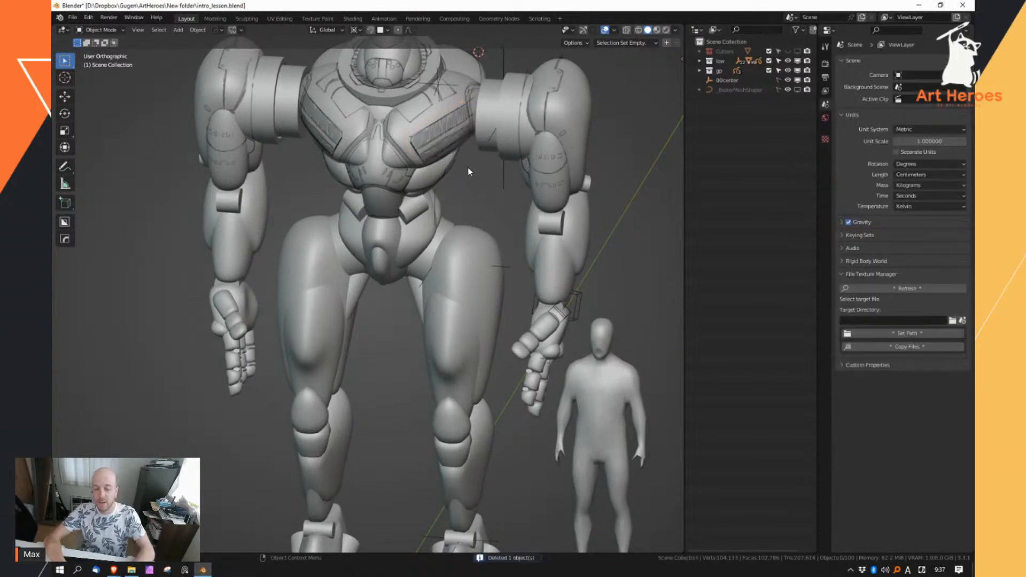
key(ctrl+space)
Examine the overall proportions of the blockout robot from head to legs beside the human scale figure
scroll(454, 309, up, 4)
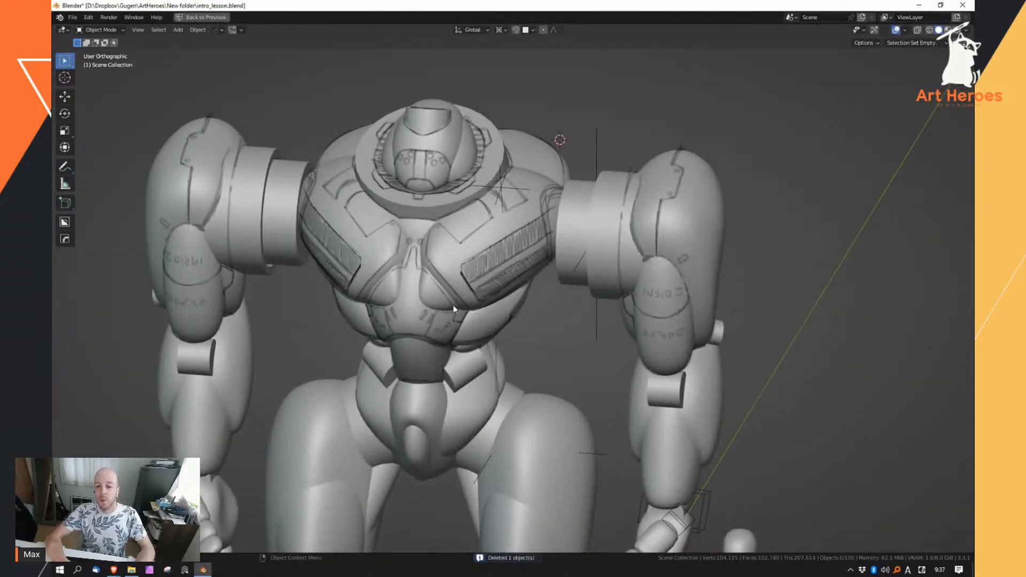
scroll(453, 311, down, 3)
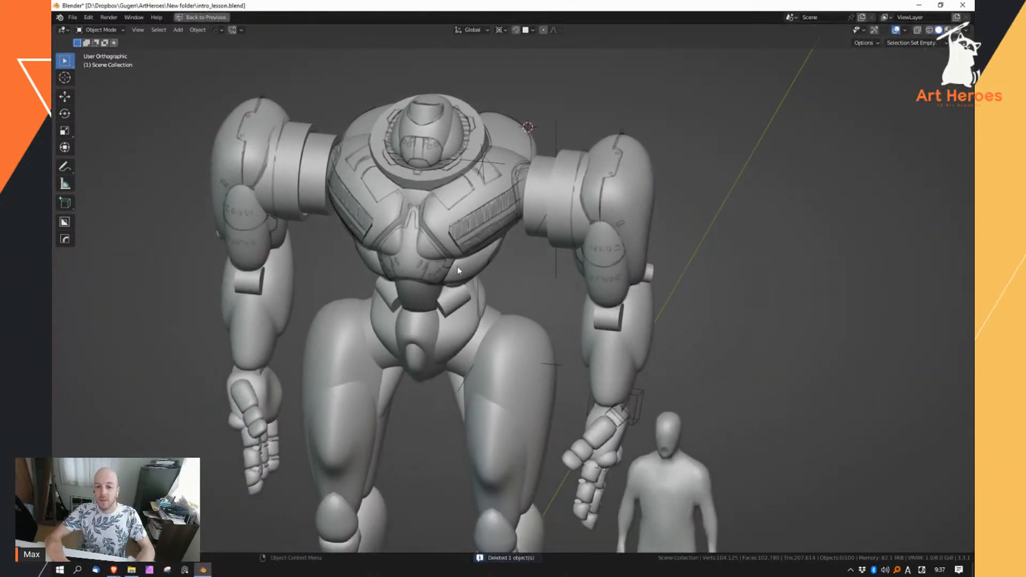
middle_drag(474, 286, 446, 233)
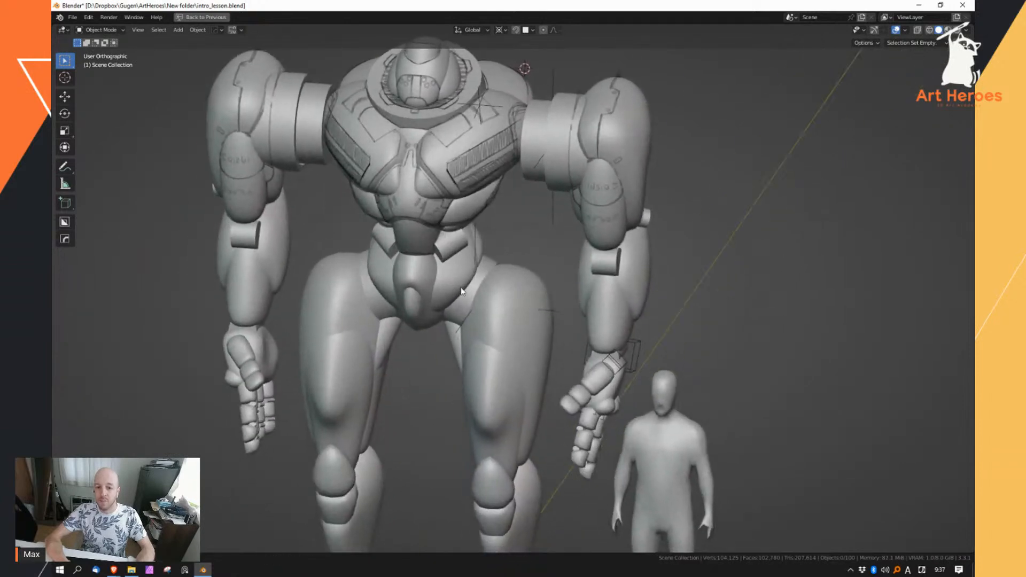
middle_drag(447, 274, 461, 275)
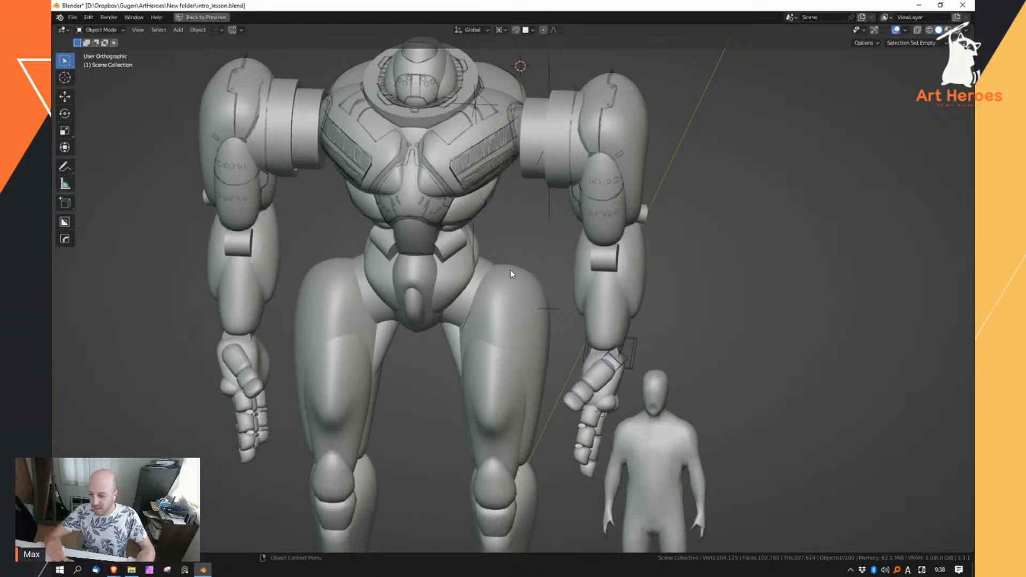
middle_drag(505, 279, 518, 313)
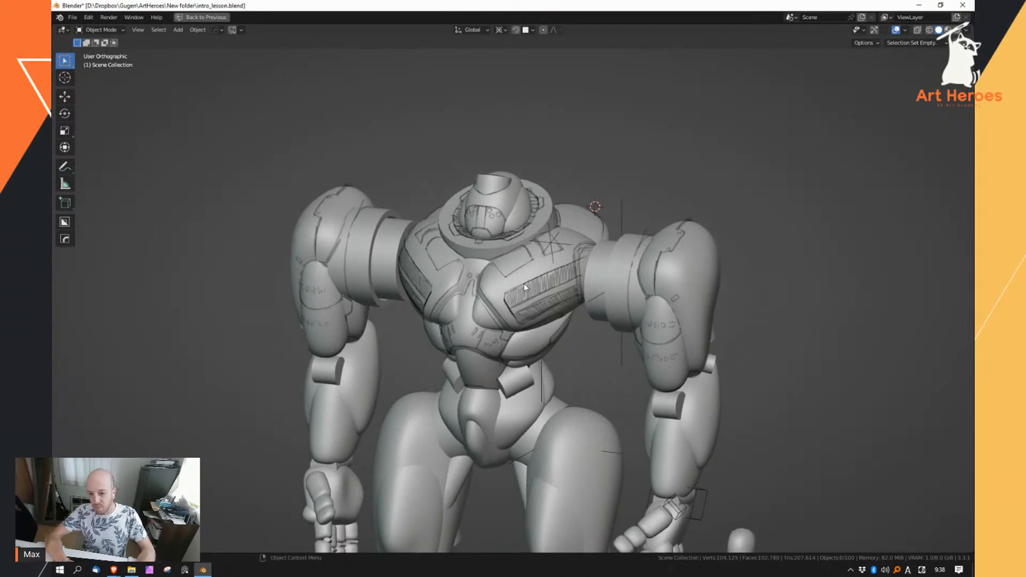
middle_drag(522, 362, 535, 256)
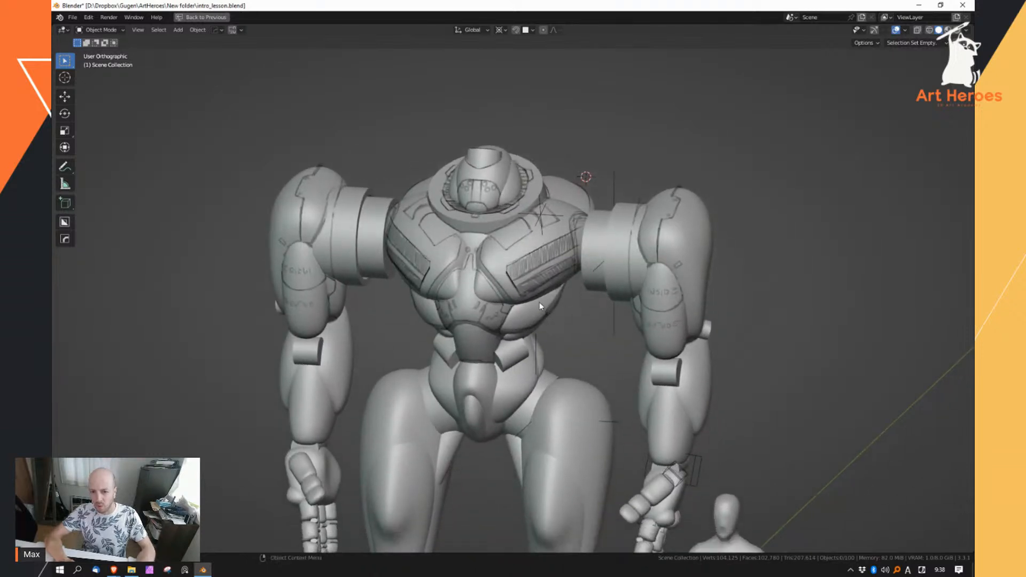
shift+middle_drag(515, 221, 515, 283)
shift+middle_drag(528, 420, 508, 332)
shift+middle_drag(509, 348, 520, 165)
shift+middle_drag(515, 267, 505, 305)
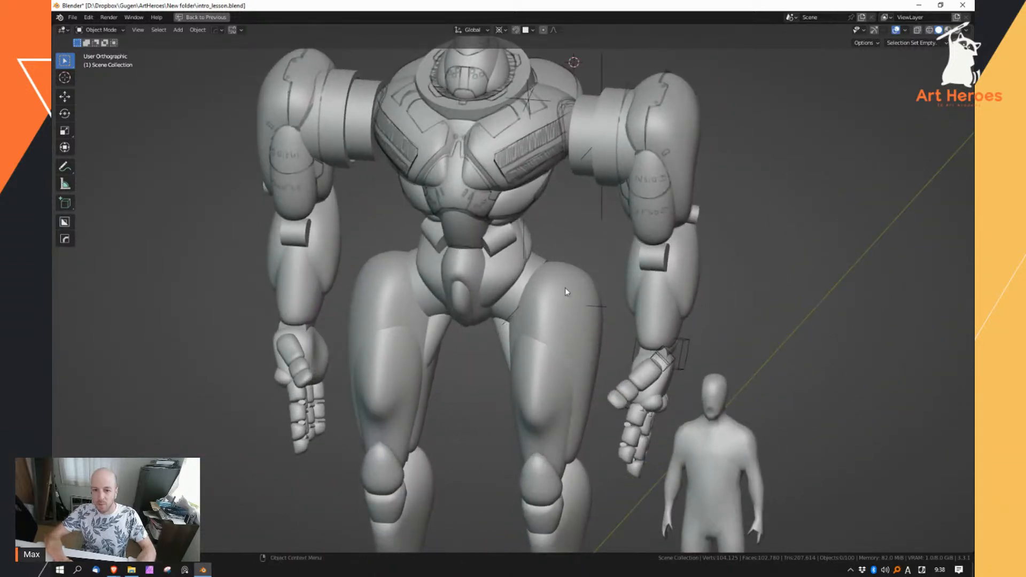
middle_drag(550, 439, 534, 392)
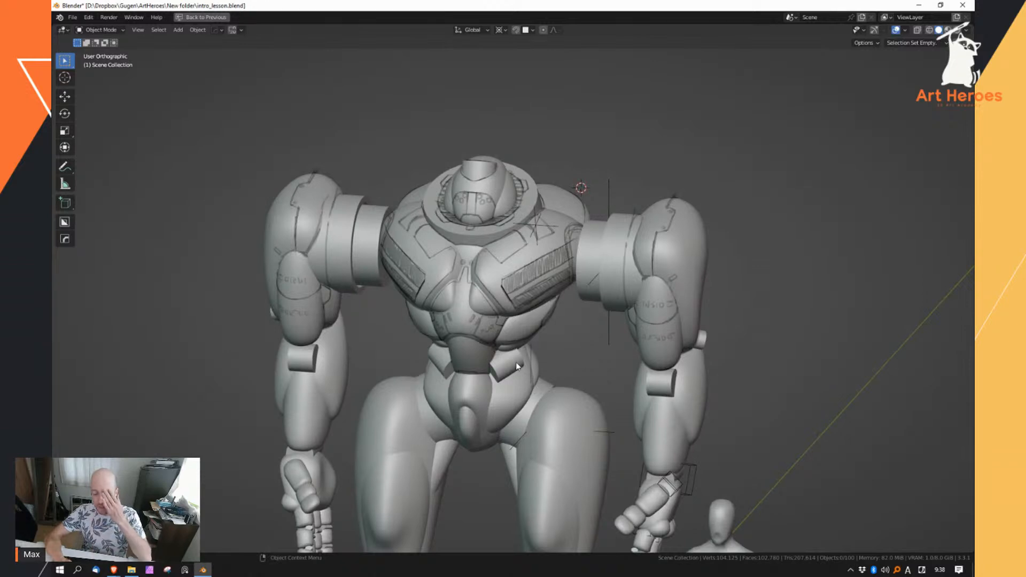
Examine the sketched panel lines on the blockout's chest, collar and upper arms up close from several angles
scroll(515, 279, up, 4)
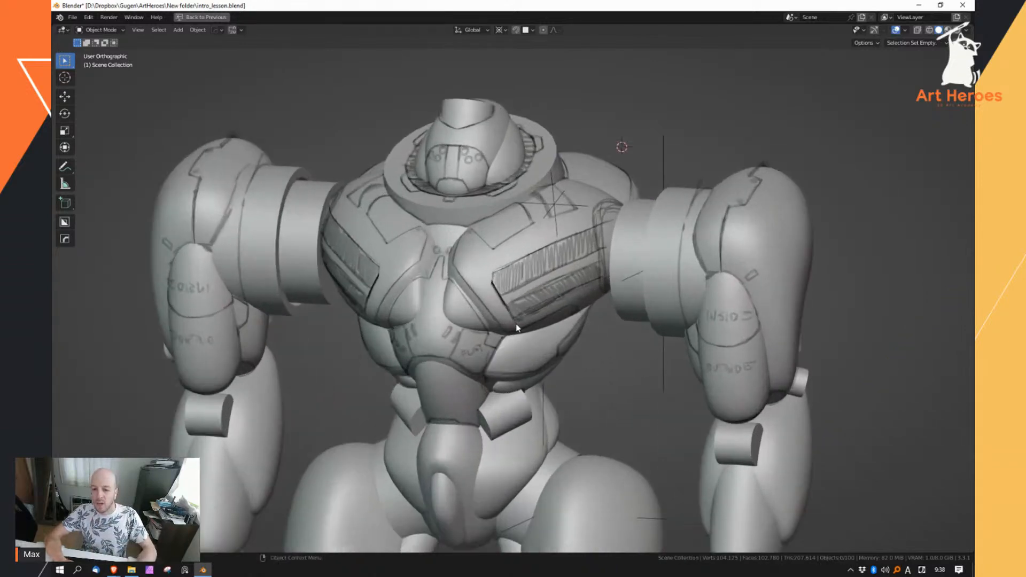
middle_drag(507, 342, 468, 350)
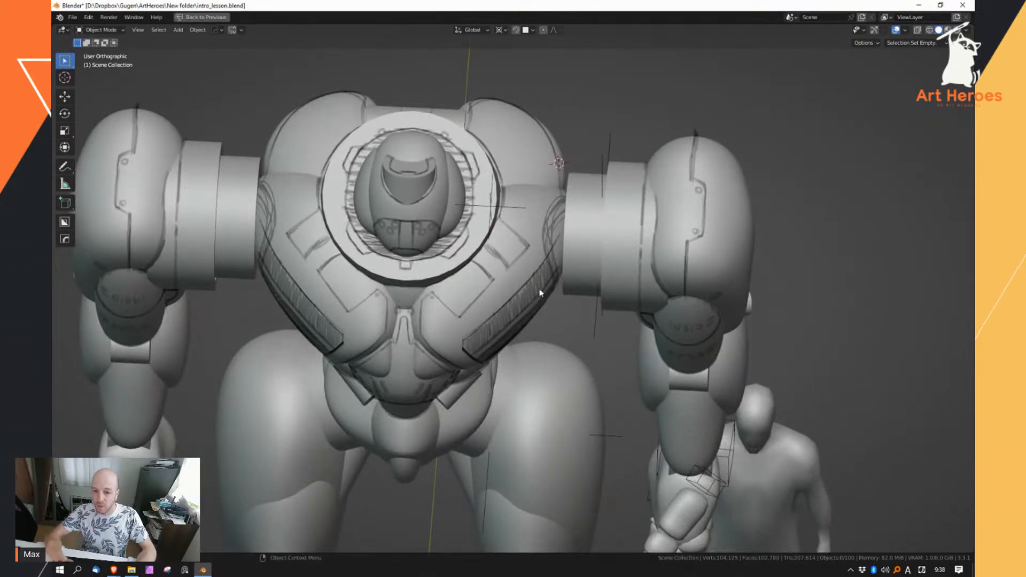
middle_drag(537, 313, 512, 267)
scroll(497, 284, up, 2)
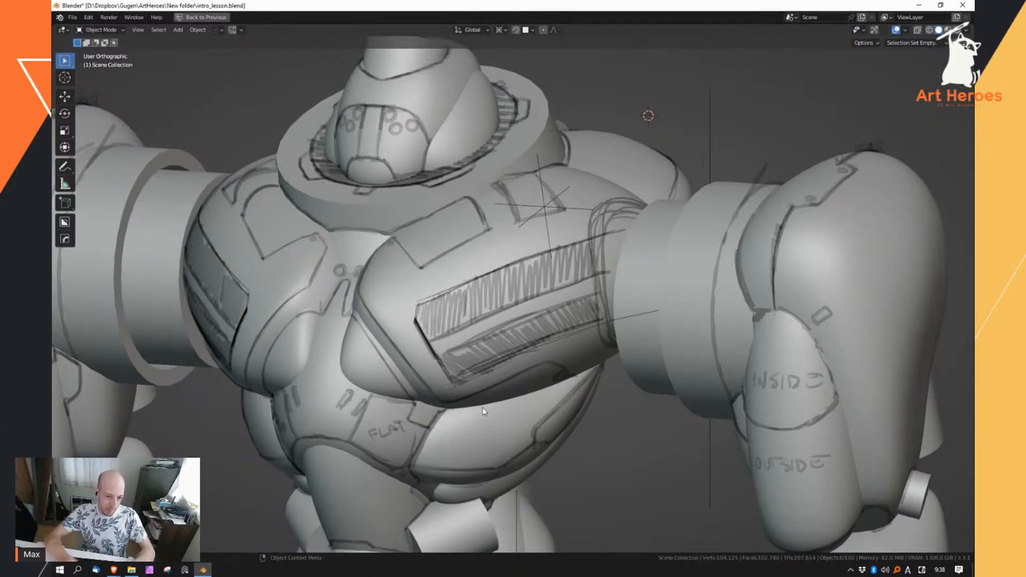
middle_drag(454, 380, 463, 380)
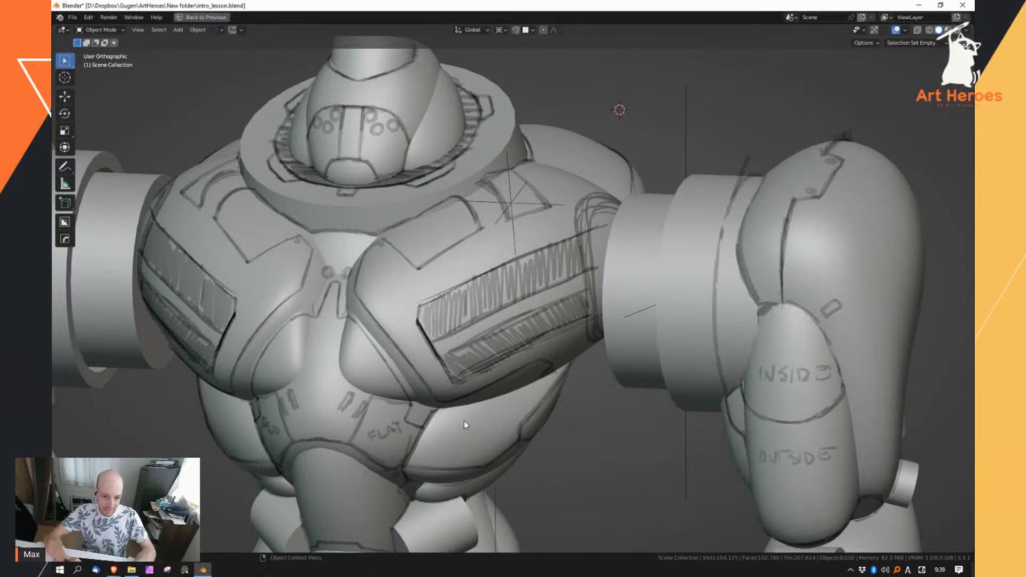
middle_drag(463, 422, 454, 370)
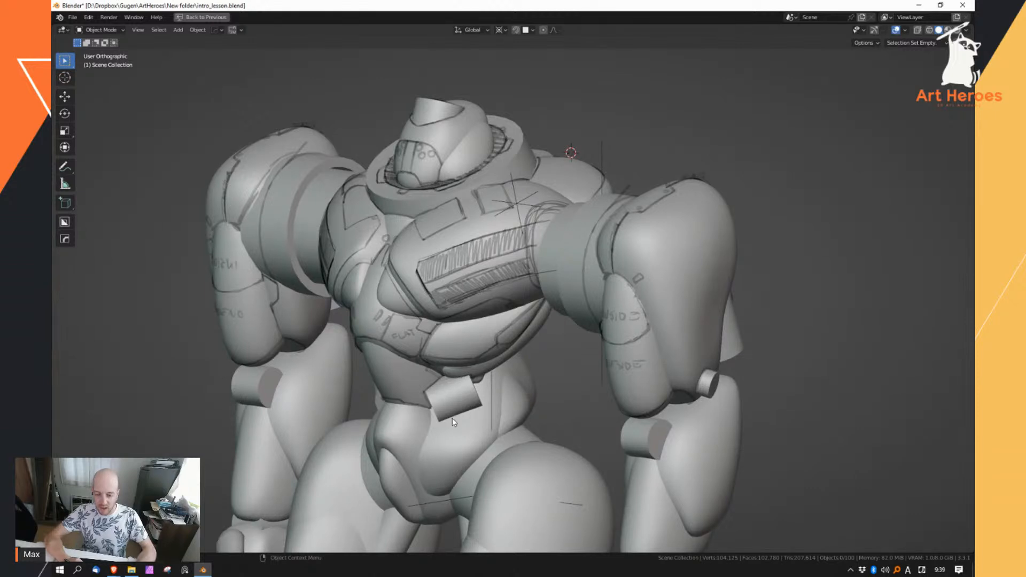
shift+middle_drag(452, 417, 454, 357)
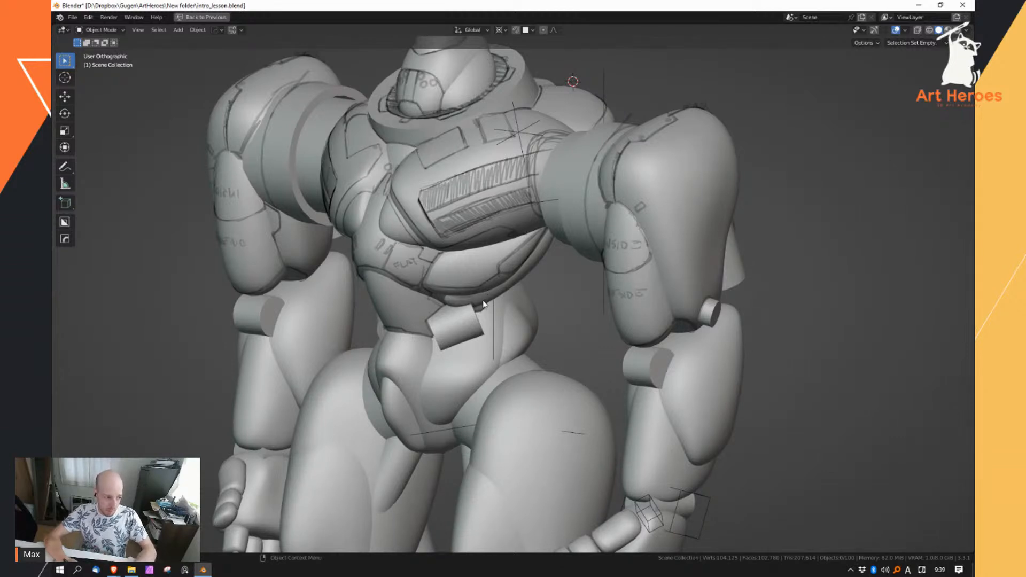
shift+middle_drag(471, 318, 440, 373)
scroll(442, 374, up, 2)
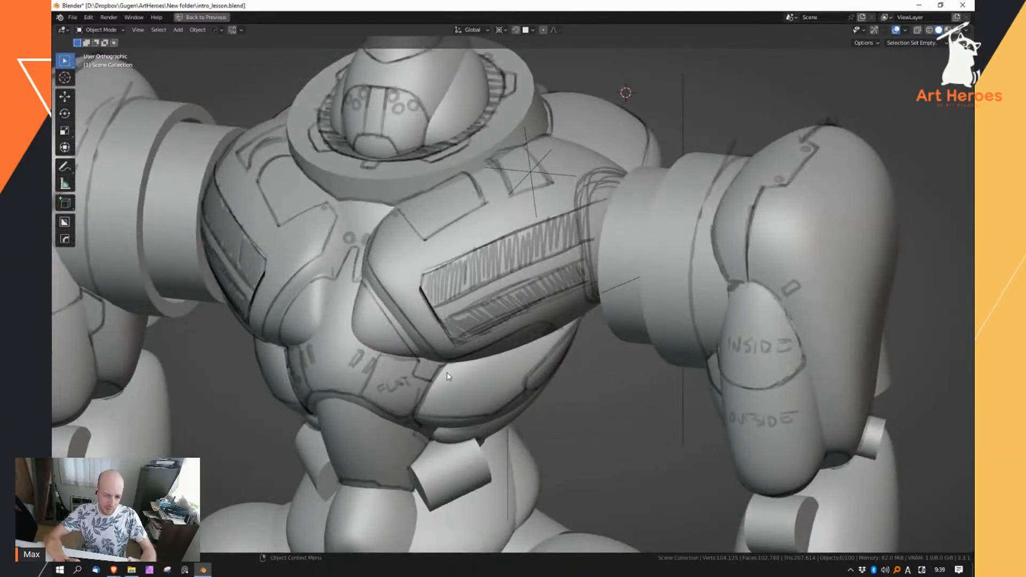
Restore the full editor layout and view the whole blockout robot straight from the front
middle_drag(449, 377, 487, 338)
scroll(487, 338, down, 3)
key(KP_1)
scroll(488, 281, down, 4)
key(ctrl+space)
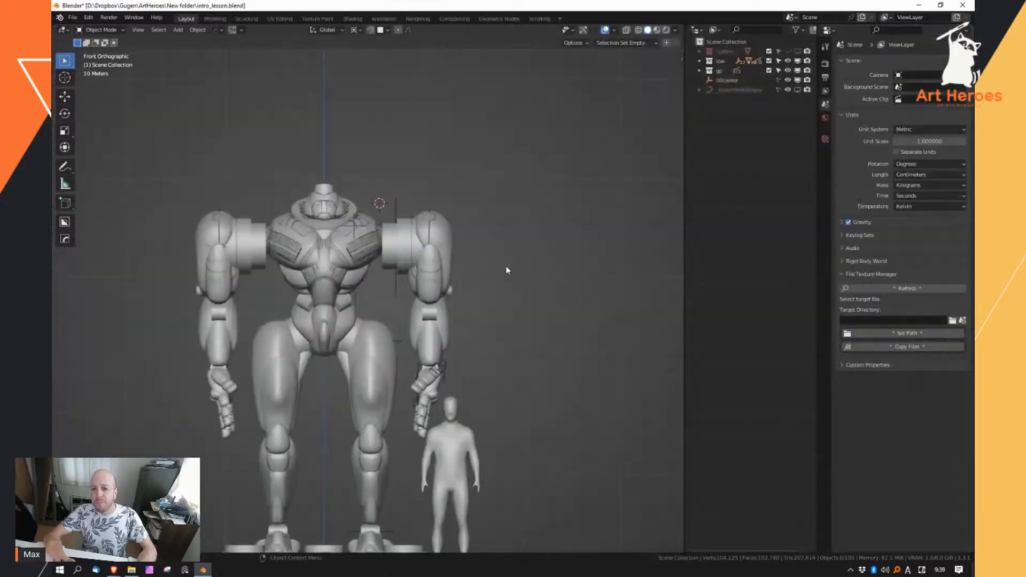
Move the loose cylinders and spheres on the floor beside the robot into a new collection named starter_pack
scroll(562, 222, down, 3)
middle_drag(623, 348, 459, 365)
drag(404, 373, 196, 495)
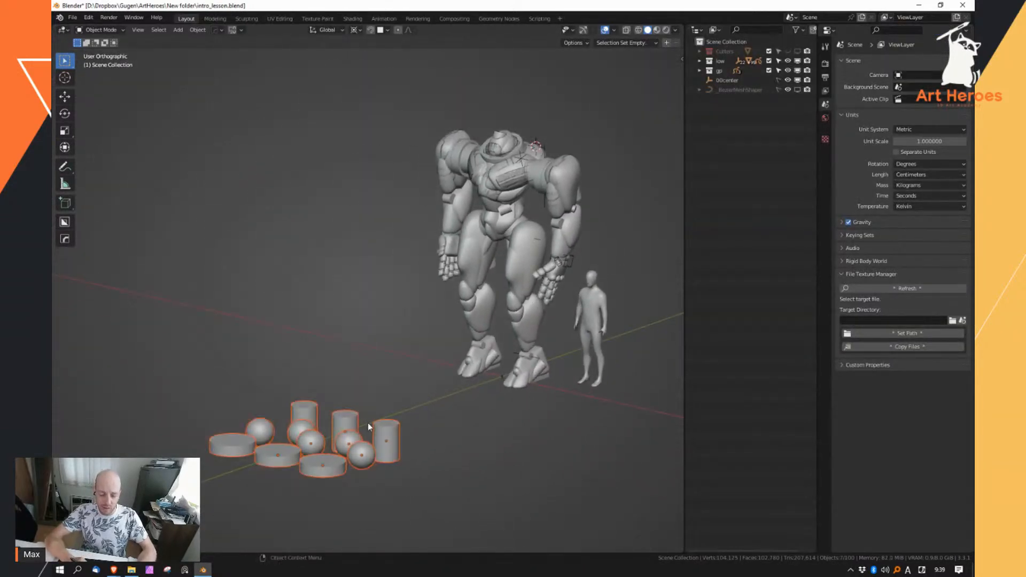
key(m)
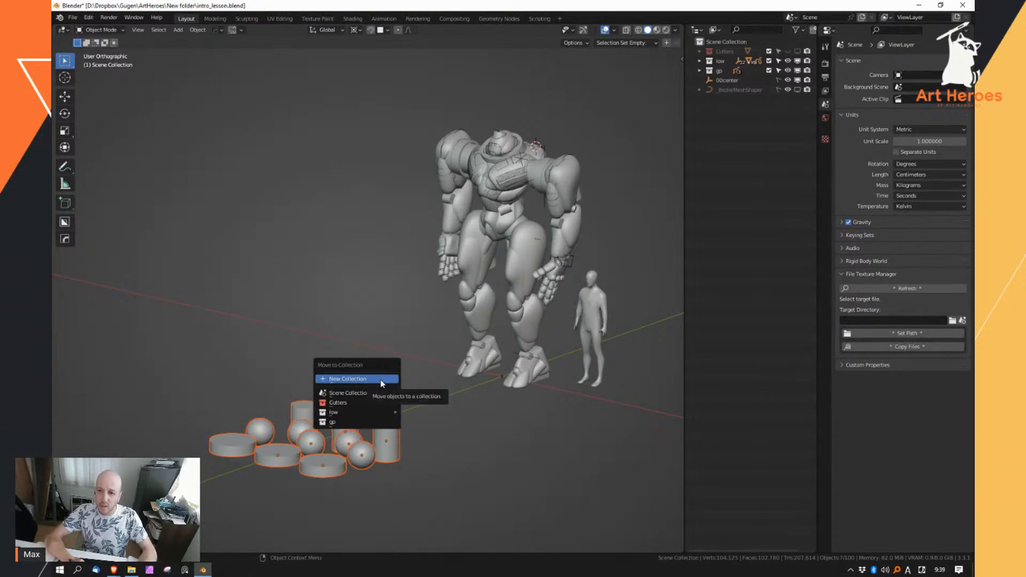
click(382, 383)
text(sta)
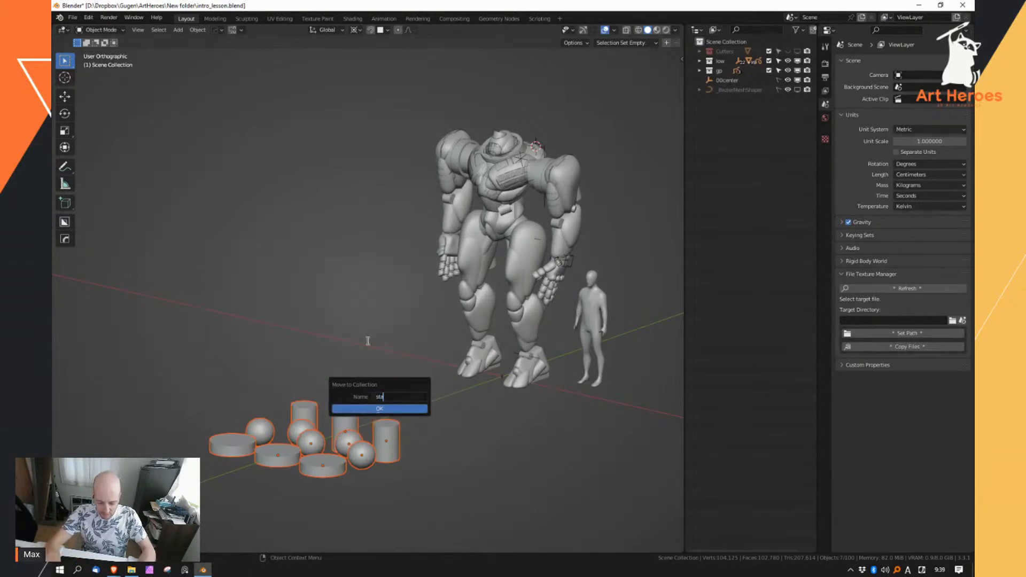
text(rter_pack)
key(Return)
key(Return)
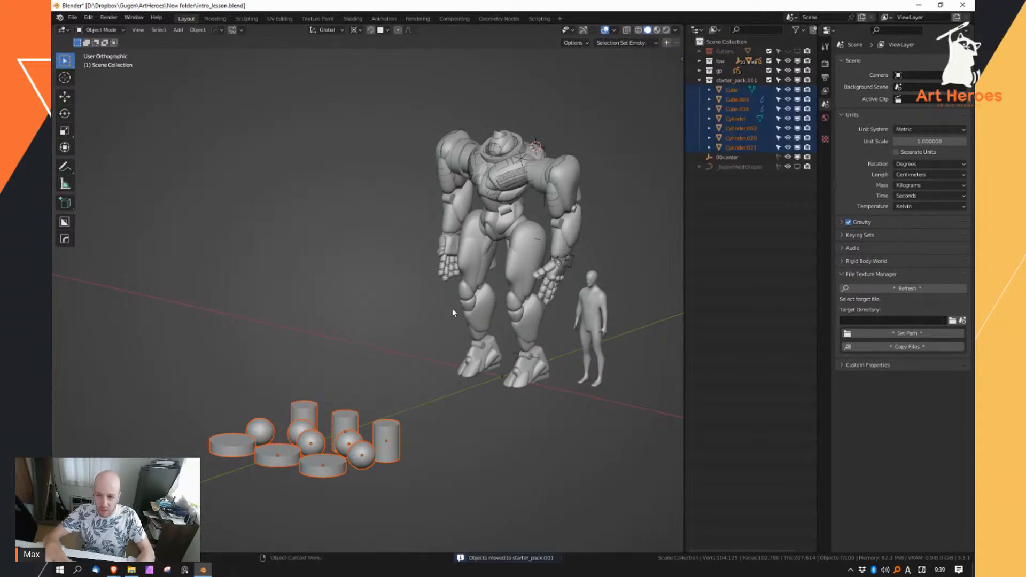
Exclude the starter_pack collection from the view layer and place it between the Cutters and low collections
click(769, 80)
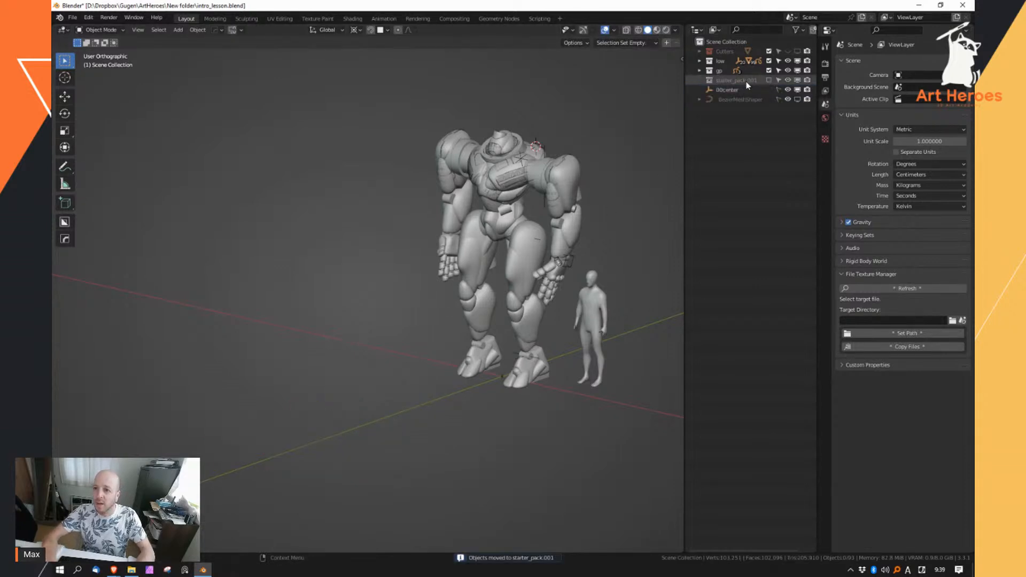
drag(708, 83, 716, 57)
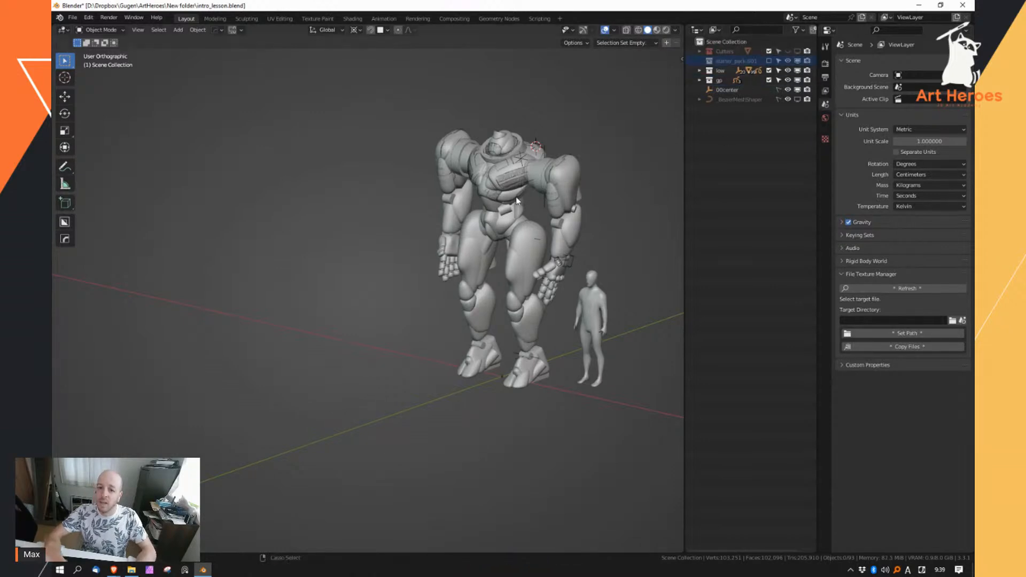
click(797, 61)
Place the 3D cursor on the hatched vent sketch on the left side of the robot's chest
scroll(499, 222, up, 1)
shift+middle_drag(499, 222, 490, 355)
scroll(474, 300, up, 4)
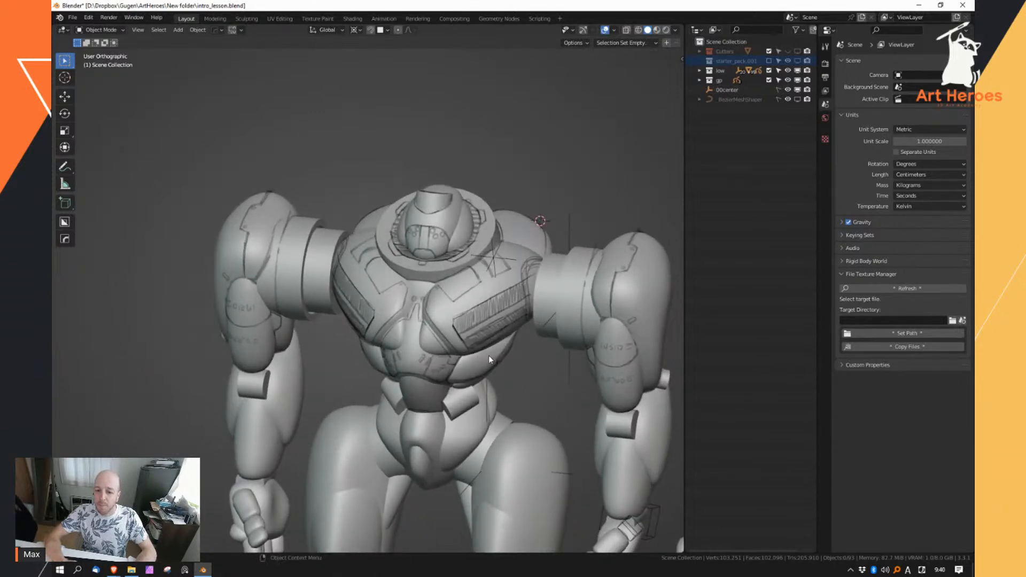
scroll(450, 296, up, 4)
scroll(451, 323, down, 3)
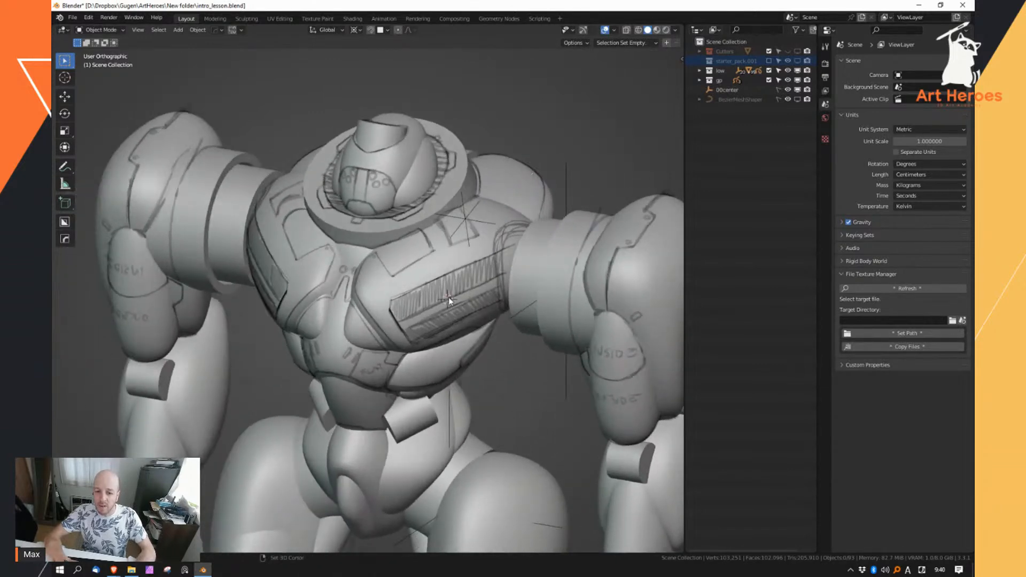
key(shift+a)
mouse_move(449, 298)
click(488, 308)
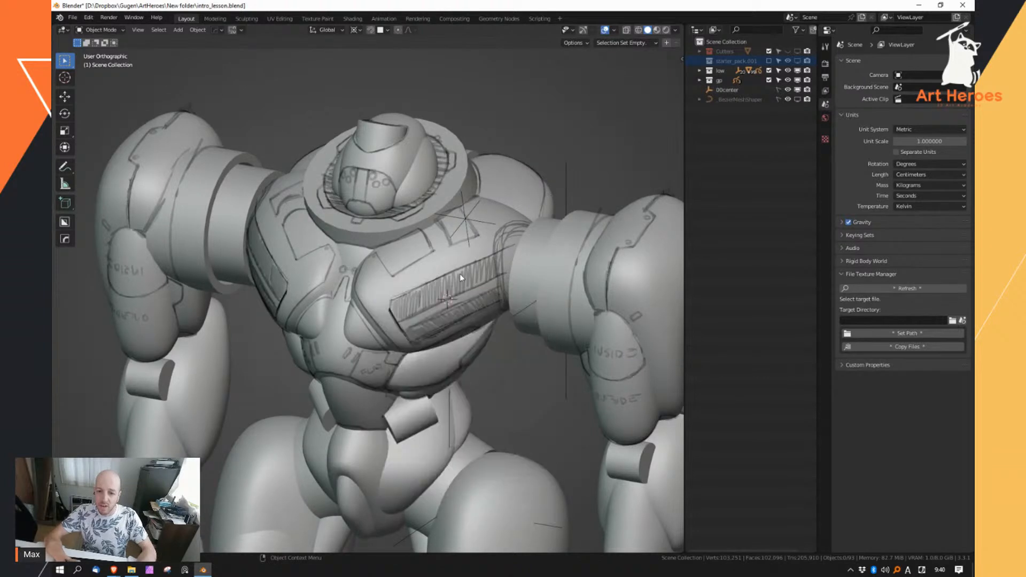
middle_drag(521, 238, 413, 309)
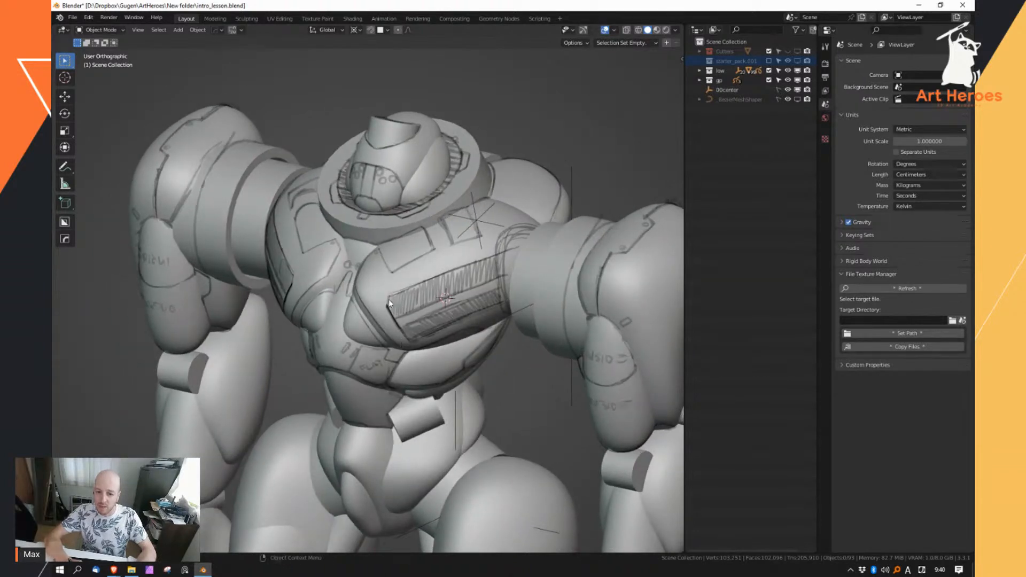
middle_drag(436, 325, 441, 323)
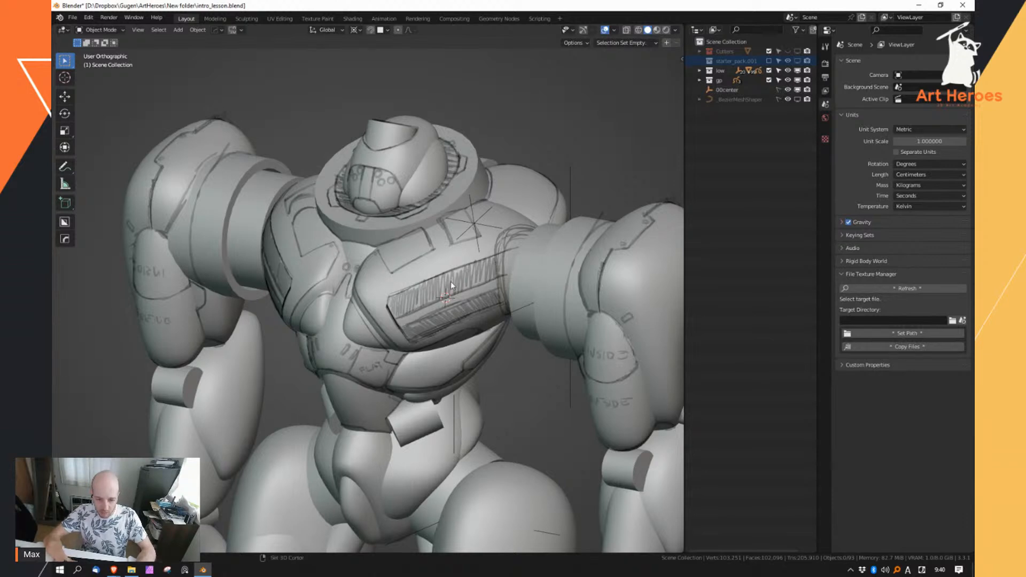
Add a cube at the 3D cursor, scale it to roughly the height of the sketched chest vent, and save the file
key(shift+a)
mouse_move(450, 283)
click(502, 291)
key(s)
click(585, 311)
key(s)
click(559, 316)
mouse_move(445, 312)
middle_down()
mouse_move(483, 334)
mouse_move(467, 287)
middle_up()
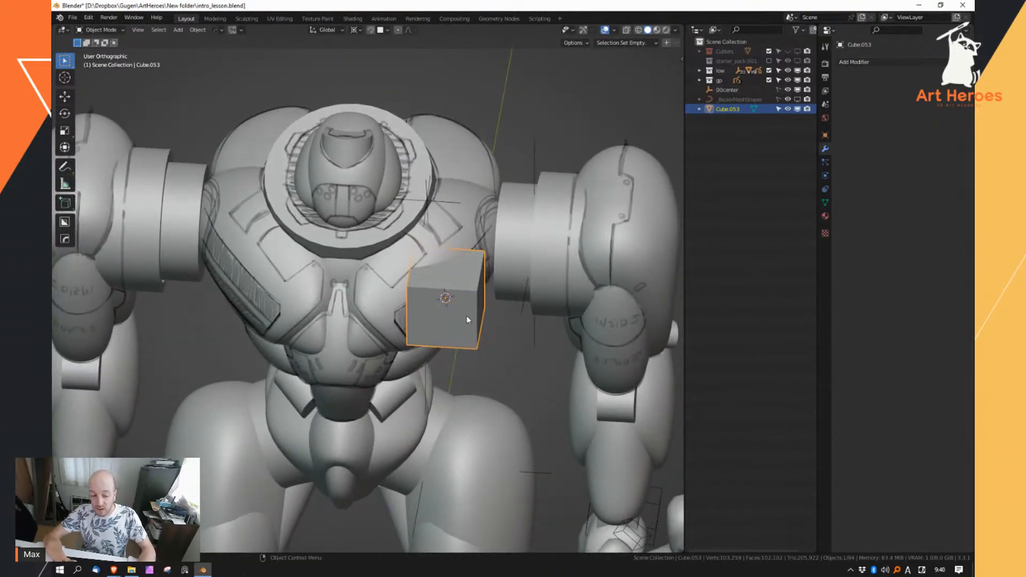
key(ctrl+s)
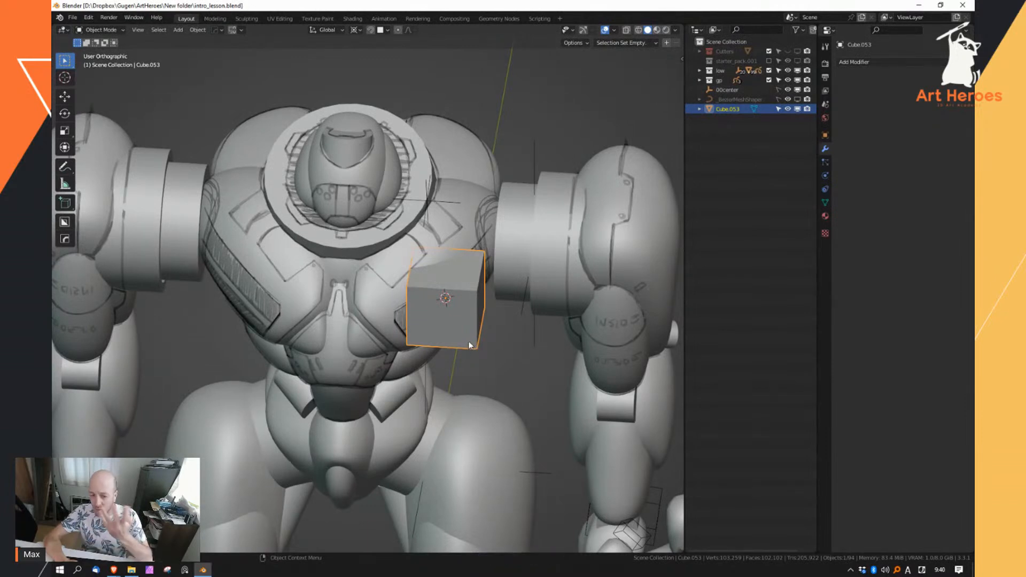
Move the cube over the sketched chest vent using Face Project snapping with its rotation aligned to the chest surface
middle_drag(466, 333, 453, 319)
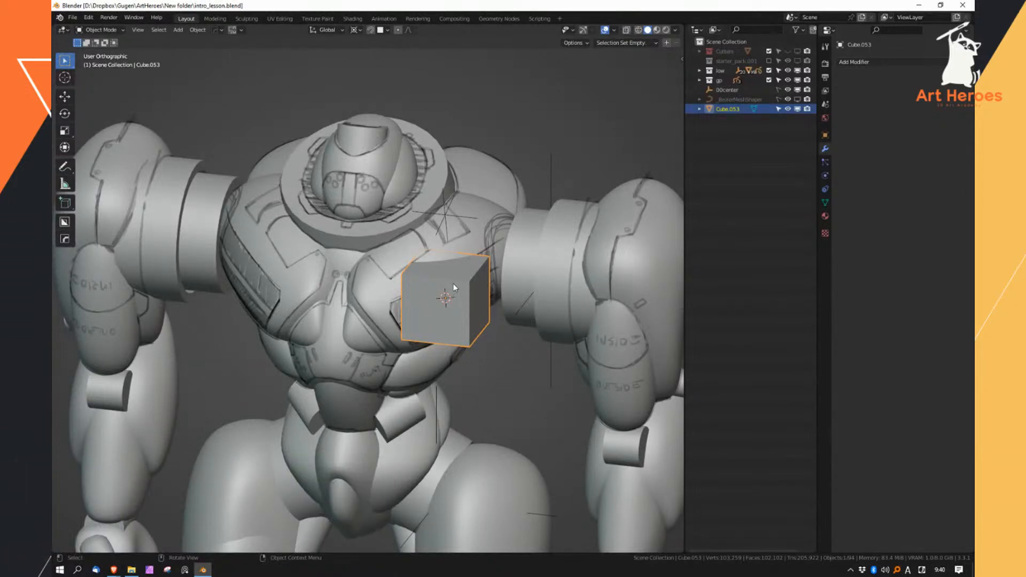
click(385, 31)
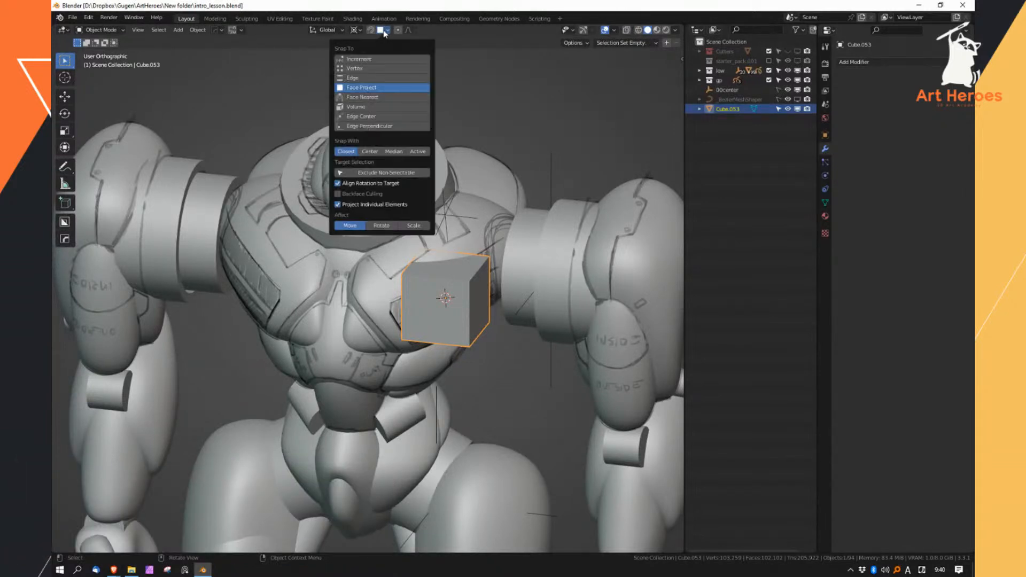
middle_drag(448, 307, 446, 303)
key(g)
click(451, 306)
key(r)
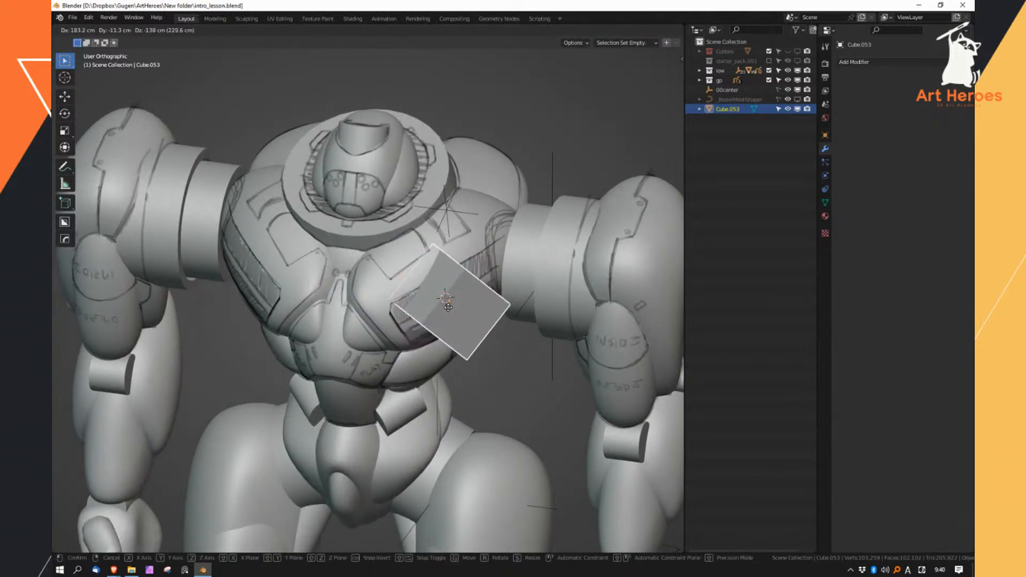
scroll(468, 256, up, 3)
click(517, 275)
middle_drag(517, 275, 404, 346)
right_click(461, 426)
right_click(473, 397)
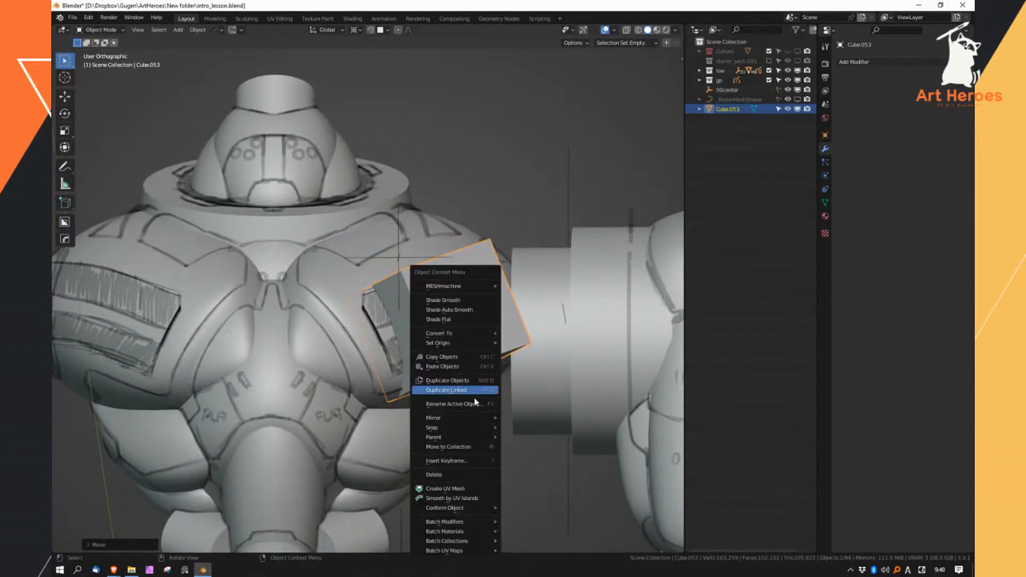
Shrink the cube's upper face along its normal to match the upper outline of the sketched vent
key(Tab)
key(3)
click(464, 319)
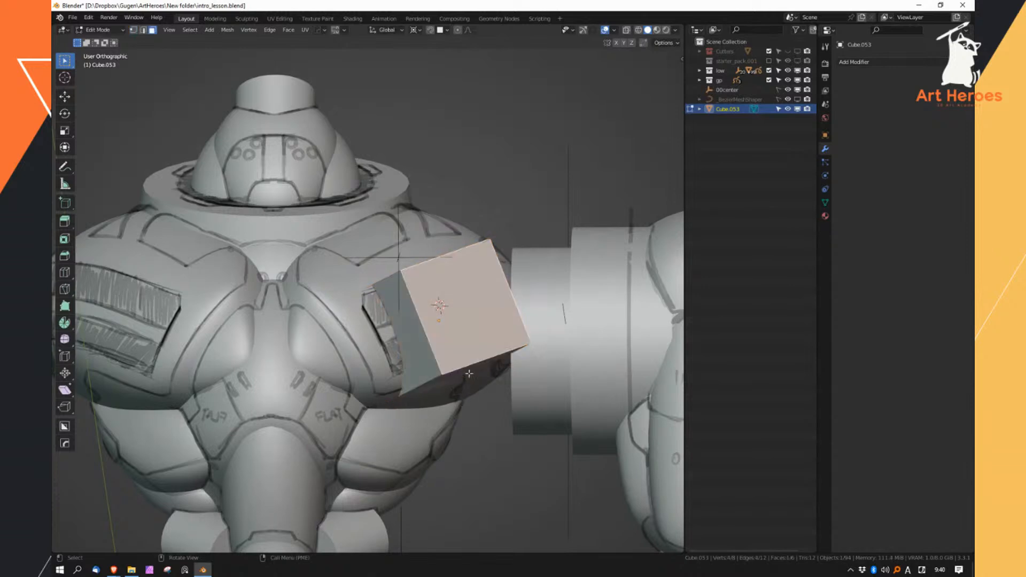
middle_drag(461, 394, 460, 370)
click(460, 370)
key(alt+s)
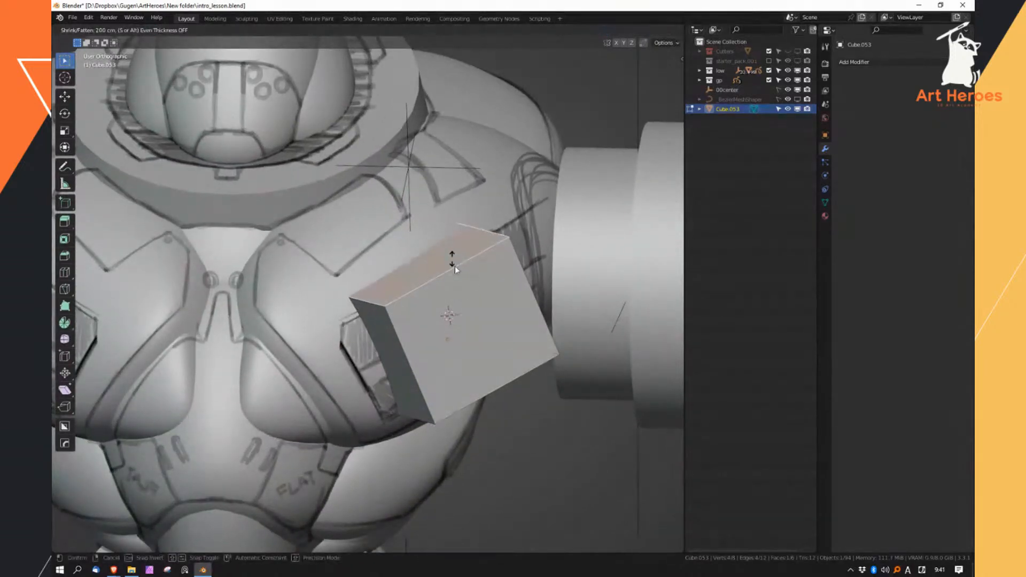
click(484, 357)
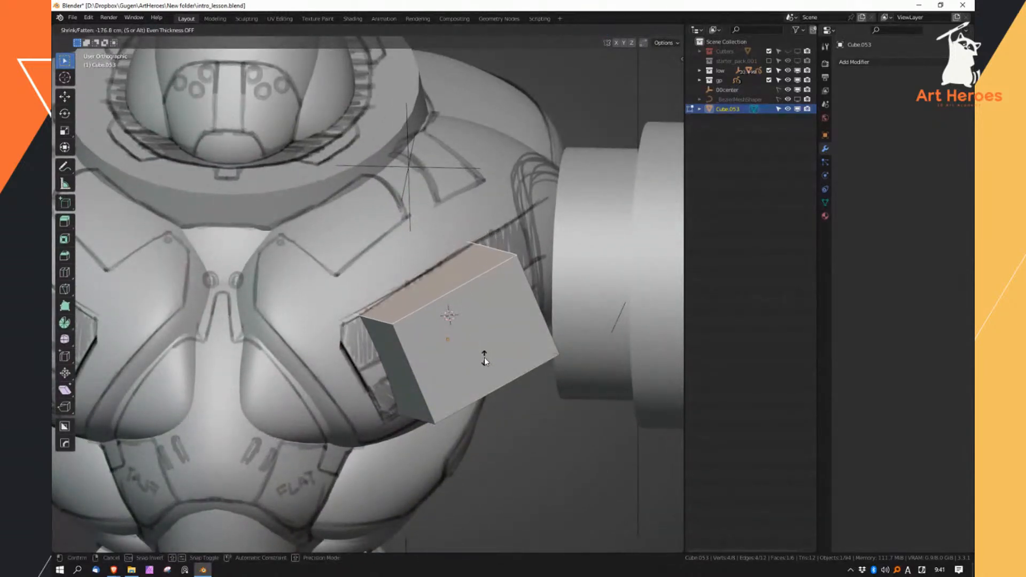
Extend the cube's outer end face along its normal toward the shoulder to lengthen the block over the vent sketch
middle_drag(418, 323, 481, 321)
click(504, 335)
key(alt+s)
click(549, 282)
key(Tab)
key(Tab)
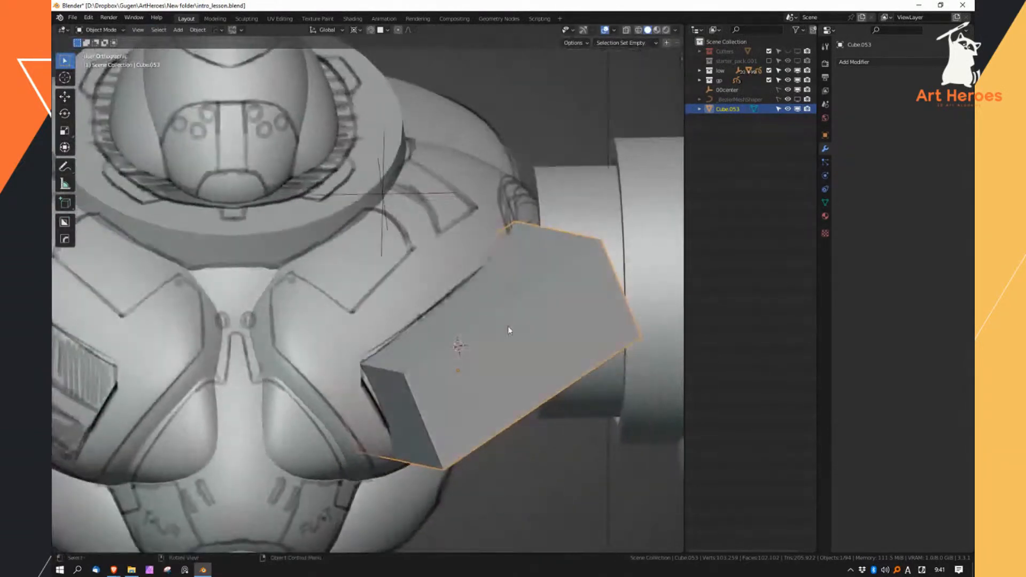
Push the block's front face inward along its normal to thin the block against the chest
click(541, 357)
key(alt+s)
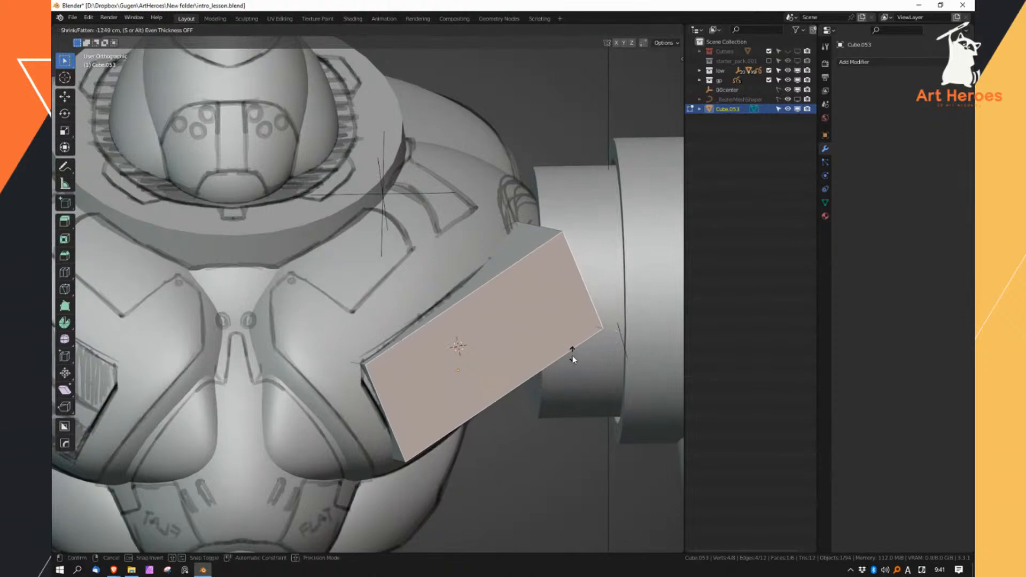
click(565, 348)
middle_drag(566, 347, 514, 225)
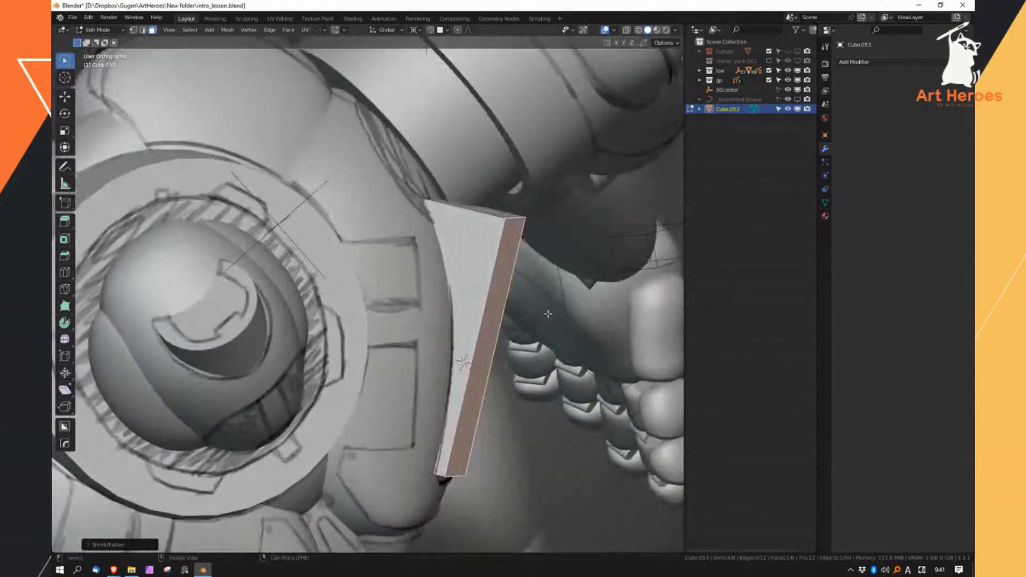
Add three loop cuts spaced along the length of the vent block
key(2)
click(515, 220)
key(ctrl+r)
click(478, 304)
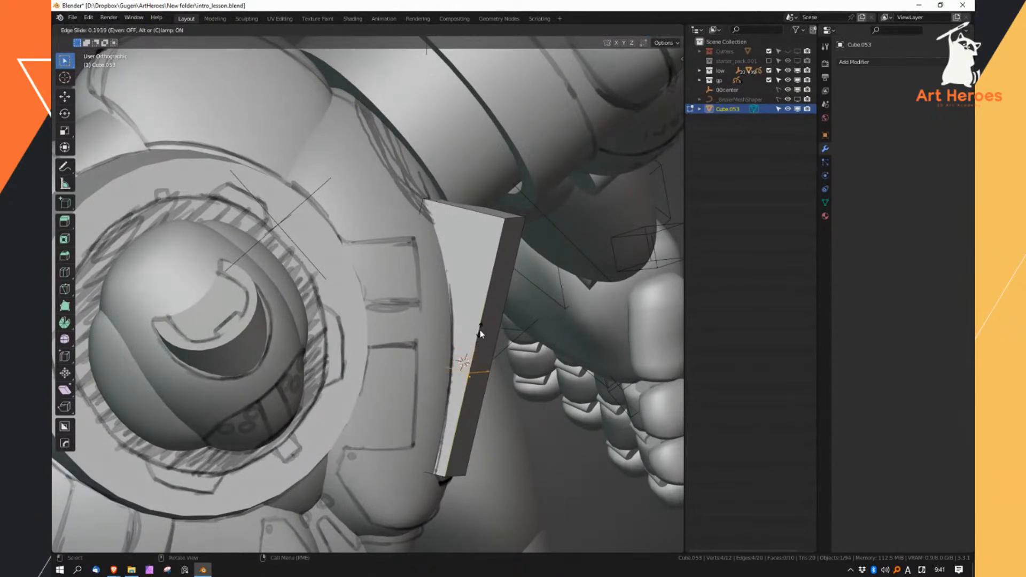
click(480, 329)
key(ctrl+r)
click(471, 381)
click(469, 382)
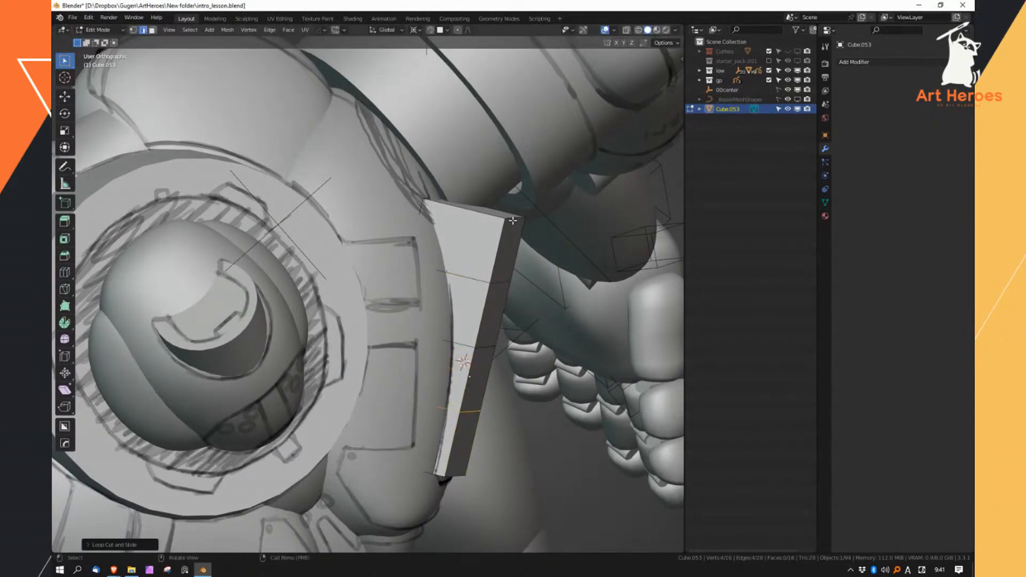
Slide the front edge at the block's shoulder end inward toward the chest surface
click(515, 221)
key(g)
key(g)
click(479, 214)
Move the front edge of the loop cut nearest the shoulder along its local Z axis toward the chest
click(499, 280)
middle_drag(502, 281, 535, 300)
key(g)
key(z)
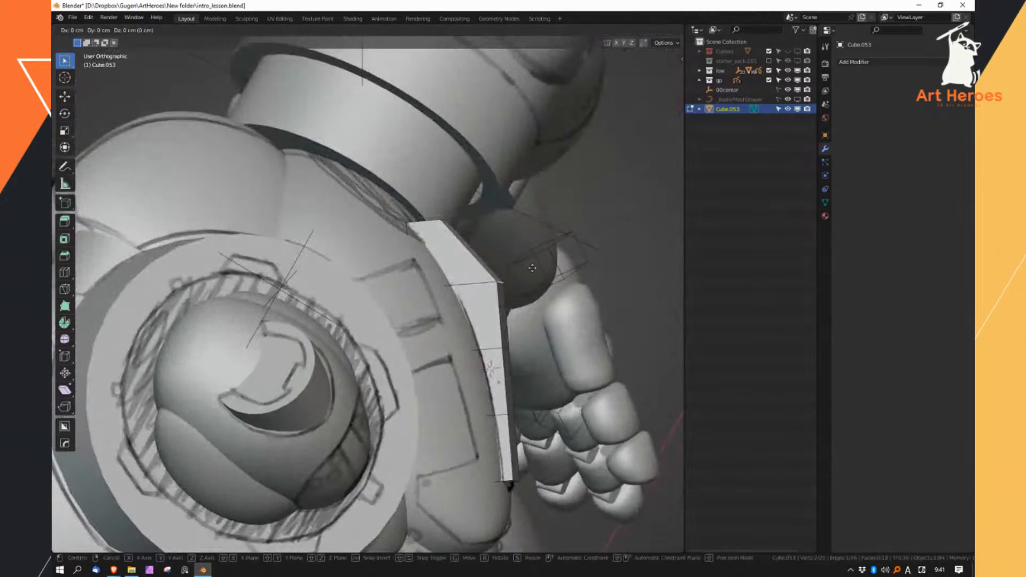
key(x)
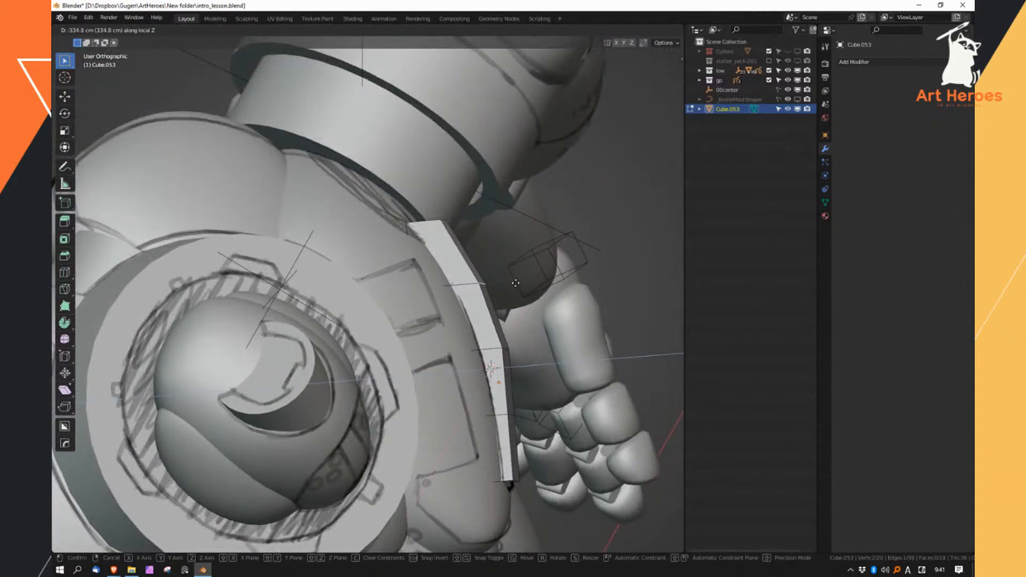
click(513, 288)
Move the middle loop cut's front edge slightly inward along local Z to follow the chest curve, and finish mesh editing
scroll(507, 359, up, 3)
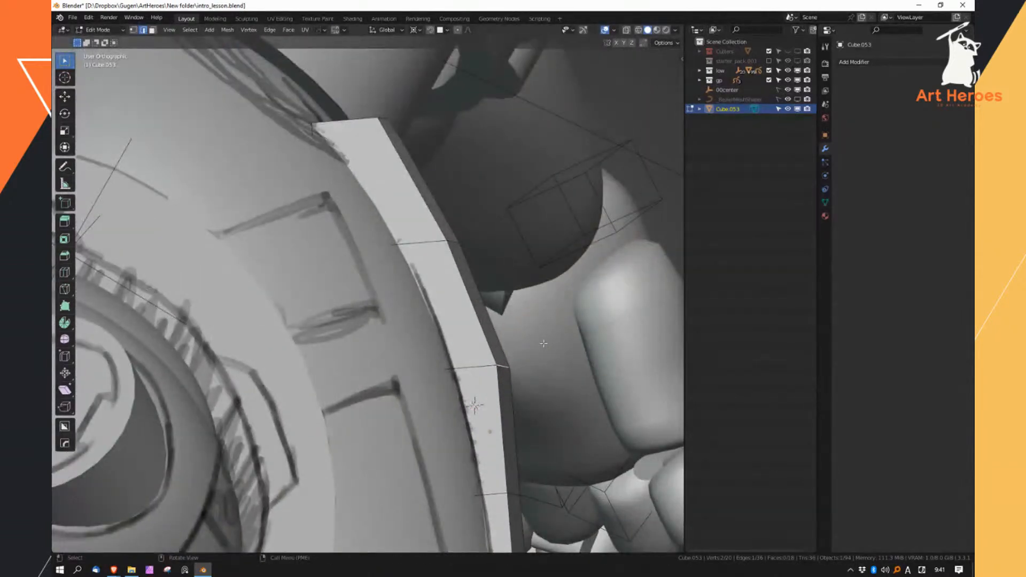
key(g)
key(y)
key(y)
key(z)
key(x)
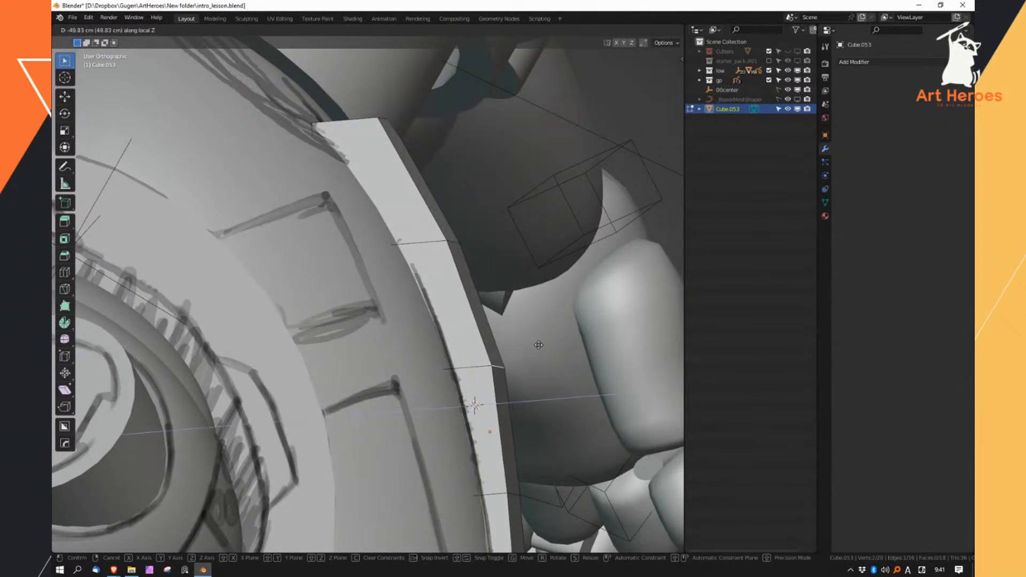
click(536, 346)
key(Tab)
Examine the curved vent block and its edge divisions against the surrounding chest sketch
scroll(461, 256, down, 5)
middle_drag(458, 162, 443, 261)
scroll(443, 261, down, 2)
key(a)
key(a)
click(474, 324)
key(alt+1)
mouse_move(470, 328)
middle_down()
mouse_move(427, 353)
mouse_move(453, 358)
mouse_move(469, 309)
middle_up()
key(alt+2)
key(Tab)
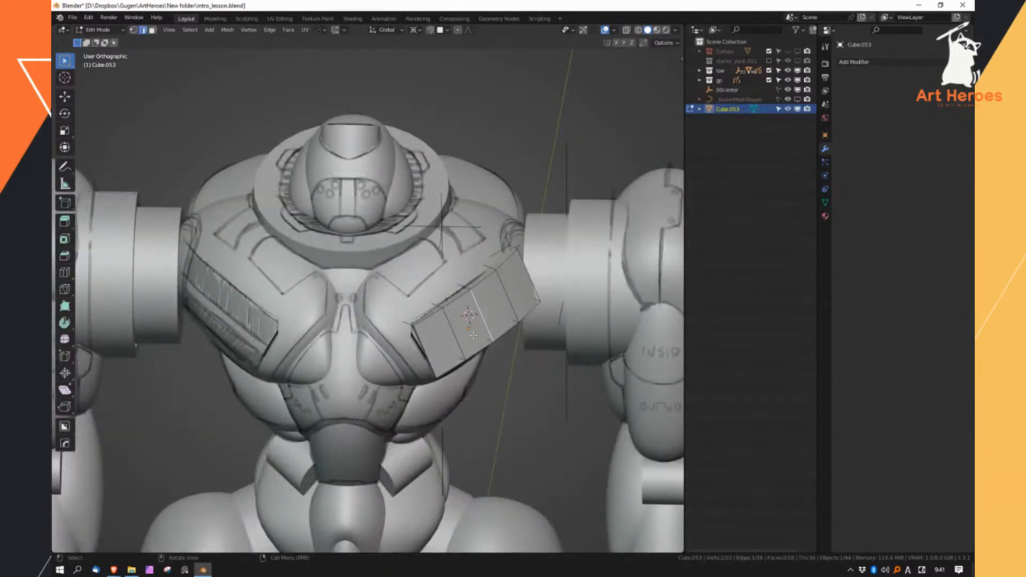
key(Tab)
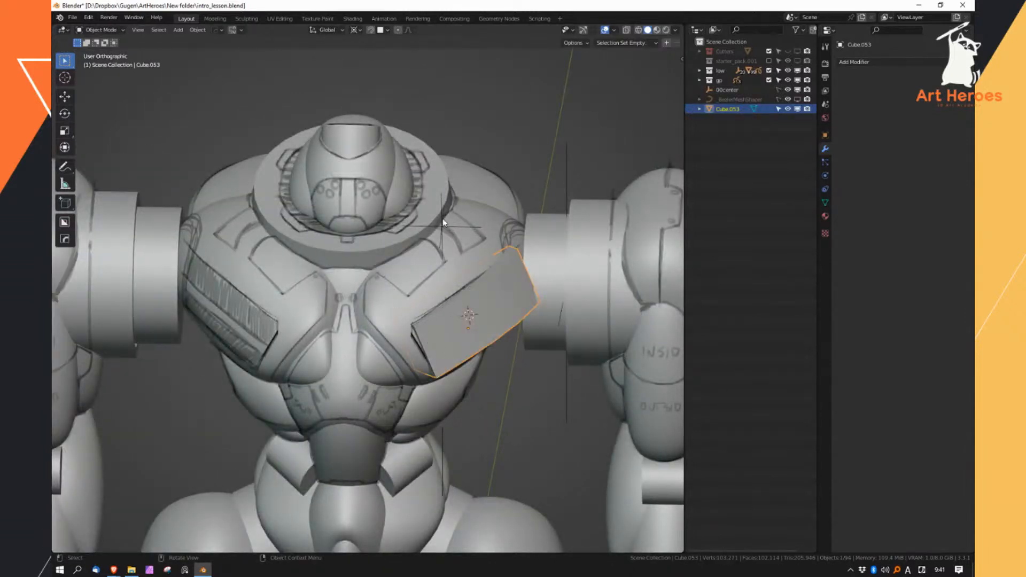
Turn on the viewport gizmos and activate the Move tool for the vent block
click(583, 30)
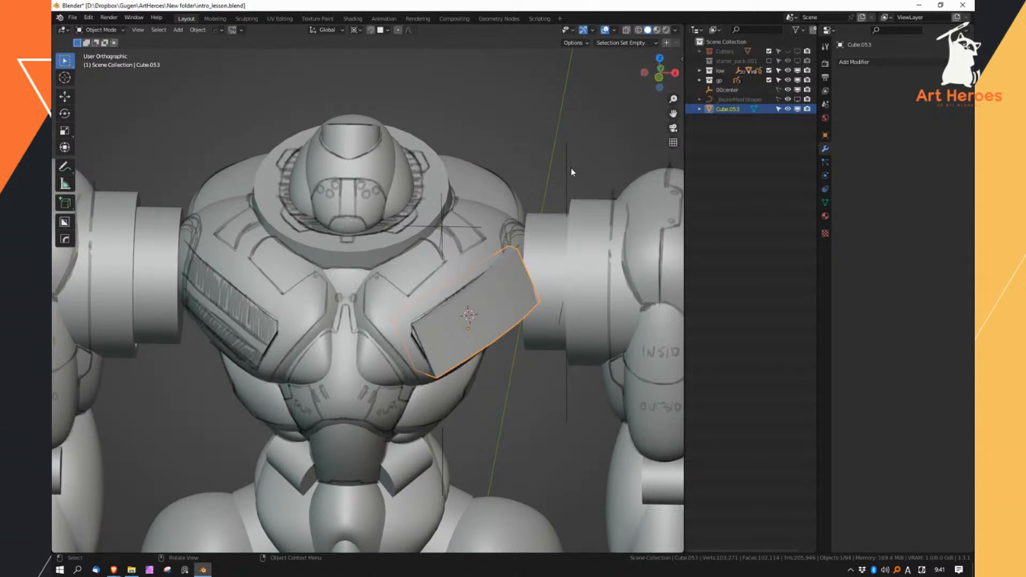
key(Tab)
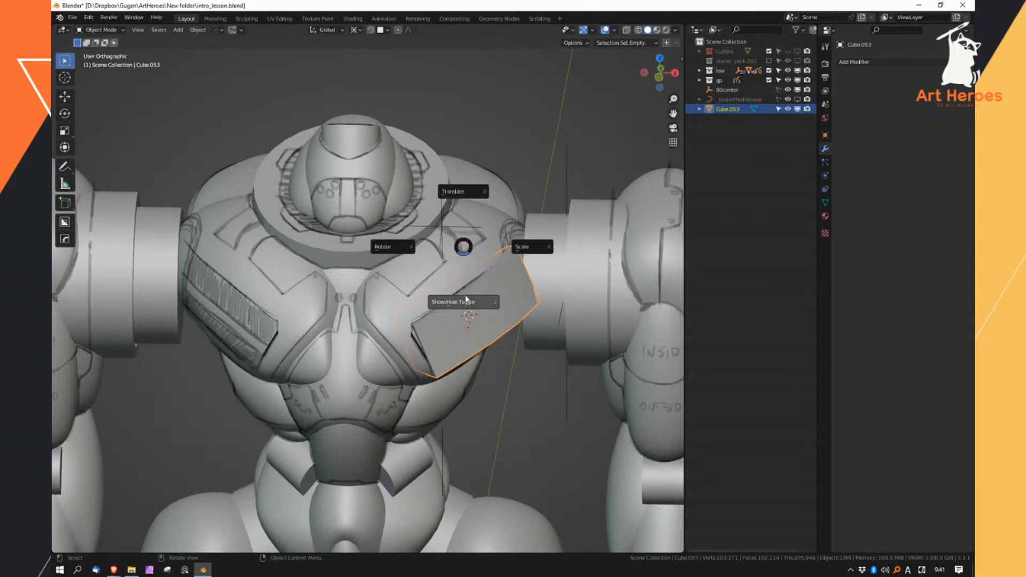
middle_drag(466, 307, 437, 302)
click(65, 96)
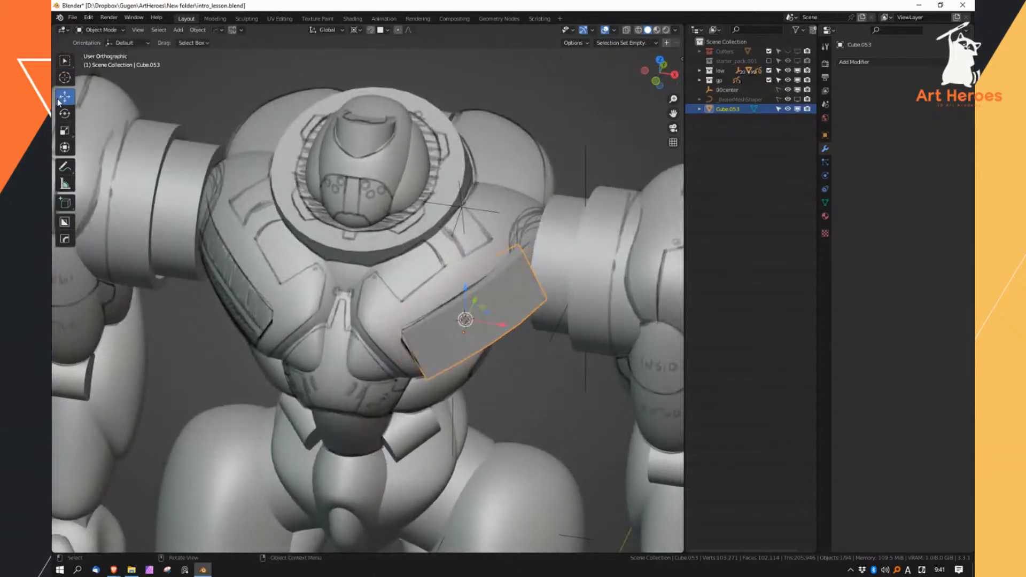
Turn off the viewport gizmos and deselect the vent block
middle_drag(482, 328, 489, 268)
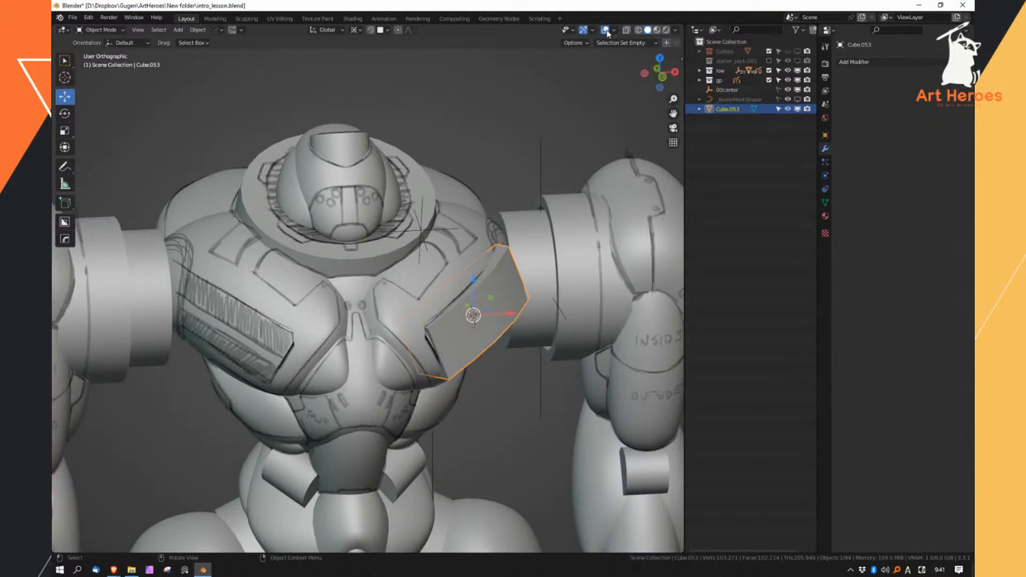
click(584, 30)
middle_drag(457, 290, 397, 258)
key(alt+a)
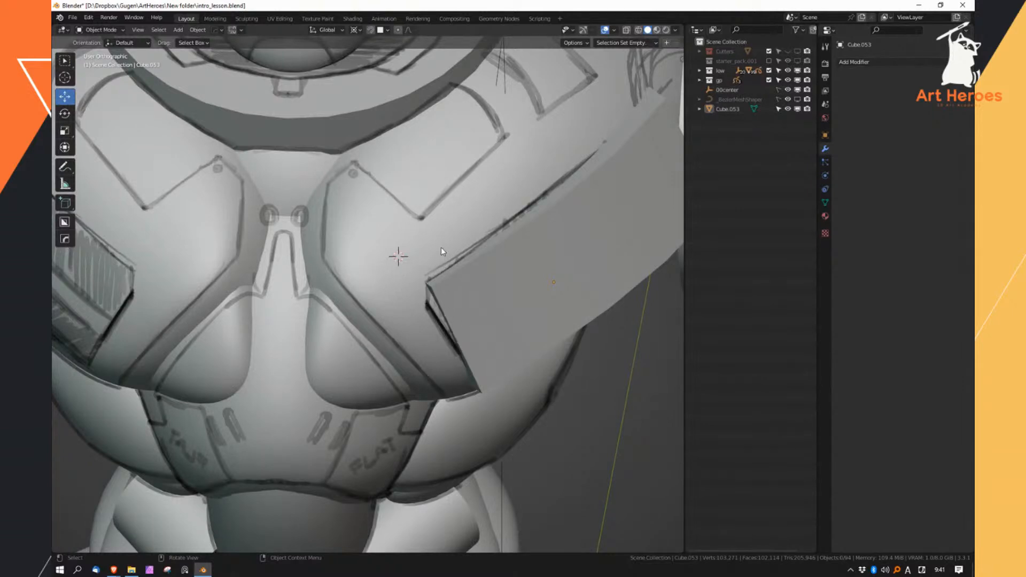
Add a plane on the chest and move it into a new collection named high
key(shift+a)
mouse_move(442, 252)
click(478, 252)
scroll(447, 237, down, 5)
key(m)
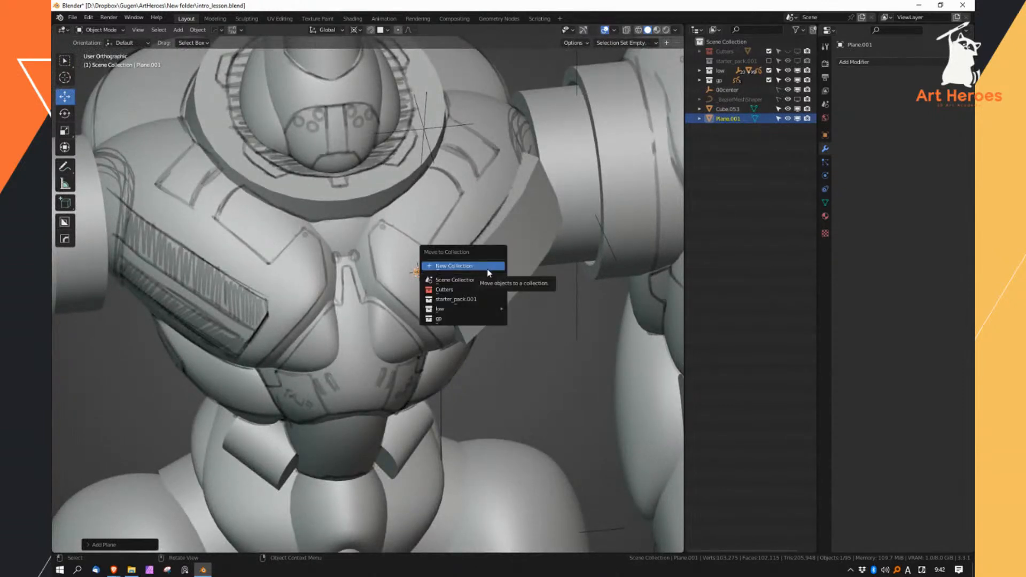
click(488, 266)
text(high)
key(Return)
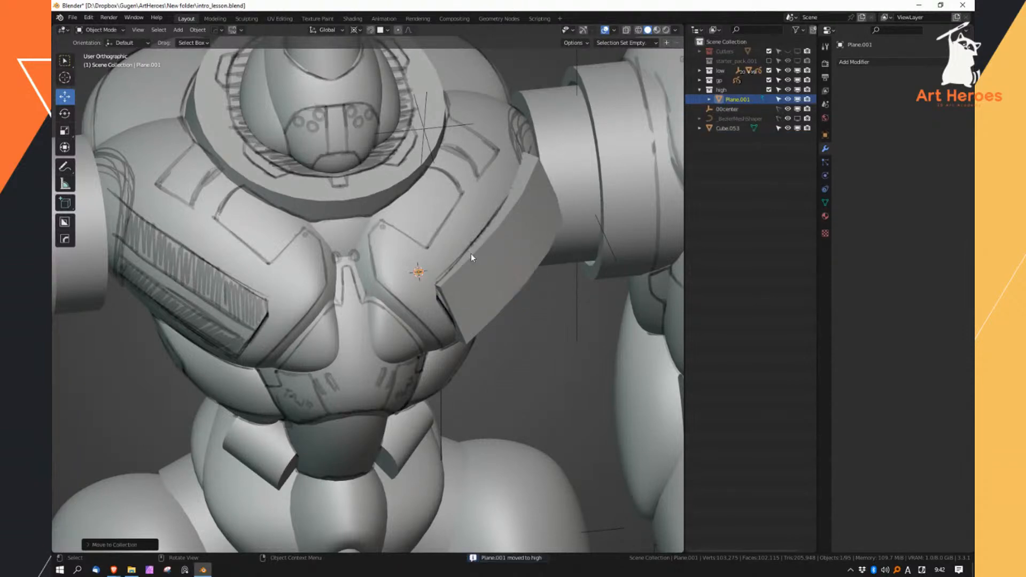
Make the high collection active, then select the new plane on the chest and frame it
click(709, 91)
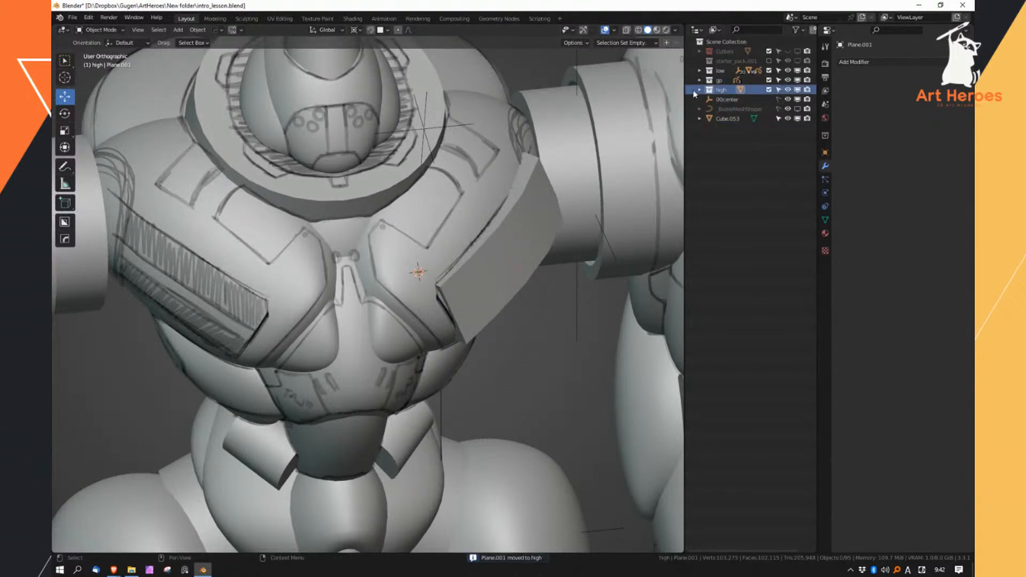
click(717, 120)
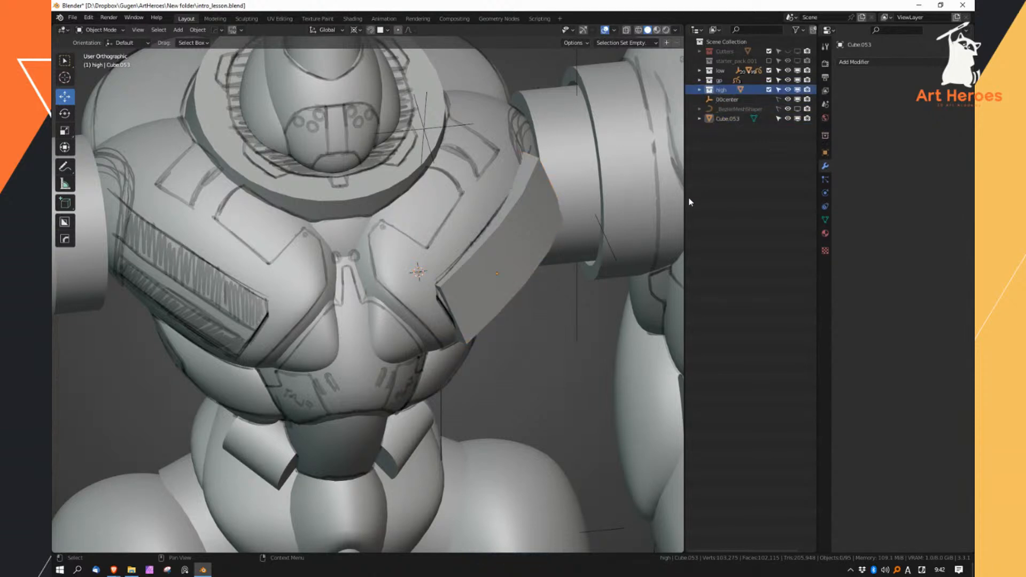
click(418, 275)
key(KP_Decimal)
scroll(431, 317, down, 8)
mouse_move(431, 330)
middle_down()
mouse_move(460, 331)
mouse_move(421, 317)
middle_up()
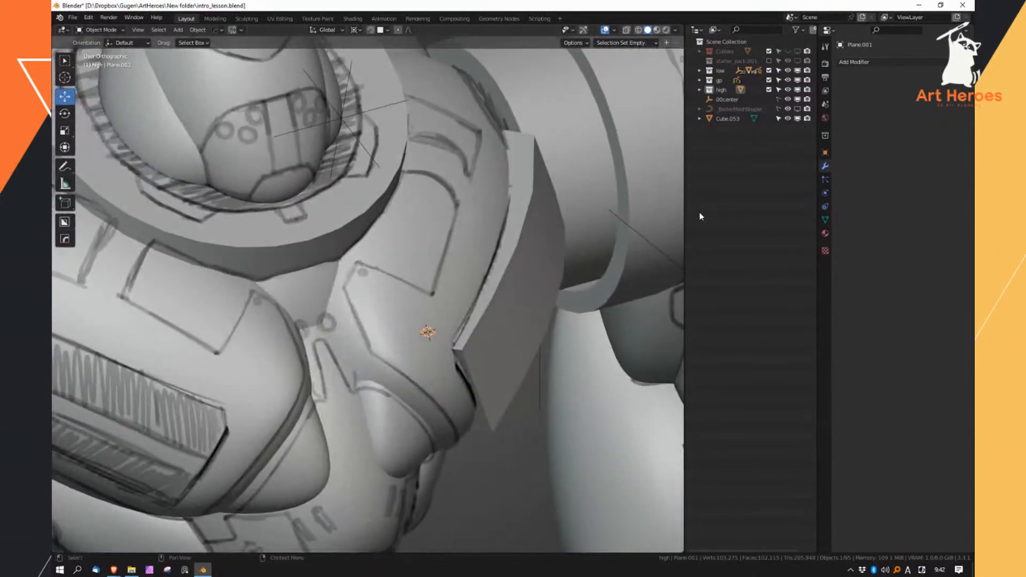
Add a Mirror modifier to the plane on the X axis, with 00center as mirror object and Clipping enabled
click(872, 62)
click(782, 174)
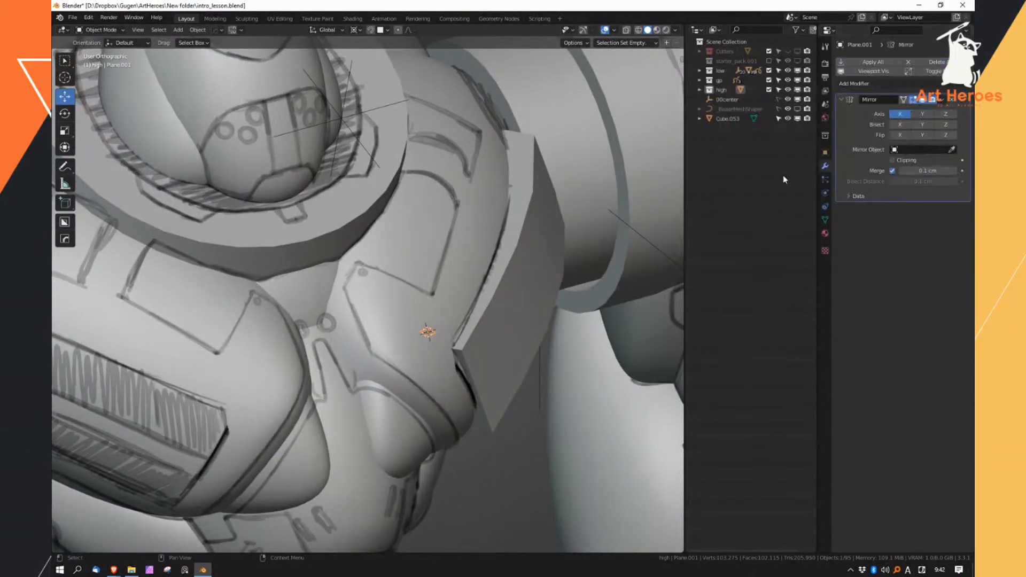
click(922, 150)
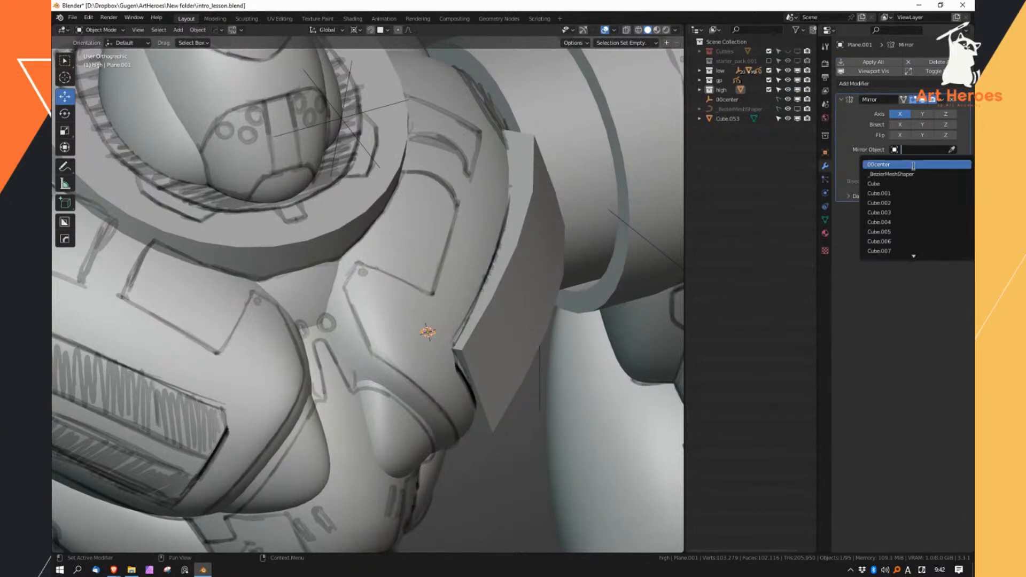
click(913, 165)
click(896, 162)
Start mesh editing on the plane and save the file
key(Tab)
shift+middle_drag(449, 351, 489, 307)
middle_drag(488, 315, 510, 319)
key(ctrl+s)
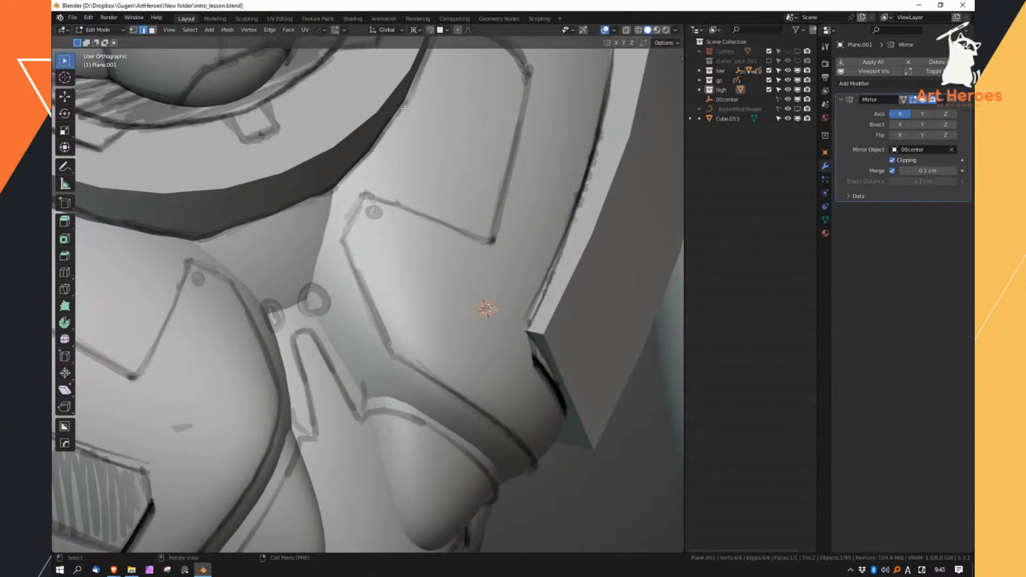
Turn on snapping and open the snapping options
click(419, 30)
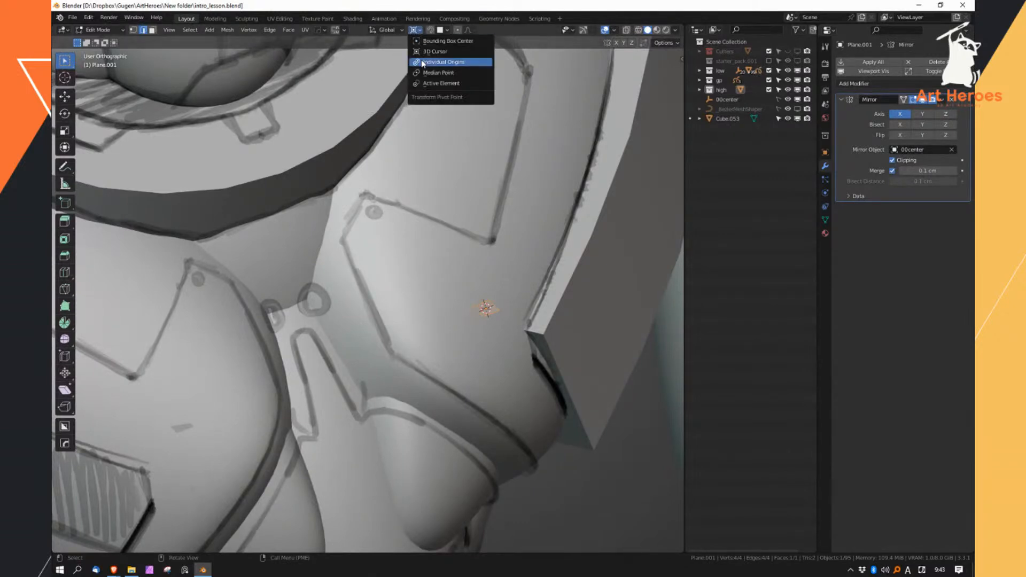
click(430, 29)
click(443, 30)
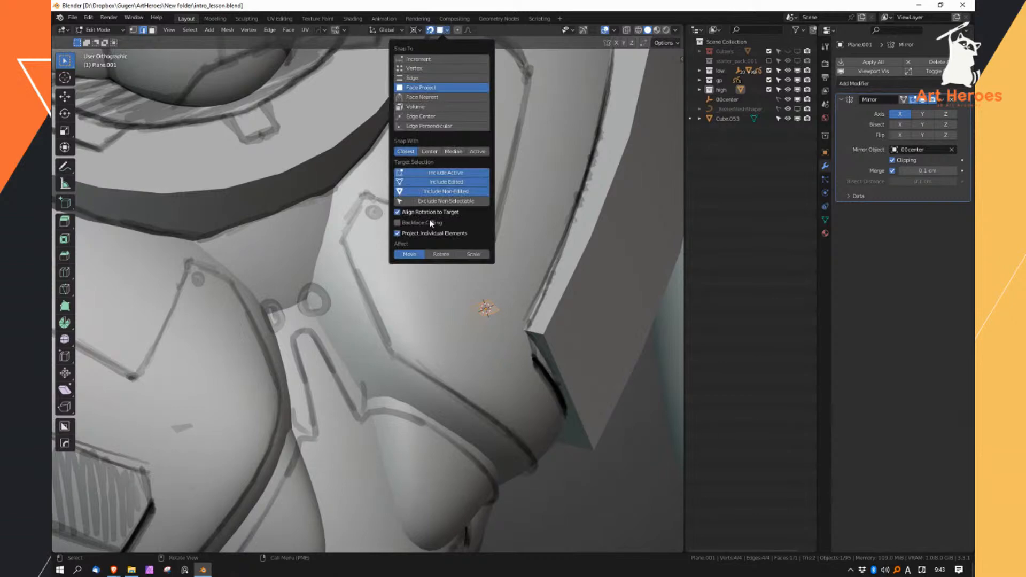
Rotate, scale and move the plane into the sketched chest panel beside the central V-shaped detail
middle_drag(516, 350, 369, 277)
middle_drag(521, 256, 517, 311)
key(r)
click(504, 223)
key(s)
click(559, 306)
key(g)
click(508, 327)
Set the transform pivot to Median Point and scale the plane about it
key(period)
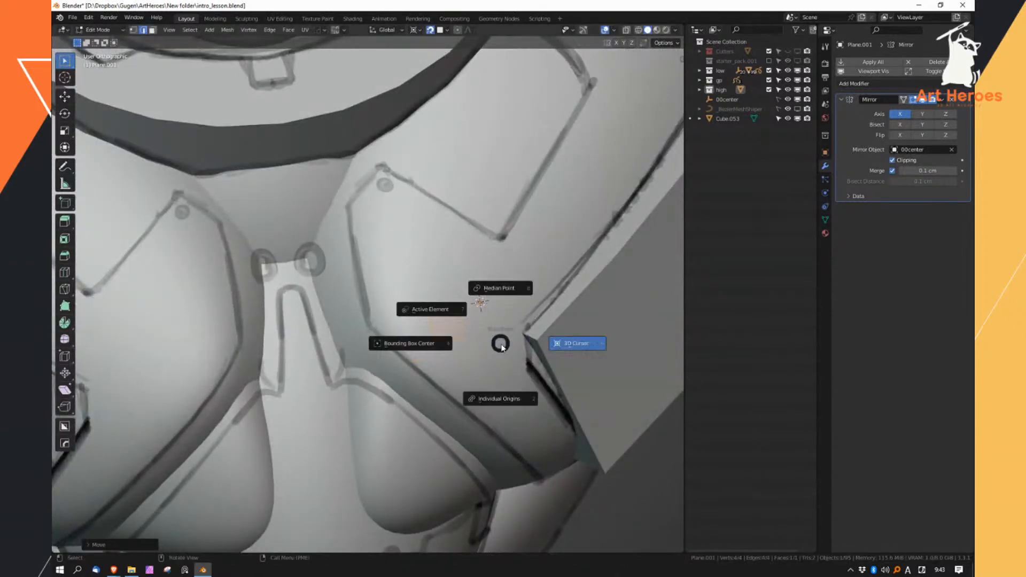
click(503, 293)
key(s)
click(518, 315)
Move and rotate the plane's edges to line them up with the sketched border of the inner chest panel
click(419, 322)
middle_drag(421, 322, 451, 292)
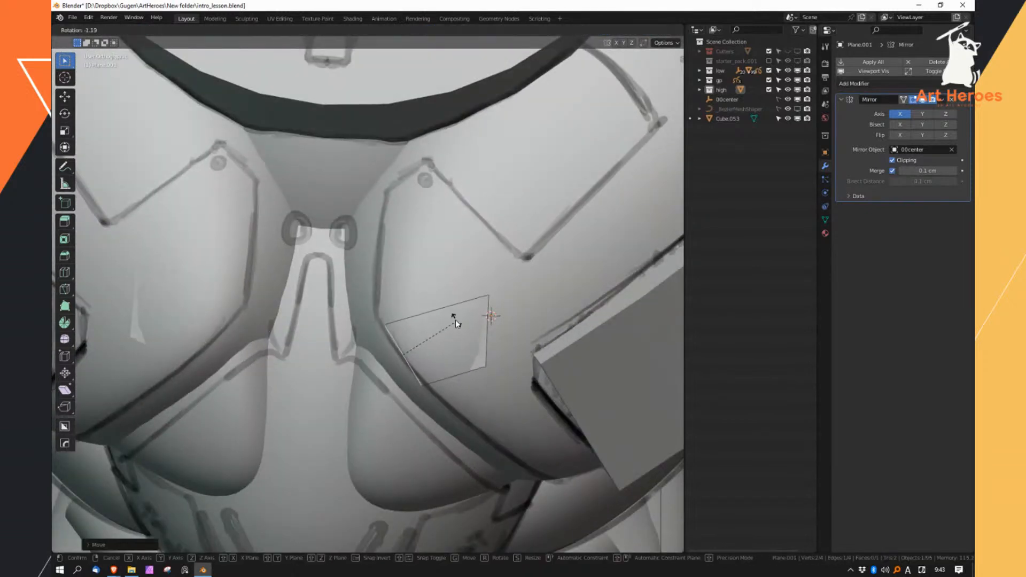
key(g)
click(473, 326)
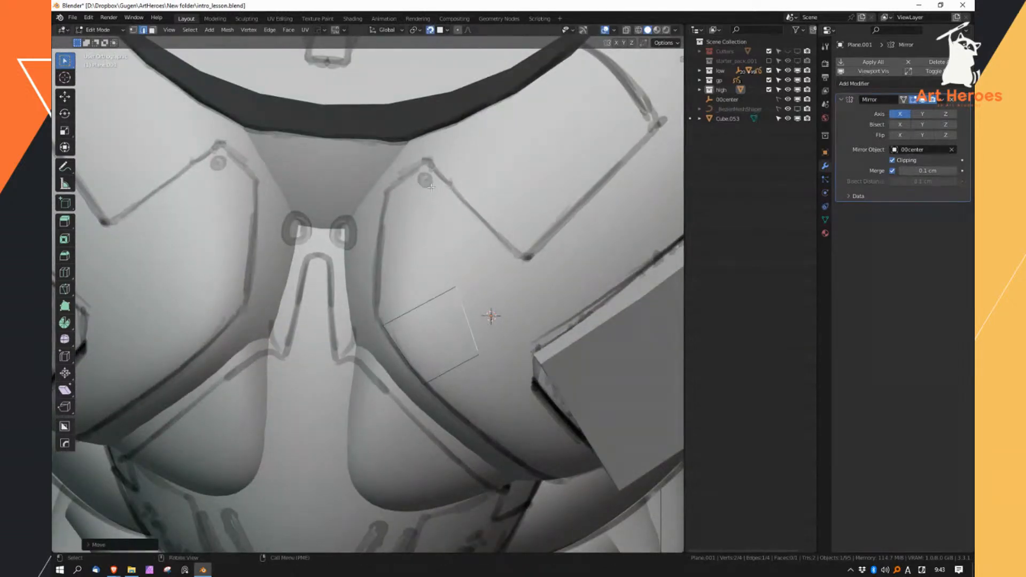
middle_drag(421, 142, 483, 293)
key(r)
click(478, 301)
Extrude the plane's upper edge up along the chest panel sketch, reposition it, and switch to vertex selection
key(e)
click(488, 310)
mouse_move(487, 313)
middle_down()
mouse_move(504, 198)
mouse_move(486, 321)
mouse_move(503, 324)
middle_up()
key(g)
click(486, 326)
key(1)
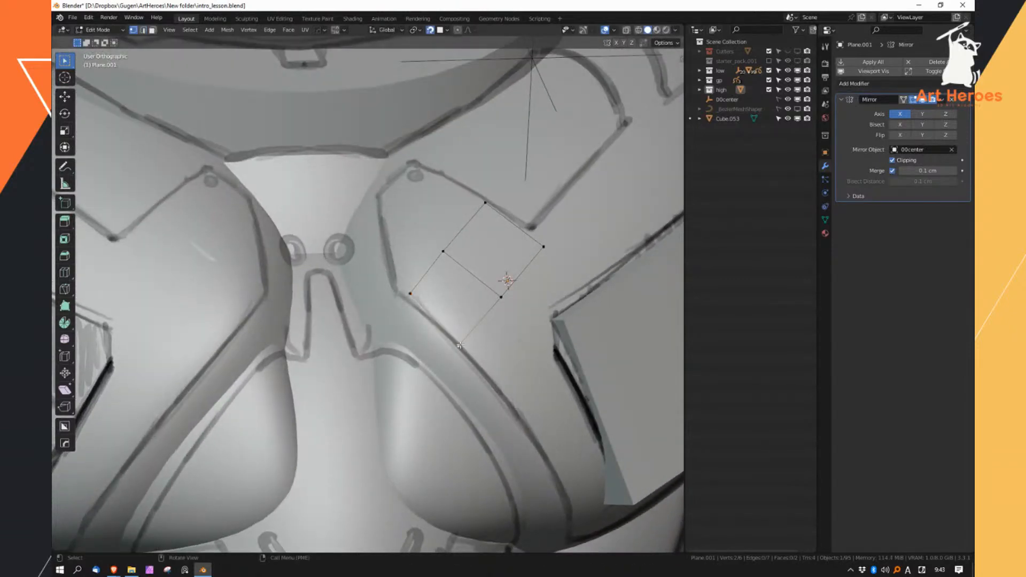
Examine the chest body's underlying mesh against the sketched panel lines
key(Tab)
click(489, 358)
scroll(489, 357, down, 3)
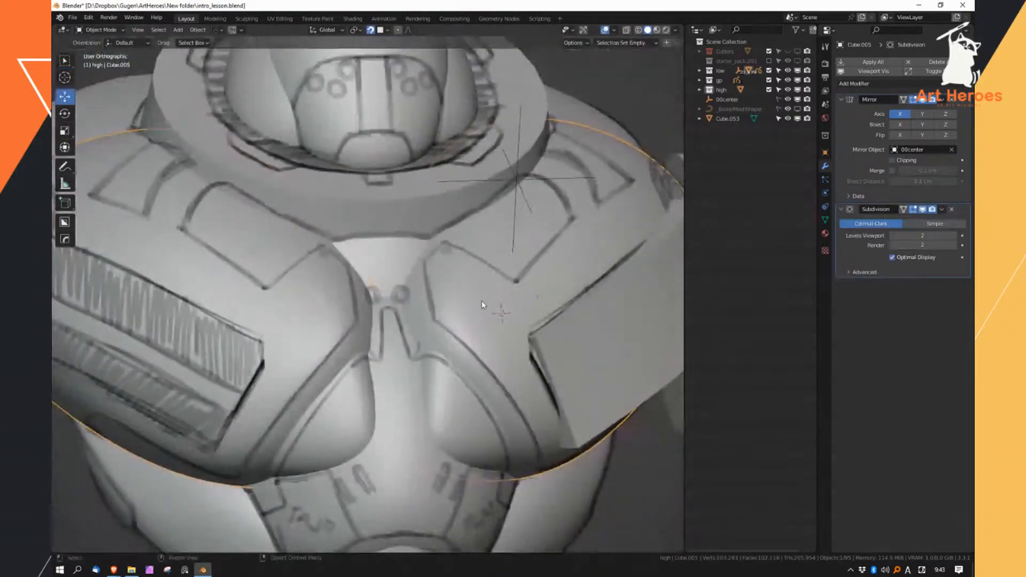
key(Tab)
middle_drag(497, 306, 538, 348)
key(Tab)
click(433, 368)
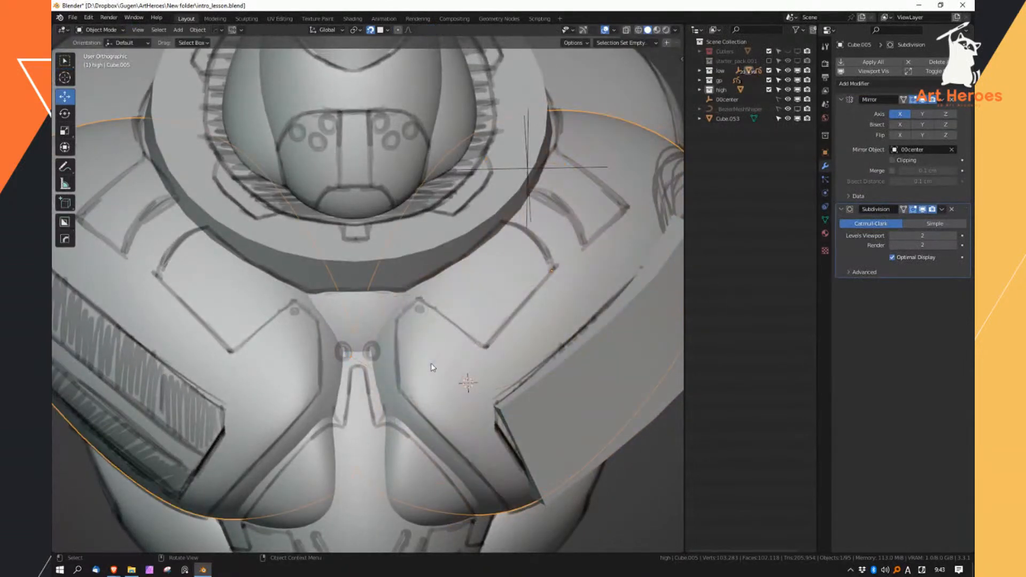
middle_drag(442, 360, 460, 342)
scroll(508, 340, down, 5)
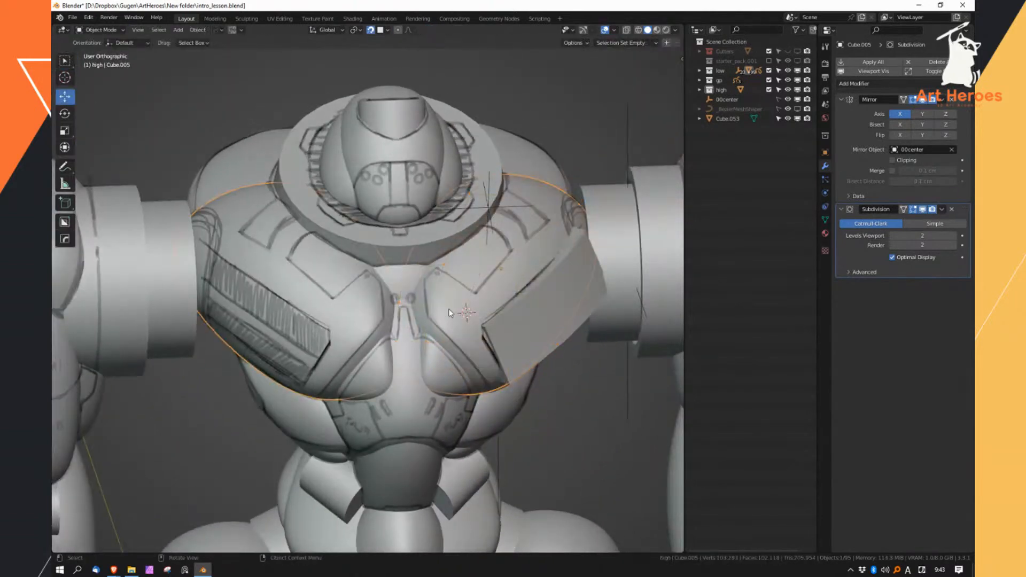
Return to editing the panel plane and select its two edges facing the chest's centre
scroll(460, 342, up, 5)
click(447, 313)
key(Tab)
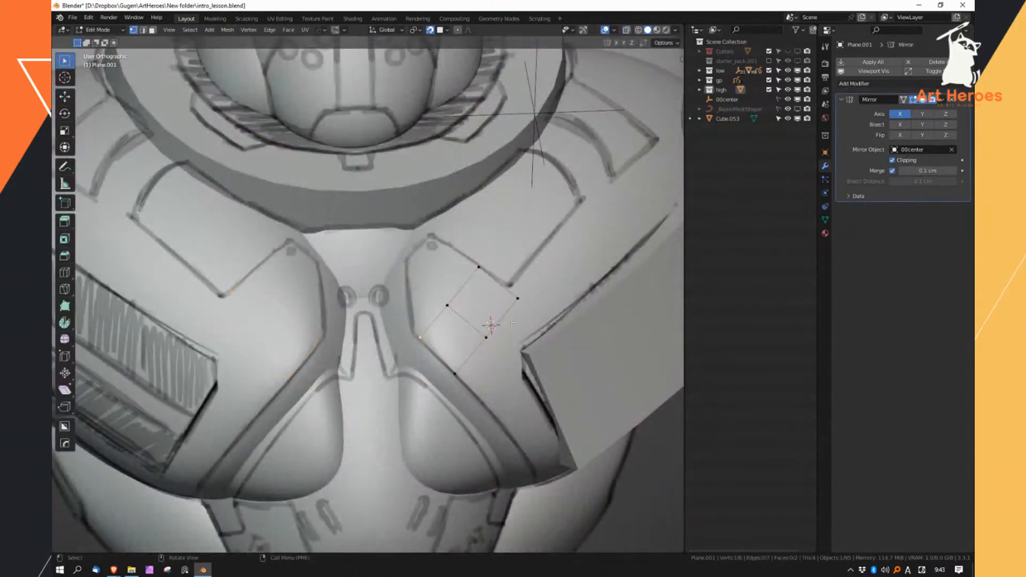
key(2)
click(467, 291)
shift+click(434, 321)
middle_drag(461, 338, 448, 238)
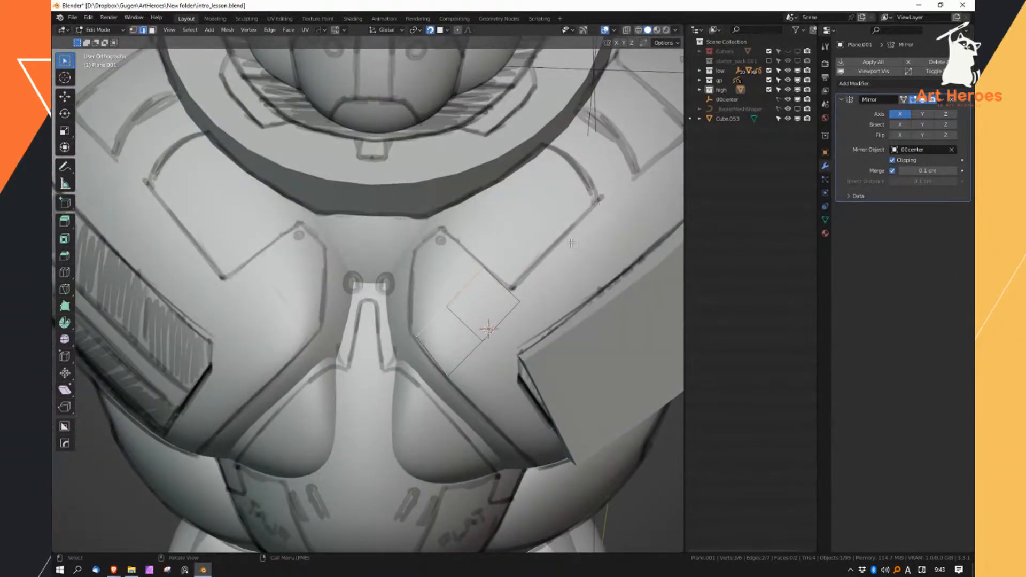
middle_drag(572, 212, 501, 240)
middle_drag(596, 236, 616, 292)
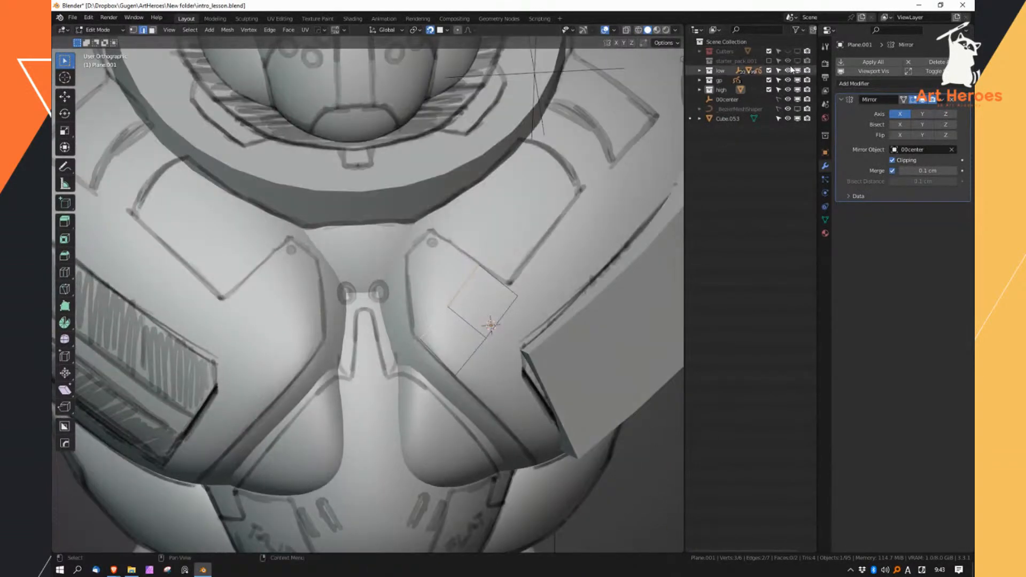
click(770, 62)
click(769, 60)
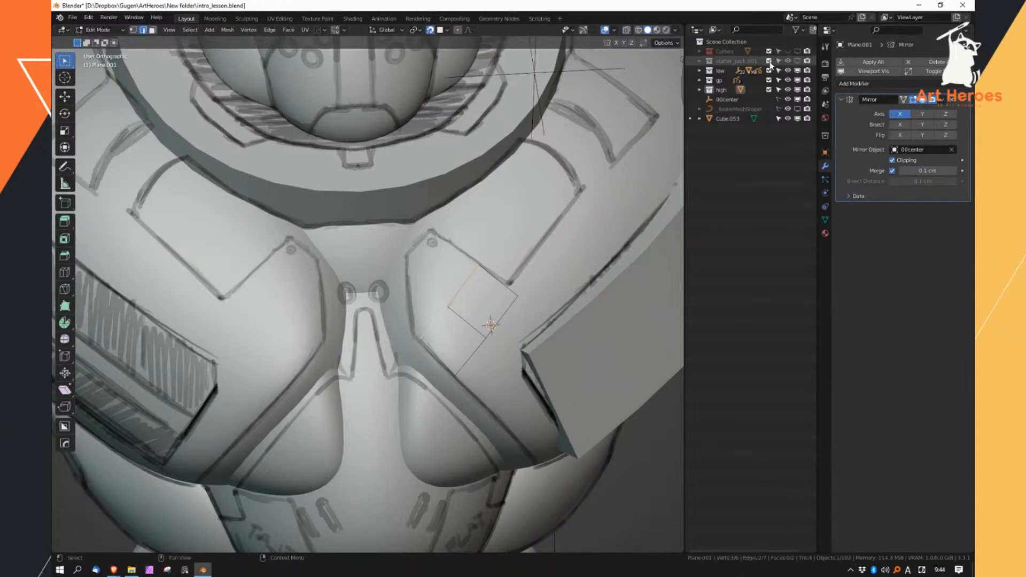
click(798, 110)
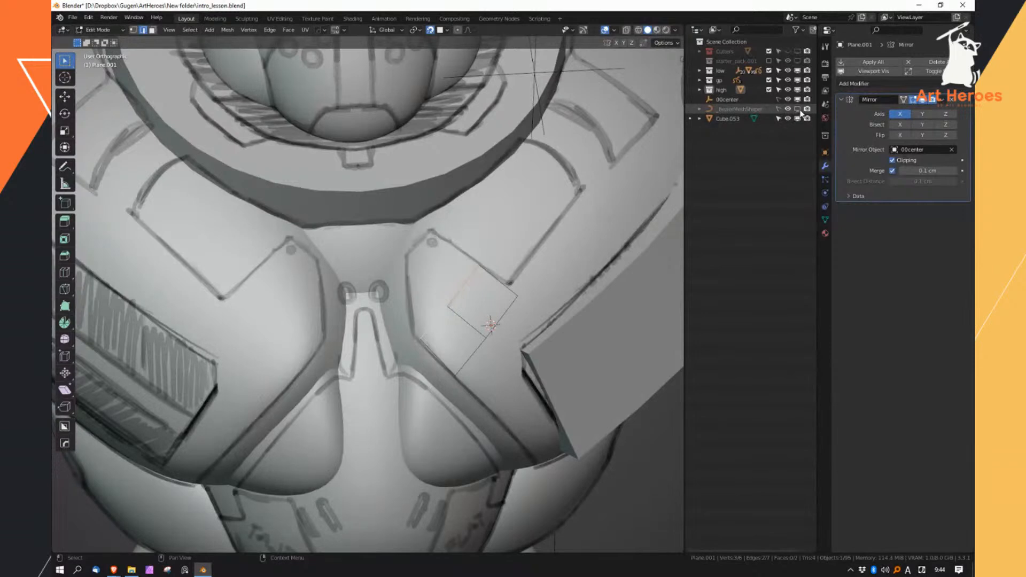
Extrude the two selected edges toward the panel's inner sketched border and switch to vertex selection
middle_drag(467, 324, 478, 331)
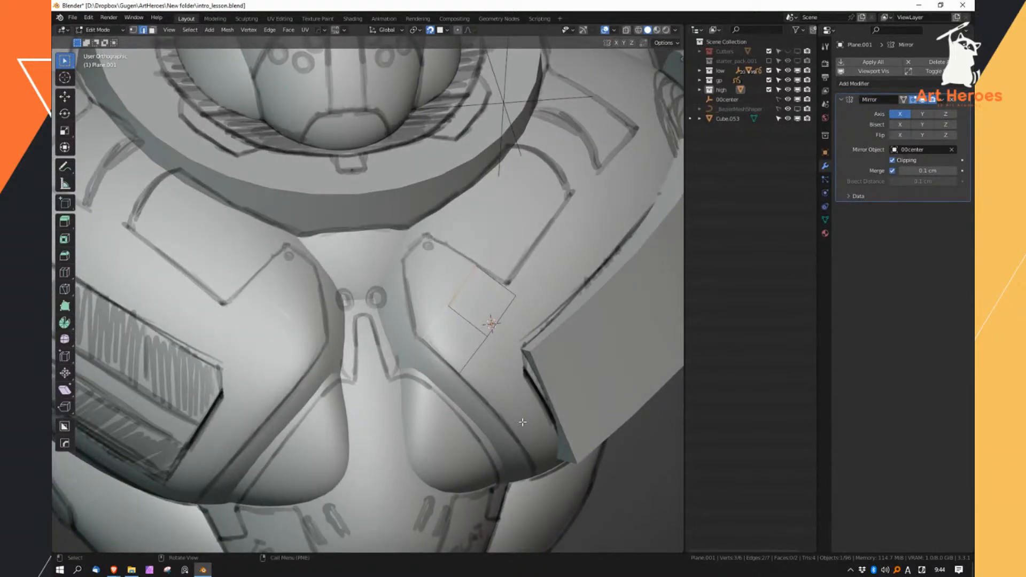
middle_drag(478, 305, 475, 283)
key(e)
click(453, 238)
key(1)
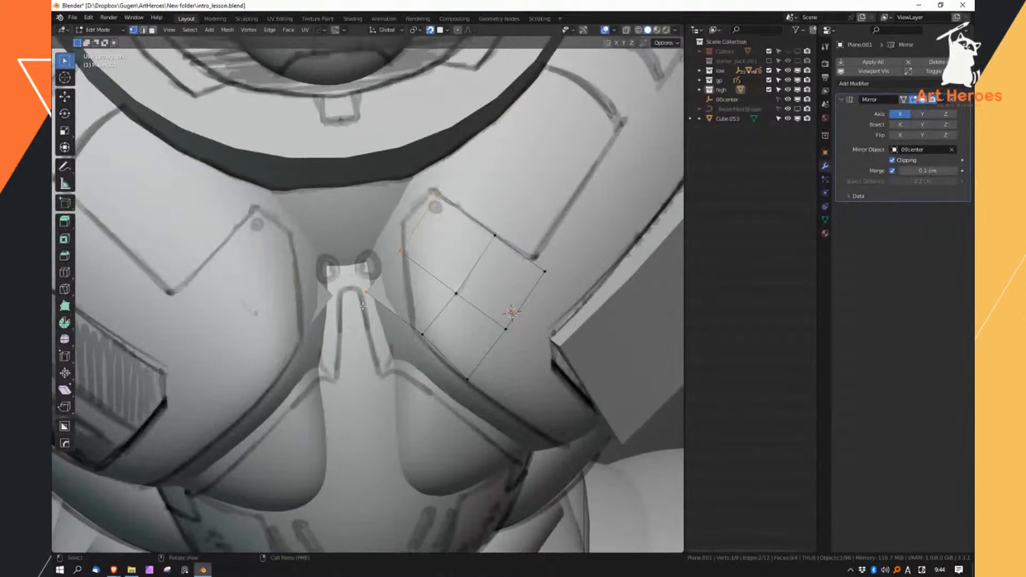
Move the two lower extruded vertices onto the panel's sketched inner border
click(365, 300)
key(g)
click(395, 252)
click(402, 249)
key(g)
click(416, 215)
click(396, 250)
key(g)
click(400, 233)
Adjust the extruded vertices at the panel's top to follow the sketched upper corner
click(439, 193)
key(g)
click(435, 192)
key(g)
click(434, 193)
key(g)
click(416, 212)
middle_drag(443, 239, 450, 226)
Select the panel's whole mesh and finish mesh editing
key(Tab)
key(Tab)
key(a)
middle_drag(427, 291, 406, 316)
key(Tab)
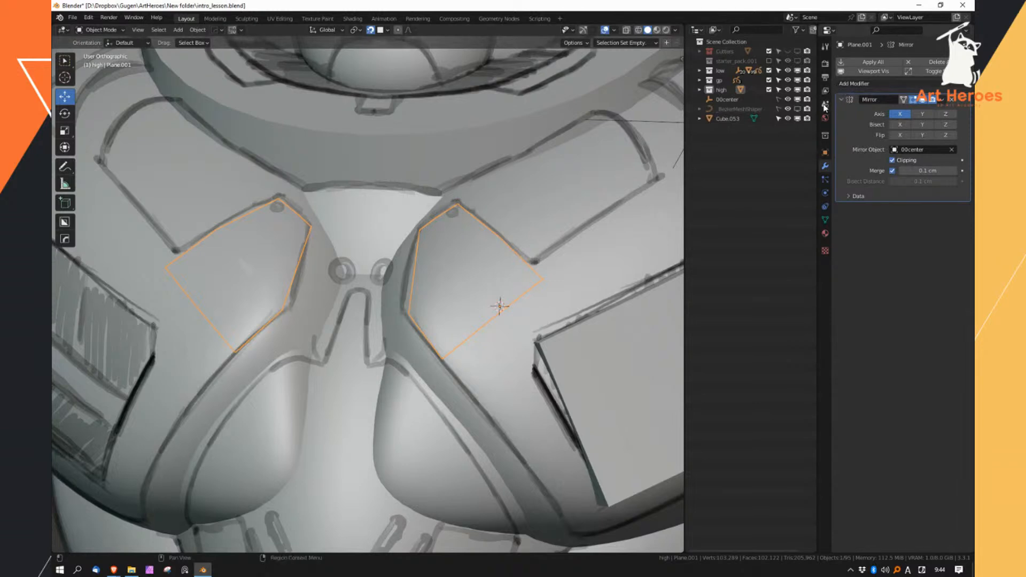
scroll(466, 291, down, 3)
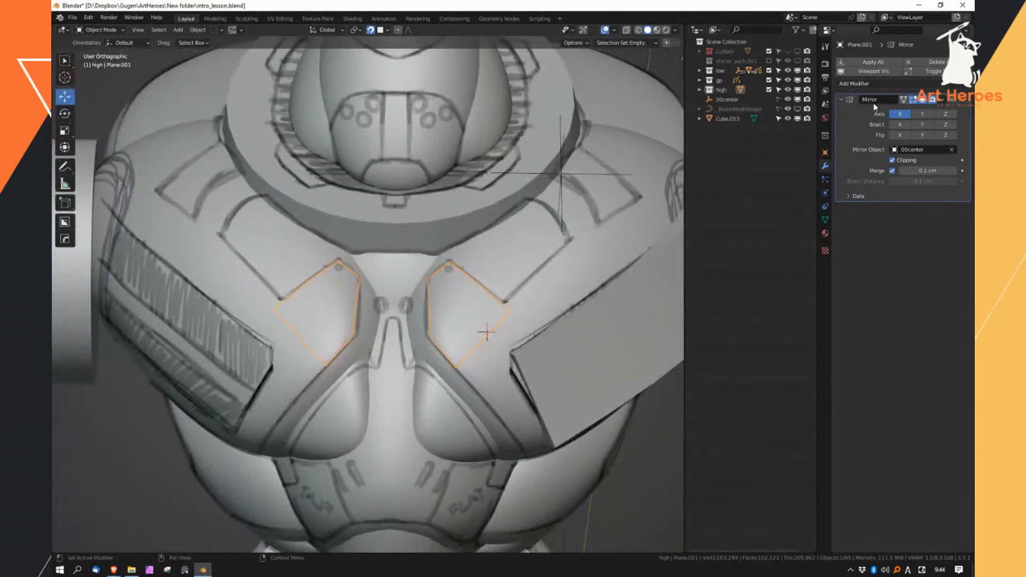
Add a Displace modifier to the mirrored panel and turn on its on-cage display for mesh editing
click(866, 83)
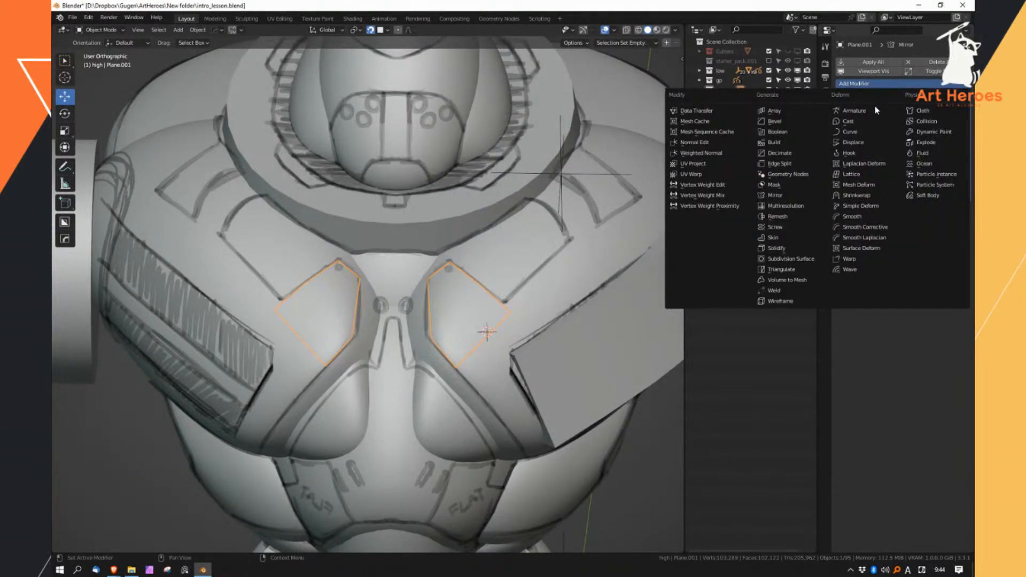
click(865, 143)
middle_drag(588, 299, 617, 324)
click(903, 209)
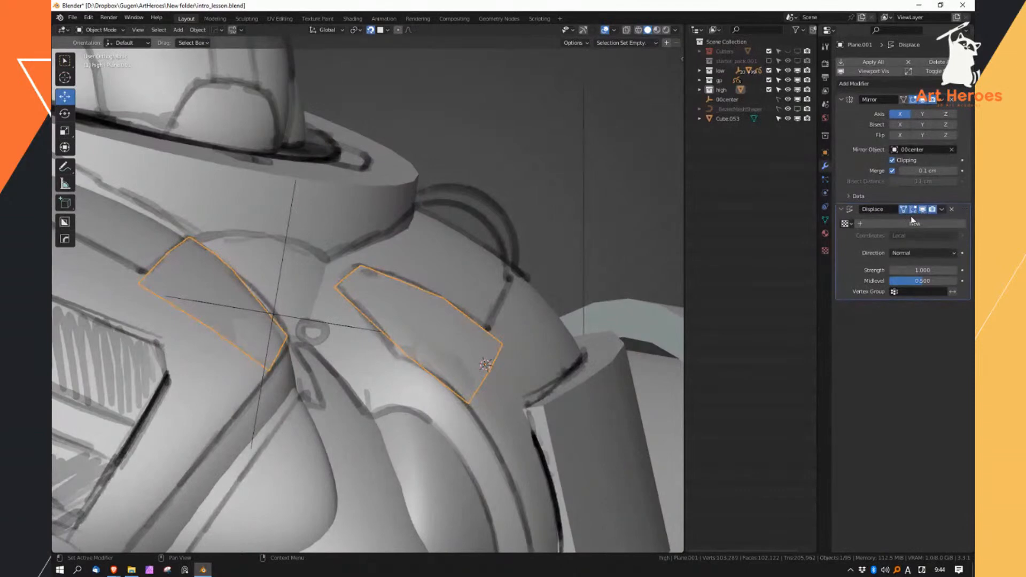
Return to mesh editing on the panel and set the Displace strength to 1.6
key(Tab)
middle_drag(450, 321, 477, 322)
scroll(477, 323, down, 3)
middle_drag(497, 241, 523, 315)
key(Tab)
key(Tab)
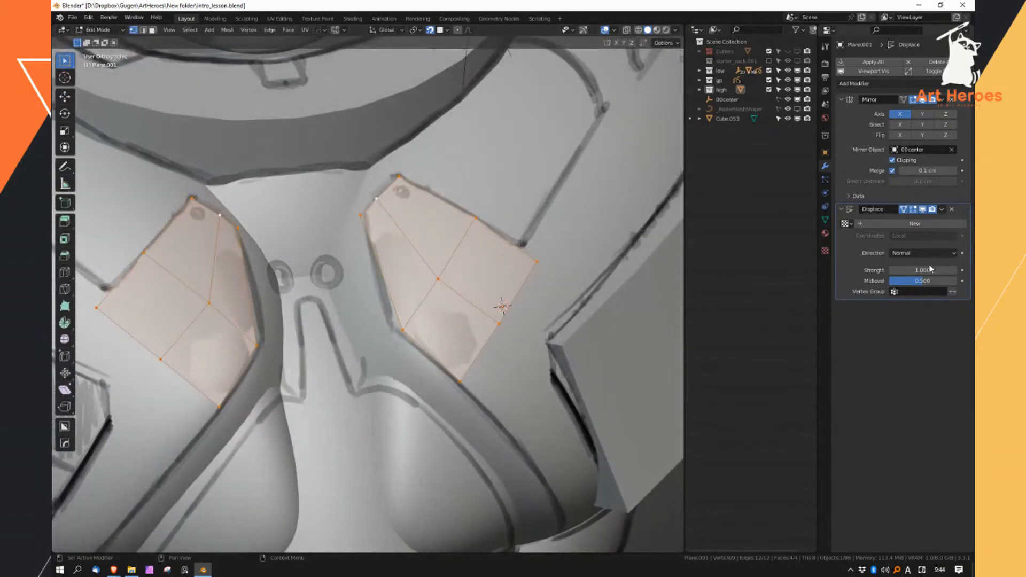
drag(922, 271, 935, 271)
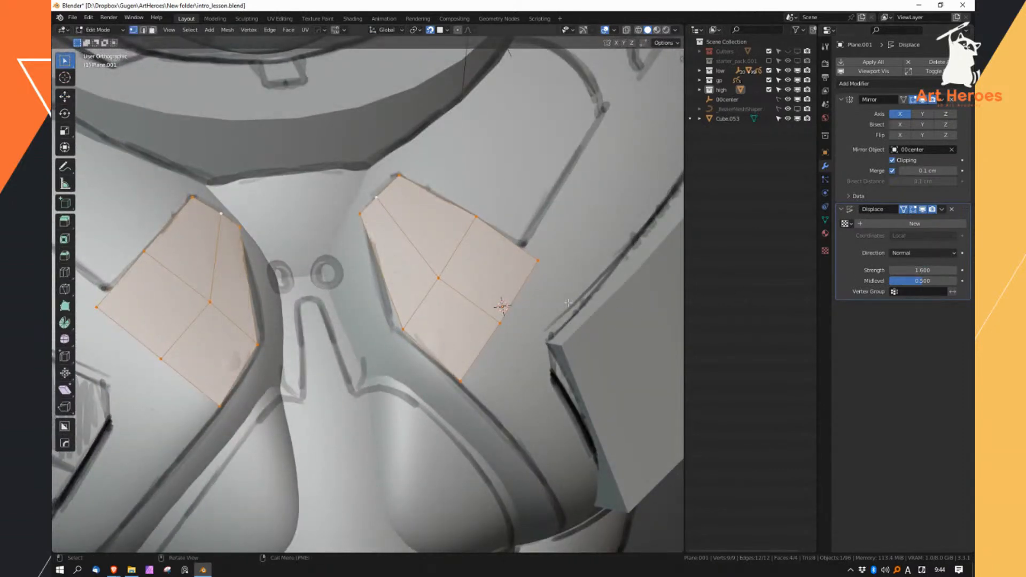
Move the panel's outer corner vertex onto the sketched corner and shift the outer edge's middle vertex slightly inward
scroll(593, 275, down, 3)
middle_drag(556, 258, 523, 231)
middle_drag(563, 320, 536, 347)
click(538, 295)
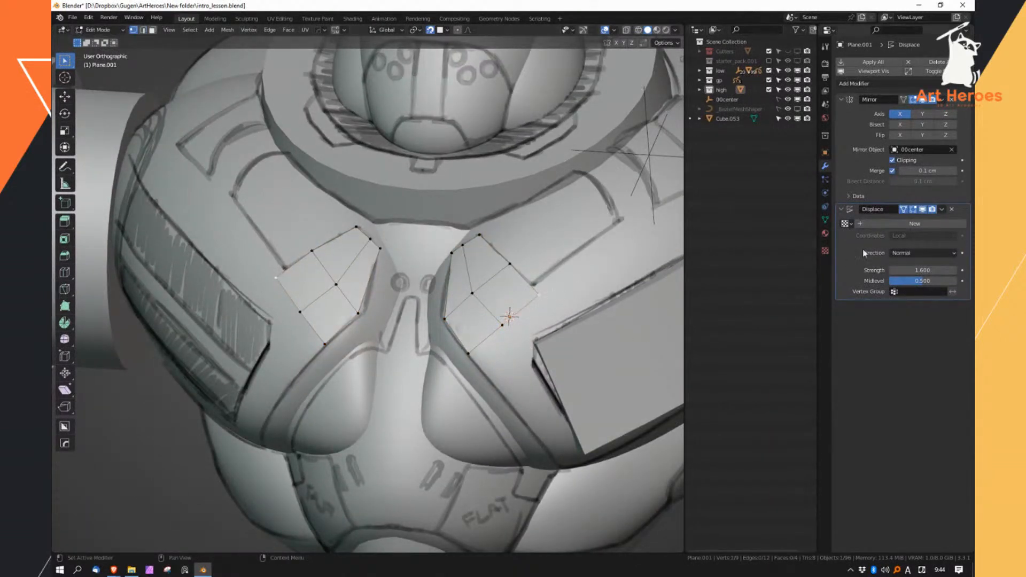
scroll(558, 299, up, 4)
key(g)
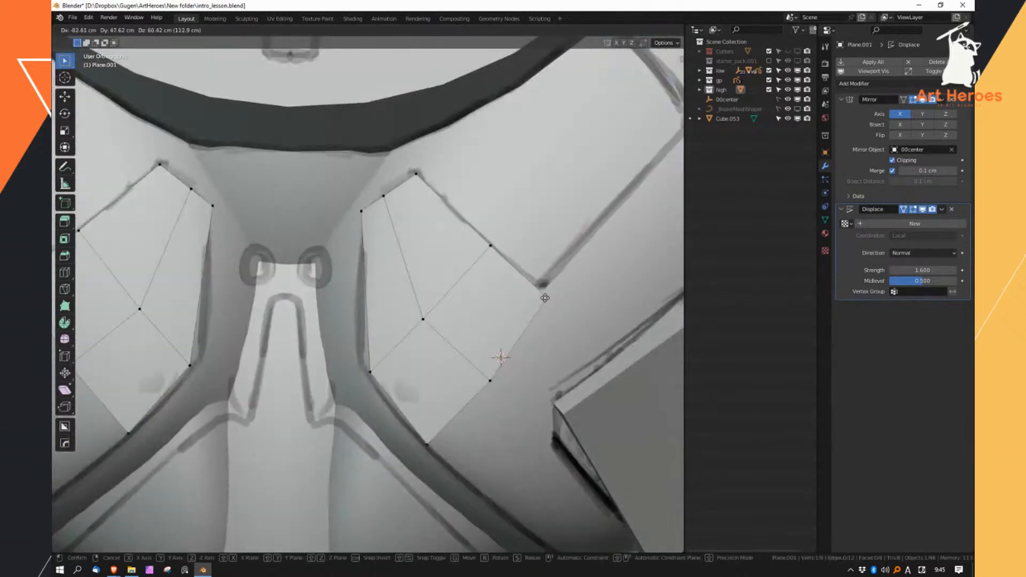
click(477, 371)
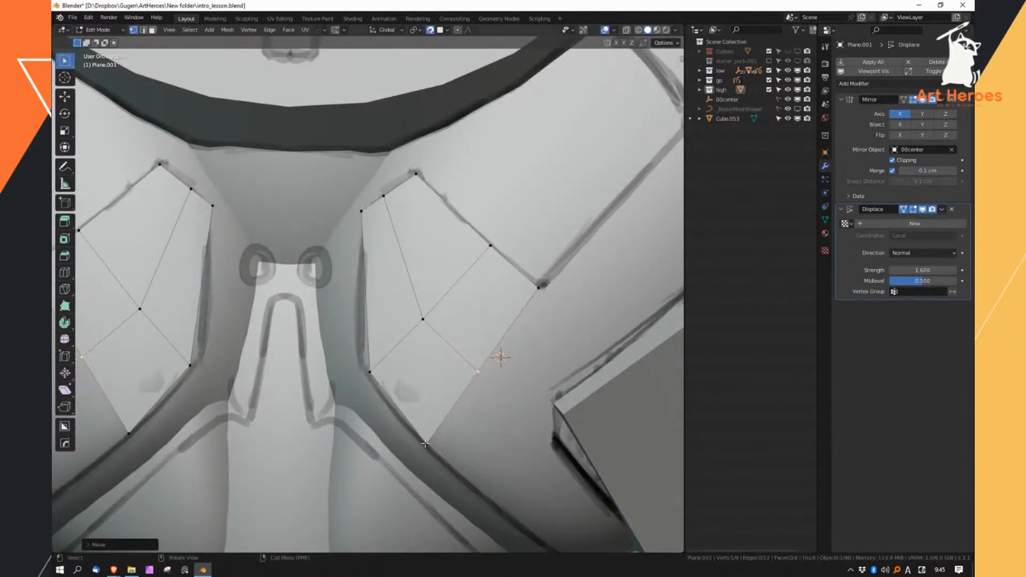
Extrude the panel's lower edge by one segment toward the sketched narrow strip below it
click(423, 320)
middle_drag(424, 319, 465, 262)
key(2)
click(436, 324)
middle_drag(436, 325, 407, 320)
key(e)
click(448, 374)
Move the new segment's end vertices and the neighbouring vertices onto the sketched strip outline
key(1)
click(410, 373)
key(g)
click(406, 381)
click(454, 402)
key(g)
click(441, 396)
click(401, 378)
key(g)
click(390, 371)
Extrude a second strip segment from the end edge, then rotate and position it to follow the sketched curve
middle_drag(441, 389, 419, 388)
right_drag(450, 386, 463, 330)
click(464, 378)
shift+middle_drag(474, 383, 458, 284)
key(e)
click(509, 336)
key(r)
click(554, 347)
key(g)
click(559, 355)
Extrude a third strip segment further down the sketched curve and align its end edge across the outline
middle_drag(559, 355, 499, 268)
key(e)
click(549, 358)
click(559, 347)
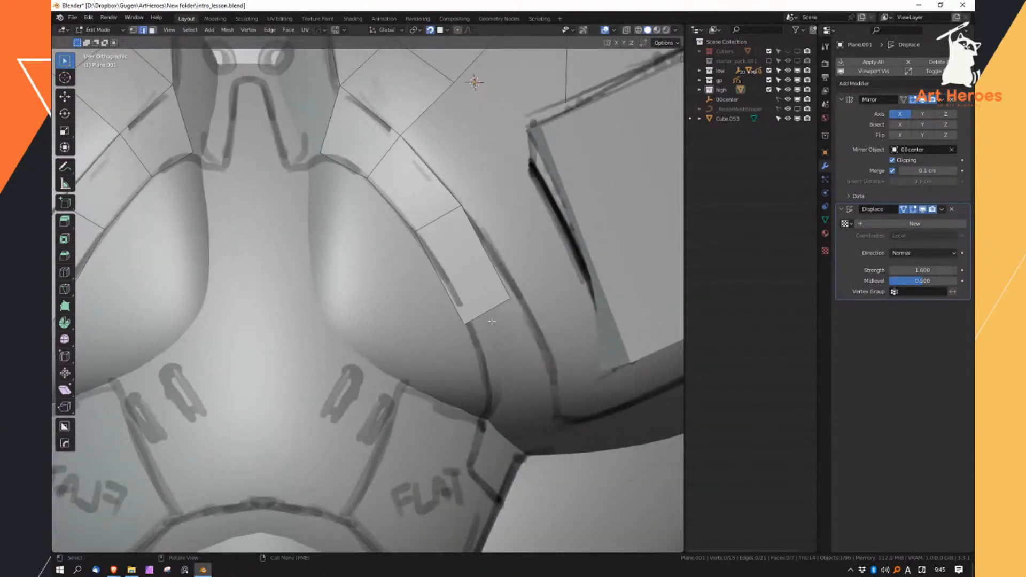
click(499, 320)
key(g)
click(504, 314)
key(r)
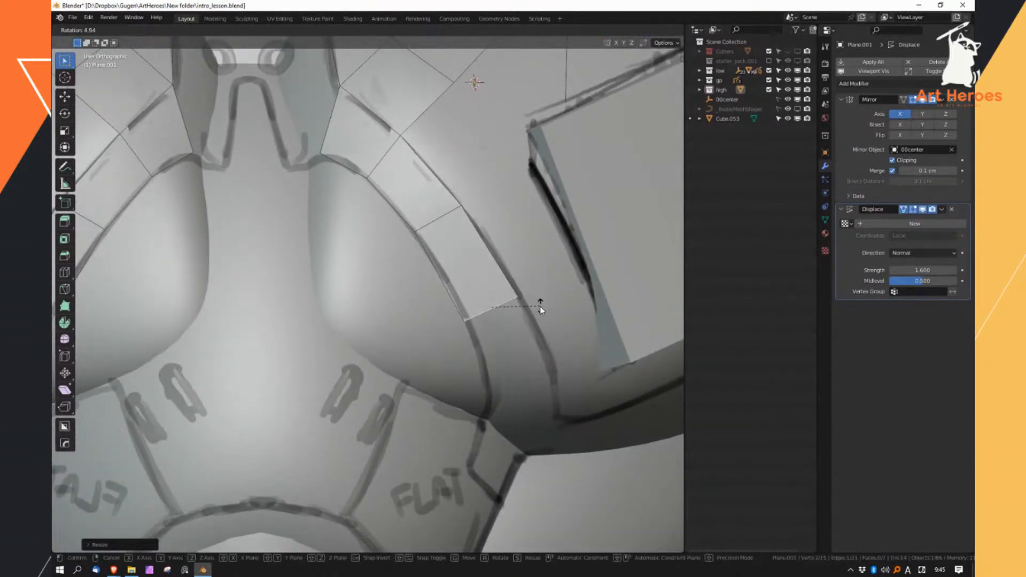
click(539, 300)
Extrude the last strip segment and move its vertices onto the sketched outline and lower corners
key(e)
click(578, 373)
key(1)
click(504, 394)
key(g)
click(557, 386)
key(g)
click(556, 402)
middle_drag(556, 403, 529, 353)
key(g)
click(543, 355)
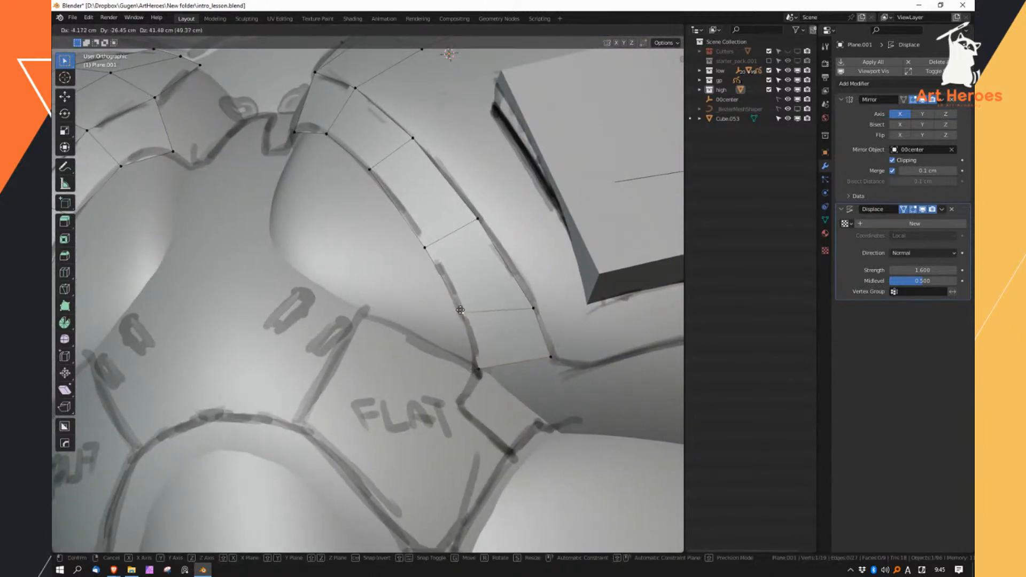
middle_drag(516, 312, 535, 276)
scroll(535, 275, down, 1)
shift+middle_drag(463, 238, 494, 284)
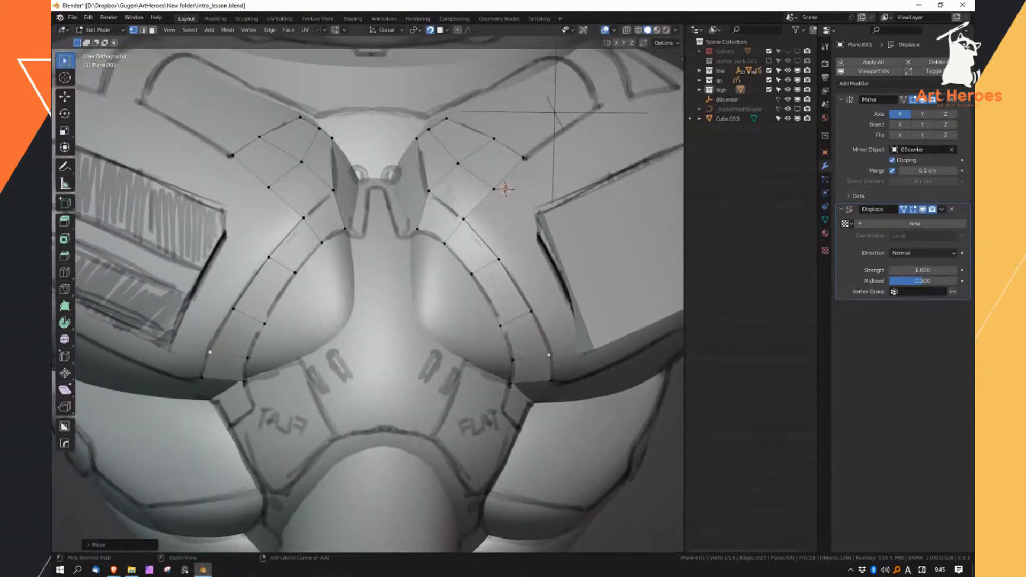
Shift the strip's upper cross edge slightly and move the panel's inner lower corner vertex onto the sketched line
scroll(493, 283, up, 2)
key(2)
click(494, 265)
key(g)
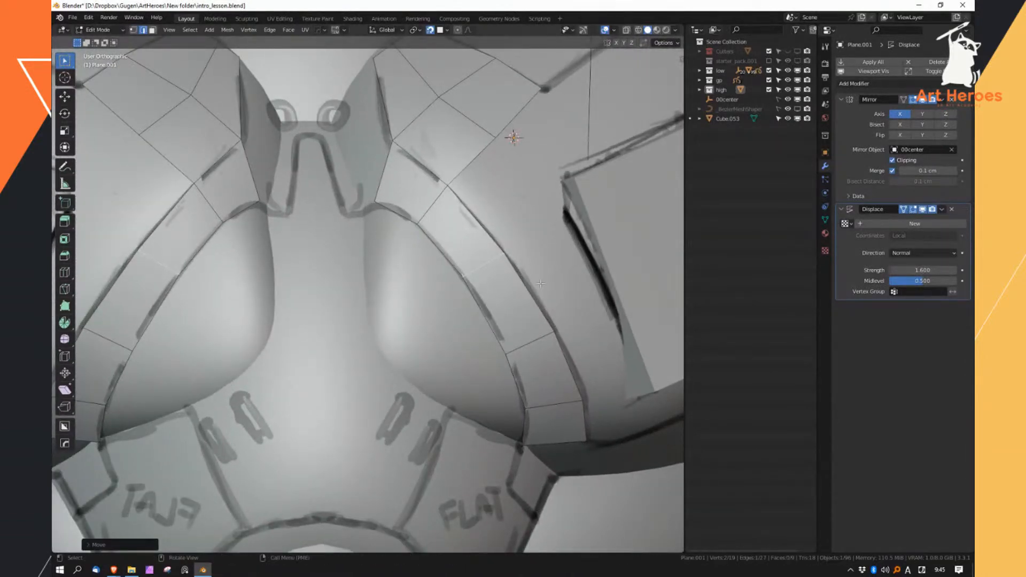
click(557, 262)
shift+middle_drag(484, 299, 519, 333)
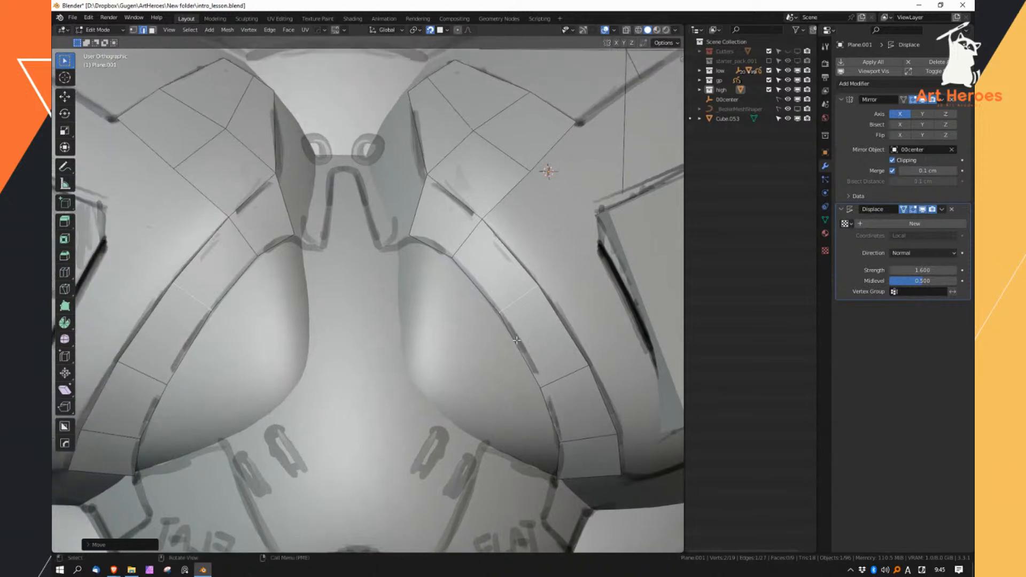
right_click(486, 309)
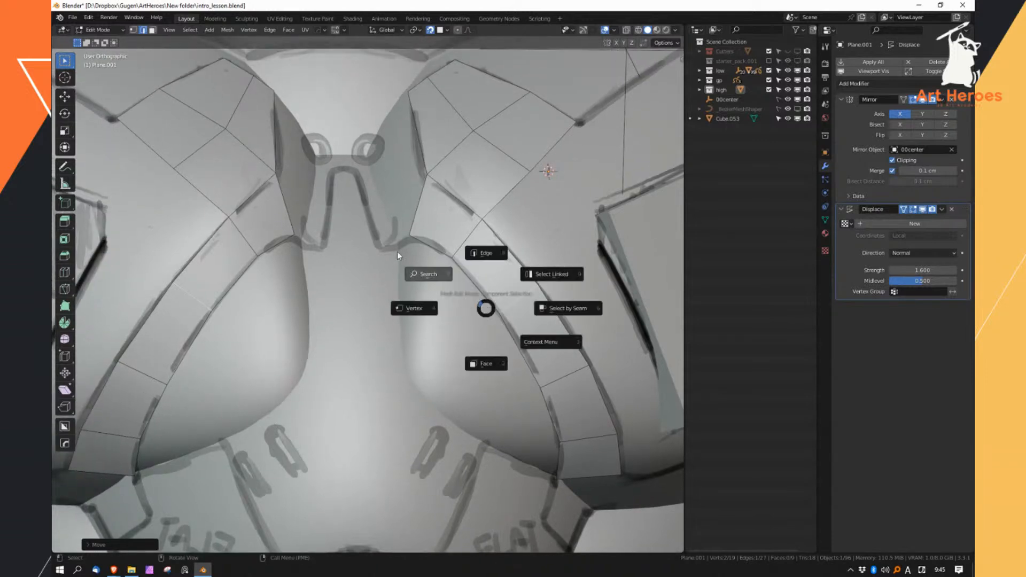
click(414, 307)
click(422, 241)
key(g)
click(434, 247)
Duplicate one face of the strip and place the copy on the inner chest near the centre
middle_drag(434, 246, 455, 255)
shift+middle_drag(444, 260, 464, 312)
shift+middle_drag(521, 384, 482, 304)
right_drag(484, 303, 503, 273)
right_drag(523, 236, 516, 259)
click(511, 263)
key(shift+d)
click(454, 290)
Reposition the duplicated face's corner vertices to form a narrow upright quad beside the chest bulge
right_drag(454, 289, 440, 278)
ctrl+middle_drag(438, 272, 439, 219)
click(408, 268)
key(g)
click(404, 260)
click(466, 340)
key(g)
click(415, 329)
key(g)
click(479, 306)
drag(449, 316, 416, 327)
drag(445, 233, 425, 271)
Extrude four segments from the duplicated face's lower edge along the curved chest bulge, rotating the last end edge
right_drag(419, 321, 426, 334)
drag(428, 333, 427, 335)
key(e)
click(430, 370)
key(e)
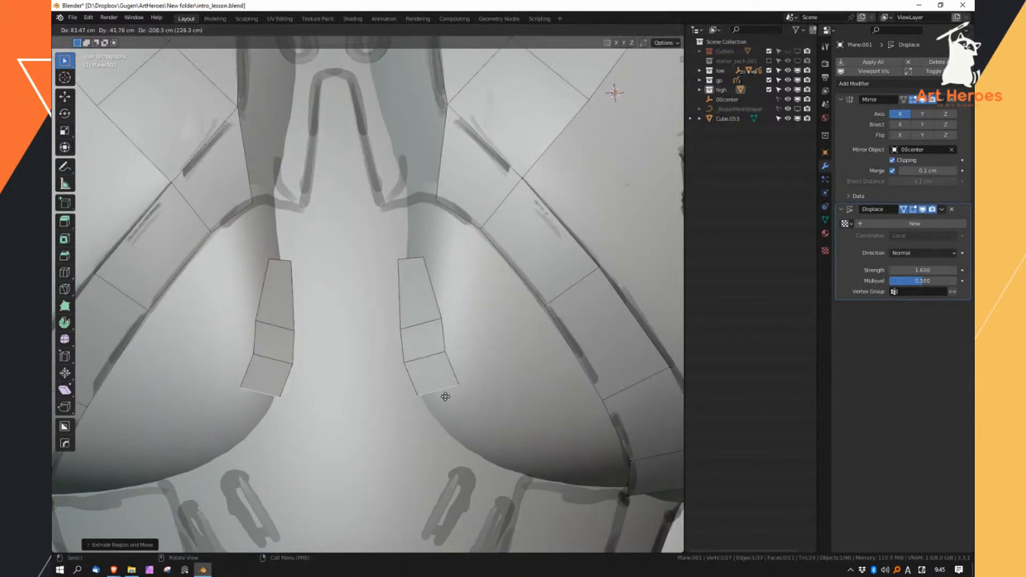
click(446, 403)
key(e)
click(471, 436)
key(e)
key(r)
click(532, 429)
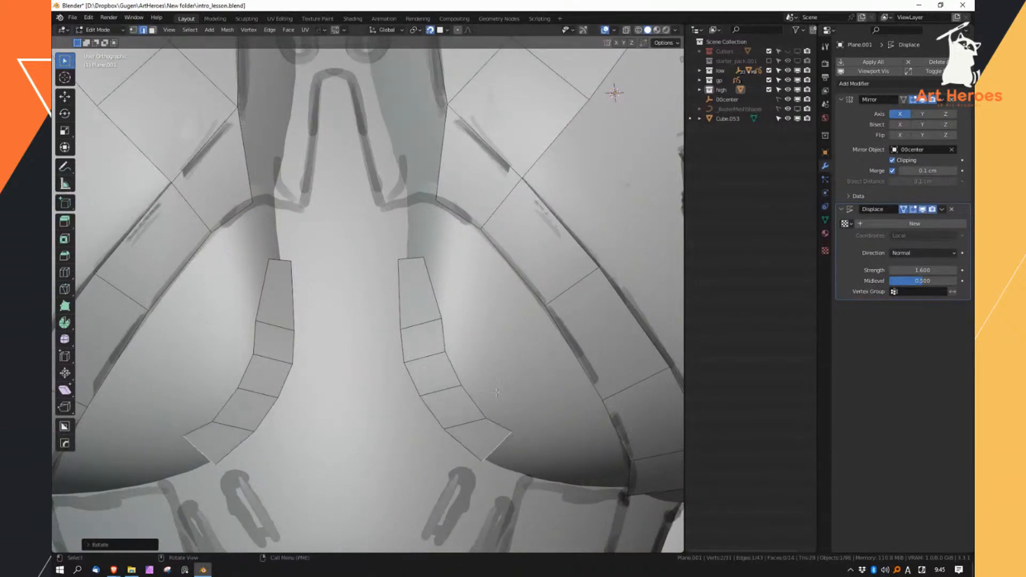
Isolate the panel object and delete all faces of the duplicated curved strip
key(ctrl+l)
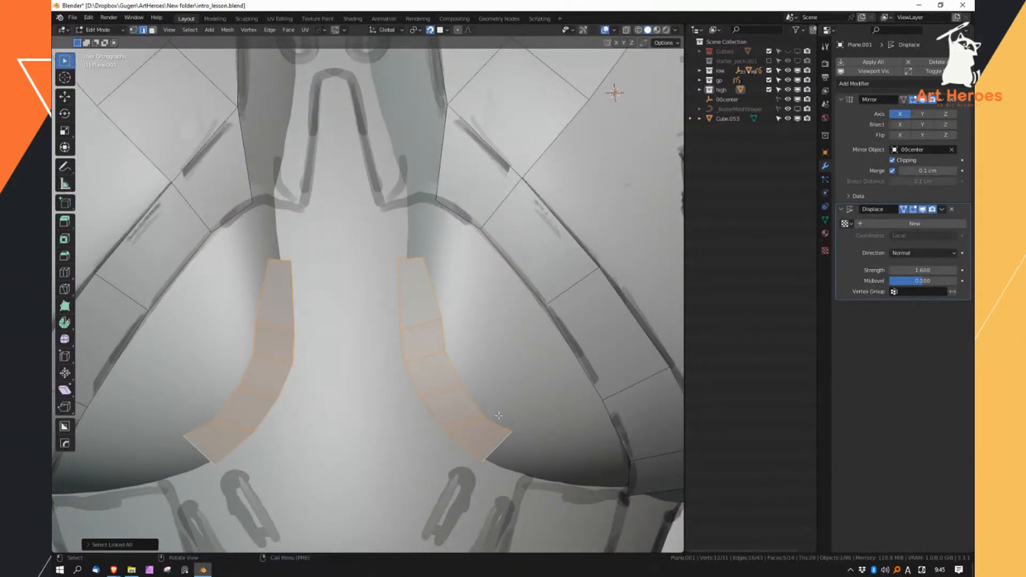
middle_drag(499, 419, 483, 369)
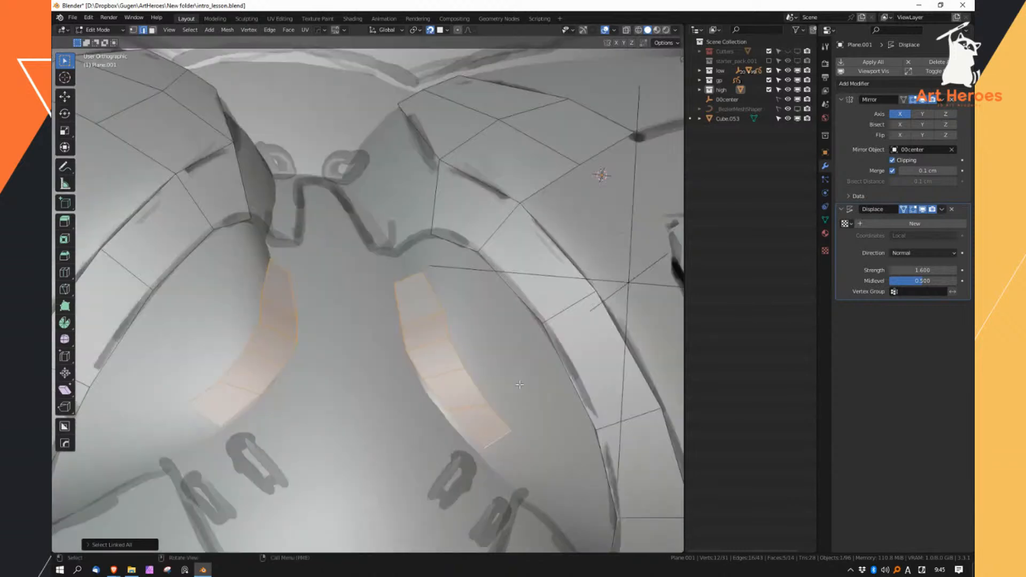
right_drag(497, 367, 473, 365)
key(slash)
middle_drag(508, 337, 412, 435)
key(Tab)
key(ctrl+l)
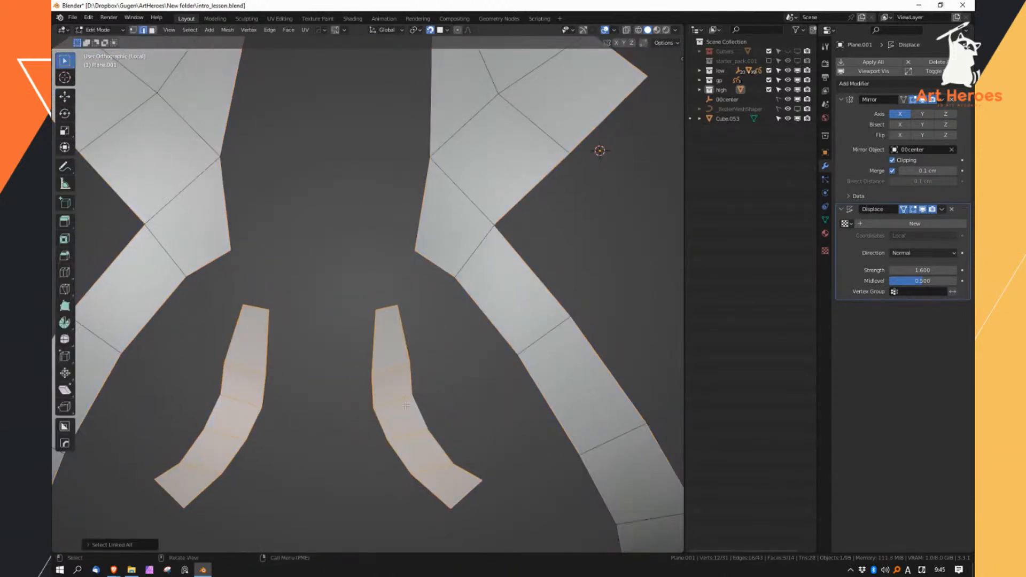
key(x)
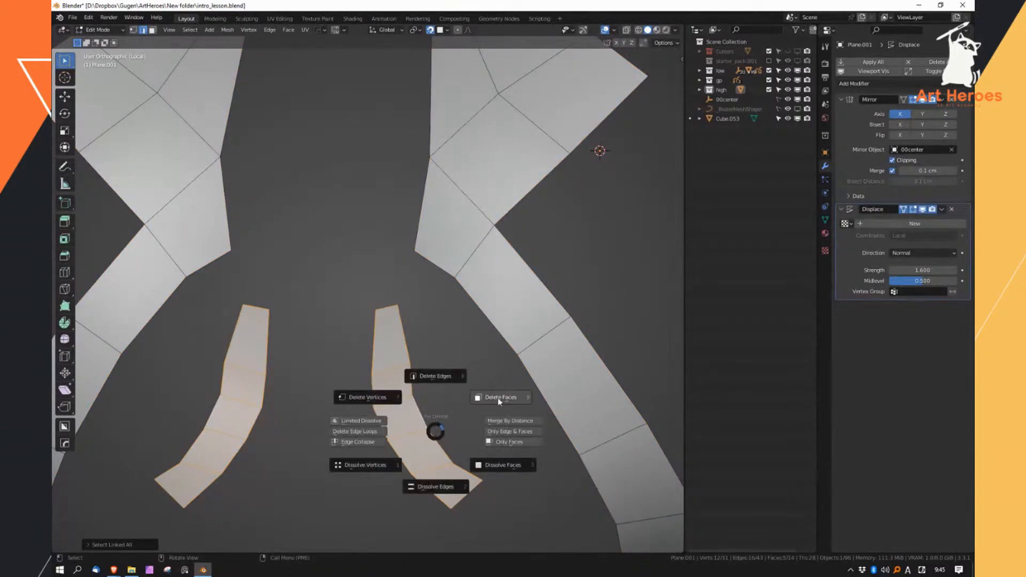
click(494, 400)
Finish mesh editing and add a Subdivision modifier with viewport level 1 to the panel
key(Tab)
scroll(478, 344, down, 3)
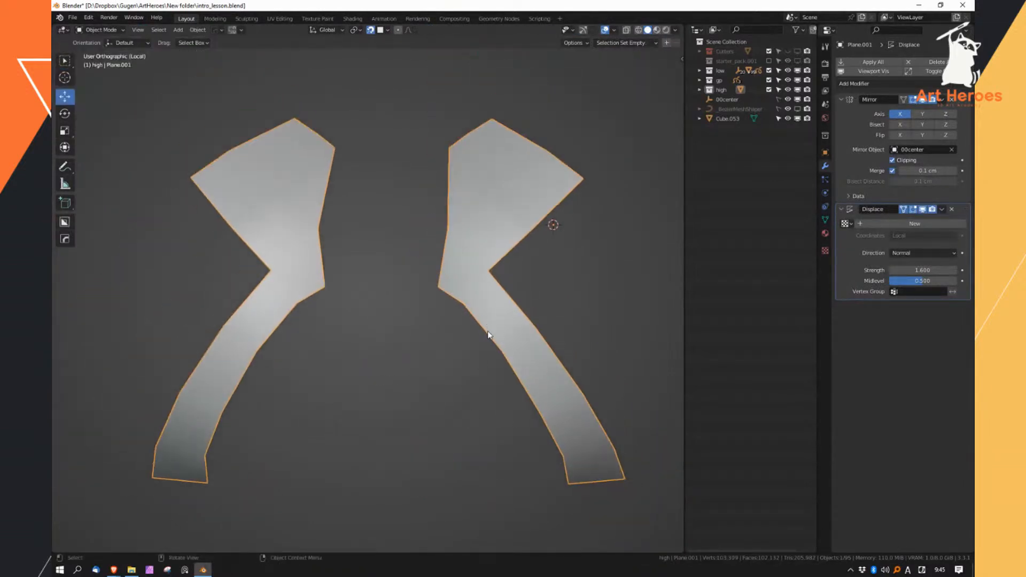
key(ctrl+1)
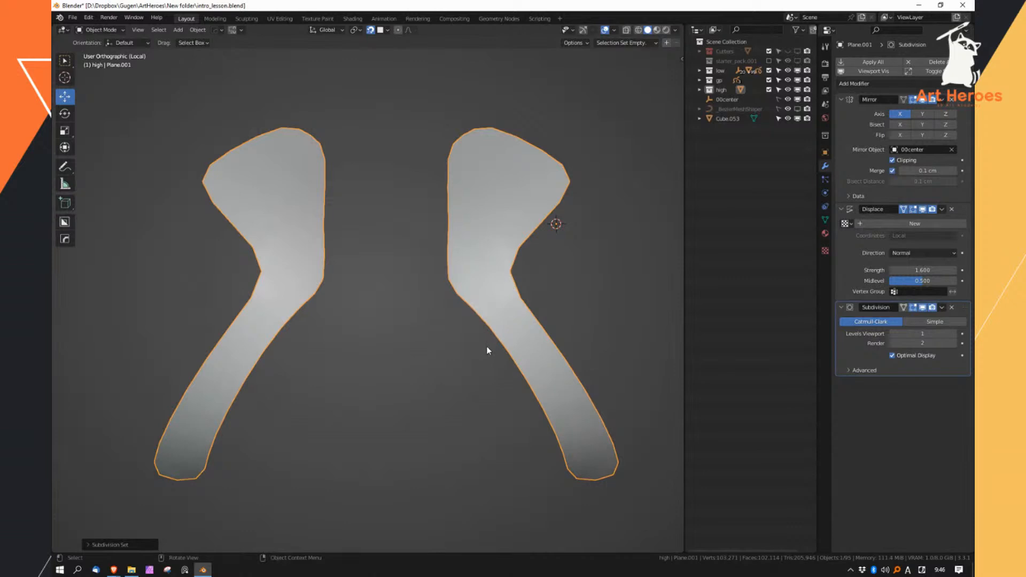
Collapse the Displace and Mirror modifiers and turn off Use Limit Surface in the Subdivision's advanced settings
click(842, 209)
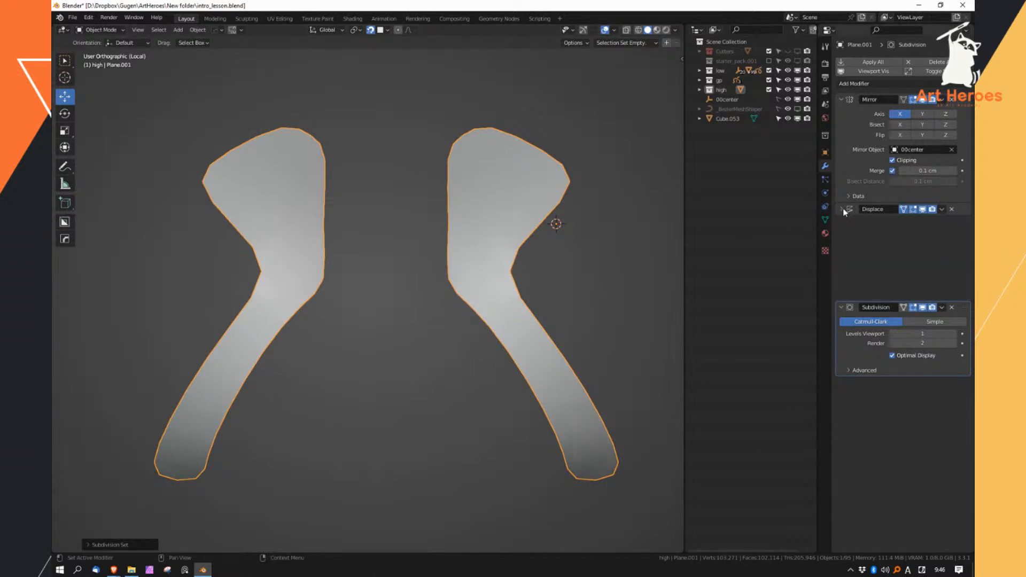
click(842, 100)
click(864, 189)
click(893, 204)
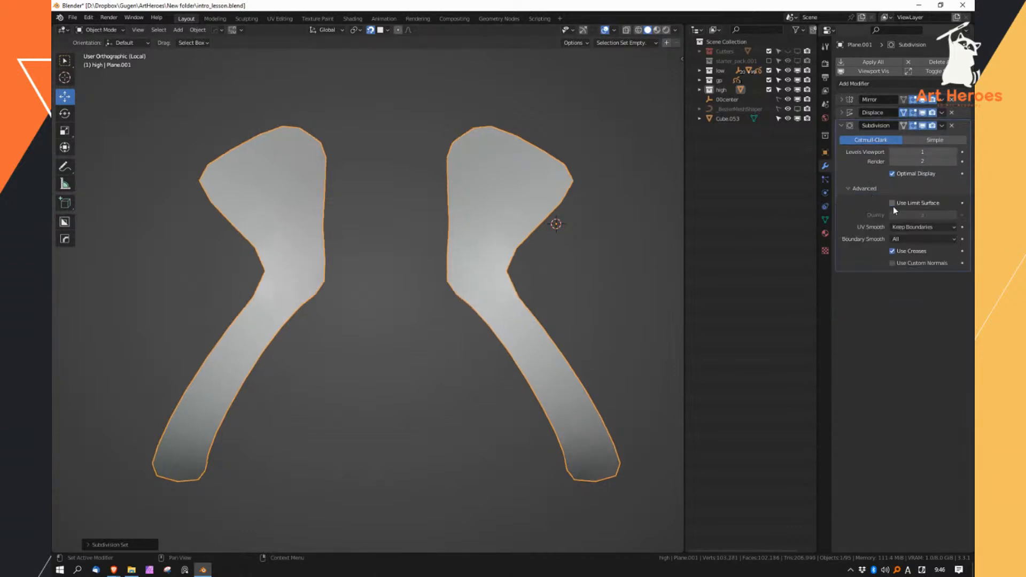
Leave the isolated view, return to mesh editing and set the Subdivision's Boundary Smooth to Keep Corners
click(907, 240)
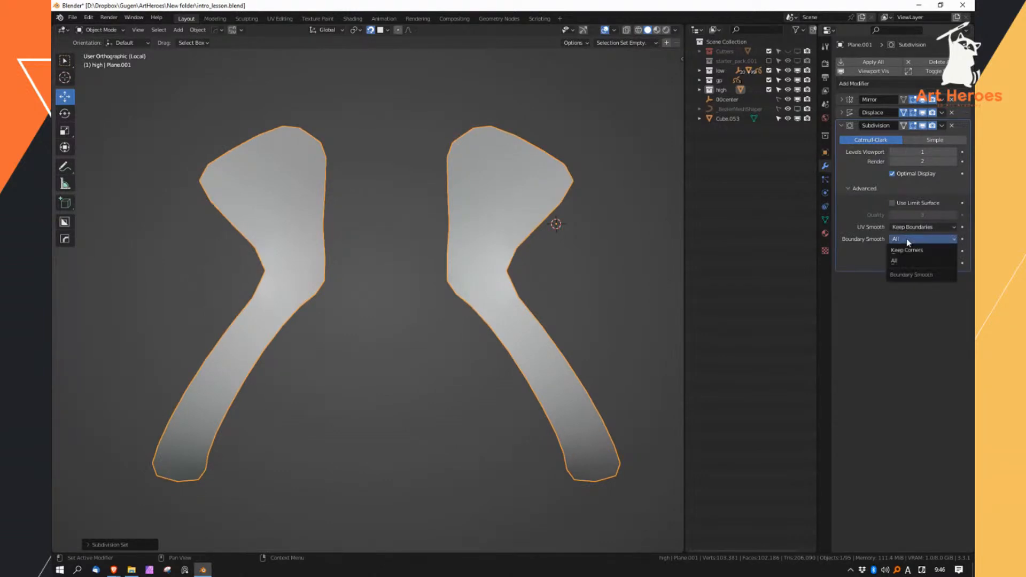
key(grave)
click(606, 233)
key(Tab)
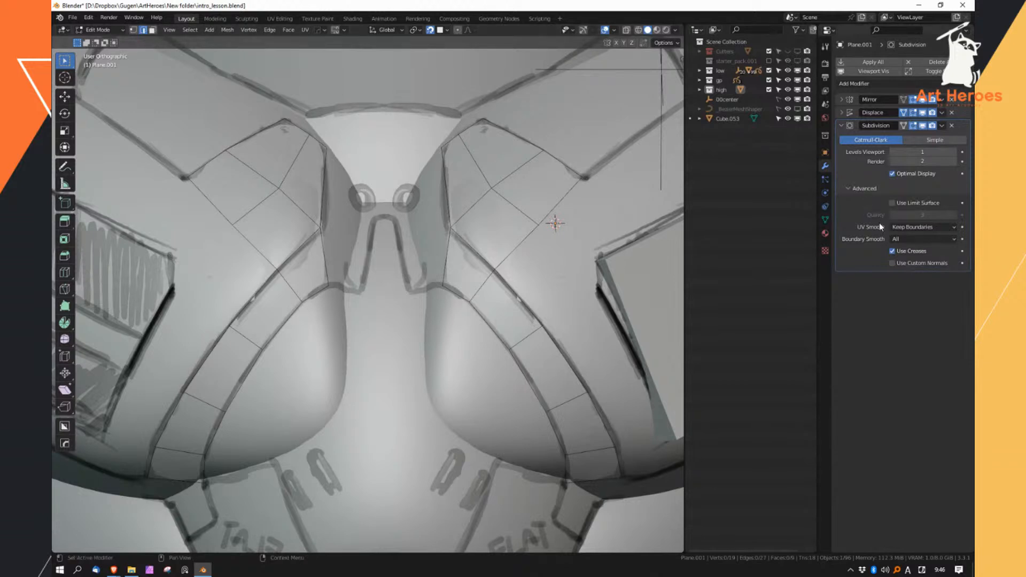
click(904, 239)
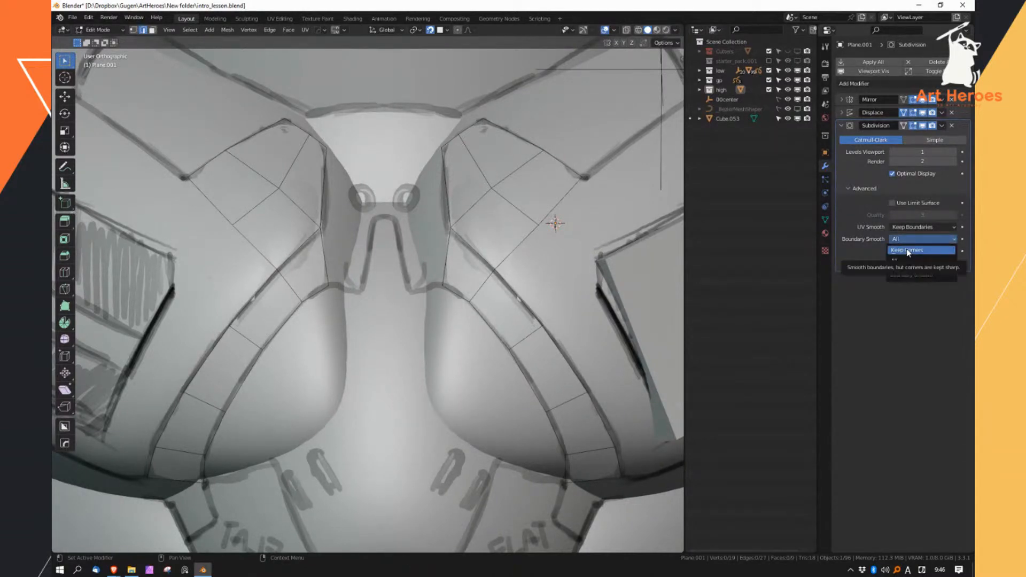
click(906, 249)
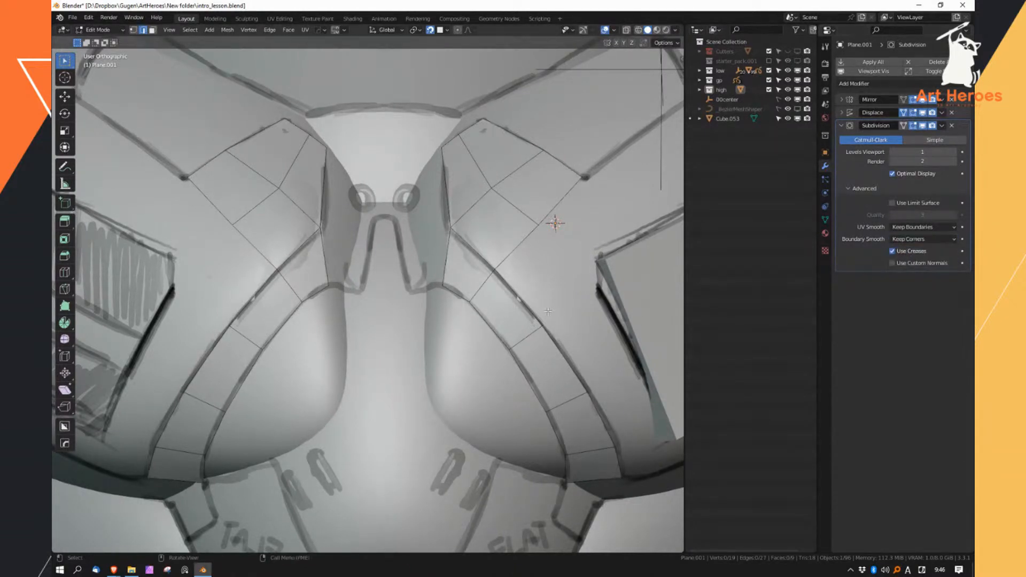
Isolate the panel, compare Boundary Smooth All with Keep Corners, and return to mesh editing in the full scene
key(Tab)
key(KP_Divide)
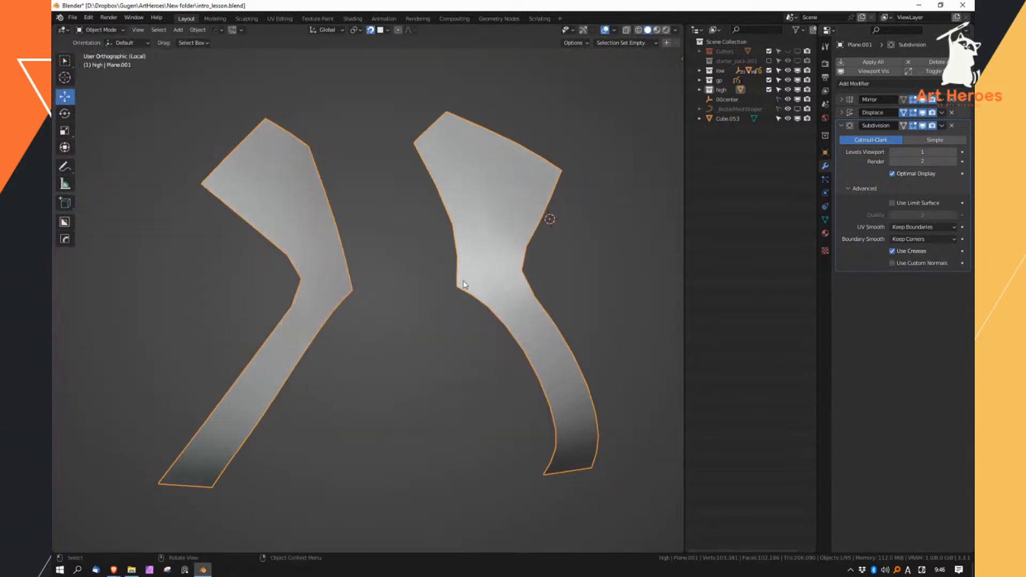
click(915, 239)
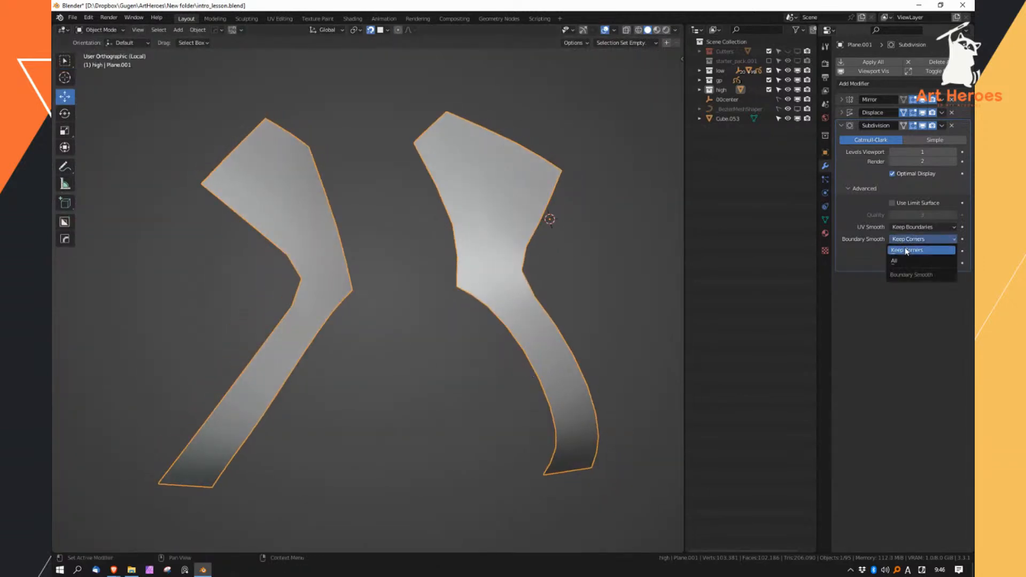
click(911, 266)
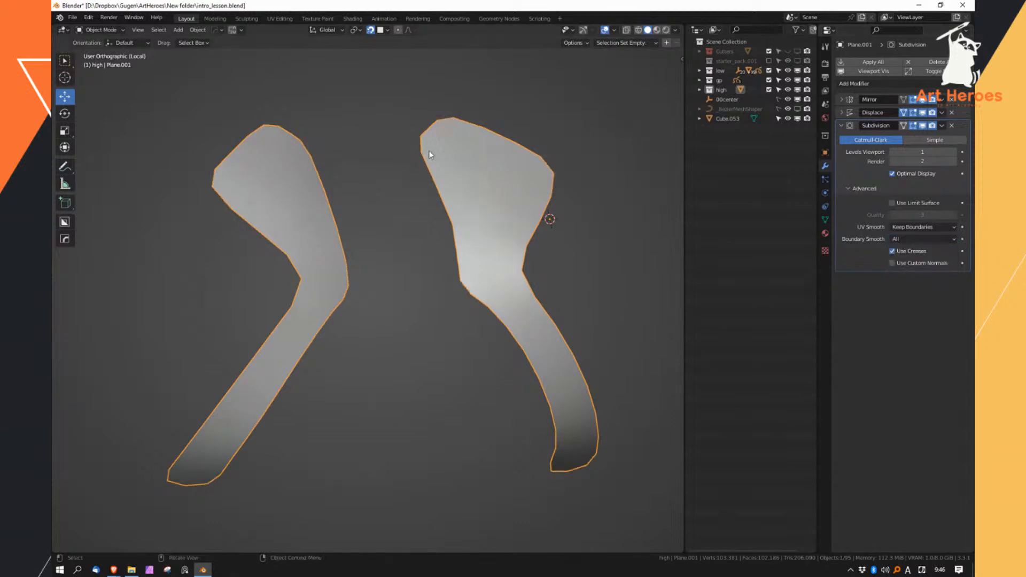
middle_drag(550, 436, 537, 442)
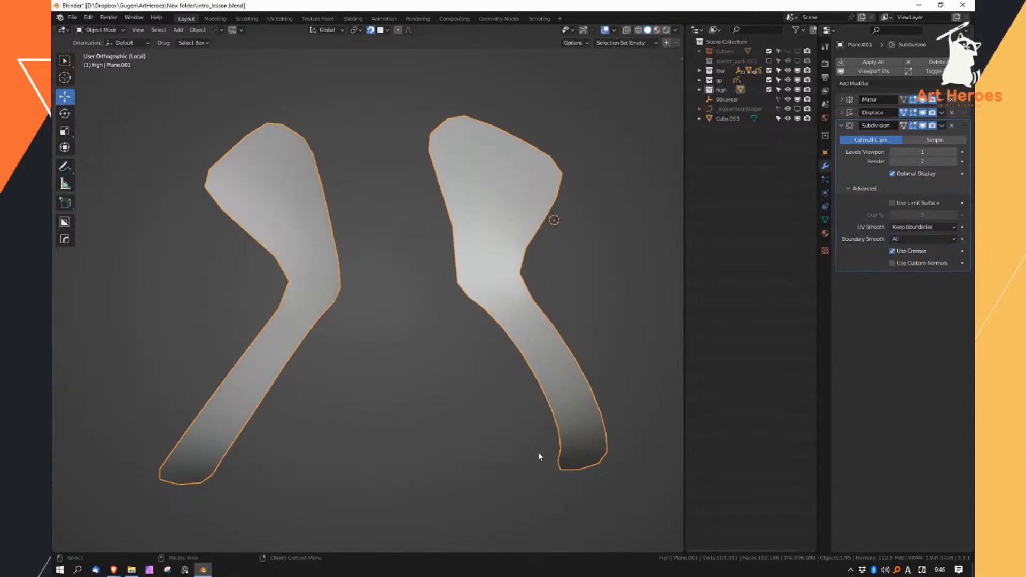
click(910, 240)
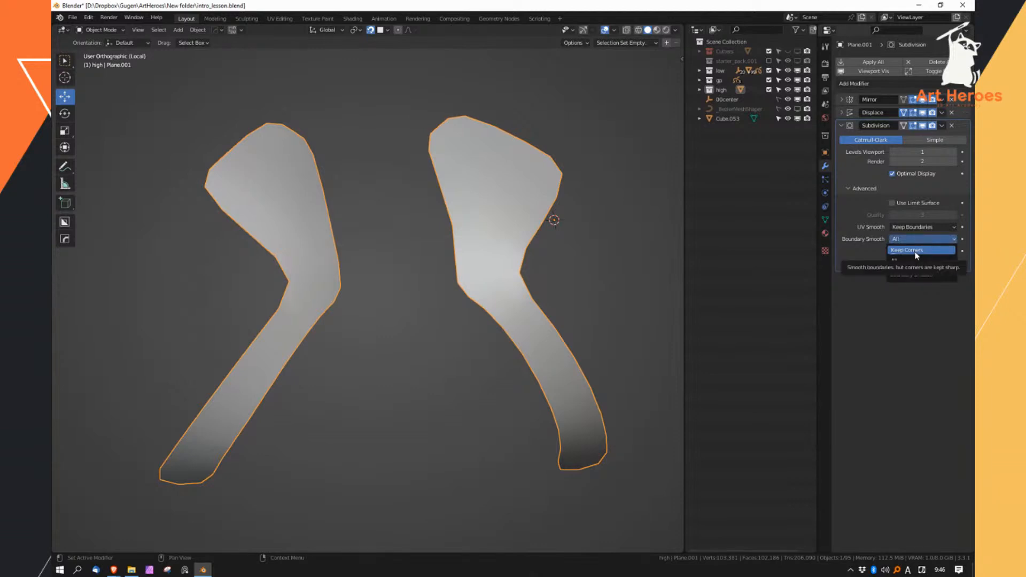
click(916, 251)
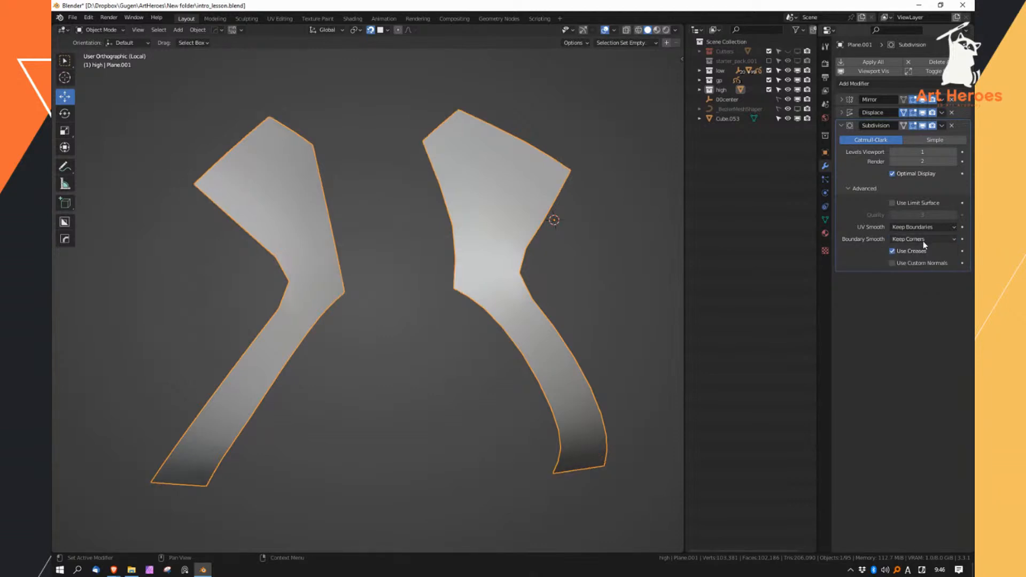
key(KP_Divide)
key(Tab)
Move the vertex on the panel's inner edge slightly to fit the sketch
shift+middle_drag(492, 272, 473, 342)
key(1)
click(471, 317)
key(g)
click(474, 307)
Add a loop cut across the panel, adjust its vertex on the inner edge, and finish mesh editing
shift+middle_drag(474, 306, 517, 315)
key(ctrl+r)
click(504, 315)
click(501, 318)
key(g)
click(504, 326)
key(Tab)
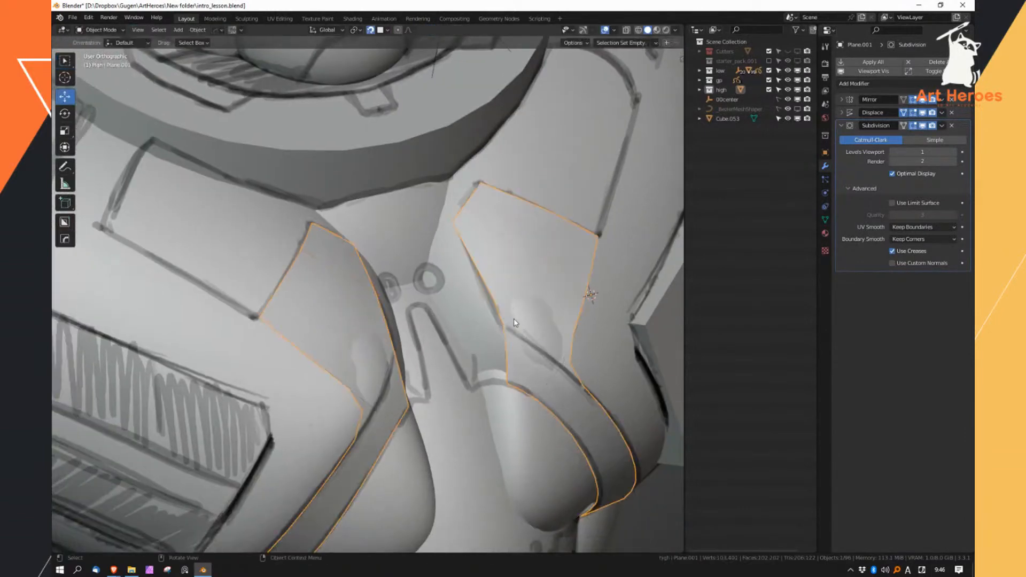
Save the file and start a second Blender instance
key(ctrl+s)
right_click(203, 570)
click(197, 522)
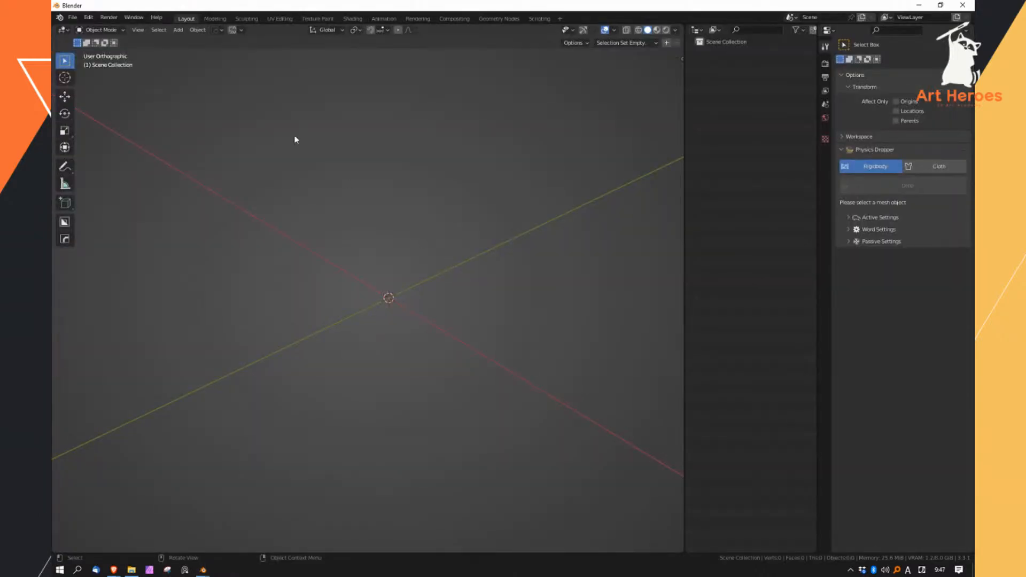
Bring up the file browser for opening and choose intro_det.blend in New folder
click(72, 17)
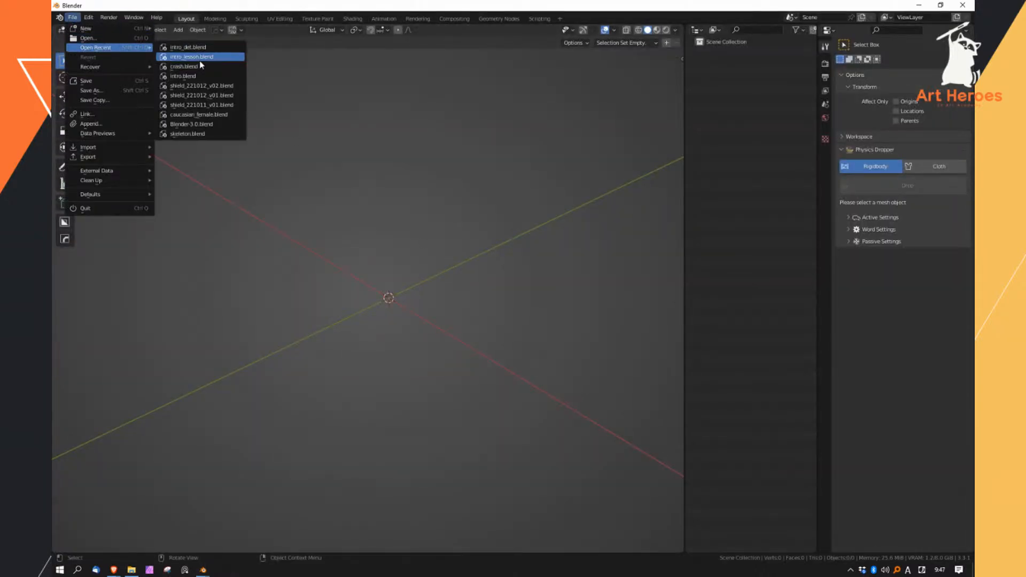
click(110, 39)
click(355, 110)
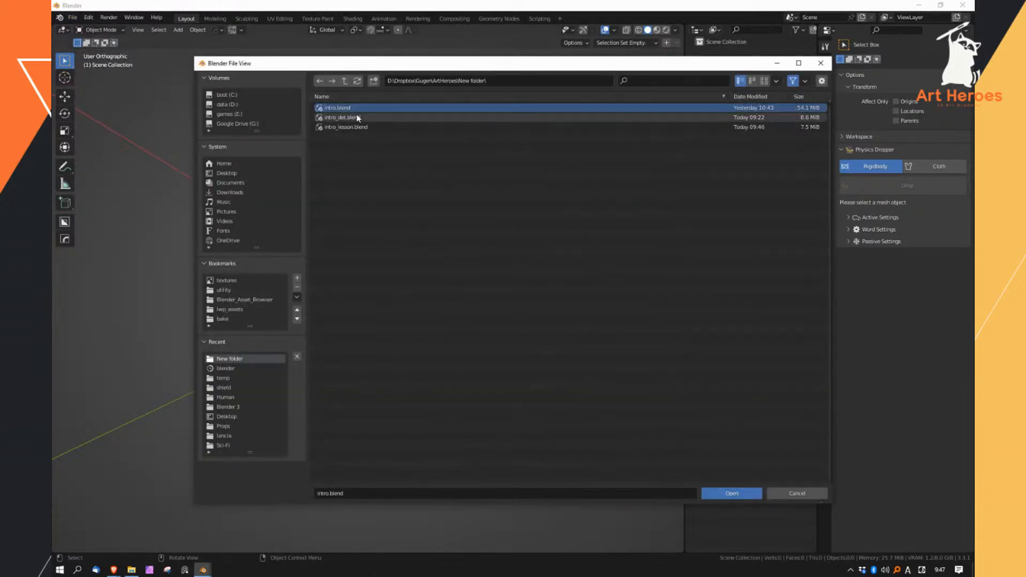
click(358, 119)
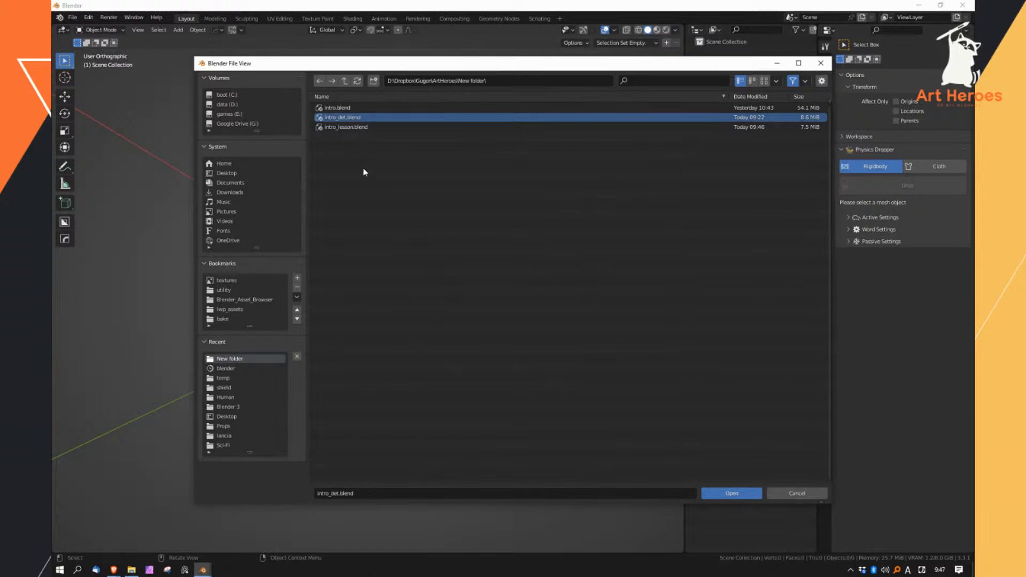
Switch back to the intro_lesson.blend window and enable Screencast Keys from the viewport sidebar
mouse_move(202, 570)
click(134, 534)
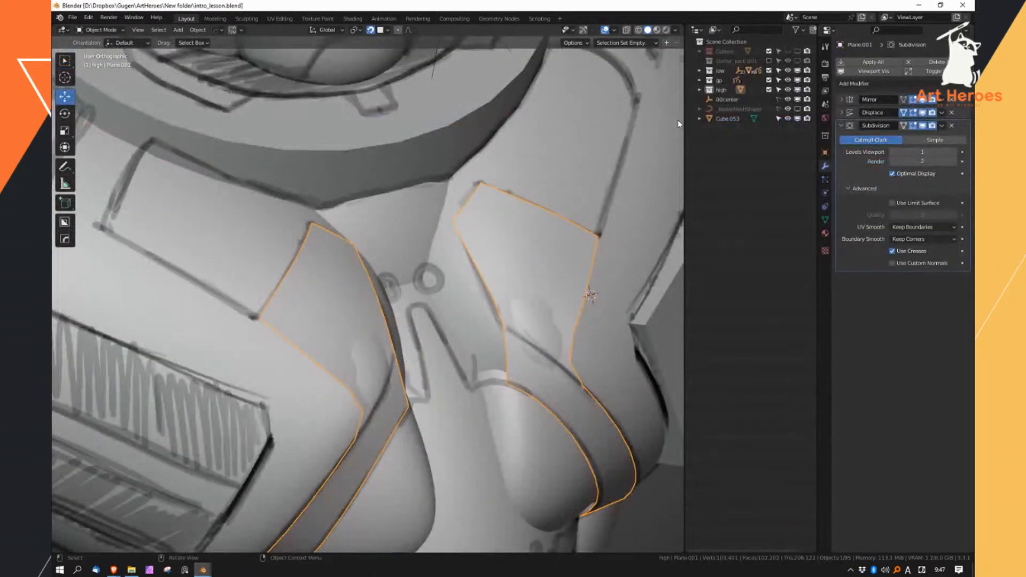
key(n)
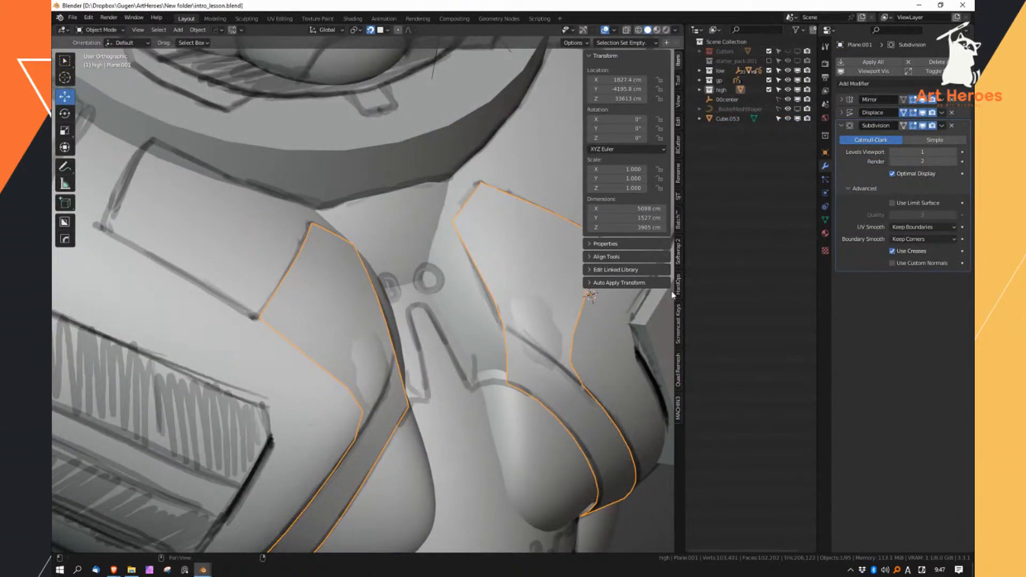
click(679, 328)
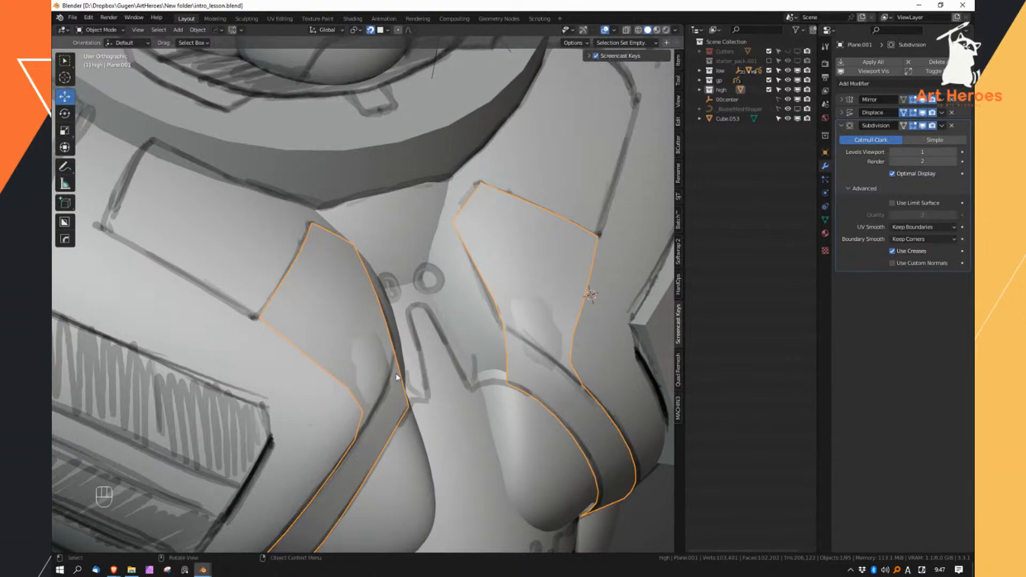
Open intro_det.blend in the second Blender instance
scroll(534, 265, down, 3)
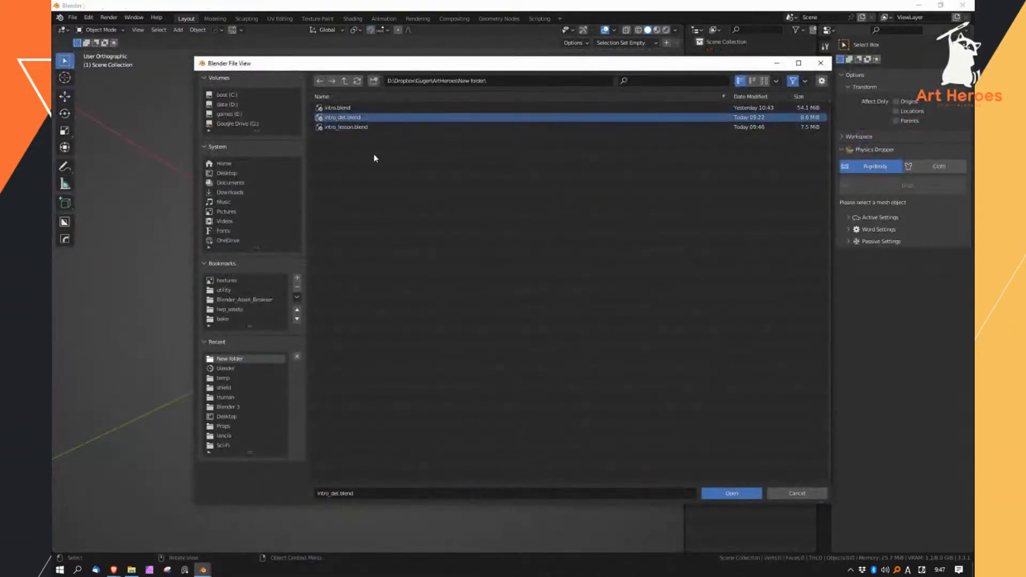
drag(367, 65, 398, 69)
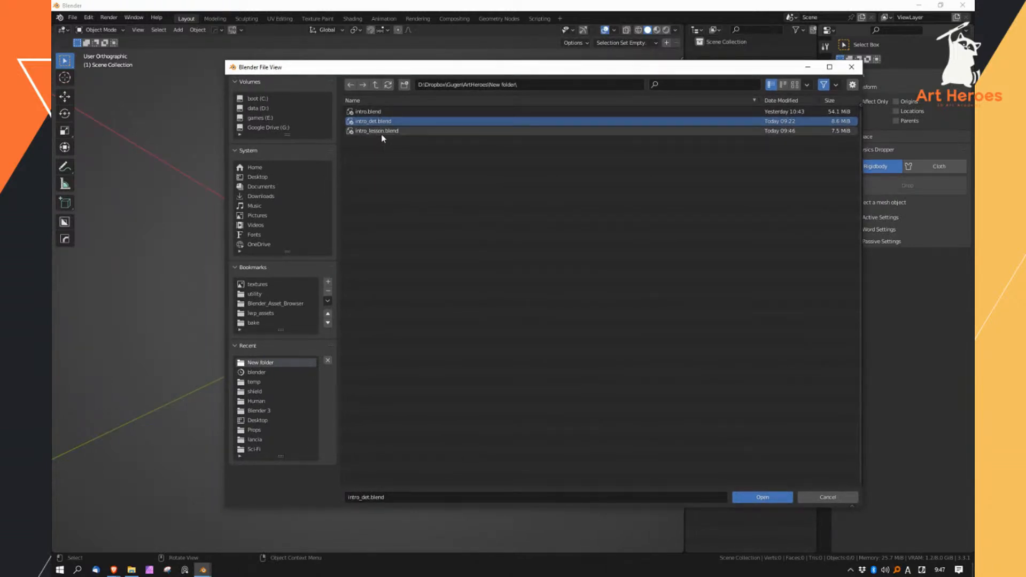
click(778, 498)
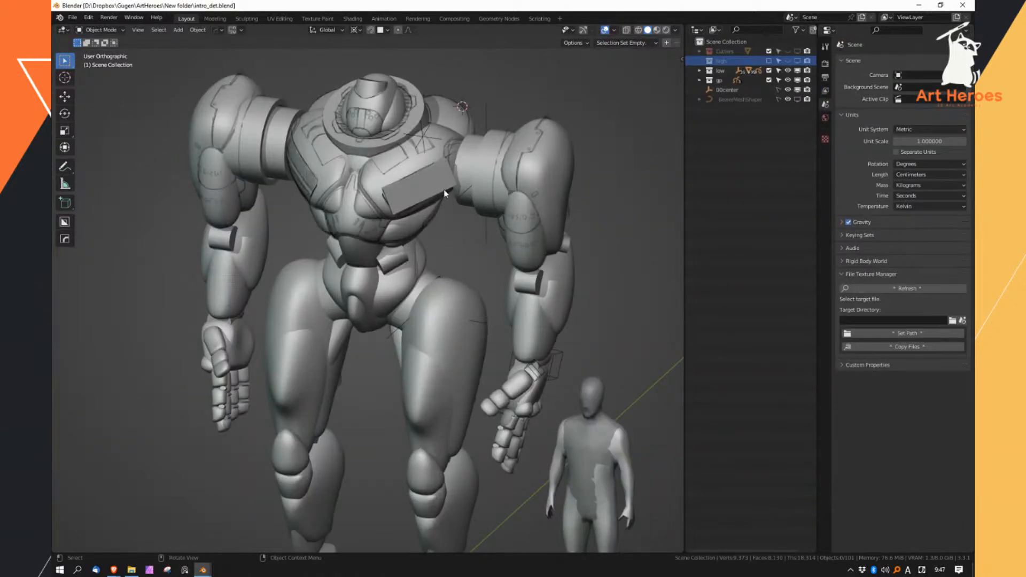
Exclude the low and gp collections from the view layer and include the high collection
drag(768, 71, 769, 75)
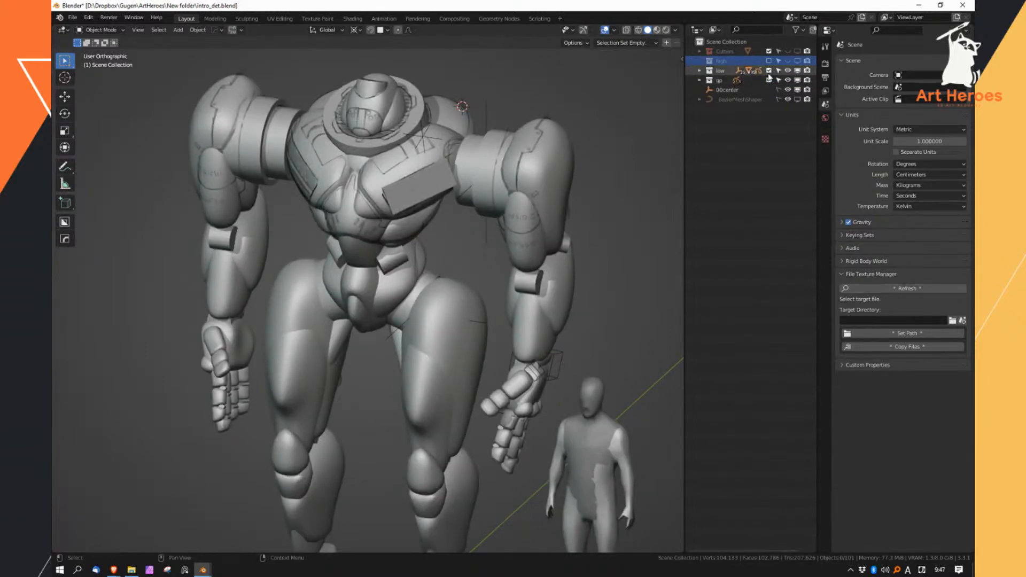
click(768, 60)
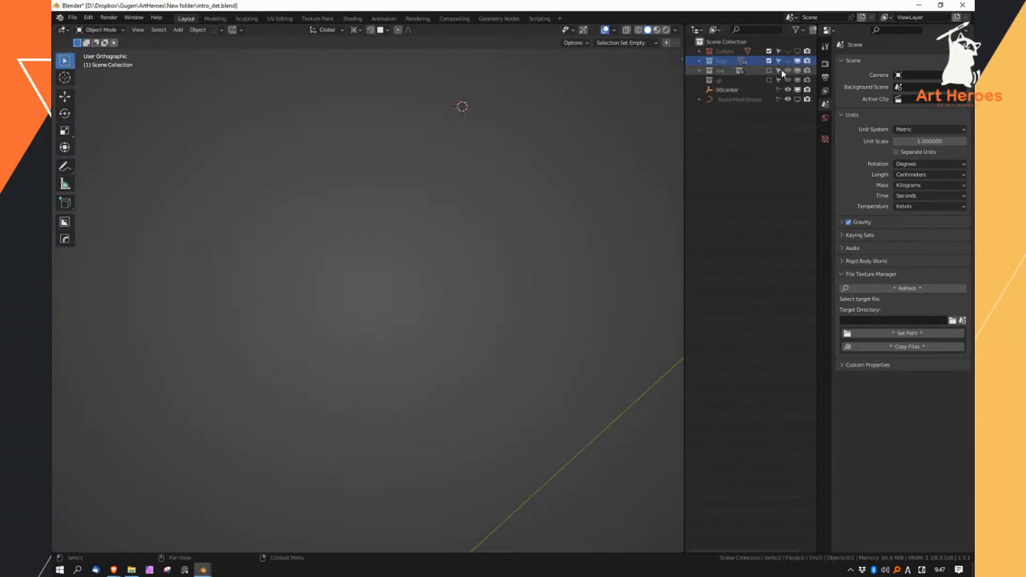
click(770, 62)
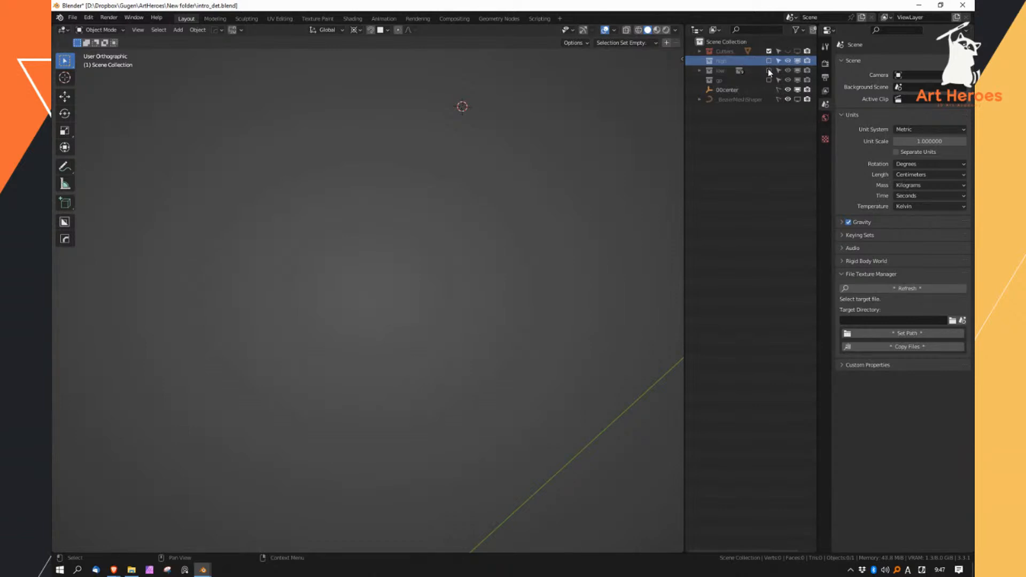
click(769, 61)
Select the mirrored shoulder cylinder above the vented chest panel and copy the object to the clipboard
click(393, 171)
middle_drag(394, 171, 392, 201)
scroll(393, 193, up, 10)
click(396, 207)
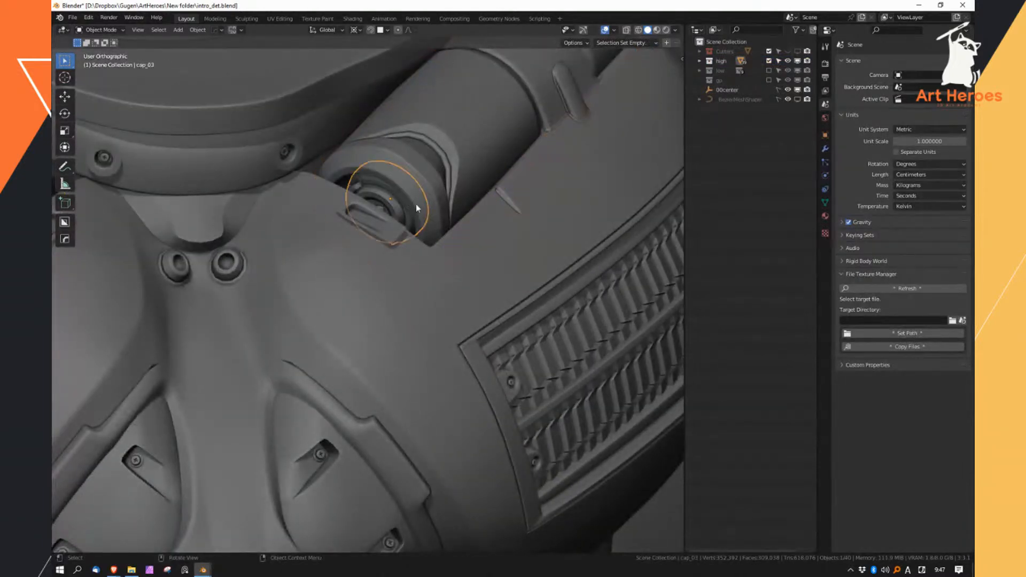
scroll(424, 197, down, 6)
click(438, 171)
middle_drag(438, 171, 459, 217)
key(ctrl+c)
click(455, 212)
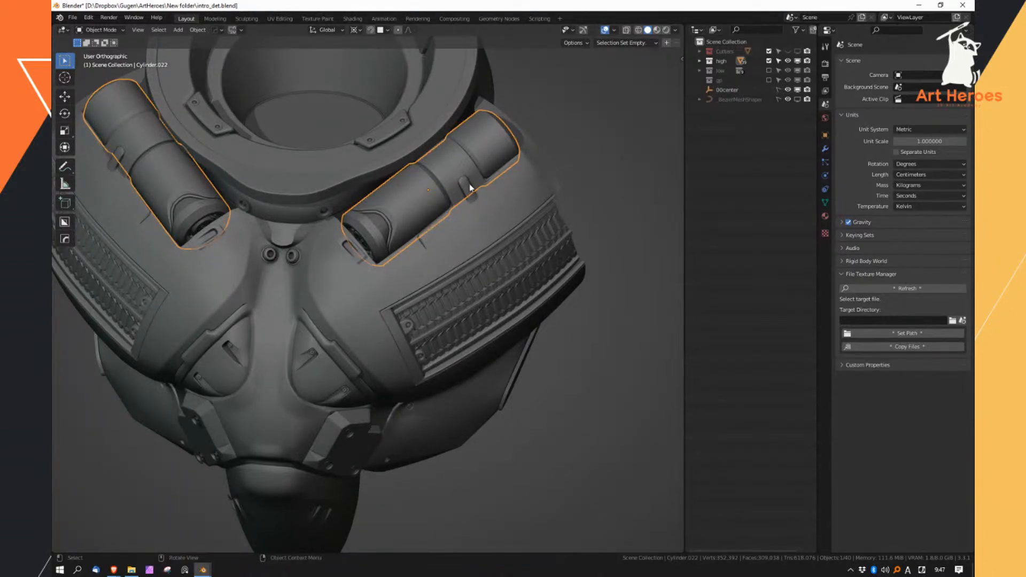
key(ctrl+c)
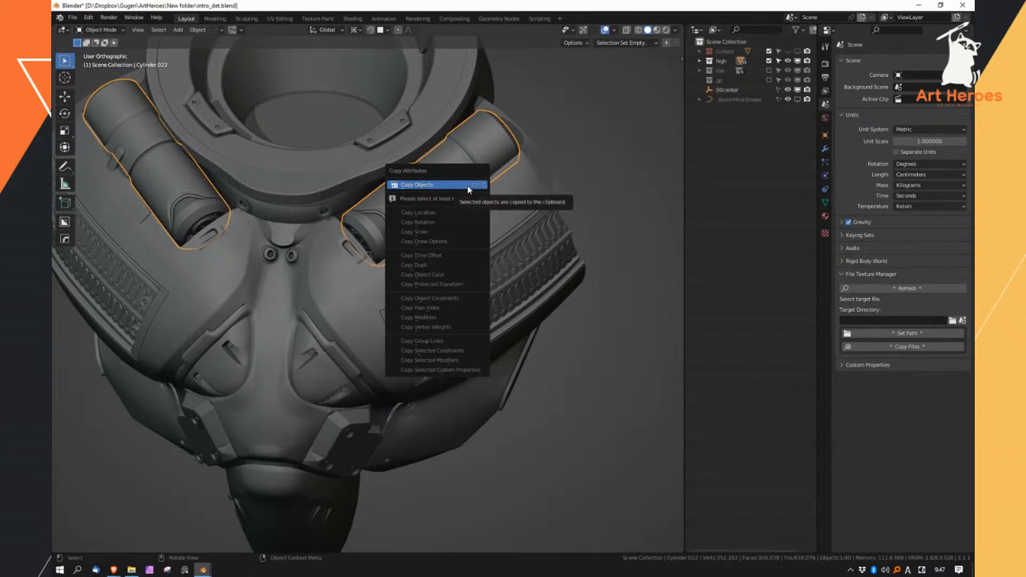
click(468, 189)
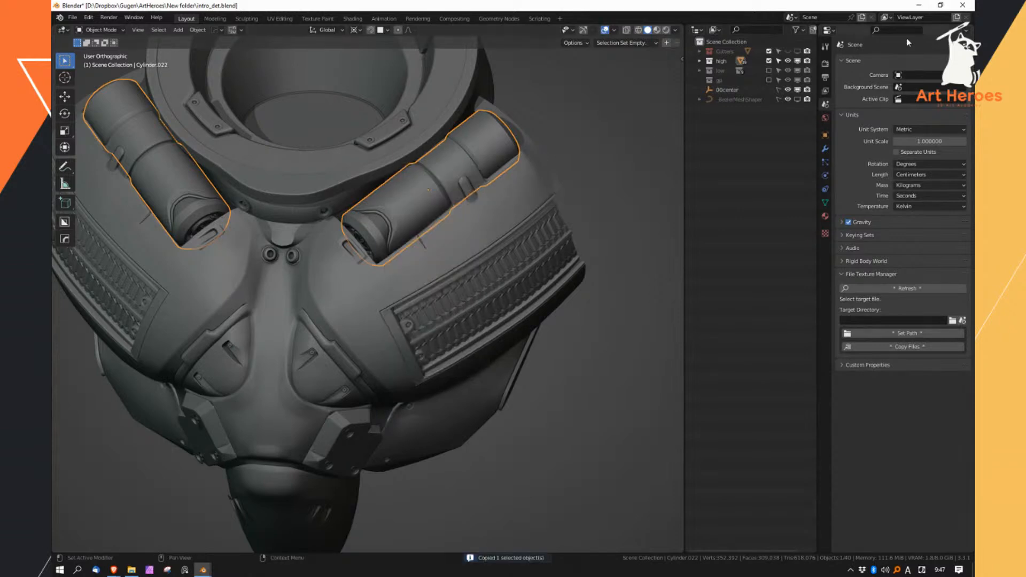
Close the reference Blender instance, then paste the copied cylinder into intro_lesson.blend and select it
click(961, 5)
click(531, 304)
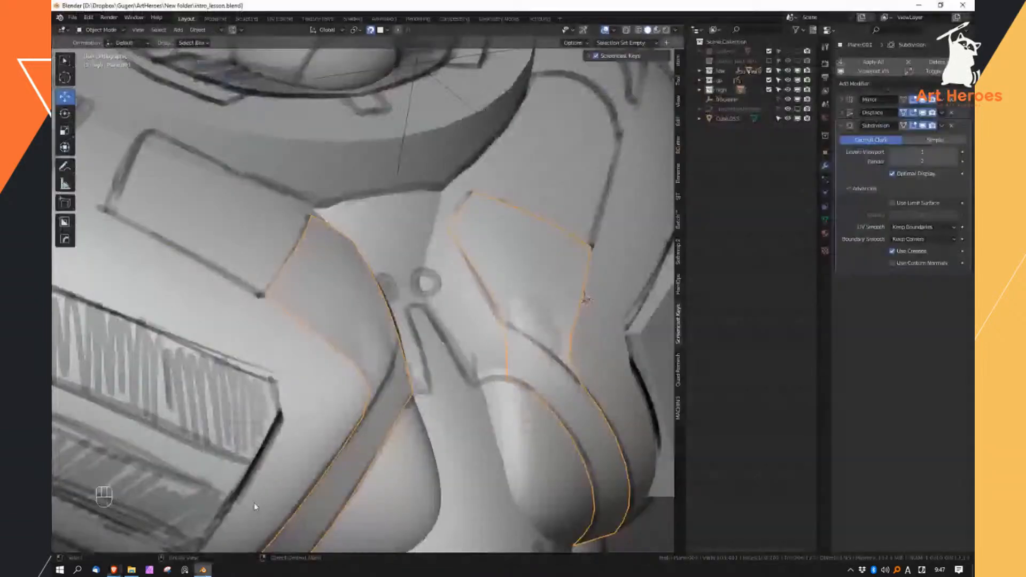
key(ctrl+v)
ctrl+middle_drag(452, 245, 455, 224)
middle_drag(454, 225, 514, 217)
click(514, 214)
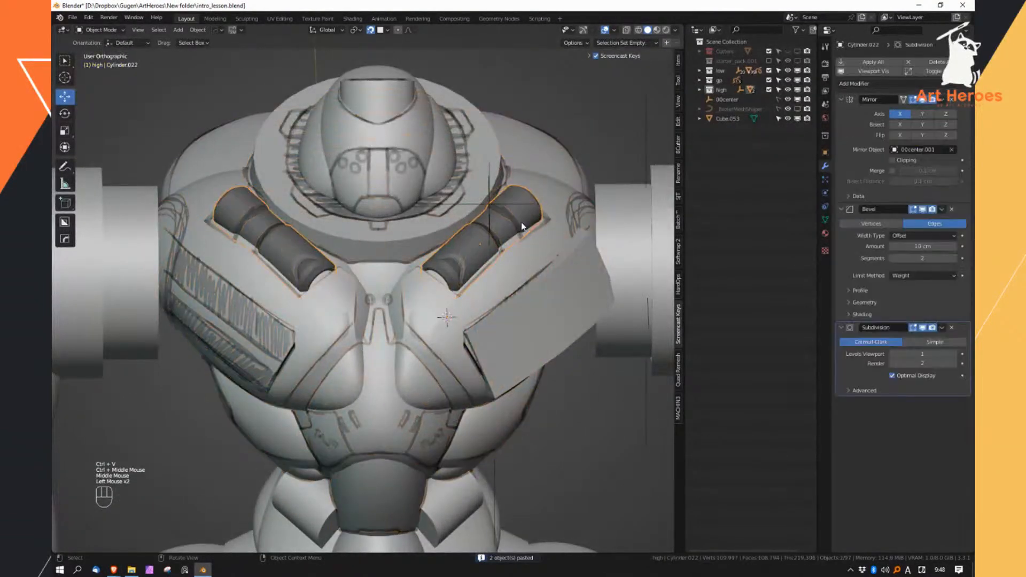
Remove the material from the pasted shoulder cylinder
click(826, 233)
click(966, 74)
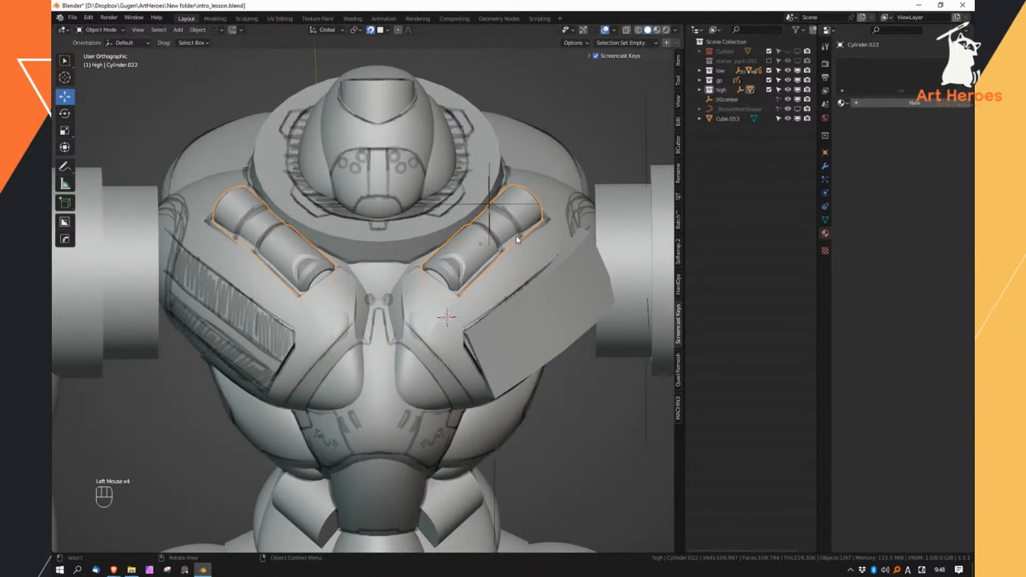
middle_drag(533, 248, 502, 260)
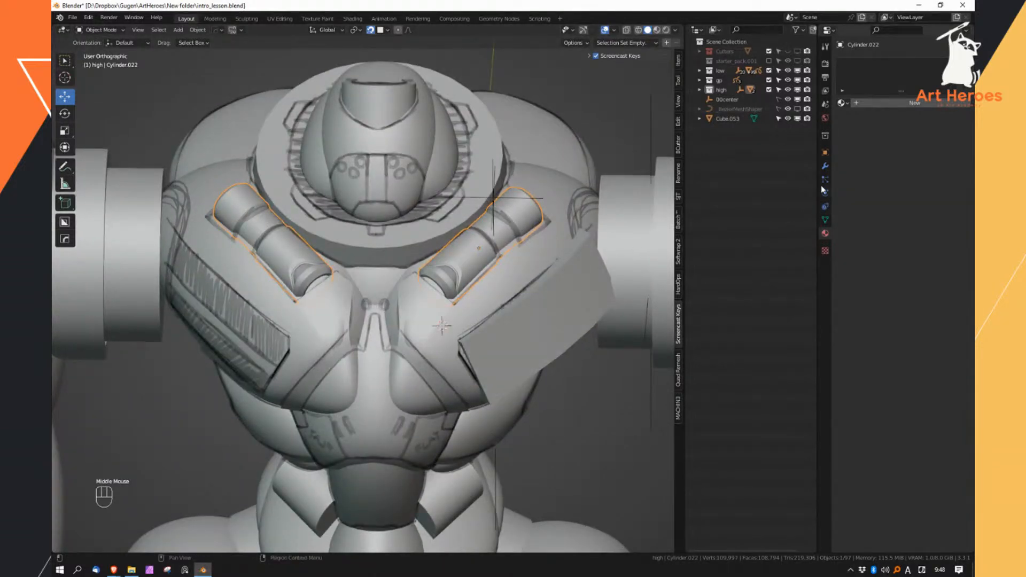
Jump to the mirror object 00center.001 used by the cylinder's Mirror modifier and delete that duplicate empty
click(825, 166)
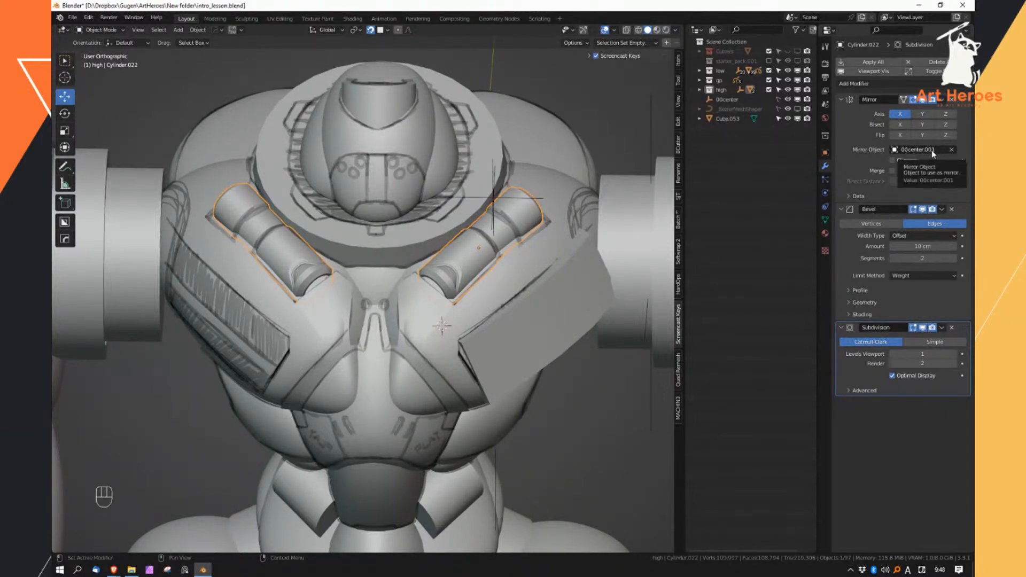
click(915, 151)
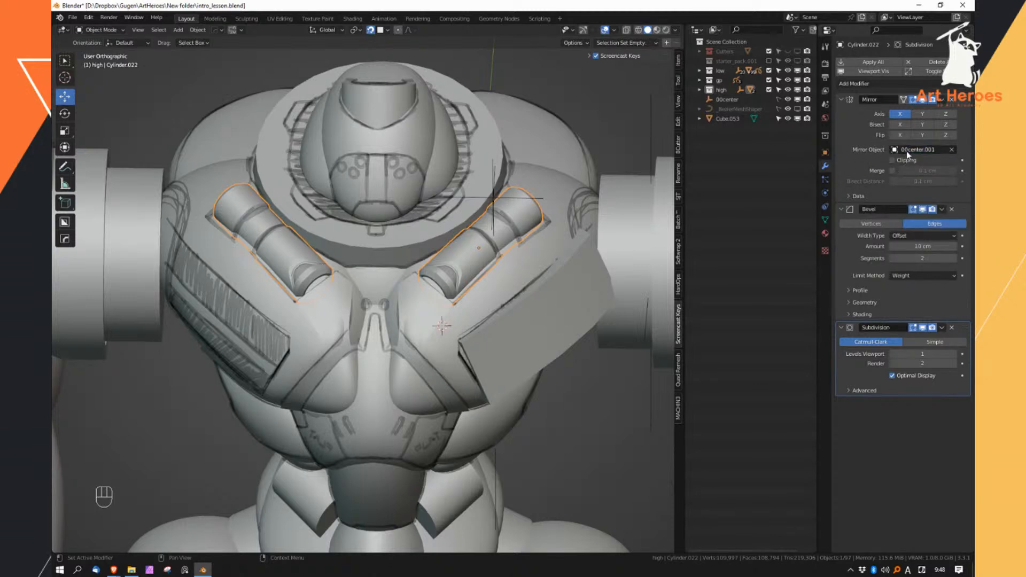
right_click(907, 150)
right_click(927, 151)
click(898, 219)
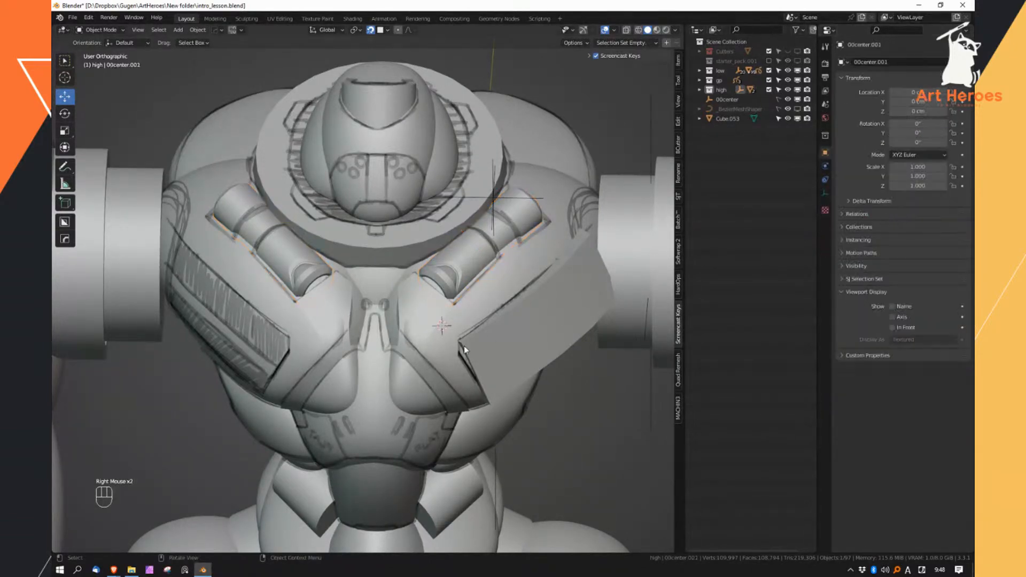
middle_drag(464, 345, 470, 288)
ctrl+middle_drag(471, 288, 473, 225)
shift+middle_drag(474, 427, 475, 213)
shift+middle_drag(473, 386, 470, 268)
ctrl+middle_drag(457, 470, 475, 395)
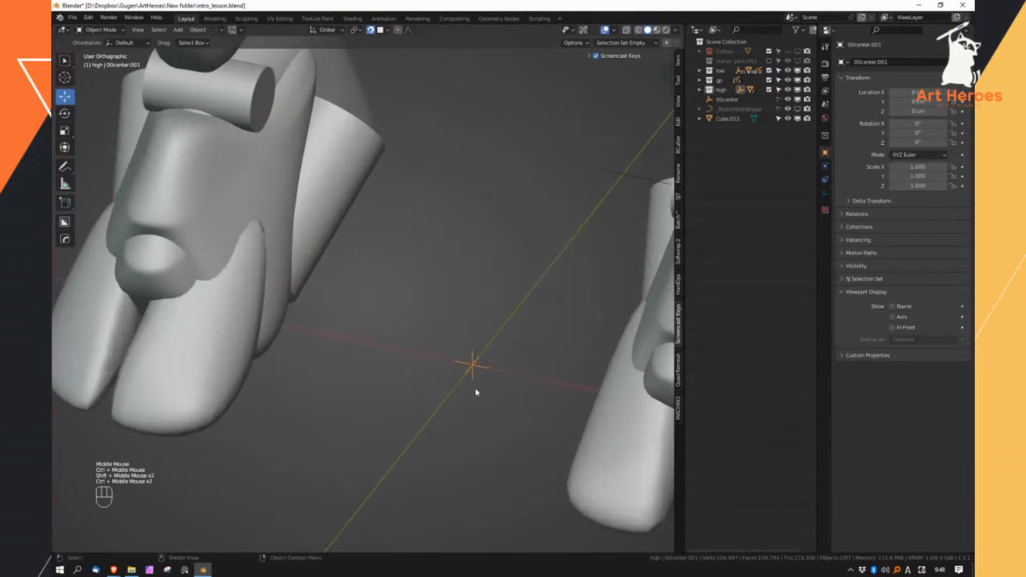
ctrl+middle_drag(475, 359, 481, 375)
key(g)
key(Escape)
key(Delete)
Set the shoulder cylinder's Mirror modifier to use 00center as its mirror object
ctrl+middle_drag(486, 376, 532, 191)
click(535, 160)
click(916, 151)
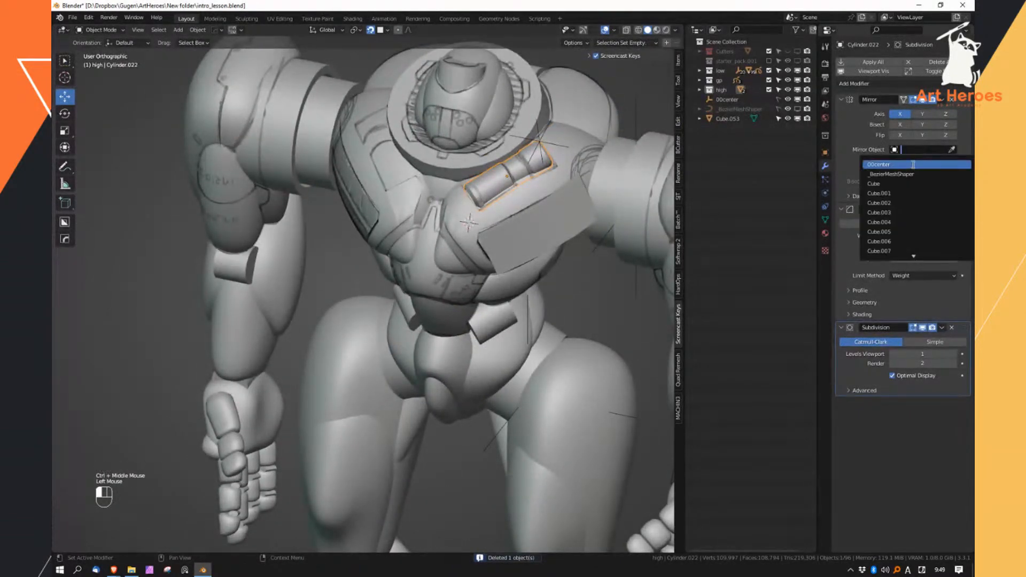
click(914, 165)
middle_drag(527, 274, 535, 274)
middle_drag(534, 267, 514, 225)
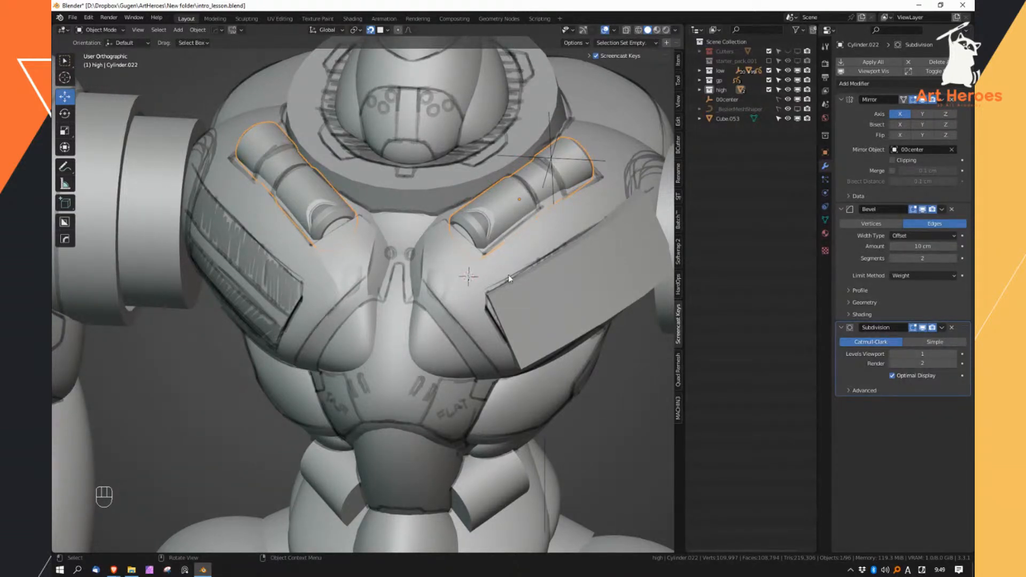
Create a new material for the chest panel strip and darken its viewport display color to grey
click(458, 274)
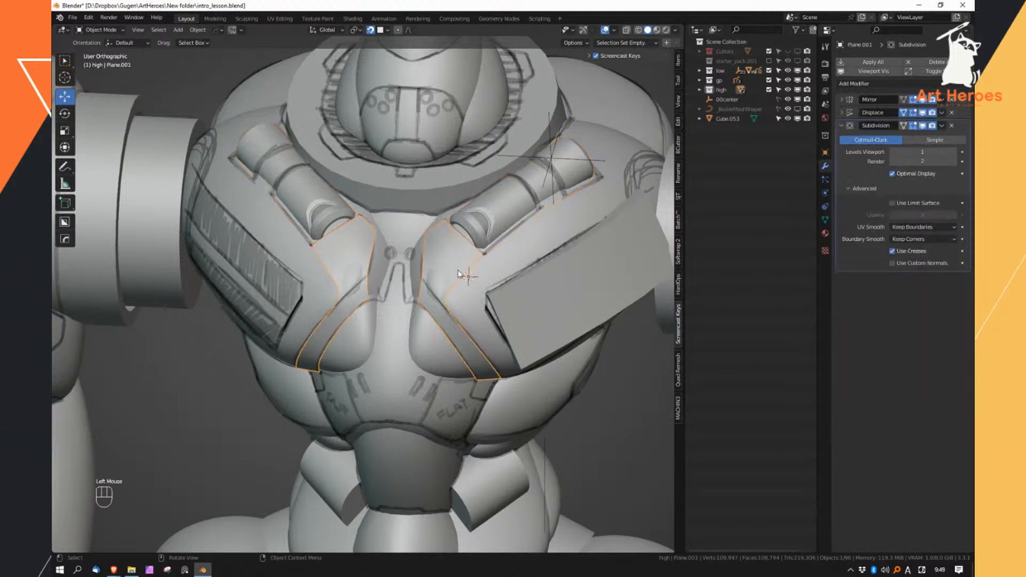
click(826, 234)
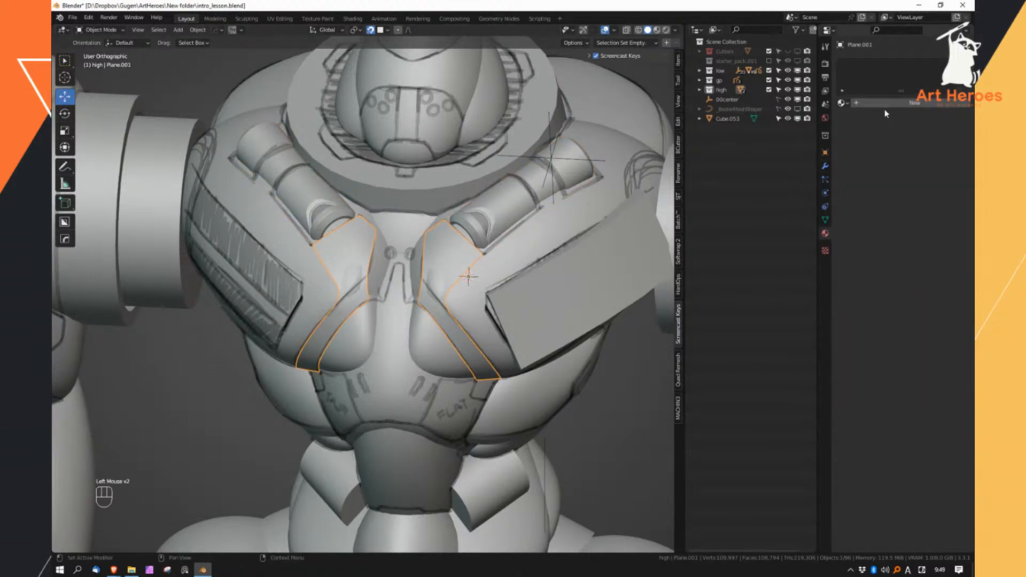
click(885, 104)
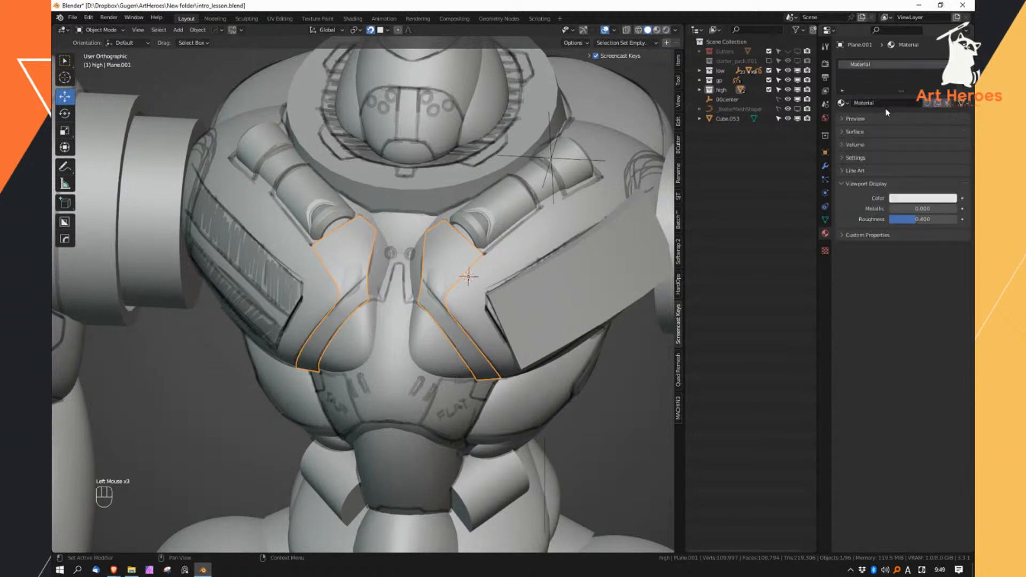
click(676, 31)
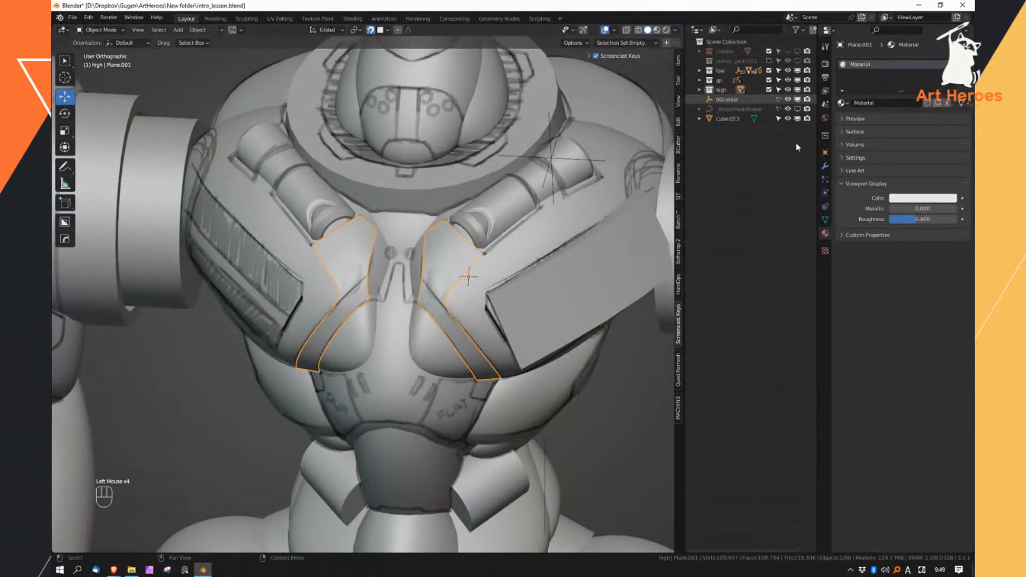
click(912, 198)
drag(879, 81, 873, 85)
mouse_move(456, 300)
middle_down()
mouse_move(474, 303)
mouse_move(476, 246)
mouse_move(428, 264)
mouse_move(468, 311)
middle_up()
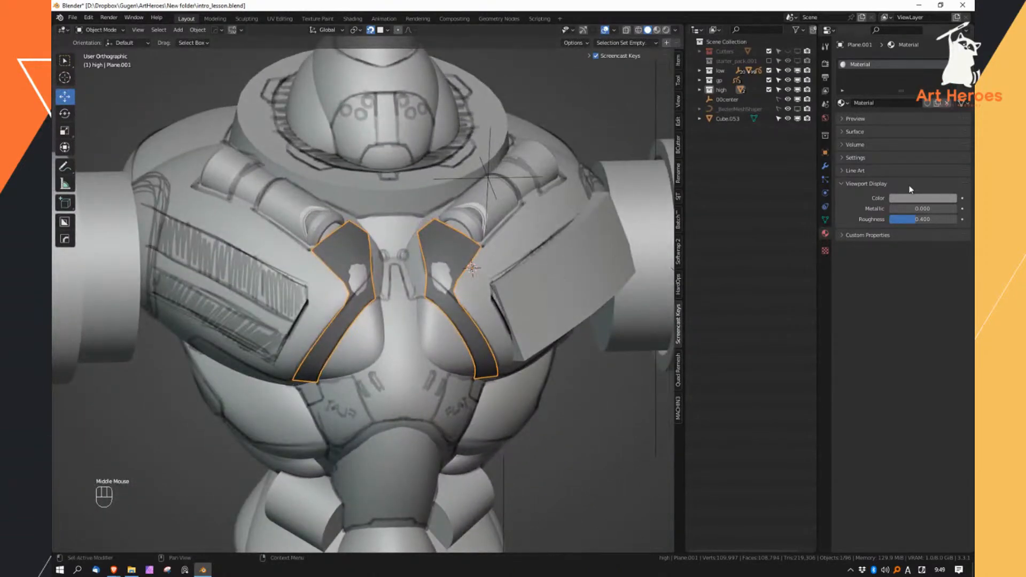
Link the chest panel's grey material to the shoulder cylinder
click(464, 246)
click(460, 249)
click(474, 250)
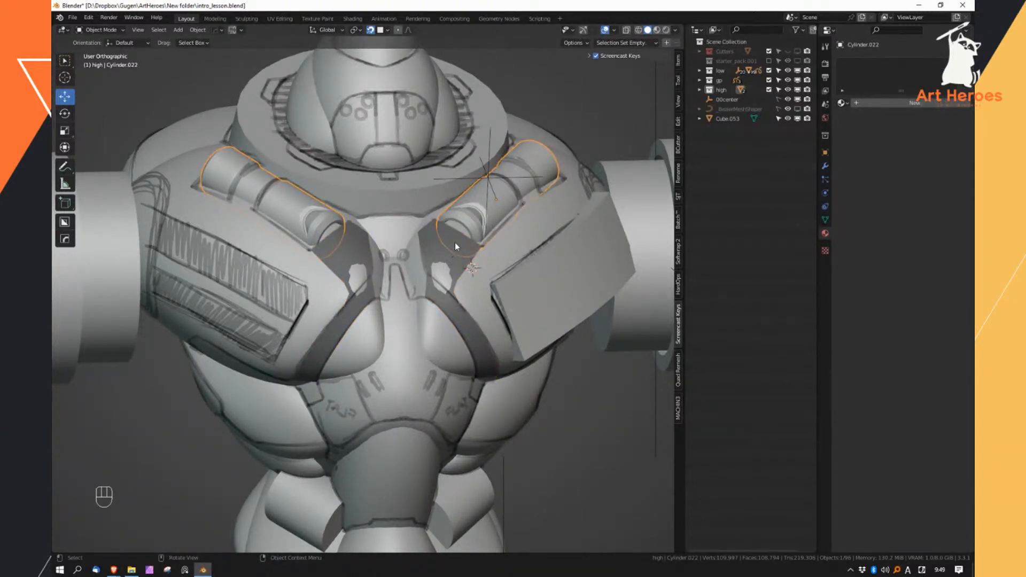
shift+click(471, 258)
key(ctrl+l)
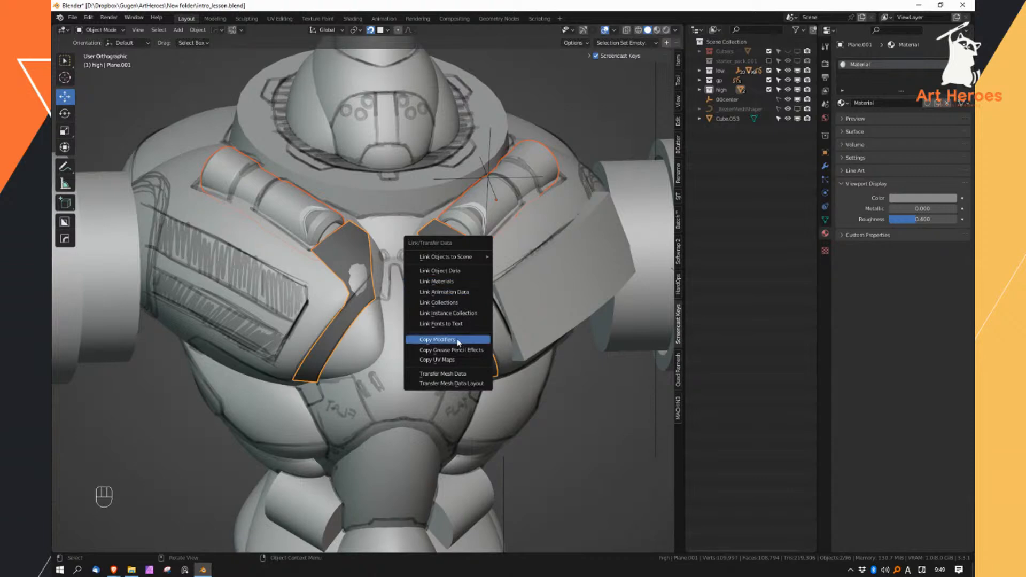
click(457, 281)
Select the chest panel strip and enter mesh editing on it
click(461, 274)
middle_drag(461, 274, 504, 297)
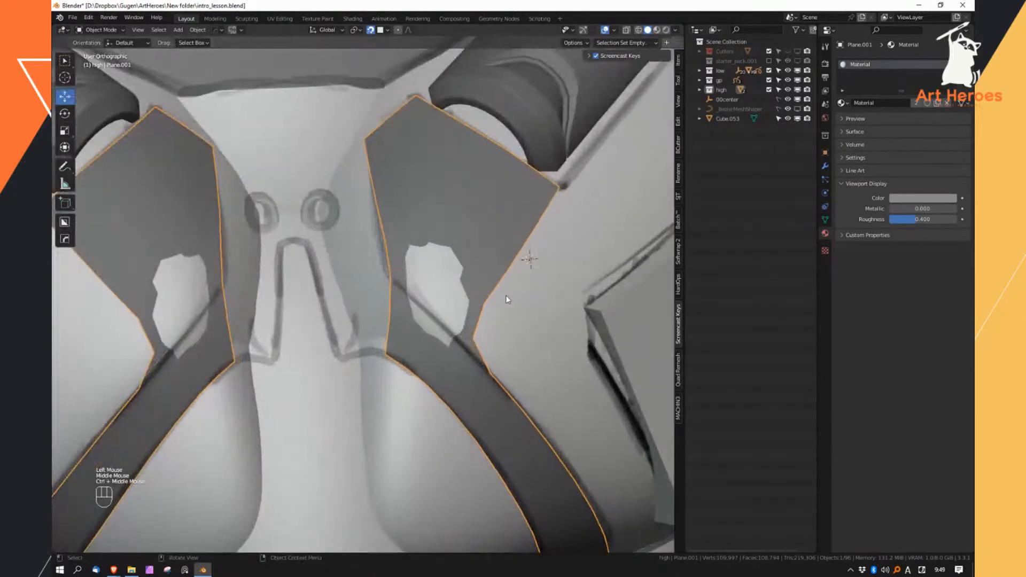
middle_drag(450, 315, 445, 324)
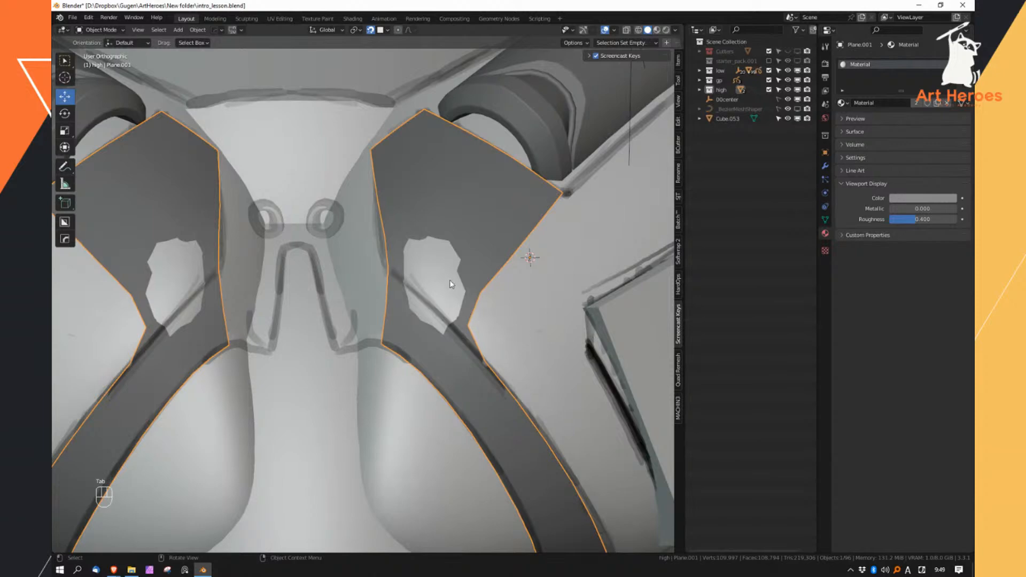
key(Tab)
middle_drag(428, 300, 500, 310)
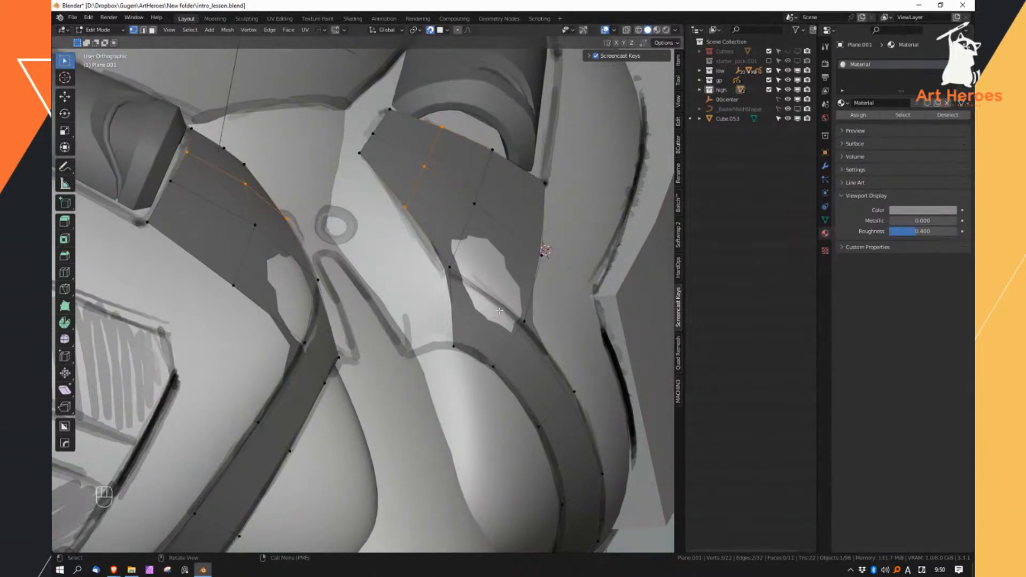
Try a loop cut down the outer part of the chest panel and reposition two of its vertices
middle_drag(497, 311, 455, 318)
key(ctrl+r)
click(475, 308)
key(Escape)
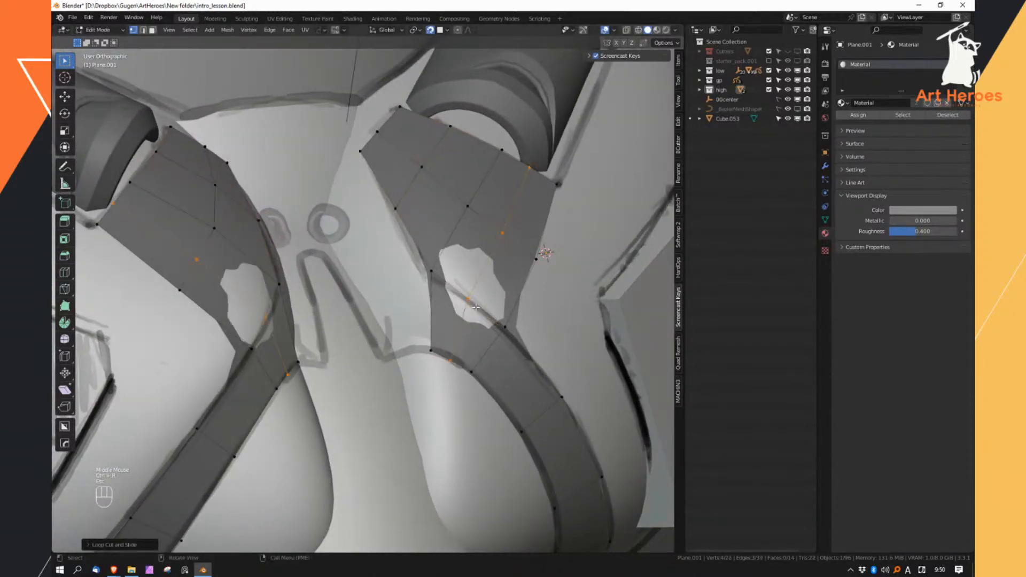
click(472, 301)
key(g)
click(472, 297)
click(502, 233)
key(g)
click(503, 231)
Dissolve the edge loop added to the outer part of the chest panel
right_drag(488, 326, 491, 287)
alt+click(476, 291)
key(x)
Extrude the panel's lower inner edge toward the sketched bracket in the middle of the chest
ctrl+middle_drag(476, 352, 474, 269)
right_drag(472, 273, 446, 273)
shift+middle_drag(444, 278, 462, 253)
right_drag(462, 255, 463, 223)
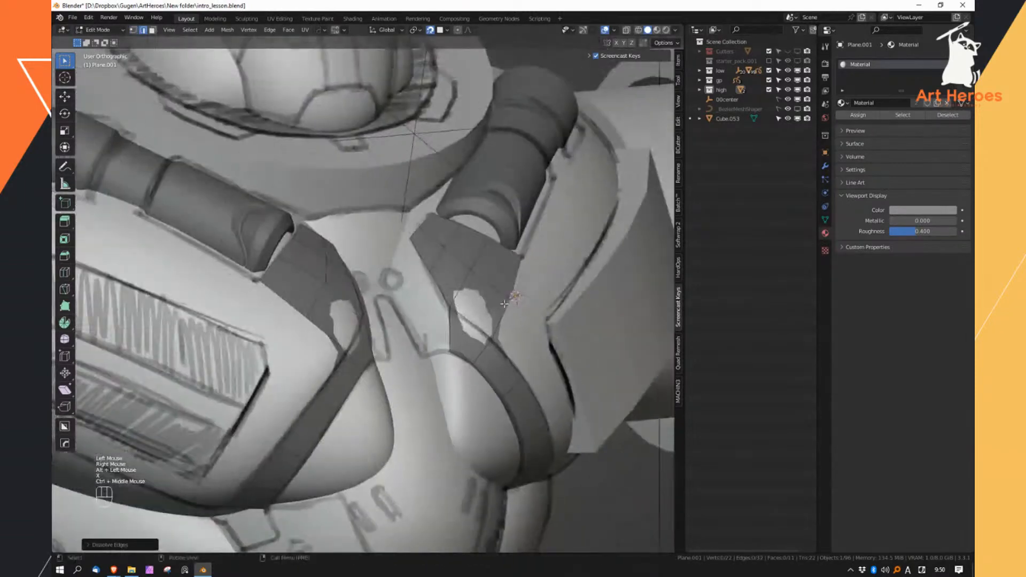
middle_drag(463, 223, 447, 224)
ctrl+middle_drag(448, 225, 481, 293)
click(474, 294)
key(e)
click(433, 305)
Rotate, scale and move the extruded edge so it lines up with the sketched centre bracket
key(r)
click(464, 276)
key(s)
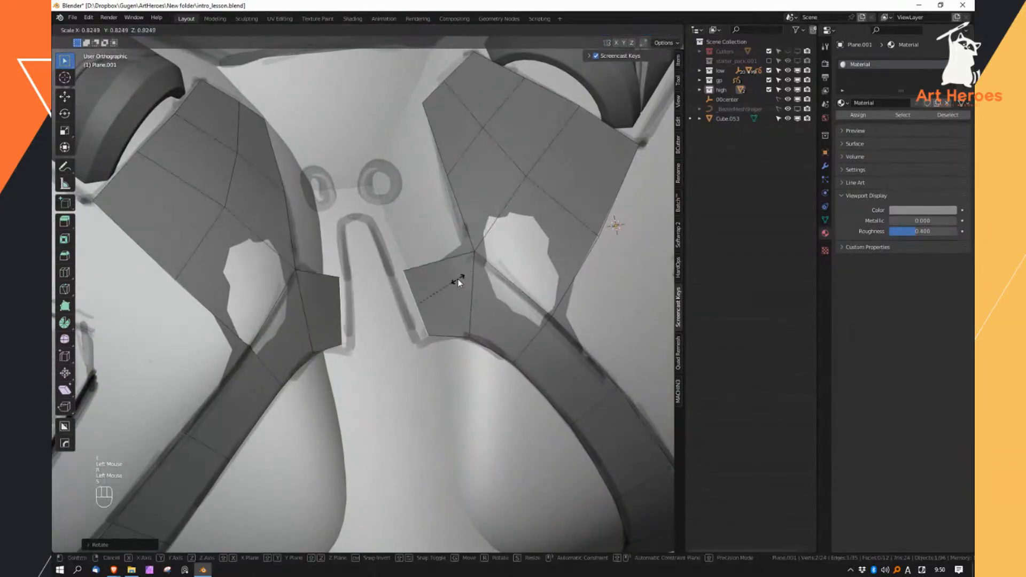
click(450, 286)
key(g)
click(437, 282)
Fill new faces between the extruded flap and the panel's inner edge, following the bracket sketch upward
right_drag(428, 272, 396, 270)
click(394, 272)
key(f)
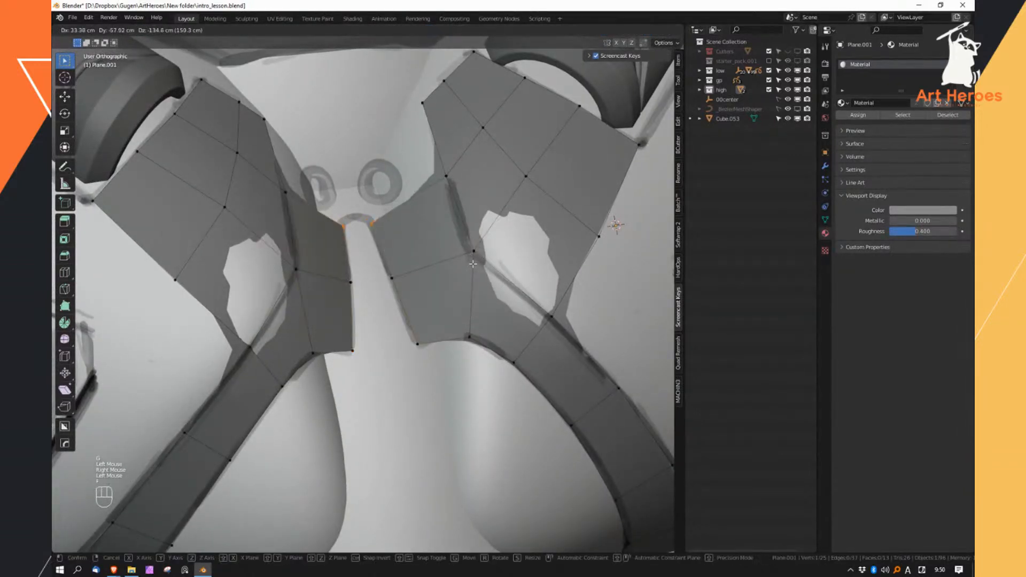
click(412, 243)
click(382, 225)
key(f)
click(463, 180)
Extrude the flap's upper edge toward the chest centre and move its end vertices onto the top of the bracket sketch
click(378, 196)
right_drag(444, 197, 357, 218)
key(e)
shift+click(366, 200)
key(g)
click(380, 212)
click(358, 228)
key(g)
shift+click(357, 219)
ctrl+middle_drag(374, 278, 381, 358)
shift+middle_drag(380, 358, 393, 261)
middle_drag(545, 321, 397, 192)
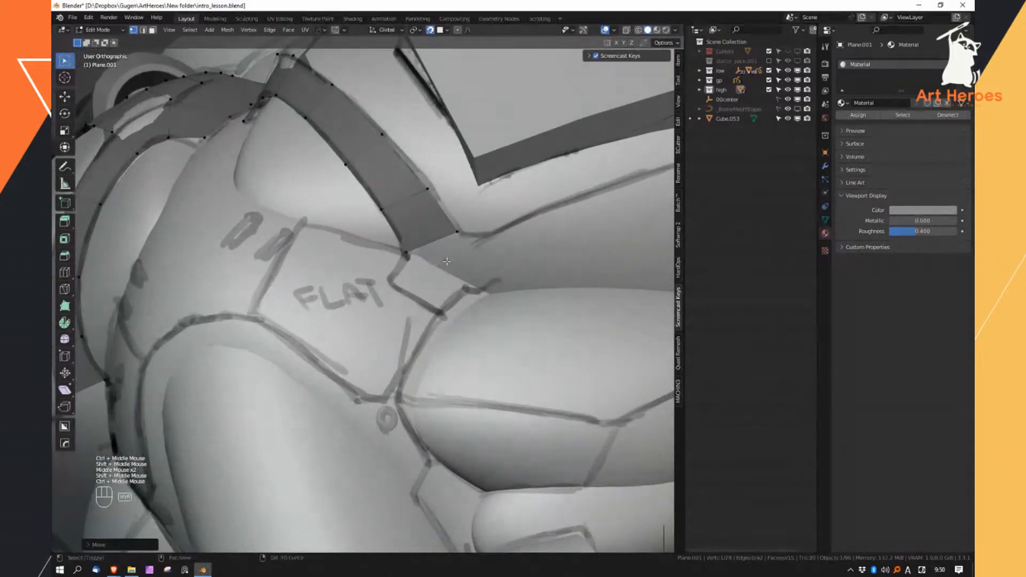
Fill a face between the chest panel's upper part and its lower strip, beside the block's upper inner corner
shift+middle_drag(446, 262, 430, 269)
ctrl+middle_drag(430, 270, 422, 332)
middle_drag(368, 262, 381, 244)
click(347, 229)
key(f)
shift+click(410, 222)
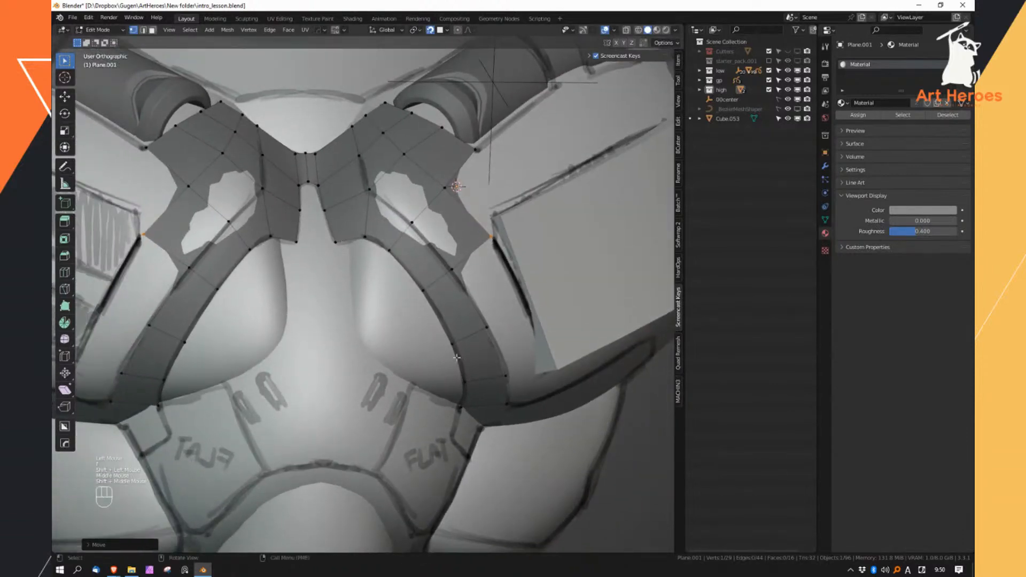
middle_drag(460, 360, 445, 335)
middle_drag(471, 382, 347, 180)
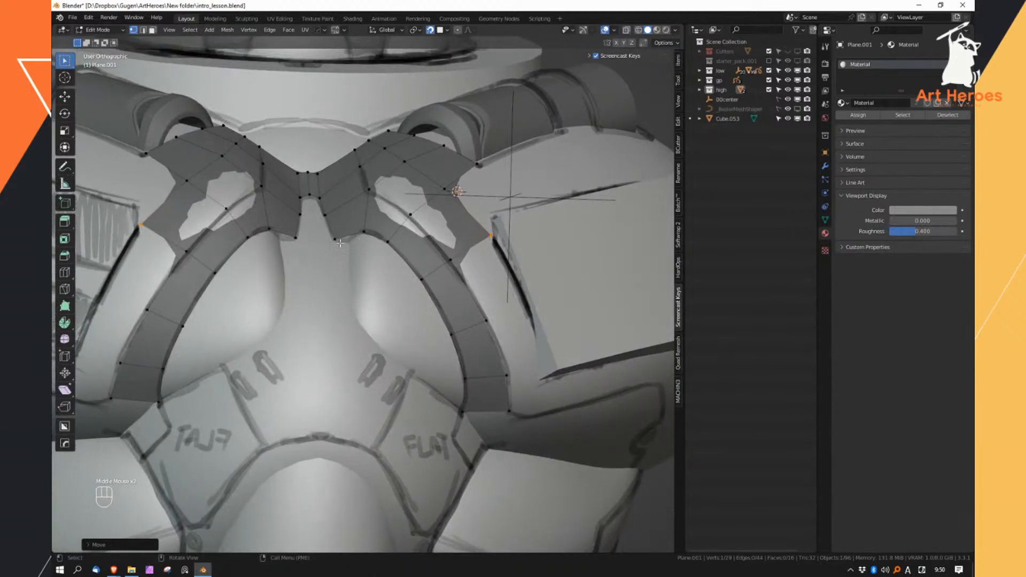
Add an edge loop through the panel's central flap and move the surrounding vertices to even out the flap's shape
middle_drag(358, 232, 355, 237)
mouse_move(355, 237)
ctrl+middle_down()
mouse_move(351, 259)
mouse_move(363, 235)
mouse_move(348, 211)
mouse_move(353, 224)
ctrl+middle_up()
click(353, 227)
key(g)
shift+click(347, 230)
click(228, 145)
key(g)
click(229, 151)
click(294, 106)
key(g)
click(295, 113)
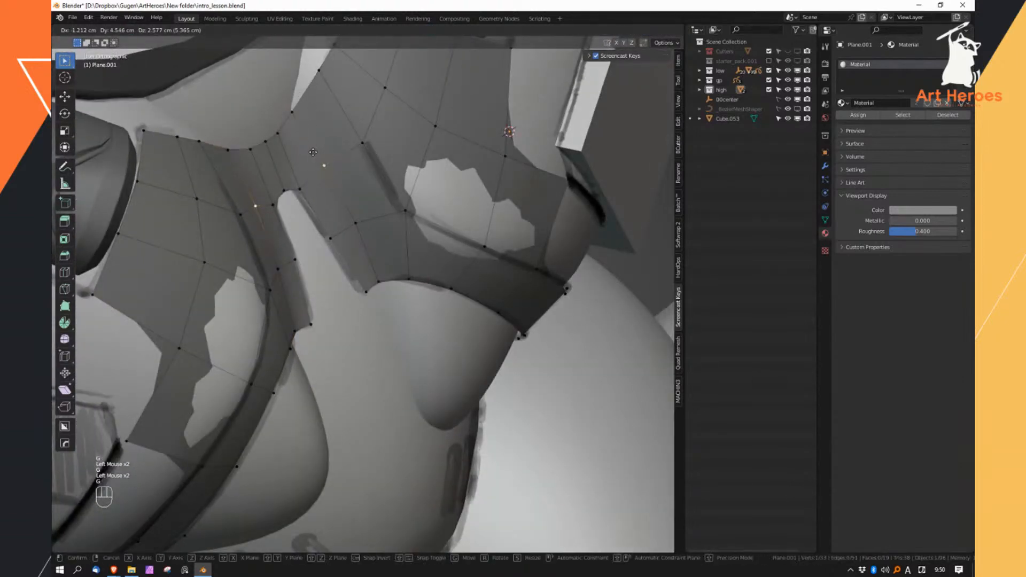
ctrl+middle_drag(335, 147, 321, 176)
click(342, 110)
key(g)
click(346, 119)
ctrl+middle_drag(307, 289, 371, 227)
click(297, 253)
key(g)
click(295, 259)
click(325, 255)
key(g)
click(322, 258)
Fill two faces down the outer side of the strip, following the sketched line along the block's inner edge
ctrl+middle_drag(372, 227, 369, 173)
click(375, 168)
key(f)
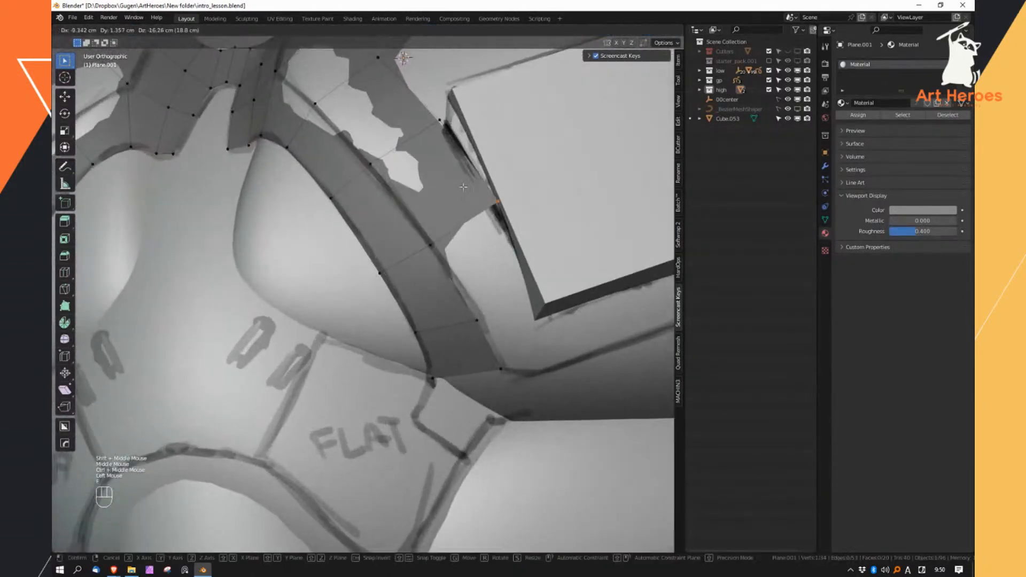
click(464, 210)
middle_drag(460, 215, 444, 243)
double_click(489, 200)
key(g)
click(495, 214)
key(f)
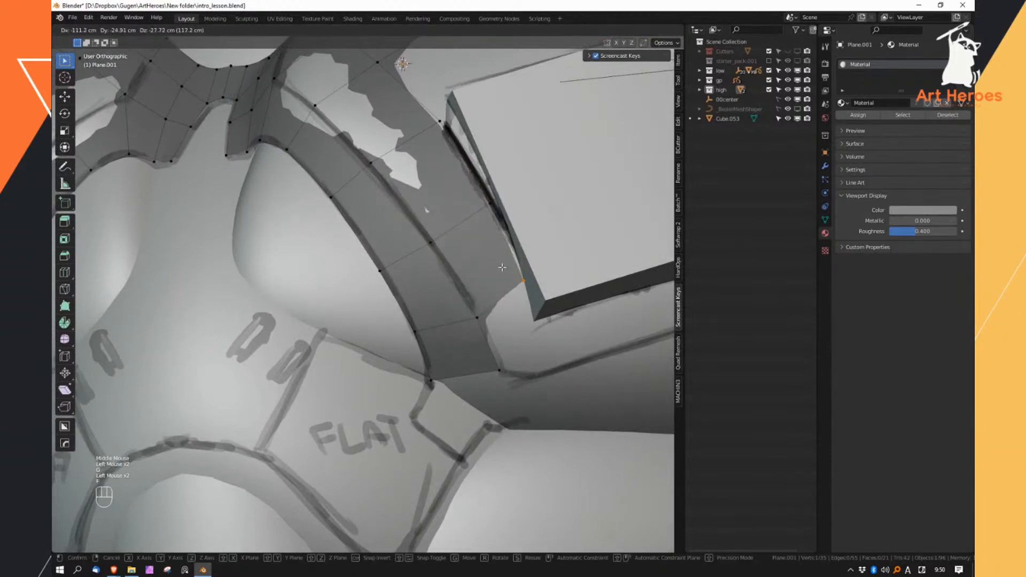
click(502, 269)
Review the extended strip on the whole robot, then draw a temporary annotation loop around the torso and erase it
ctrl+middle_drag(502, 269, 435, 275)
key(Tab)
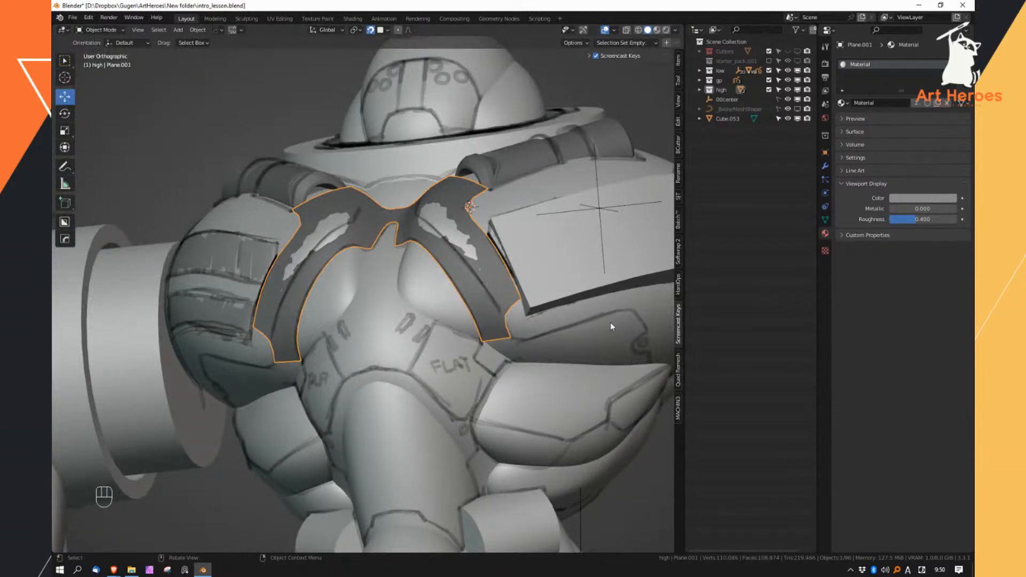
ctrl+middle_drag(502, 310, 468, 298)
key(Tab)
ctrl+middle_drag(476, 339, 496, 275)
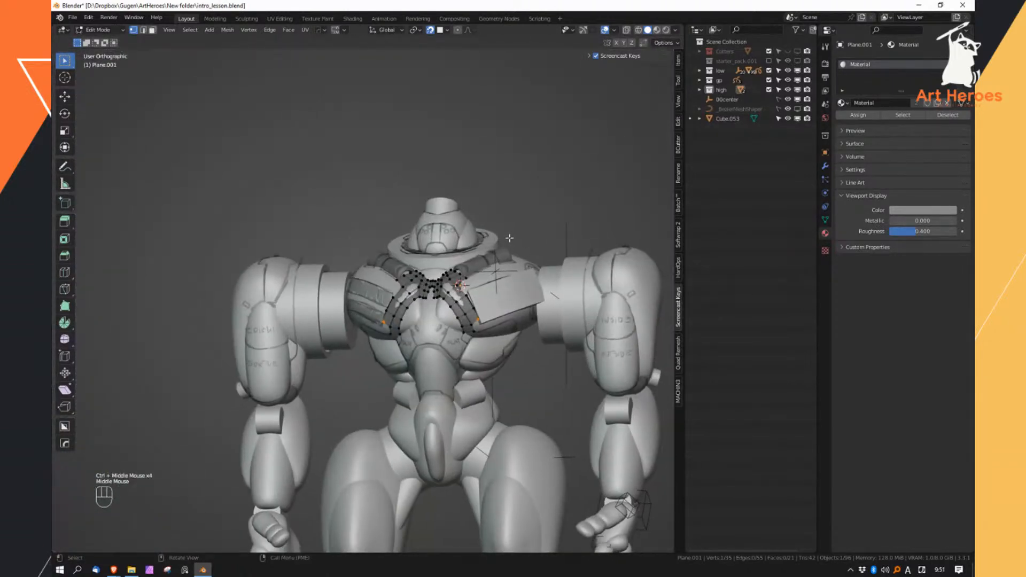
key(d)
mouse_move(516, 201)
mouse_down()
mouse_move(313, 267)
mouse_move(541, 215)
mouse_up()
right_drag(563, 302, 418, 170)
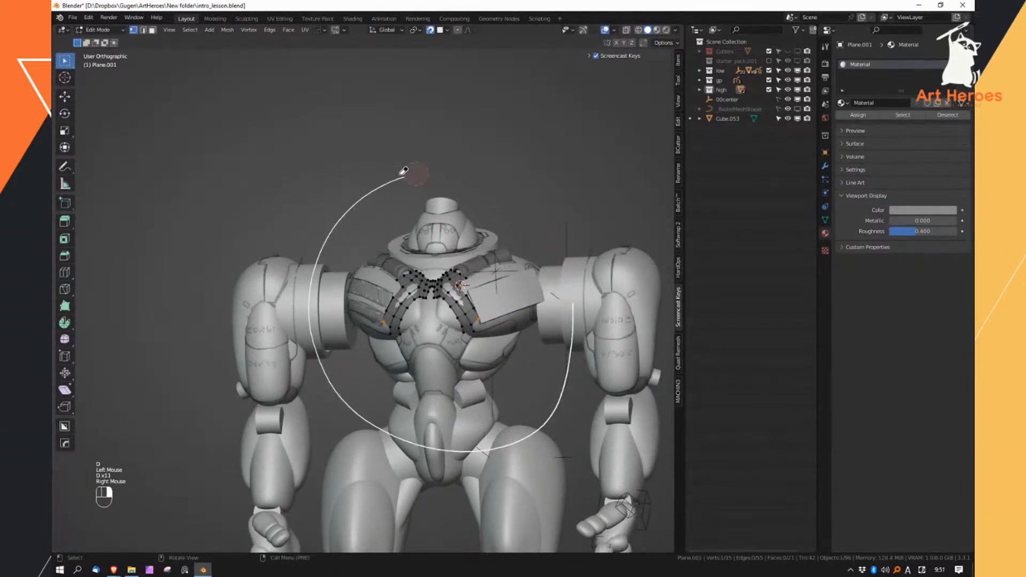
mouse_move(312, 354)
right_down()
mouse_move(532, 442)
mouse_move(522, 428)
mouse_move(515, 443)
right_up()
Fill a face at the strip's lower outer end and move its corner vertex onto the block's lower inner corner
ctrl+middle_drag(516, 443, 545, 484)
shift+middle_drag(577, 342, 464, 348)
click(461, 285)
key(g)
click(465, 294)
click(406, 328)
key(g)
click(482, 374)
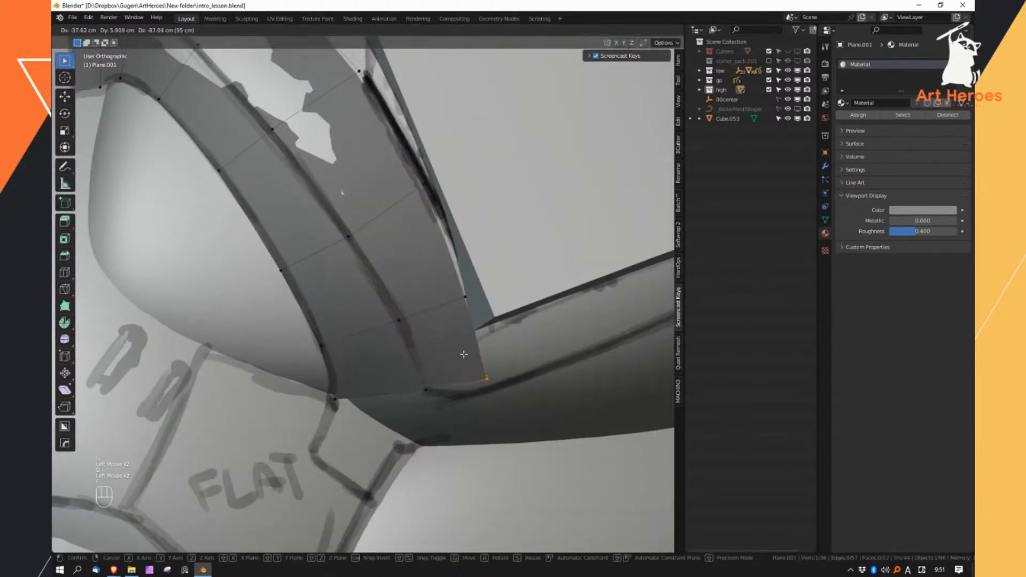
middle_drag(482, 375, 466, 364)
click(479, 373)
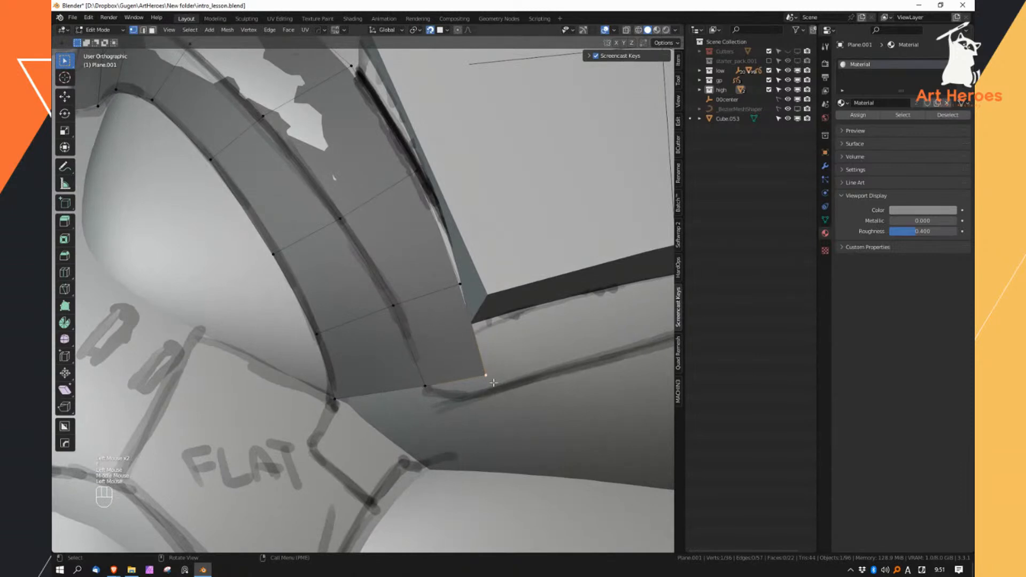
key(g)
click(477, 335)
Extrude the strip's bottom edge downward and move its end vertices onto the sketched lines beside the FLAT panel
click(433, 390)
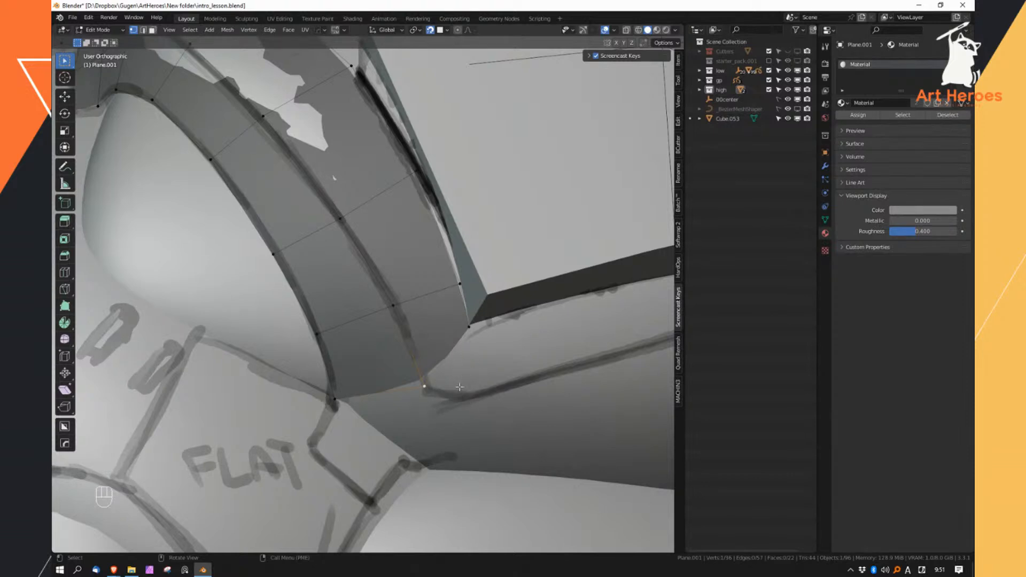
shift+middle_drag(486, 426, 449, 339)
right_drag(449, 338, 428, 313)
click(423, 304)
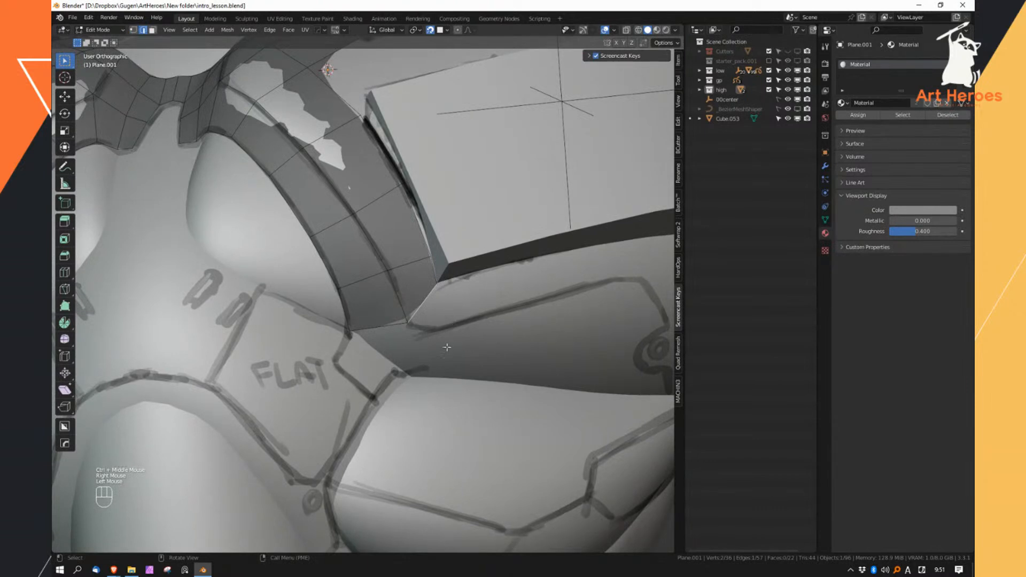
key(e)
click(423, 350)
click(428, 343)
right_drag(473, 350, 422, 364)
key(g)
click(431, 333)
click(401, 363)
key(g)
click(433, 383)
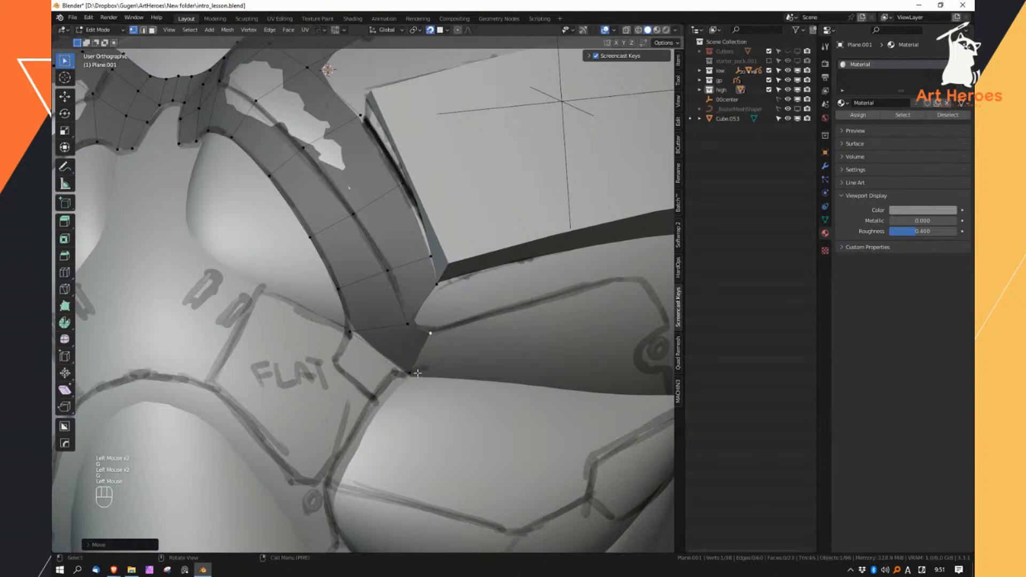
Fill the gap between the extruded end and the vertex at the block's lower corner
click(425, 357)
mouse_move(460, 354)
middle_down()
mouse_move(464, 339)
mouse_move(454, 359)
middle_up()
right_drag(447, 341, 407, 340)
click(393, 389)
shift+click(387, 337)
key(f)
click(459, 309)
click(419, 348)
ctrl+middle_drag(425, 371, 339, 301)
key(Tab)
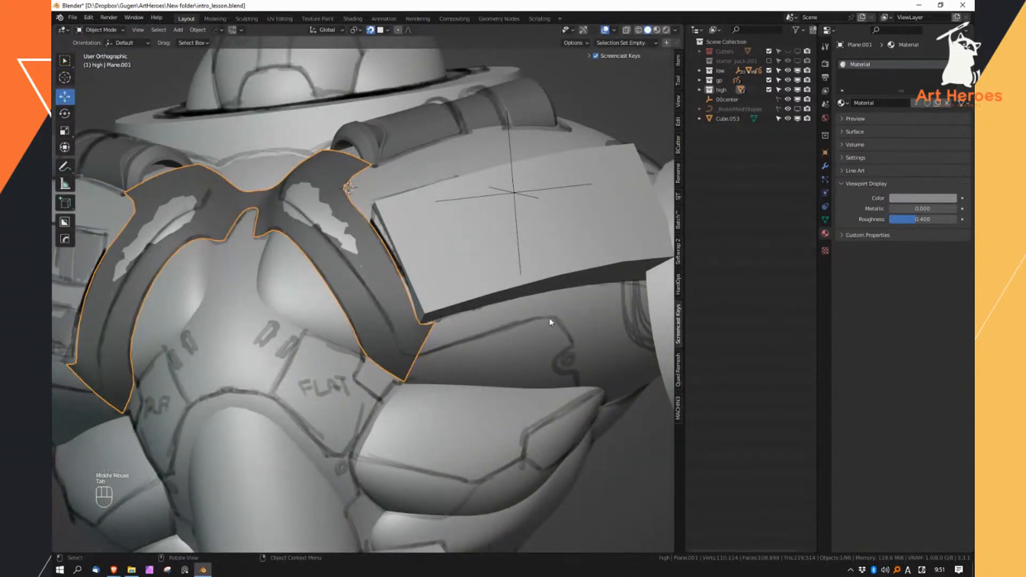
middle_drag(401, 339, 396, 320)
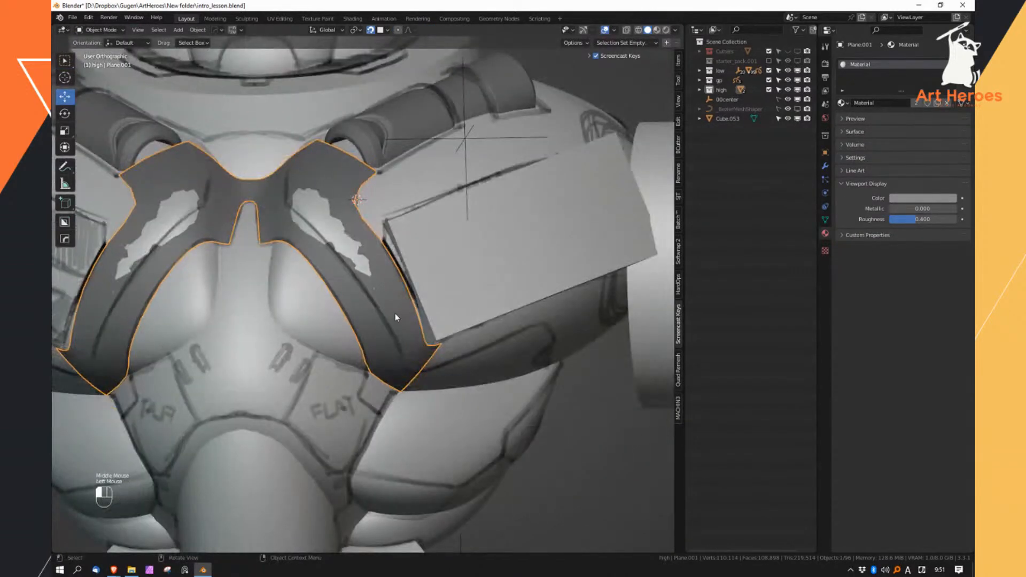
Reposition the strip's vertices at the block's lower inner corner to match the sketch
click(396, 320)
key(Tab)
middle_drag(428, 372, 408, 265)
mouse_move(408, 268)
right_down()
mouse_move(420, 251)
mouse_move(407, 267)
right_up()
click(407, 267)
key(g)
click(383, 277)
click(373, 276)
key(g)
click(371, 277)
click(382, 279)
Extrude the strip's outer corner edge along the block's underside, rotating and scaling it to fit the sketched band
key(2)
click(380, 300)
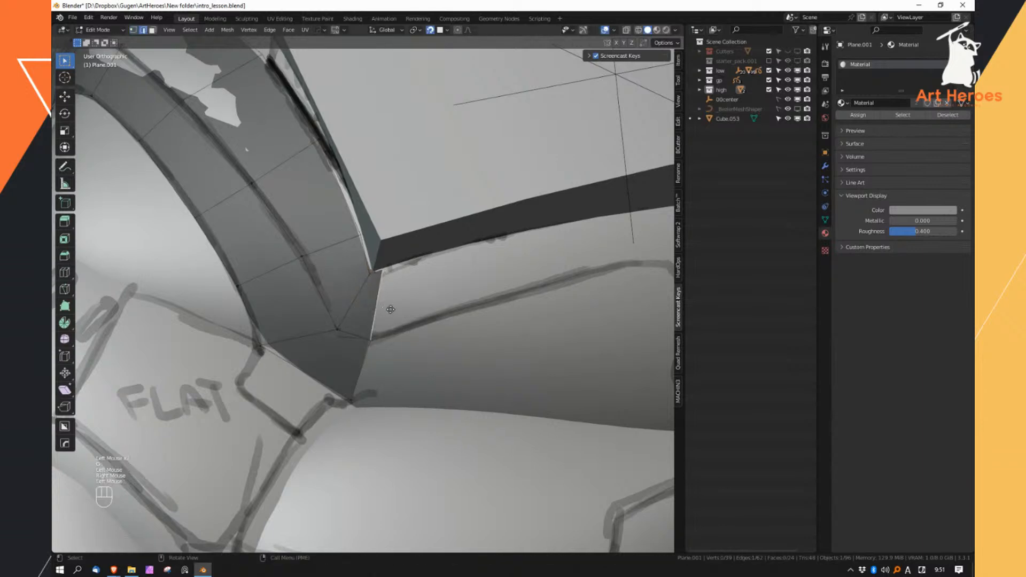
key(e)
click(603, 238)
key(r)
click(592, 224)
key(s)
click(580, 220)
click(576, 219)
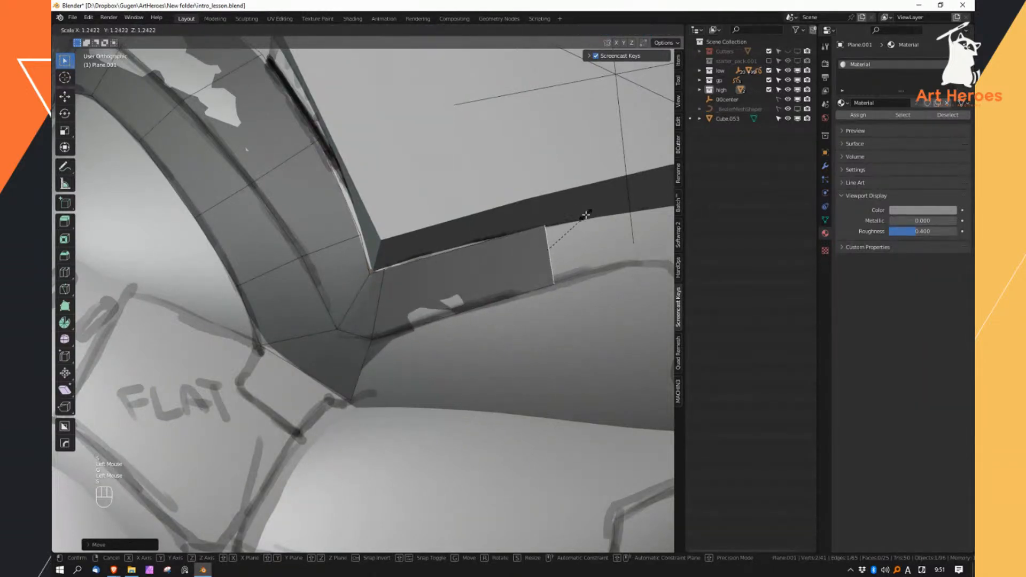
Extrude the band a second segment to the bend in the sketch, and rotate, scale and move its end edge
shift+middle_drag(576, 219, 440, 254)
key(e)
click(550, 257)
key(r)
click(565, 259)
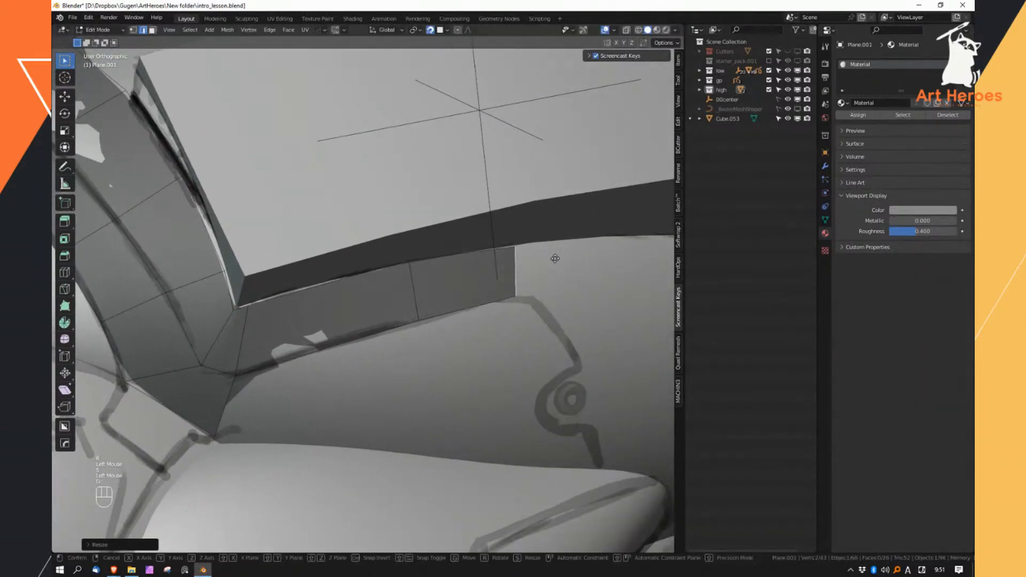
key(s)
click(567, 259)
key(g)
click(570, 260)
Fill two faces beneath the band down to the panel's lower sketch line and adjust the neighbouring vertices
shift+middle_drag(444, 401, 550, 327)
right_click(290, 319)
mouse_move(414, 321)
shift+middle_down()
mouse_move(451, 335)
mouse_move(428, 325)
shift+middle_up()
key(f)
double_click(443, 374)
key(f)
double_click(439, 349)
key(g)
click(437, 353)
shift+middle_drag(478, 311, 410, 363)
click(477, 251)
key(g)
shift+click(475, 247)
Extrude the band's upper end edge toward the hatched sketch near the arm and rotate it to follow the block
right_drag(475, 272, 475, 289)
click(473, 269)
middle_drag(473, 270, 483, 281)
key(e)
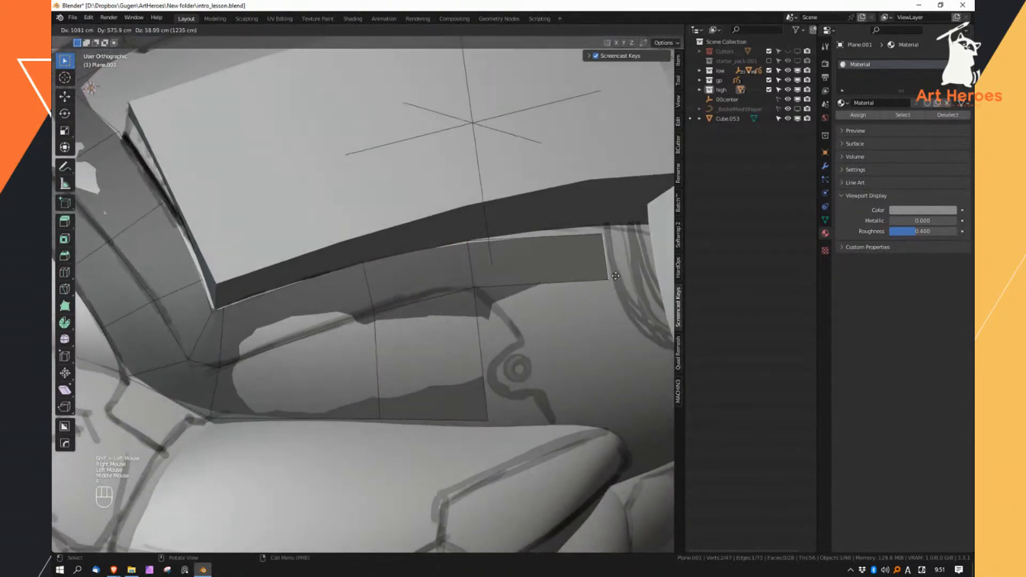
click(615, 277)
key(r)
click(633, 236)
Move the lower end vertex of the newest band segment to line up with the hatched sketch near the arm
right_drag(559, 278, 498, 301)
click(535, 284)
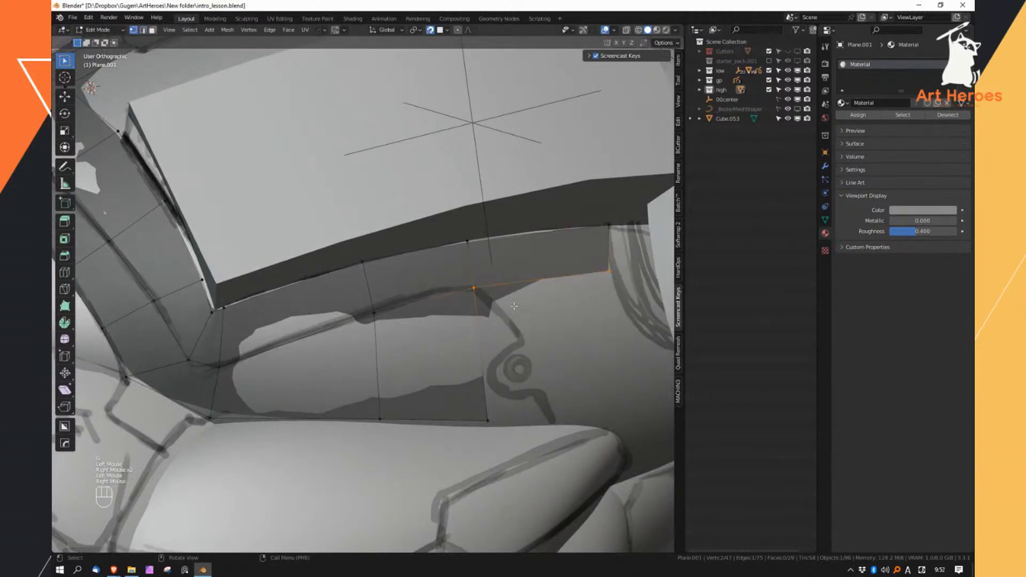
middle_drag(524, 333, 527, 322)
shift+middle_drag(609, 266, 533, 284)
click(534, 288)
key(g)
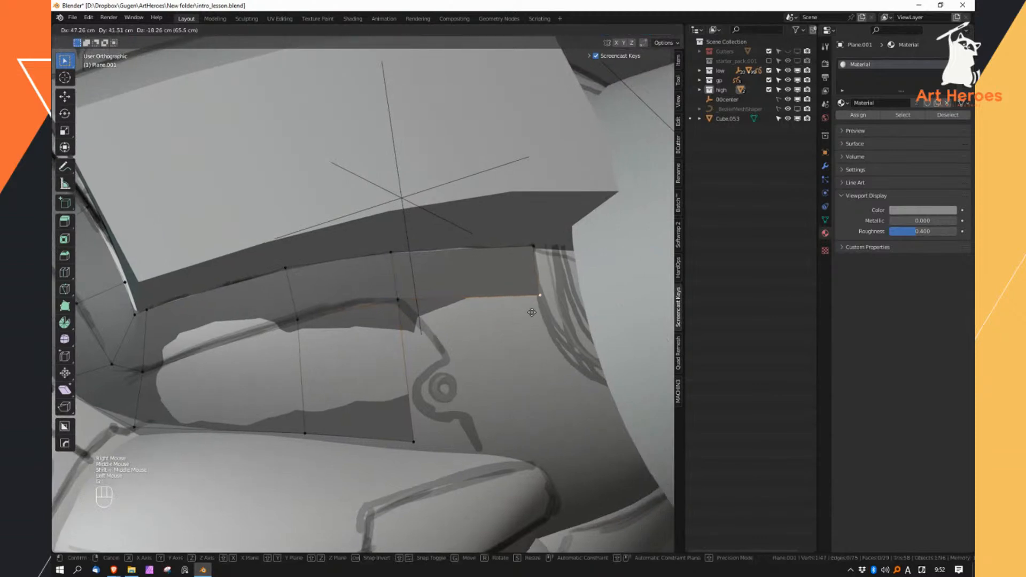
click(539, 294)
click(398, 299)
Leave mesh editing and examine how the panel fits against the shoulder cylinder and the chest block
shift+middle_drag(397, 299, 523, 346)
ctrl+middle_drag(523, 346, 438, 284)
key(Tab)
click(352, 278)
click(392, 212)
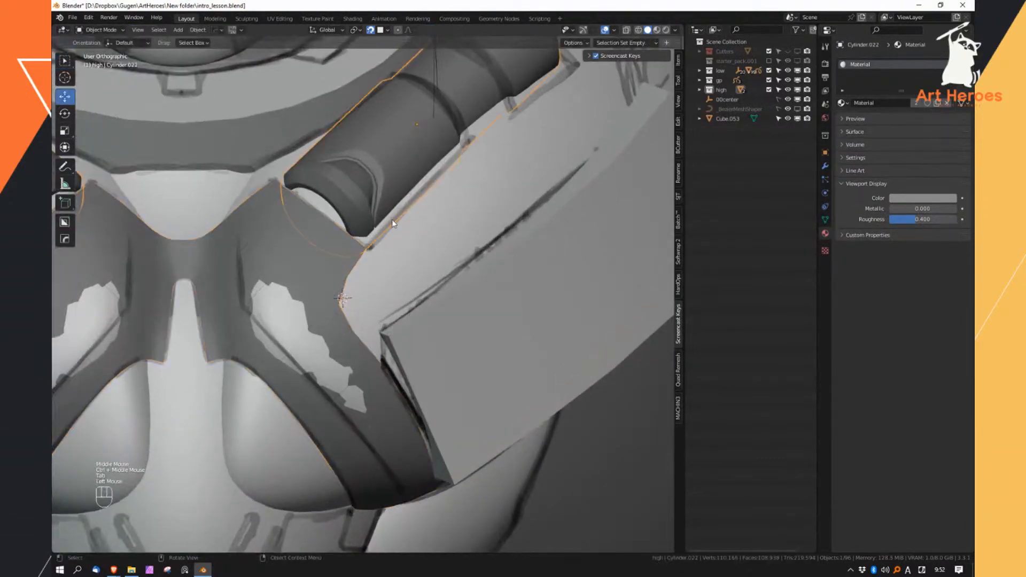
click(345, 336)
alt+right_drag(373, 351, 443, 256)
ctrl+middle_drag(438, 254, 419, 251)
middle_drag(420, 251, 623, 160)
Move the chest block Cube.053 into the high collection
click(719, 119)
alt+right_drag(717, 119, 650, 160)
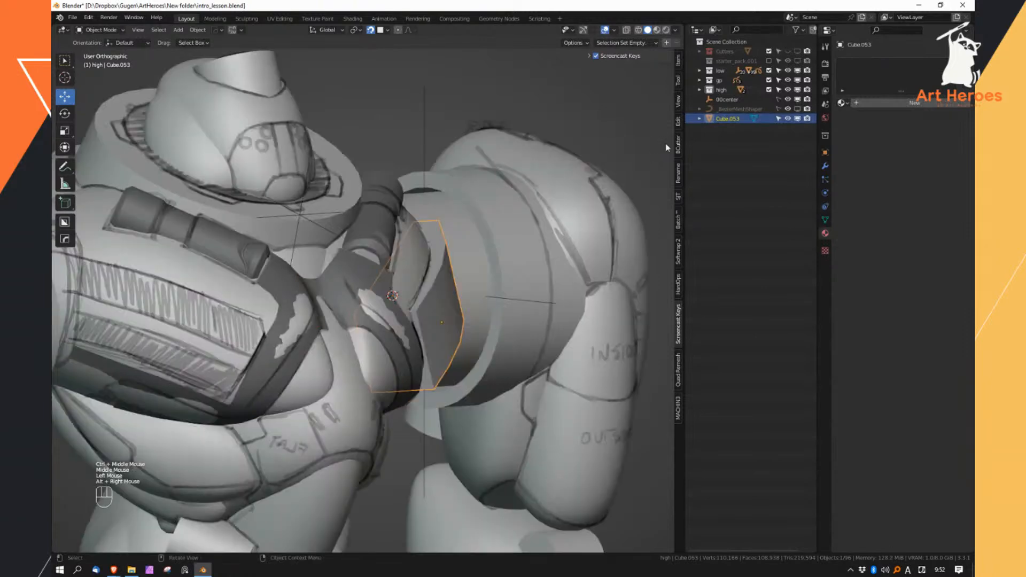
drag(728, 119, 726, 91)
middle_drag(502, 257, 465, 268)
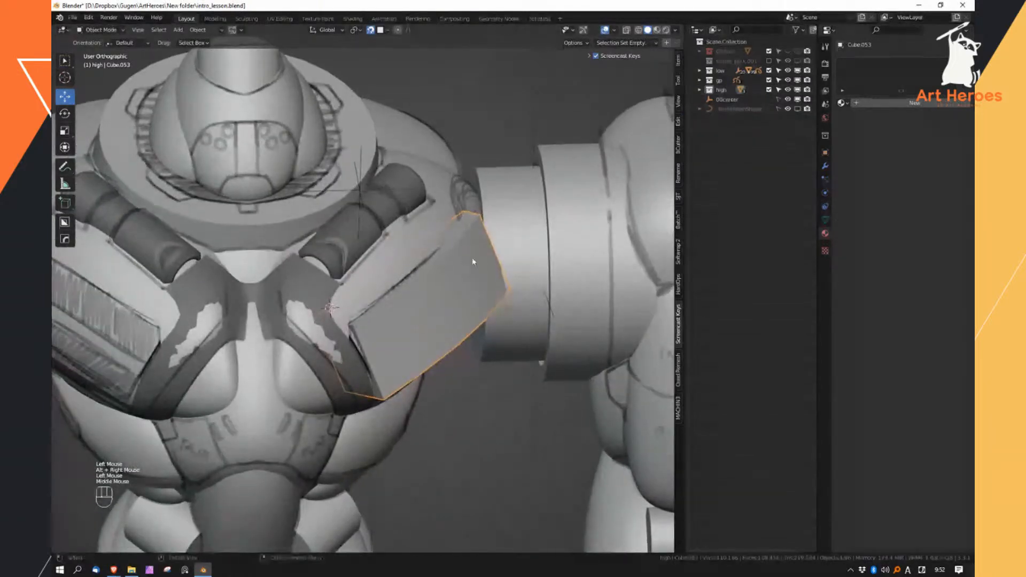
Hide the low and gp collections to isolate the high-detail chest parts, and save the file
drag(787, 70, 788, 79)
middle_drag(503, 268, 540, 297)
key(a)
key(a)
key(ctrl+s)
Select the grey chest panel Plane.001, show its modifier stack collapsed, and make the low and gp collections visible again
click(449, 344)
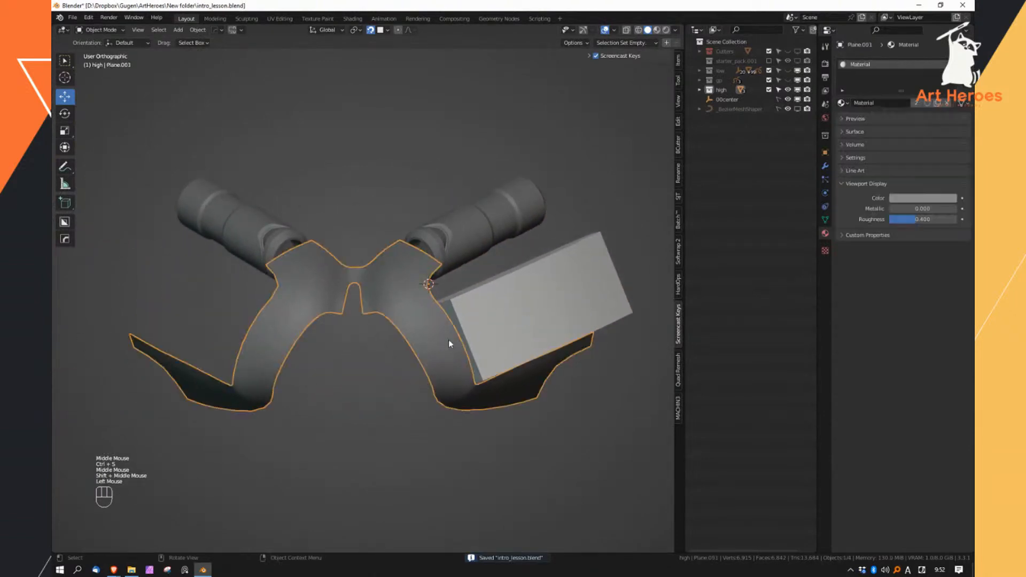
click(829, 165)
click(862, 189)
click(842, 126)
middle_drag(495, 308, 490, 309)
alt+right_drag(490, 309, 573, 243)
middle_drag(498, 302, 484, 314)
alt+right_drag(483, 314, 566, 248)
drag(788, 90, 788, 72)
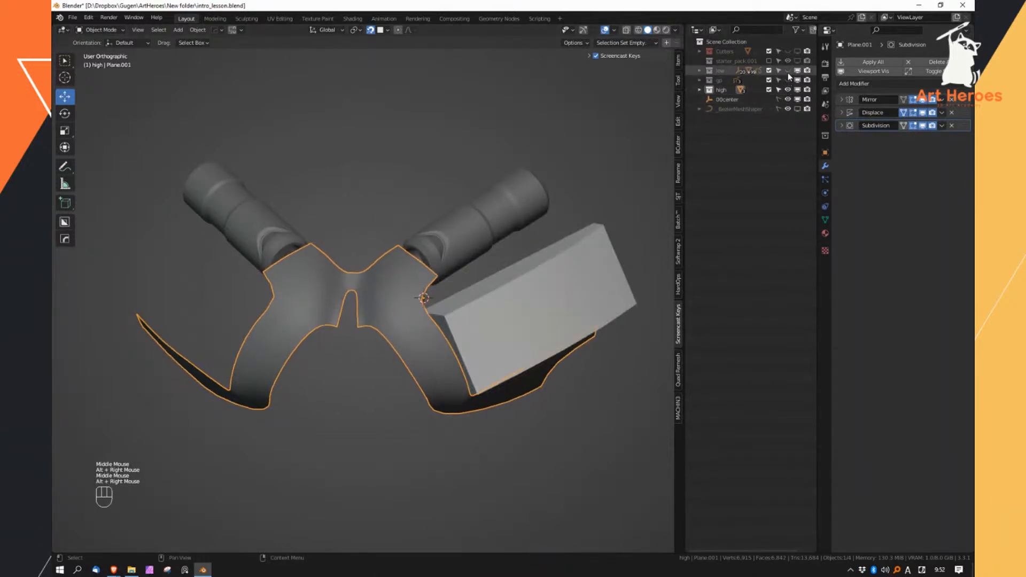
Open the chest panel mesh for editing and slide the cross edge loop near the block's inner corner up along the band
key(Tab)
middle_drag(409, 323, 396, 305)
ctrl+middle_drag(398, 302, 420, 350)
right_drag(420, 355, 419, 328)
right_drag(419, 328, 385, 340)
click(390, 352)
middle_drag(429, 387, 434, 375)
click(438, 404)
key(g)
key(Escape)
mouse_move(426, 421)
middle_down()
mouse_move(448, 385)
mouse_move(422, 415)
middle_up()
alt+click(418, 420)
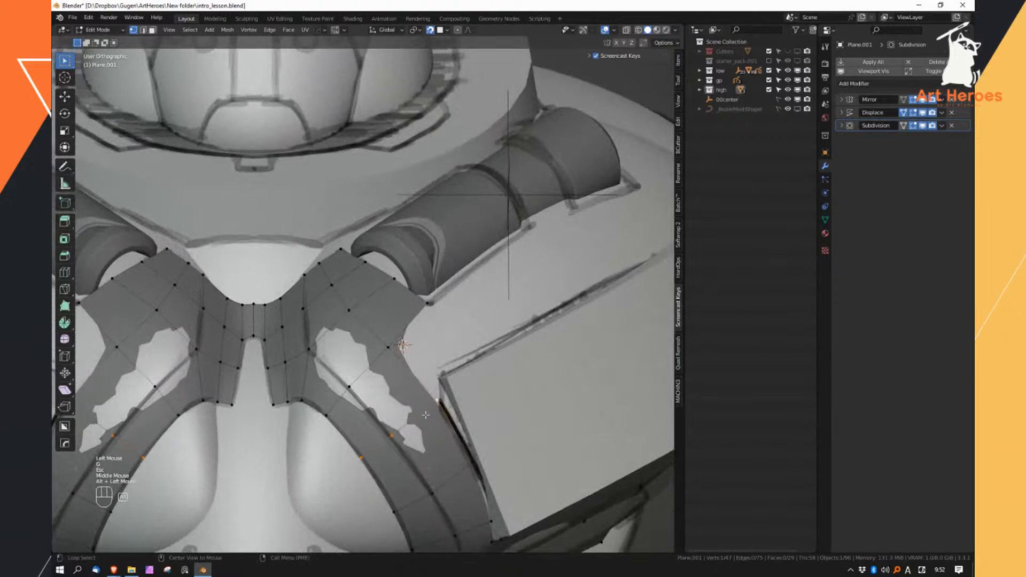
key(g)
key(g)
click(428, 394)
Adjust the slid edge loop, then add another loop cut across the band beside the block and position it
key(g)
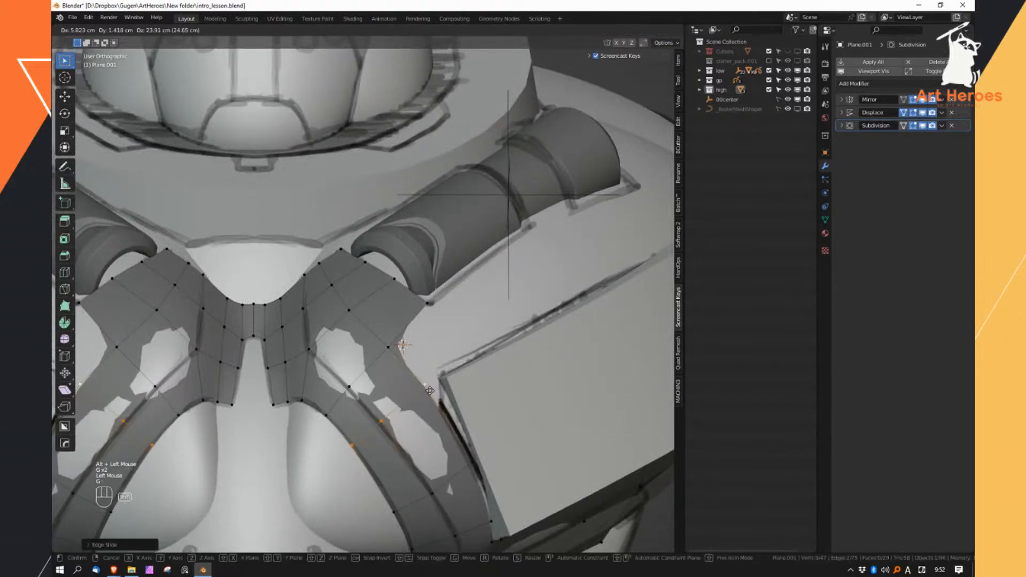
shift+click(421, 385)
key(ctrl+r)
click(446, 427)
key(Escape)
key(g)
shift+click(449, 424)
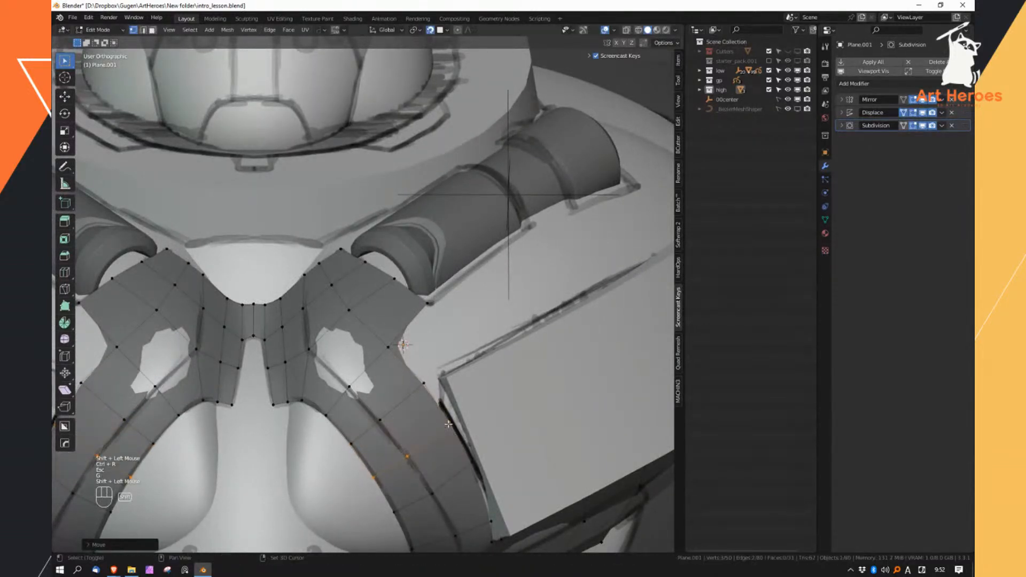
Move the band's outer vertices to follow the inner edge of the chest block
key(g)
click(434, 380)
click(450, 422)
key(g)
click(452, 418)
click(431, 380)
Fill the panel's inner notch with a face reaching from the cylinder to the block's upper corner
click(400, 345)
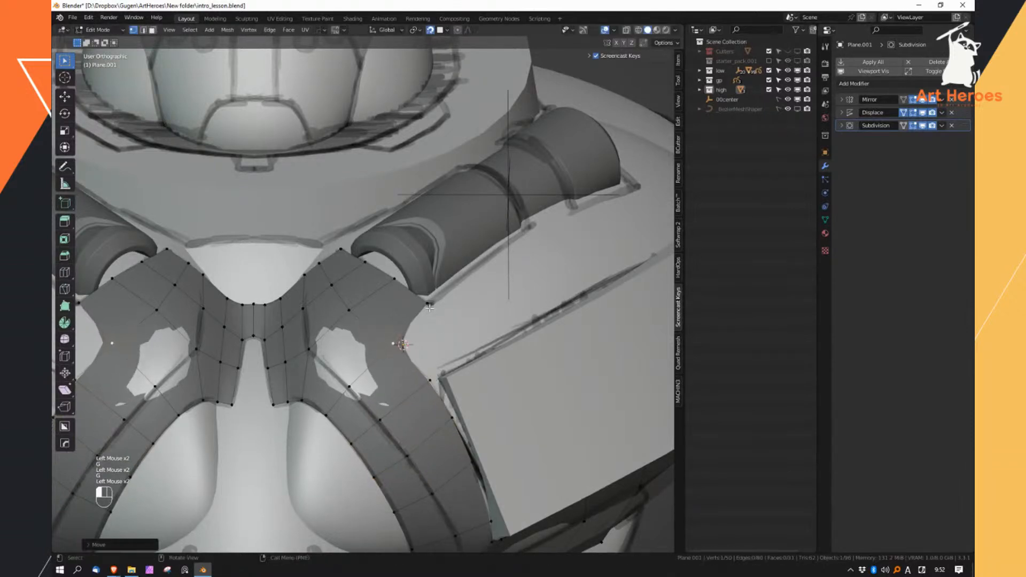
click(403, 343)
key(f)
click(428, 381)
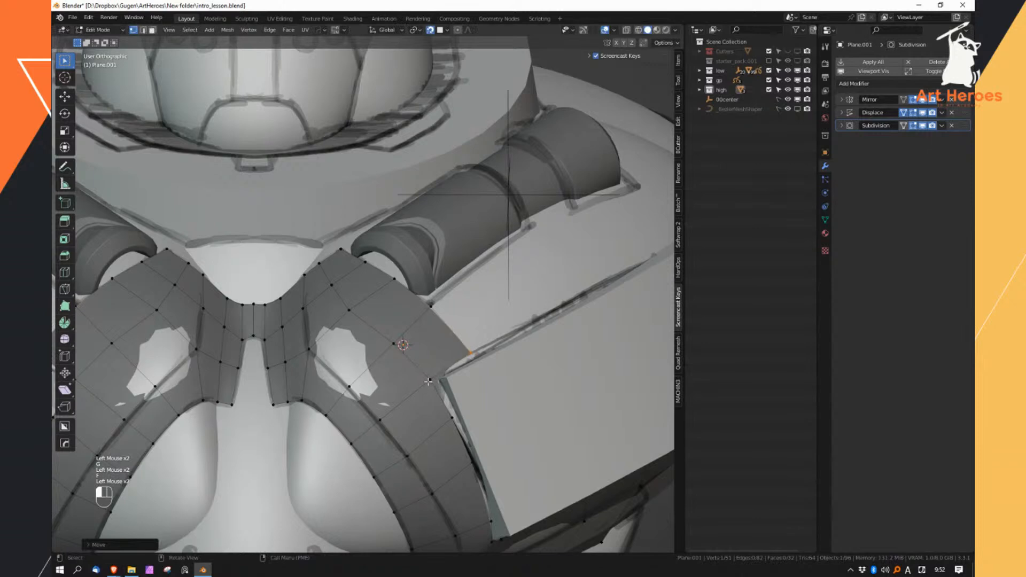
Even out the panel's interior vertices between the oval gap and the new corner face
click(395, 344)
key(g)
click(398, 339)
click(350, 310)
key(g)
click(353, 305)
Extrude the new face's outer edge along the strip between the cylinder and the block, then scale and move it to fit
right_drag(459, 339, 459, 323)
click(465, 326)
shift+middle_drag(468, 325, 455, 235)
key(e)
click(481, 270)
key(s)
click(481, 267)
key(g)
click(479, 267)
Add a loop cut across the strip between cylinder and block, then scale and move it to match the sketch
key(ctrl+r)
click(412, 291)
key(Escape)
key(s)
shift+click(438, 296)
key(g)
shift+click(437, 293)
click(440, 280)
Extrude the strip's end edge farther toward the cylinder's outer end and reposition it
shift+middle_drag(454, 235, 522, 261)
key(e)
click(478, 235)
key(g)
click(500, 246)
right_click(499, 246)
Move the two end vertices of the strip to line up with the cylinder and the block's top edge
click(470, 238)
key(g)
click(471, 237)
click(490, 277)
key(g)
shift+click(485, 273)
middle_drag(485, 273, 474, 235)
Reposition the selected part of the strip to fit the surface from the new viewing angle
middle_drag(479, 405, 492, 377)
click(480, 406)
key(e)
key(Escape)
key(g)
shift+click(495, 391)
Add a loop cut across the strip's outermost segment and move it onto the chest surface
middle_drag(452, 193, 440, 263)
key(ctrl+r)
click(438, 271)
key(Escape)
key(g)
shift+click(430, 280)
Move the strip's lower vertices one by one to follow the upper edge of the chest block
ctrl+middle_drag(429, 305, 434, 271)
click(440, 308)
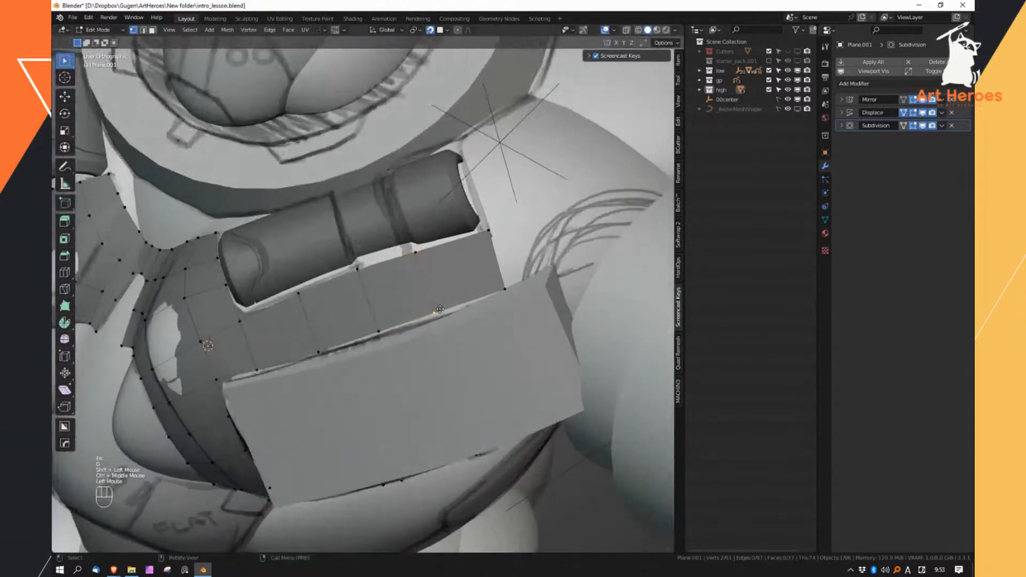
click(380, 335)
key(g)
click(381, 338)
click(321, 351)
key(g)
click(320, 353)
click(379, 337)
key(g)
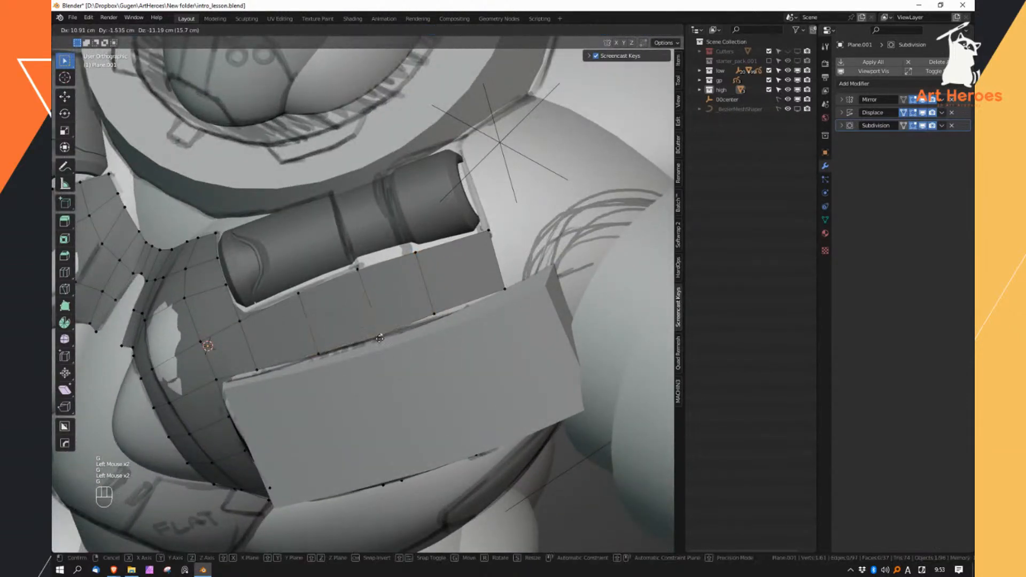
key(g)
click(444, 318)
Move the strip's lower end vertex to the outer upper corner of the chest block
click(509, 288)
key(g)
shift+click(512, 283)
key(g)
click(514, 280)
Extrude the strip's end edge toward the hatched shoulder sketch and adjust the new corner vertices
right_drag(514, 279, 513, 297)
click(506, 257)
shift+middle_drag(511, 254, 435, 294)
key(e)
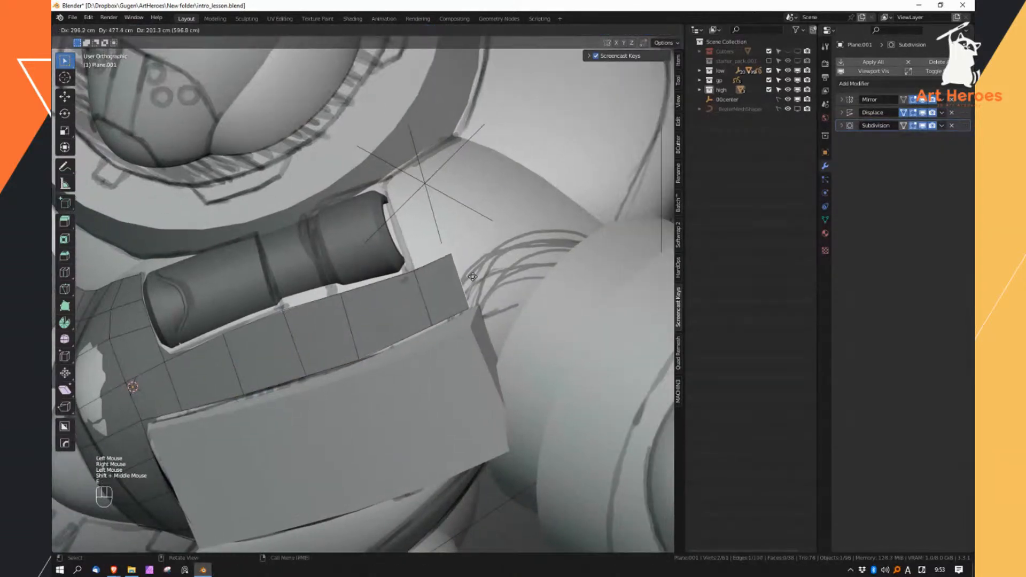
click(493, 270)
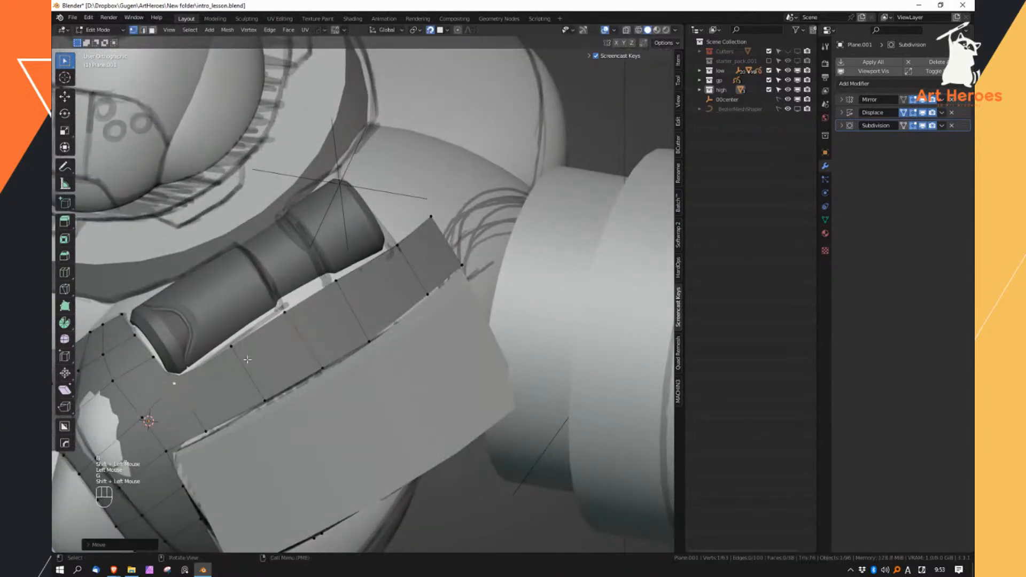
middle_drag(414, 241, 423, 264)
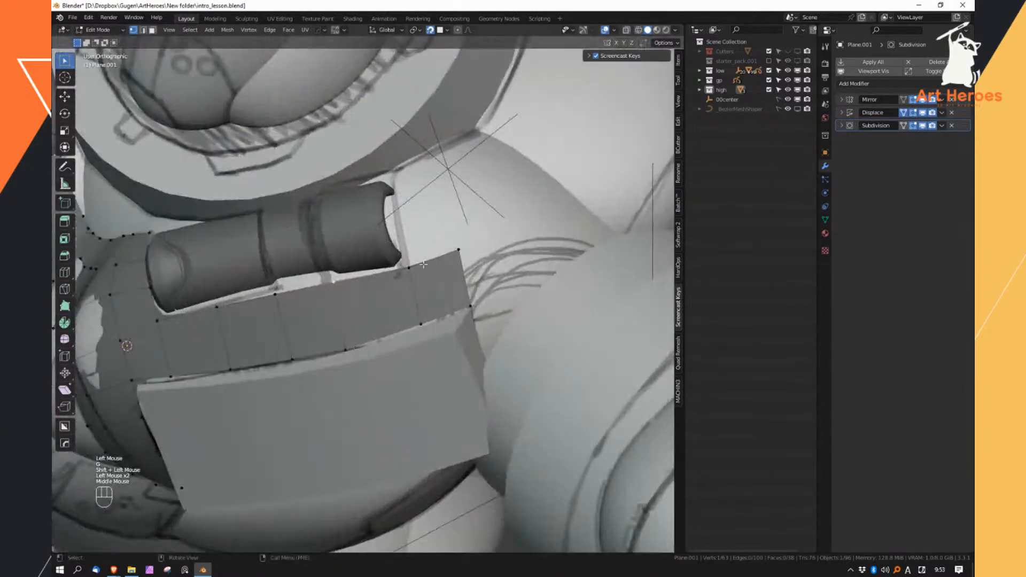
drag(459, 250, 458, 254)
Extrude the end segment's upper edge around the cylinder's outer end toward the neck ring
right_drag(452, 273, 452, 258)
click(451, 257)
key(e)
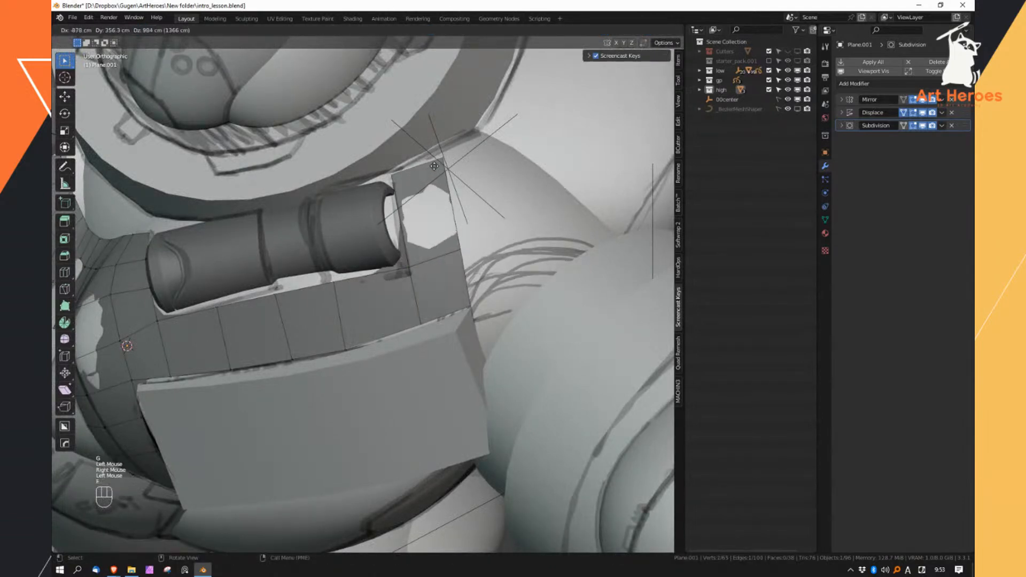
click(460, 200)
right_drag(462, 201, 380, 199)
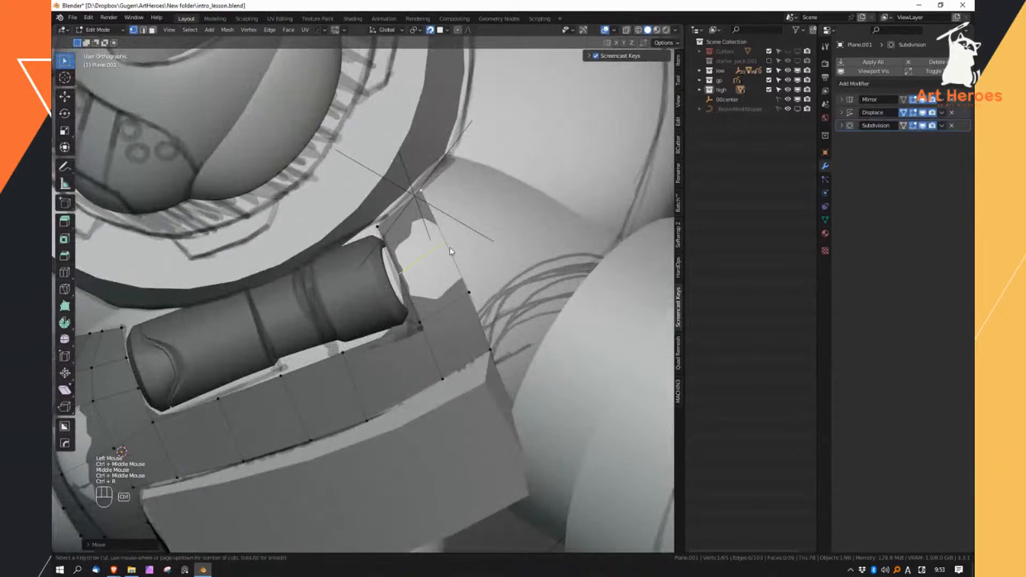
Move the new segment's end and mid-loop vertices to curve it around the cylinder's outer end up to the neck ring
key(g)
click(384, 232)
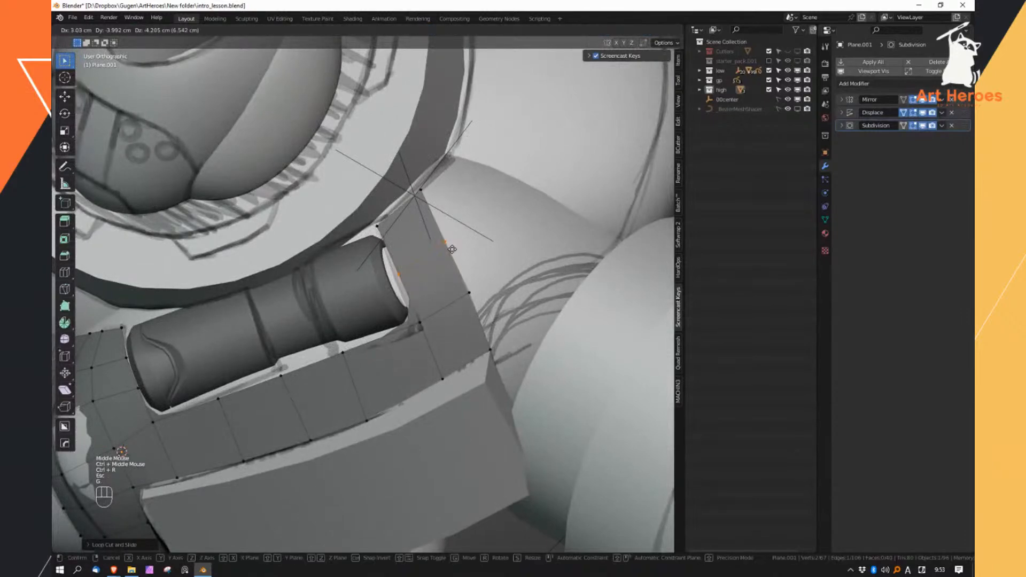
click(378, 227)
key(g)
click(380, 229)
click(420, 191)
click(444, 241)
key(g)
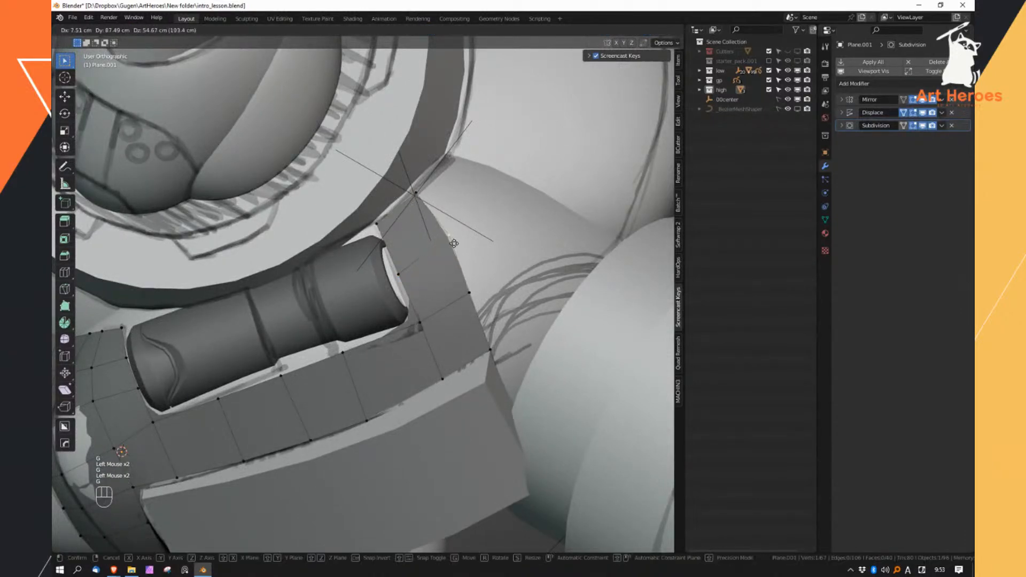
click(446, 244)
Examine the panel's underside against the sketched lines below the chest block and its overall fit from the front
ctrl+middle_drag(441, 281, 447, 162)
middle_drag(423, 315, 393, 251)
key(Tab)
key(Tab)
ctrl+middle_drag(386, 214, 457, 282)
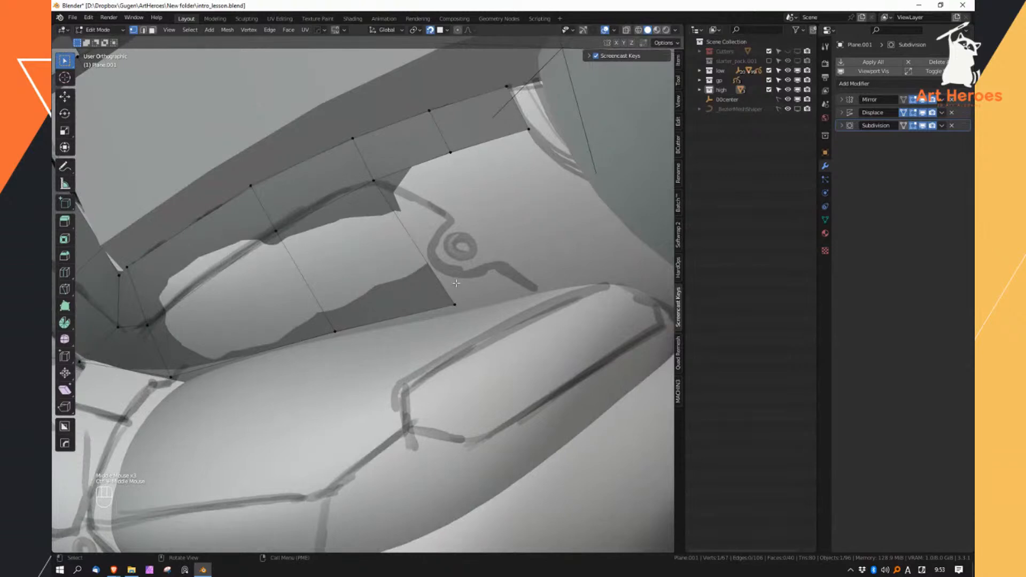
ctrl+middle_drag(448, 256, 448, 299)
middle_drag(448, 299, 461, 260)
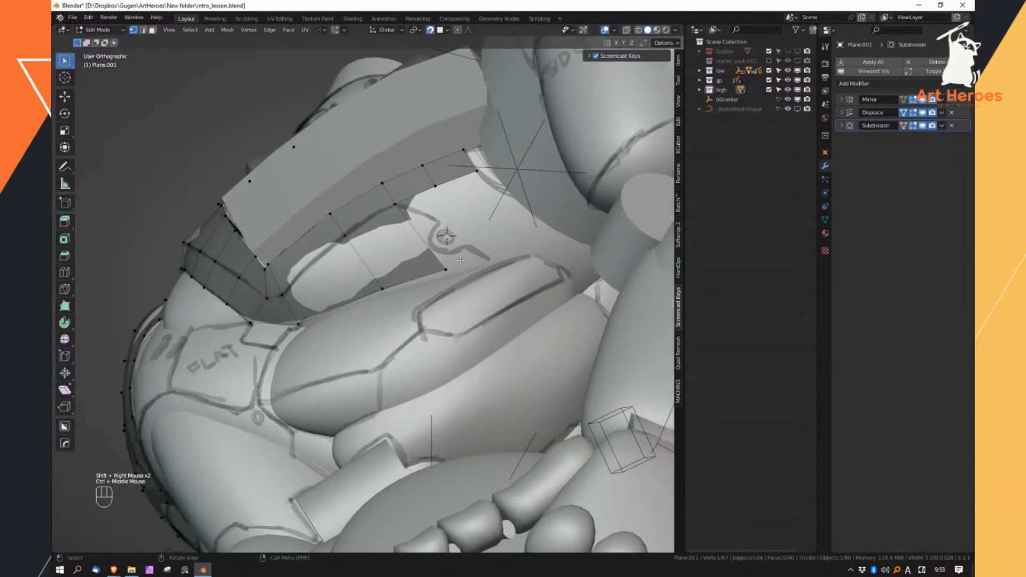
middle_drag(375, 253, 441, 278)
right_drag(375, 240, 320, 211)
shift+middle_drag(318, 210, 429, 283)
right_click(476, 244)
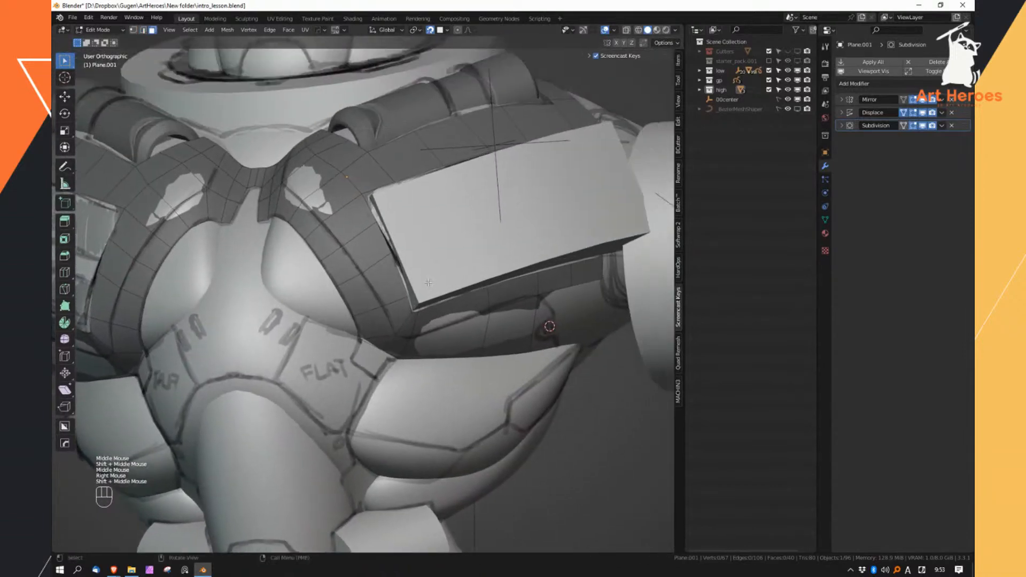
Leave mesh editing, check the chest cylinder and panel as whole objects, and select the chest block Cube.053
key(Tab)
click(409, 110)
ctrl+middle_drag(409, 110, 428, 198)
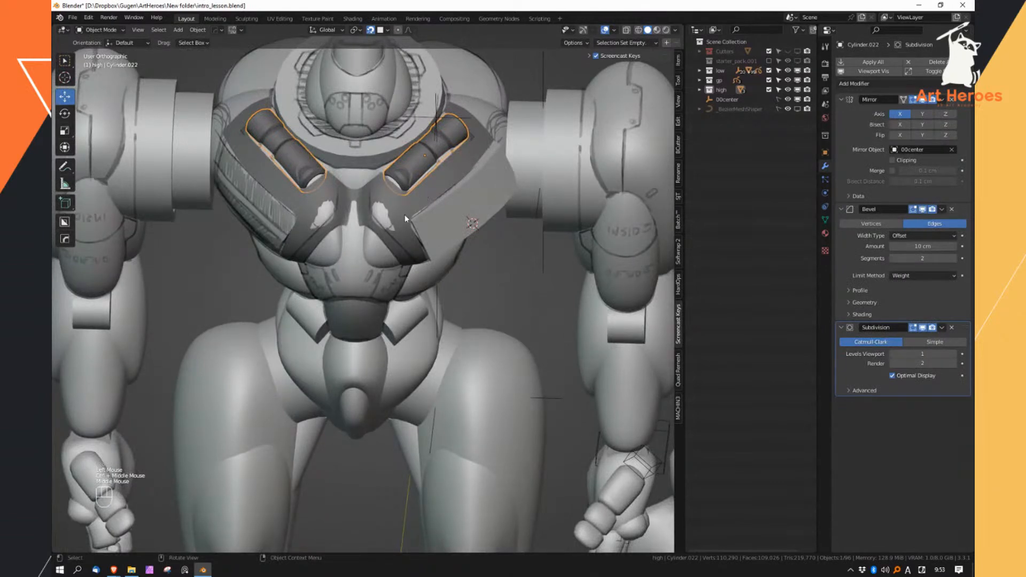
click(412, 206)
alt+right_click(442, 209)
click(441, 201)
click(457, 181)
alt+right_click(463, 192)
click(467, 198)
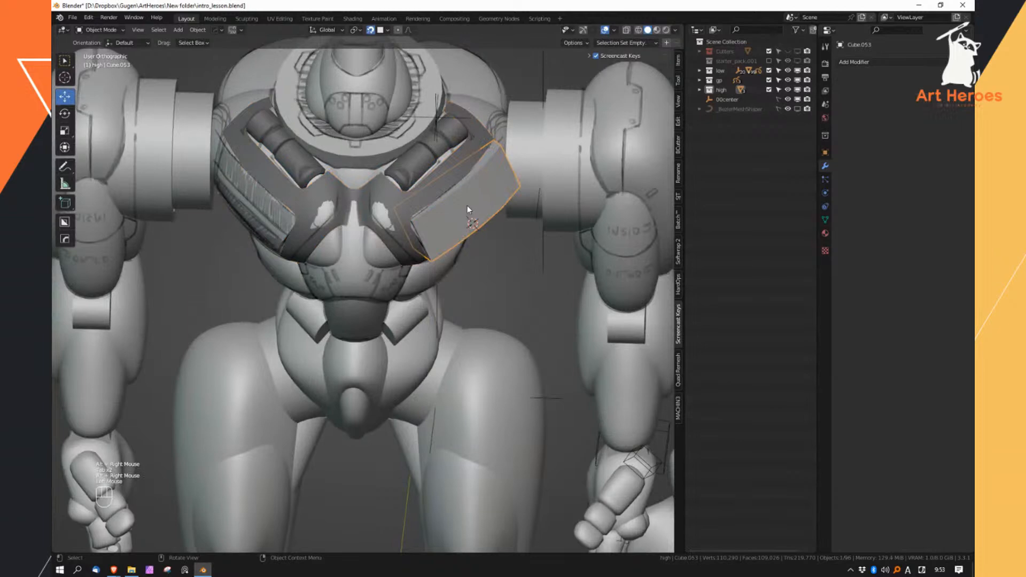
Select the mirrored grey chest panel and open its mesh for editing, viewing the area beside the chest block
click(418, 190)
key(Tab)
ctrl+middle_drag(411, 211, 401, 267)
right_drag(399, 267, 342, 263)
middle_drag(334, 258, 340, 221)
middle_drag(395, 286, 485, 247)
Toggle the Displace modifier's viewport display off and on to compare how the panel overlaps the body
click(923, 113)
click(924, 113)
click(924, 113)
click(923, 113)
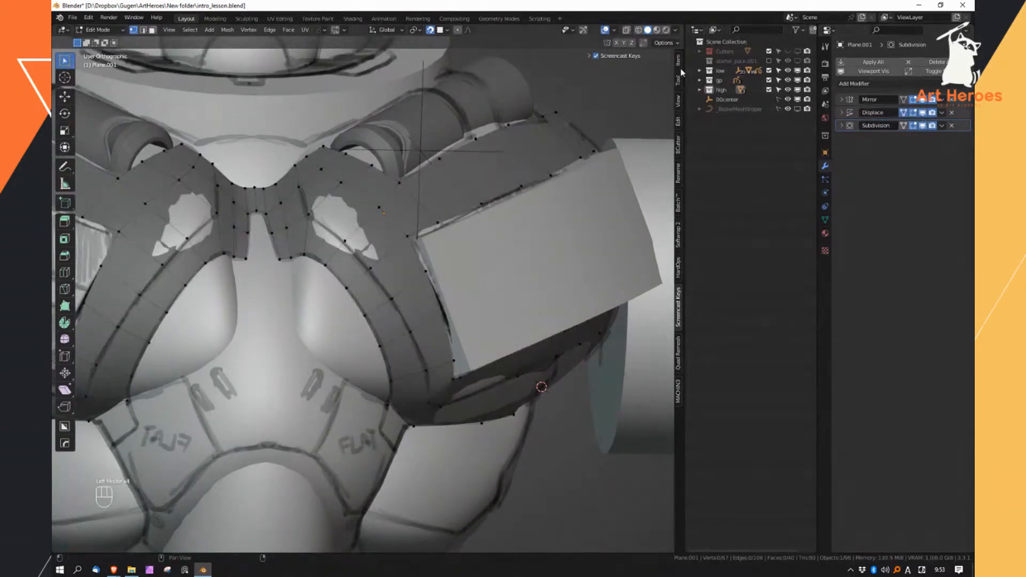
Open the viewport's view settings and try much shorter clip end distances of 50 and 100 cm
click(679, 124)
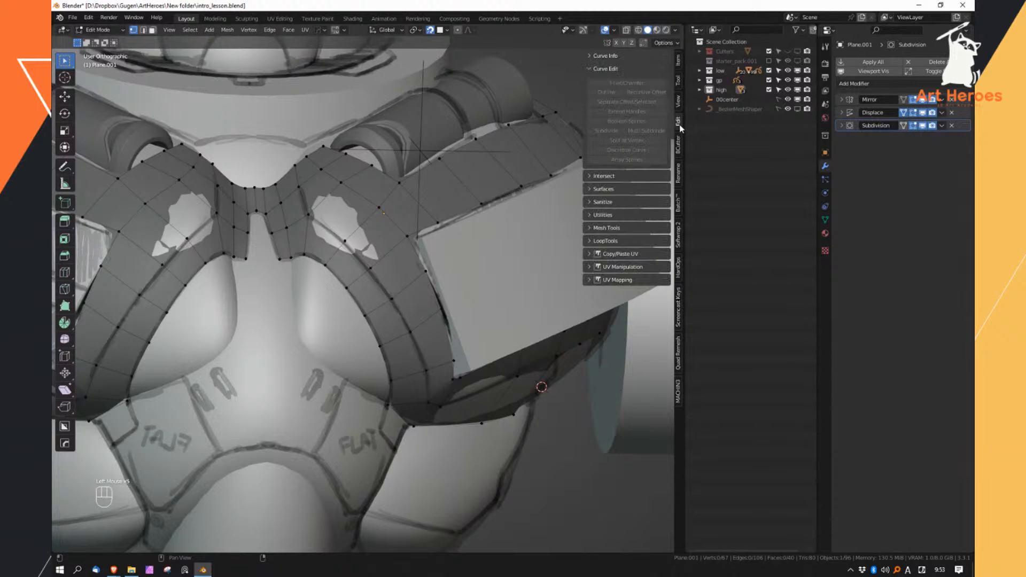
click(679, 101)
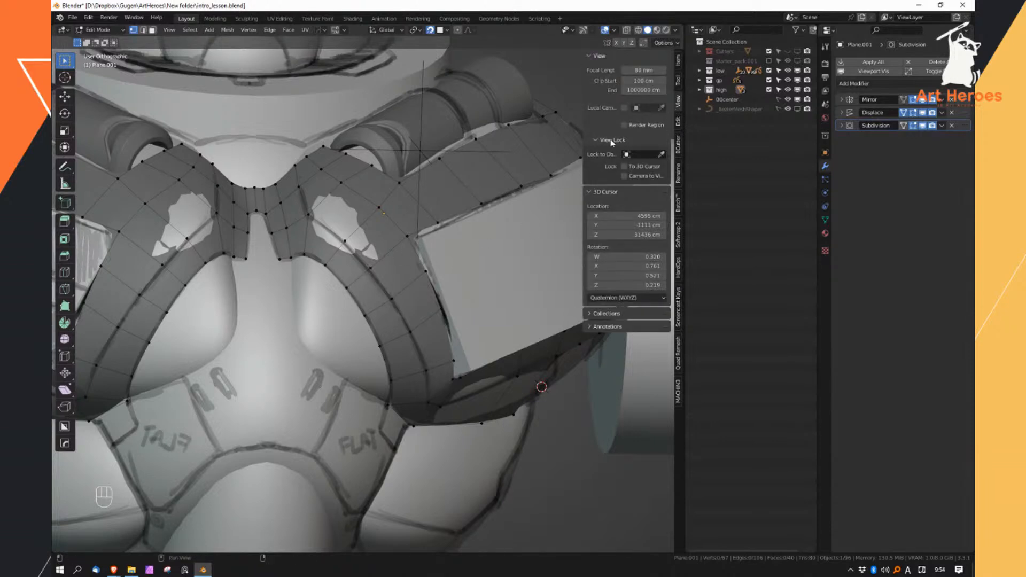
drag(640, 90, 579, 95)
double_click(640, 90)
text(50)
key(Return)
click(641, 89)
text(110)
key(BackSpace)
key(BackSpace)
text(00)
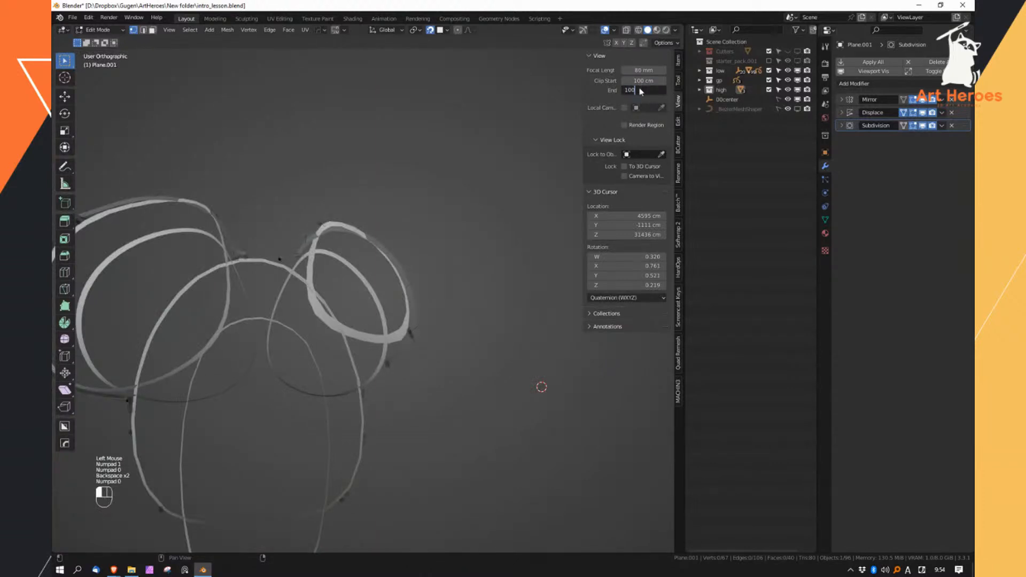
key(Return)
Set the viewport's clip end to 100000 cm
click(639, 90)
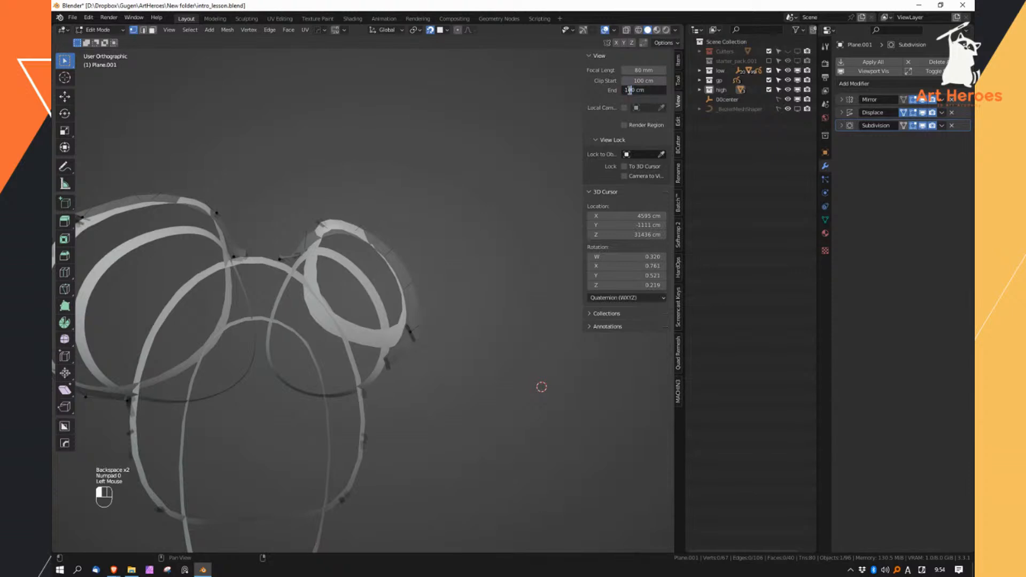
text(000)
key(Return)
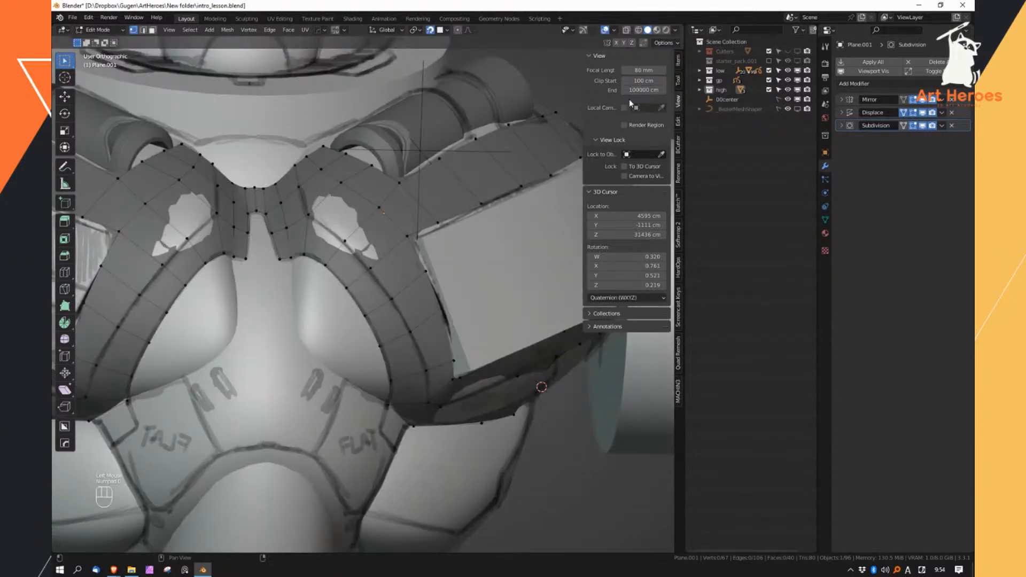
Set the viewport's clip start to 10 cm after trying 1 cm, and check the panel's display from several angles
click(643, 80)
key(Return)
click(639, 82)
text(100)
key(Return)
click(639, 82)
text(1)
key(Return)
click(641, 81)
text(10)
key(Return)
middle_drag(373, 274, 429, 273)
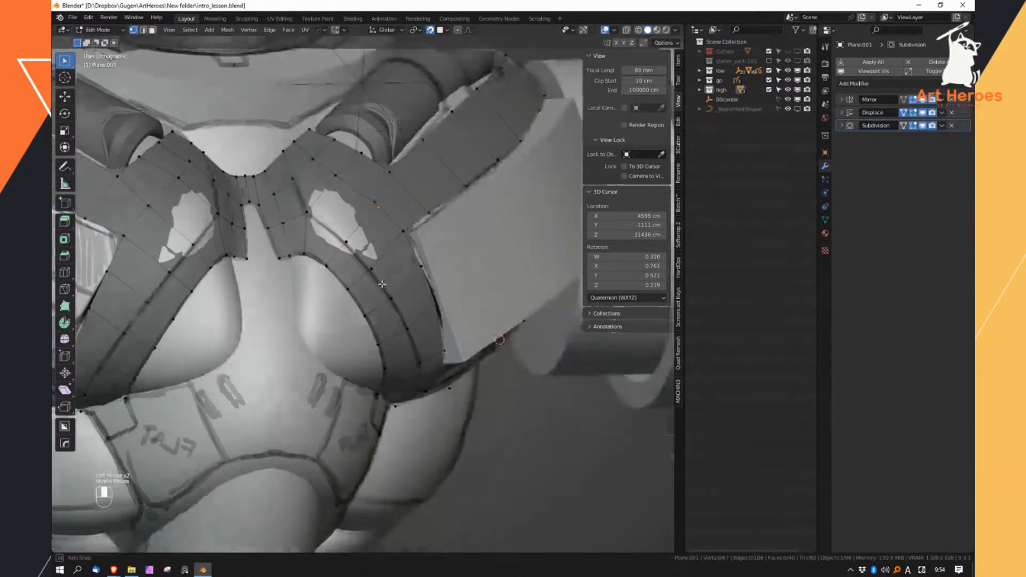
mouse_move(355, 196)
middle_down()
mouse_move(365, 219)
mouse_move(367, 203)
middle_up()
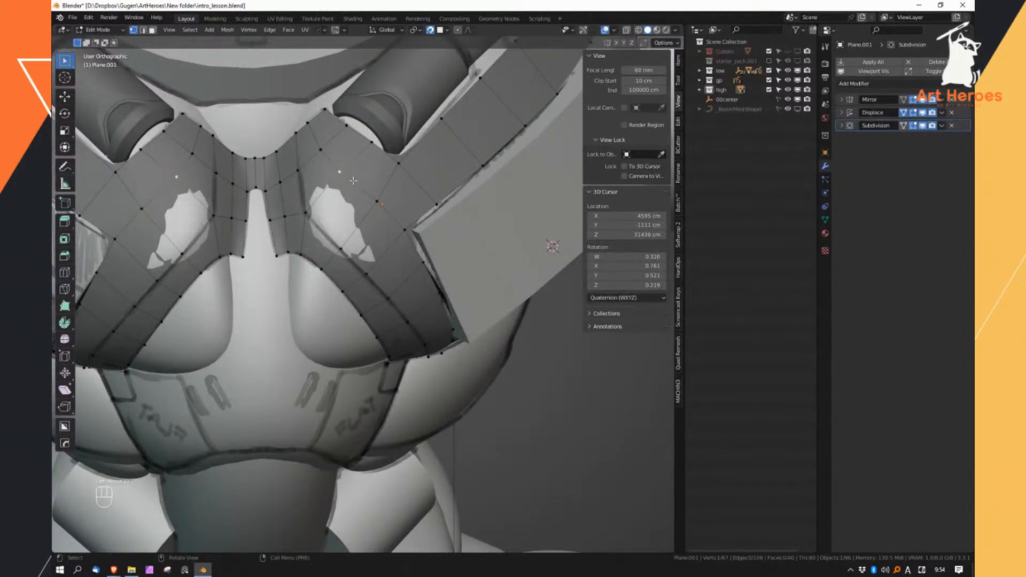
middle_drag(353, 191, 382, 228)
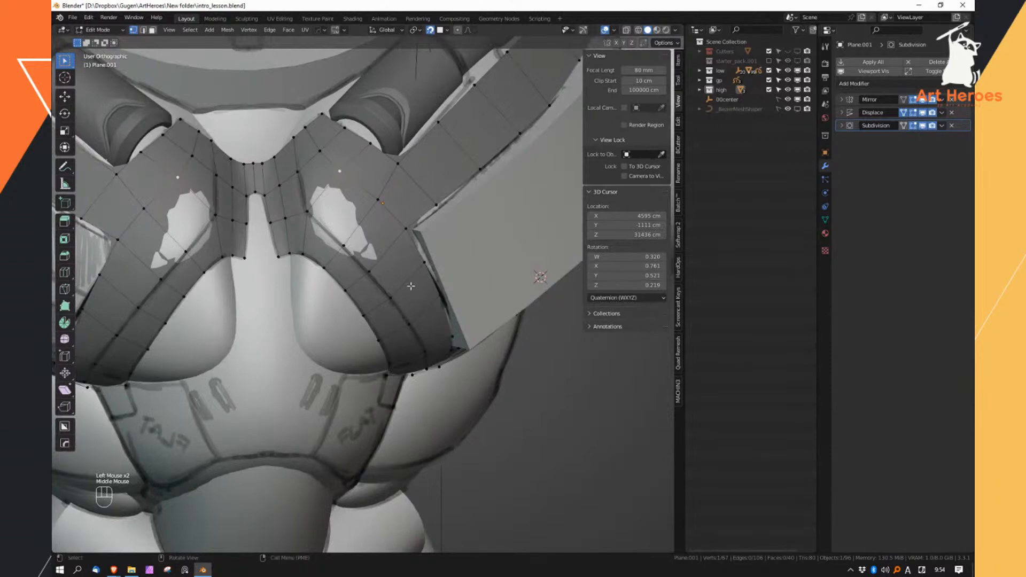
Turn on In Front in the chest panel's object viewport display settings
click(826, 220)
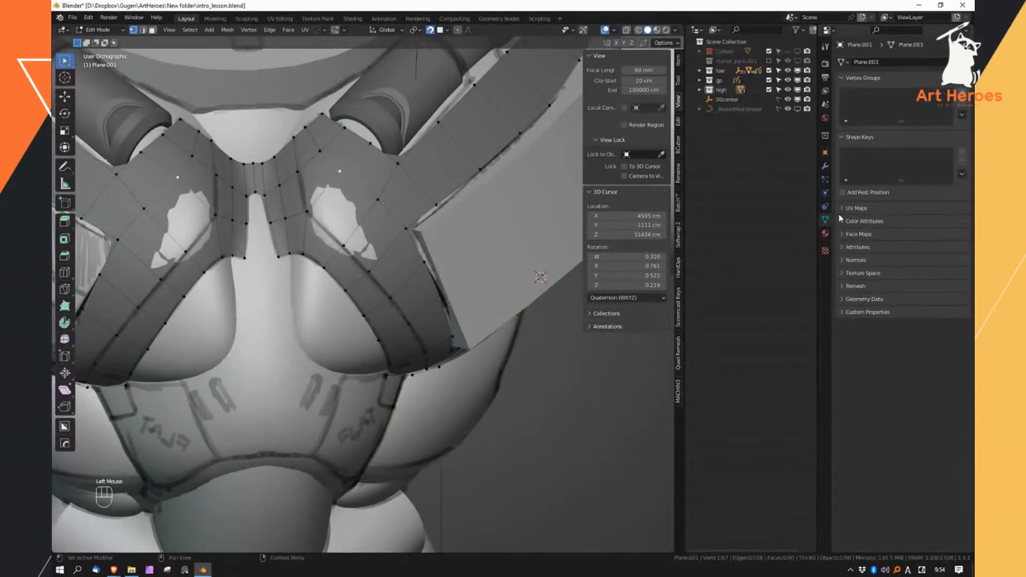
click(825, 157)
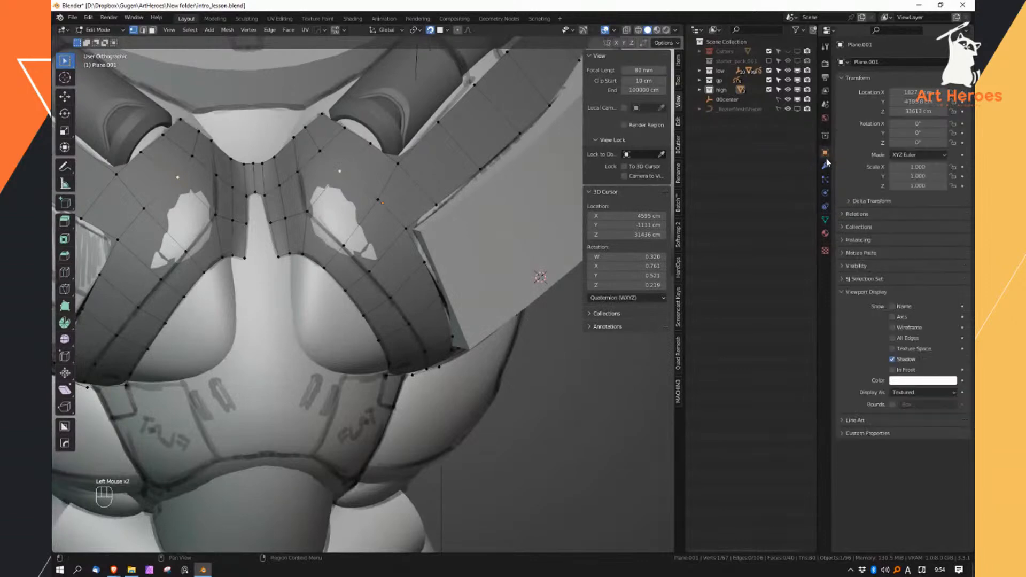
click(906, 370)
mouse_move(566, 384)
middle_down()
mouse_move(550, 393)
mouse_move(508, 355)
middle_up()
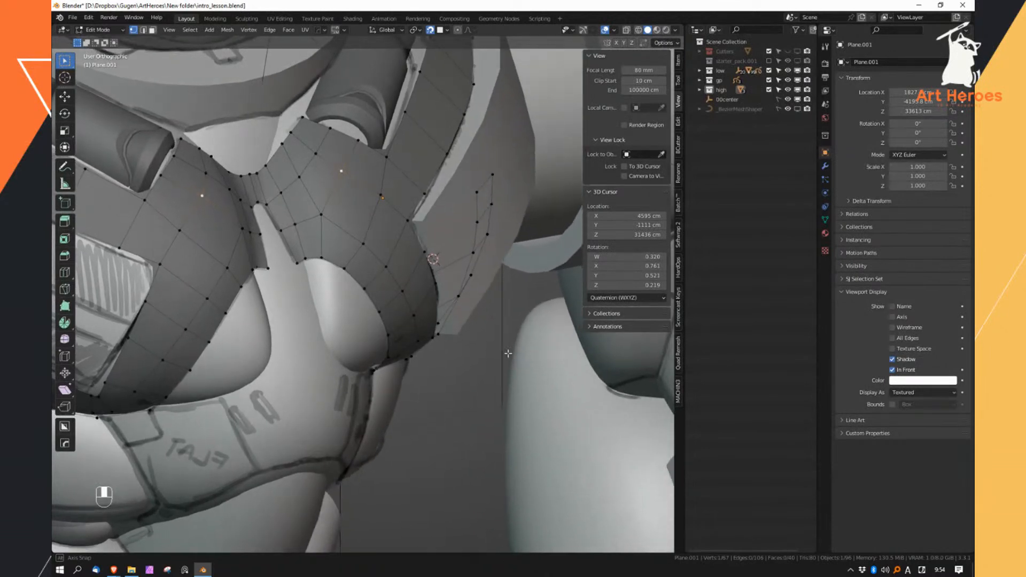
Switch off backface culling in the viewport shading, inspect the panel from the side, and switch culling back on
click(676, 30)
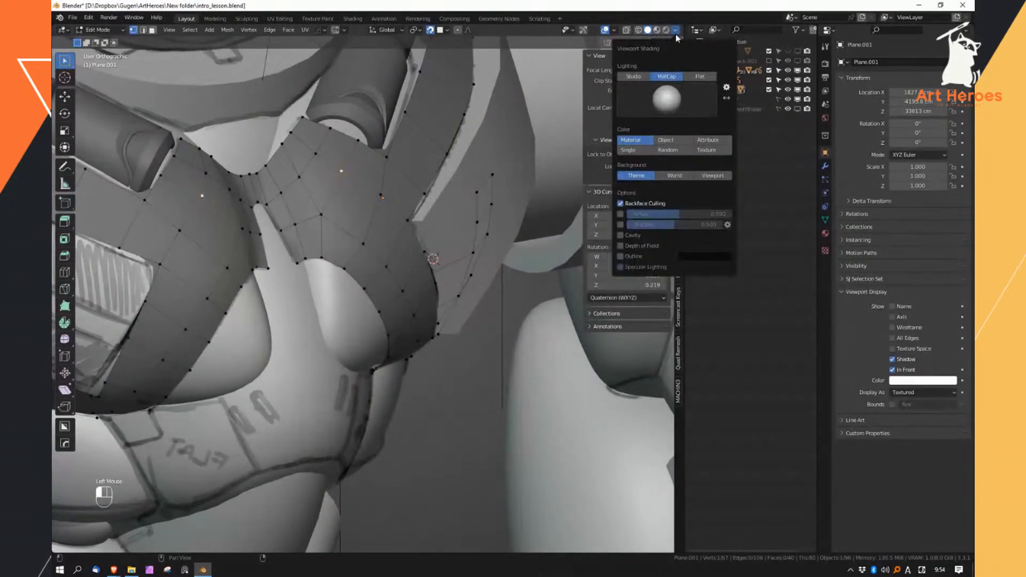
click(622, 205)
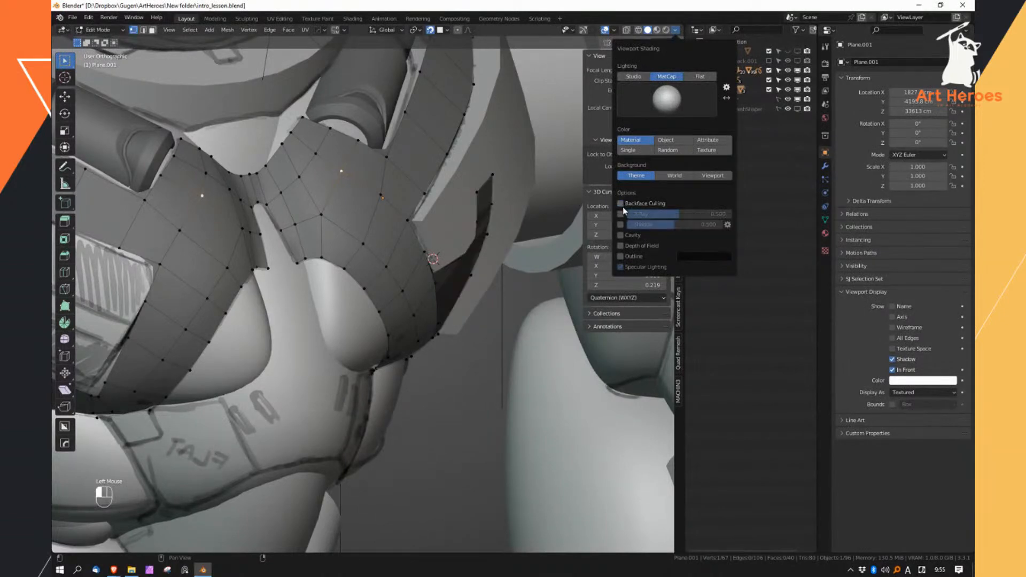
middle_drag(439, 285, 461, 259)
middle_drag(404, 290, 374, 284)
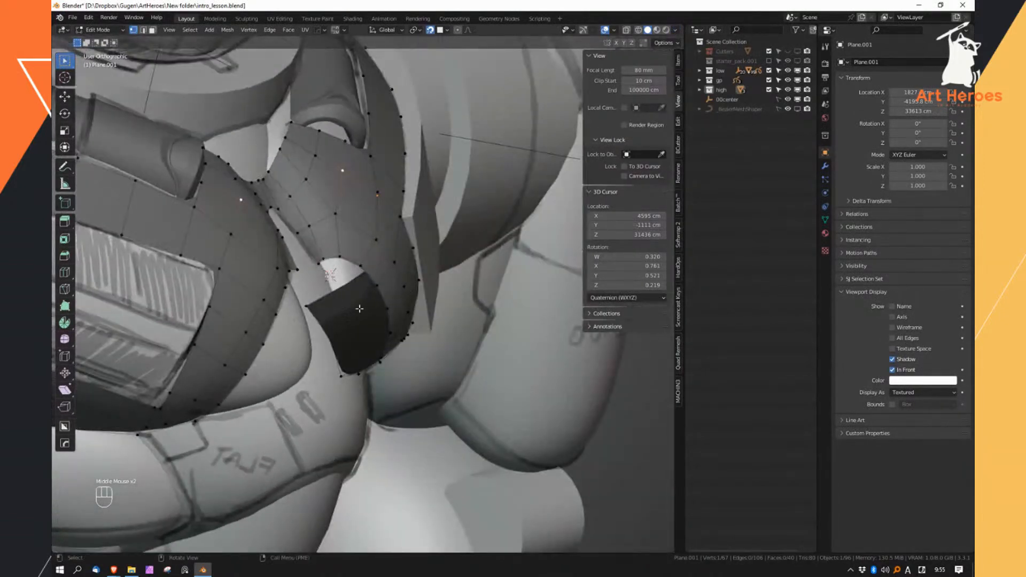
click(676, 30)
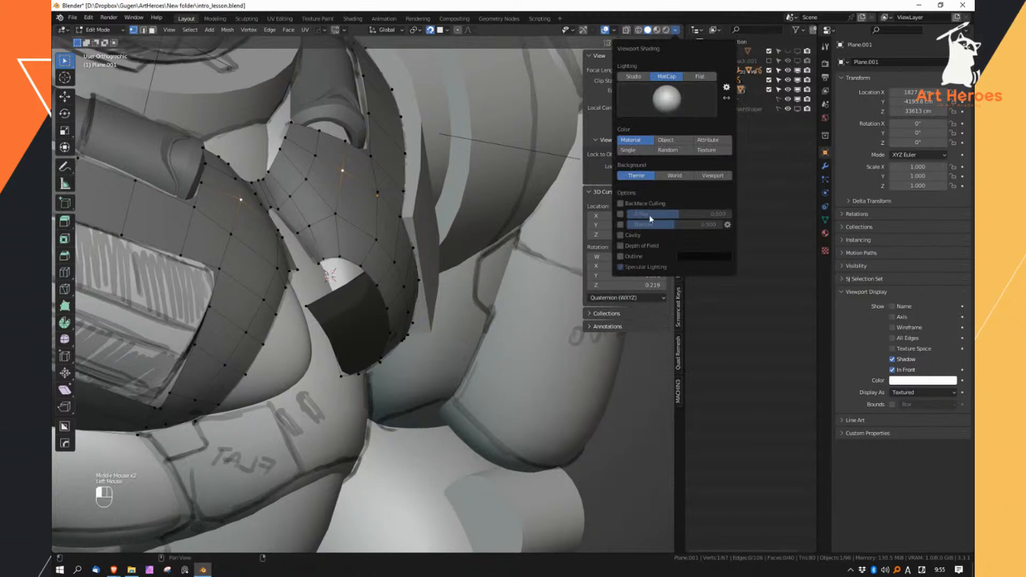
click(621, 204)
middle_drag(416, 299, 474, 291)
Change to face selection and pick single faces along the panel's side and underside to test selecting through the chest block
right_drag(413, 283, 407, 374)
click(409, 271)
middle_drag(415, 292, 405, 286)
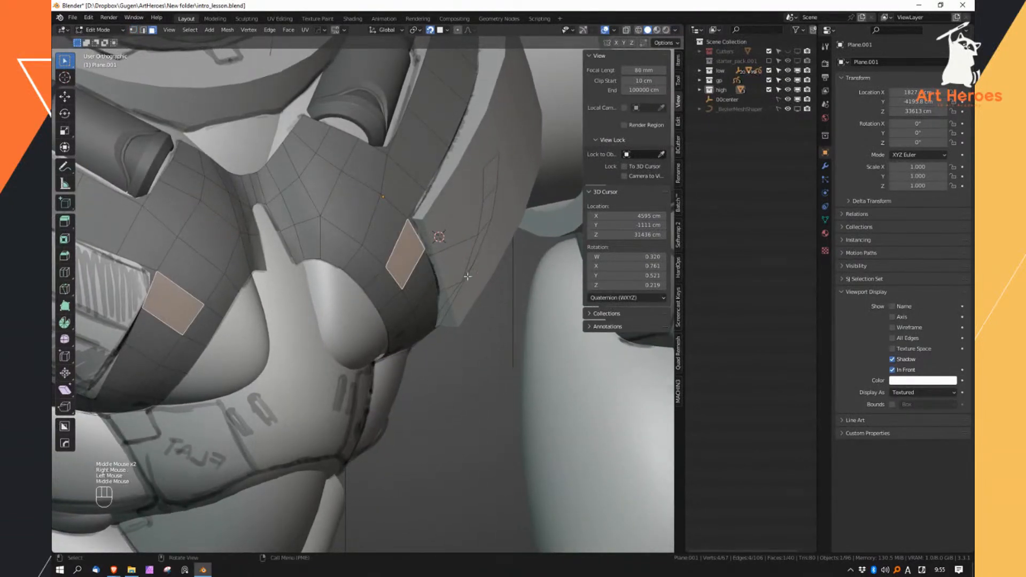
click(462, 272)
middle_drag(470, 280, 476, 248)
click(480, 213)
click(483, 191)
click(477, 275)
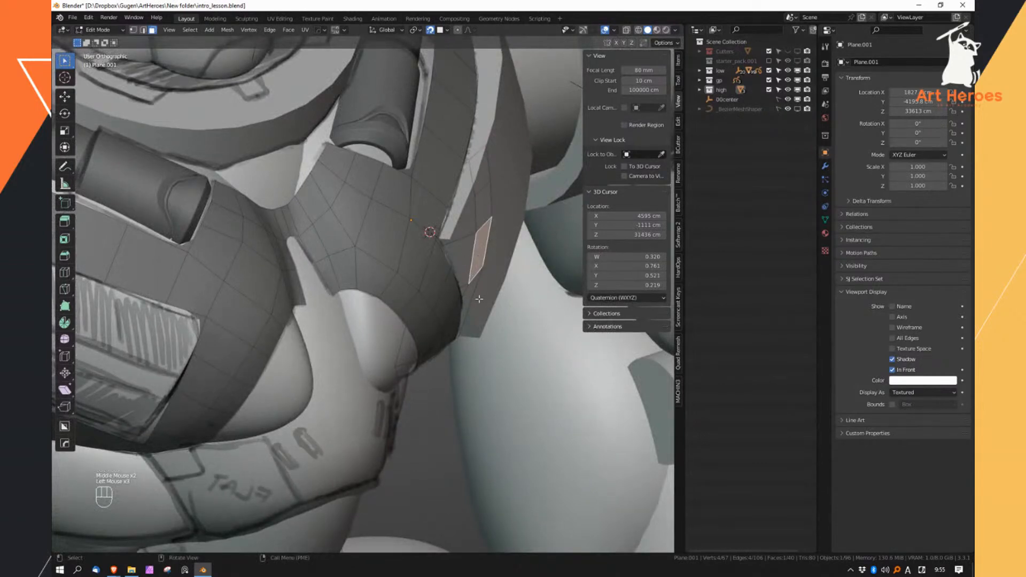
middle_drag(463, 269, 400, 235)
middle_drag(456, 280, 357, 210)
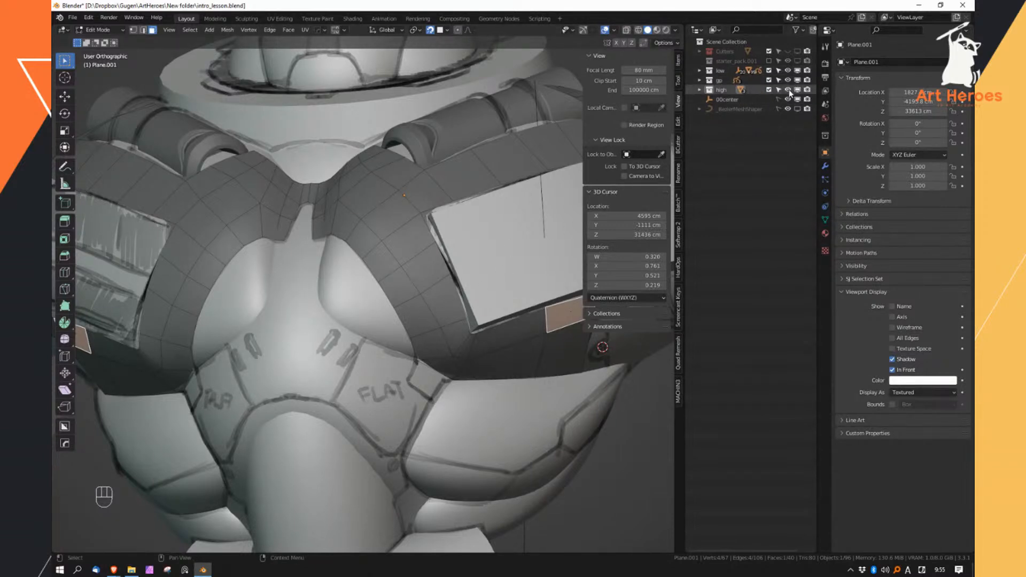
Turn off the panel's In Front display and check how its mesh intersects the chest body
click(892, 370)
middle_drag(455, 319, 681, 101)
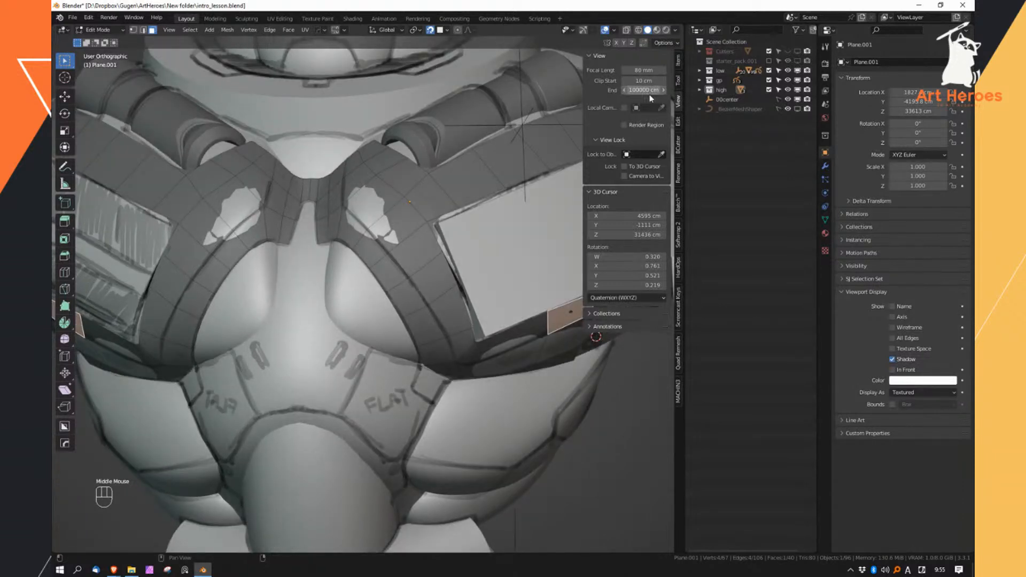
middle_drag(402, 248, 440, 287)
right_drag(440, 286, 404, 272)
middle_drag(401, 263, 372, 274)
right_drag(396, 294, 436, 269)
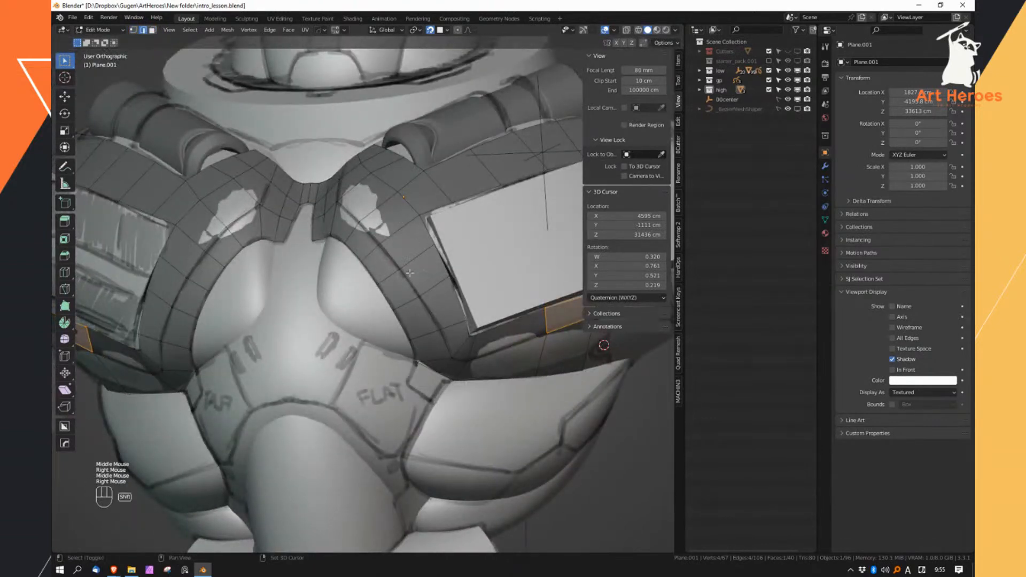
shift+middle_drag(455, 228, 466, 314)
Select two faces of the grey panel in its lower section beneath the chest block and delete them
key(Tab)
ctrl+middle_drag(357, 312, 440, 264)
ctrl+middle_drag(439, 264, 463, 227)
key(Tab)
ctrl+middle_drag(449, 289, 474, 256)
right_drag(474, 256, 396, 266)
right_drag(389, 266, 381, 290)
click(382, 290)
shift+click(257, 292)
key(x)
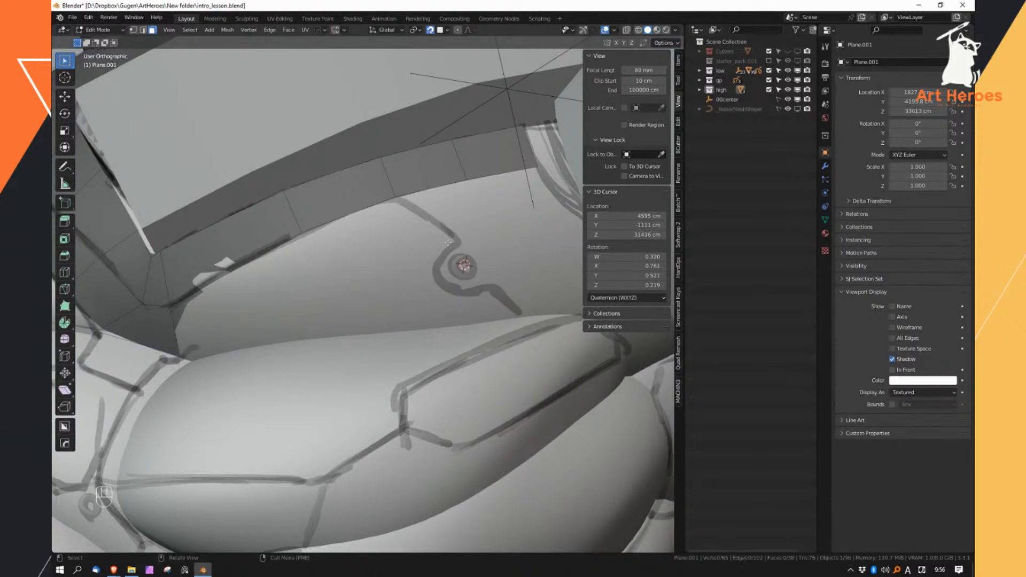
Place the 3D cursor at the centre of the sketched round detail below the panel's lower strip
middle_drag(470, 281, 463, 277)
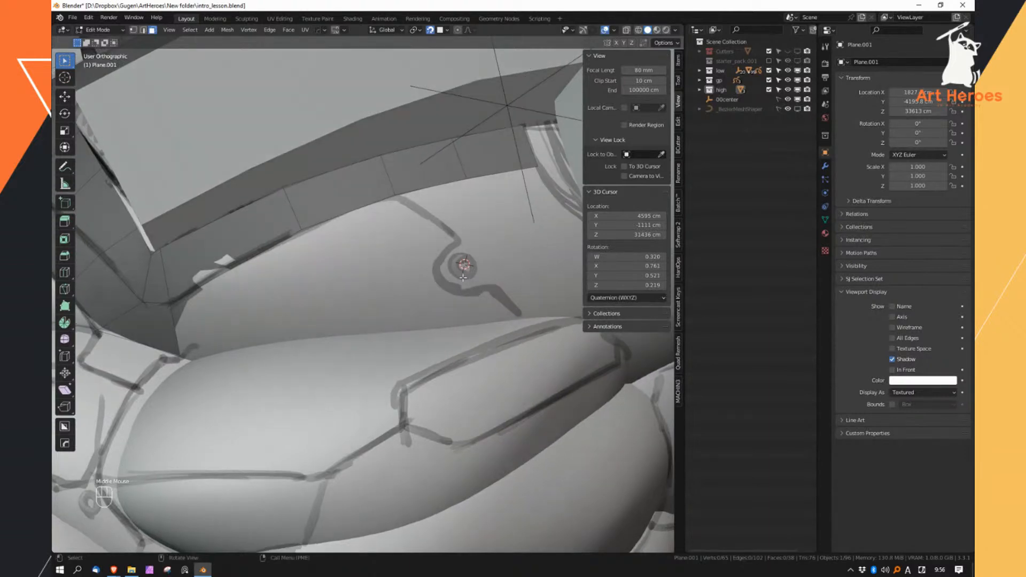
shift+right_click(458, 266)
shift+right_click(463, 267)
Add a cylinder object at the 3D cursor over the sketched round detail and delete it
key(Tab)
key(shift+a)
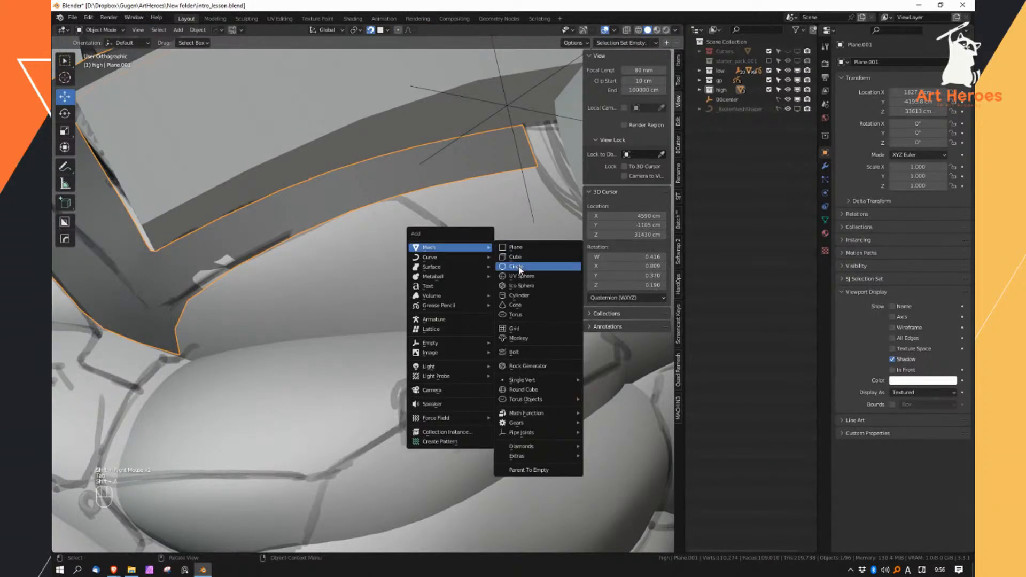
click(525, 295)
mouse_move(470, 272)
middle_down()
mouse_move(480, 283)
mouse_move(474, 263)
middle_up()
ctrl+middle_drag(474, 267, 469, 332)
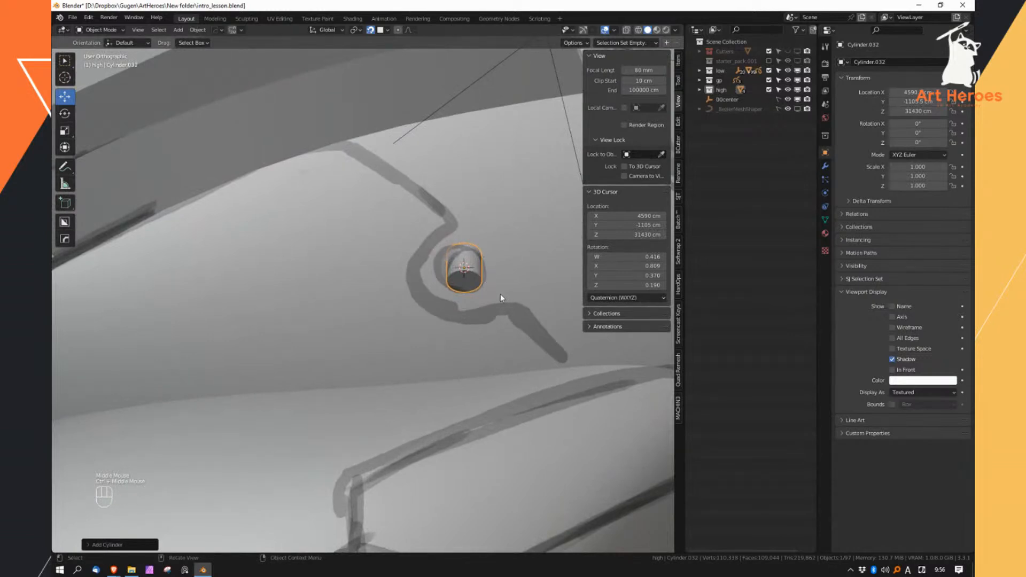
key(x)
click(470, 279)
Reopen the grey chest panel's mesh and add a circle to it at the 3D cursor
click(364, 123)
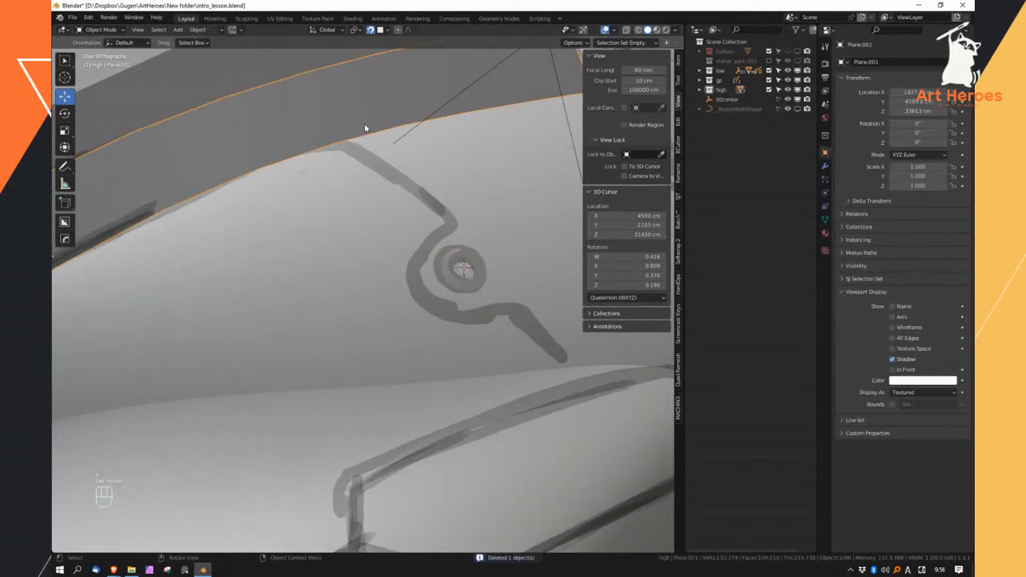
key(Tab)
ctrl+middle_drag(454, 263, 459, 264)
key(a)
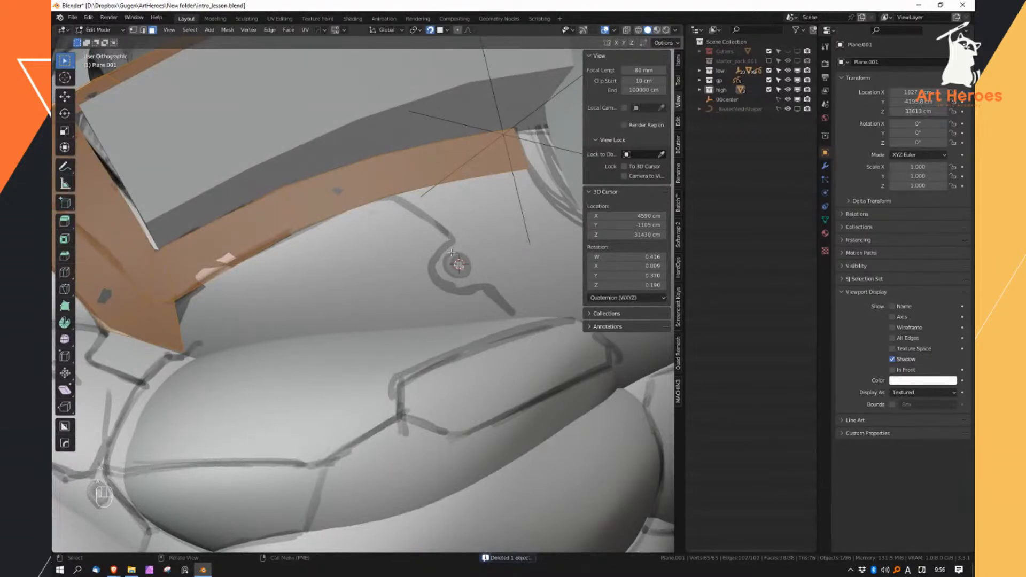
key(shift)
key(shift+a)
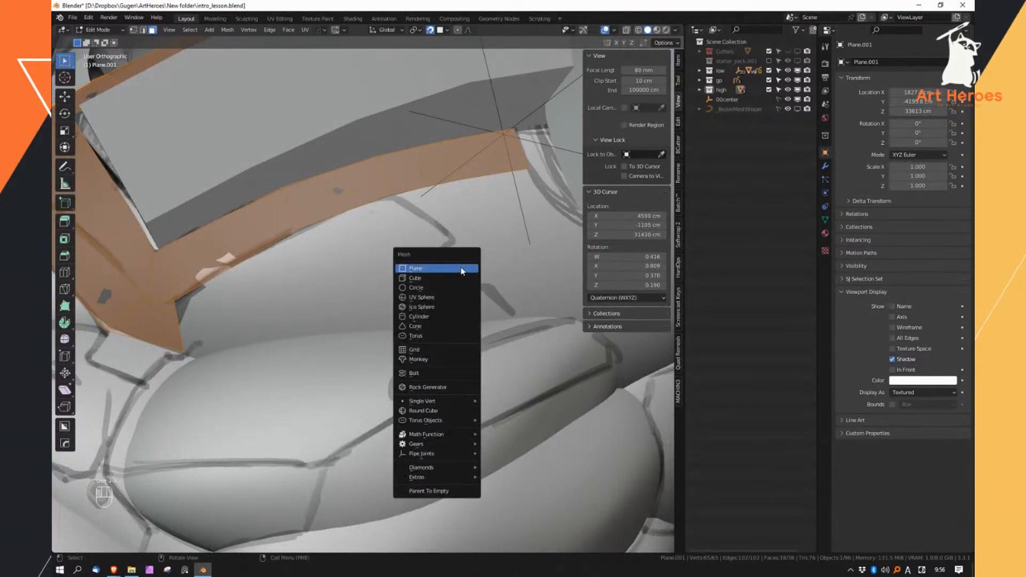
click(438, 288)
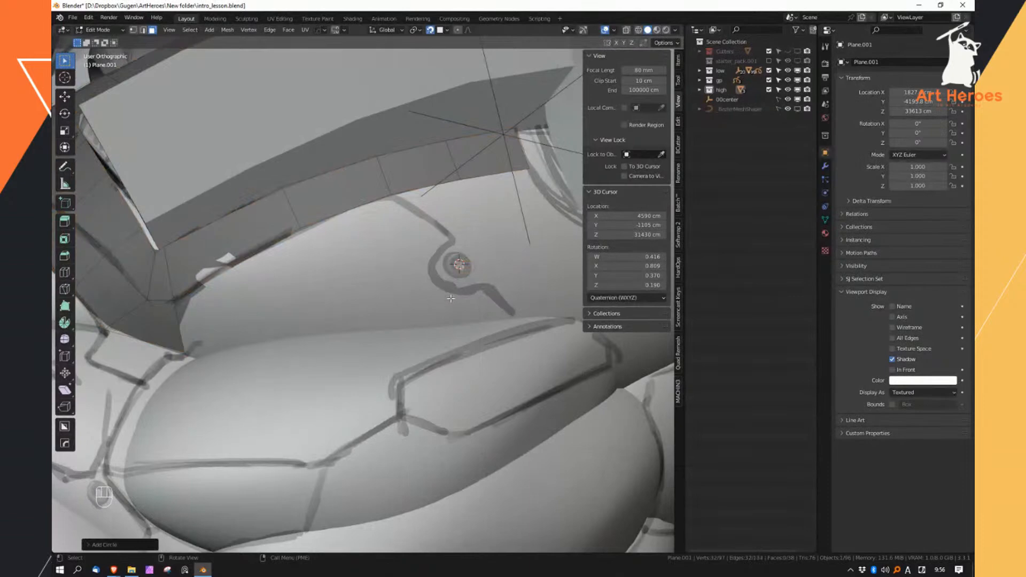
Set the new circle's vertex count to 6
mouse_move(471, 275)
middle_down()
mouse_move(450, 278)
mouse_move(470, 271)
mouse_move(471, 317)
mouse_move(451, 259)
mouse_move(460, 291)
middle_up()
key(super)
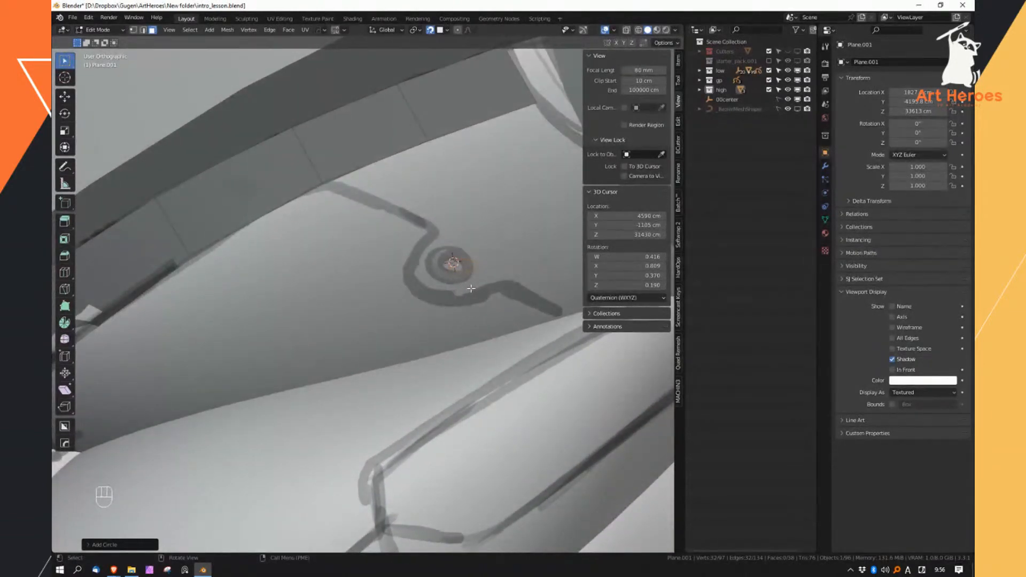
key(space)
click(567, 298)
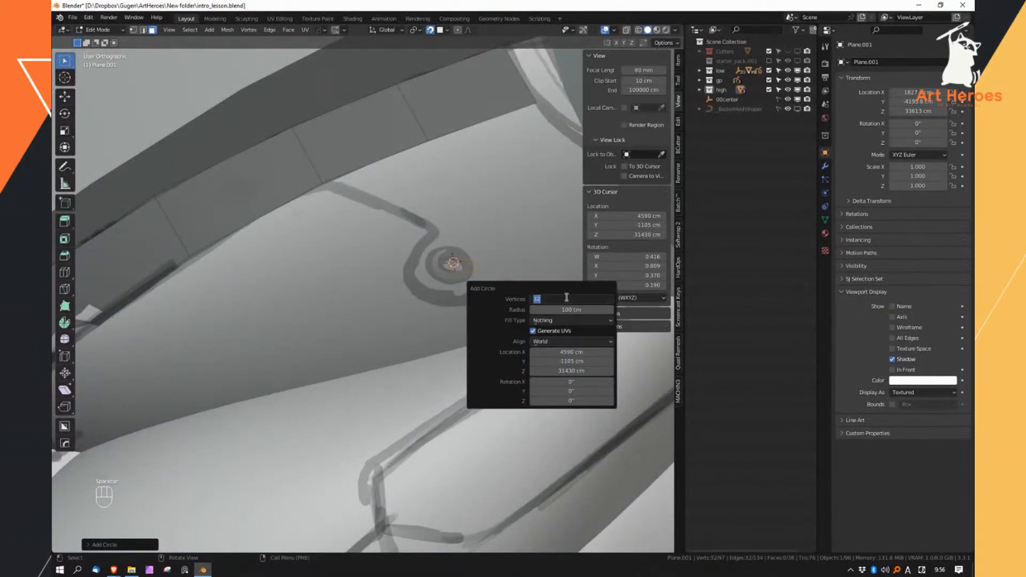
text(6)
key(Return)
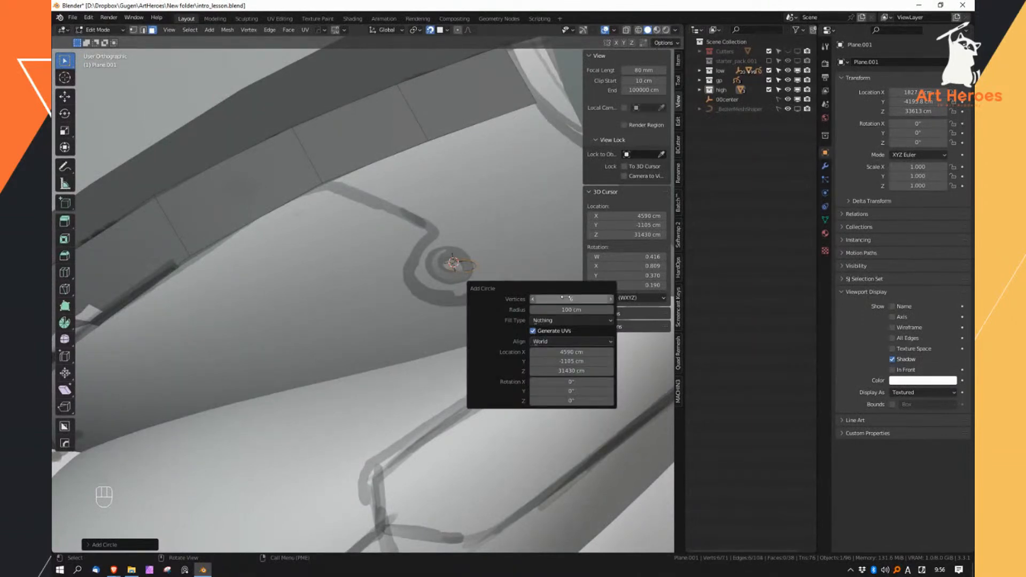
Rotate the six-vertex circle from two views to follow the body surface and scale it toward the sketched round detail
middle_drag(459, 289, 481, 267)
key(r)
click(524, 221)
middle_drag(524, 221, 535, 278)
key(r)
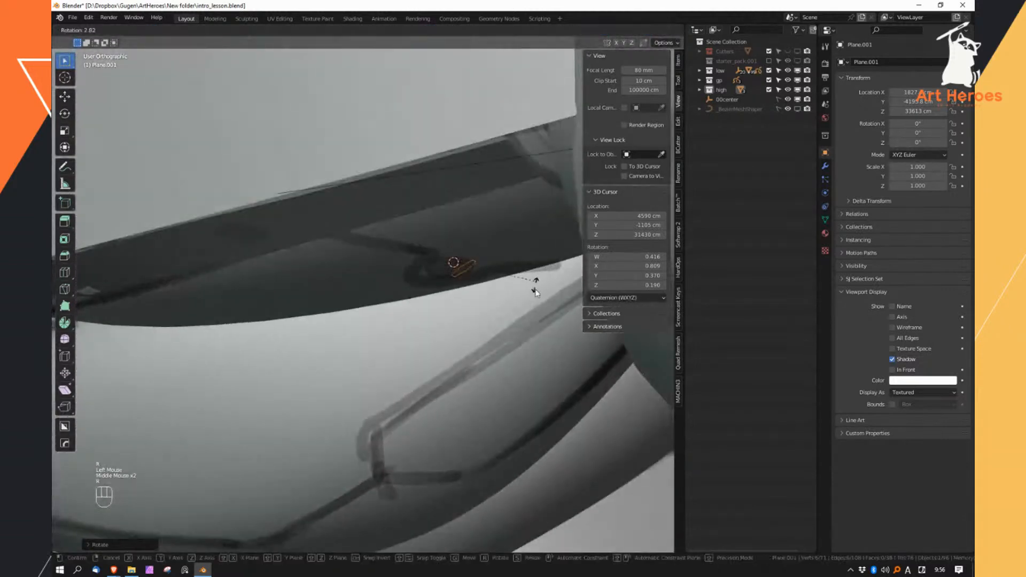
click(533, 343)
middle_drag(533, 344, 541, 257)
key(s)
click(600, 225)
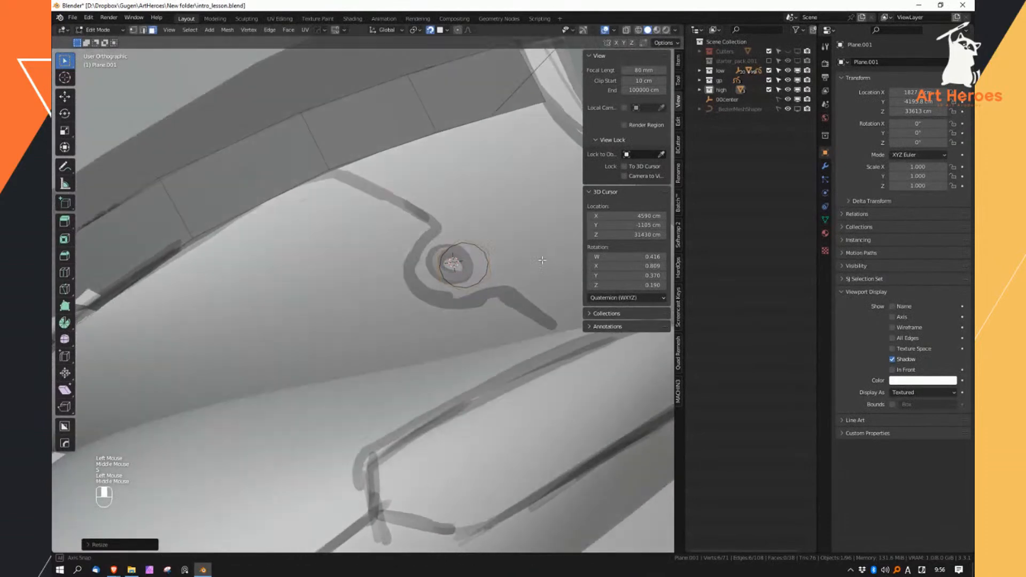
Rotate and move the six-vertex circle from several views until it lies along the body surface at the sketched round detail
key(r)
click(546, 200)
key(g)
click(528, 194)
key(r)
click(529, 201)
middle_drag(529, 208, 581, 245)
key(r)
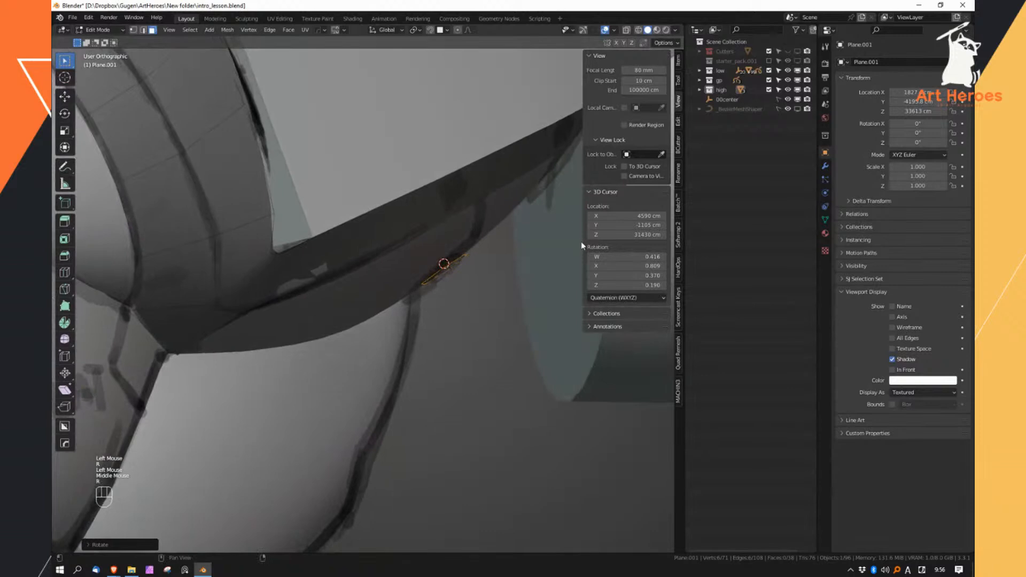
key(r)
click(506, 263)
key(g)
click(505, 261)
Scale the circle out to the sketched outline around the round detail and extrude it inward into a hexagonal ring of faces
middle_drag(505, 262, 508, 237)
key(s)
click(537, 247)
key(g)
shift+click(504, 237)
key(e)
key(Escape)
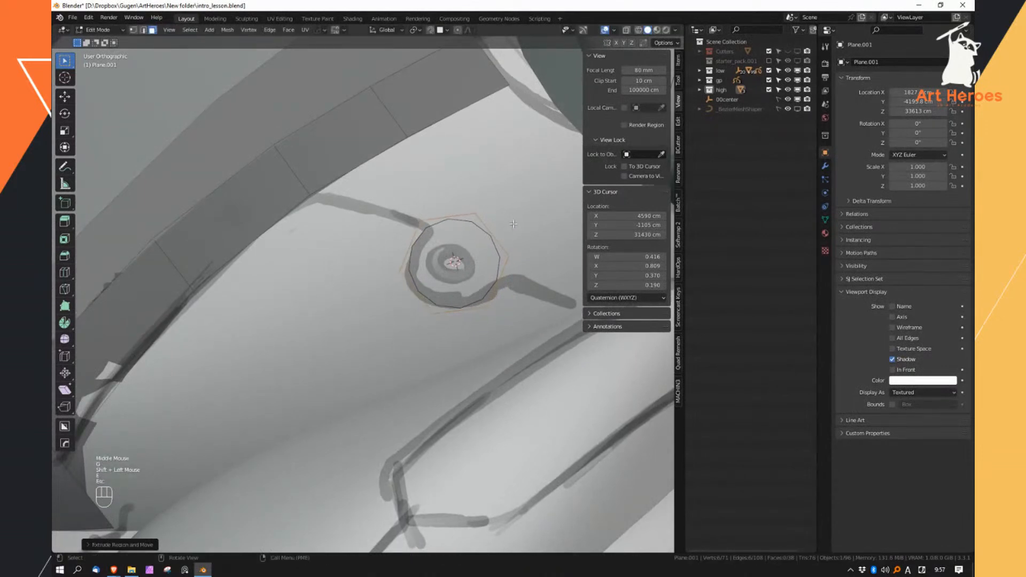
right_click(501, 233)
key(s)
click(507, 230)
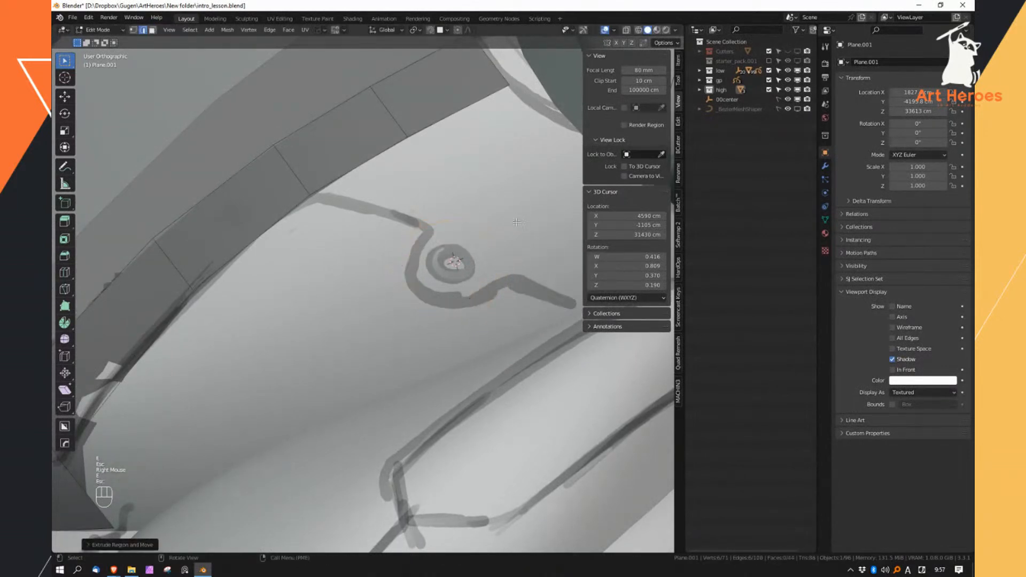
Select the whole linked ring in see-through display and recalculate its normals
key(z)
right_click(472, 242)
right_drag(568, 234, 568, 236)
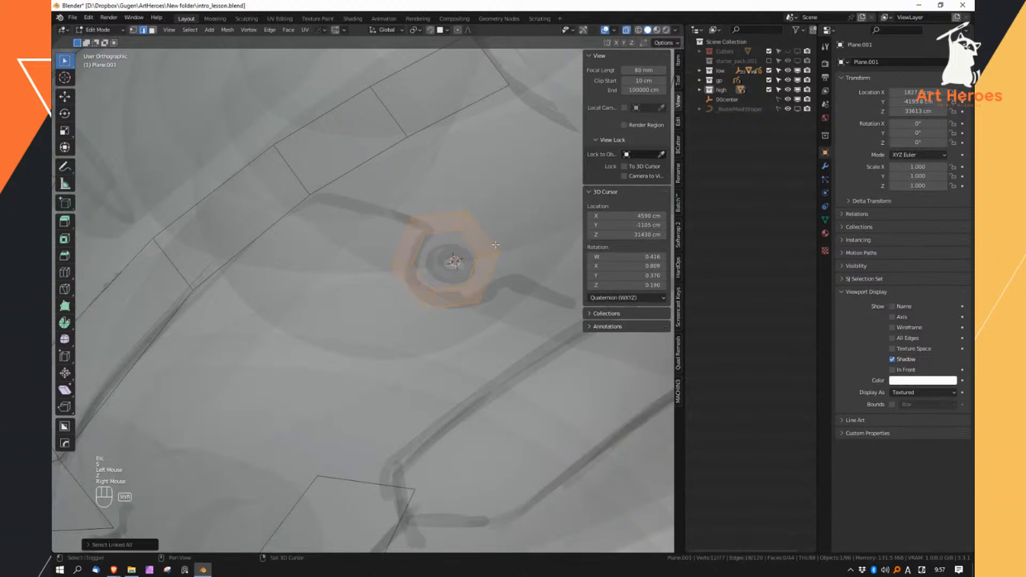
key(shift+n)
key(z)
middle_drag(495, 245, 488, 251)
Position the ring around the round detail and scale its selected edge loop to fit the sketch
key(g)
ctrl+click(492, 247)
alt+click(508, 236)
key(s)
click(503, 244)
key(g)
ctrl+click(501, 243)
mouse_move(495, 250)
ctrl+middle_down()
mouse_move(470, 248)
mouse_move(477, 237)
mouse_move(497, 243)
ctrl+middle_up()
Fill a face between the ring's upper edge and the panel strip's lower edge
click(497, 242)
shift+click(474, 161)
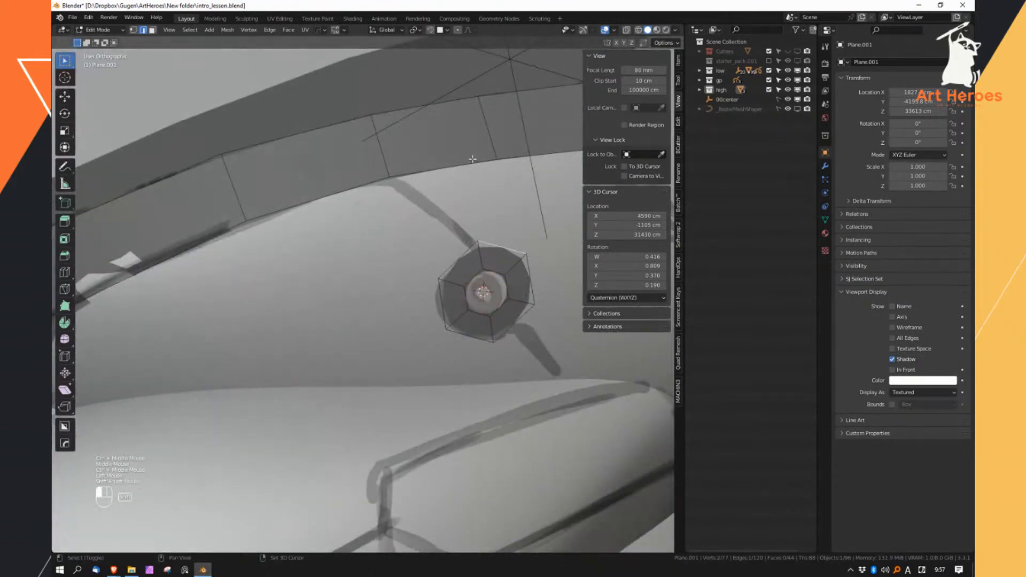
key(f)
Move the ring's two upper corner vertices apart to shape the neck connecting it to the panel strip
right_drag(486, 238, 478, 237)
click(476, 242)
key(g)
click(468, 246)
click(524, 253)
key(g)
click(527, 251)
shift+middle_drag(526, 250, 493, 263)
ctrl+middle_drag(492, 263, 501, 259)
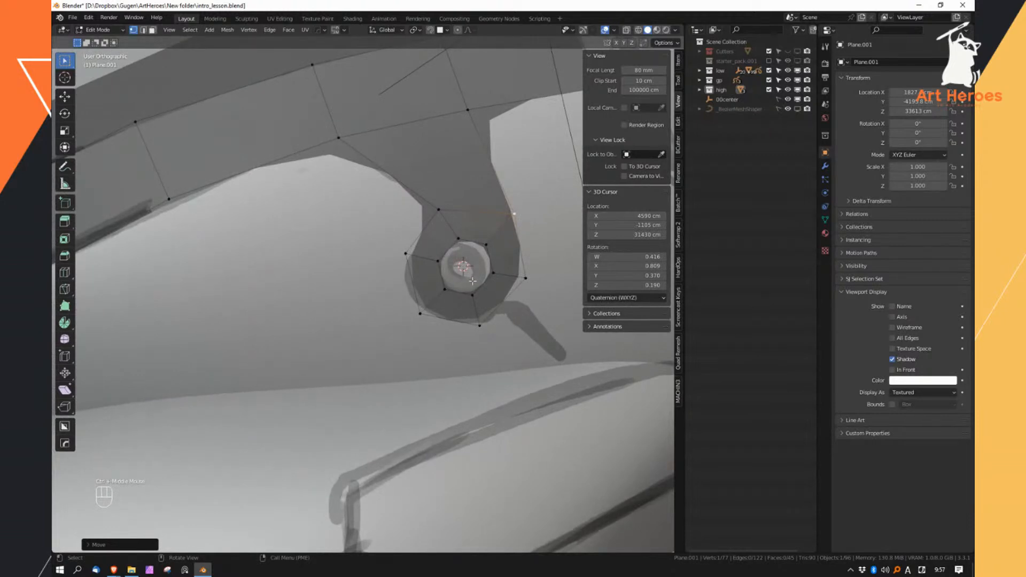
shift+middle_drag(469, 292, 427, 248)
right_drag(427, 248, 427, 236)
middle_drag(427, 237, 451, 228)
shift+middle_drag(452, 227, 386, 238)
key(a)
key(alt+z)
key(a)
key(a)
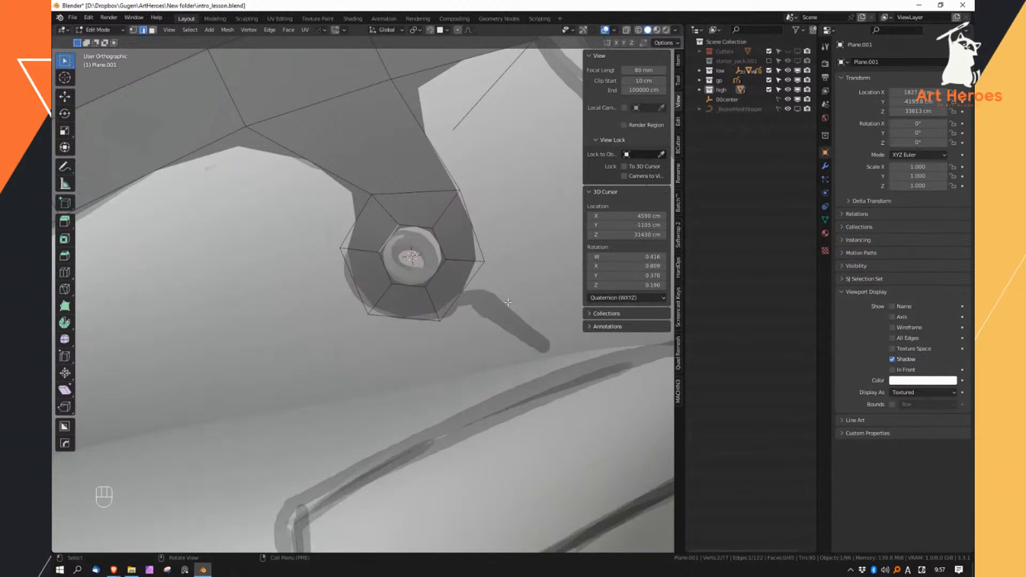
Move the ring's outer side vertex down toward the sketched line that leaves the round detail
shift+middle_drag(509, 302, 457, 322)
right_drag(457, 322, 440, 313)
click(435, 280)
key(g)
click(434, 304)
mouse_move(434, 305)
ctrl+middle_down()
mouse_move(438, 280)
mouse_move(432, 296)
ctrl+middle_up()
right_drag(429, 315, 422, 291)
Extrude new faces from the panel's lower inner corner toward the ring and align their vertices with the chest's lower edge
shift+middle_drag(383, 297, 472, 233)
right_drag(471, 234, 394, 250)
middle_drag(430, 247, 446, 290)
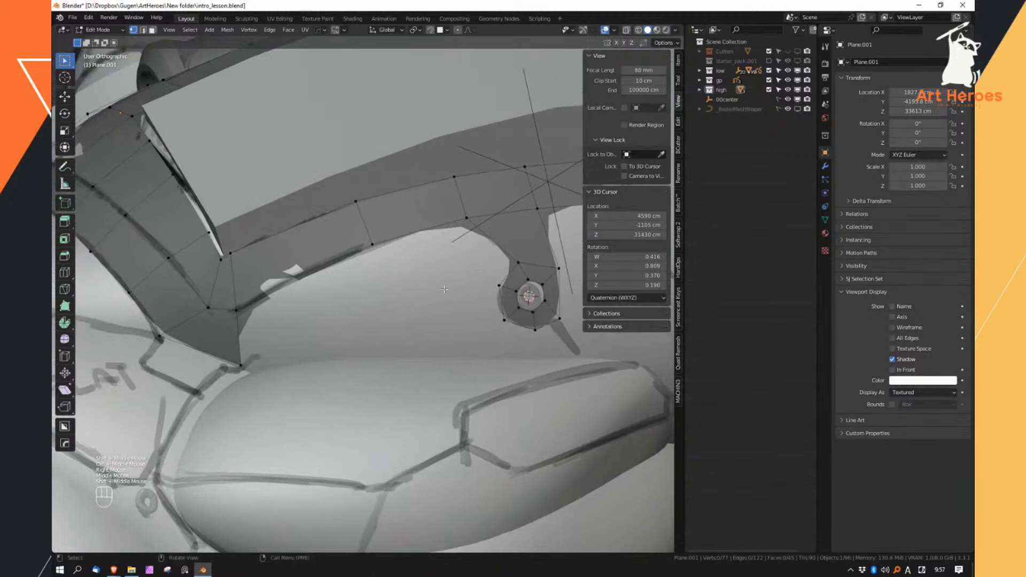
click(244, 306)
ctrl+click(391, 354)
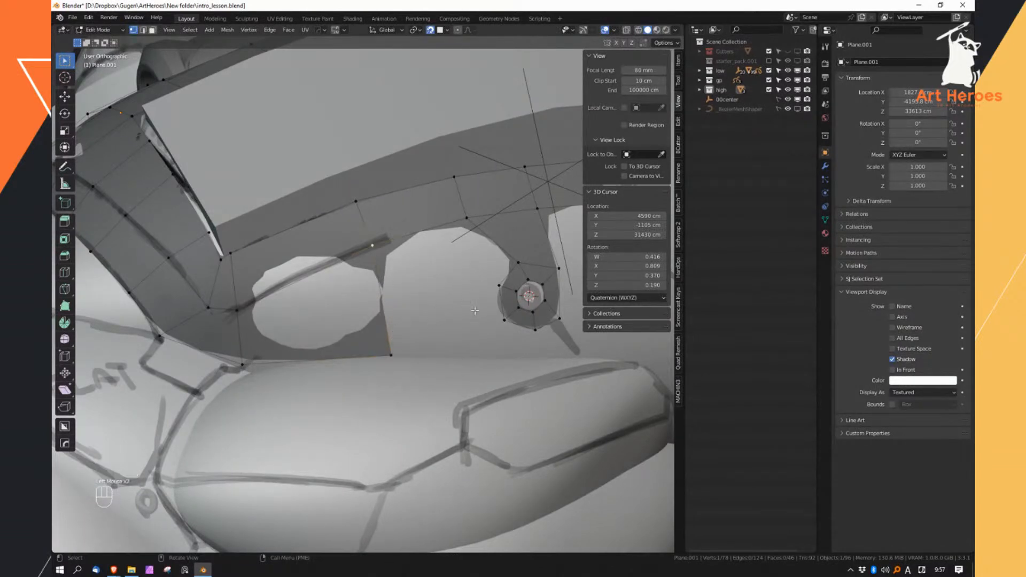
ctrl+click(484, 332)
middle_drag(454, 334, 458, 342)
key(g)
shift+click(471, 359)
click(244, 346)
key(g)
click(246, 351)
ctrl+middle_drag(399, 344, 394, 377)
middle_drag(394, 376, 419, 353)
Add a centred loop cut through the newly extended lower faces of the panel
middle_drag(420, 353, 377, 357)
shift+middle_drag(498, 359, 439, 321)
key(ctrl+r)
click(398, 339)
key(Escape)
Extrude another vertex near the ring and reposition the neighbouring vertices to follow the chest's underside
click(445, 353)
ctrl+click(316, 366)
middle_drag(319, 367, 393, 354)
key(g)
shift+click(359, 365)
click(400, 353)
key(g)
click(413, 363)
click(449, 345)
key(g)
click(453, 354)
middle_drag(455, 356, 605, 376)
middle_drag(606, 375, 608, 364)
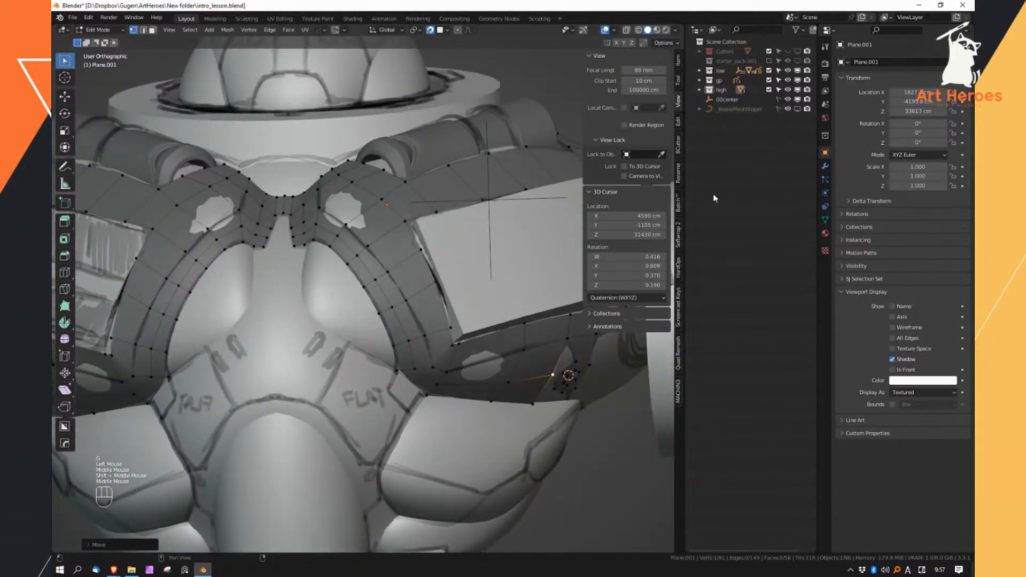
Show the panel's modifiers and reposition a vertex near the panel's lower inner corner
click(826, 166)
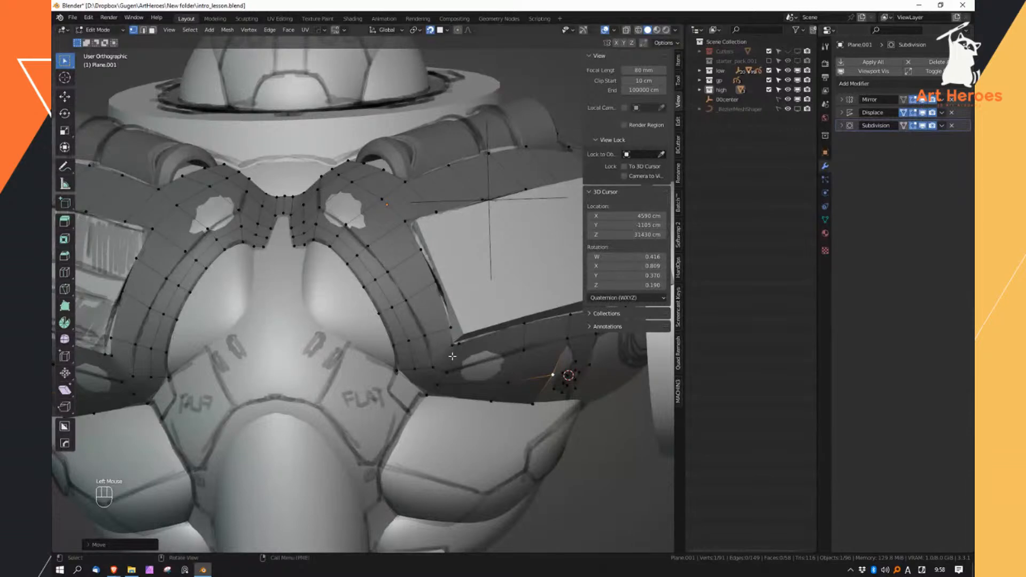
middle_drag(453, 362, 470, 371)
middle_drag(422, 340, 421, 362)
click(421, 363)
ctrl+click(324, 216)
middle_drag(395, 316, 413, 364)
ctrl+middle_drag(412, 364, 374, 321)
key(g)
shift+click(411, 307)
Adjust two more vertices around the panel's lower inner corner to match the body surface
shift+middle_drag(332, 230, 369, 289)
click(378, 272)
key(g)
shift+click(370, 274)
click(349, 285)
key(g)
shift+click(350, 286)
shift+middle_drag(513, 353, 491, 315)
Move the vertex beside the ring into place and fill the faces joining the extended strip to the ring
middle_drag(524, 315, 462, 306)
shift+middle_drag(555, 297, 446, 283)
click(436, 302)
key(g)
click(423, 308)
right_drag(447, 291, 456, 266)
click(461, 255)
key(f)
key(f)
right_drag(492, 314, 414, 319)
Fill faces beneath the ring and place their new corner vertices along the chest's lower edge
click(454, 370)
key(g)
shift+click(456, 369)
click(476, 332)
key(f)
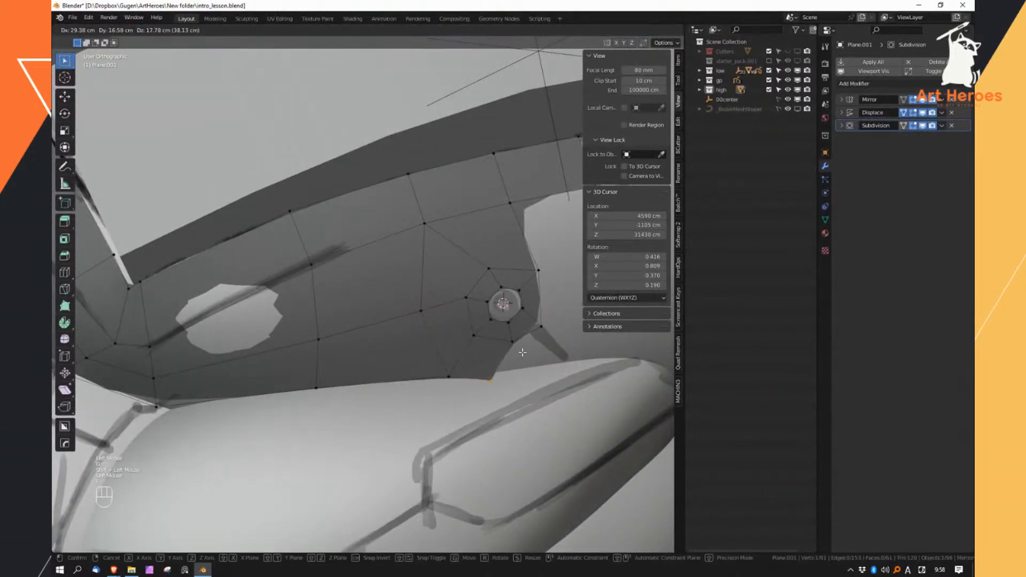
click(546, 342)
click(512, 341)
key(f)
click(572, 357)
ctrl+middle_drag(487, 353, 477, 411)
Slightly reposition two vertices on the panel strip above the ring to even out the topology
middle_drag(471, 391, 441, 345)
shift+middle_drag(441, 344, 477, 321)
shift+middle_drag(520, 286, 418, 304)
ctrl+middle_drag(417, 304, 485, 382)
click(452, 292)
key(g)
shift+click(453, 290)
click(511, 276)
key(g)
shift+click(510, 273)
Fill the open area between the ring's outer side and the panel strip with faces and adjust the outer corner vertex
middle_drag(485, 382, 463, 327)
click(459, 333)
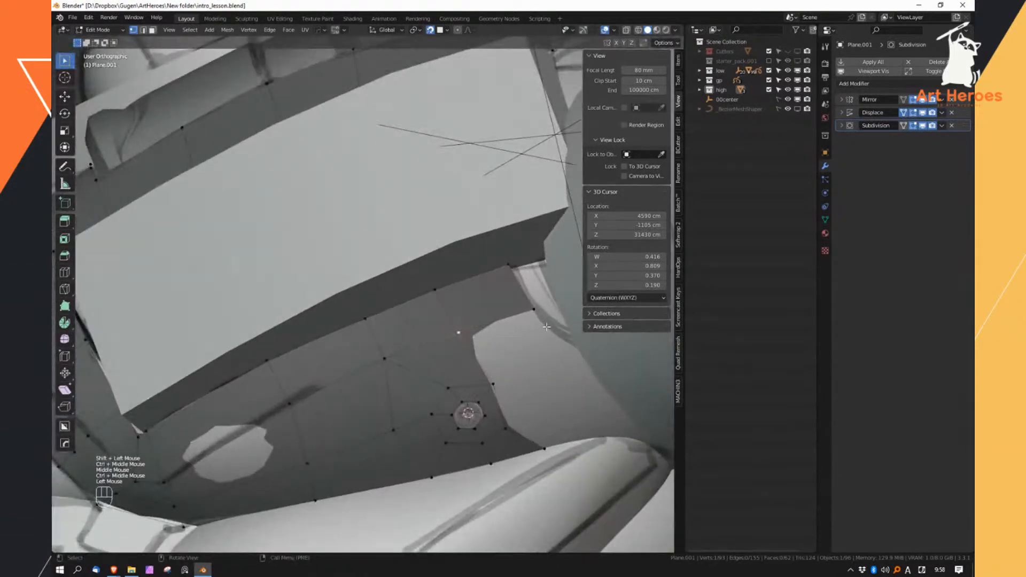
key(f)
click(529, 356)
click(503, 383)
shift+middle_drag(502, 382, 502, 316)
key(f)
click(523, 277)
middle_drag(522, 277, 437, 317)
key(g)
click(521, 256)
Leave mesh editing, isolate the panel in local view to inspect its shape, and reopen its mesh
key(Tab)
mouse_move(438, 317)
middle_down()
mouse_move(426, 264)
mouse_move(407, 306)
mouse_move(421, 303)
middle_up()
alt+right_click(408, 306)
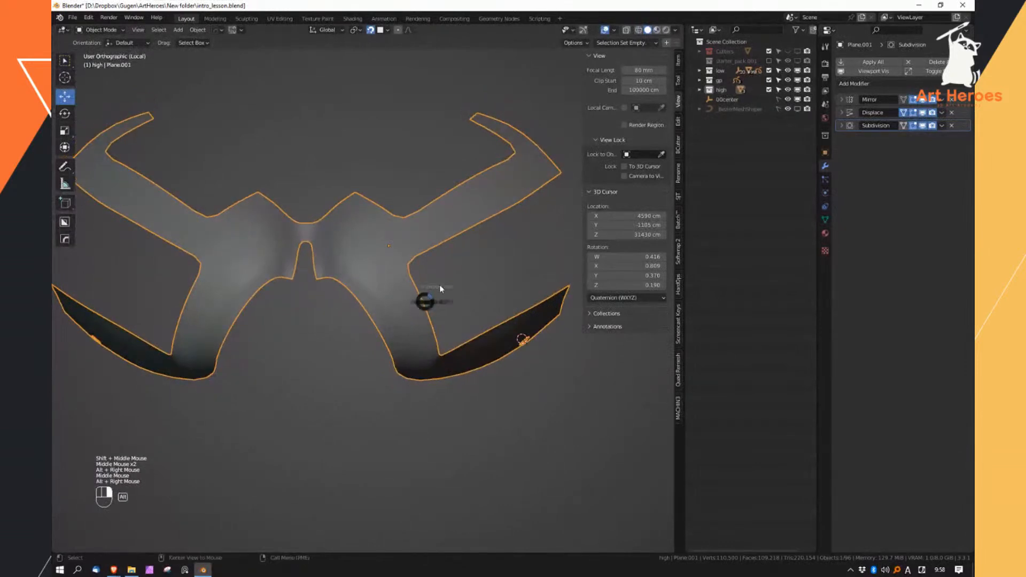
alt+right_click(406, 313)
alt+right_click(444, 278)
key(Tab)
right_click(410, 304)
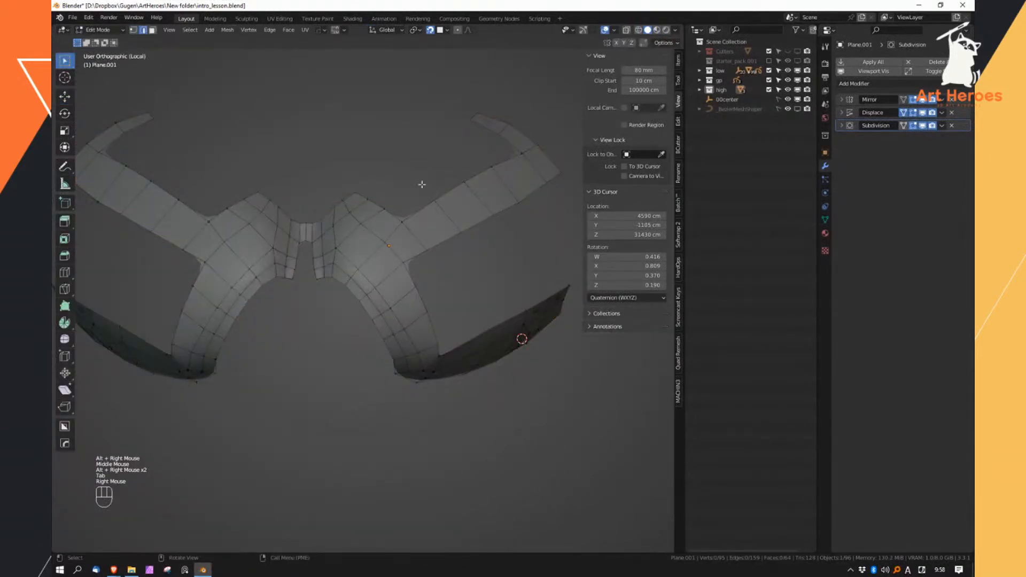
Leave mesh editing, add a Bevel modifier to the chest panel and place it above Subdivision in the stack
middle_drag(425, 181, 359, 290)
key(Tab)
alt+right_click(411, 262)
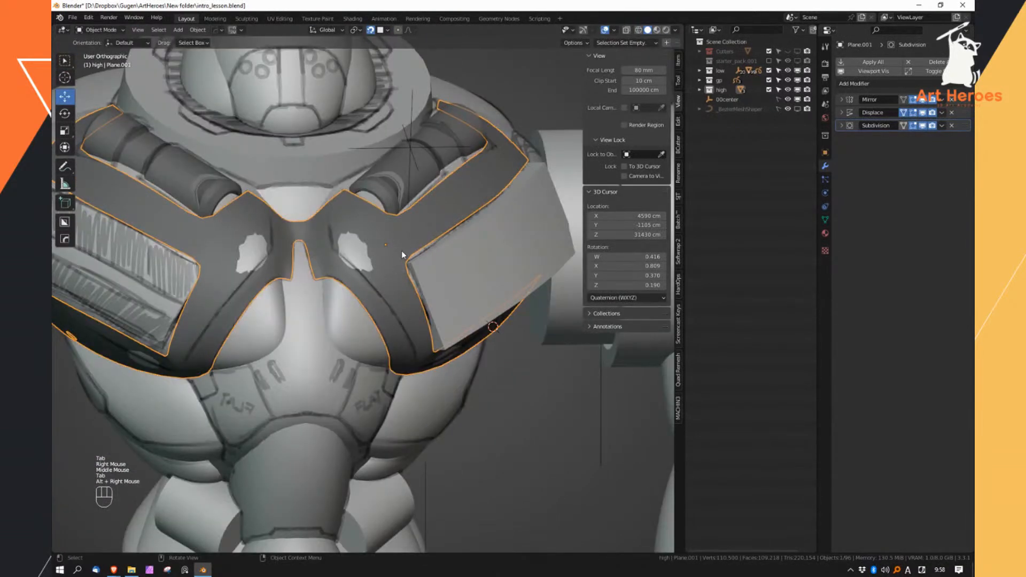
click(855, 85)
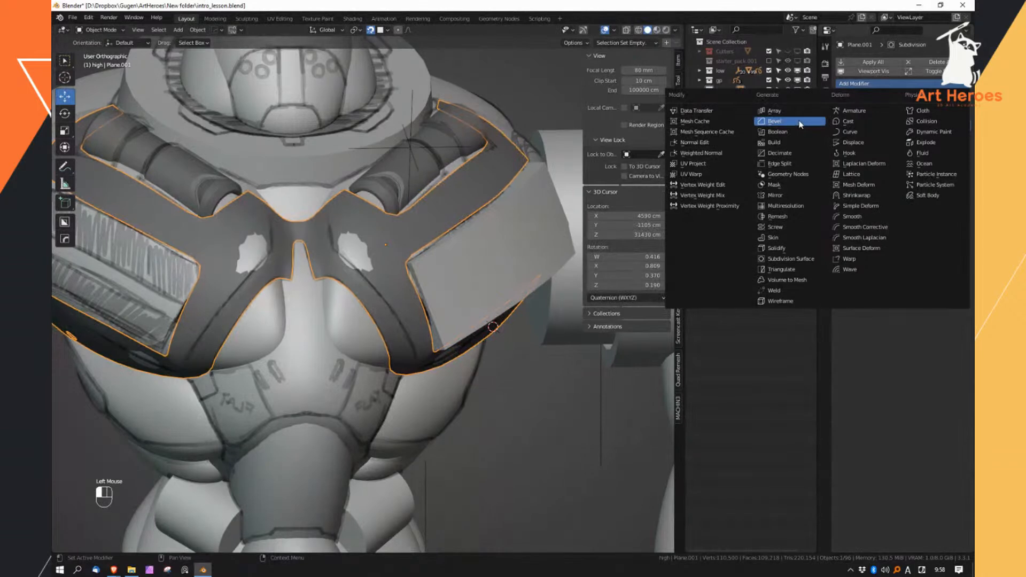
click(782, 122)
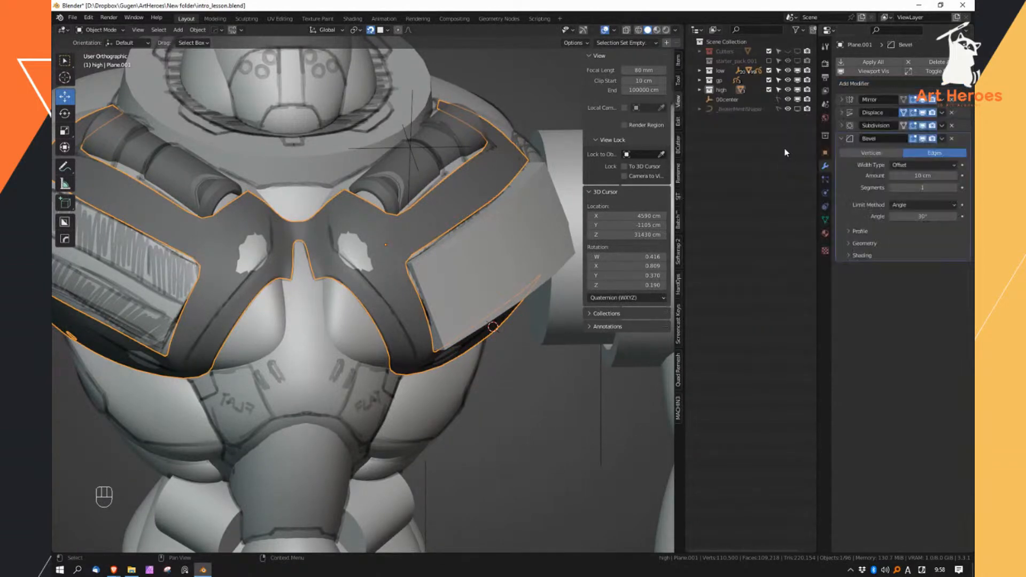
click(842, 139)
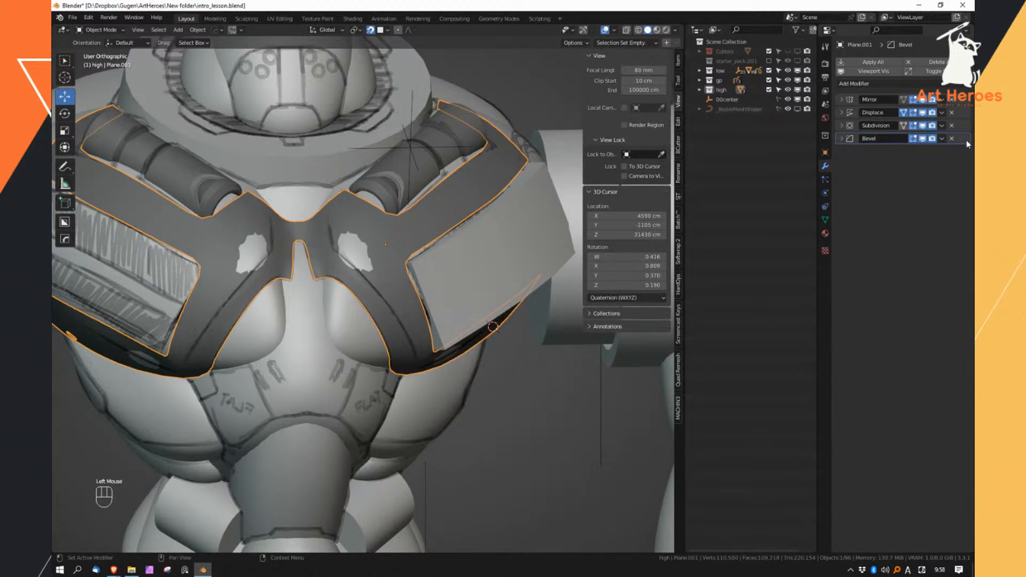
drag(967, 137, 966, 125)
Isolate the panel, expand the Bevel modifier's settings and inspect the modifier's effect on the surface
alt+right_click(425, 291)
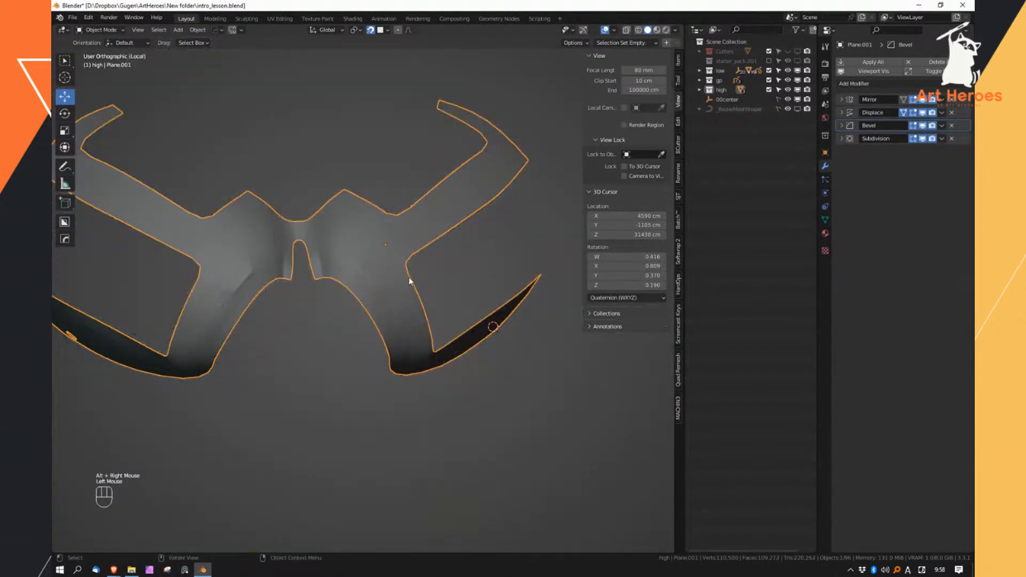
click(842, 125)
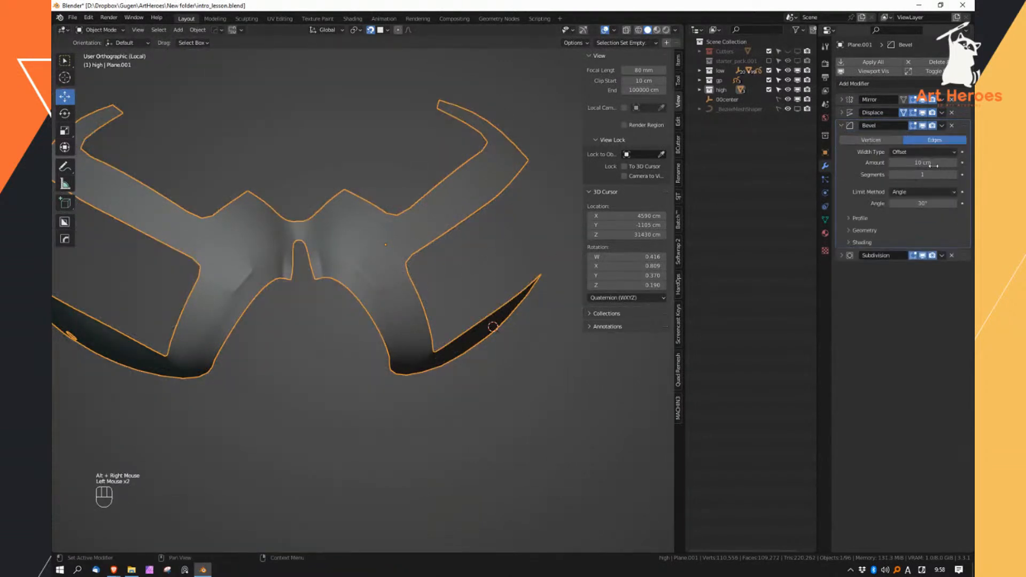
click(920, 199)
ctrl+middle_drag(579, 342, 339, 230)
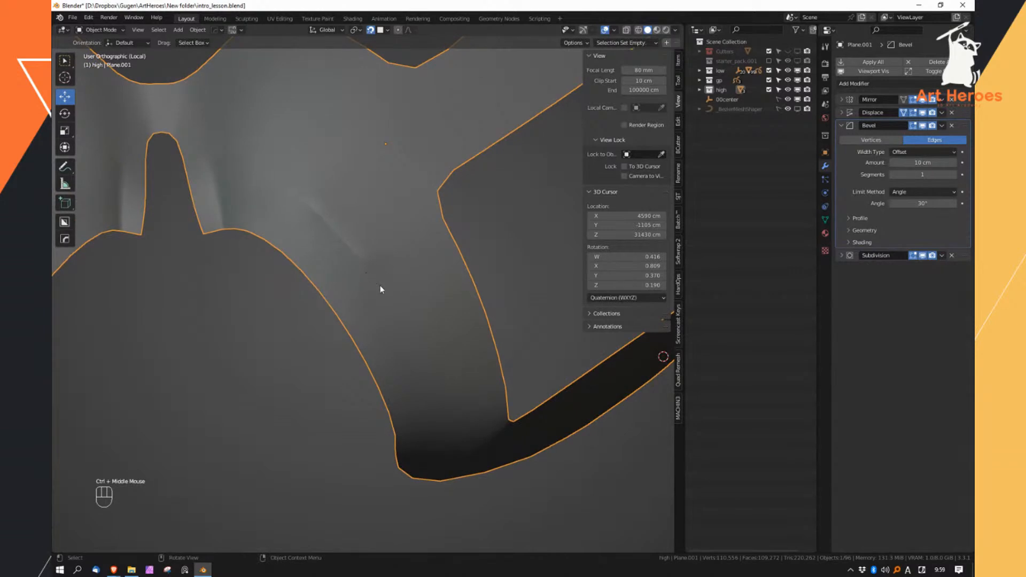
Select the continuous edge line running from the panel's upper notch down past the hole and along the lower strip to its outer end
key(Tab)
right_click(489, 359)
alt+click(384, 284)
shift+middle_drag(385, 284, 434, 339)
ctrl+middle_drag(435, 340, 458, 309)
shift+middle_drag(458, 309, 494, 350)
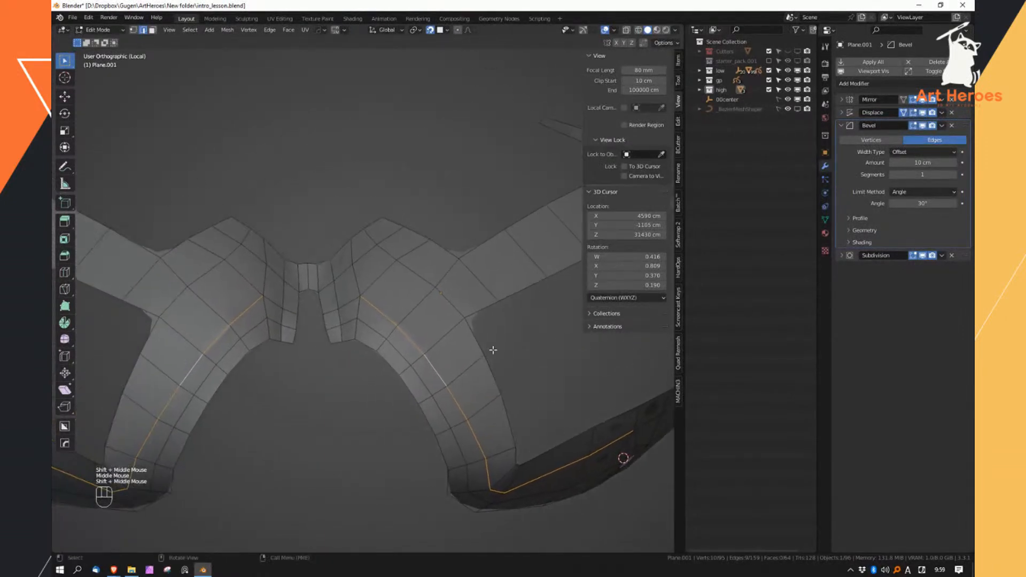
alt+right_drag(477, 298, 502, 273)
middle_drag(501, 273, 522, 294)
ctrl+click(352, 256)
middle_drag(398, 312, 369, 310)
shift+middle_drag(369, 310, 251, 217)
middle_drag(497, 346, 359, 343)
shift+click(464, 357)
shift+click(501, 349)
Examine the selected edge line's course around the chest from the front and side against the sketch
middle_drag(502, 349, 554, 416)
middle_drag(465, 419, 412, 368)
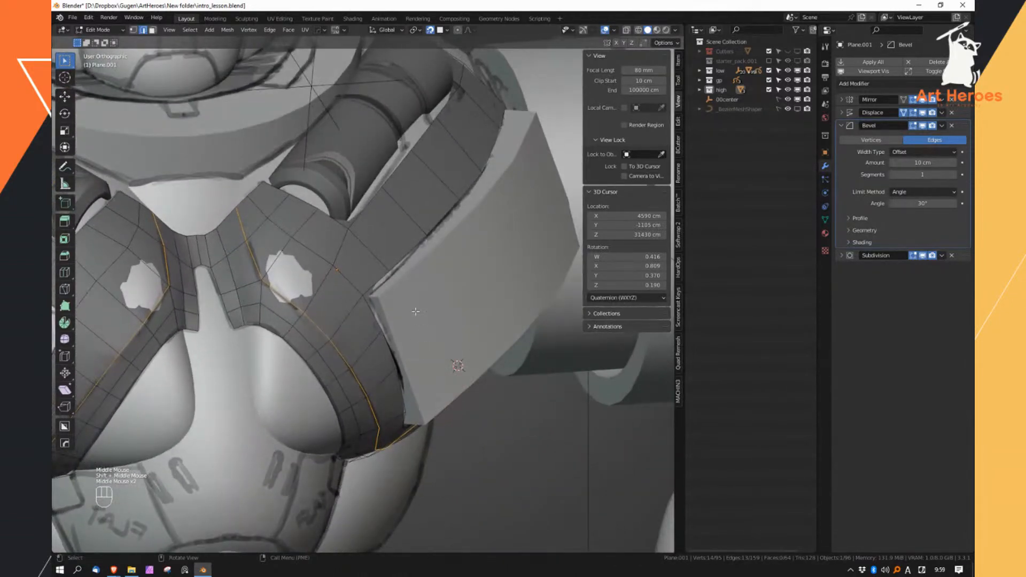
middle_drag(334, 312, 242, 242)
middle_drag(336, 368, 294, 327)
shift+middle_drag(293, 327, 261, 266)
middle_drag(388, 359, 337, 363)
shift+middle_drag(337, 364, 287, 366)
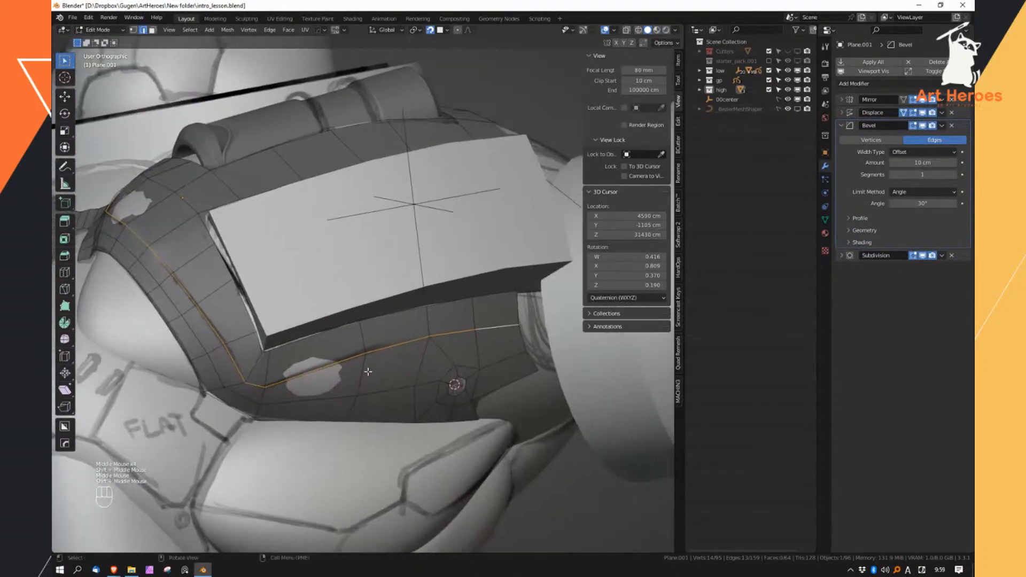
shift+middle_drag(219, 312, 358, 342)
middle_drag(302, 315, 357, 341)
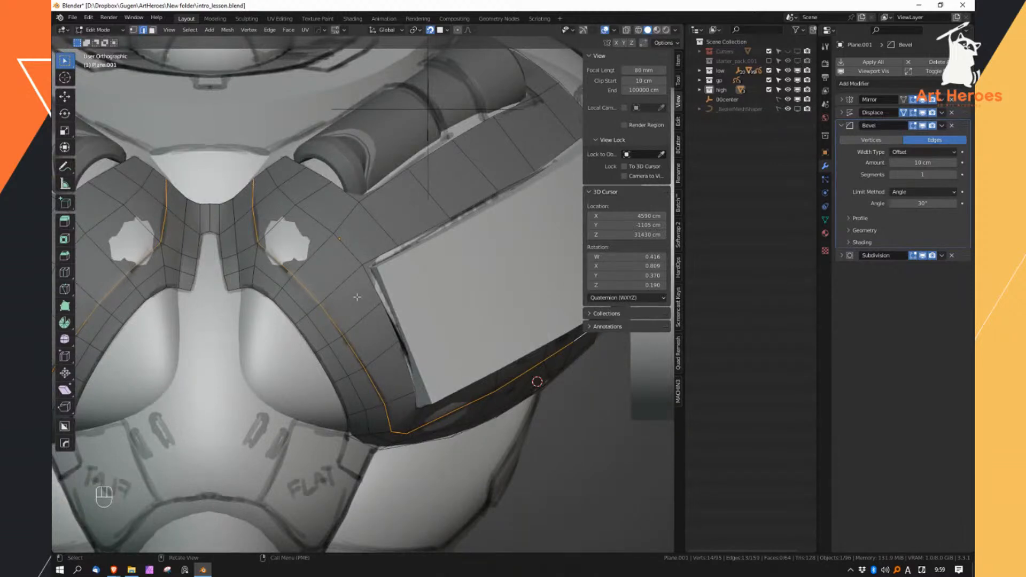
Assign an edge bevel weight of 1 to the selected edge line
right_drag(342, 321, 396, 353)
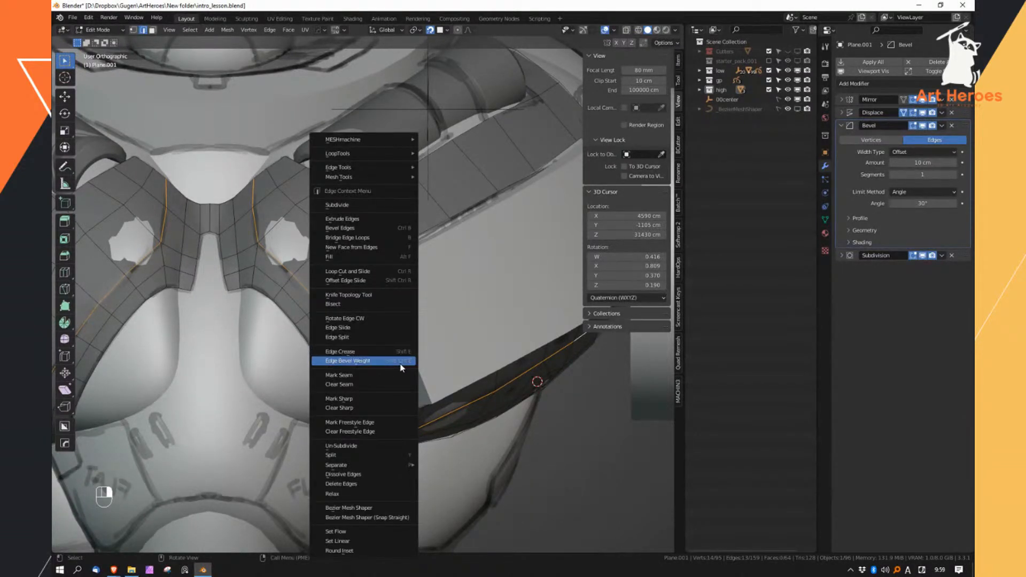
right_drag(370, 269, 430, 305)
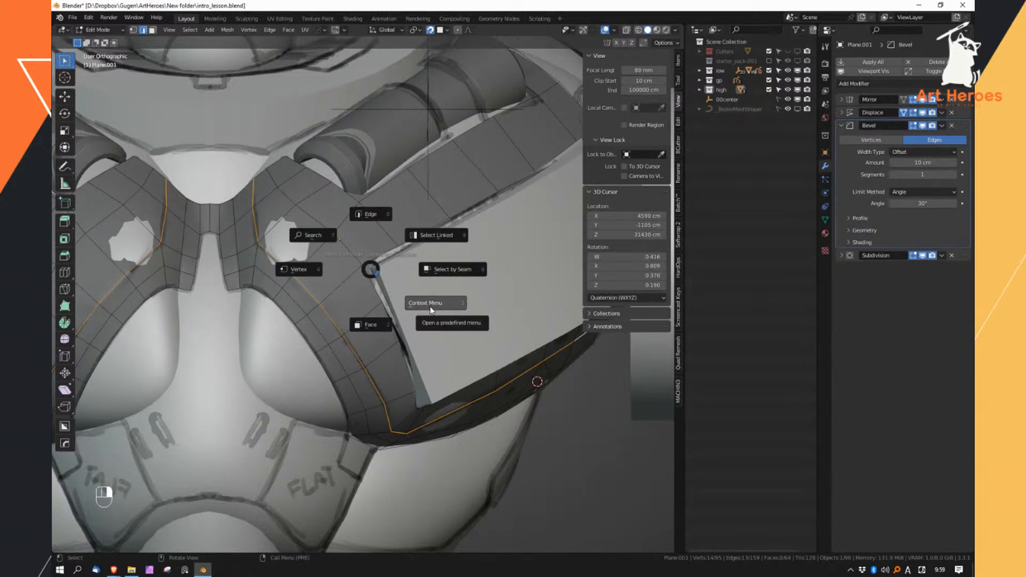
click(430, 306)
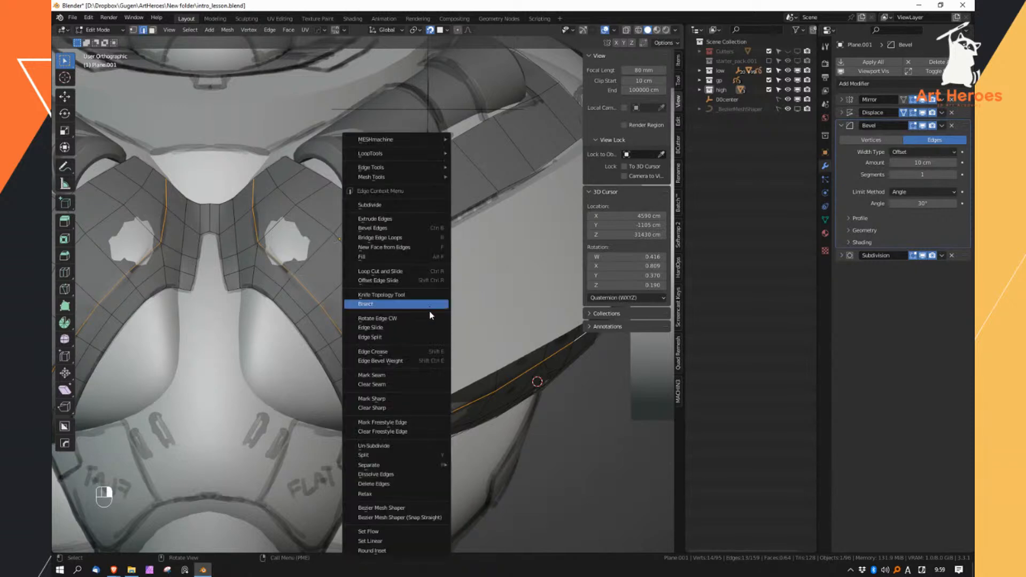
click(388, 361)
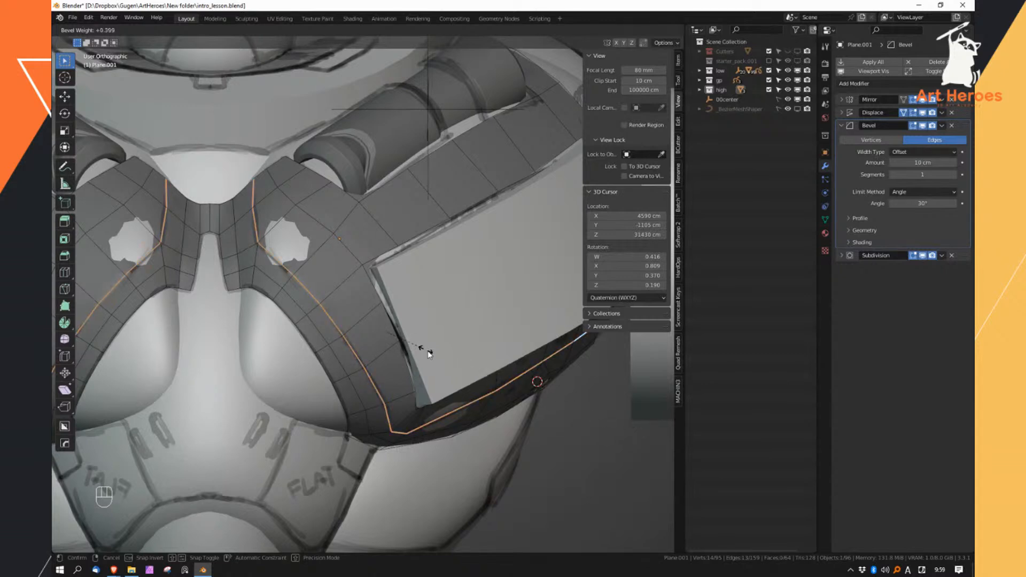
click(598, 412)
middle_drag(548, 393, 497, 394)
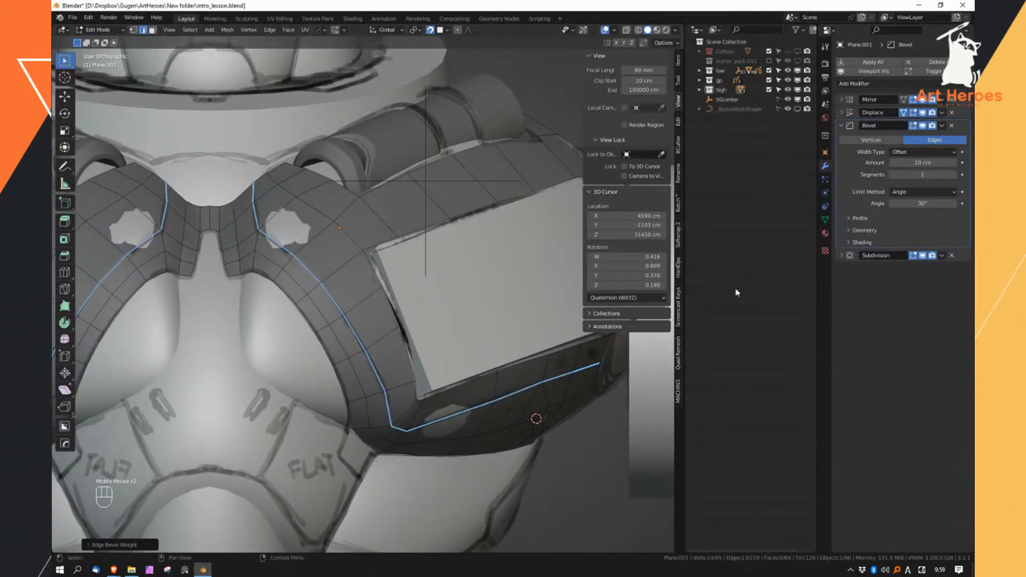
Compare the bevel weight values of individual edges on and off the marked line in the item properties
click(678, 65)
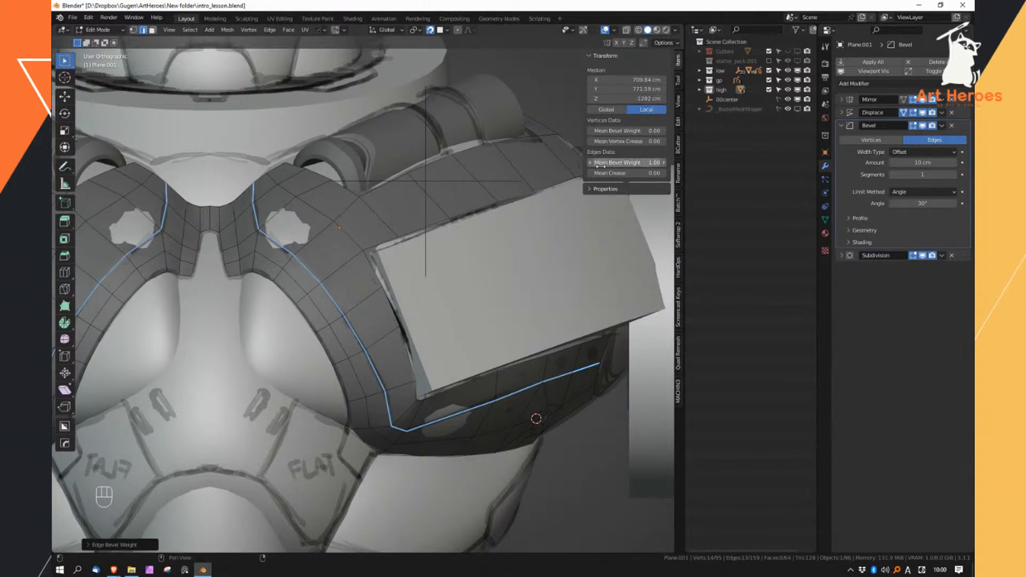
click(351, 319)
click(345, 302)
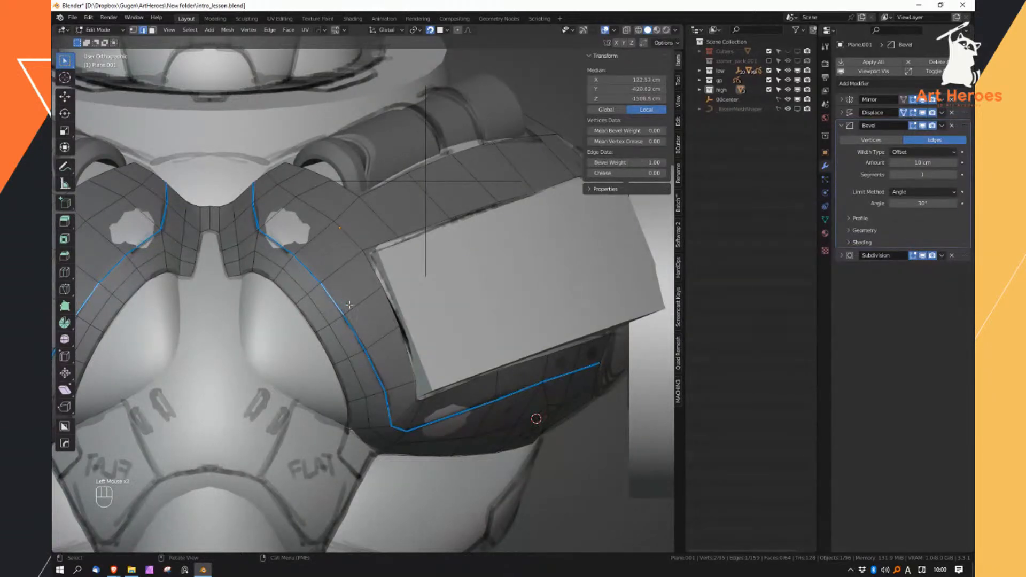
click(337, 273)
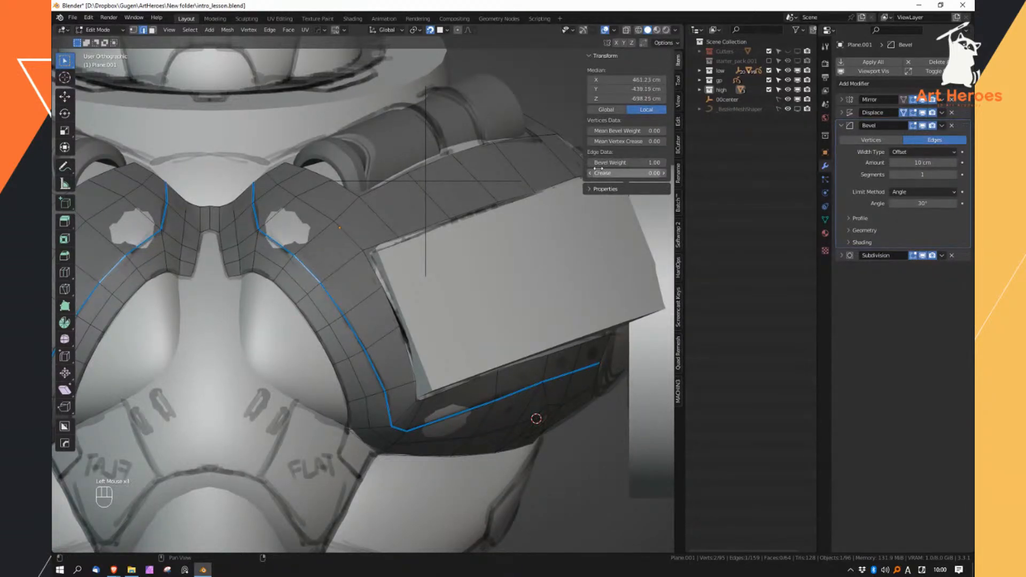
drag(653, 162, 665, 166)
click(350, 239)
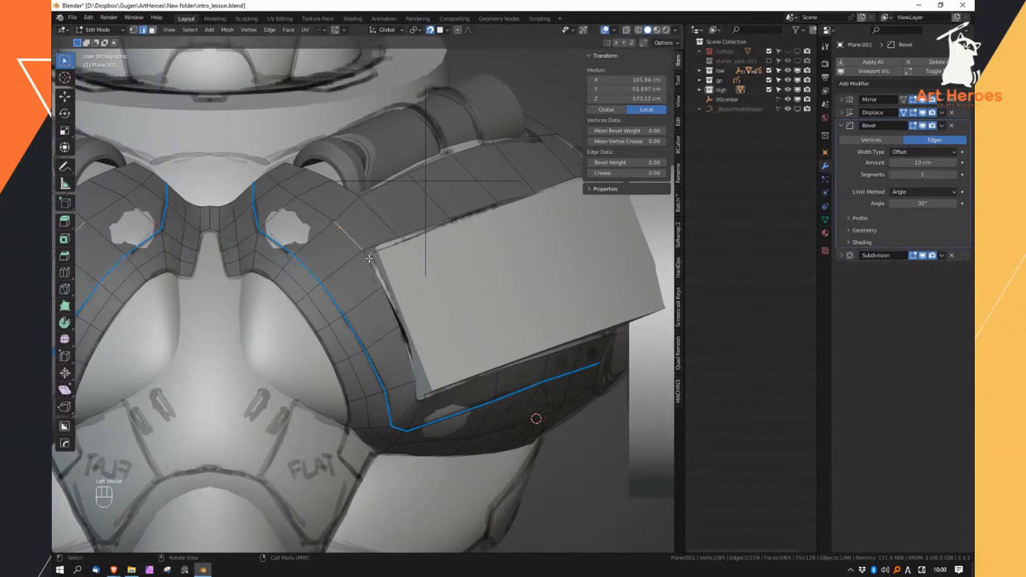
middle_drag(366, 253, 363, 262)
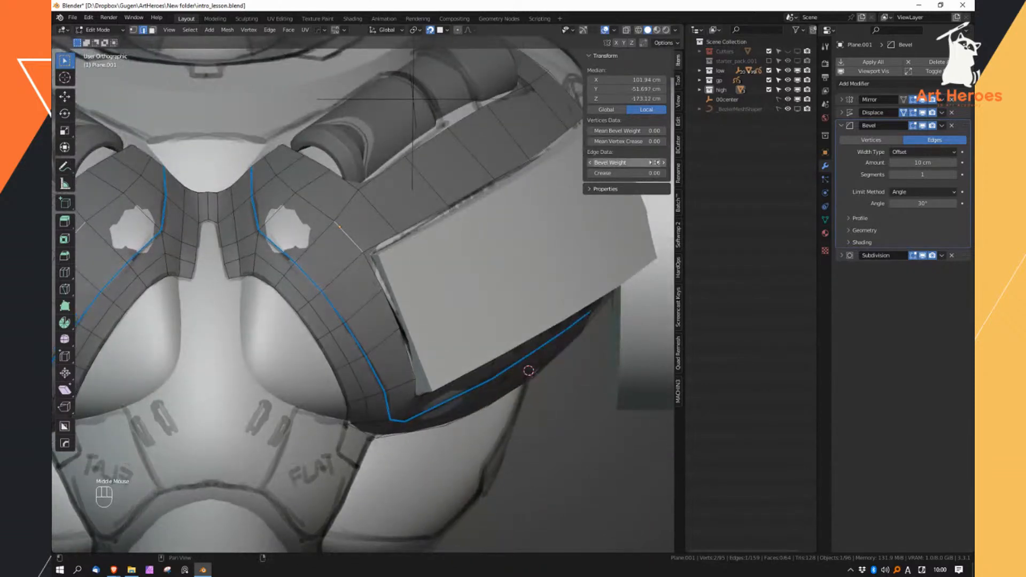
click(350, 284)
click(320, 290)
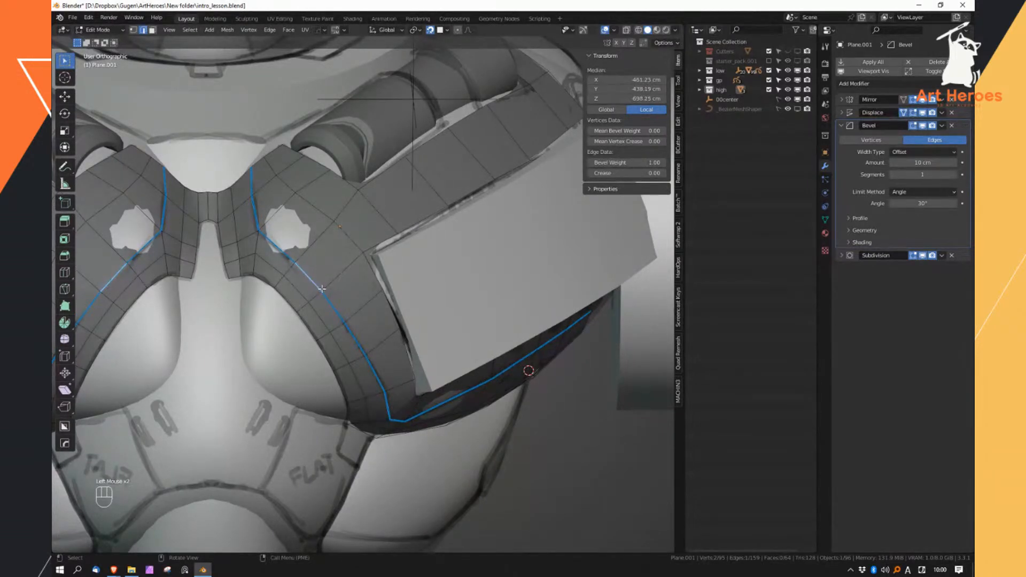
click(251, 185)
Leave mesh editing, isolate the panel and set the Bevel modifier's limit method to Weight
middle_drag(345, 362, 469, 408)
click(608, 362)
key(Tab)
middle_drag(362, 329, 381, 367)
alt+right_click(409, 310)
middle_drag(410, 309, 376, 336)
key(a)
key(a)
click(915, 191)
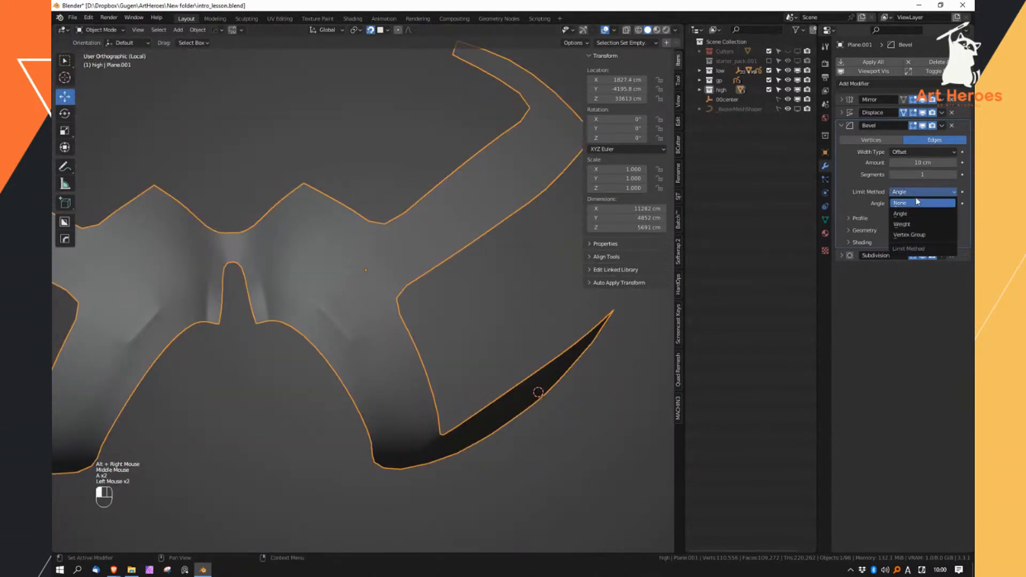
click(920, 223)
Inspect the weighted bevel along the marked line close up, in both mesh editing and object view
middle_drag(401, 345, 385, 326)
ctrl+middle_drag(385, 326, 309, 290)
ctrl+middle_drag(339, 353, 393, 369)
middle_drag(393, 368, 362, 408)
key(Tab)
ctrl+middle_drag(300, 337, 297, 321)
right_drag(296, 324, 270, 339)
middle_drag(271, 339, 308, 295)
key(z)
key(z)
key(z)
ctrl+middle_drag(317, 252, 249, 329)
key(Tab)
ctrl+middle_drag(353, 332, 545, 159)
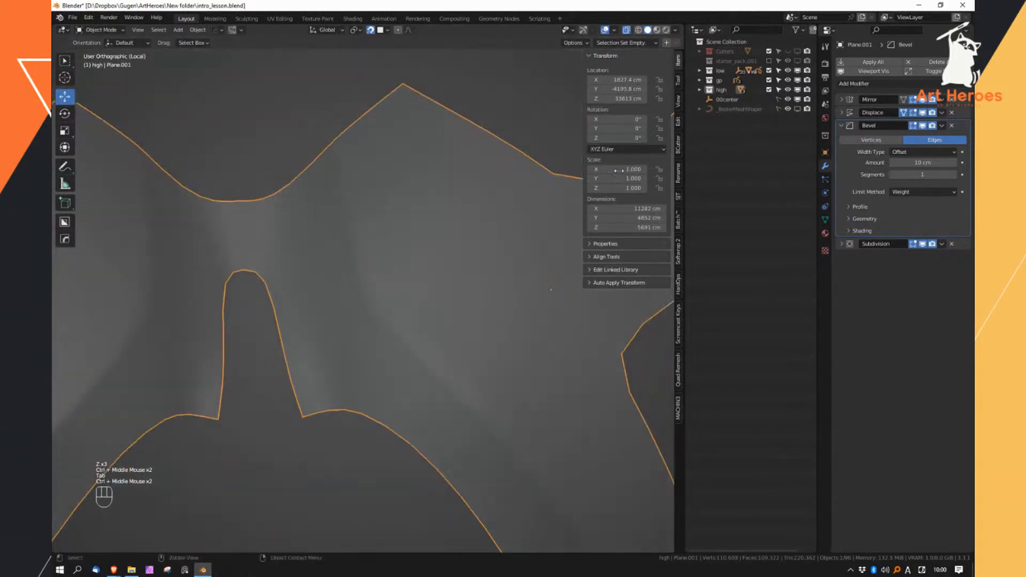
Hide the Subdivision effect in the viewport and reopen the panel's mesh to view the unsmoothed geometry
click(922, 244)
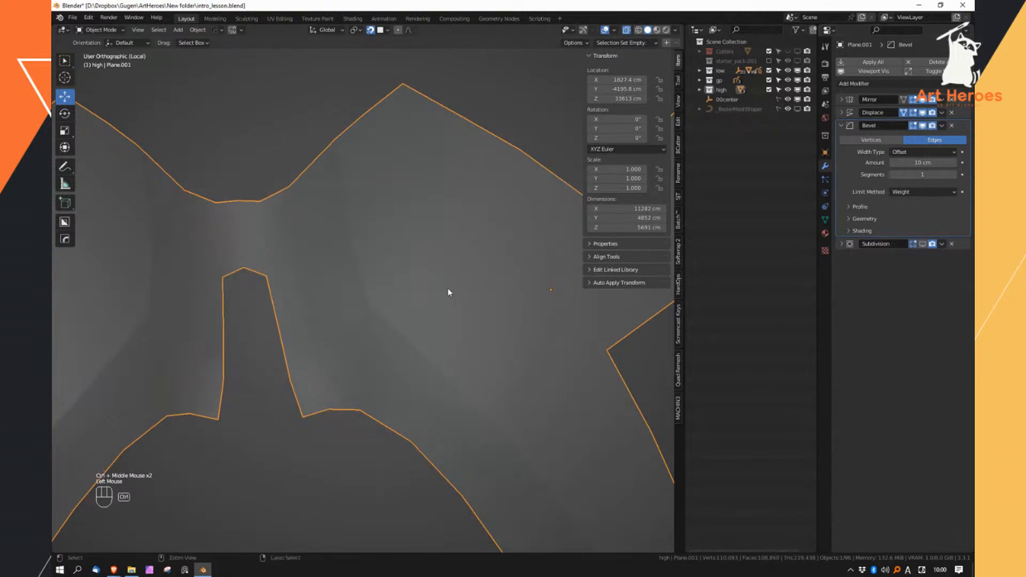
key(alt+z)
ctrl+middle_drag(382, 315, 394, 271)
key(Tab)
click(399, 312)
key(g)
key(Escape)
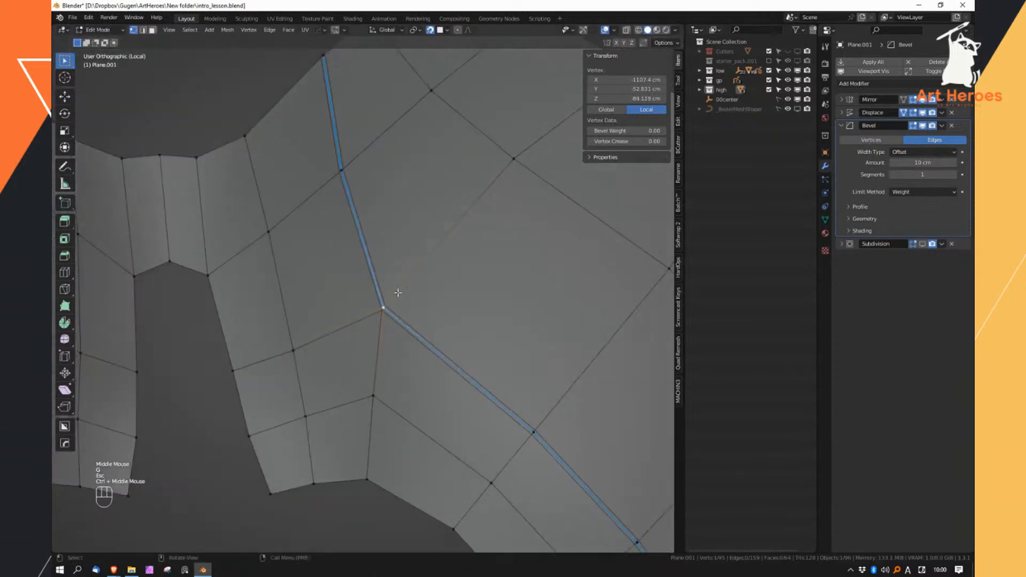
key(g)
key(Escape)
middle_drag(405, 306, 387, 305)
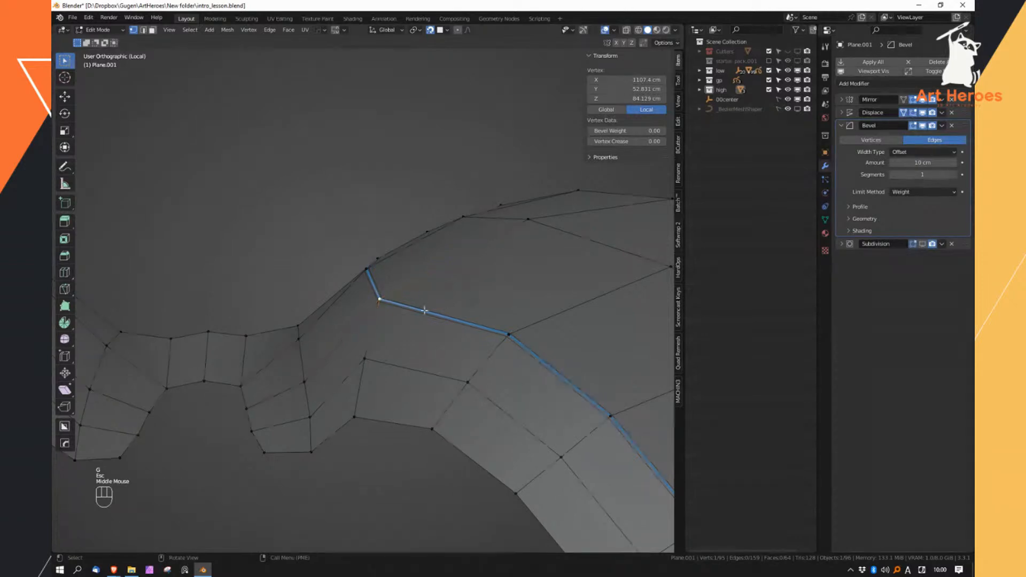
key(g)
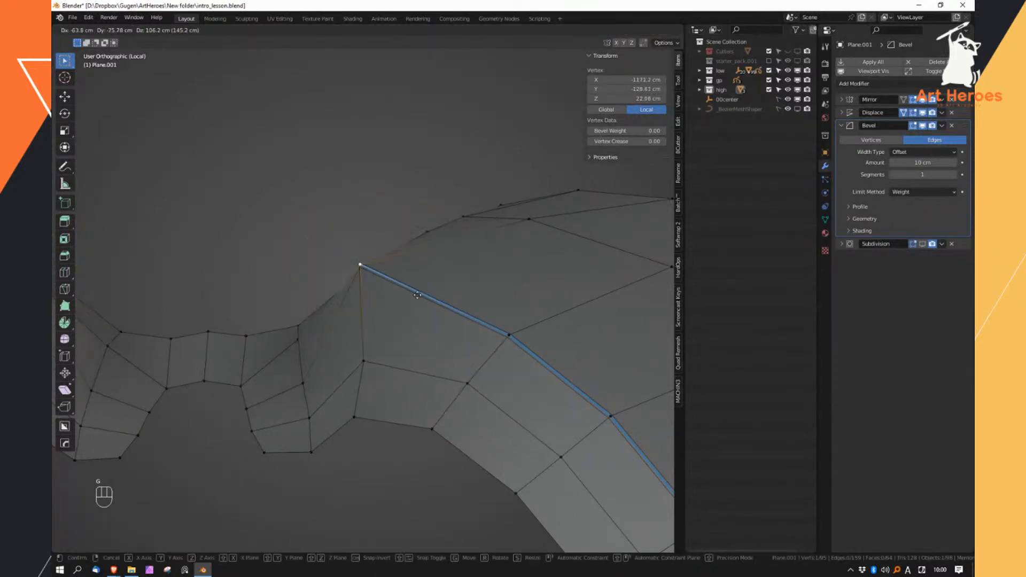
key(Escape)
middle_drag(441, 315, 543, 296)
Leave mesh editing and set the Bevel modifier's amount to 28 cm with 5 segments
key(Tab)
drag(915, 162, 929, 163)
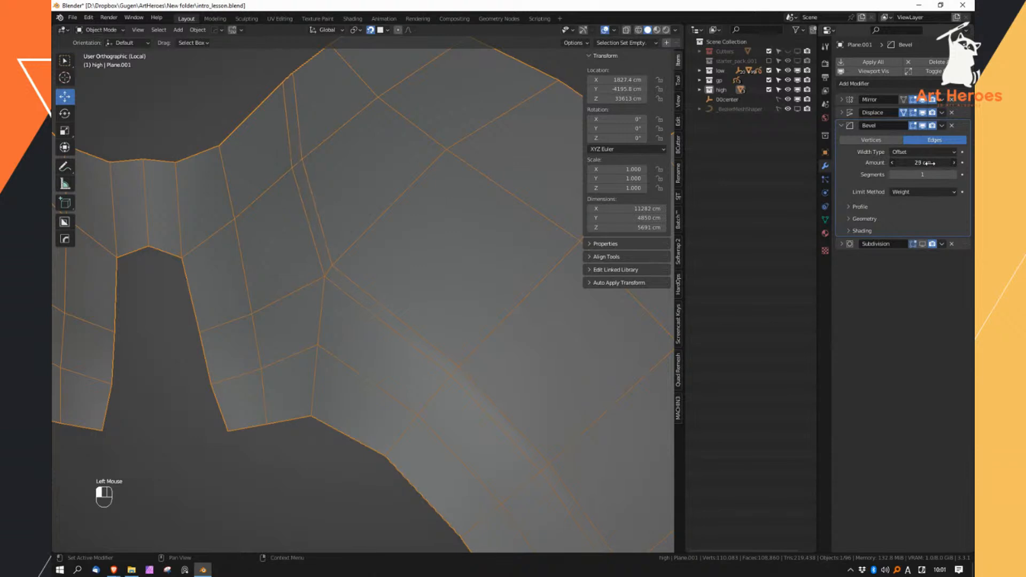
click(954, 175)
click(954, 175)
click(953, 175)
click(955, 176)
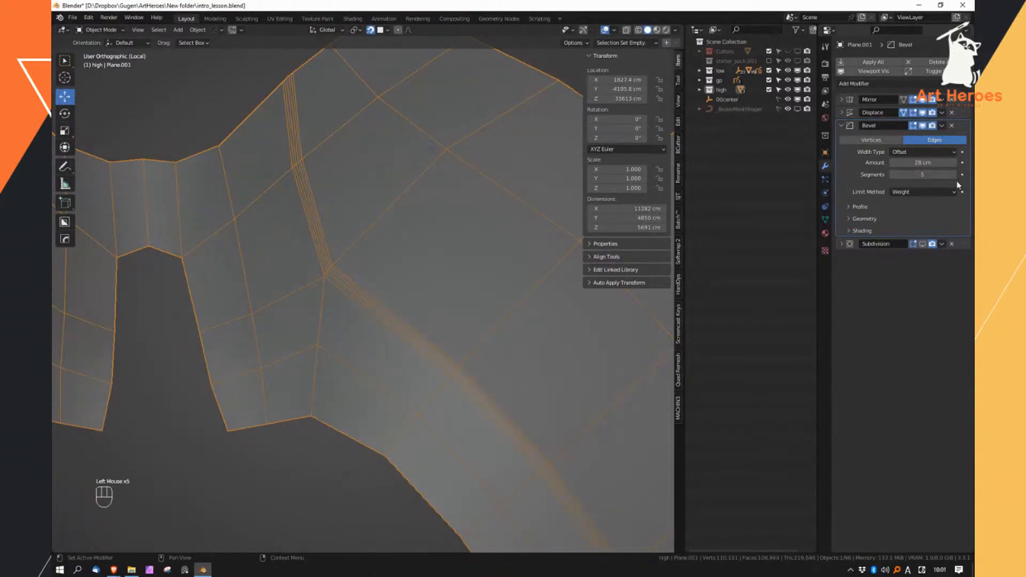
Show the Subdivision effect again and inspect the smoothed crease across the isolated panel from several angles
ctrl+middle_drag(484, 338, 483, 242)
key(z)
key(alt+z)
middle_drag(503, 404, 487, 342)
shift+middle_drag(486, 364, 471, 289)
ctrl+middle_drag(471, 286, 473, 217)
click(479, 216)
click(609, 328)
middle_drag(609, 328, 446, 385)
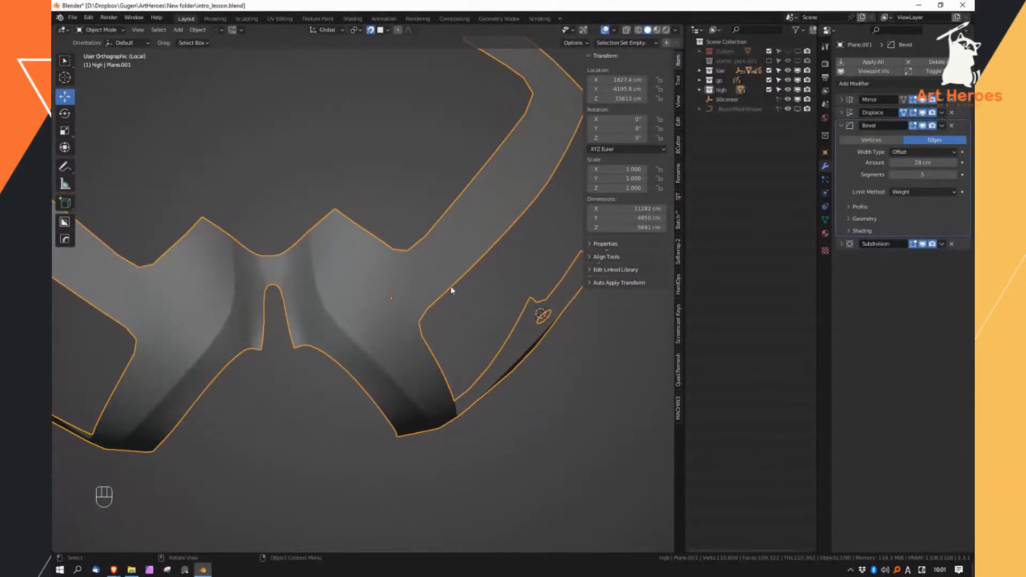
middle_drag(453, 283, 338, 279)
middle_drag(392, 416, 378, 344)
Leave local view, reopen the panel's mesh and extrude its lower corner edge downward toward the FLAT sketch area
alt+right_click(484, 289)
shift+middle_drag(486, 289, 464, 332)
key(Tab)
middle_drag(485, 373, 438, 410)
right_drag(437, 410, 451, 346)
click(444, 353)
ctrl+middle_drag(444, 353, 441, 381)
key(e)
click(427, 409)
Move the extruded flap's two corner vertices onto the sketched outline beside the FLAT area
right_drag(436, 386, 362, 379)
click(338, 350)
key(g)
click(324, 378)
click(486, 434)
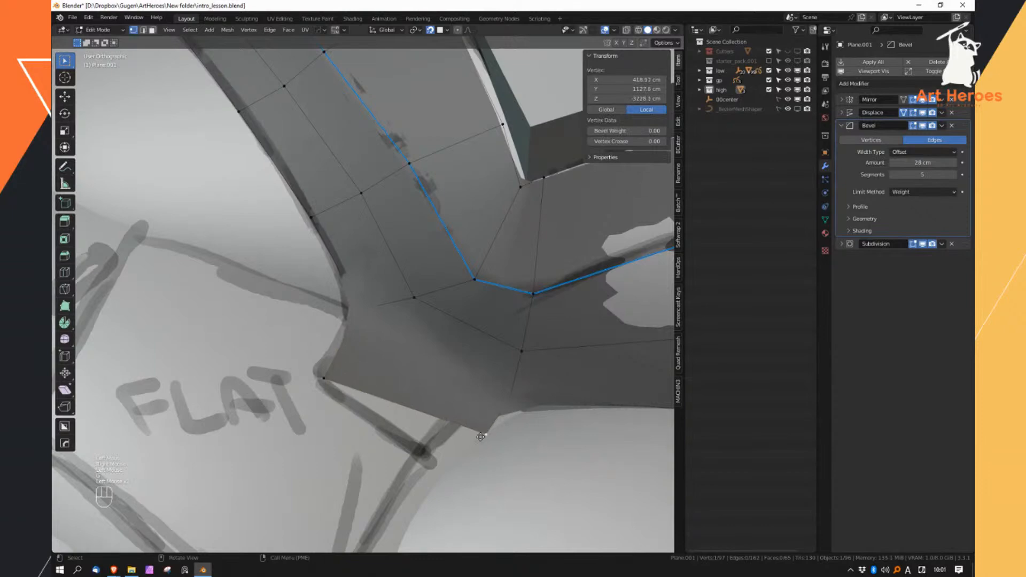
key(g)
click(426, 457)
click(330, 382)
key(g)
click(322, 387)
Examine the extruded flap and surrounding panel edges against the sketch lines
ctrl+middle_drag(384, 414, 383, 369)
ctrl+middle_drag(383, 369, 370, 297)
middle_drag(370, 297, 405, 347)
shift+middle_drag(475, 427, 419, 334)
middle_drag(420, 334, 500, 384)
right_drag(501, 385, 428, 373)
shift+middle_drag(506, 381, 437, 353)
key(z)
key(z)
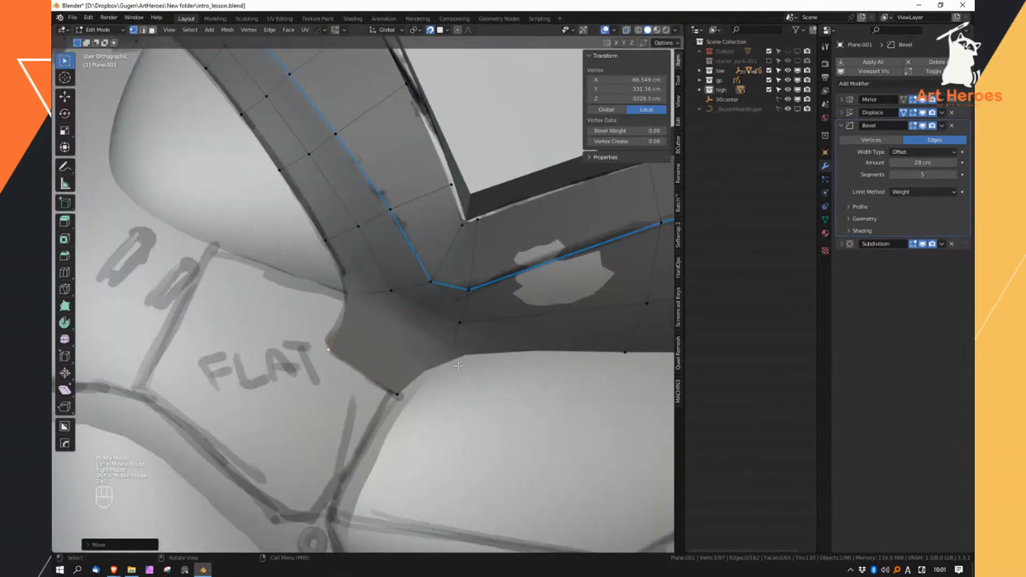
shift+middle_drag(451, 401, 457, 396)
key(z)
key(z)
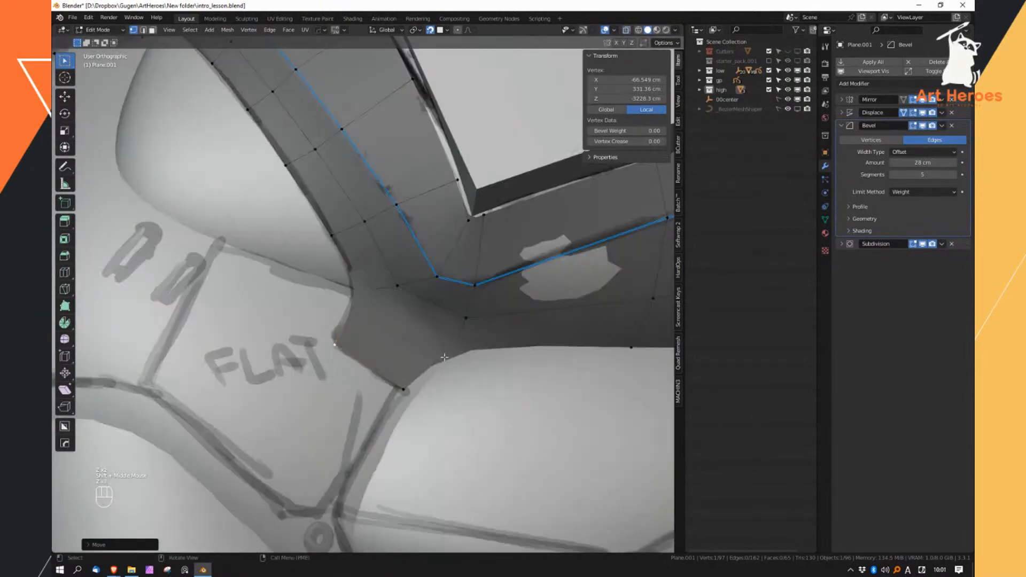
Insert an edge loop across the extruded flap close to where it joins the panel
key(ctrl+r)
click(440, 367)
click(452, 351)
click(439, 355)
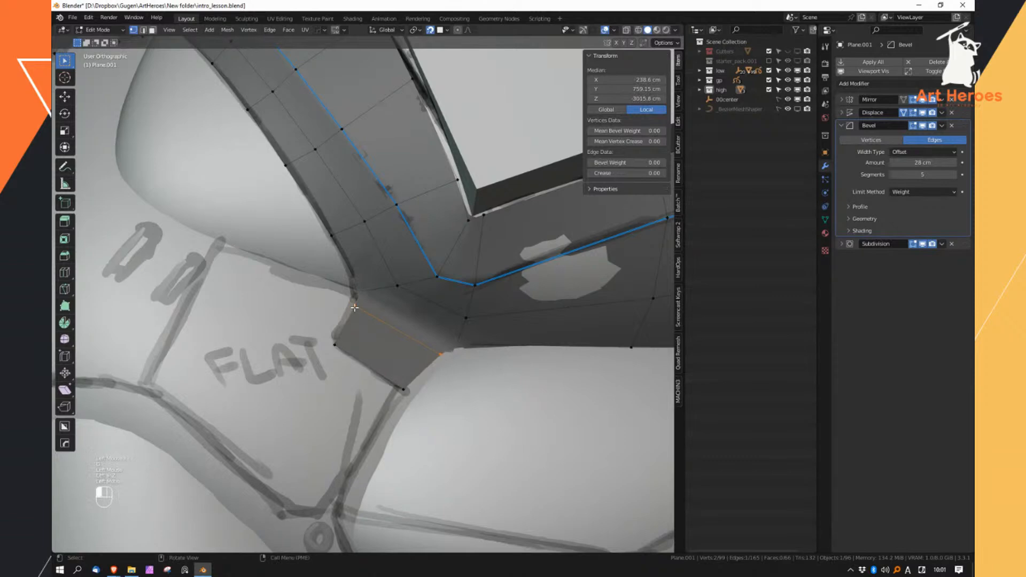
Adjust the position of the flap's new edge loop, leave mesh editing and save the file
key(g)
click(423, 341)
middle_drag(424, 301, 422, 348)
middle_drag(422, 348, 488, 276)
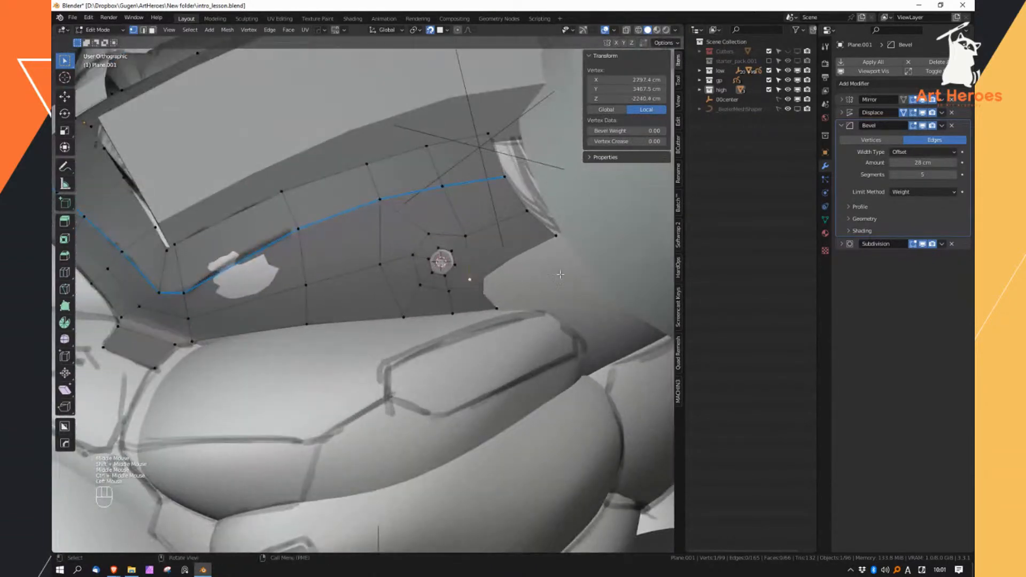
ctrl+middle_drag(559, 236, 553, 292)
middle_drag(553, 291, 511, 256)
shift+middle_drag(510, 256, 539, 330)
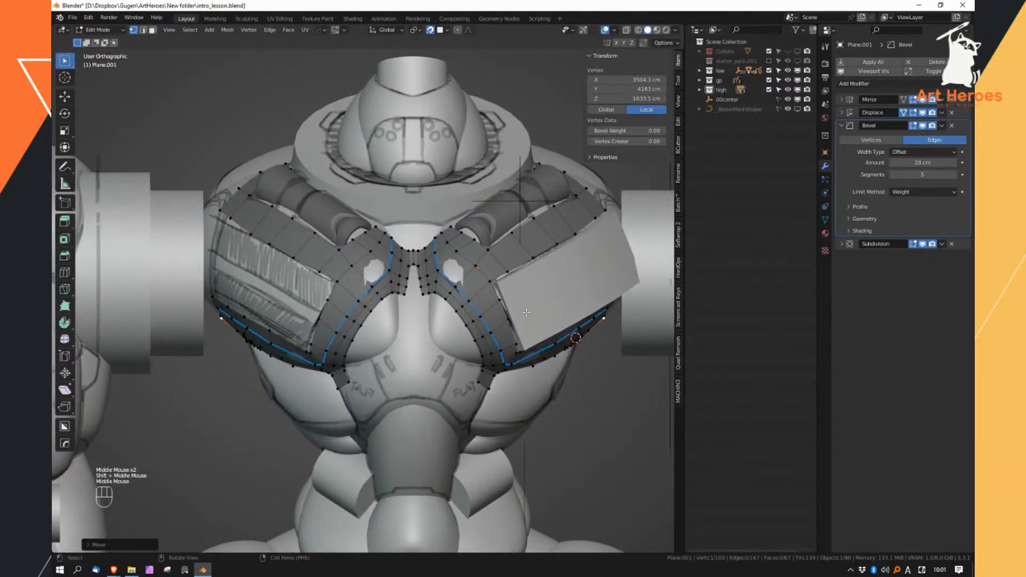
middle_drag(499, 267, 491, 283)
key(Tab)
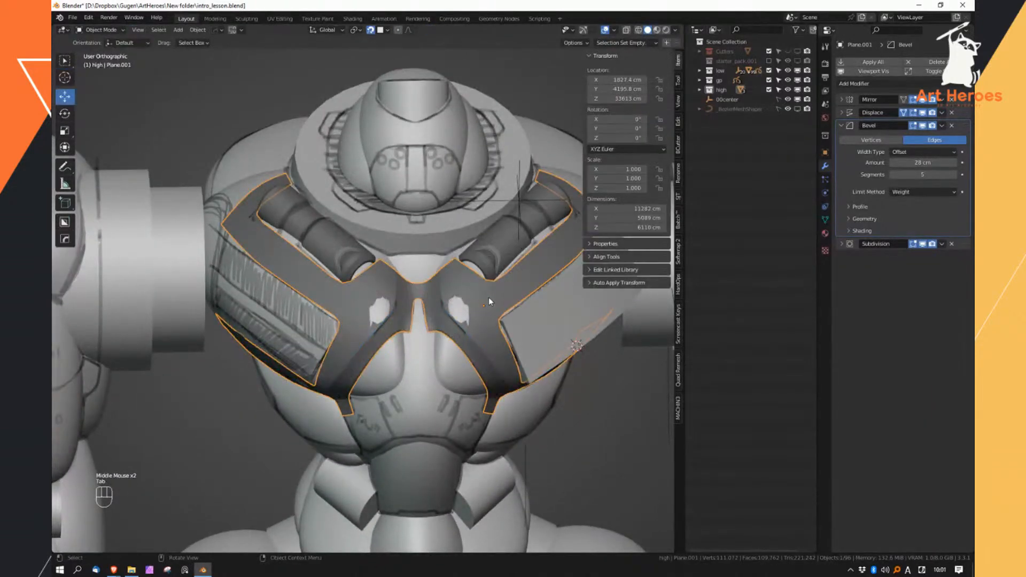
key(ctrl+s)
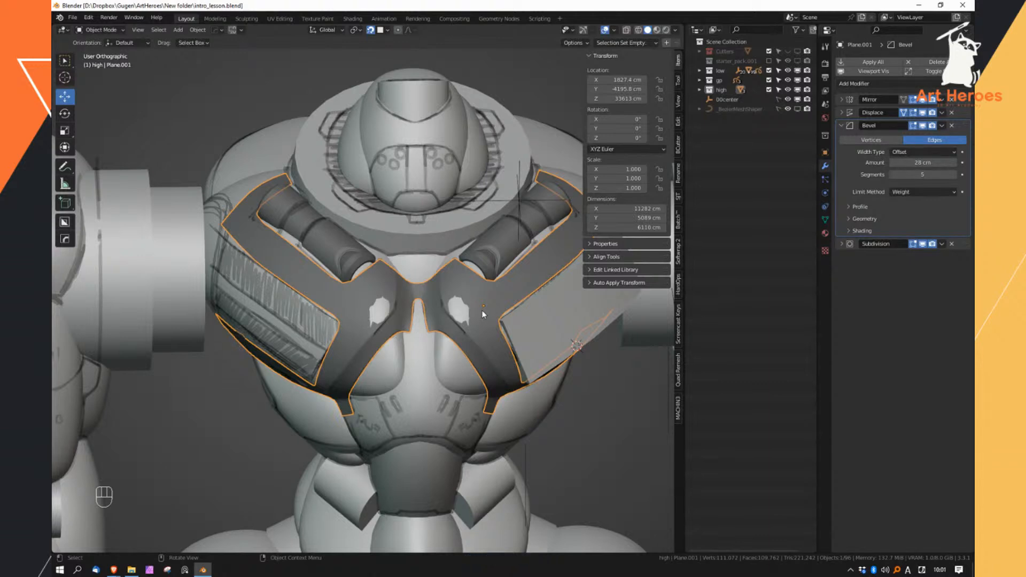
Duplicate the detailed chest pipe, place the copy above the shoulder and clear its rotation so it stands upright
middle_drag(486, 306, 469, 302)
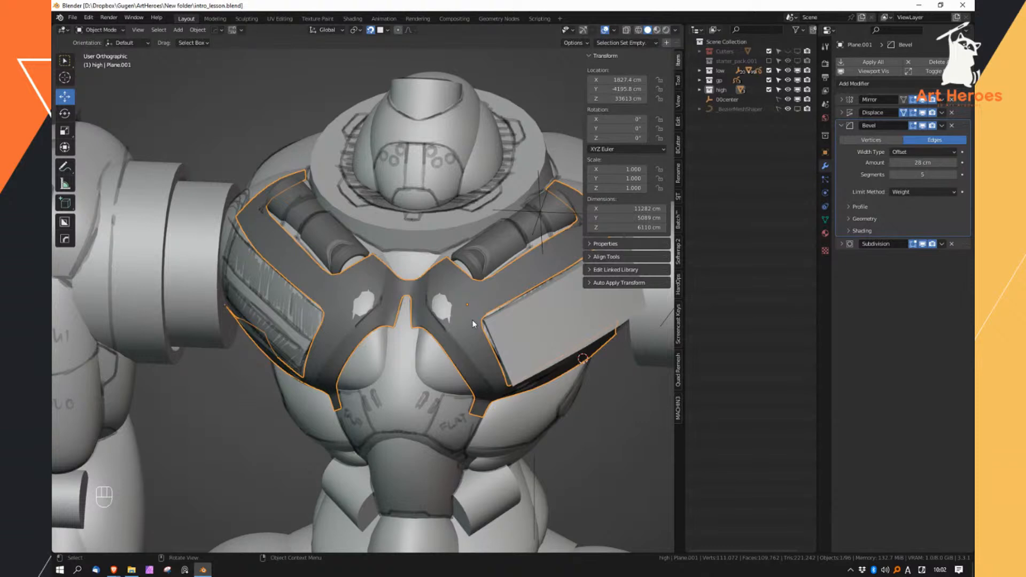
middle_drag(472, 301, 463, 281)
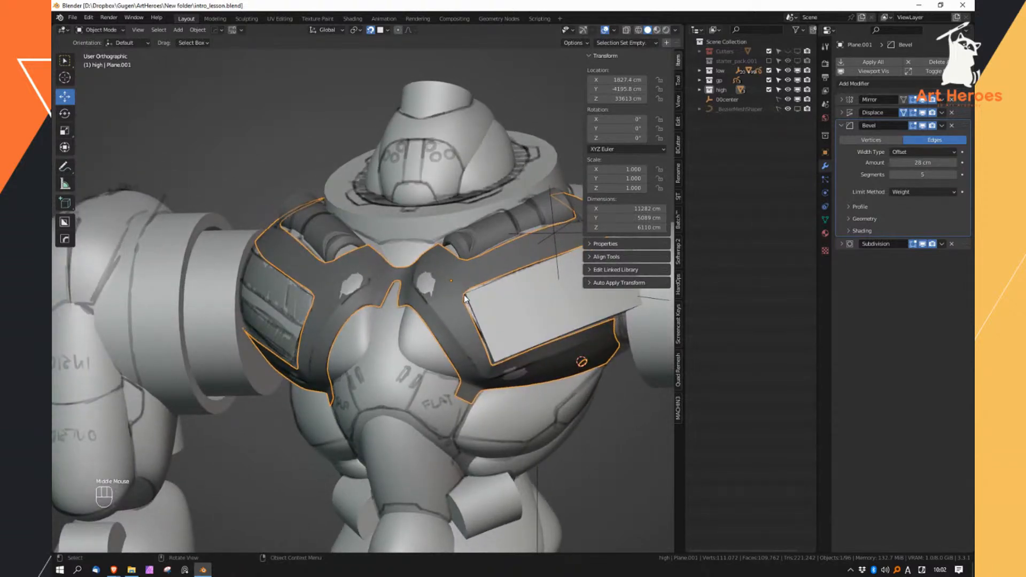
middle_drag(463, 303, 478, 327)
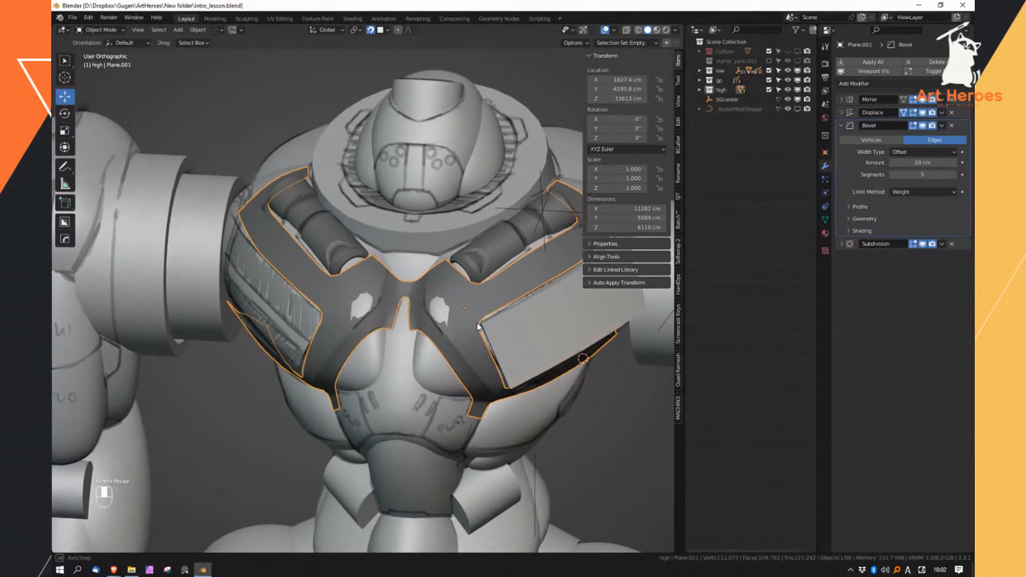
click(489, 270)
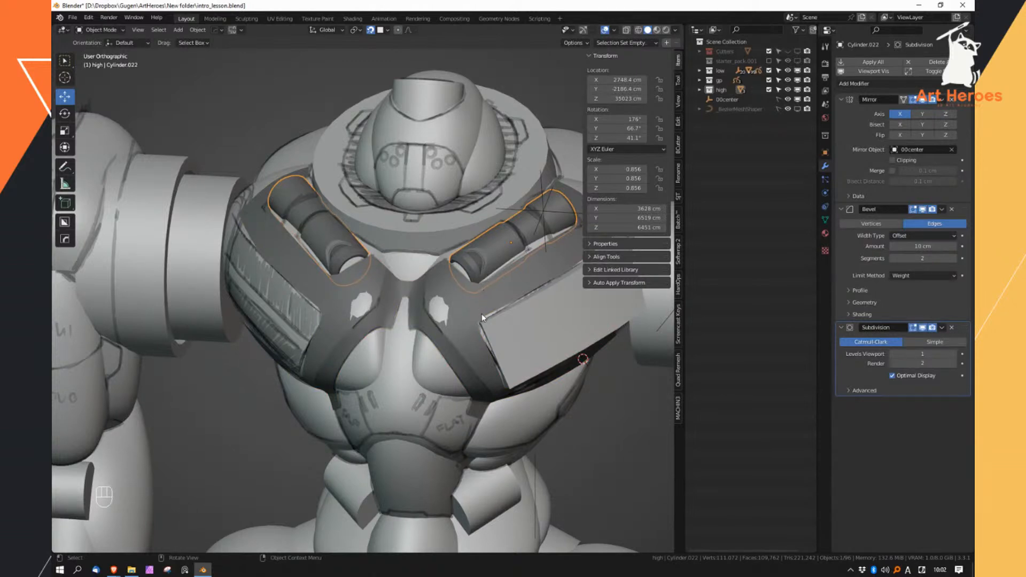
middle_drag(467, 297, 419, 316)
middle_drag(385, 373, 375, 325)
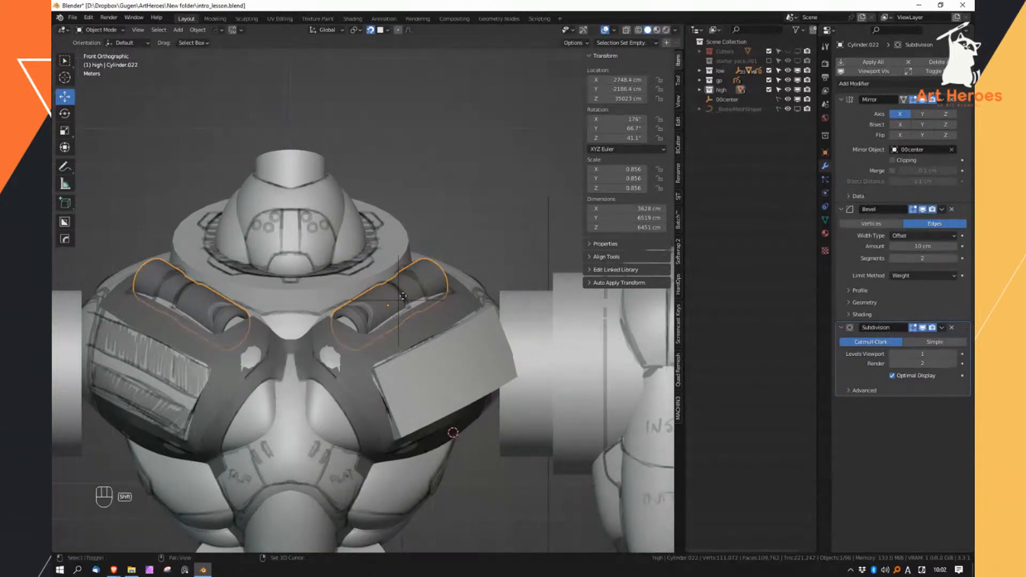
key(shift+d)
click(485, 188)
key(alt+r)
middle_drag(481, 188, 471, 226)
click(482, 197)
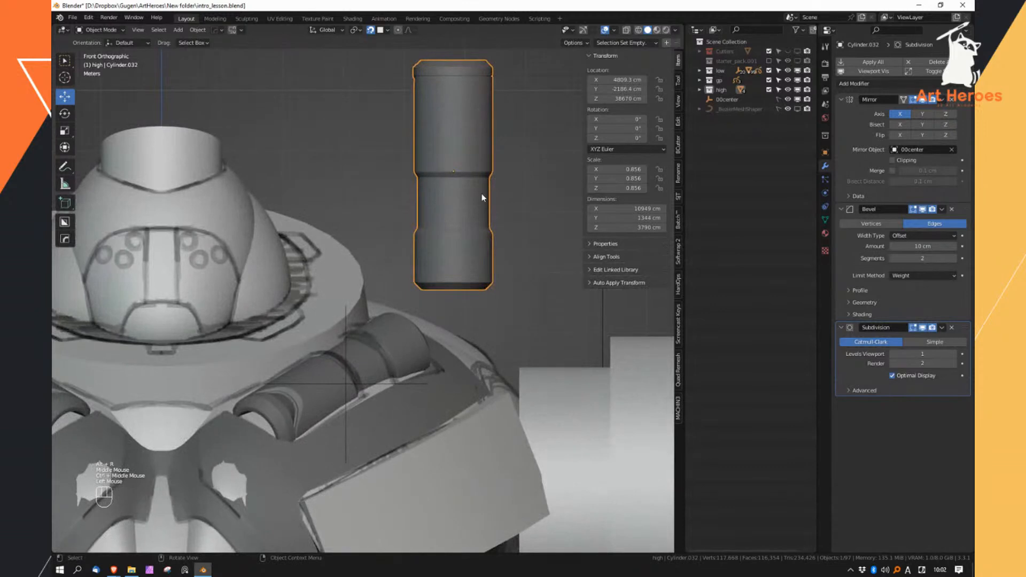
Snap the 3D cursor to the upright pipe copy and add a cylinder there with 16 vertices
key(shift+s)
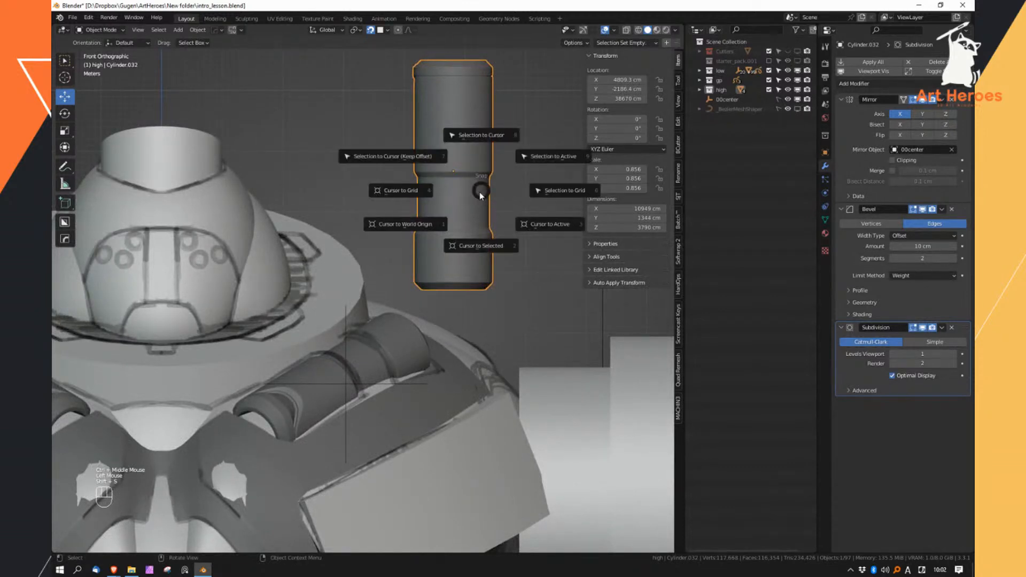
click(483, 246)
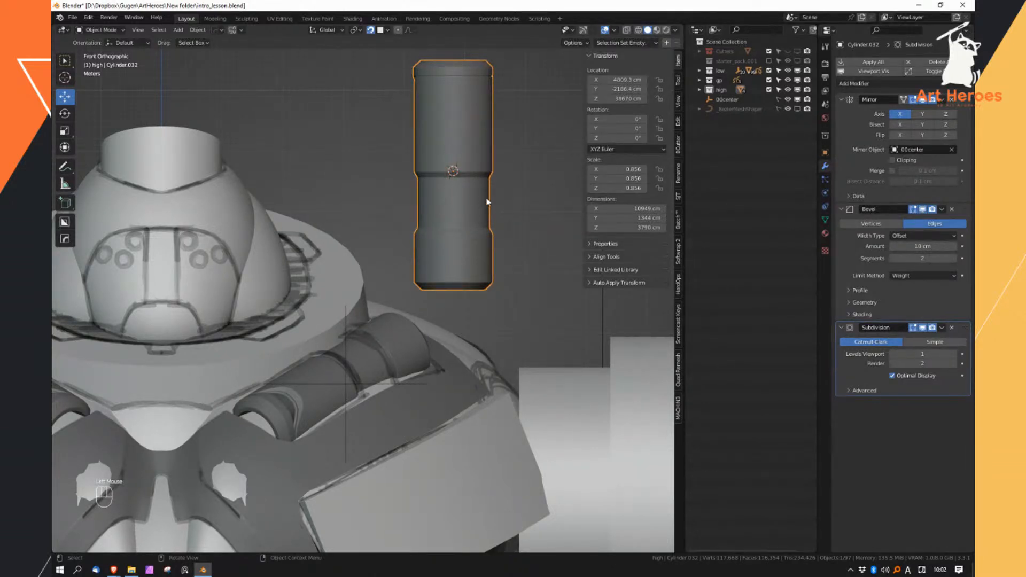
key(shift+a)
mouse_move(480, 198)
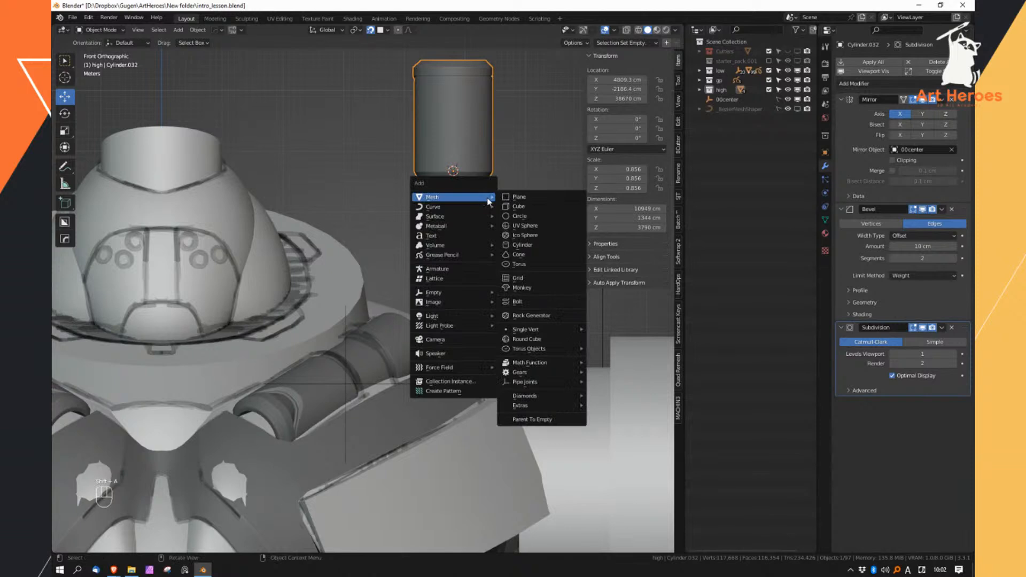
click(519, 245)
key(space)
click(565, 238)
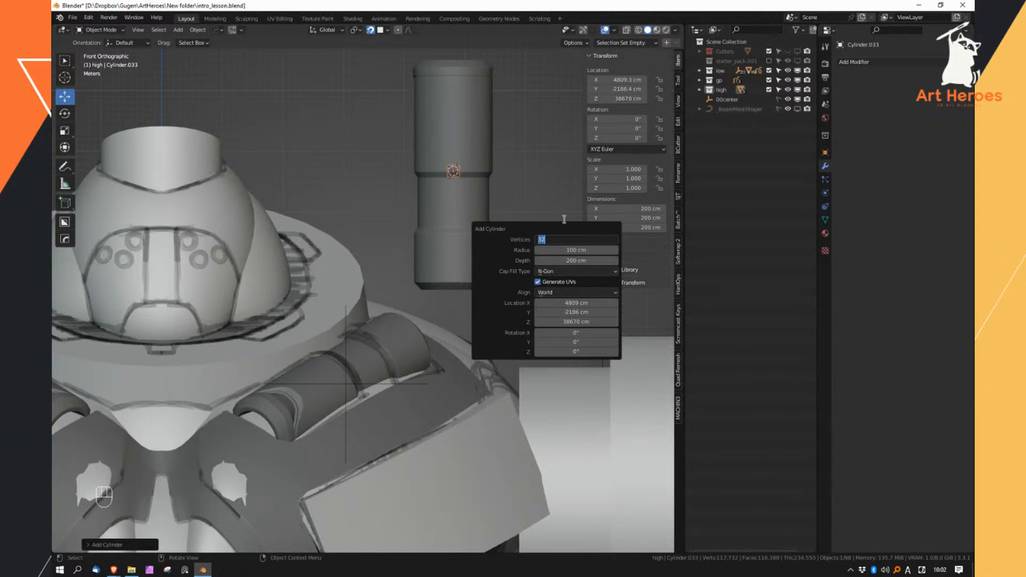
text(186)
key(Return)
Open the new cylinder's mesh and scale it to about 1398 cm across, matching the pipe copy's thickness
middle_drag(431, 233, 450, 195)
key(Tab)
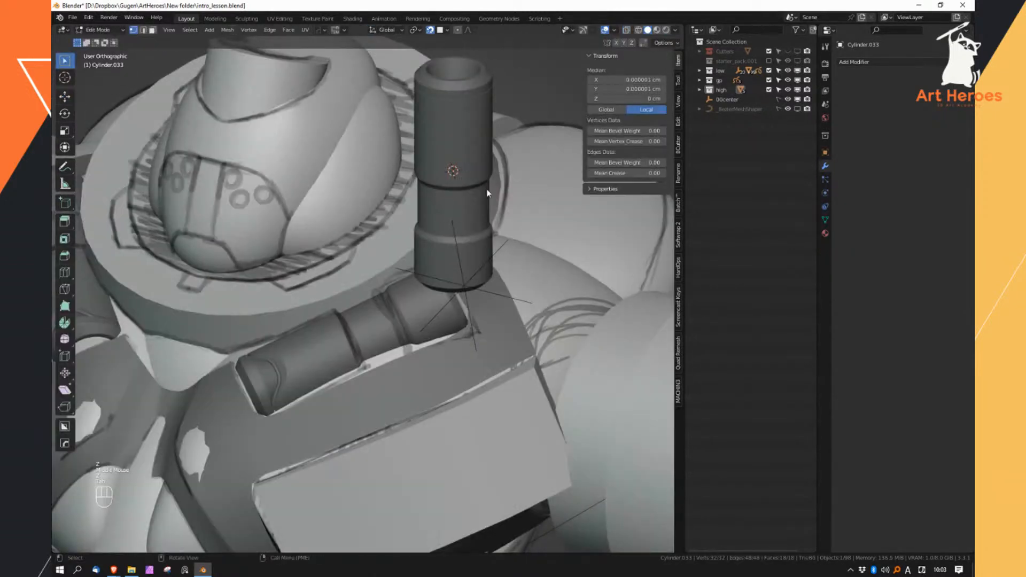
key(s)
click(581, 196)
key(s)
click(535, 196)
Raise the cylinder's top face along Z to the upper end of the pipe copy
key(3)
click(474, 140)
middle_drag(476, 140, 499, 129)
shift+middle_drag(498, 129, 509, 218)
key(g)
middle_click(509, 182)
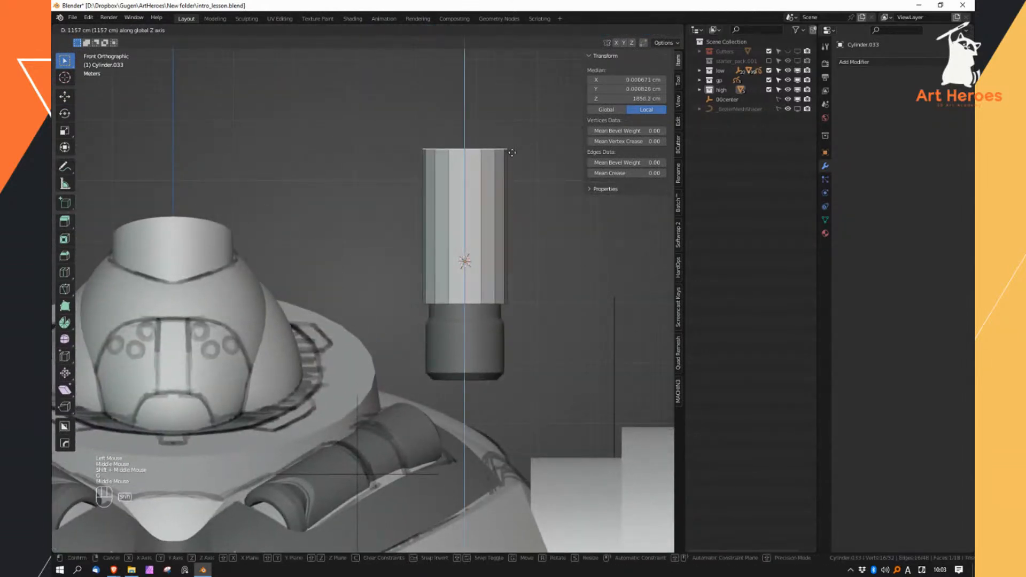
shift+click(507, 131)
key(ctrl+z)
click(469, 224)
key(g)
middle_click(478, 155)
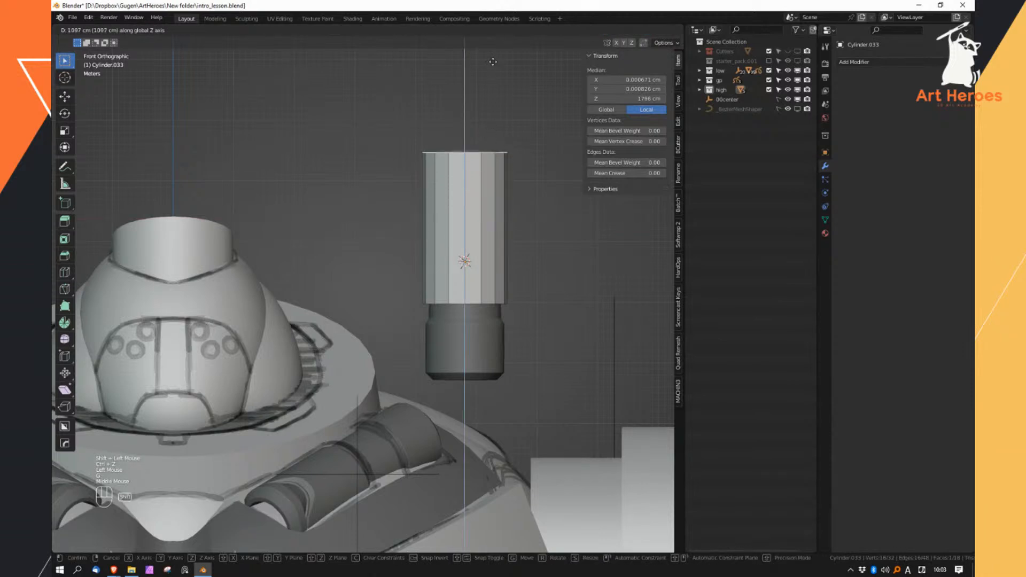
shift+click(492, 79)
Lower the cylinder's bottom face to the pipe copy's end, about 3773 cm overall, and shade it with auto smooth
key(z)
click(475, 315)
key(g)
middle_click(477, 337)
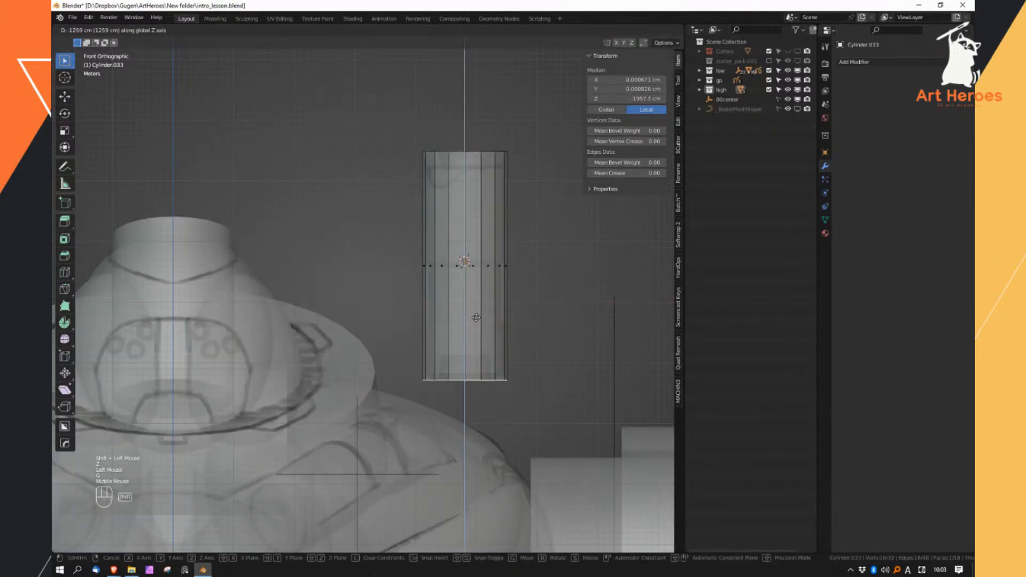
click(475, 317)
middle_drag(527, 251, 519, 224)
key(Tab)
key(alt+z)
key(alt+z)
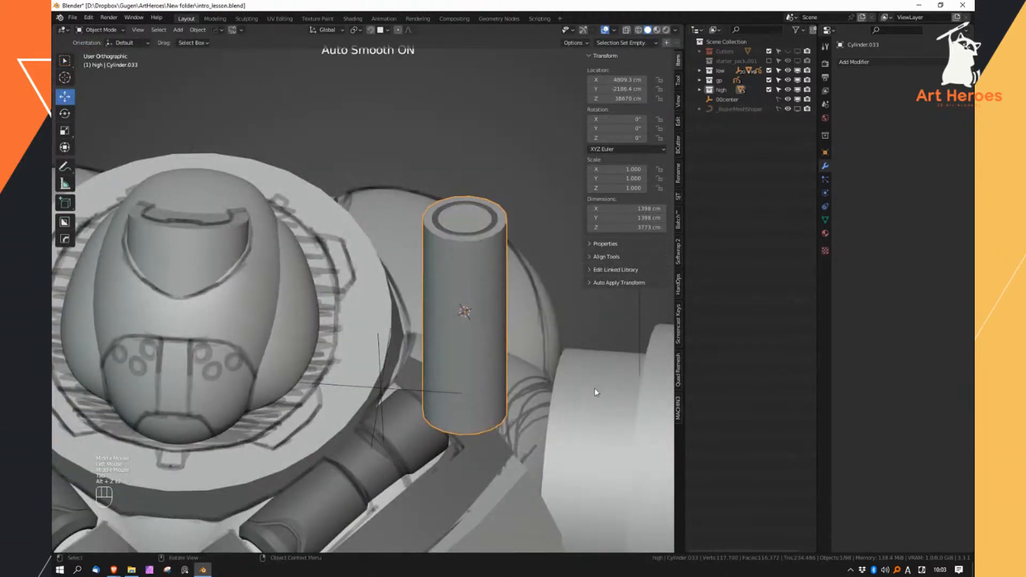
Delete the upright duplicate of the detailed pipe, keeping the plain cylinder
click(479, 245)
shift+middle_drag(480, 245, 504, 271)
click(509, 117)
middle_drag(502, 123, 511, 165)
key(x)
click(505, 238)
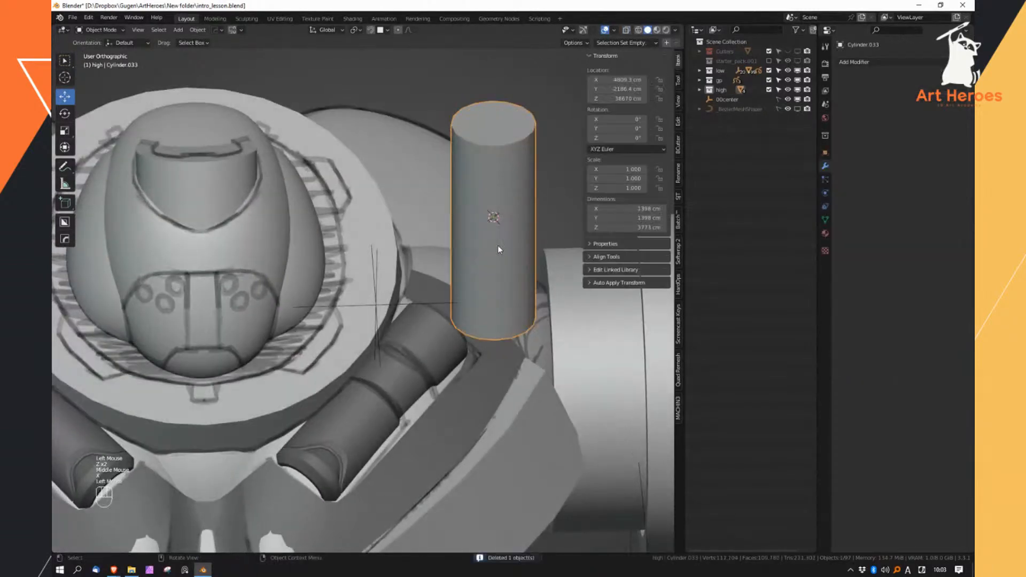
Copy the original chest pipe's location and rotation onto the plain cylinder
shift+middle_drag(505, 242, 497, 260)
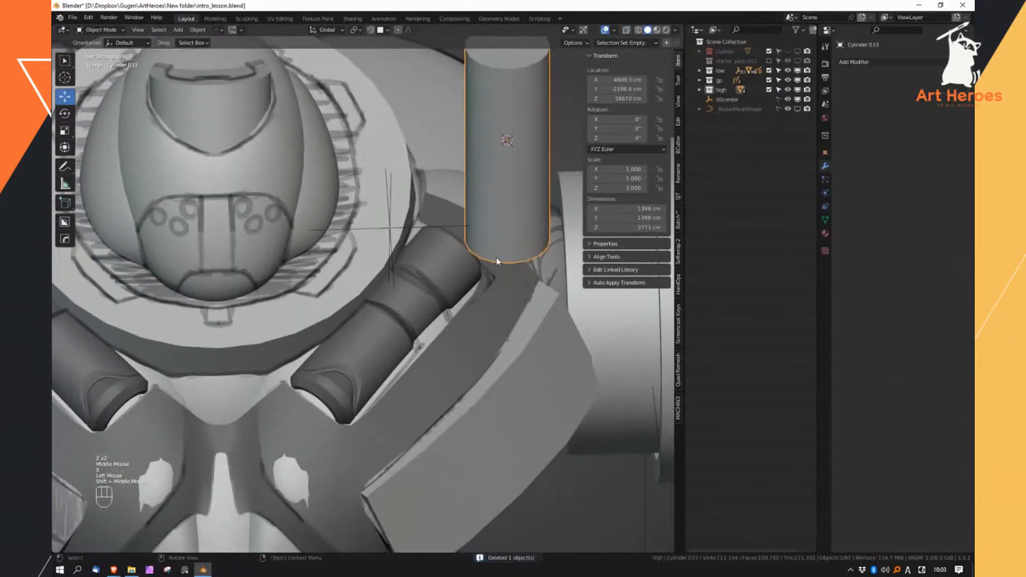
shift+click(382, 349)
key(ctrl+c)
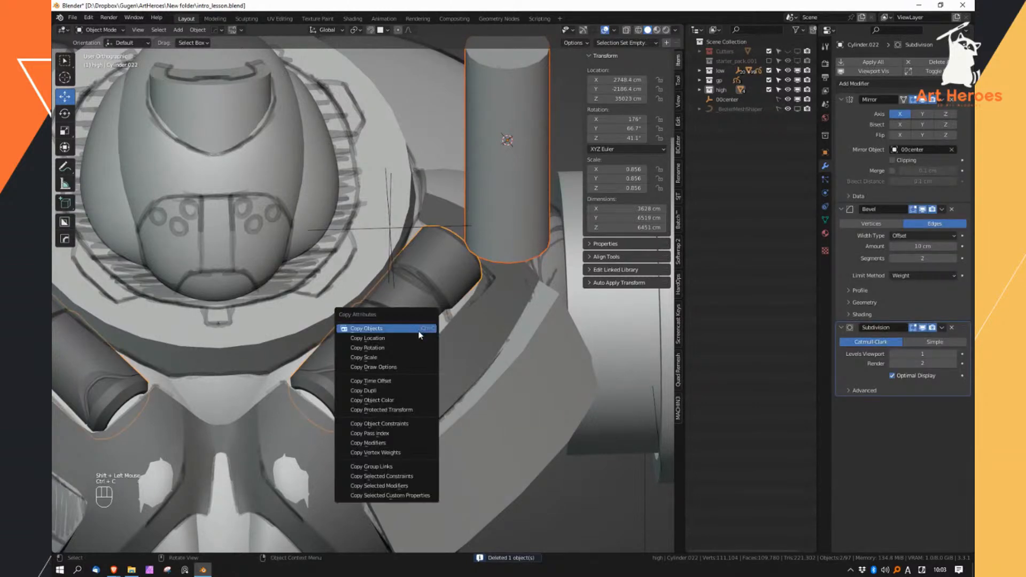
click(418, 348)
middle_drag(418, 348, 430, 322)
ctrl+middle_drag(345, 379, 389, 351)
Delete the original detailed chest pipe so only the plain cylinder occupies its place
click(355, 385)
key(z)
key(z)
shift+middle_drag(389, 351, 476, 356)
key(x)
click(428, 312)
Duplicate the plain cylinder in place and move the copy to the high collection
key(shift+d)
key(Escape)
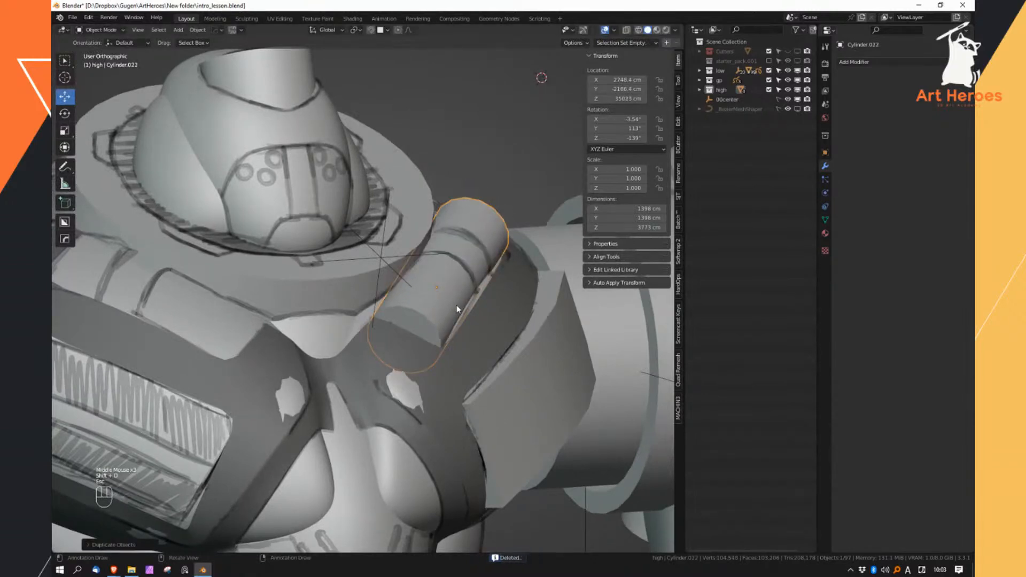
key(m)
click(439, 369)
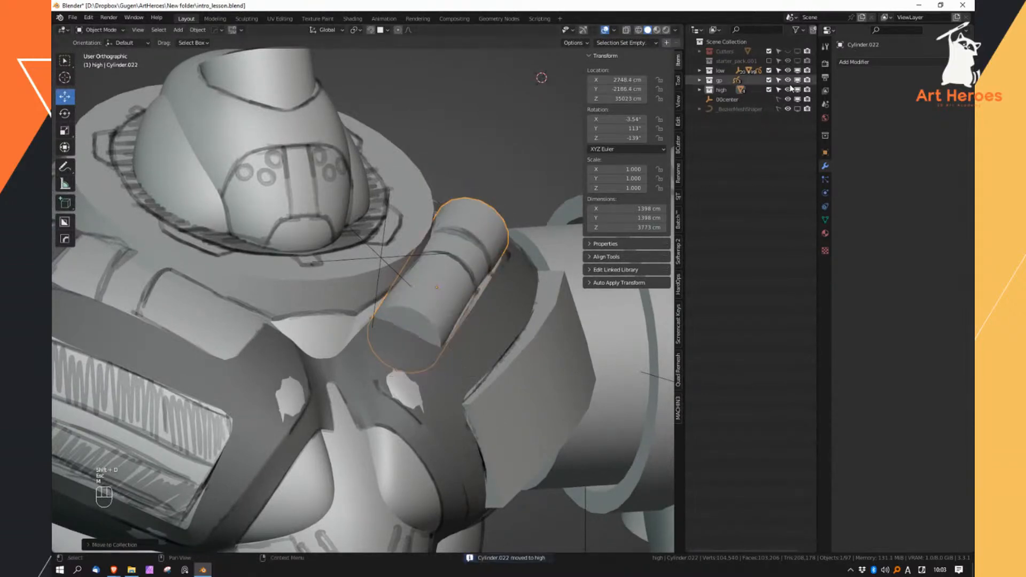
Hide the low and gp collections and link the chest panel's material to the cylinder
drag(788, 71, 790, 80)
click(462, 297)
middle_drag(461, 297, 420, 339)
shift+click(499, 330)
key(ctrl+l)
click(508, 339)
key(z)
key(a)
key(a)
click(438, 289)
key(Tab)
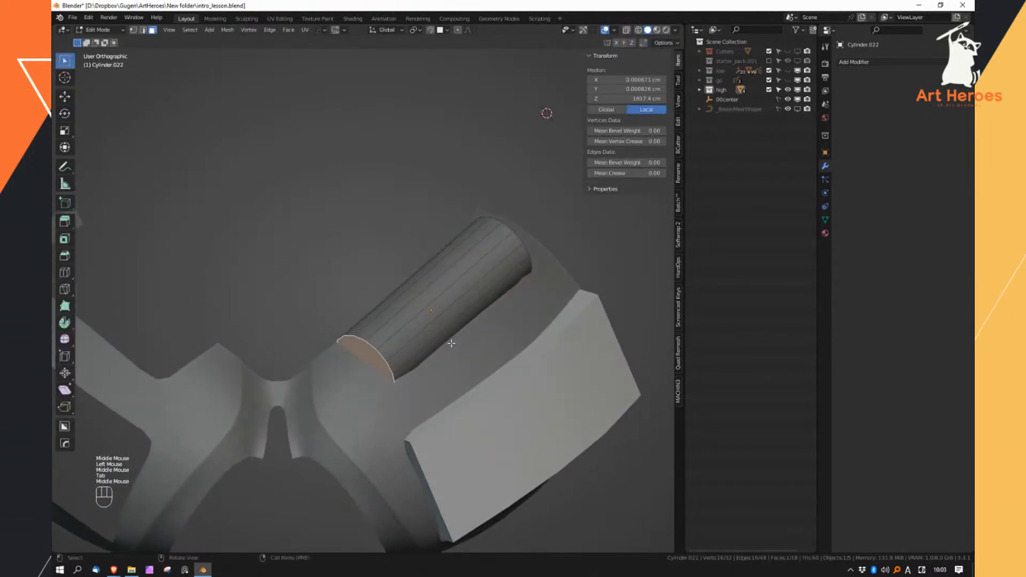
key(Tab)
alt+right_click(496, 315)
alt+right_click(508, 313)
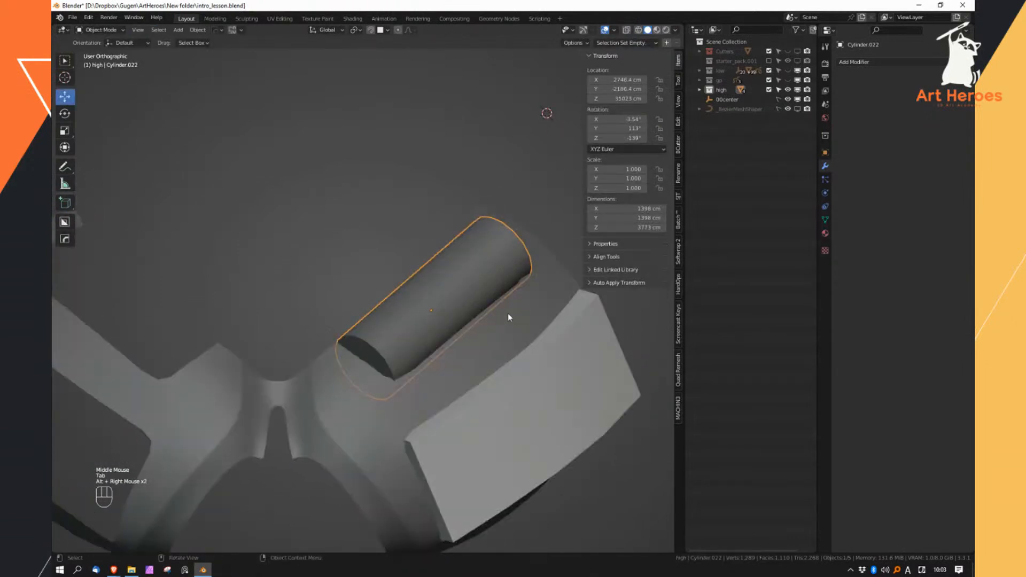
Show the gp sketch collection again and open the chest panel's mesh for editing near the cylinder
click(788, 81)
click(481, 354)
key(Tab)
middle_drag(481, 354, 431, 358)
right_drag(430, 358, 450, 310)
ctrl+middle_drag(449, 310, 474, 358)
Extrude the panel edge beside the cylinder three times over its surface between the sketched bands, saving the file midway
click(438, 343)
key(e)
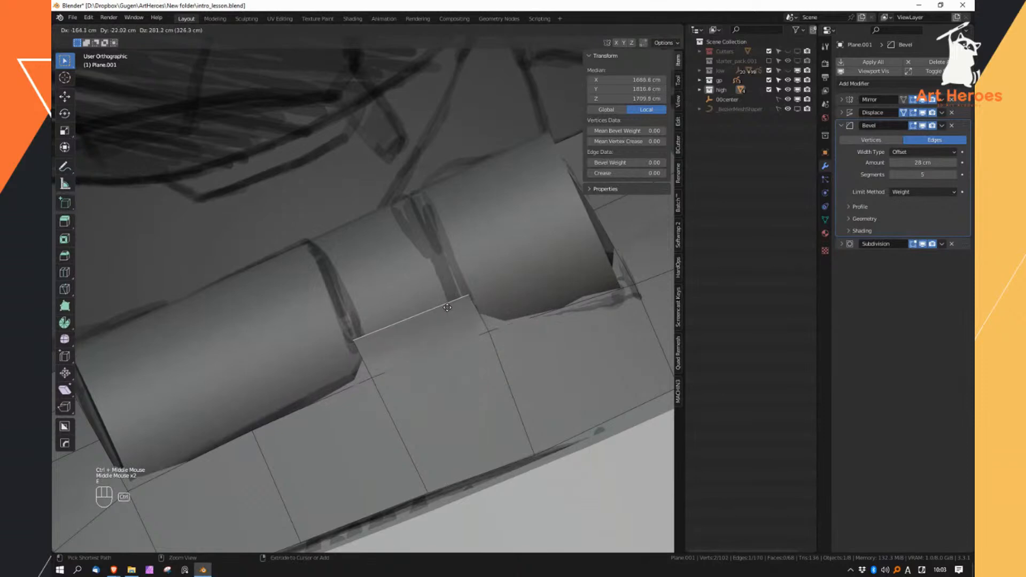
ctrl+click(448, 305)
key(e)
ctrl+click(437, 274)
key(ctrl+s)
middle_drag(428, 281, 427, 270)
key(e)
ctrl+click(423, 262)
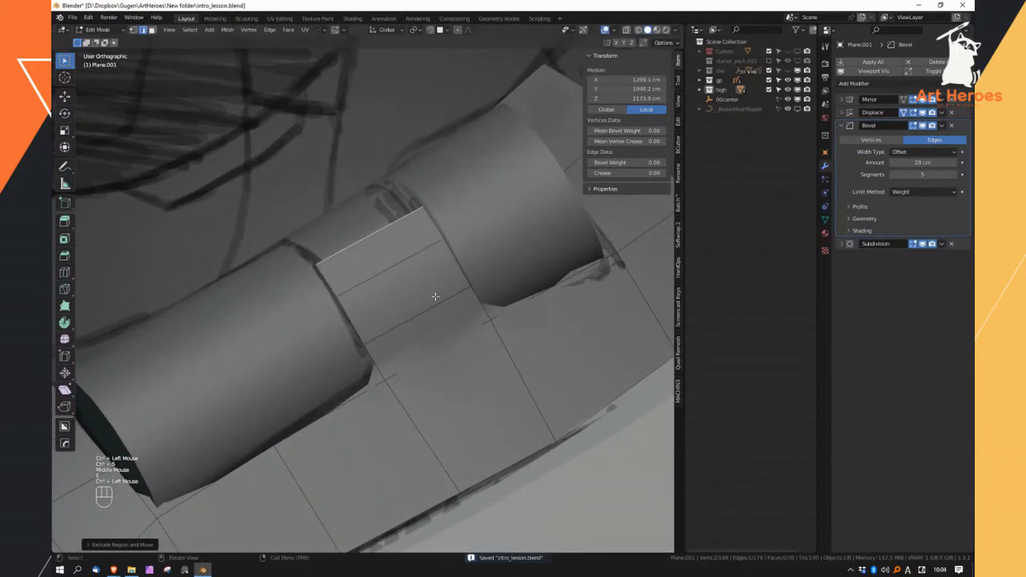
Delete the strip of faces extruded from the panel over the cylinder
key(3)
click(431, 325)
ctrl+click(410, 244)
key(x)
click(458, 246)
Insert two edge loops around the cylinder at the sketched band lines
key(Tab)
click(529, 261)
key(Tab)
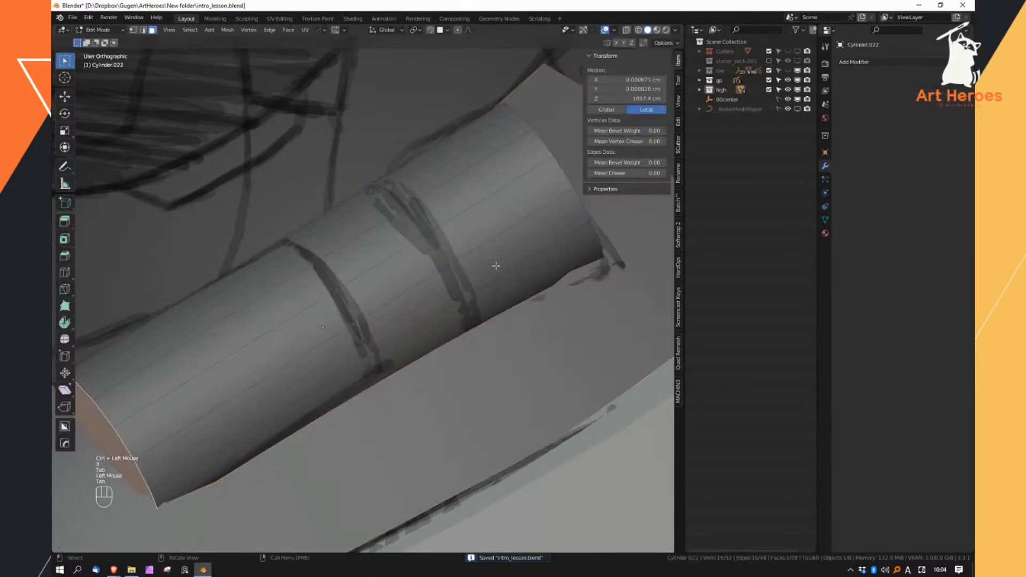
ctrl+middle_drag(393, 338, 383, 376)
key(ctrl+r)
click(357, 316)
click(355, 315)
key(ctrl+r)
click(417, 277)
click(410, 279)
key(Tab)
Move the uncut duplicate cylinder into the chest collection under low
middle_drag(376, 304, 389, 312)
middle_drag(389, 311, 387, 311)
key(g)
key(Escape)
click(391, 275)
key(z)
key(z)
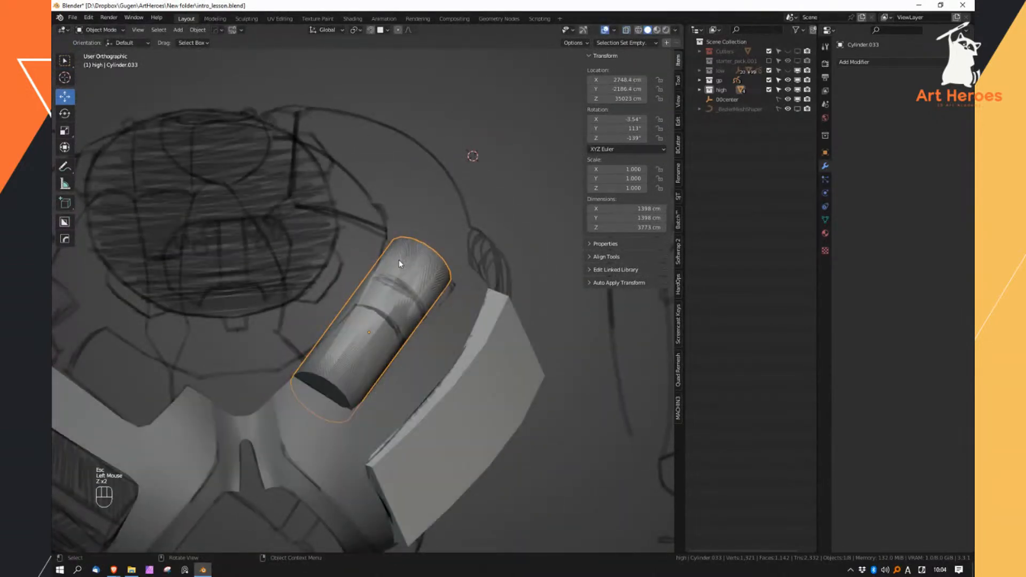
key(g)
key(Escape)
key(m)
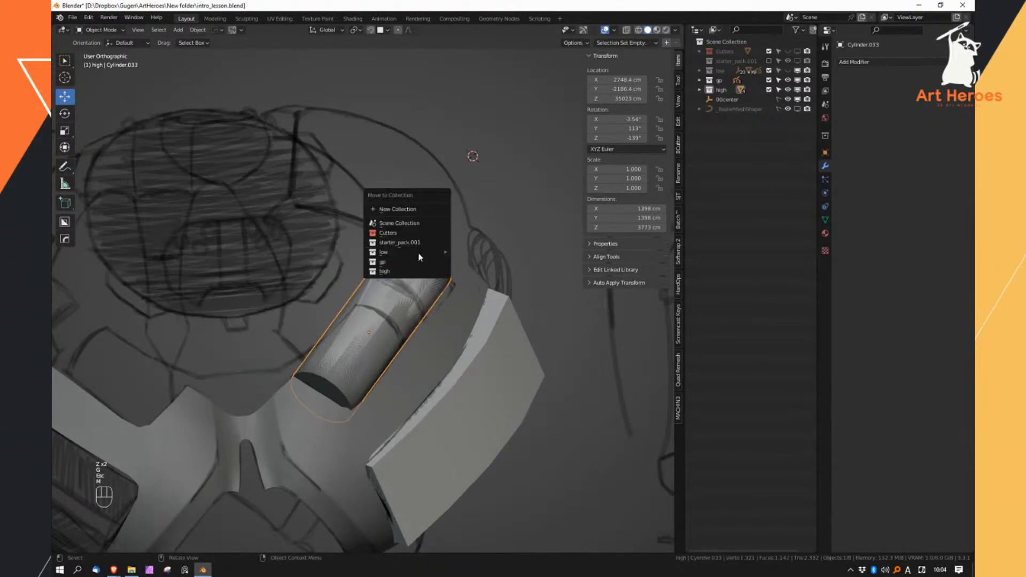
mouse_move(416, 253)
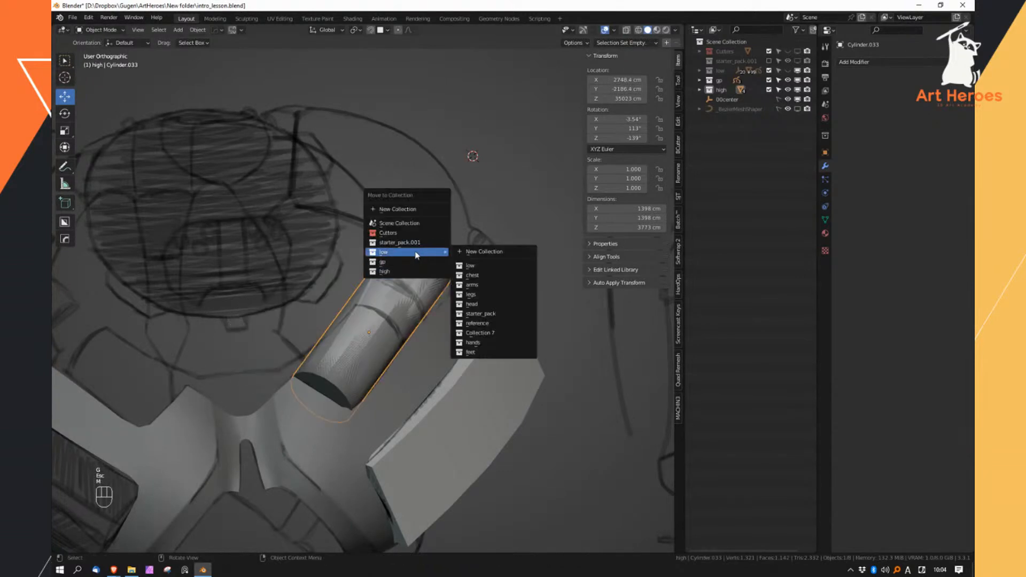
click(495, 276)
Duplicate the cylinder's upper faces between the two edge loops in place and separate them into their own object
click(396, 304)
key(Tab)
ctrl+middle_drag(396, 305, 399, 337)
middle_drag(400, 336, 403, 374)
right_click(403, 374)
right_drag(449, 268, 429, 386)
alt+click(419, 344)
middle_drag(419, 344, 466, 355)
click(400, 378)
ctrl+click(242, 351)
middle_drag(241, 351, 427, 369)
shift+click(376, 393)
shift+click(413, 391)
key(shift+d)
key(Escape)
key(p)
click(440, 346)
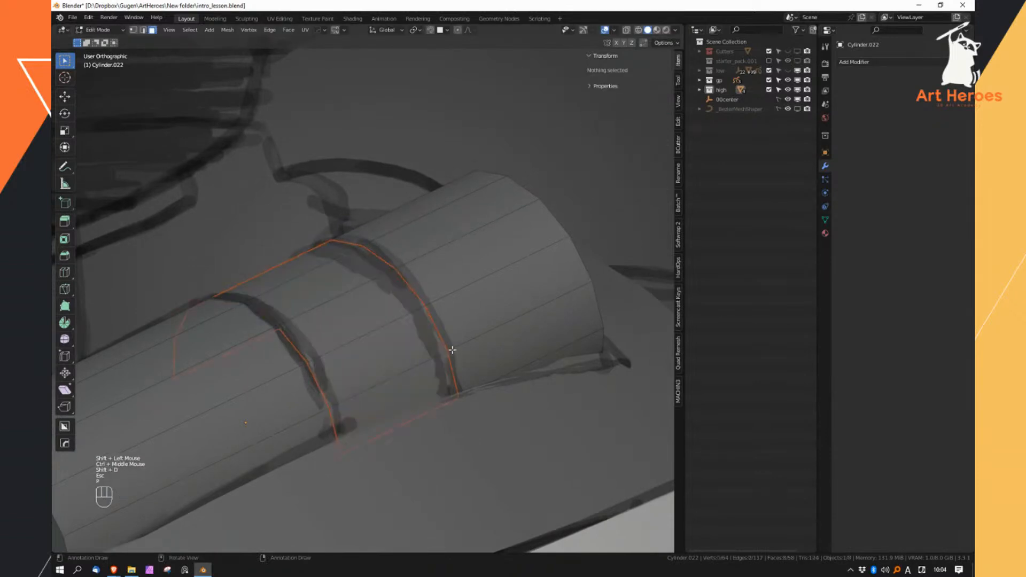
Leave mesh editing and select the separated band piece
key(Tab)
click(308, 257)
shift+middle_drag(308, 258, 348, 261)
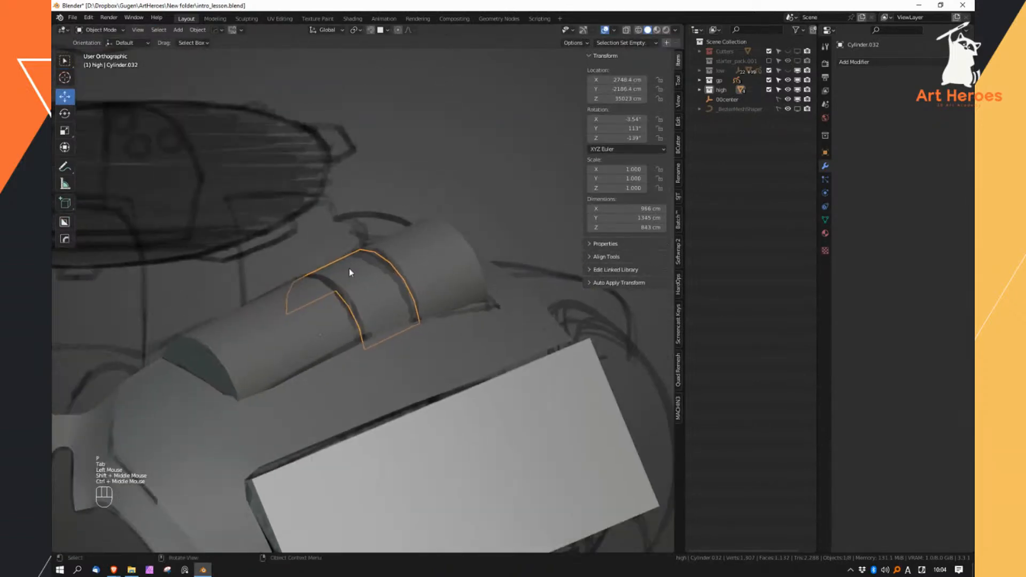
Join the separated band piece into the chest armour panel beneath the cylinder
shift+click(358, 362)
ctrl+middle_drag(372, 381, 373, 350)
key(ctrl+j)
Merge the band's first lower corner vertex with the adjacent vertex on the armour panel's edge
key(Tab)
right_click(384, 325)
click(371, 345)
click(381, 365)
shift+click(370, 341)
key(m)
Slide the panel vertex to the band's other lower corner, merge the two vertices and leave mesh editing
click(589, 250)
shift+click(596, 223)
click(596, 224)
middle_drag(612, 218, 579, 222)
key(g)
key(g)
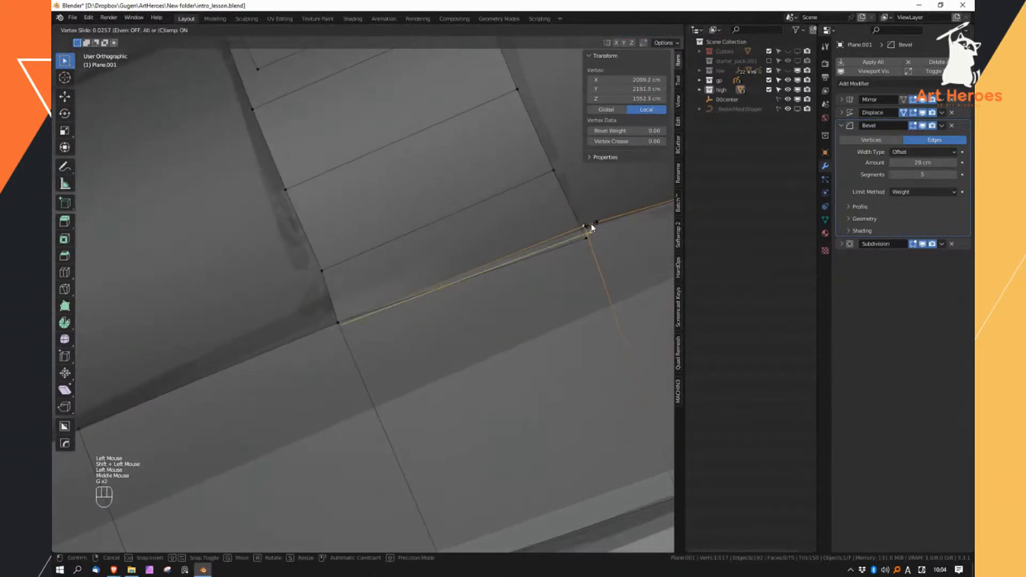
double_click(584, 224)
shift+click(583, 225)
key(m)
key(Tab)
Select the chest cylinder and enable the Cavity option in the viewport shading
key(z)
mouse_move(489, 271)
ctrl+middle_down()
mouse_move(471, 211)
mouse_move(481, 256)
ctrl+middle_up()
middle_drag(481, 257, 499, 275)
key(a)
key(a)
click(473, 296)
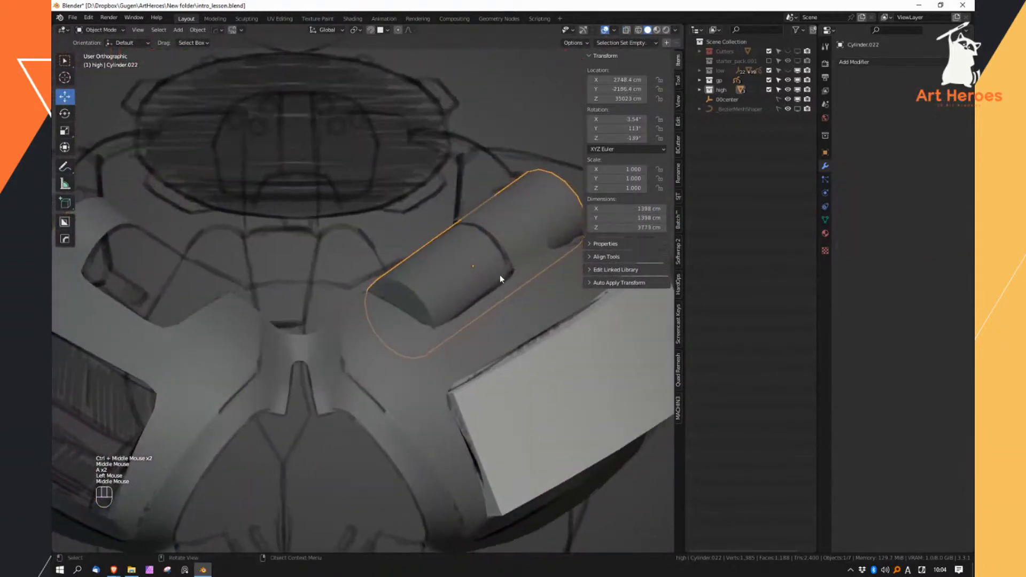
click(677, 30)
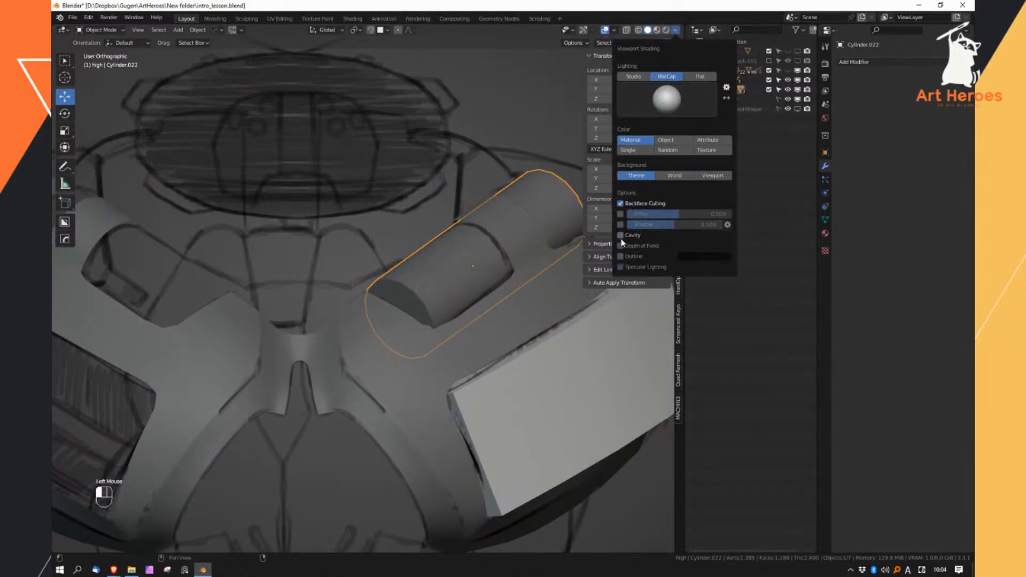
click(621, 236)
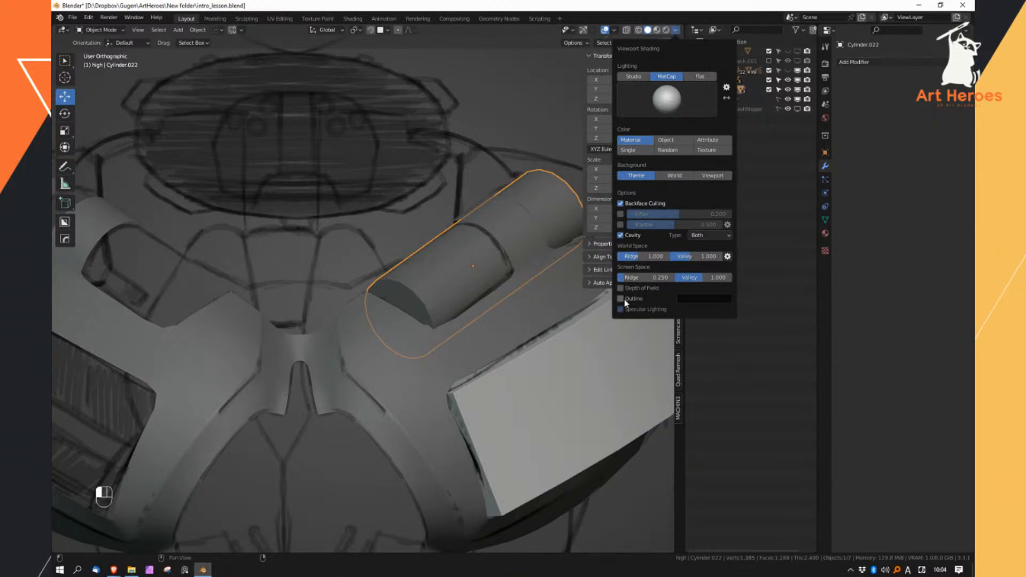
middle_drag(494, 288, 487, 291)
mouse_move(488, 291)
ctrl+middle_down()
mouse_move(522, 301)
mouse_move(485, 289)
mouse_move(432, 334)
mouse_move(432, 294)
mouse_move(412, 301)
mouse_move(429, 319)
mouse_move(422, 303)
mouse_move(401, 312)
mouse_move(386, 342)
ctrl+middle_up()
click(432, 334)
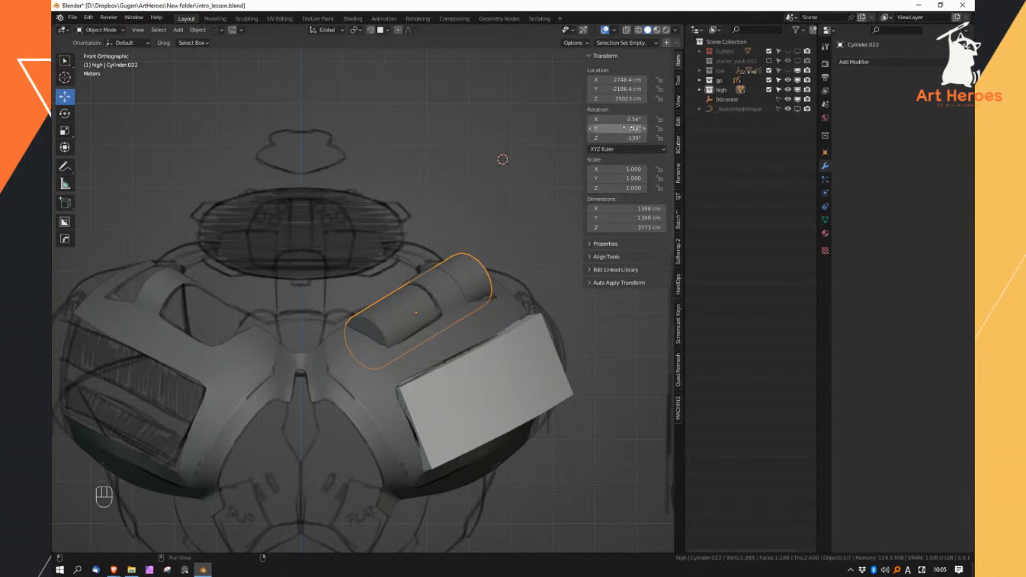
Make a linked duplicate of the chest cylinder above the shoulder and clear its rotation so it stands upright
shift+middle_drag(452, 329, 402, 377)
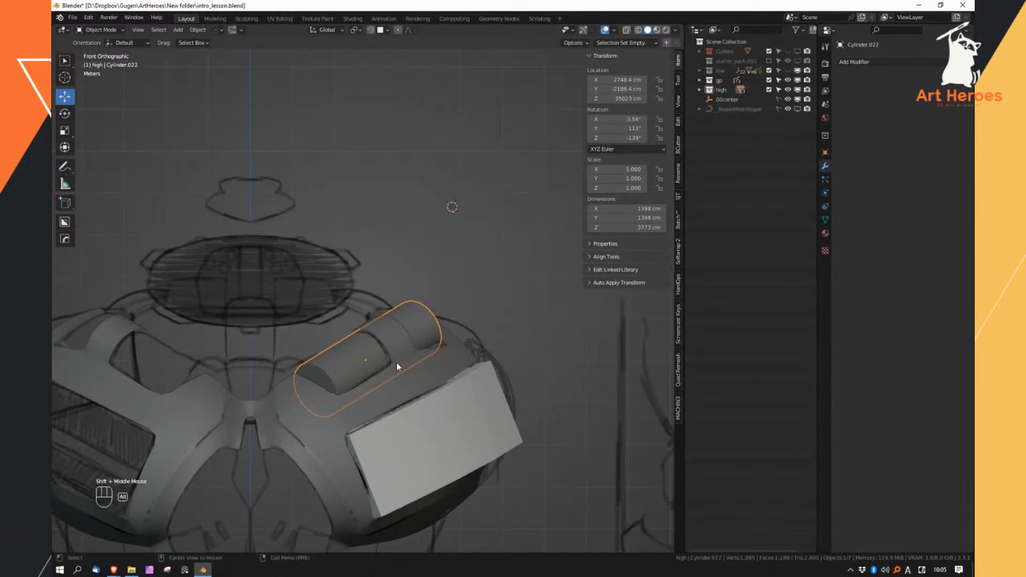
key(alt+d)
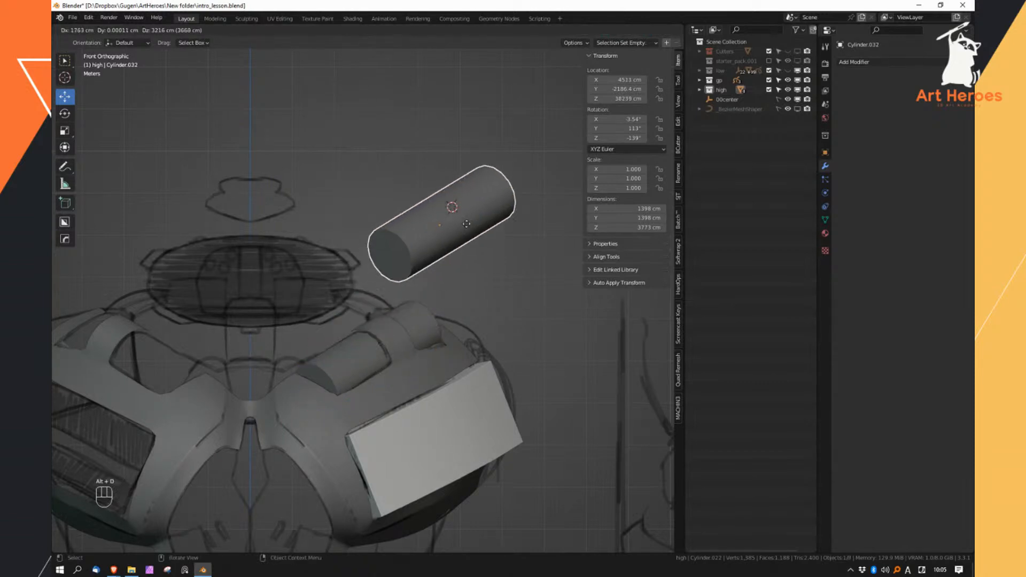
click(498, 231)
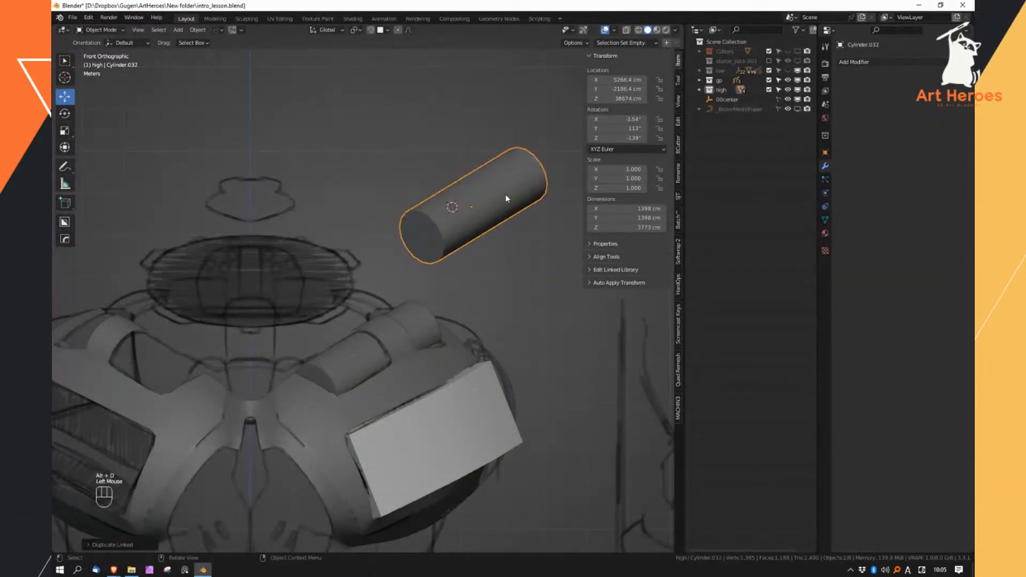
key(alt+r)
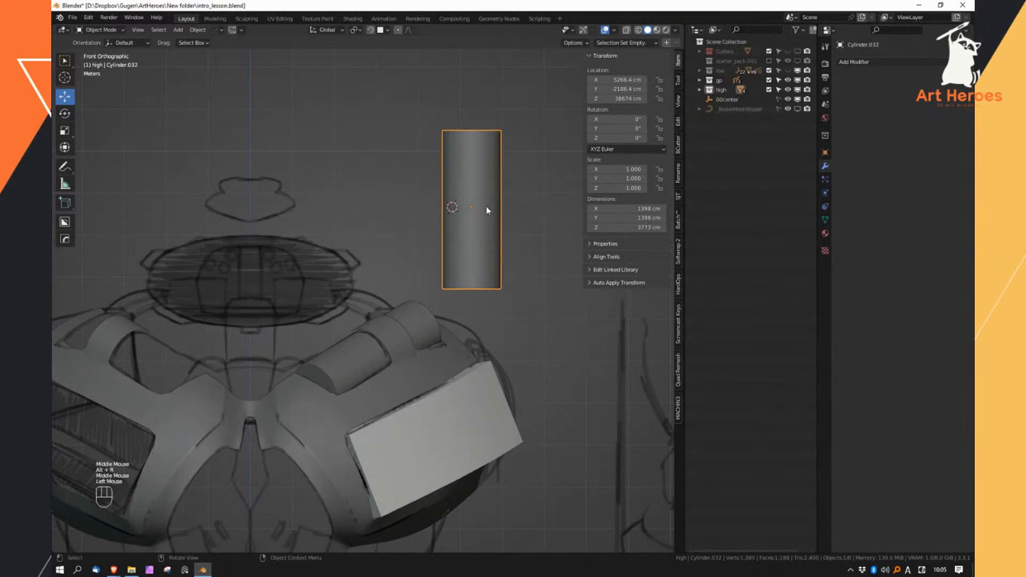
Inset the ring of faces between the two edge loops on the upright cylinder
key(Tab)
middle_drag(480, 214, 476, 225)
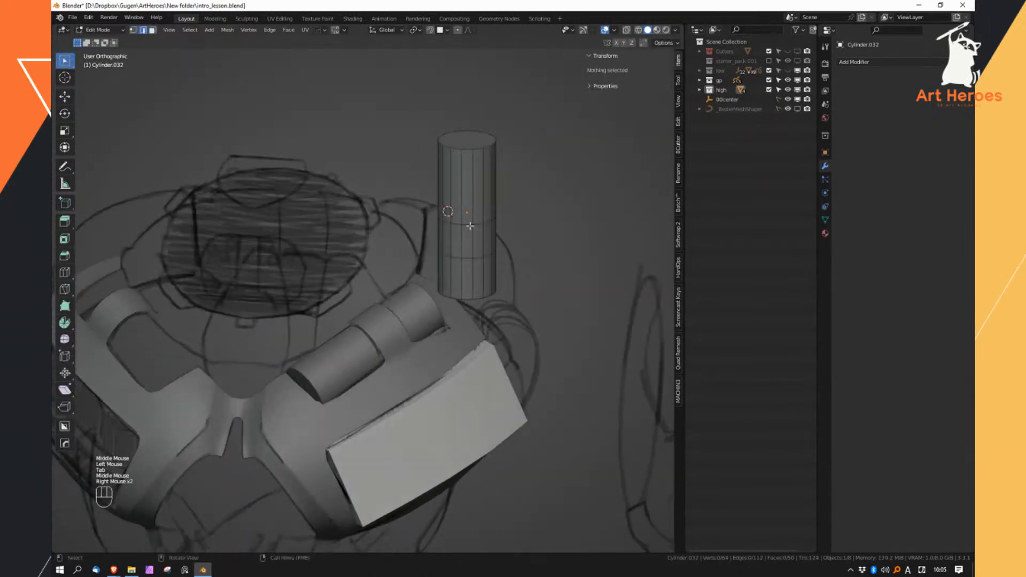
alt+click(474, 222)
alt+shift+click(470, 247)
middle_drag(479, 171, 484, 267)
click(485, 175)
right_drag(483, 268, 477, 258)
alt+click(476, 257)
shift+middle_drag(466, 278, 487, 230)
shift+middle_drag(487, 230, 504, 245)
key(i)
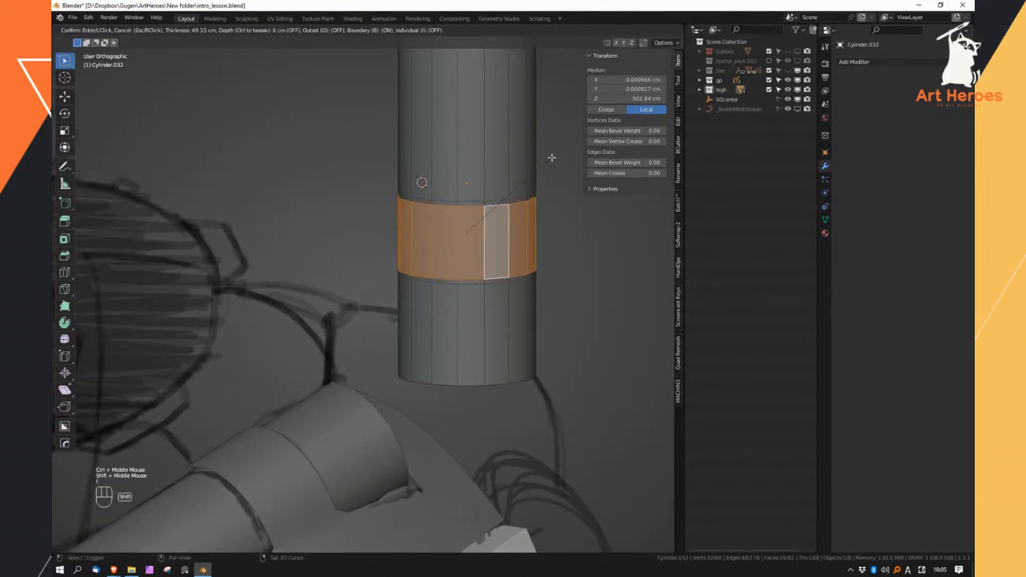
shift+click(558, 159)
Shrink the inset band faces inward along their normals to recess the cylinder's middle section
key(alt+s)
shift+click(554, 169)
shift+middle_drag(491, 290, 427, 289)
key(Tab)
shift+click(419, 342)
click(488, 282)
key(Tab)
Select both end caps of the upright cylinder and bevel their rims with a single segment
middle_drag(490, 287, 540, 311)
right_click(492, 174)
click(489, 167)
click(492, 125)
middle_drag(492, 226, 491, 184)
shift+click(491, 361)
key(ctrl+b)
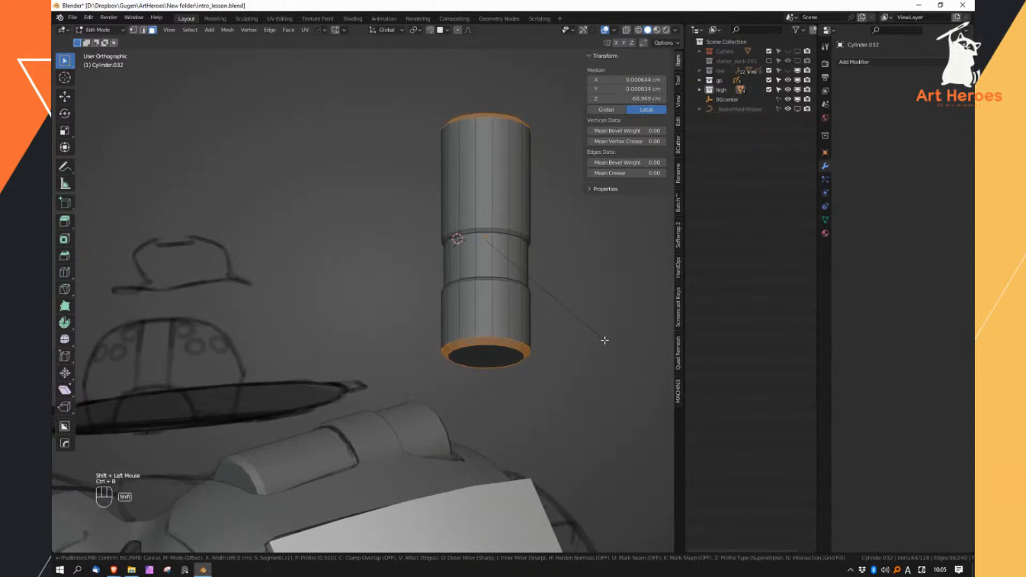
shift+click(594, 332)
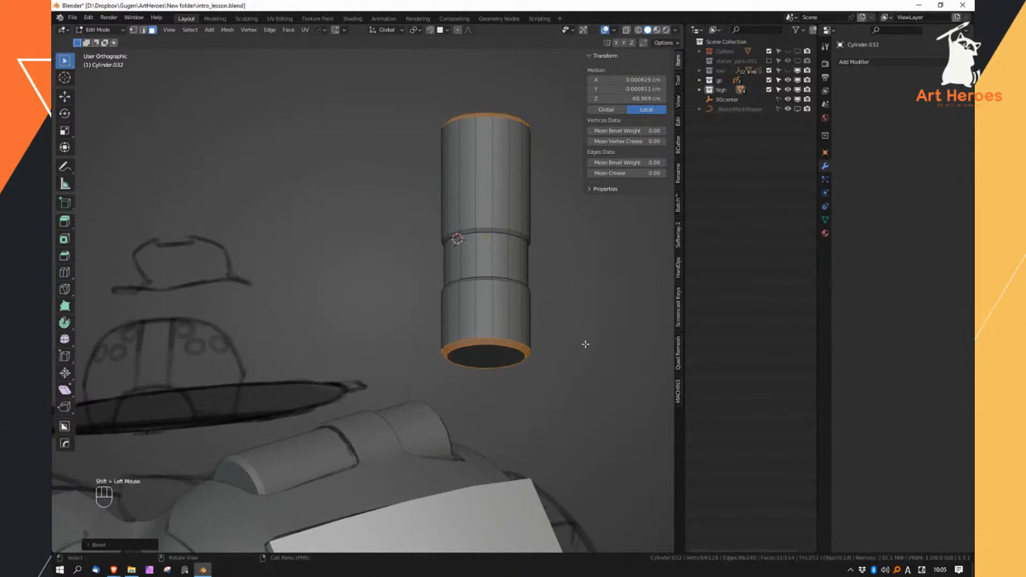
Select both end caps inside the bevels and inset them
click(492, 353)
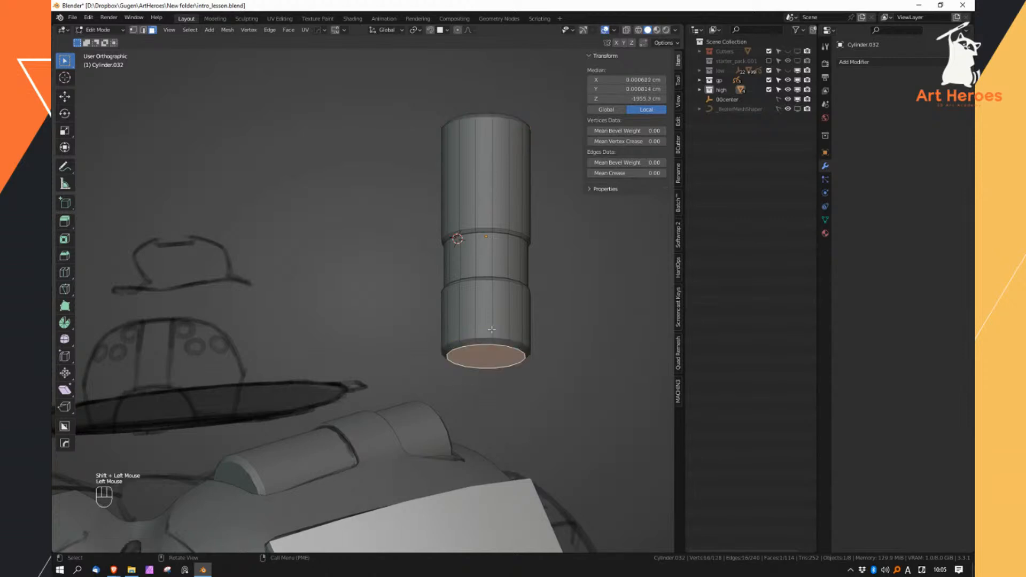
middle_drag(490, 346, 494, 391)
shift+click(498, 129)
middle_drag(531, 151, 547, 130)
key(i)
click(534, 141)
Extrude the inset end caps and scale them together along Z to recess them into the cylinder
key(e)
key(Escape)
key(s)
middle_click(545, 130)
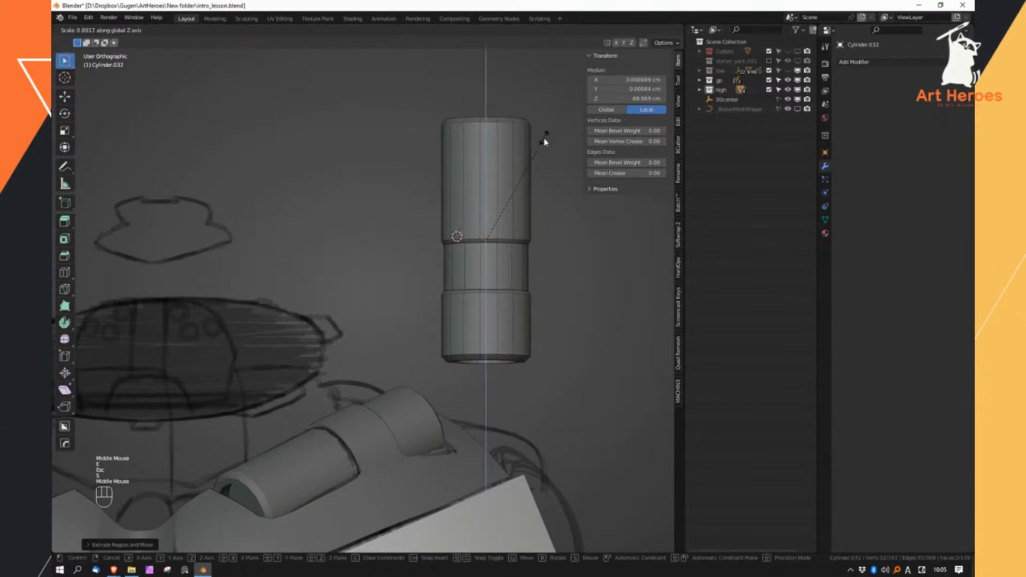
click(546, 141)
Set the transform pivot point to Individual Origins and scale the two recessed end caps
middle_drag(554, 172, 549, 215)
click(415, 30)
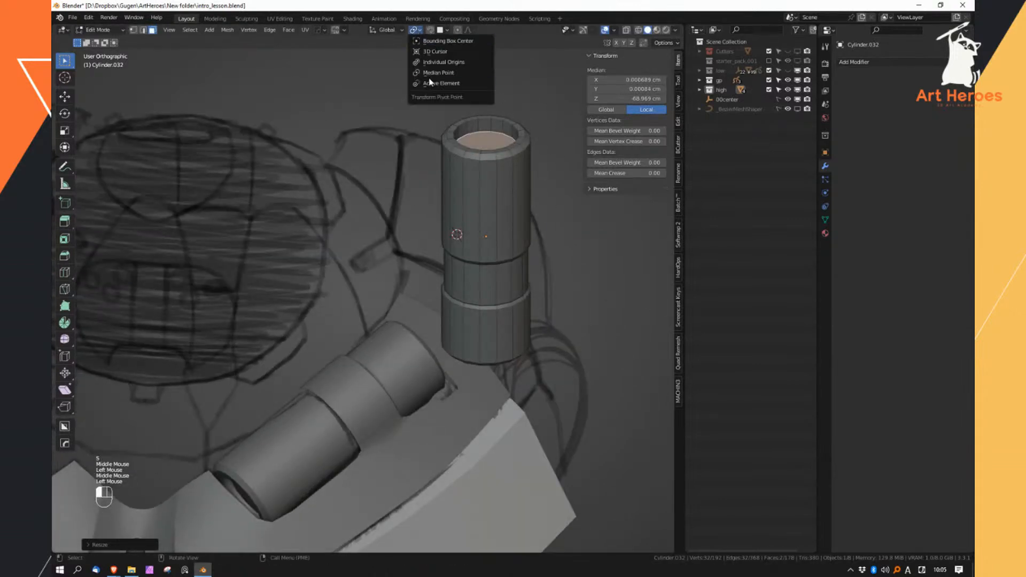
click(439, 63)
key(s)
click(547, 171)
Insert two closely spaced edge loops around the cylinder near its upper end
middle_drag(547, 171, 521, 187)
shift+middle_drag(493, 257, 512, 209)
middle_drag(511, 208, 513, 256)
shift+middle_drag(512, 197, 544, 161)
key(ctrl+r)
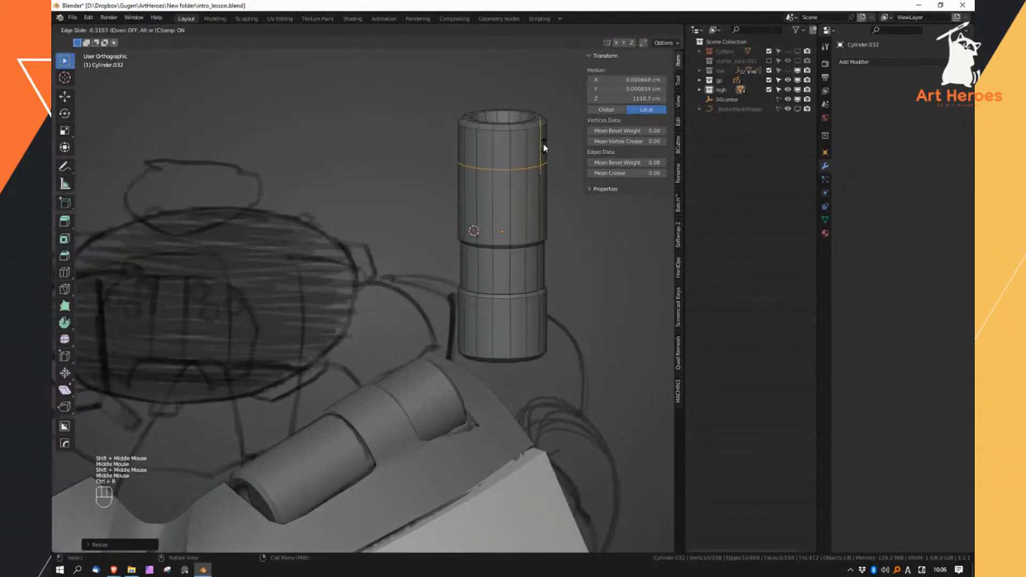
click(545, 138)
key(ctrl+r)
click(545, 162)
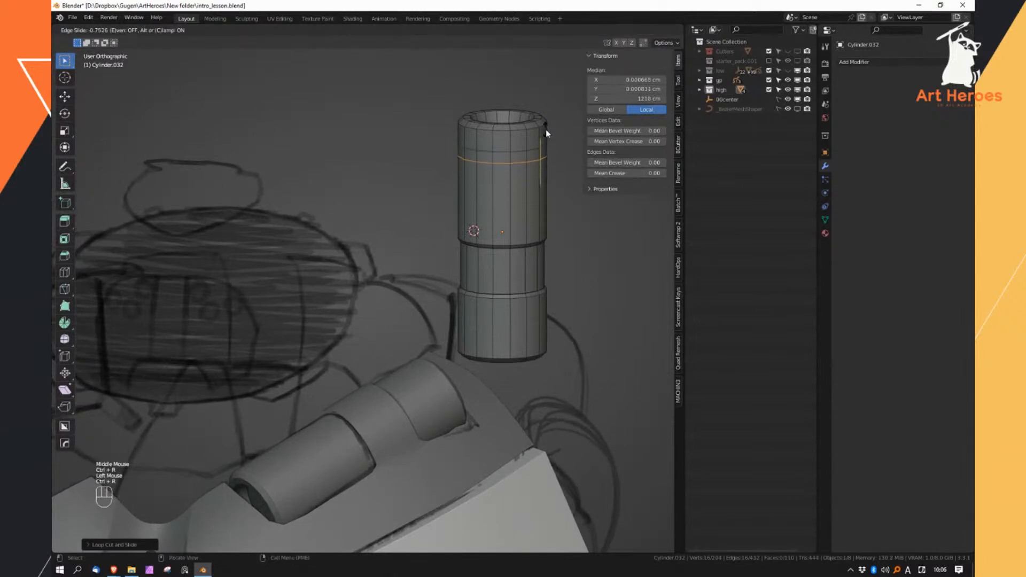
click(547, 126)
Insert a centred edge loop between the two closely spaced loops near the cylinder's upper end
ctrl+middle_drag(527, 150, 526, 159)
key(ctrl+r)
click(528, 159)
key(Escape)
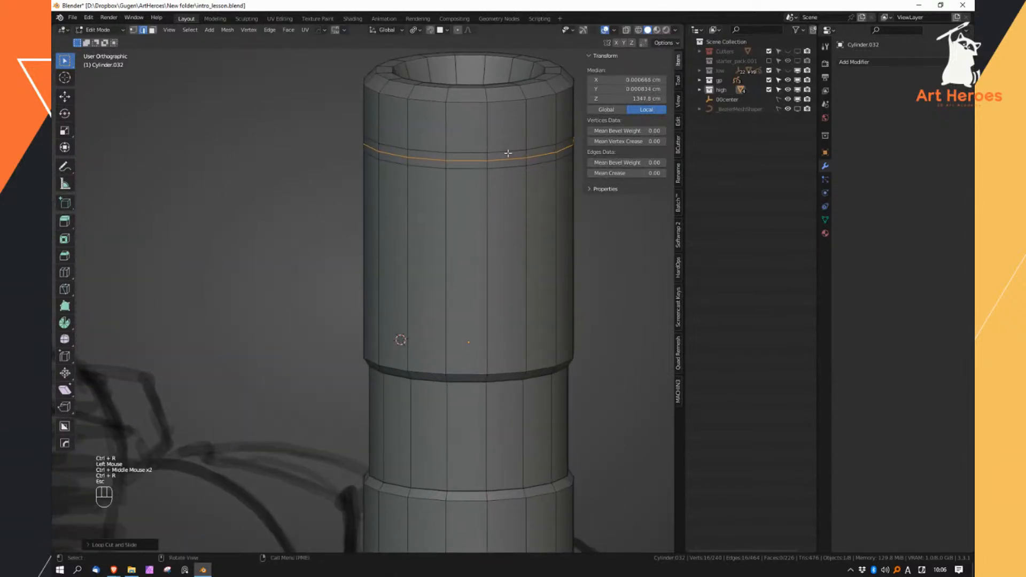
drag(511, 145, 495, 202)
mouse_move(495, 201)
ctrl+middle_down()
mouse_move(506, 194)
mouse_move(508, 214)
ctrl+middle_up()
shift+middle_drag(508, 214, 529, 166)
key(g)
middle_click(528, 179)
key(Escape)
Shrink the middle edge loop inward along its normals to form a narrow V-shaped groove, and leave mesh editing
middle_drag(478, 211, 503, 206)
ctrl+middle_drag(503, 206, 513, 184)
alt+click(543, 170)
key(alt+s)
shift+click(529, 199)
middle_drag(513, 184, 498, 188)
key(Tab)
Edit the chest-mounted cylinder and select the groove faces on its exposed front side
click(361, 365)
key(Tab)
ctrl+middle_drag(361, 364, 310, 417)
middle_drag(310, 417, 258, 441)
right_drag(259, 441, 268, 460)
click(272, 458)
shift+click(277, 479)
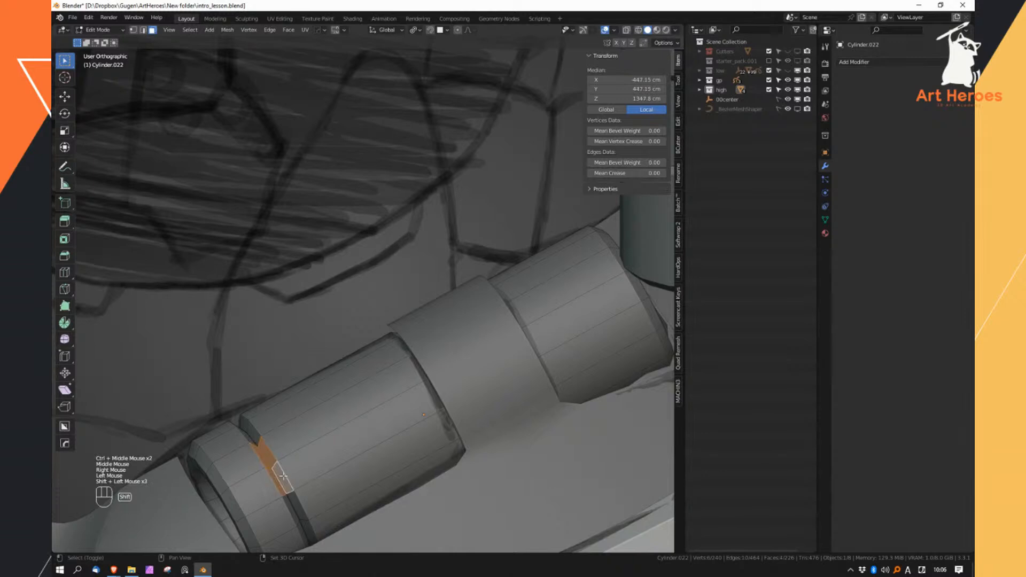
ctrl+middle_drag(295, 448, 301, 464)
shift+middle_drag(369, 406, 340, 459)
middle_drag(396, 283, 458, 216)
Compare the groove face selection on the upright copy, and return to editing the chest-mounted cylinder
key(Tab)
click(440, 289)
key(Tab)
middle_drag(533, 256, 212, 286)
key(Tab)
click(259, 419)
key(Tab)
Refine the selection to the groove faces on the chest-mounted cylinder's front side and leave mesh editing
shift+middle_drag(235, 465, 327, 412)
ctrl+middle_drag(327, 411, 303, 354)
shift+click(305, 343)
shift+click(315, 340)
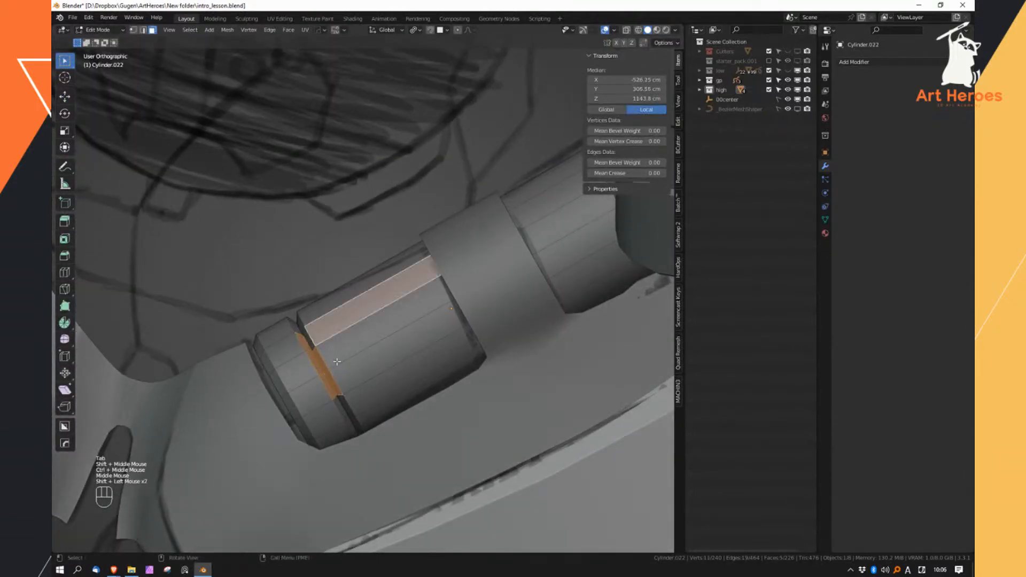
click(309, 343)
shift+click(304, 340)
ctrl+click(328, 387)
shift+click(335, 387)
ctrl+click(312, 346)
middle_drag(342, 342, 413, 319)
key(Tab)
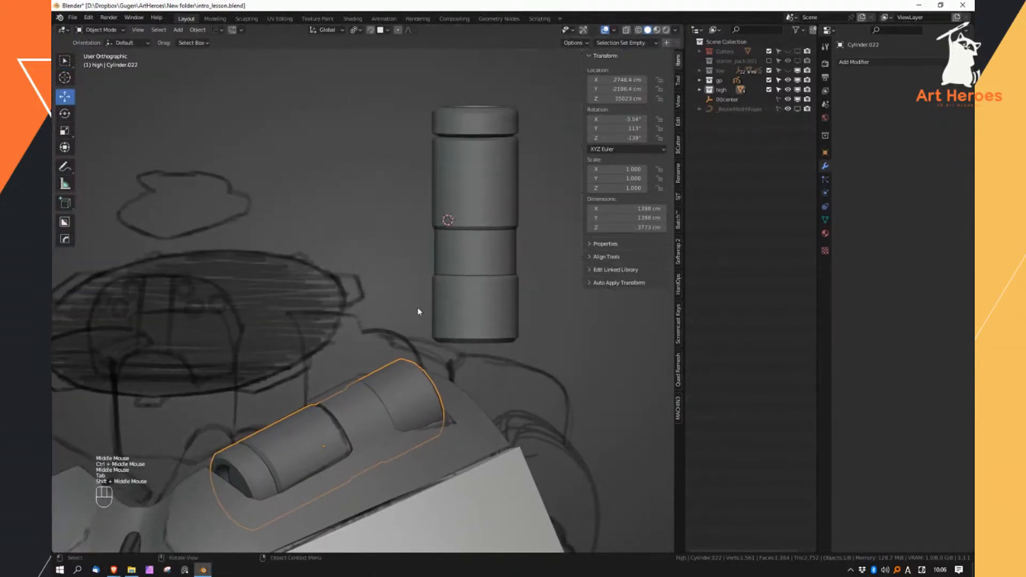
Edit the upright linked cylinder and move the selected groove faces down along its axis to offset that groove section
click(467, 227)
key(Tab)
middle_drag(467, 226, 446, 299)
middle_drag(479, 252, 431, 133)
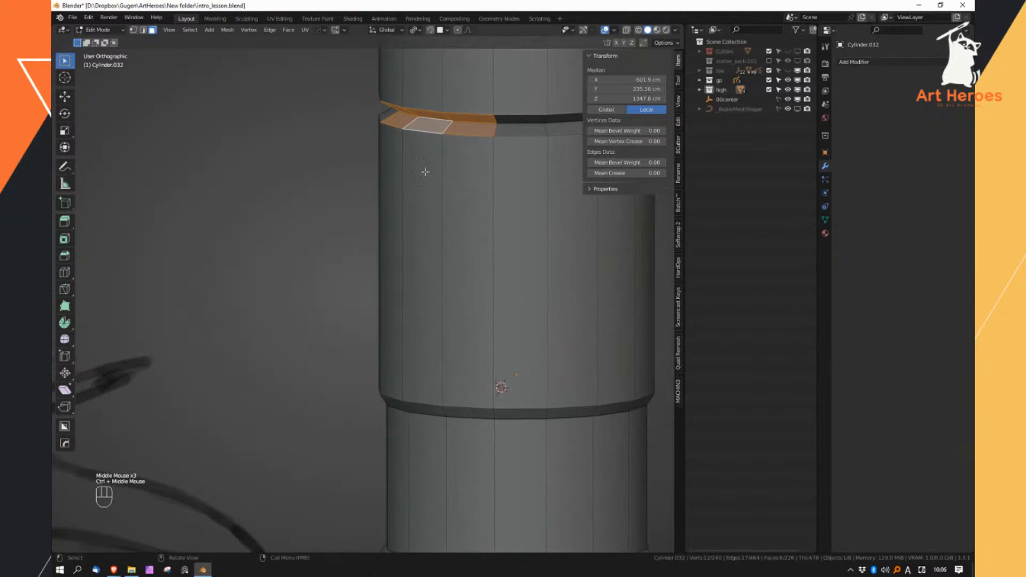
middle_drag(457, 188, 459, 250)
mouse_move(458, 246)
ctrl+middle_down()
mouse_move(471, 198)
mouse_move(463, 240)
ctrl+middle_up()
middle_drag(464, 240, 493, 360)
key(g)
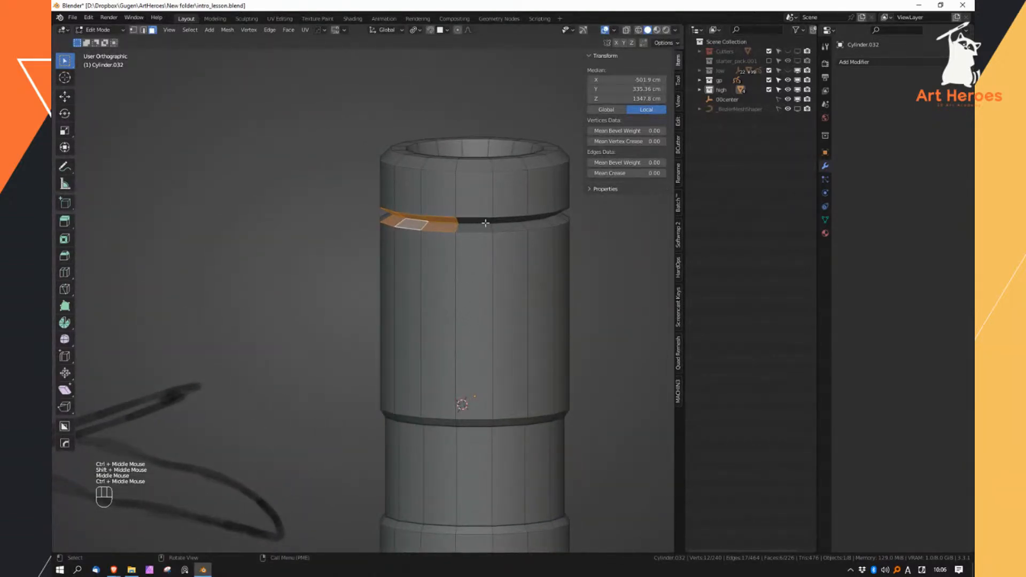
middle_click(481, 230)
click(482, 244)
ctrl+middle_drag(481, 268, 546, 342)
middle_drag(545, 342, 514, 360)
shift+middle_drag(514, 361, 473, 286)
shift+middle_drag(473, 286, 495, 244)
key(Tab)
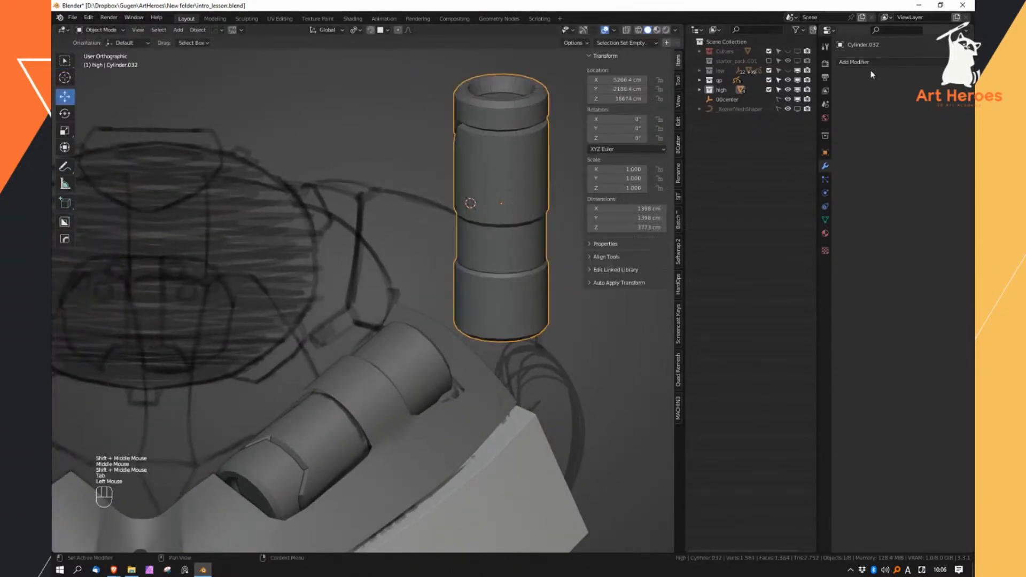
Add a Bevel modifier to the upright cylinder with limit method Weight, 2 segments and an amount of 44 cm
click(854, 61)
click(780, 101)
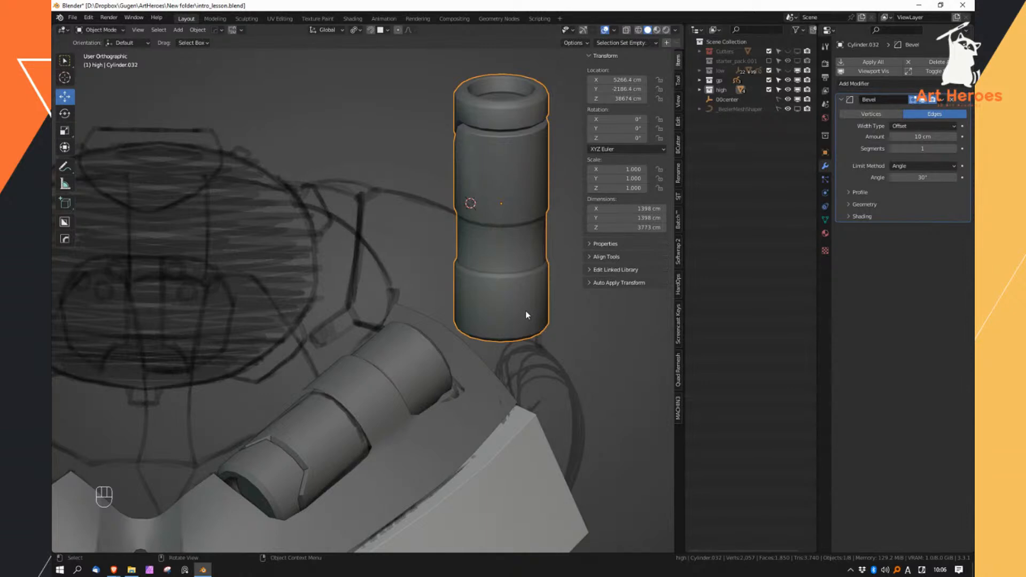
click(921, 126)
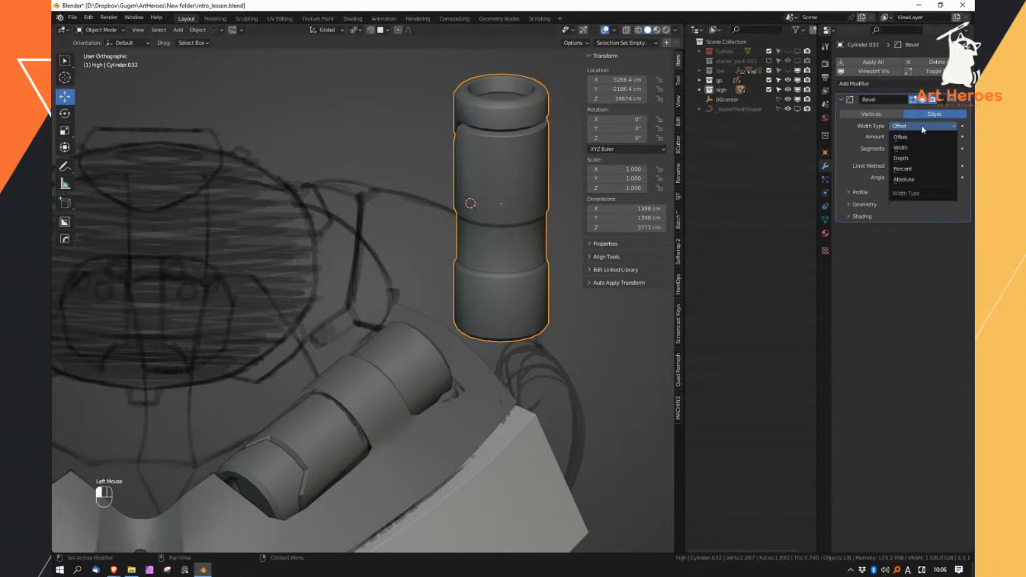
click(922, 166)
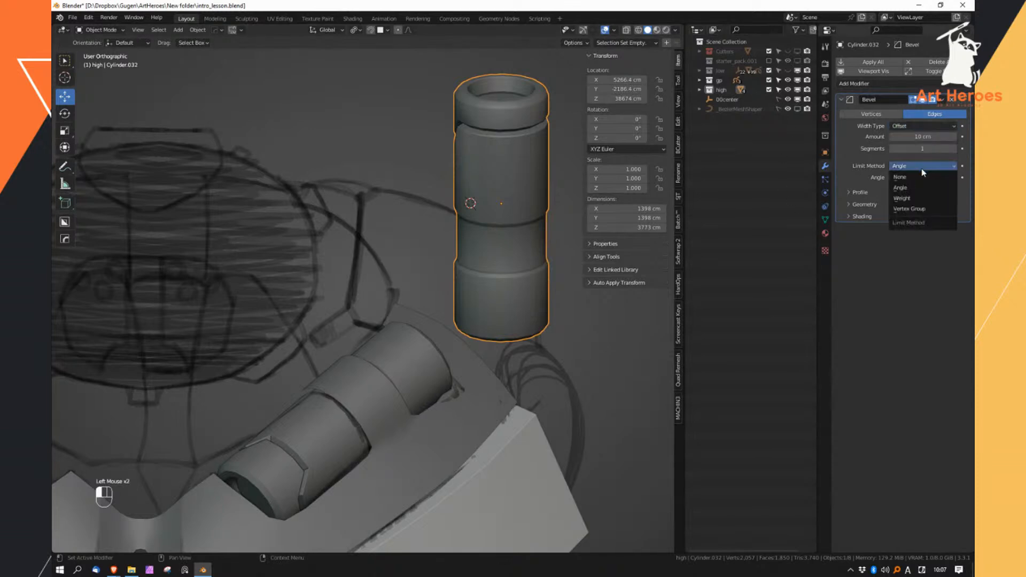
click(918, 201)
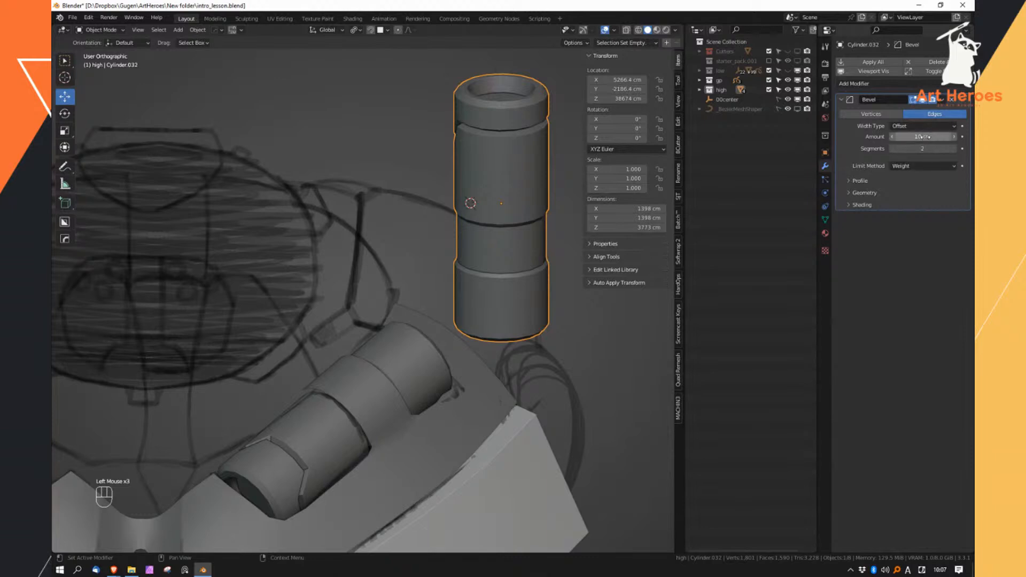
mouse_move(918, 136)
mouse_down()
mouse_move(943, 140)
mouse_move(928, 140)
mouse_up()
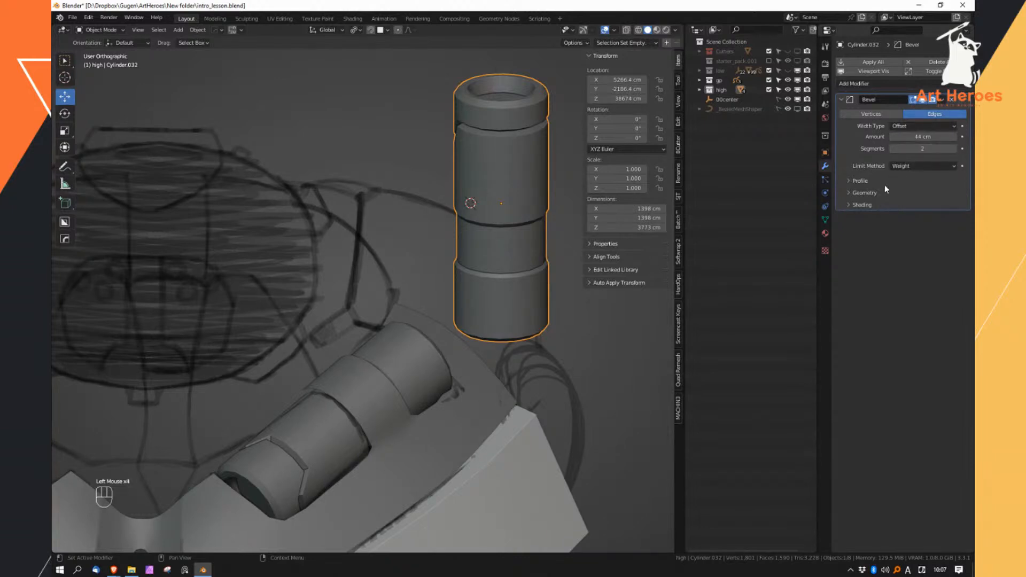
Turn off Clamp Overlap in the geometry settings of the upright cylinder's Bevel modifier
click(876, 193)
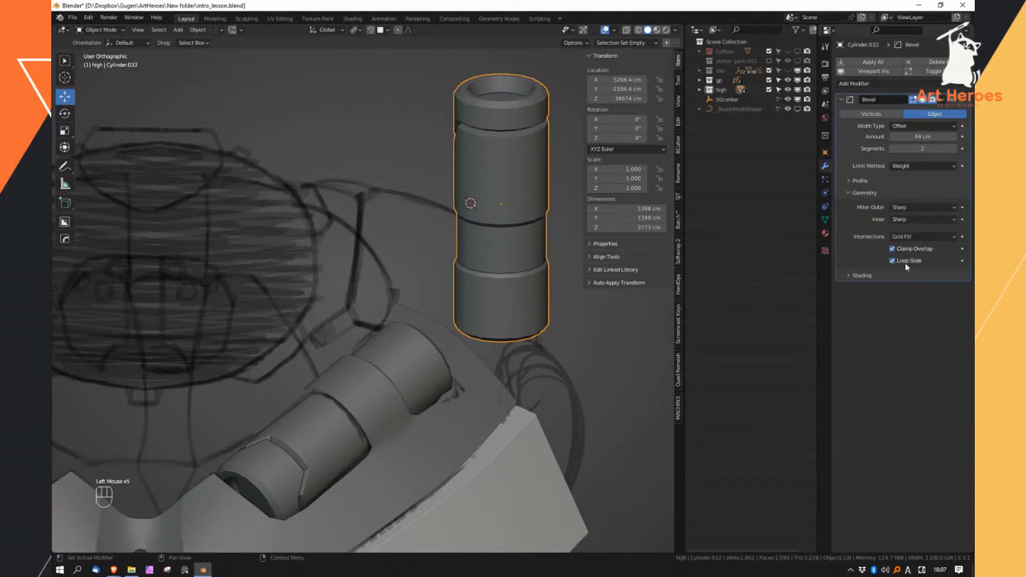
click(896, 249)
middle_drag(483, 149, 506, 134)
ctrl+middle_drag(503, 125, 465, 238)
key(z)
key(z)
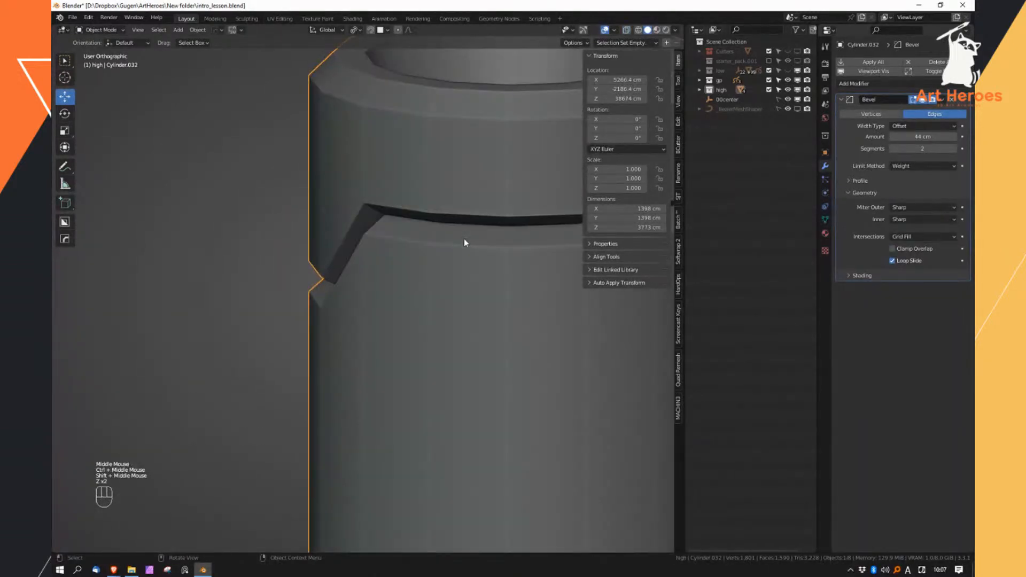
Set the bevel amount to 50 cm and add a Subdivision modifier with two levels to the upright cylinder
click(922, 137)
text(5)
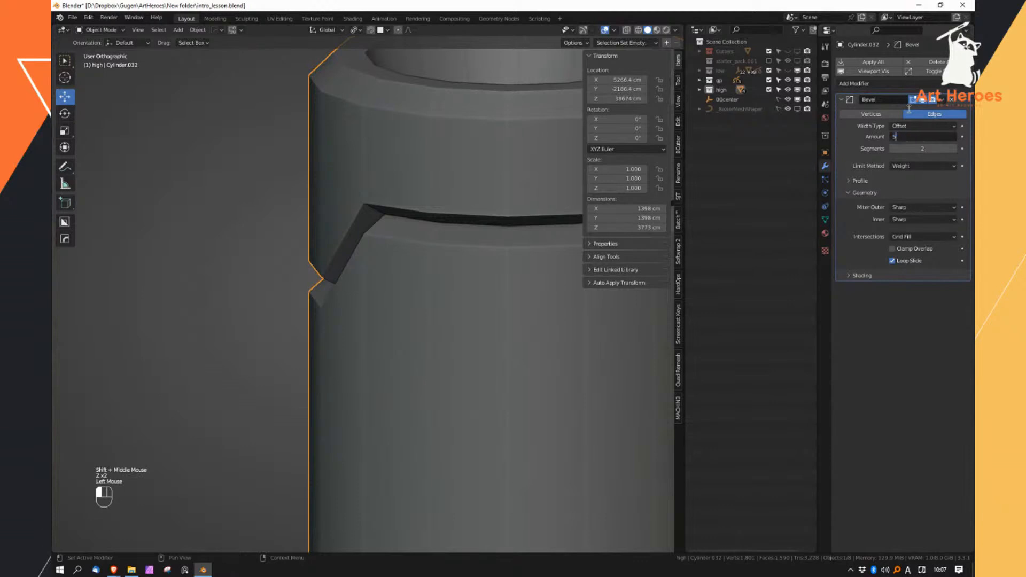
text(0)
key(Return)
key(1)
key(2)
Give the two edge loops bordering the stepped groove below the cylinder's upper rim a bevel weight of 1
ctrl+middle_drag(474, 262, 630, 254)
key(Tab)
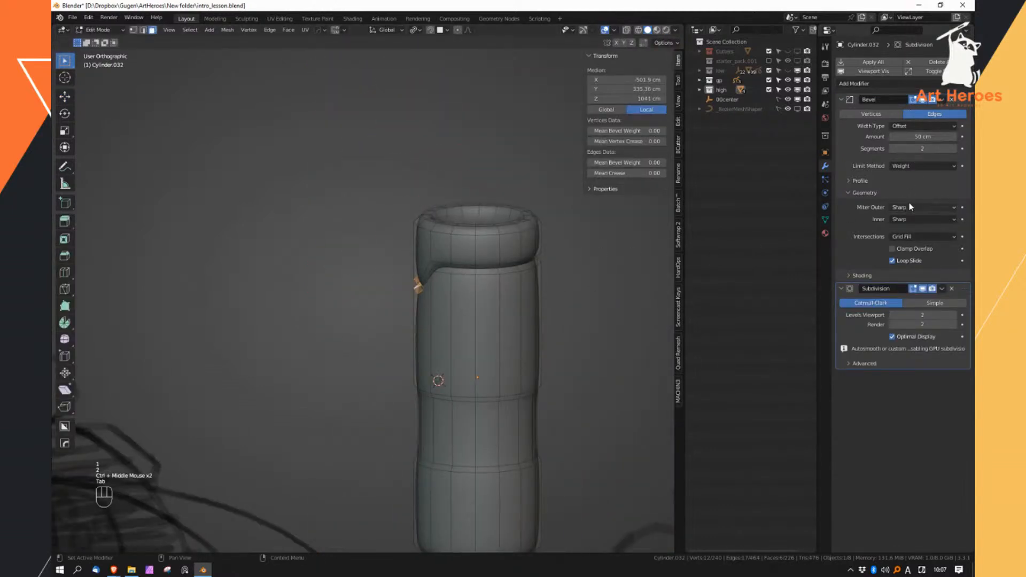
right_drag(545, 316, 529, 292)
alt+click(489, 260)
alt+shift+click(489, 268)
middle_drag(488, 268, 534, 262)
mouse_move(535, 261)
ctrl+middle_down()
mouse_move(478, 291)
mouse_move(523, 256)
ctrl+middle_up()
key(ctrl+shift+e)
click(622, 268)
Add an edge crease to the inner edge loop of the stepped groove
alt+click(521, 267)
key(shift+e)
click(652, 274)
ctrl+middle_drag(652, 274, 525, 271)
Select the four edge loops around the cylinder's upper rim and opening and give them bevel weight
alt+click(527, 228)
middle_drag(527, 228, 527, 257)
alt+shift+click(527, 247)
alt+shift+click(526, 238)
key(z)
alt+shift+click(521, 176)
key(ctrl+z)
alt+shift+click(528, 212)
key(z)
key(ctrl+z)
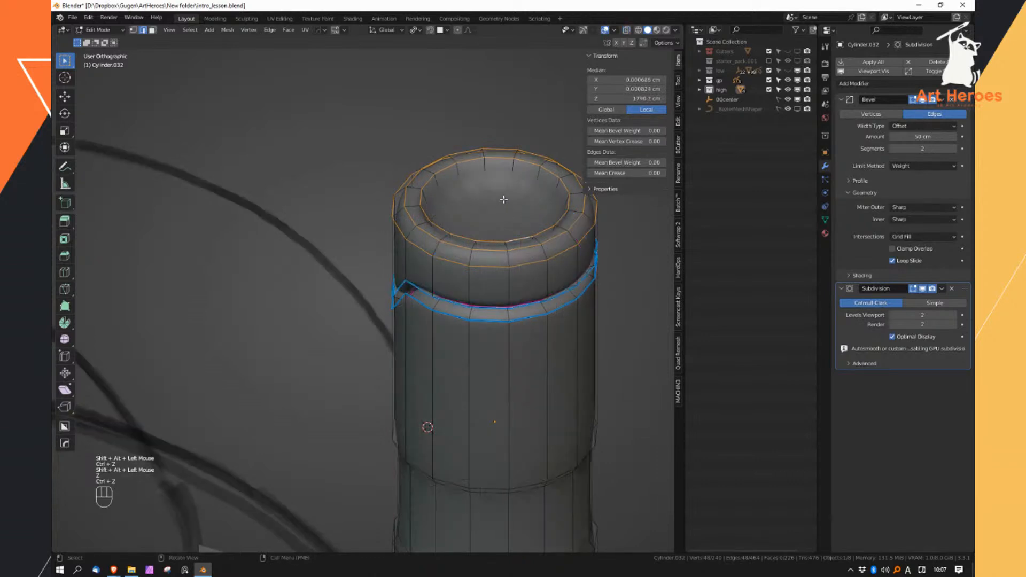
key(z)
alt+shift+click(481, 212)
key(z)
ctrl+middle_drag(481, 212, 481, 230)
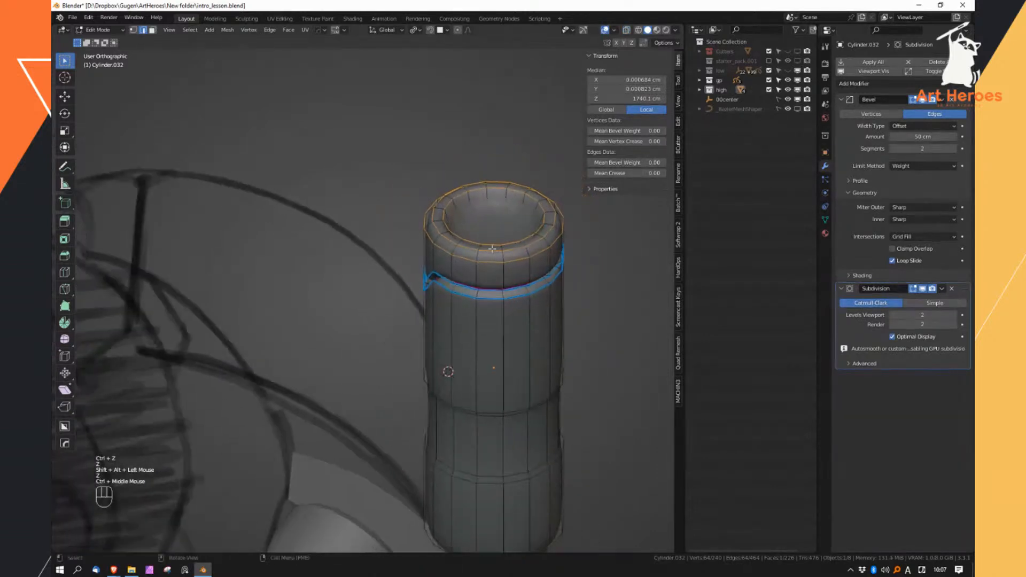
key(shift+ctrl+e)
click(530, 243)
Give bevel weight to the edge loops of the ring step around the middle of the cylinder
key(Tab)
mouse_move(523, 267)
ctrl+middle_down()
mouse_move(515, 311)
mouse_move(514, 265)
ctrl+middle_up()
key(Tab)
alt+click(498, 335)
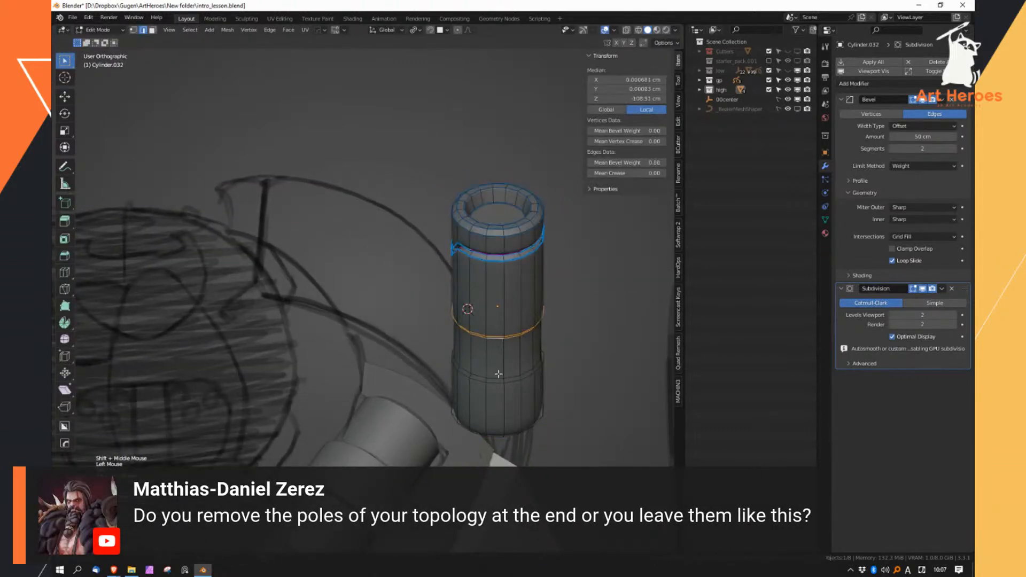
key(ctrl+shift+e)
shift+click(591, 301)
Select the edge loops around the cylinder's lower rim and opening and give them bevel weight
shift+middle_drag(584, 306, 523, 184)
ctrl+middle_drag(524, 185, 516, 128)
alt+click(500, 355)
middle_drag(500, 356, 489, 289)
scroll(481, 280, up, 2)
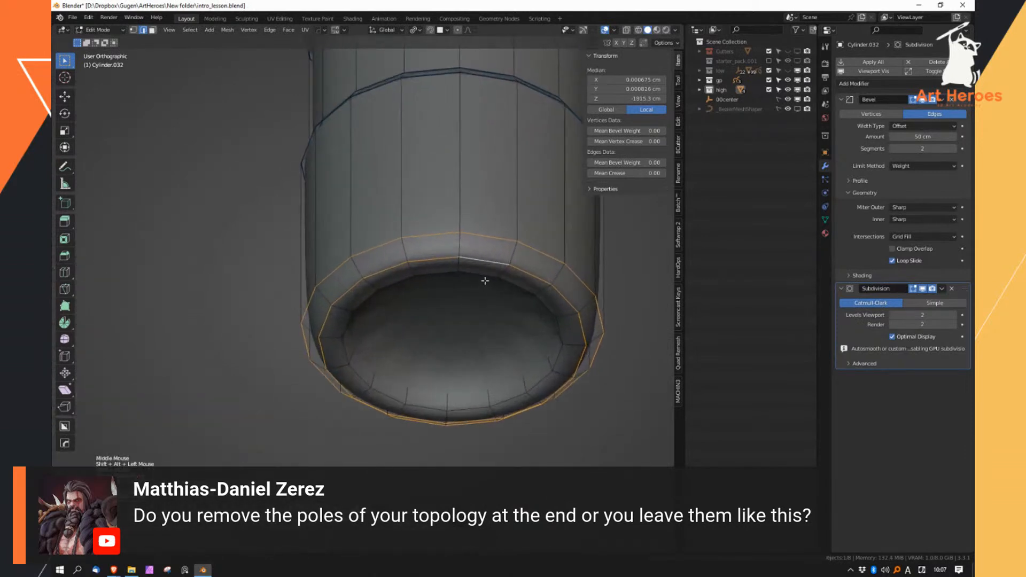
alt+shift+click(521, 263)
key(ctrl+shift+e)
click(554, 254)
Select the recessed end face inside the cylinder with X-ray on and give its border edges bevel weight
middle_drag(552, 250, 539, 225)
key(alt+z)
key(Tab)
click(479, 326)
key(alt+z)
key(2)
key(alt+z)
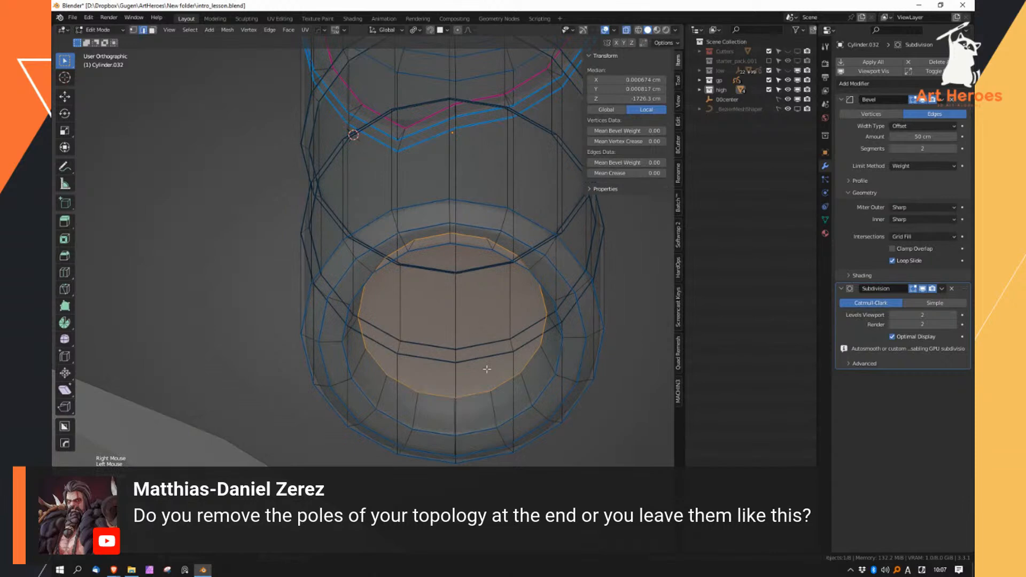
key(ctrl+shift+e)
click(605, 306)
key(alt+z)
Examine the smoothed upright cylinder from several angles and compare it with the diagonal cylinder on the chest
scroll(557, 283, down, 3)
middle_drag(560, 268, 555, 295)
click(519, 333)
ctrl+middle_drag(520, 332, 535, 277)
middle_drag(536, 278, 547, 216)
key(Tab)
key(Tab)
key(Tab)
middle_drag(474, 219, 510, 262)
middle_drag(511, 263, 536, 215)
click(511, 249)
click(440, 335)
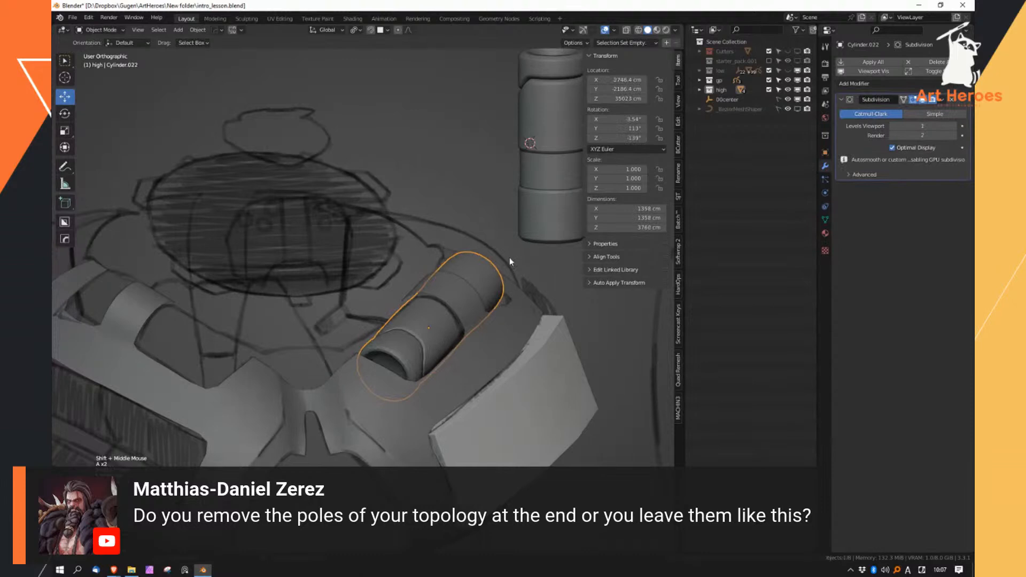
ctrl+middle_drag(507, 270, 514, 245)
Readjust the bevel weight of the two edge loops along the upright cylinder's stepped groove
click(514, 246)
key(Tab)
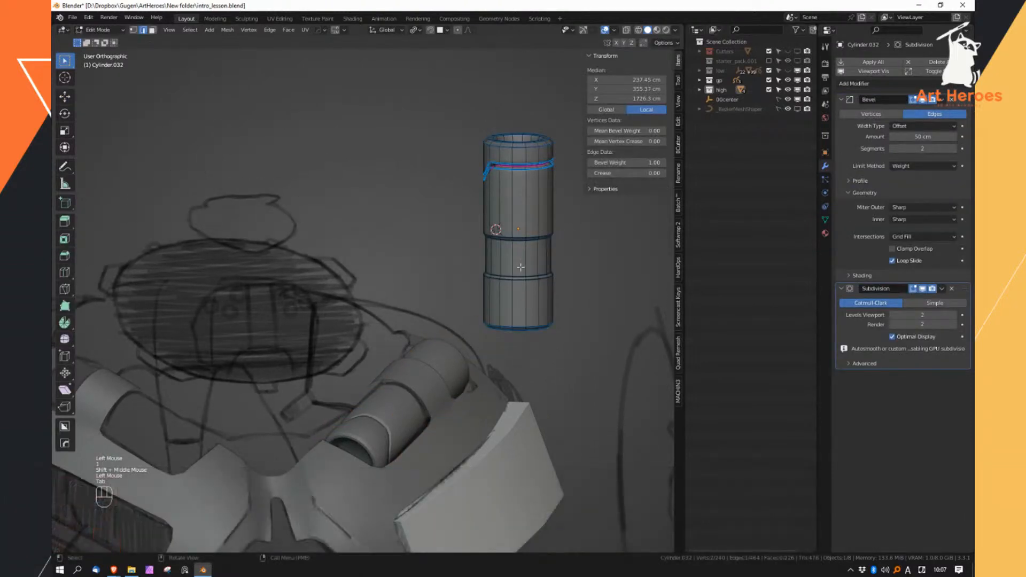
alt+click(520, 162)
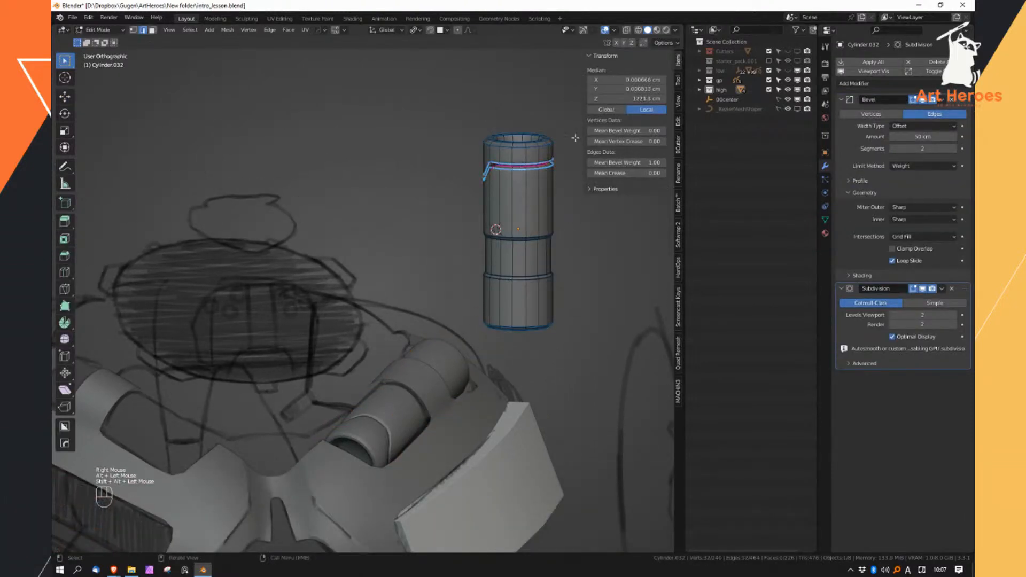
alt+shift+click(521, 165)
key(shift+ctrl+e)
click(541, 149)
ctrl+middle_drag(540, 150, 546, 189)
key(shift+ctrl+e)
click(540, 146)
key(Tab)
Compare the bevels and modifiers of the upright cylinder with those of the diagonal cylinder on the chest
click(376, 432)
key(a)
key(a)
click(502, 295)
middle_drag(502, 293, 470, 331)
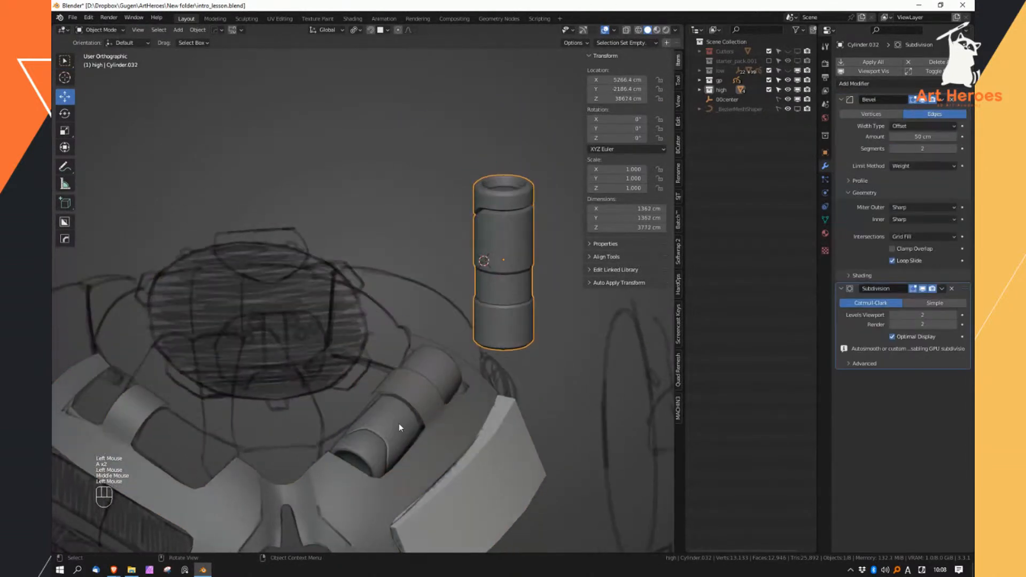
click(404, 422)
click(494, 294)
mouse_move(524, 258)
middle_down()
mouse_move(538, 277)
mouse_move(507, 262)
middle_up()
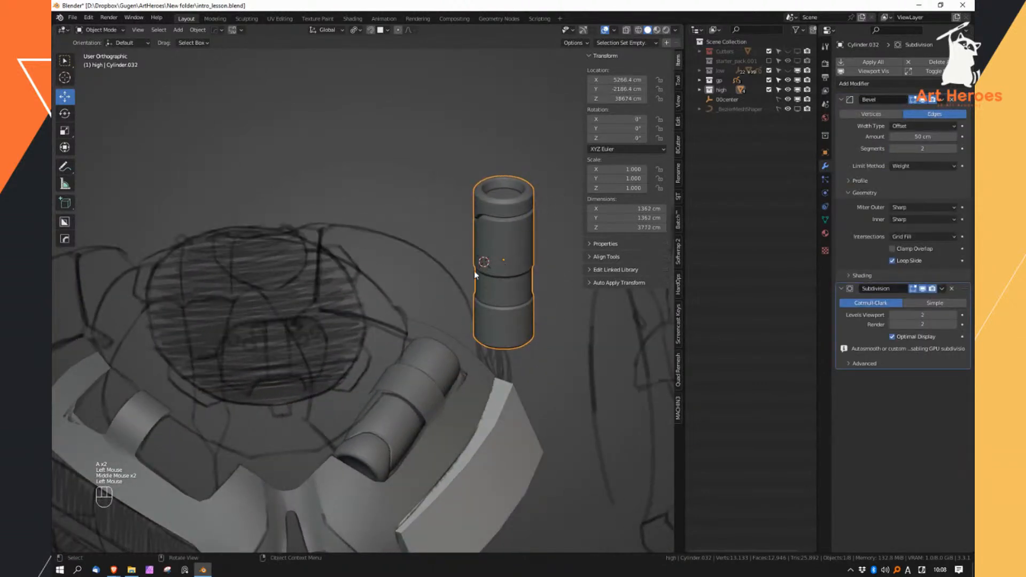
click(499, 272)
click(515, 287)
click(515, 294)
click(516, 299)
click(441, 382)
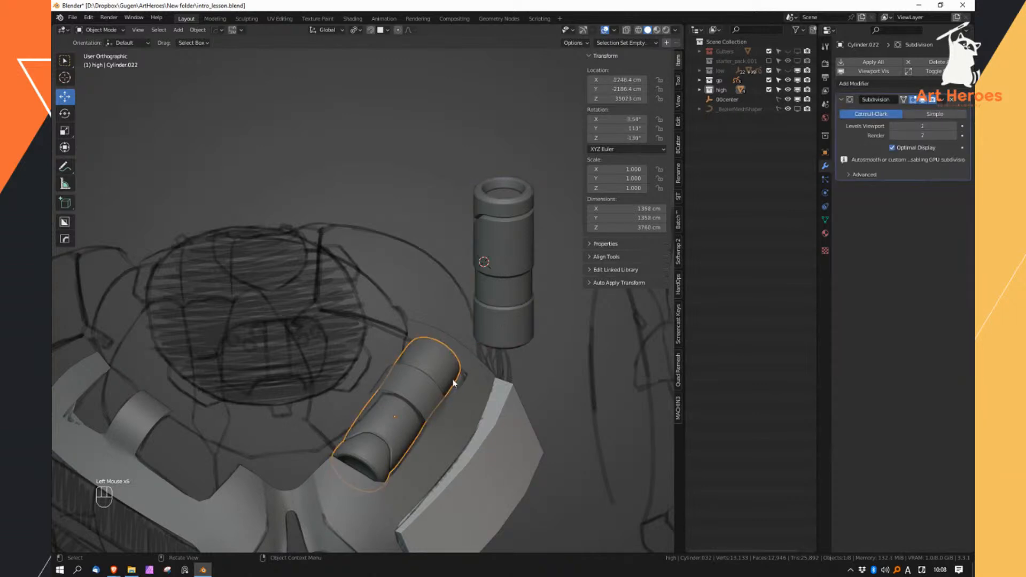
click(502, 265)
click(455, 365)
click(511, 242)
click(422, 363)
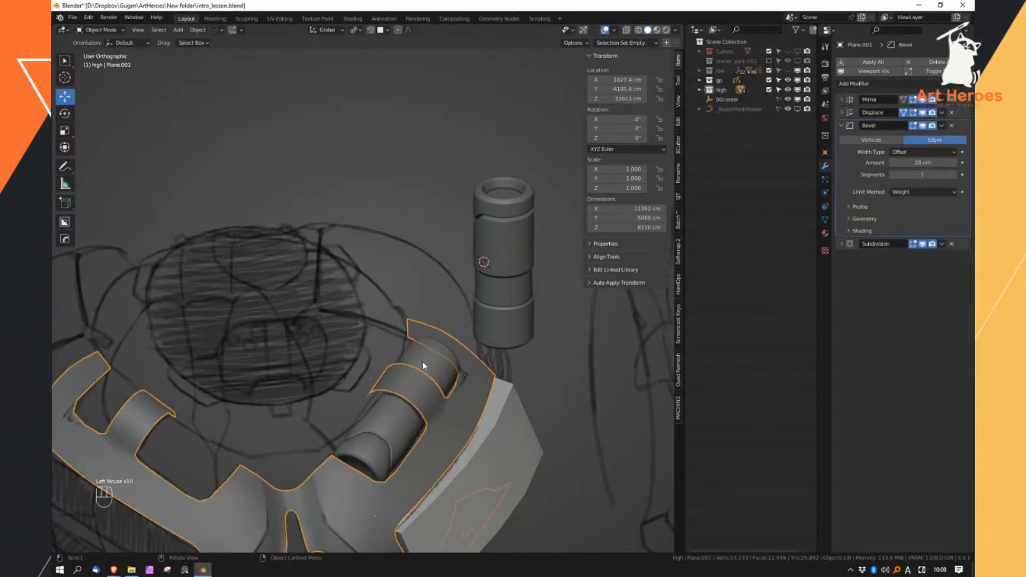
click(428, 358)
click(499, 284)
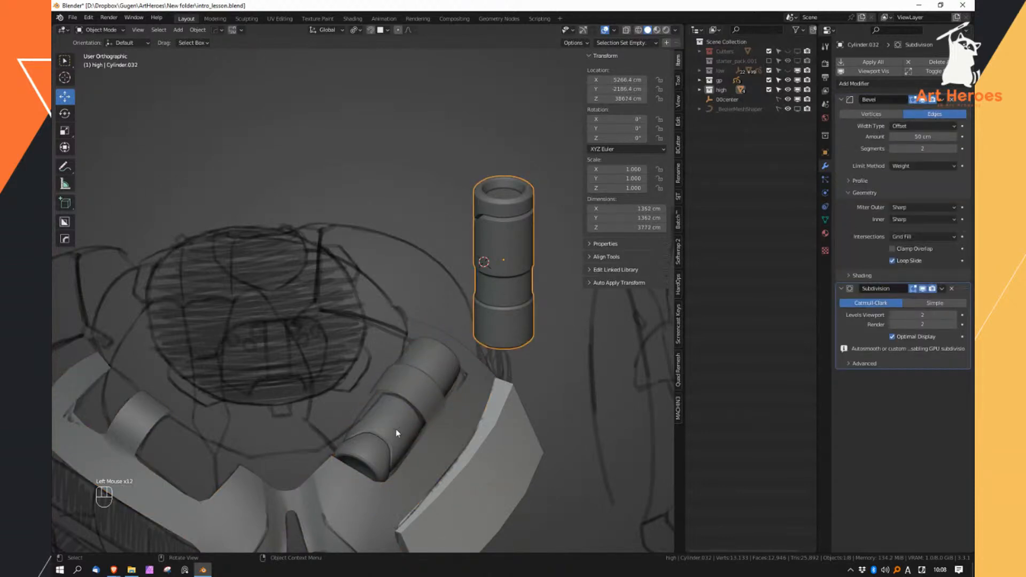
Copy the upright cylinder's modifiers to the diagonal cylinder on the chest
click(395, 423)
shift+click(493, 296)
key(ctrl+l)
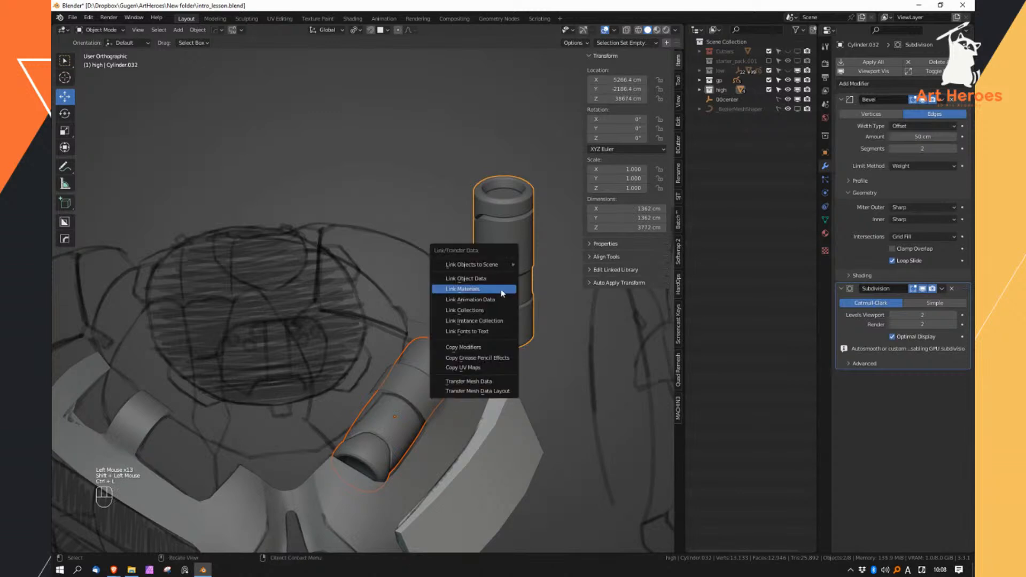
click(492, 348)
click(441, 363)
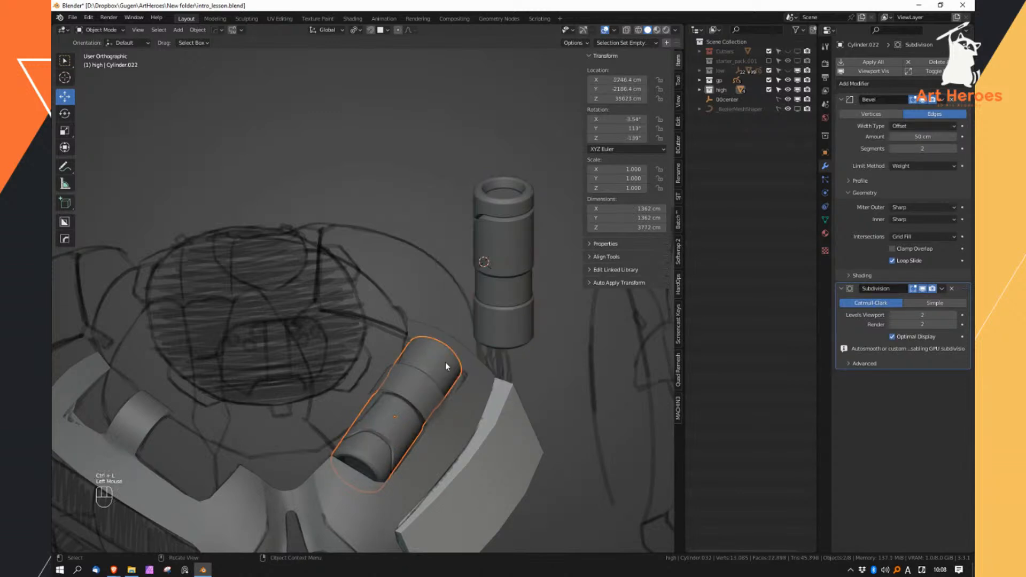
Inspect the bevelled edges of the diagonal cylinder against the upright one from different angles
middle_drag(442, 364, 470, 331)
click(515, 292)
mouse_move(503, 301)
middle_down()
mouse_move(457, 338)
mouse_move(518, 304)
middle_up()
click(451, 348)
middle_drag(451, 348, 431, 322)
click(431, 323)
shift+middle_drag(480, 296, 460, 342)
ctrl+middle_drag(459, 342, 481, 374)
Select the path across the notch near the upright cylinder's upper rim and shift it along a single axis
click(514, 251)
key(Tab)
middle_drag(510, 251, 485, 267)
ctrl+middle_drag(485, 267, 487, 235)
click(475, 199)
middle_drag(392, 214, 427, 243)
ctrl+middle_drag(427, 244, 412, 222)
ctrl+click(398, 192)
middle_drag(470, 192, 449, 211)
key(g)
middle_click(450, 222)
click(450, 244)
ctrl+middle_drag(449, 246, 464, 288)
middle_drag(513, 257, 471, 241)
shift+middle_drag(471, 240, 489, 283)
shift+middle_drag(489, 284, 508, 314)
key(Tab)
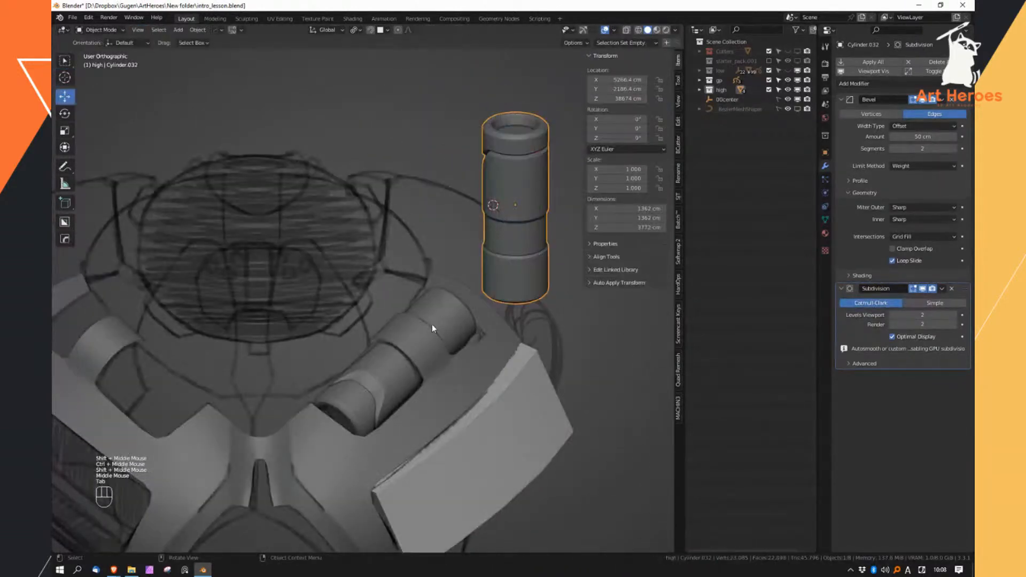
key(a)
key(a)
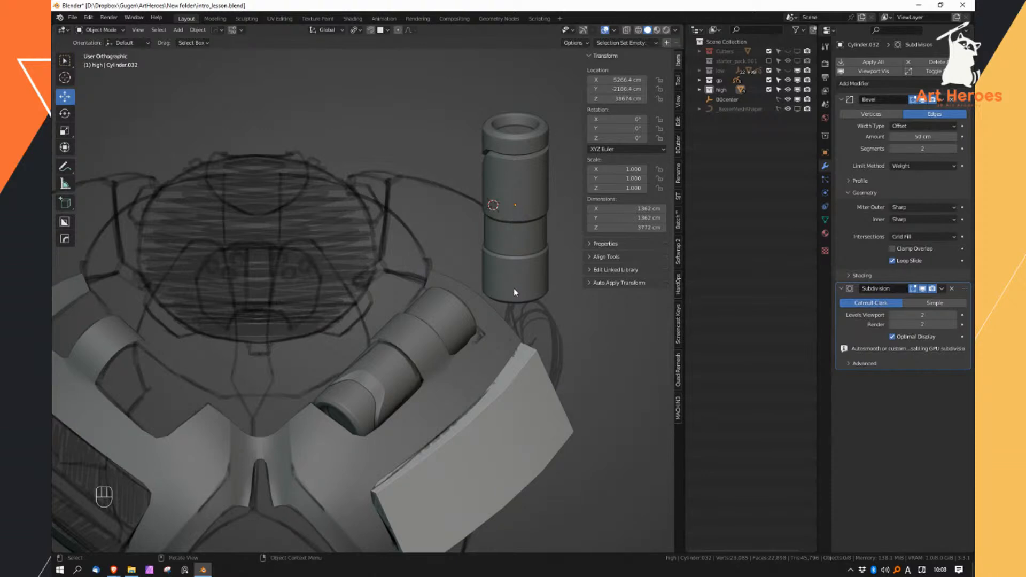
middle_drag(518, 242, 556, 255)
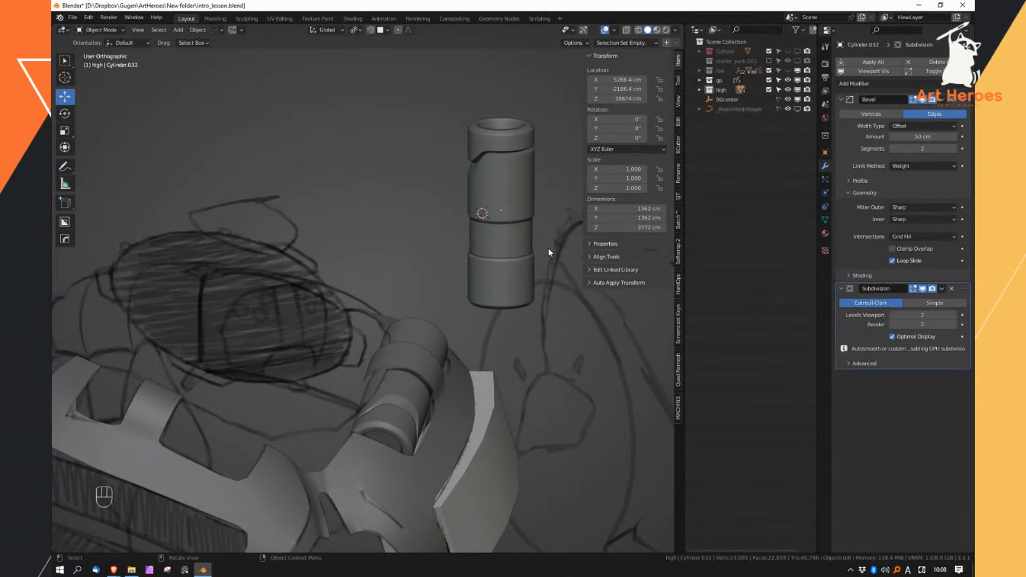
Add a Mirror modifier to the diagonal cylinder, place it first in the stack and assign a mirror object
click(412, 416)
click(840, 100)
click(840, 111)
click(861, 85)
click(796, 196)
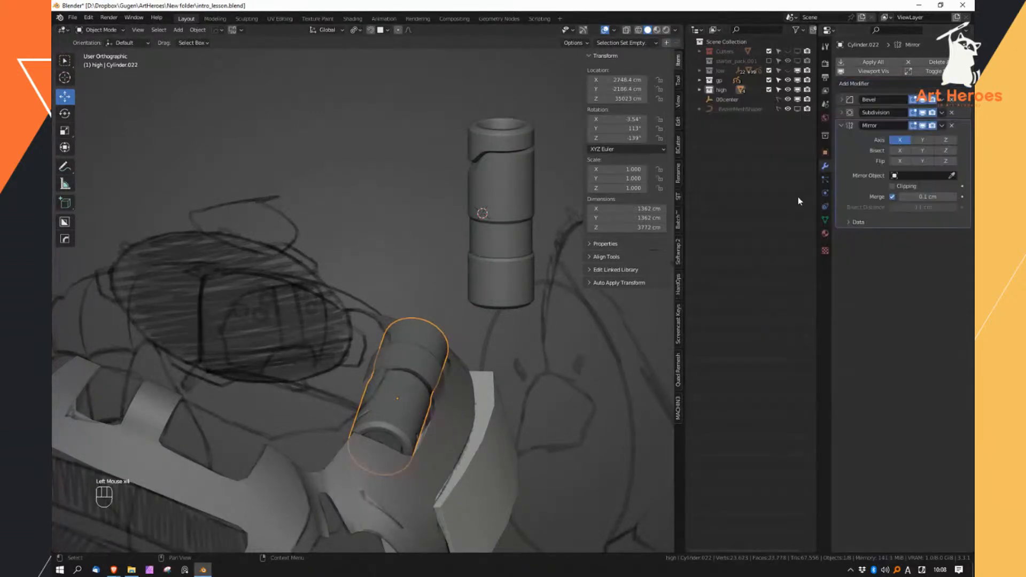
drag(968, 130, 968, 102)
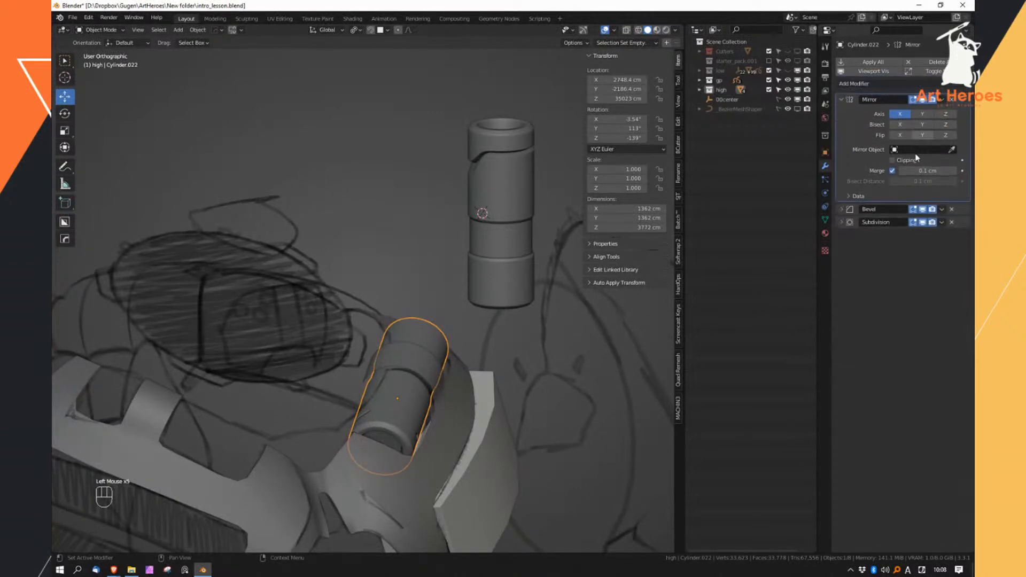
click(922, 149)
click(914, 164)
Select the band of rim faces above the notch on the upright cylinder and duplicate them in place
middle_drag(436, 393, 512, 301)
click(511, 230)
middle_drag(511, 230, 503, 189)
key(Tab)
ctrl+middle_drag(504, 190, 510, 155)
right_drag(510, 155, 517, 182)
click(516, 182)
middle_drag(517, 182, 560, 194)
ctrl+click(430, 185)
middle_drag(430, 185, 475, 218)
shift+middle_drag(501, 212, 482, 284)
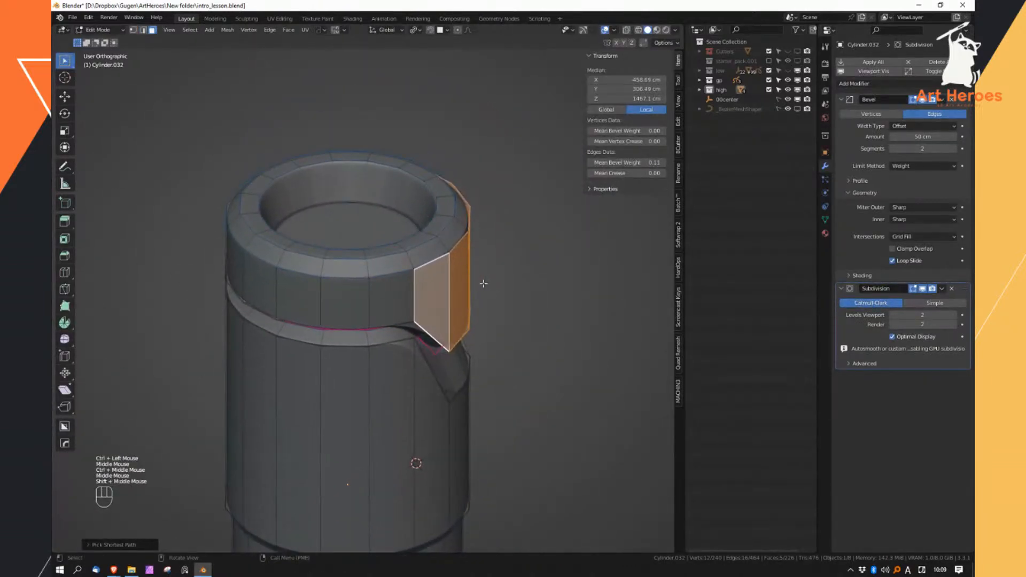
key(shift+d)
key(Escape)
Extrude the duplicated rim faces outward into a thick curved plate and recalculate its normals
key(e)
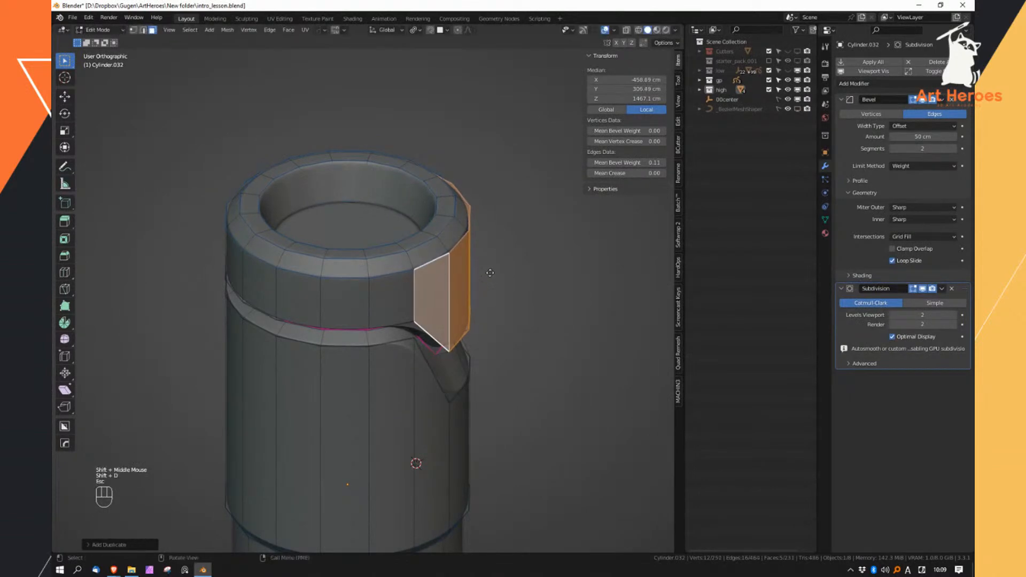
middle_click(489, 278)
key(Escape)
middle_drag(508, 274, 537, 273)
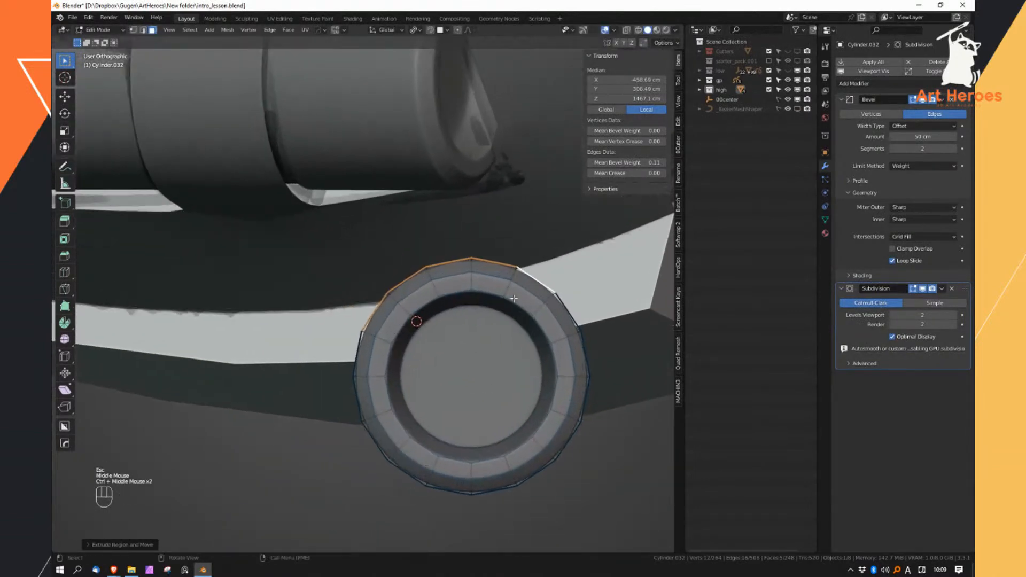
key(e)
shift+click(502, 257)
middle_drag(501, 257, 561, 168)
ctrl+middle_drag(561, 169, 513, 235)
right_drag(482, 300, 482, 267)
ctrl+middle_drag(481, 283, 473, 248)
right_drag(466, 294, 559, 281)
key(shift+n)
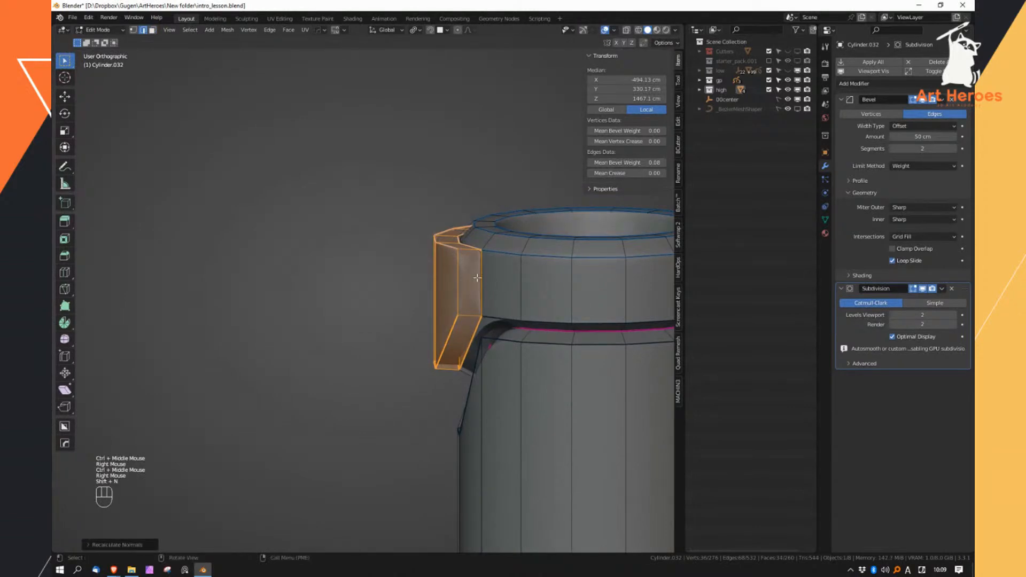
Isolate the curved plate by hiding the rest of the mesh and select the edges around its end faces
key(shift+h)
middle_drag(559, 282, 481, 347)
right_click(458, 329)
click(449, 336)
shift+click(448, 380)
shift+click(439, 357)
shift+click(461, 355)
middle_drag(481, 348, 428, 224)
shift+click(521, 447)
shift+click(527, 418)
shift+click(535, 431)
middle_drag(535, 432, 488, 398)
shift+click(484, 395)
Add the plate's remaining border edges to the selection and set their bevel weight to 1
alt+shift+click(485, 396)
alt+shift+click(461, 394)
alt+shift+click(480, 475)
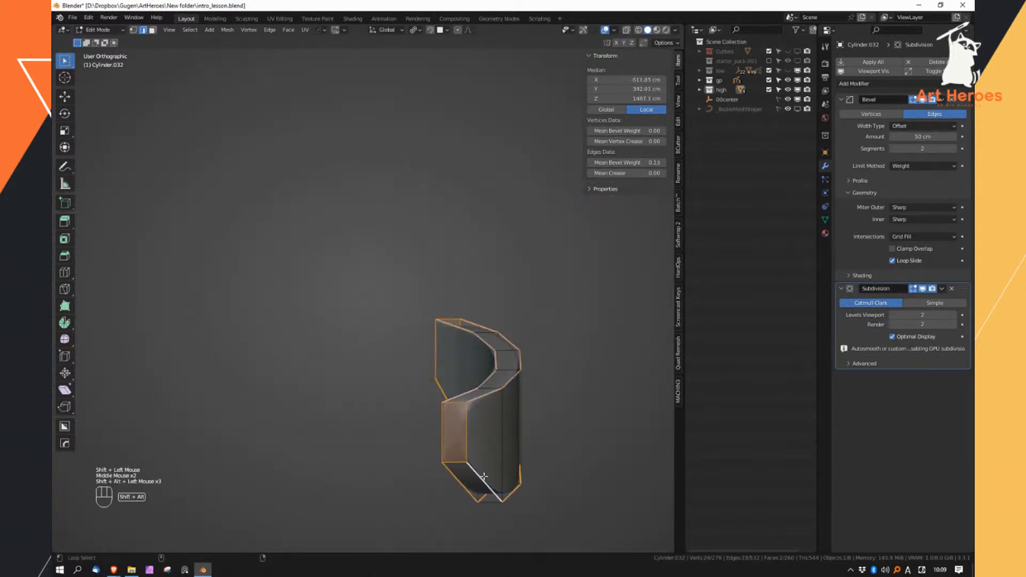
shift+click(493, 501)
middle_drag(493, 501, 508, 428)
shift+click(467, 483)
key(ctrl+z)
shift+click(491, 440)
key(shift+ctrl+e)
click(648, 397)
middle_drag(649, 398, 561, 424)
key(shift+ctrl+e)
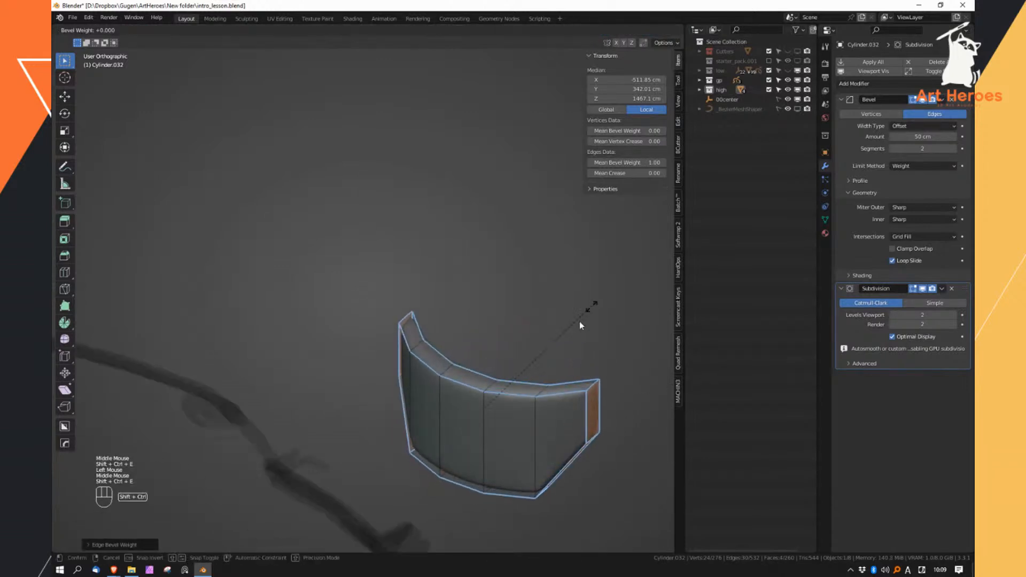
click(571, 345)
Leave mesh editing, delete the upright cylinder and save the file
key(Tab)
ctrl+middle_drag(483, 408, 452, 241)
key(a)
key(a)
click(540, 242)
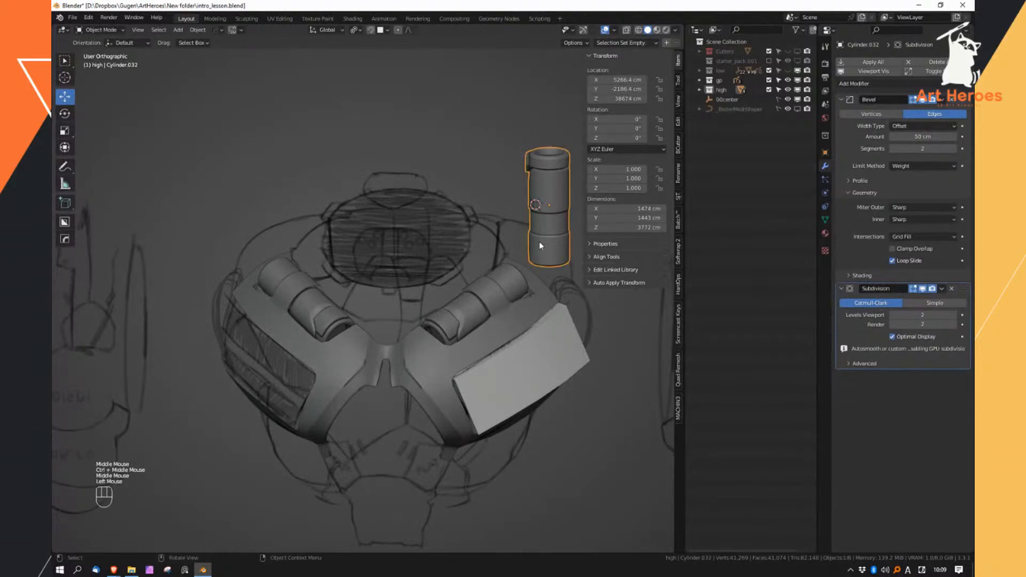
key(x)
ctrl+middle_drag(540, 241, 493, 324)
key(ctrl+s)
Examine the chest harness's mesh and bevel-weighted edges, comparing its cage with the smoothed result
click(448, 376)
key(Tab)
right_click(501, 394)
click(456, 383)
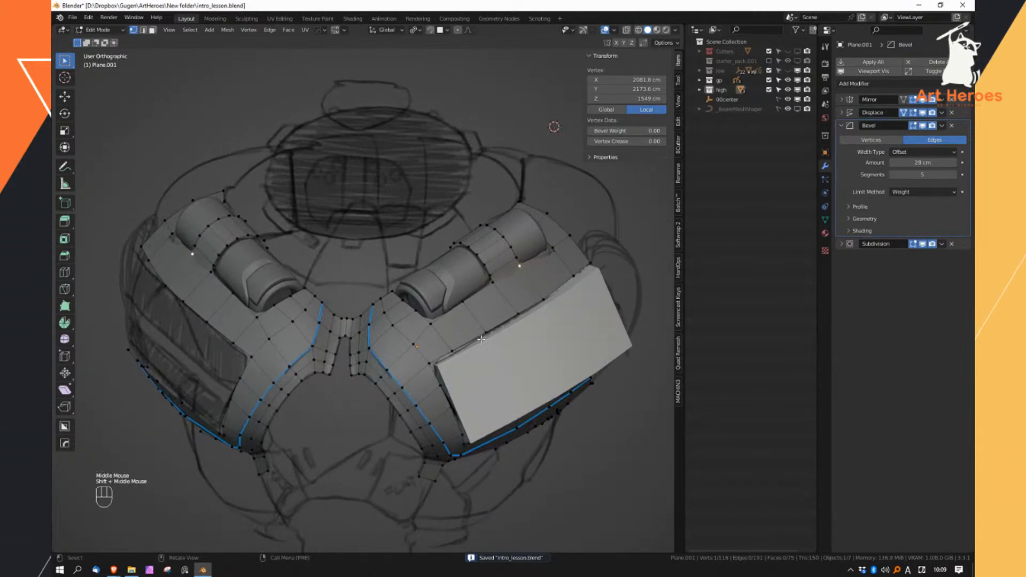
key(Tab)
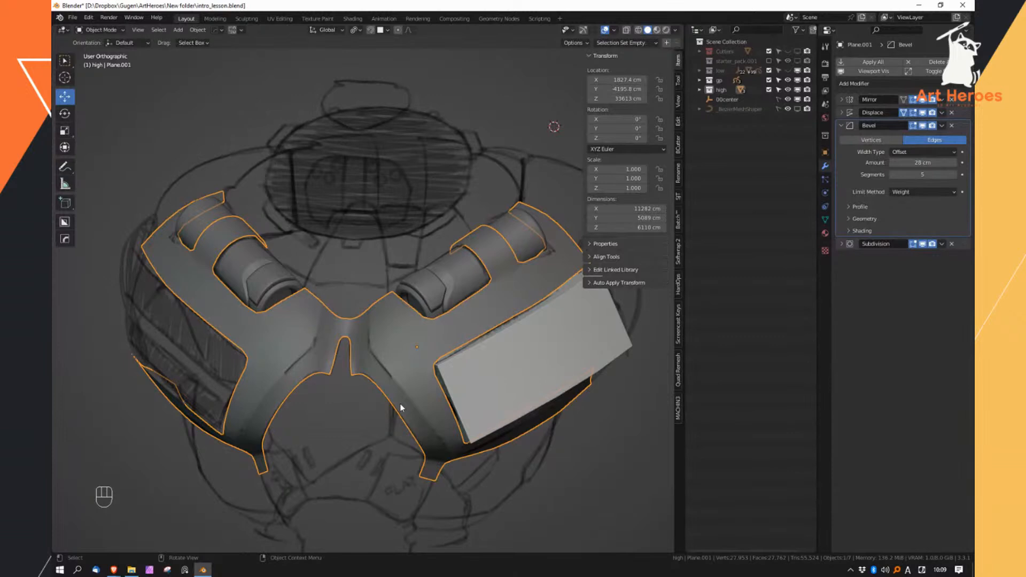
alt+right_click(480, 354)
alt+right_click(481, 354)
middle_drag(481, 354, 475, 351)
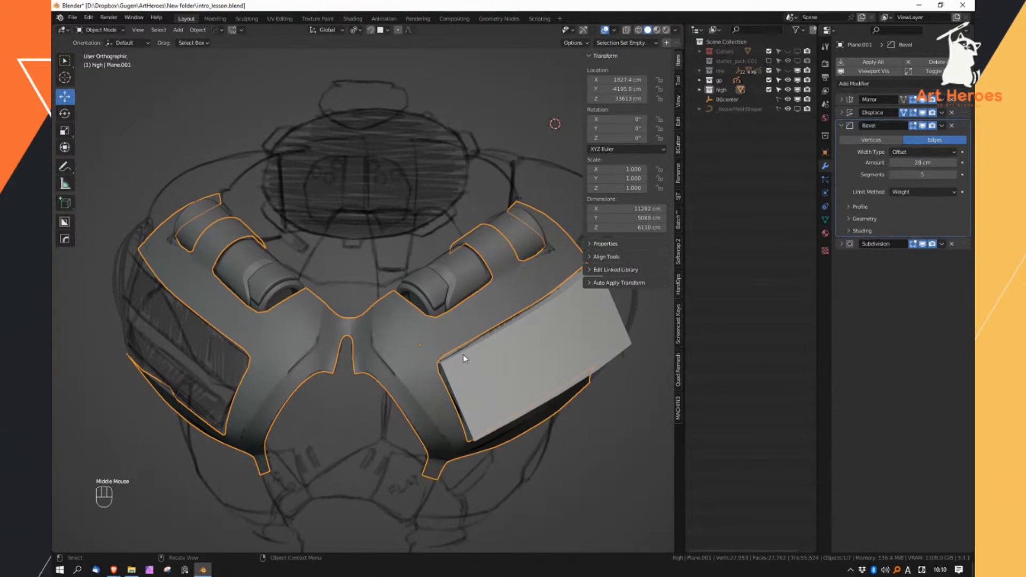
click(431, 348)
middle_drag(431, 348, 463, 242)
key(Tab)
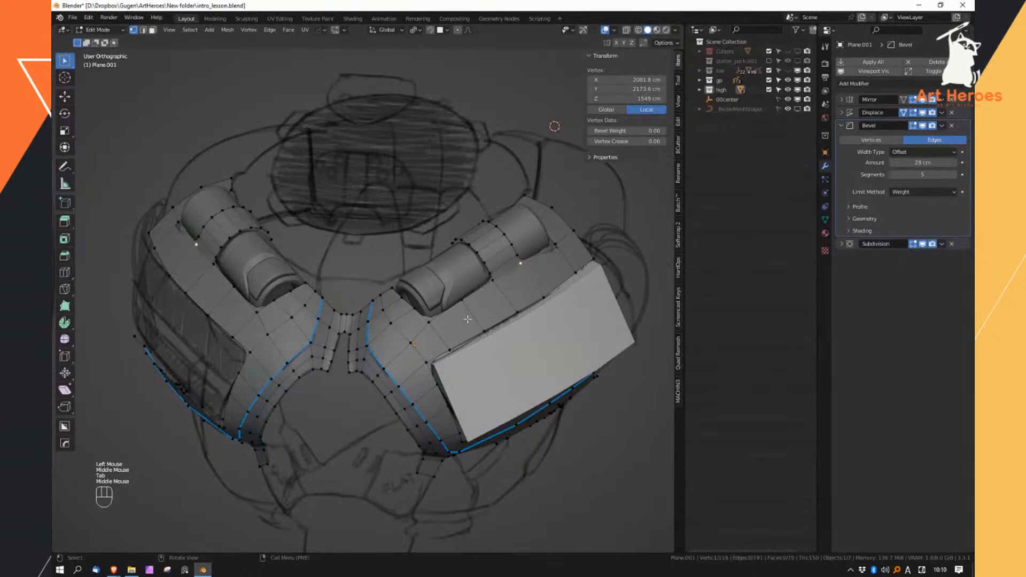
middle_drag(470, 309, 458, 322)
key(Tab)
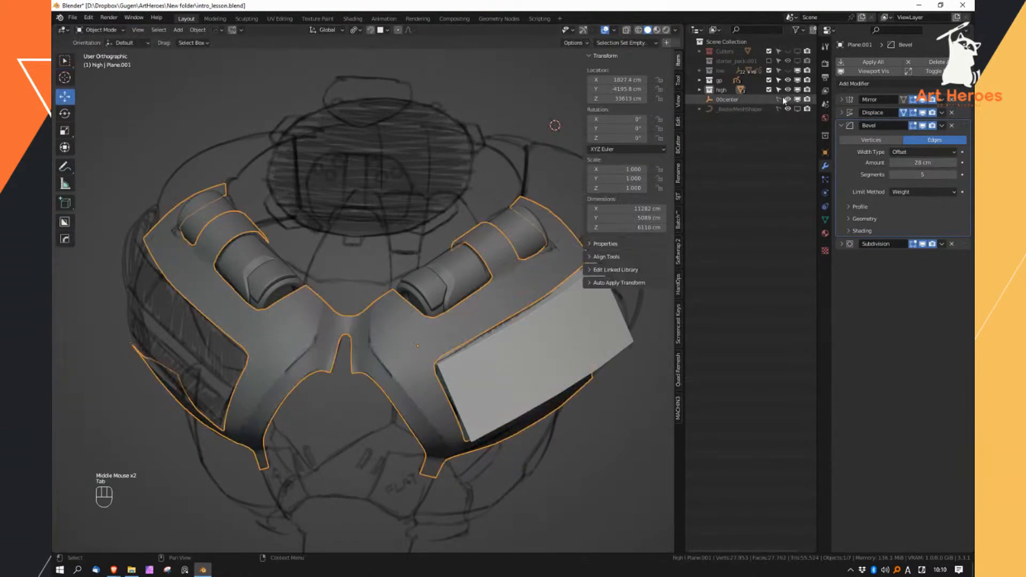
Show the low collection and inspect the chest harness's topology against the body blockout from several angles
click(787, 71)
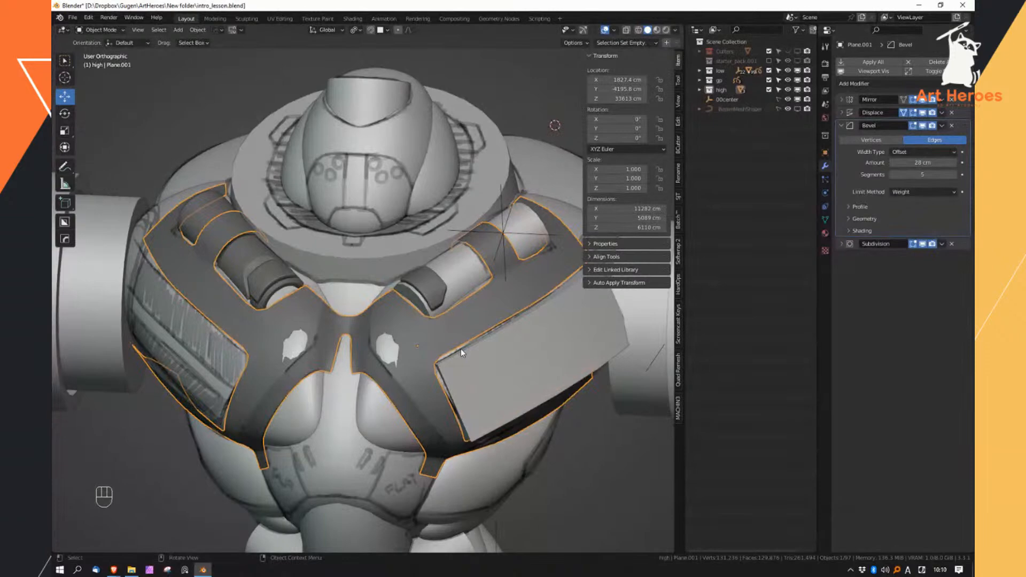
key(Tab)
middle_drag(417, 333, 593, 313)
key(Tab)
key(Tab)
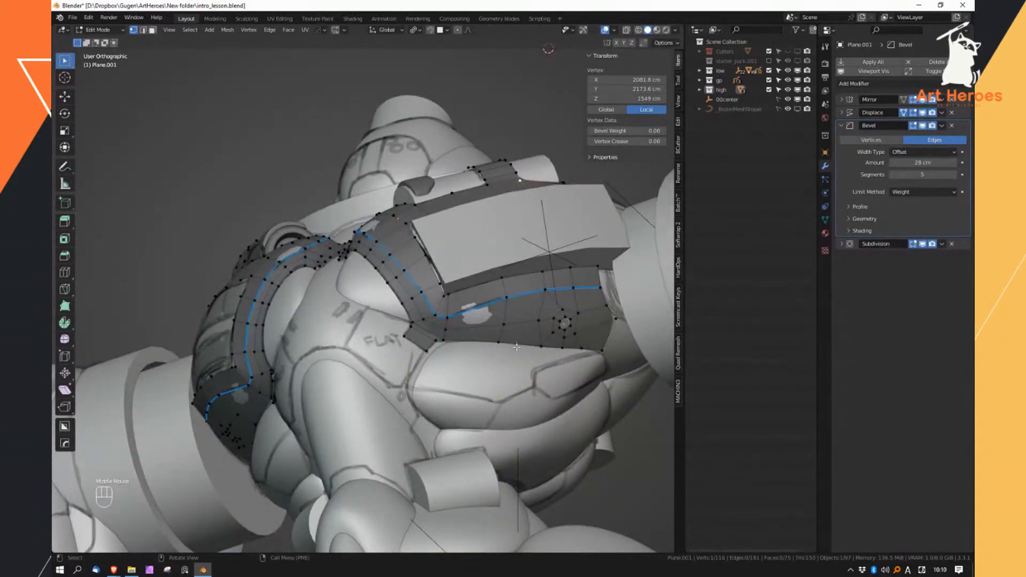
middle_drag(502, 347, 443, 335)
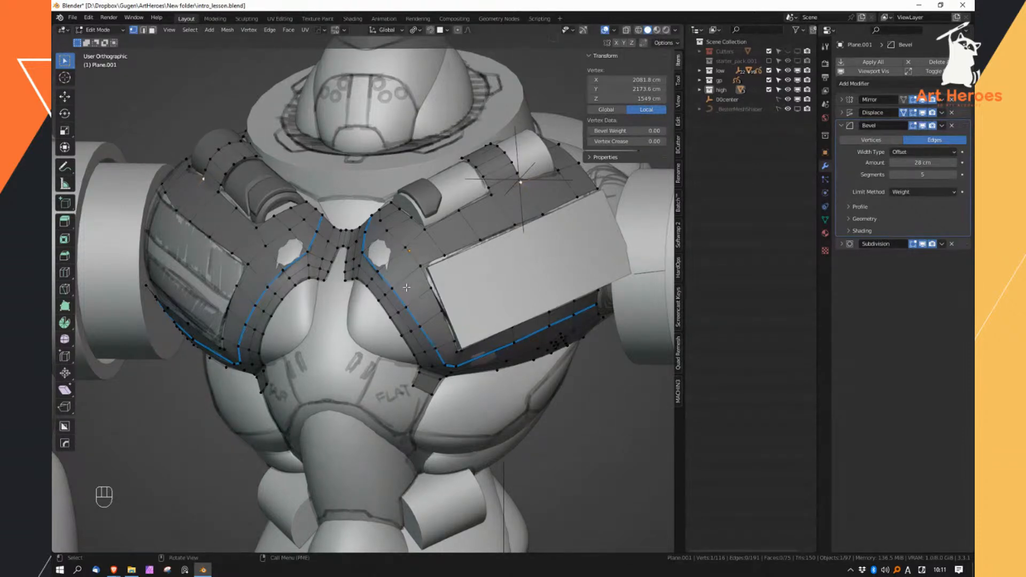
middle_drag(407, 288, 411, 281)
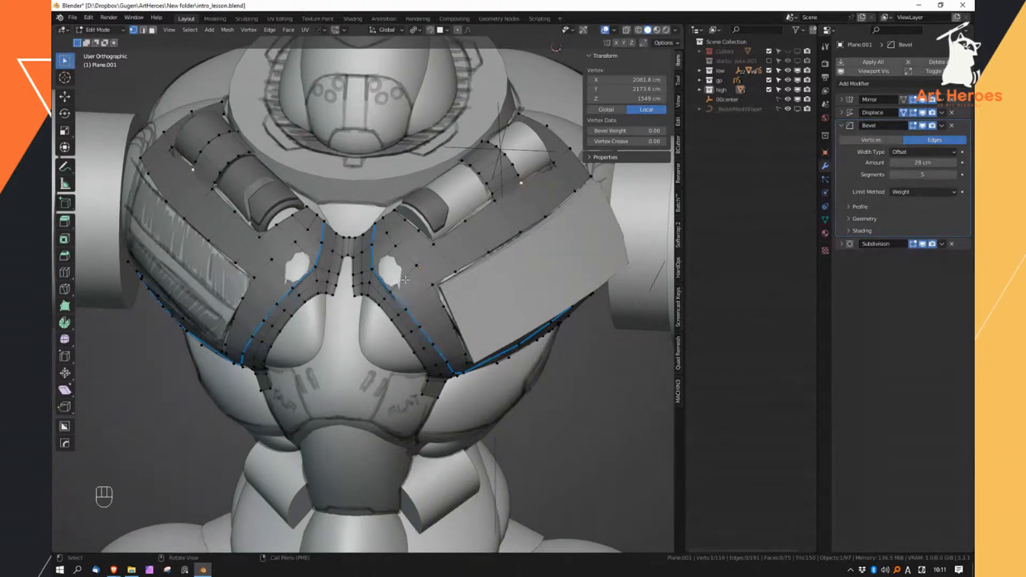
Isolate the mirrored chest cylinder in local view, open its mesh for editing and reveal all hidden geometry
key(Tab)
click(266, 196)
middle_drag(300, 210, 363, 167)
alt+right_click(365, 165)
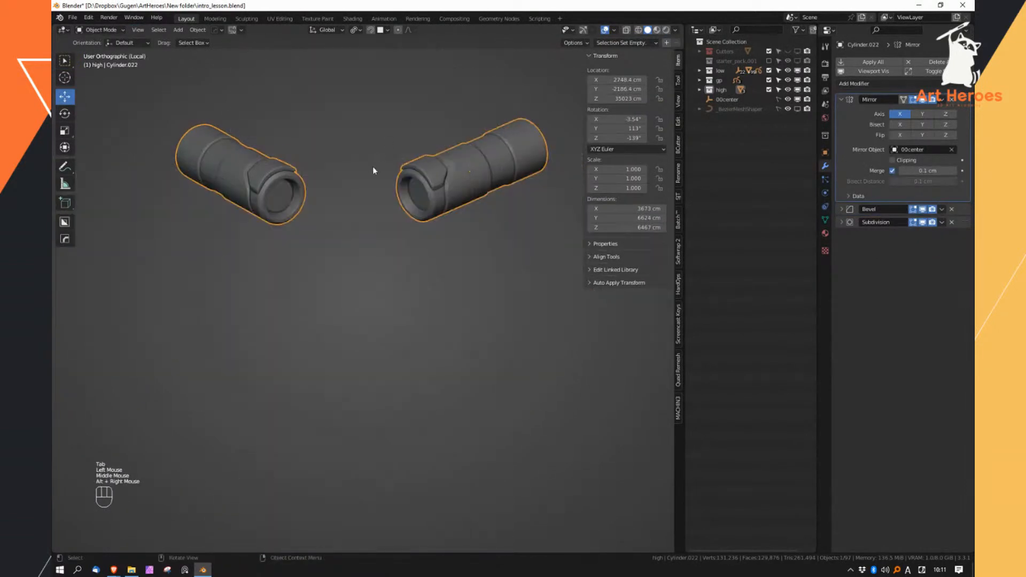
key(Tab)
ctrl+middle_drag(526, 181, 435, 198)
key(alt+h)
Poke the cylinder's round cap faces and return to Object Mode
click(428, 203)
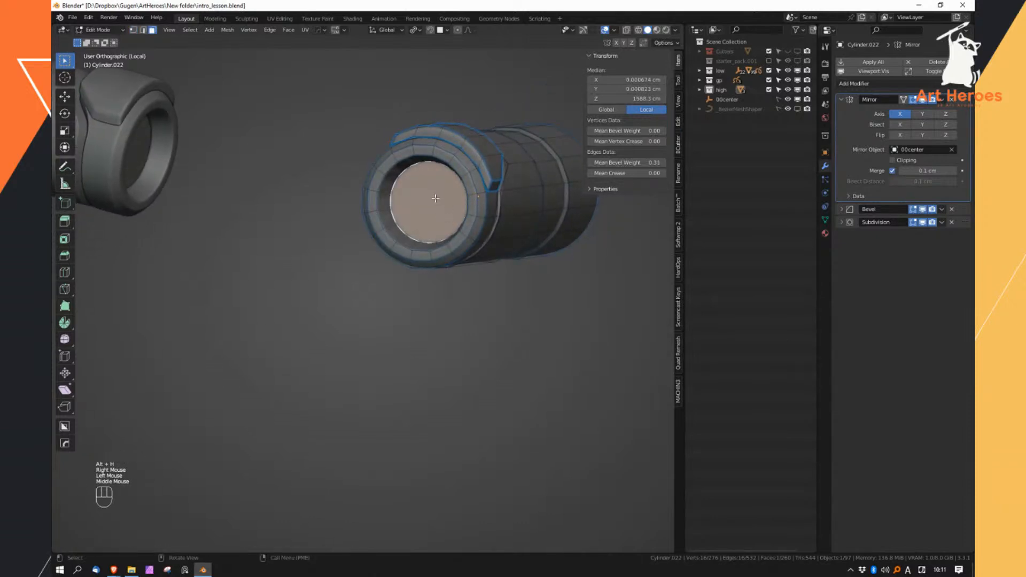
key(alt+p)
mouse_move(436, 201)
middle_down()
mouse_move(420, 212)
mouse_move(448, 214)
middle_up()
middle_drag(447, 214, 422, 199)
shift+middle_drag(422, 199, 483, 232)
click(438, 221)
key(alt+p)
key(Tab)
middle_drag(374, 248, 412, 263)
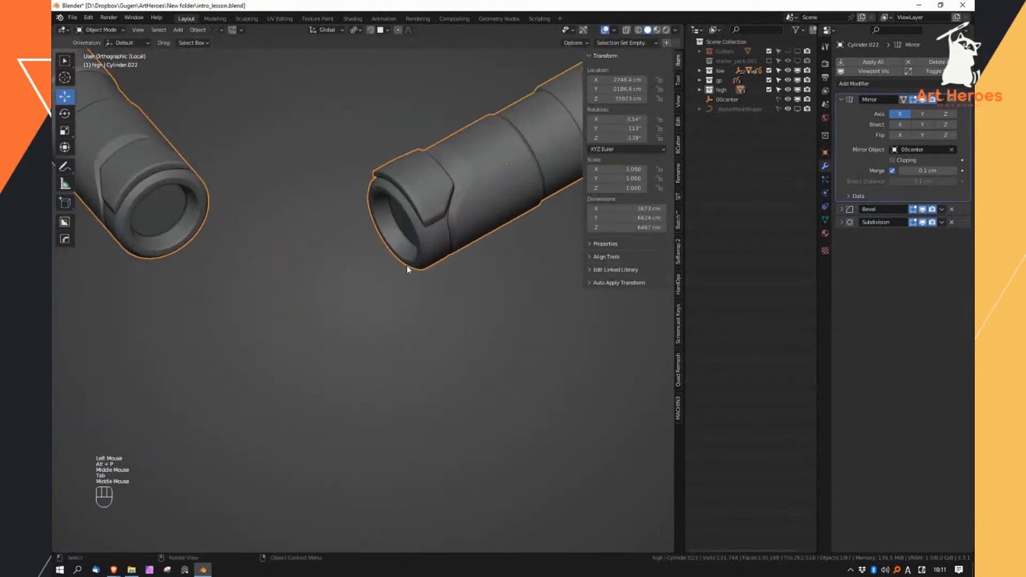
Leave local view and hide the gp sketch collection
alt+right_drag(413, 263, 464, 197)
shift+middle_drag(464, 197, 445, 231)
key(a)
key(a)
click(411, 264)
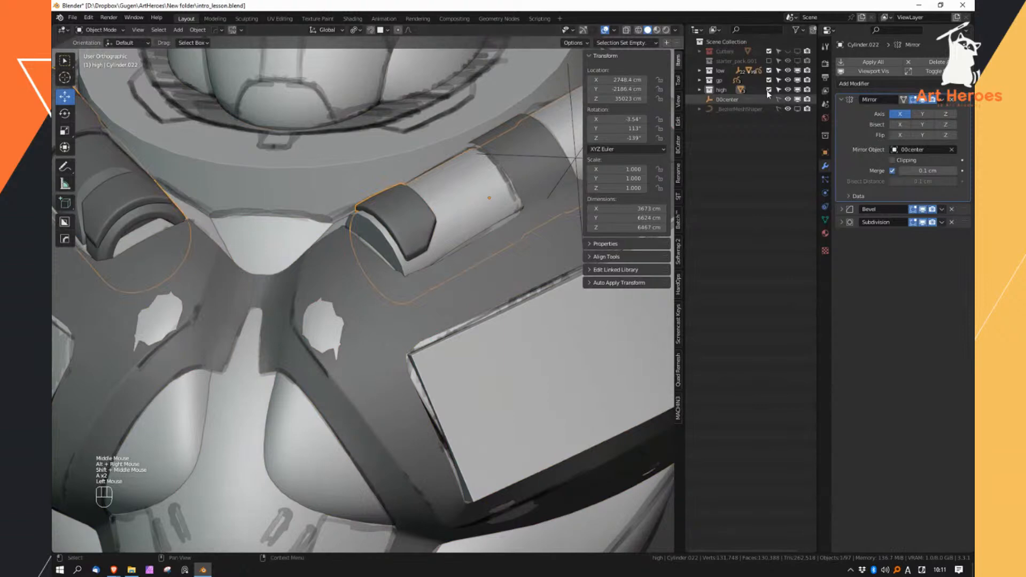
ctrl+middle_drag(517, 321, 430, 327)
Give bevel weight to the edge path on the chest harness's side running from the crease around the round hole to the lower border
click(411, 365)
key(Tab)
middle_drag(430, 327, 453, 296)
right_drag(453, 296, 424, 294)
shift+middle_drag(425, 294, 423, 255)
right_drag(424, 254, 396, 251)
middle_drag(396, 251, 432, 264)
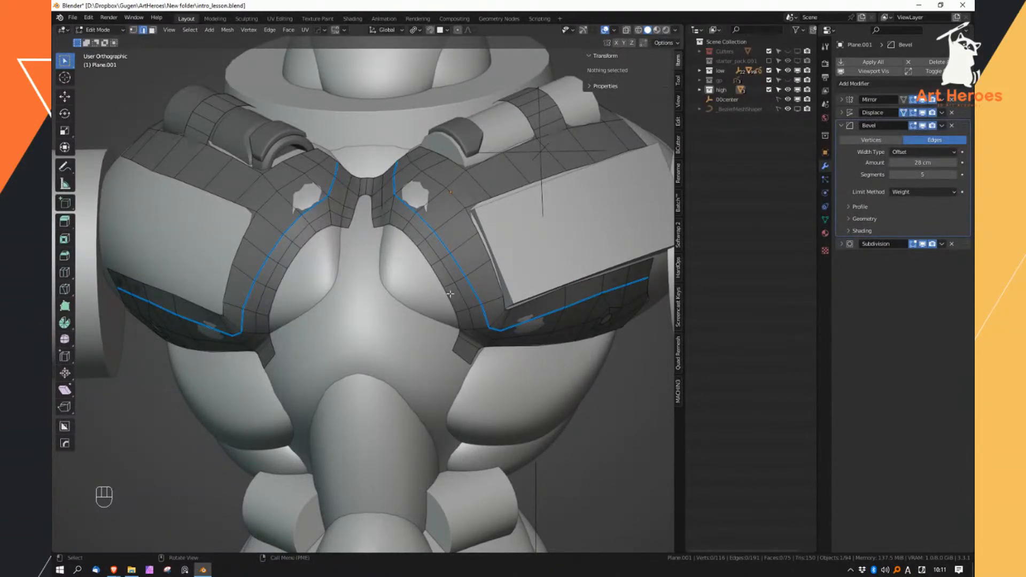
middle_drag(451, 294, 495, 319)
shift+middle_drag(621, 327, 381, 303)
ctrl+middle_drag(380, 302, 467, 289)
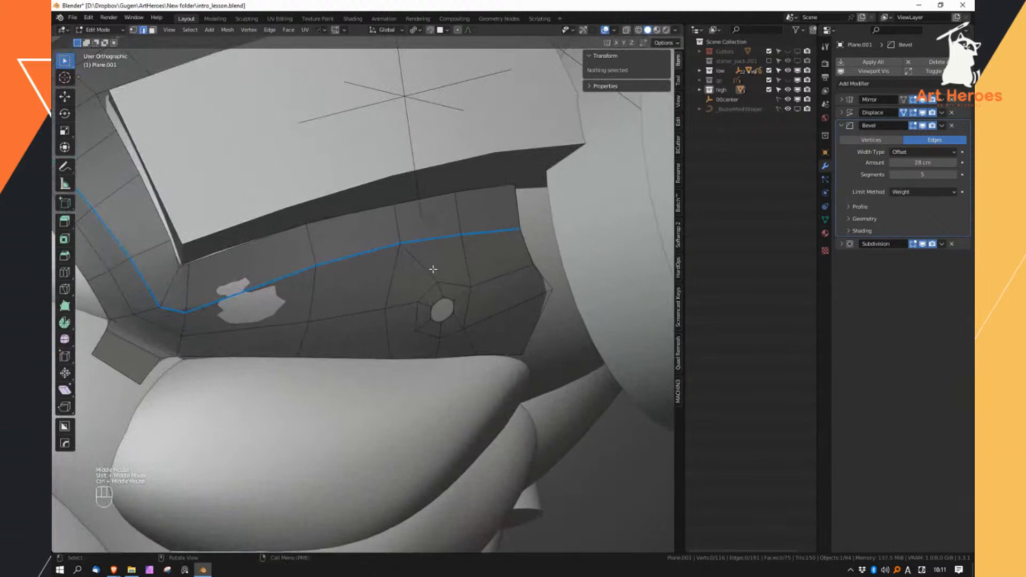
click(420, 263)
ctrl+click(417, 323)
ctrl+click(451, 335)
ctrl+middle_drag(474, 341, 449, 286)
key(ctrl+shift+e)
click(466, 300)
Set the bevel weight of the crease's two end edges above the round hole to 1
click(449, 286)
shift+click(484, 281)
key(ctrl+shift+e)
click(497, 220)
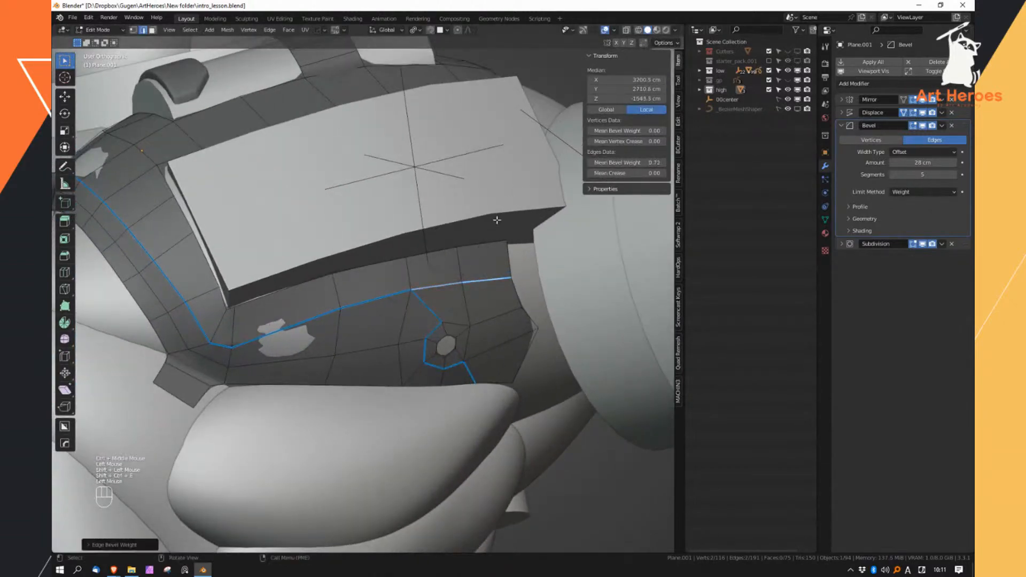
key(space)
click(592, 237)
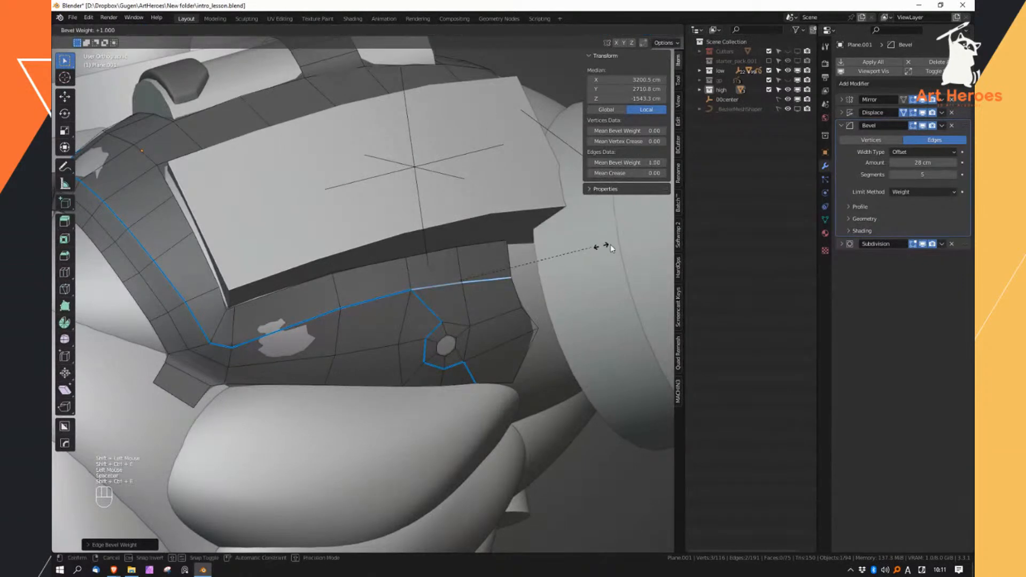
Inspect the smoothed chest harness together with its Subdivision modifier's advanced settings
key(Tab)
middle_drag(364, 314, 440, 369)
shift+middle_drag(439, 368, 442, 297)
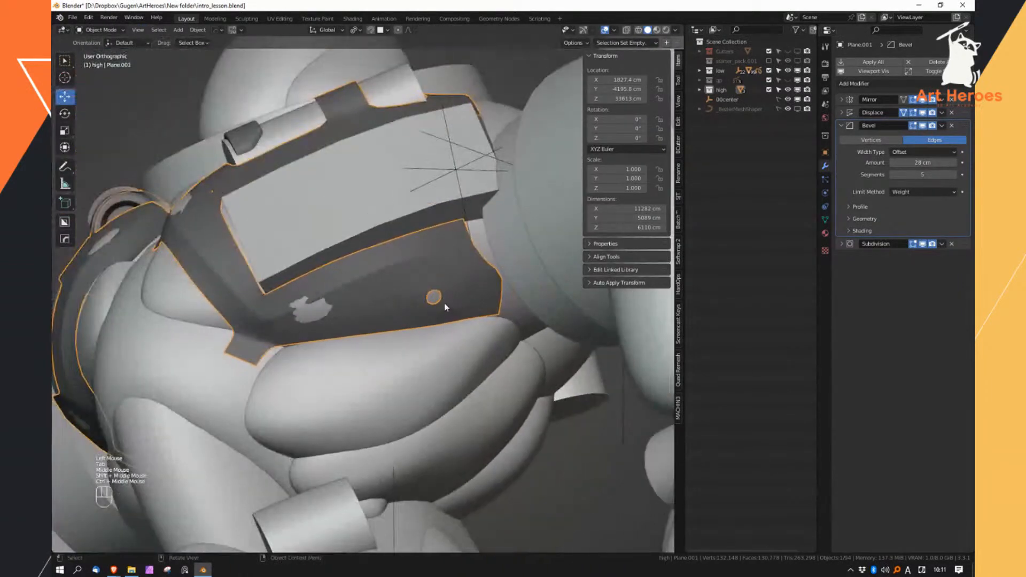
click(842, 244)
click(866, 307)
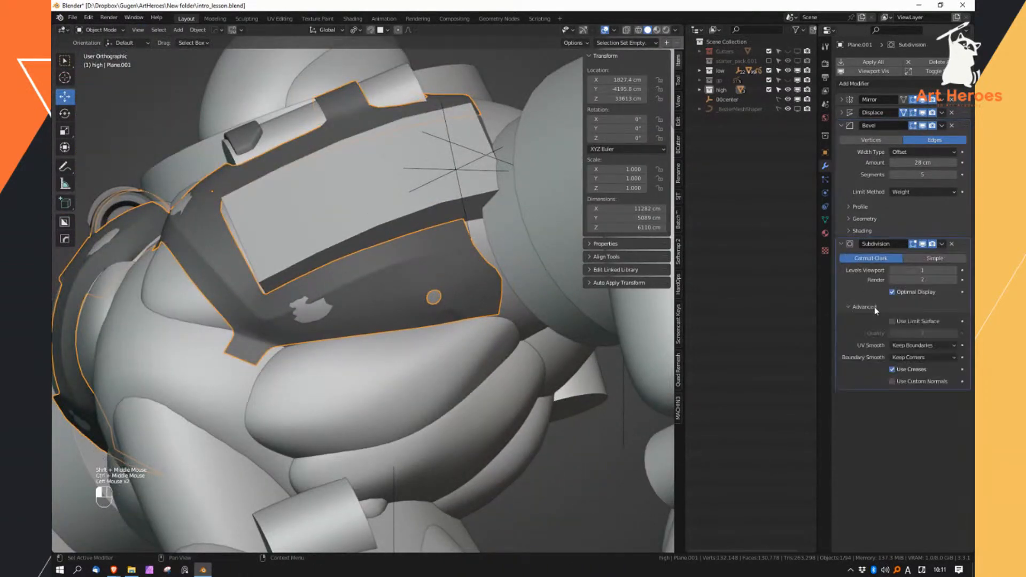
key(Tab)
key(Tab)
Duplicate the rounded chest volume in place and add the chest harness to the selection as the active object
mouse_move(446, 327)
middle_down()
mouse_move(322, 338)
mouse_move(402, 274)
mouse_move(452, 303)
mouse_move(468, 345)
mouse_move(470, 335)
mouse_move(435, 339)
middle_up()
click(412, 305)
key(Tab)
key(Tab)
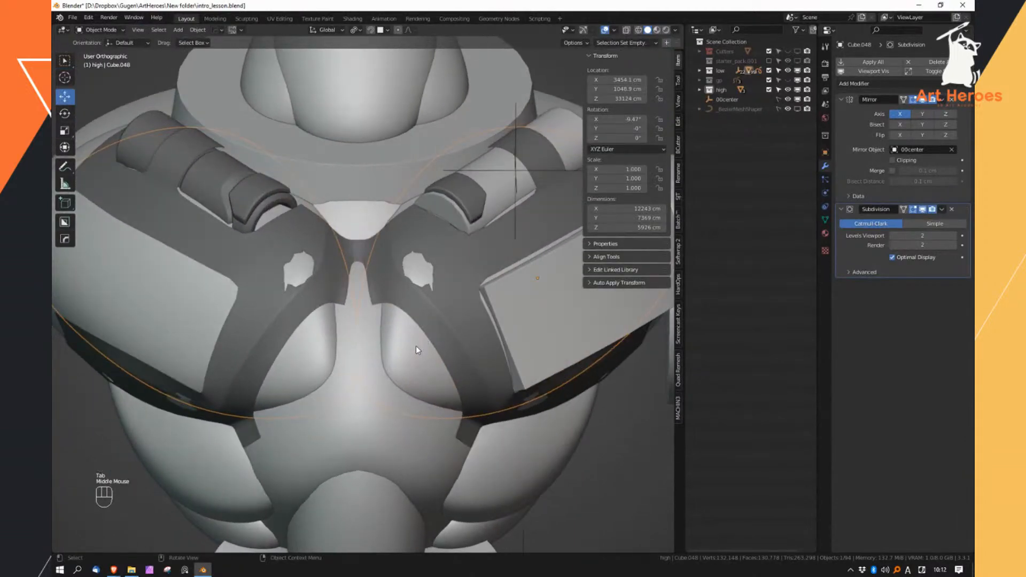
key(shift+d)
key(Escape)
shift+click(431, 329)
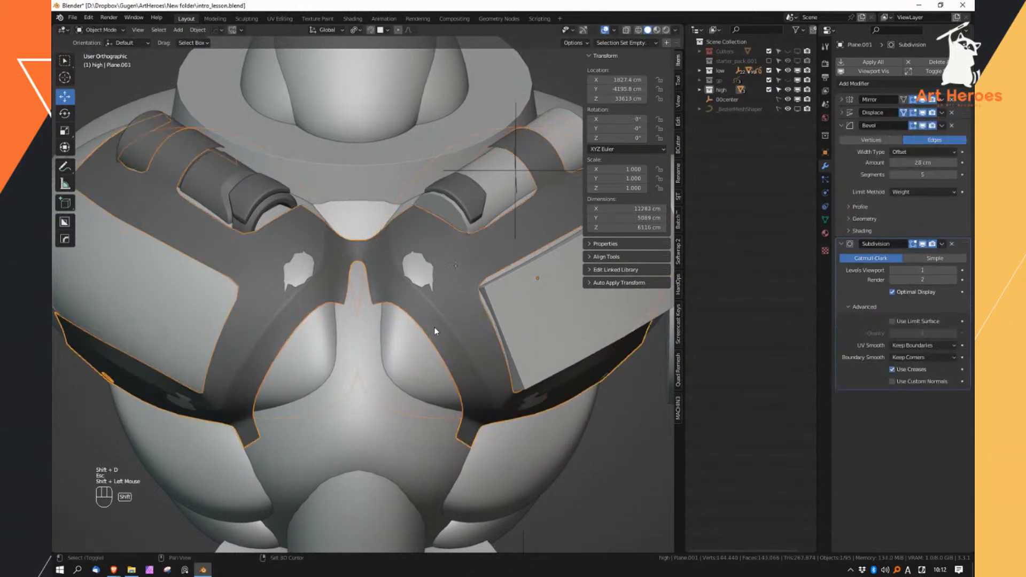
Try transferring the chest harness's collection link and modifiers to the duplicated chest volume
key(ctrl+l)
click(440, 332)
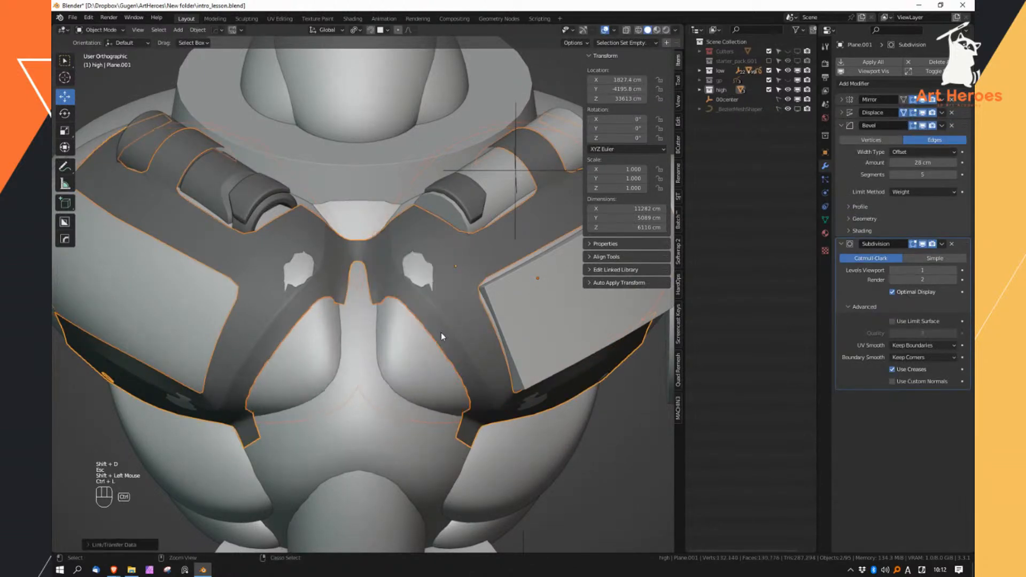
key(ctrl+z)
key(ctrl+l)
click(425, 278)
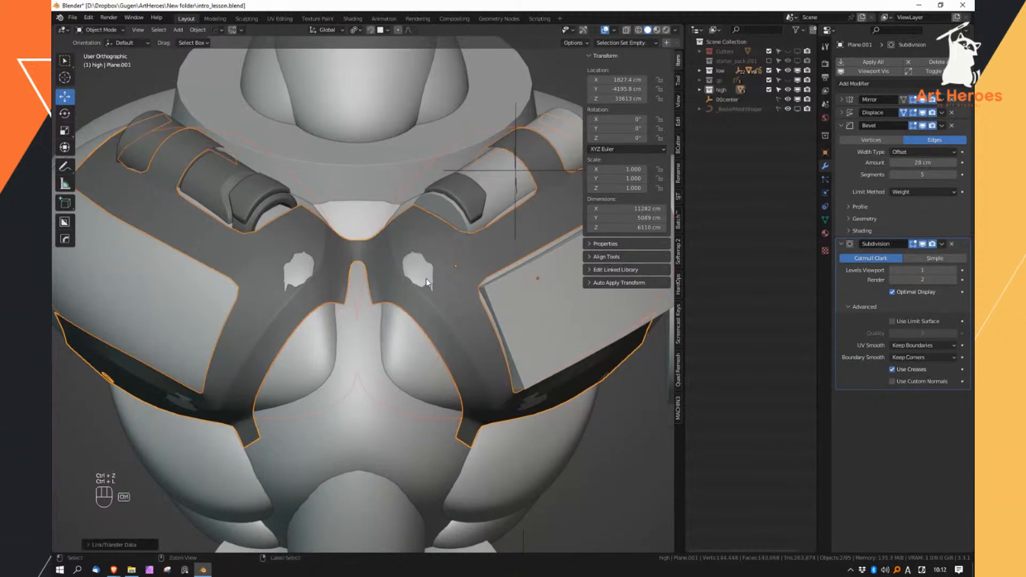
key(ctrl+l)
click(423, 338)
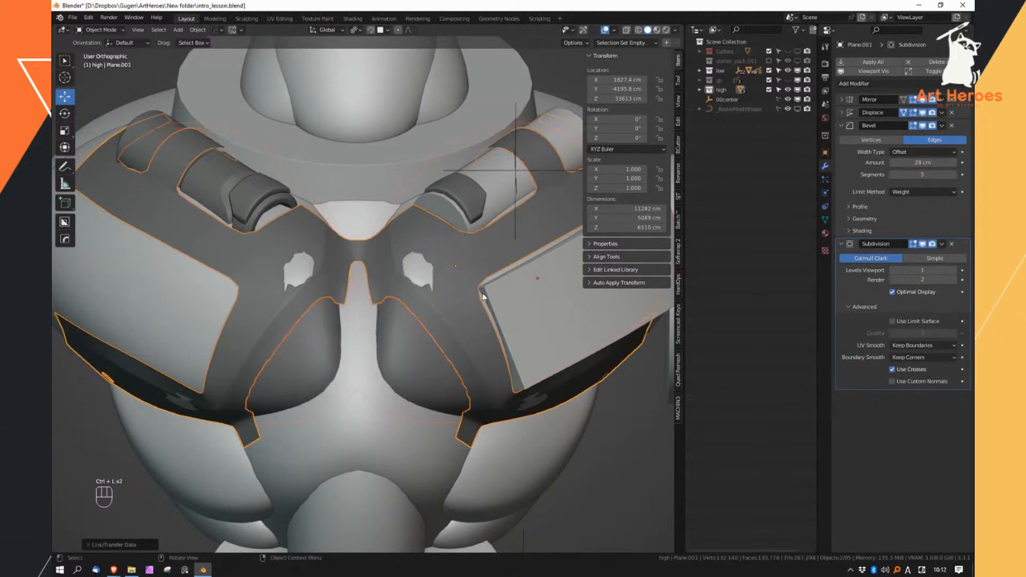
key(ctrl+z)
Link the duplicated chest volume to the harness's collection, hide the low collection and select the duplicate
key(ctrl+l)
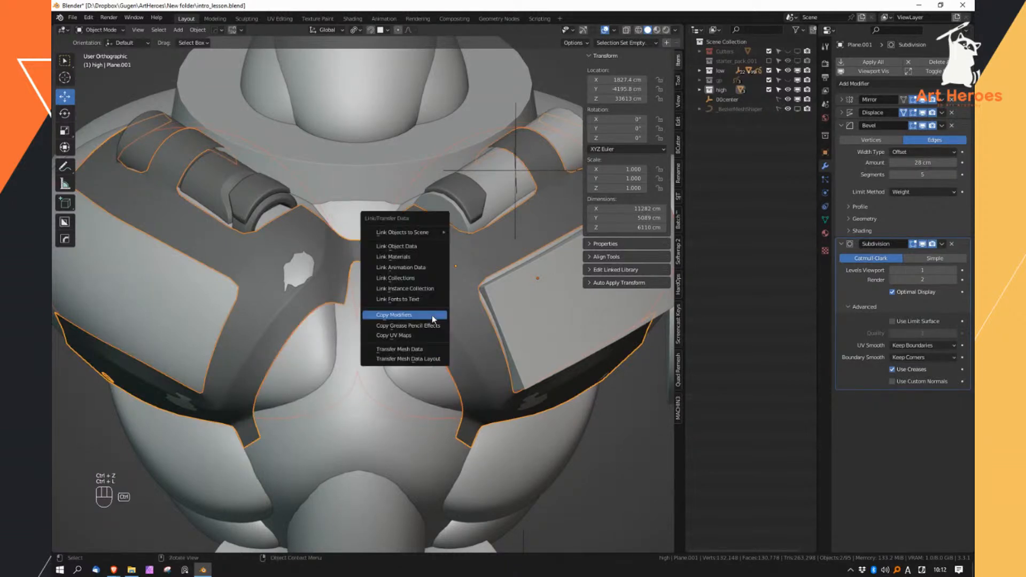
click(416, 279)
click(788, 70)
click(406, 341)
middle_drag(405, 341, 390, 313)
key(Tab)
middle_drag(385, 357, 367, 387)
click(368, 387)
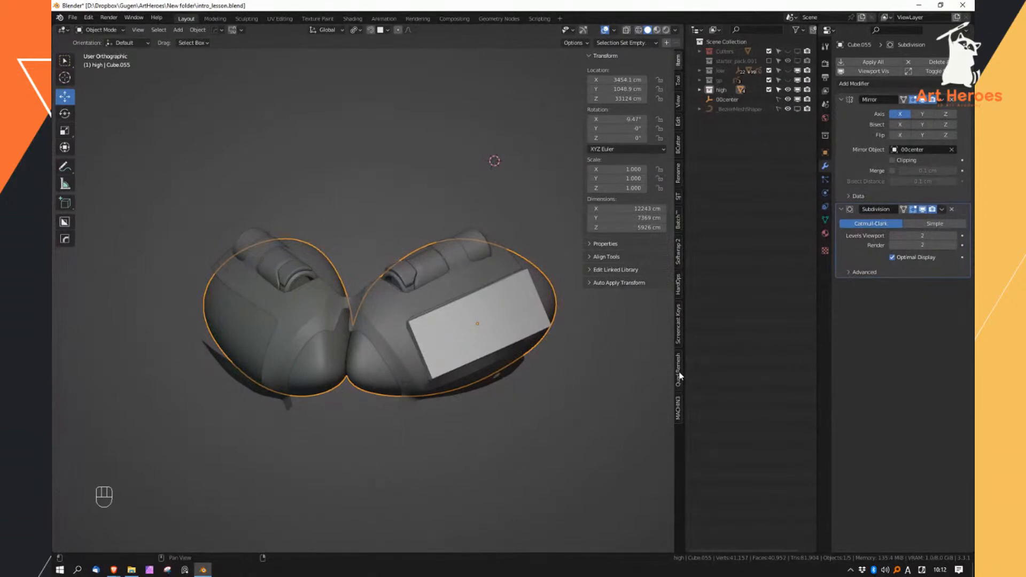
middle_drag(384, 402, 416, 439)
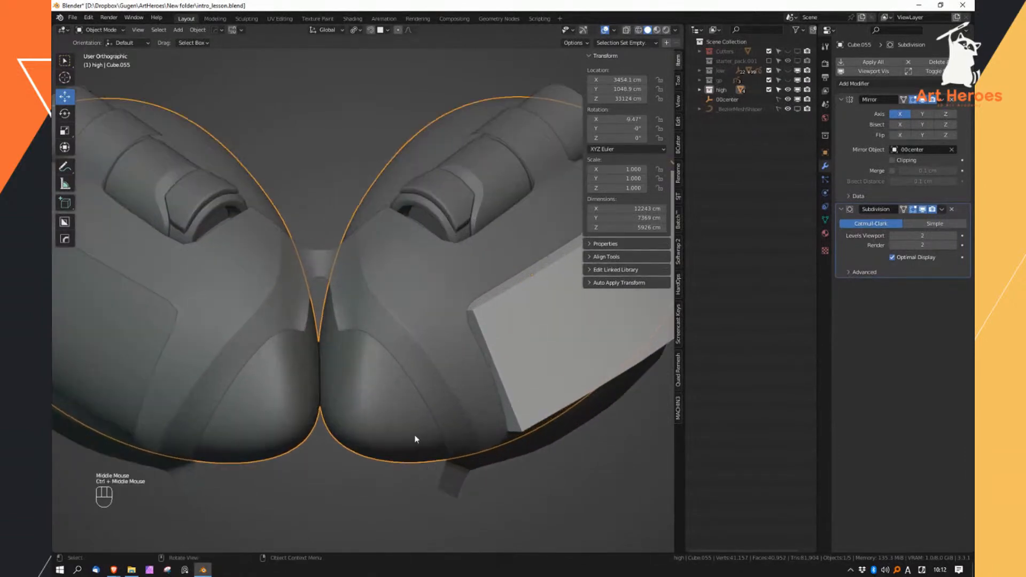
Examine the chest harness's edge flow along the opening around the rounded chest volume
click(416, 384)
key(Tab)
right_drag(401, 391, 399, 342)
click(392, 351)
ctrl+click(414, 393)
middle_drag(414, 392, 423, 393)
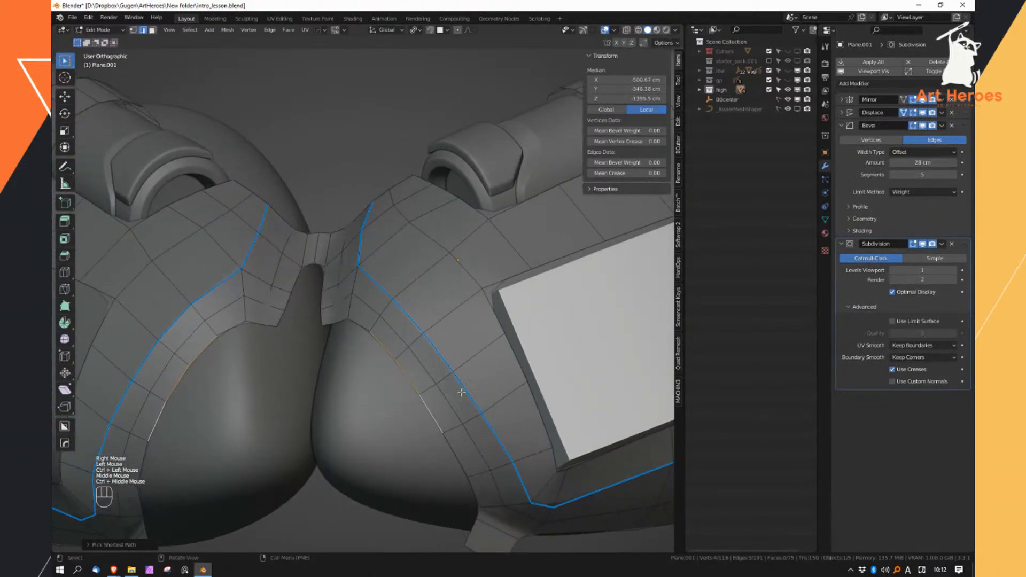
key(Tab)
Select the duplicated chest volume, open the Quad Remesher settings and remove the volume's Mirror modifier
click(386, 427)
ctrl+middle_drag(385, 427, 448, 353)
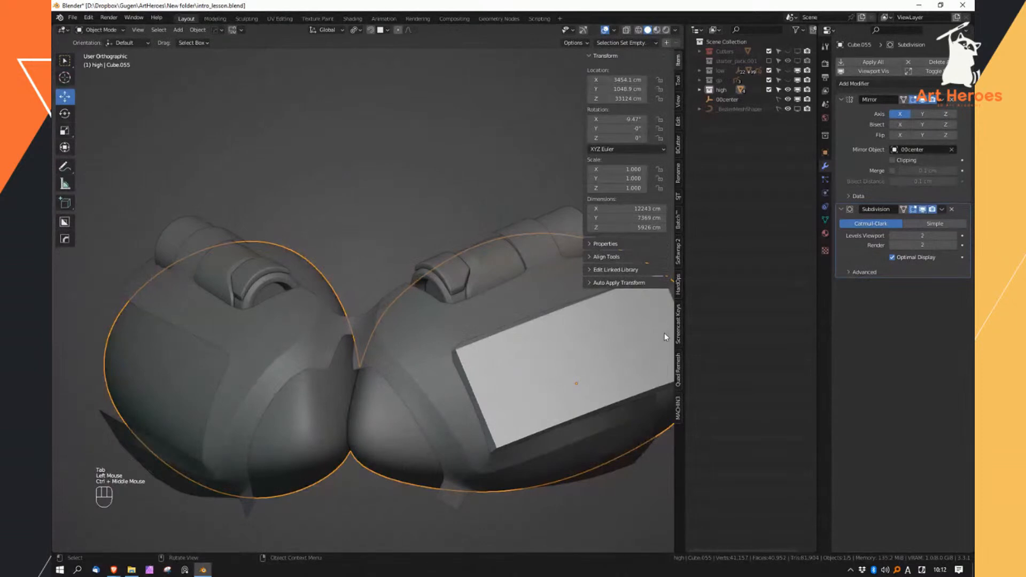
click(678, 374)
middle_drag(535, 319, 447, 420)
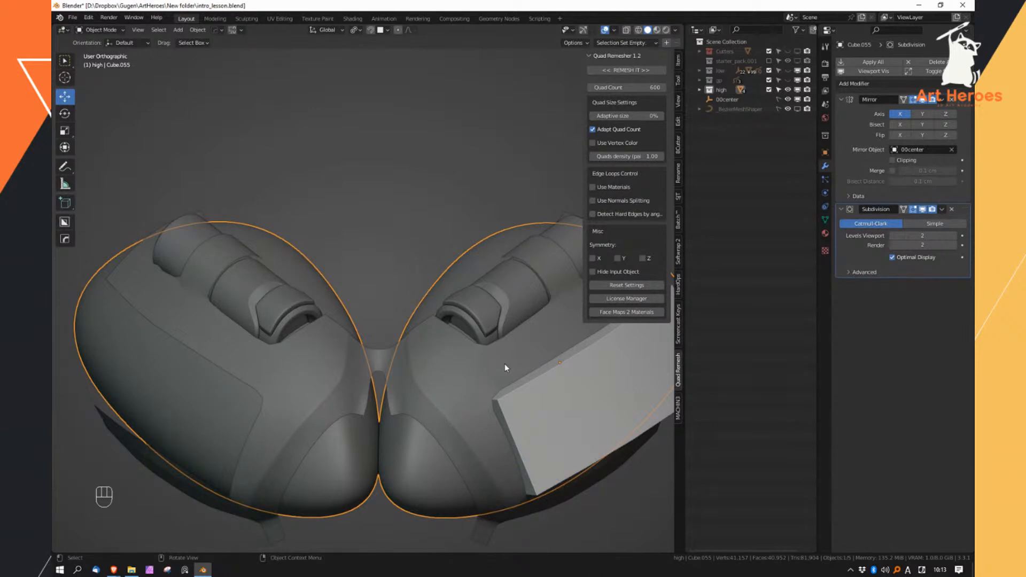
click(951, 99)
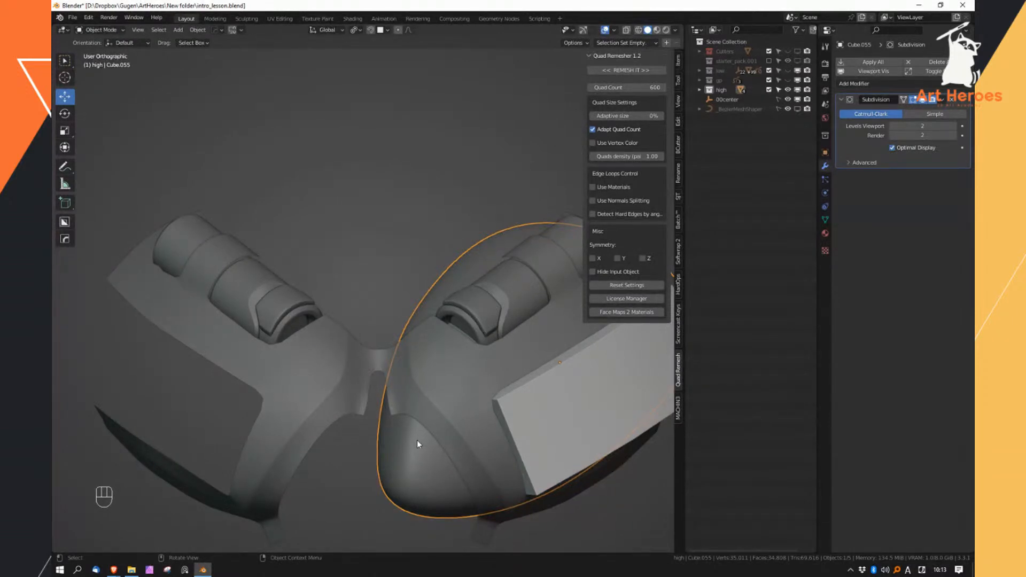
Check the chest volume's mesh, sketch crossing annotation strokes over its front and erase them
middle_drag(465, 467, 457, 425)
ctrl+middle_drag(457, 425, 478, 384)
mouse_move(478, 385)
middle_down()
mouse_move(483, 305)
mouse_move(471, 271)
mouse_move(414, 350)
mouse_move(477, 349)
mouse_move(421, 355)
middle_up()
key(Tab)
key(Tab)
key(Tab)
drag(351, 328, 405, 418)
drag(365, 305, 426, 414)
drag(391, 276, 457, 397)
drag(339, 375, 473, 289)
drag(351, 385, 504, 311)
drag(366, 309, 384, 376)
mouse_move(350, 333)
right_down()
mouse_move(347, 310)
mouse_move(394, 252)
mouse_move(448, 278)
mouse_move(497, 281)
right_up()
middle_drag(497, 282, 479, 291)
Set the Quad Remesher quad count to 1000 and remesh the chest volume
click(647, 88)
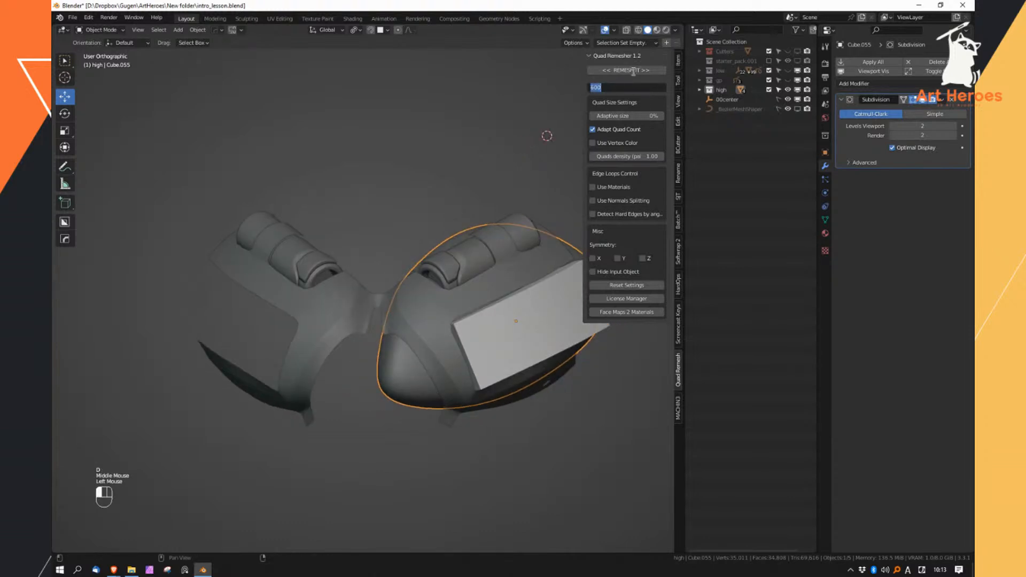
text(800)
key(BackSpace)
key(BackSpace)
text(1000)
key(Return)
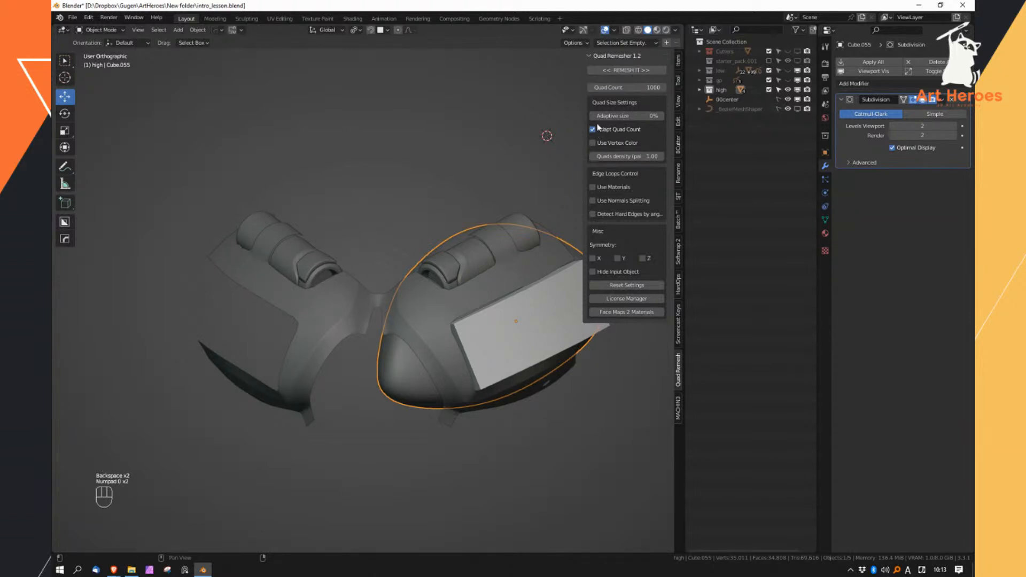
click(626, 70)
Compare the remeshed chest volume's topology with the original volume in edit mode and X-ray view
middle_drag(455, 337, 411, 388)
key(z)
key(Tab)
key(Tab)
click(407, 390)
key(Tab)
key(Tab)
click(406, 390)
key(Tab)
mouse_move(406, 389)
middle_down()
mouse_move(399, 398)
mouse_move(432, 352)
middle_up()
key(z)
key(Tab)
key(z)
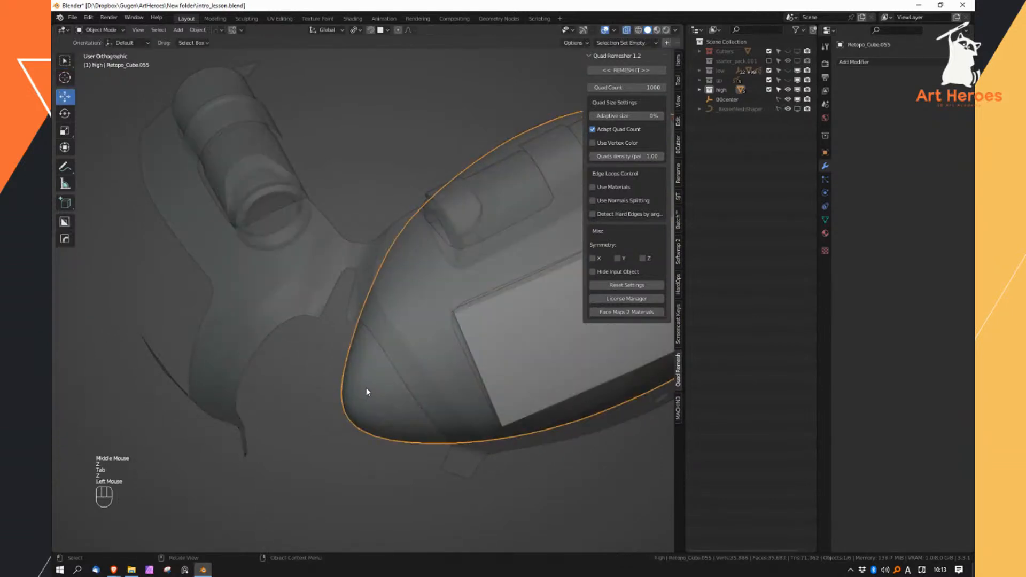
Delete the original chest volume that overlaps the remeshed one and select the remeshed volume
click(367, 387)
key(z)
key(x)
click(373, 389)
Select a face loop around the middle of the remeshed volume, grow it to a wider band and delete those faces
key(Tab)
right_drag(430, 334, 429, 288)
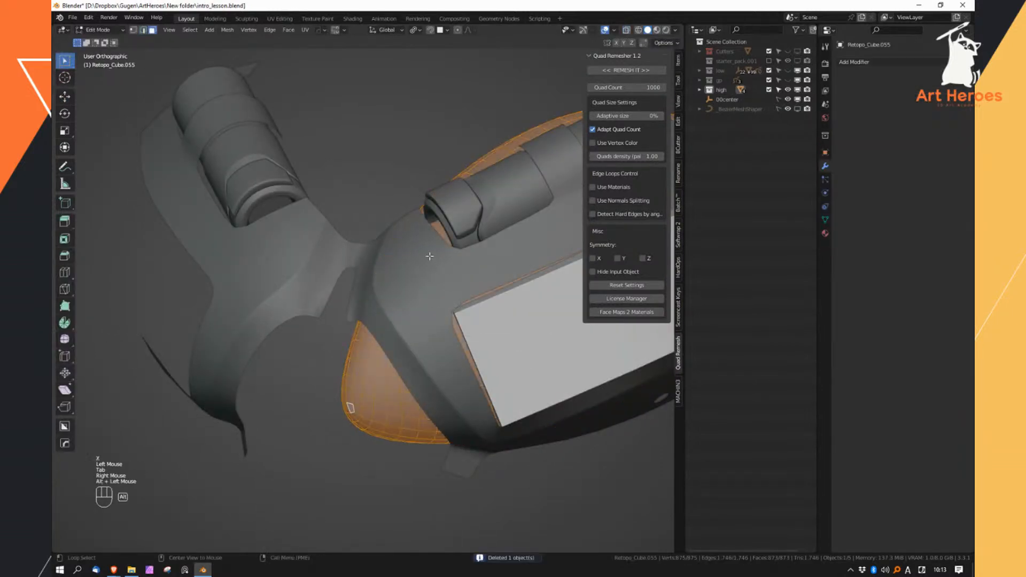
alt+click(429, 257)
key(z)
alt+click(444, 240)
ctrl+middle_drag(444, 240, 417, 261)
middle_drag(389, 325, 364, 343)
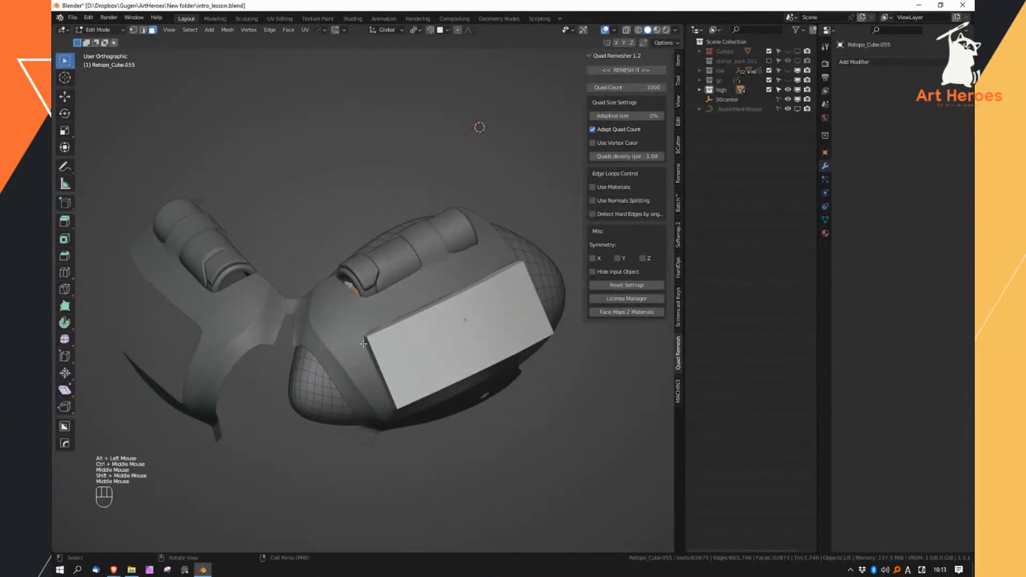
key(ctrl+KP_Add)
key(ctrl+KP_Add)
key(ctrl+KP_Add)
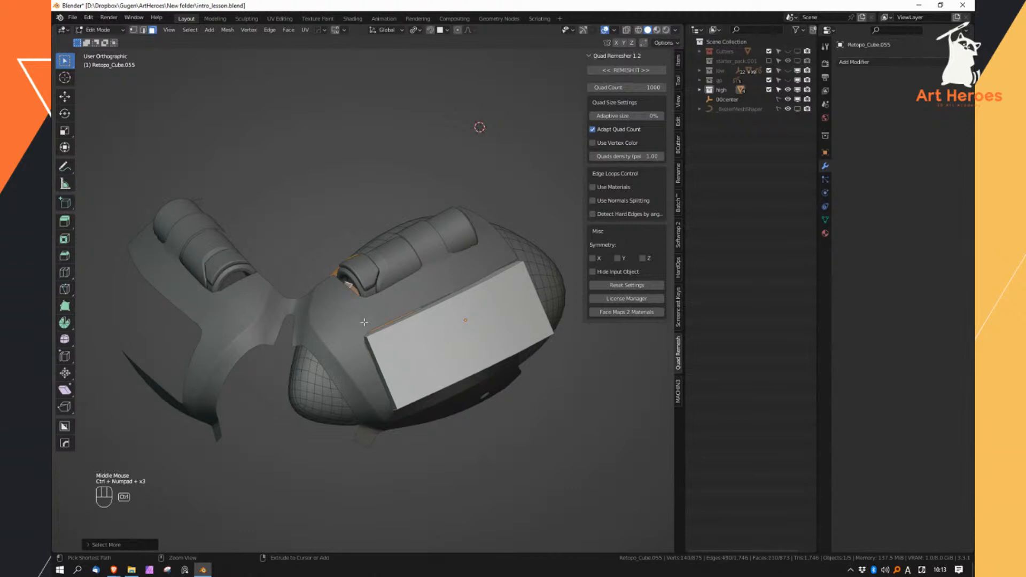
key(ctrl+z)
middle_drag(384, 382, 424, 355)
key(x)
click(420, 434)
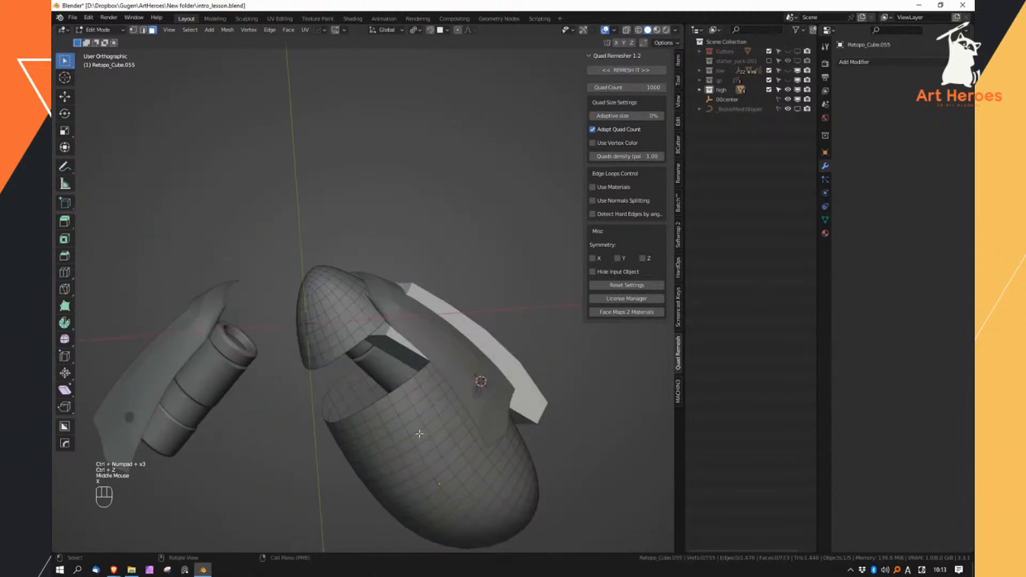
Delete the separated rear part of the remeshed volume, keep the front cap and return to object mode
click(420, 434)
right_drag(420, 434, 428, 387)
key(x)
click(484, 343)
key(Tab)
middle_drag(411, 321, 342, 343)
Copy the Mirror and Subdivision modifiers from the chest harness to the trimmed front cap
click(343, 340)
key(Tab)
key(Tab)
alt+right_click(374, 294)
alt+right_click(341, 344)
click(874, 63)
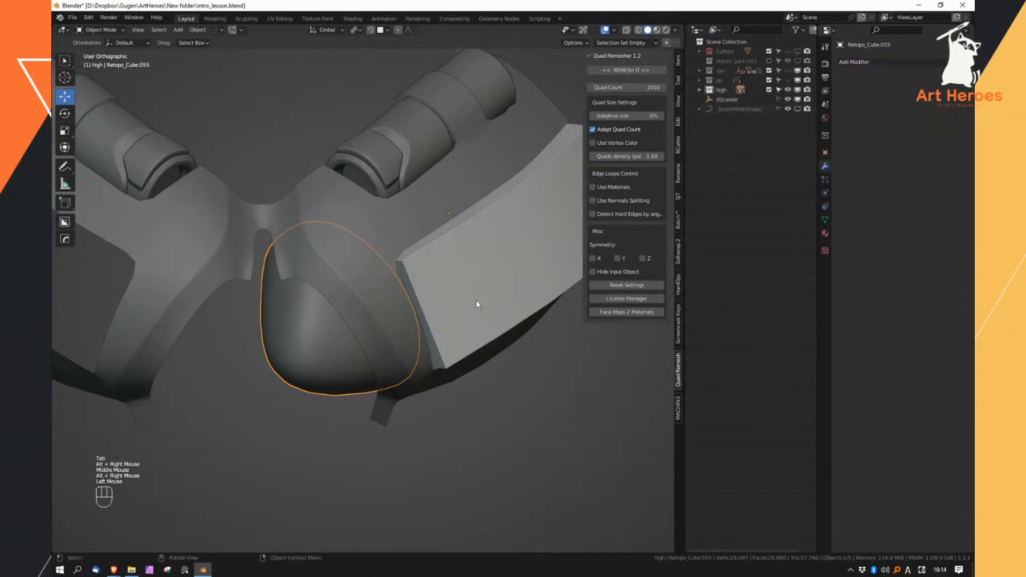
shift+click(400, 339)
key(ctrl+c)
click(380, 486)
click(406, 490)
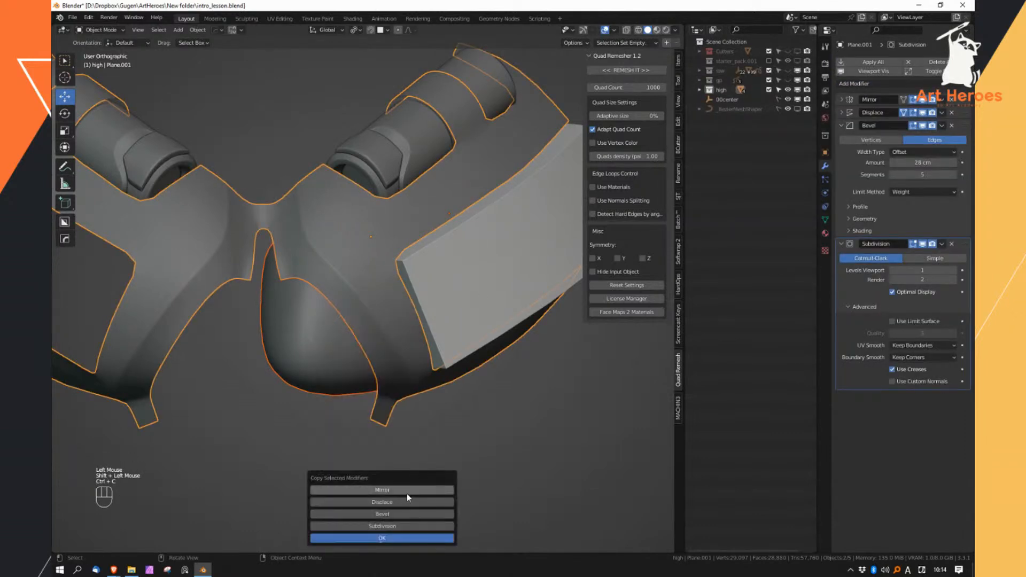
click(413, 538)
click(334, 374)
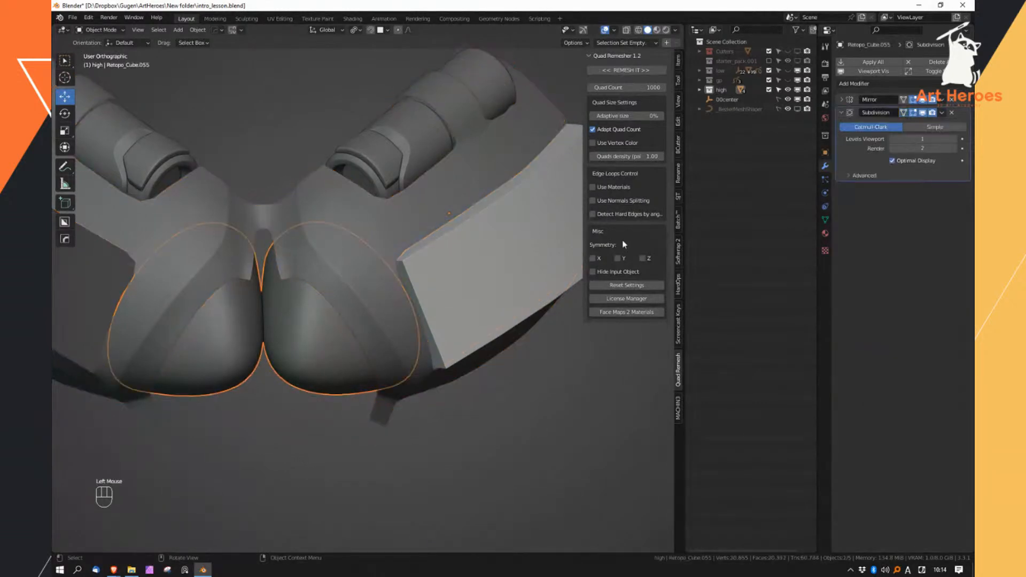
Collapse the cap's Subdivision settings, expand its Mirror settings, and show the low and gp collections
click(841, 113)
click(842, 100)
alt+right_drag(395, 368, 462, 309)
alt+right_drag(412, 338, 476, 286)
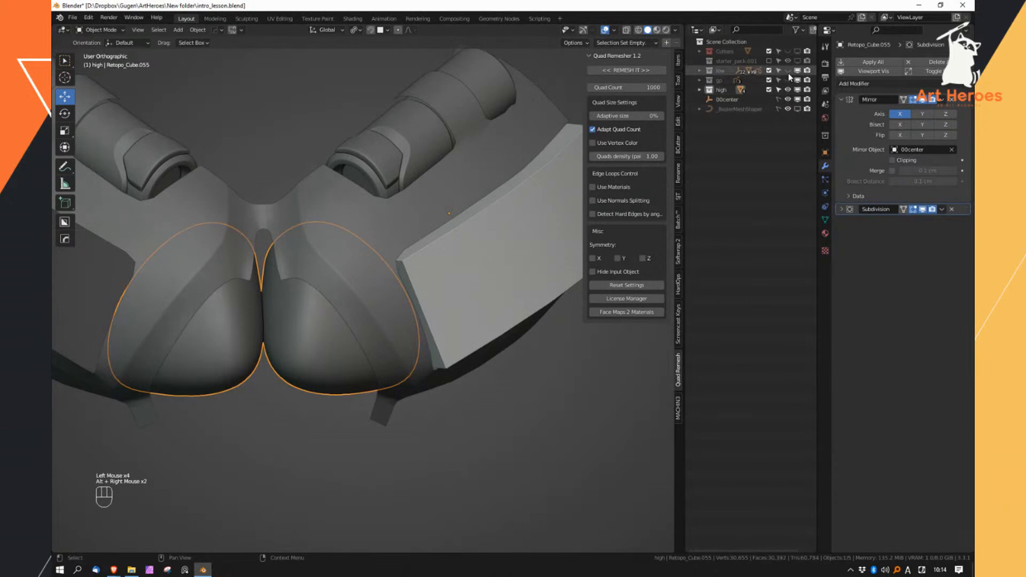
click(788, 70)
key(a)
key(a)
key(z)
key(z)
Extrude the harness's lower strap edge across the upper part of the sketched FLAT panel and save the file
mouse_move(324, 319)
ctrl+middle_down()
mouse_move(324, 355)
mouse_move(337, 367)
ctrl+middle_up()
click(338, 360)
click(343, 334)
key(Tab)
shift+middle_drag(371, 328, 381, 236)
right_drag(380, 348, 387, 247)
middle_drag(387, 321, 386, 278)
shift+middle_drag(380, 406, 393, 347)
middle_drag(394, 347, 438, 310)
click(439, 333)
key(e)
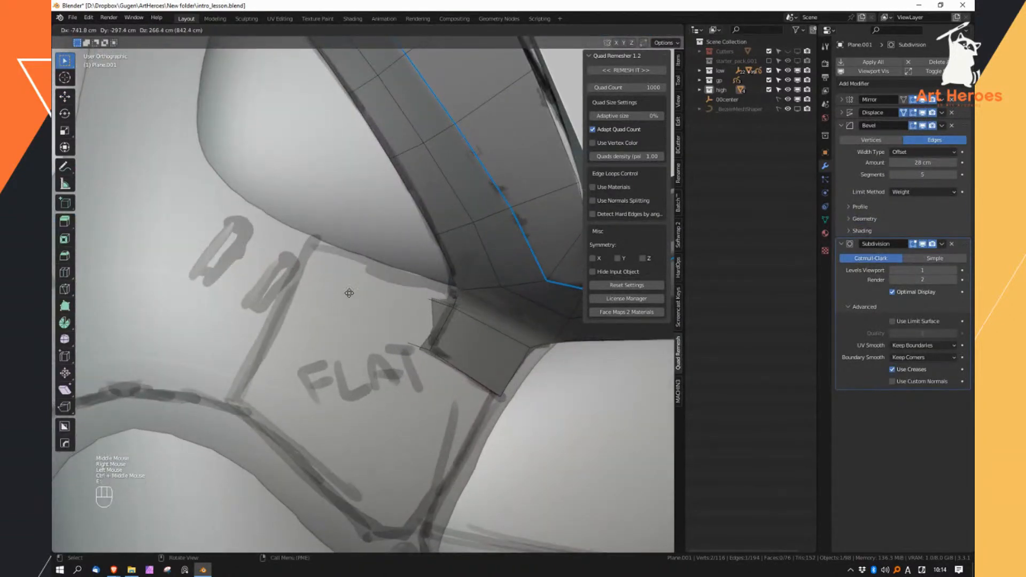
ctrl+click(329, 286)
key(ctrl+s)
Enable snapping, adjust its options and move the extruded edge to the upper corner of the FLAT sketch
click(430, 30)
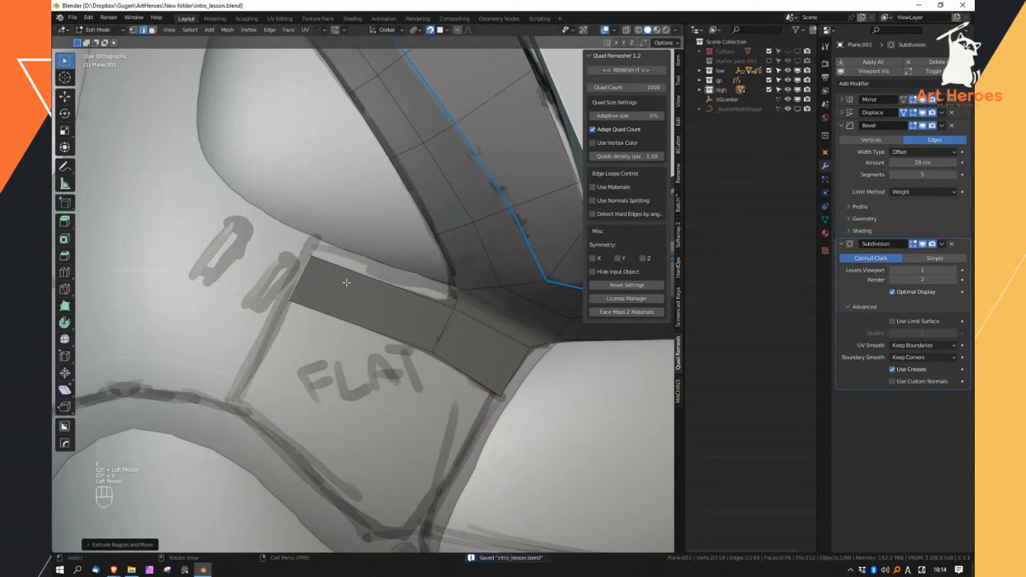
click(415, 30)
click(436, 76)
key(g)
click(335, 266)
middle_drag(412, 302, 428, 307)
Extrude the new strip's lower edge down over the FLAT sketch and move its lower vertex onto the sketched outline
click(395, 336)
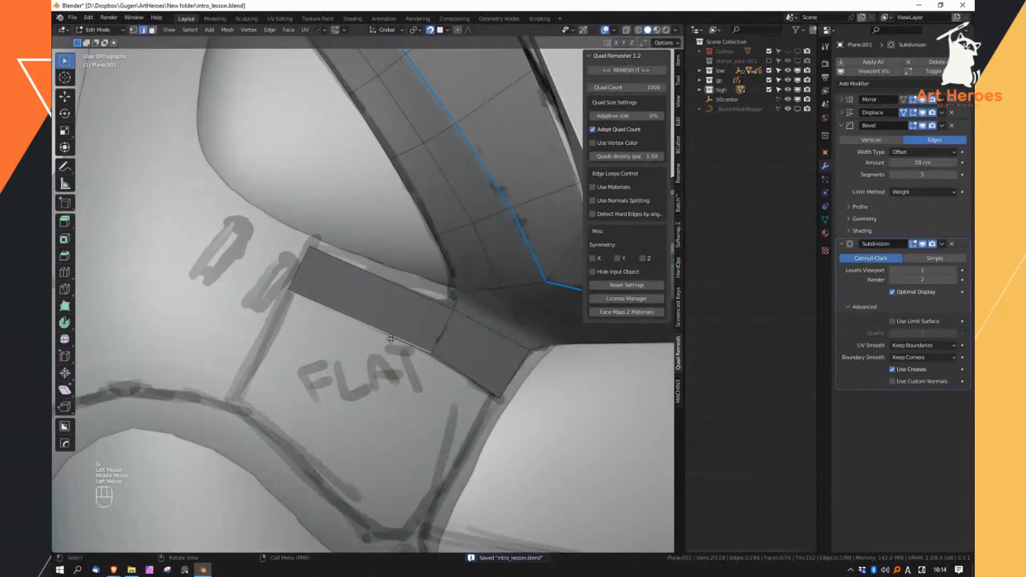
key(e)
click(330, 449)
right_drag(330, 448, 348, 455)
click(366, 464)
key(g)
click(344, 499)
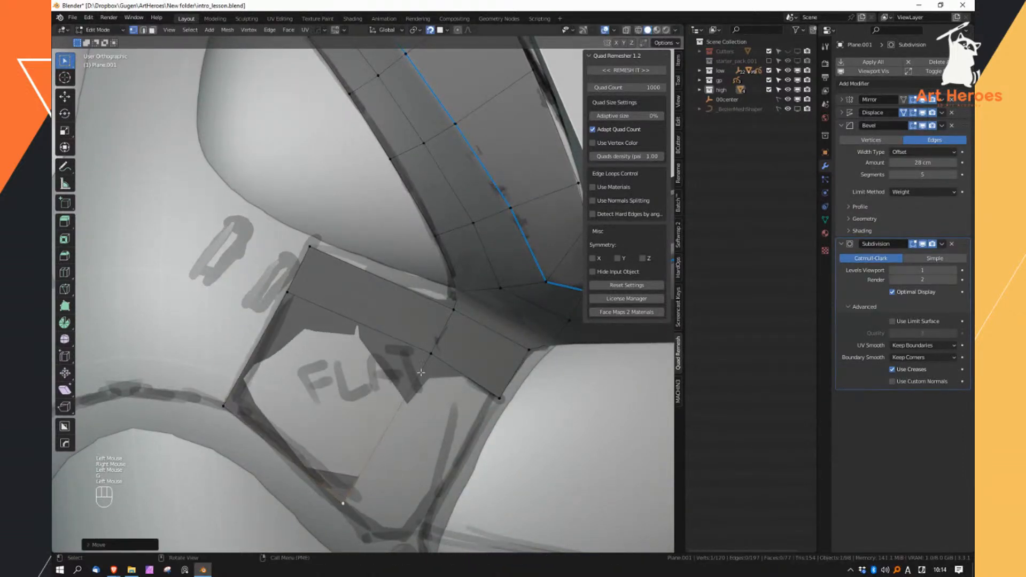
Fill the missing face beside the extruded panel and place its new vertex at the sketch's lower corner
click(429, 358)
key(f)
click(441, 478)
shift+middle_drag(441, 479, 411, 338)
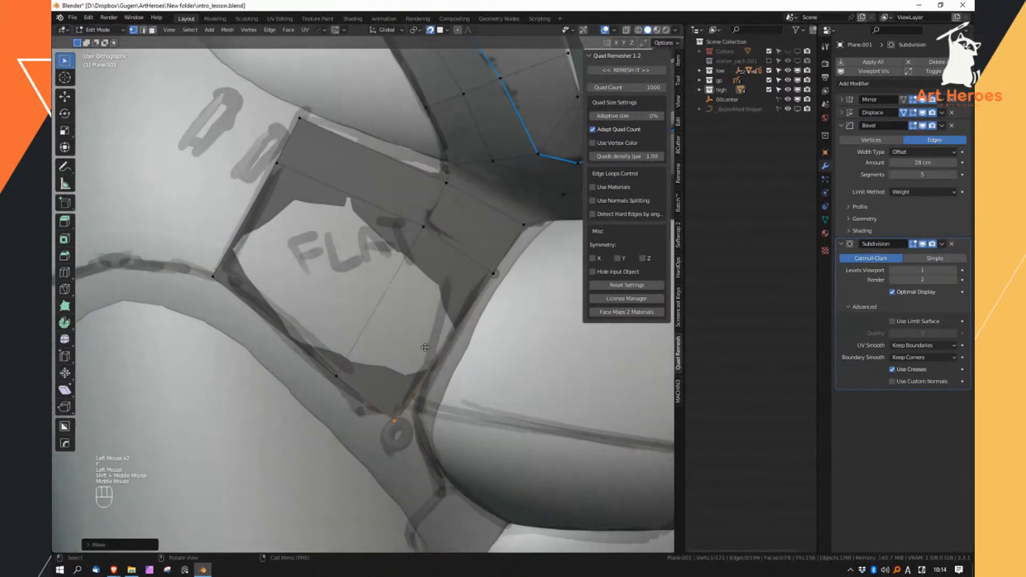
key(g)
click(445, 332)
Move the panel's two lower boundary vertices up inside the sketched outline to leave room for a border strip
click(350, 376)
key(g)
click(357, 363)
click(214, 276)
key(g)
click(225, 250)
click(343, 362)
key(g)
click(348, 345)
click(235, 254)
key(g)
click(244, 245)
click(358, 345)
key(g)
click(361, 346)
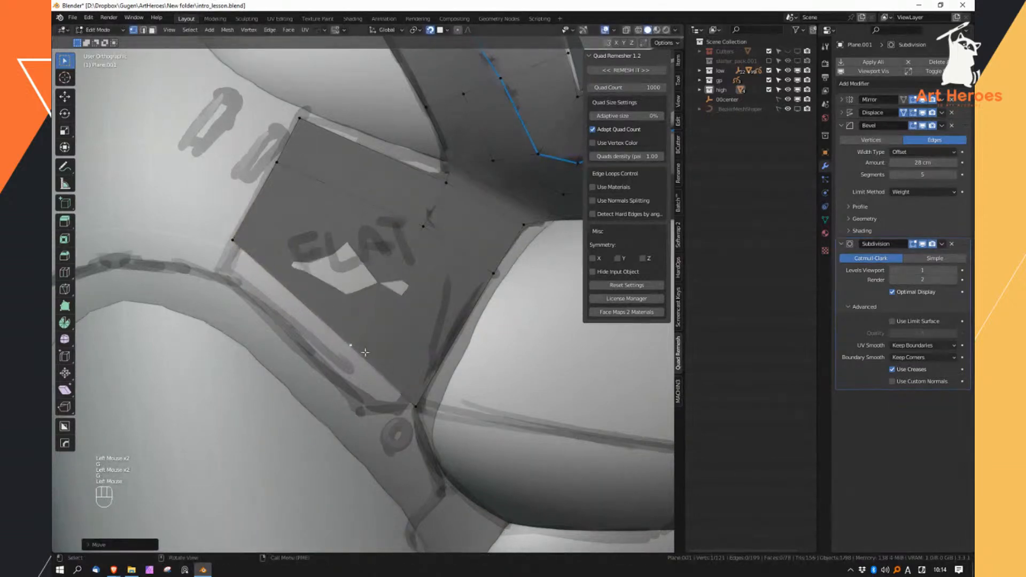
Extrude the panel's lower boundary edges to the sketched outline and align the resulting corner vertices with the sketch
click(374, 367)
right_drag(388, 383, 362, 425)
shift+click(338, 332)
key(e)
click(334, 357)
click(392, 434)
key(g)
click(356, 407)
click(410, 401)
key(g)
click(411, 398)
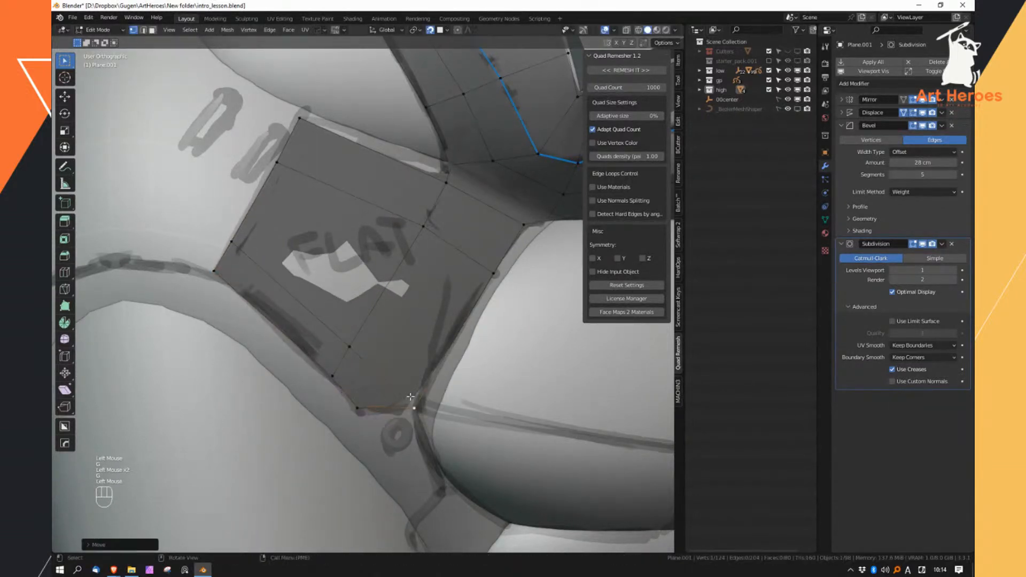
ctrl+middle_drag(401, 349, 432, 274)
right_drag(433, 273, 416, 313)
middle_drag(410, 306, 361, 246)
click(396, 254)
shift+click(389, 291)
shift+click(361, 342)
shift+click(382, 364)
shift+click(403, 322)
shift+middle_drag(293, 227, 407, 295)
right_drag(407, 295, 407, 245)
click(386, 300)
ctrl+click(365, 346)
Select the five mesh faces that make up the FLAT panel
right_drag(456, 279, 447, 340)
click(430, 282)
ctrl+click(407, 420)
ctrl+click(483, 463)
ctrl+click(534, 400)
shift+middle_drag(528, 324, 448, 355)
key(z)
key(z)
middle_drag(448, 355, 465, 374)
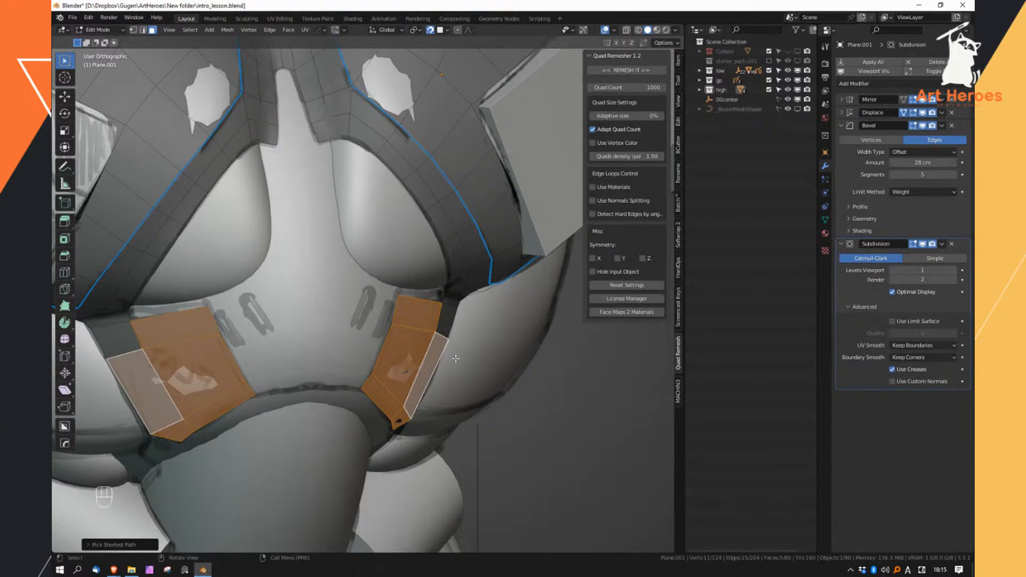
Search the add-on preferences for "loop" to check the LoopTools add-on behind the face context options
right_click(433, 288)
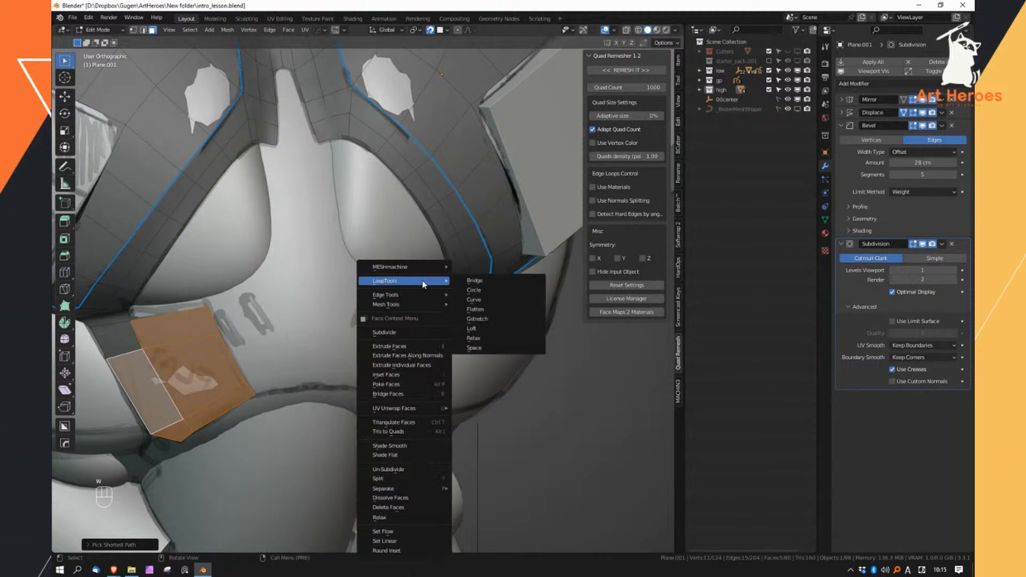
key(w)
click(475, 232)
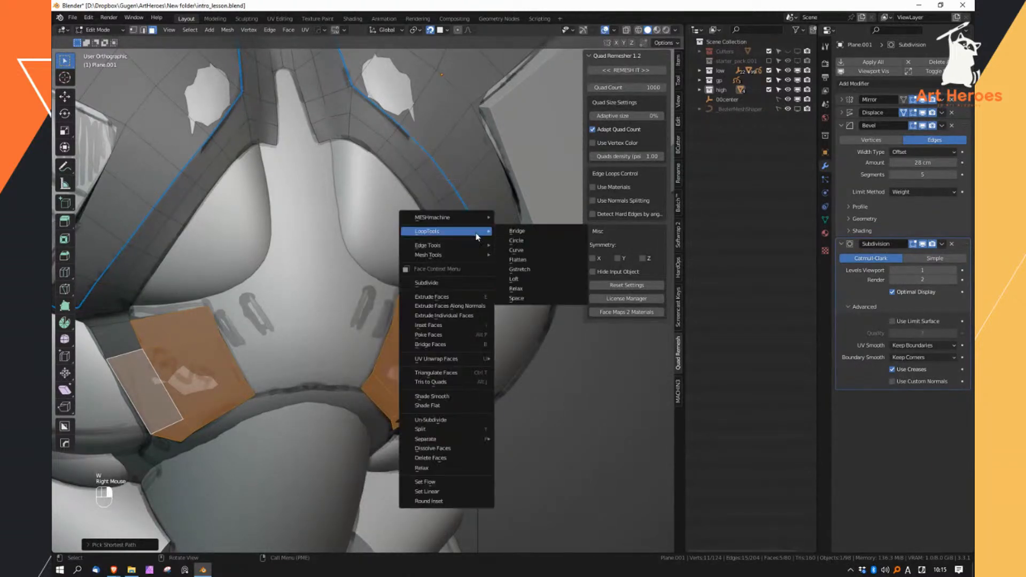
key(ctrl+alt+u)
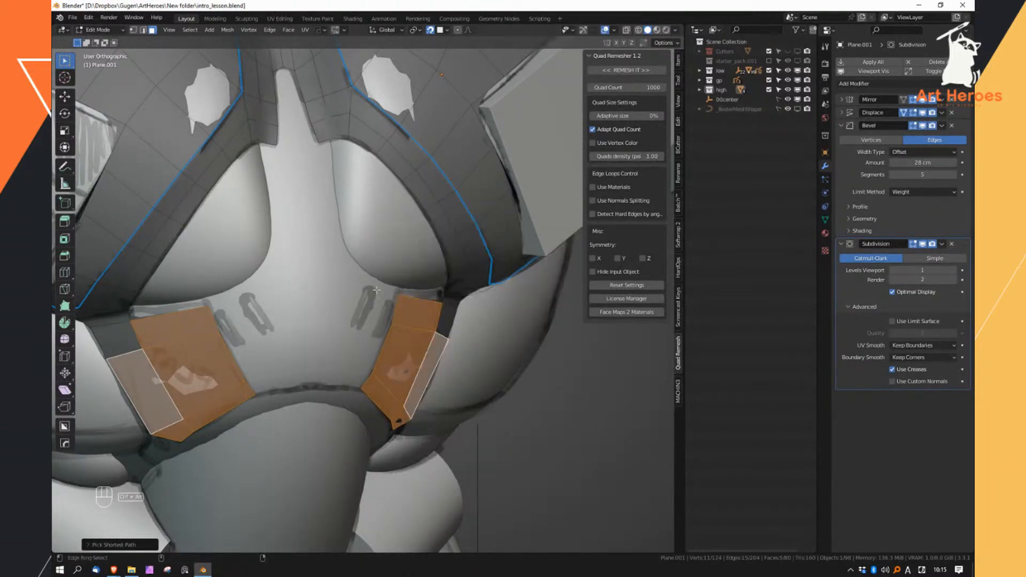
click(472, 187)
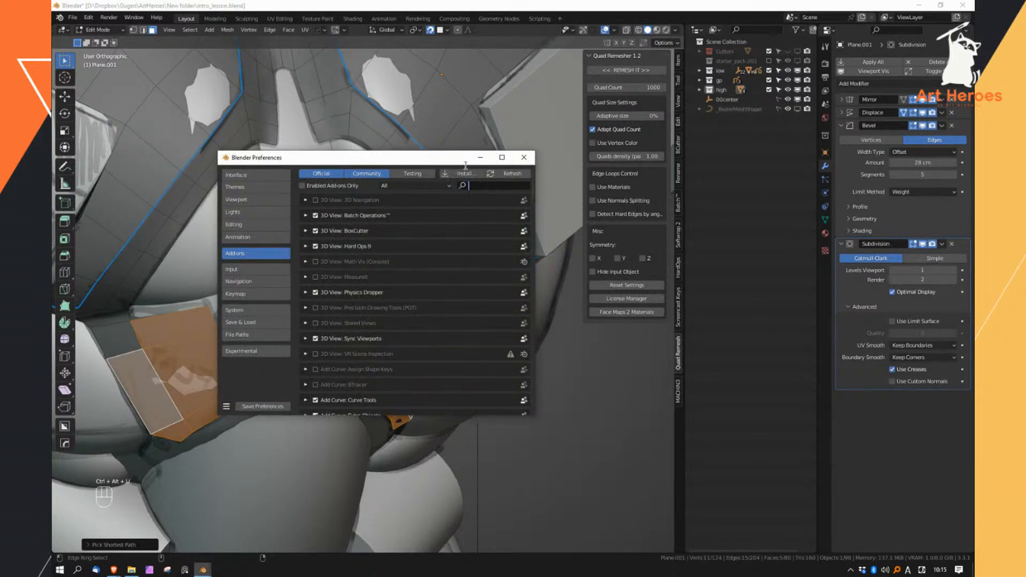
text(loop)
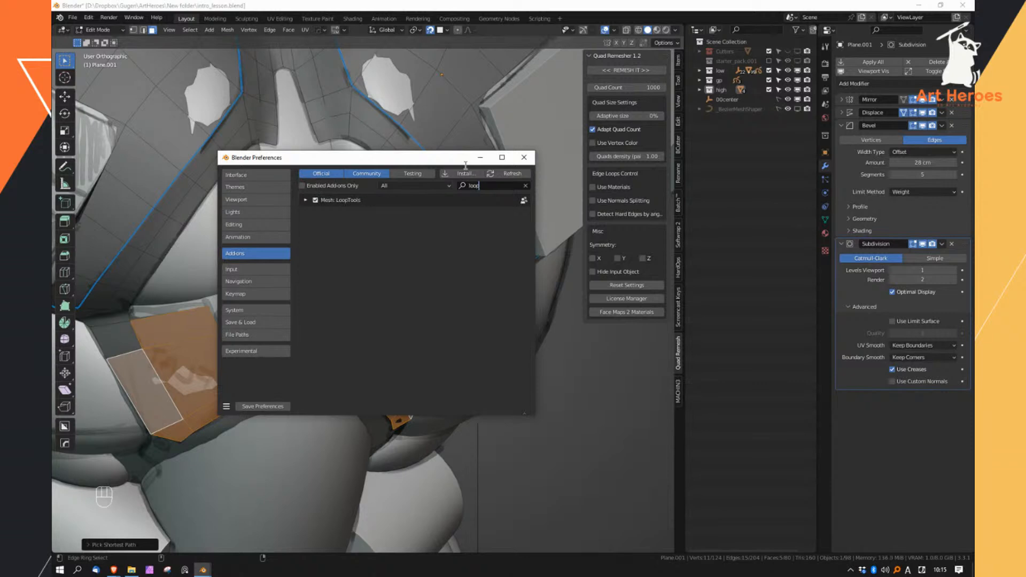
click(524, 157)
Flatten the selected panel faces with LoopTools Flatten at 100% influence
right_click(404, 305)
click(433, 352)
mouse_move(429, 282)
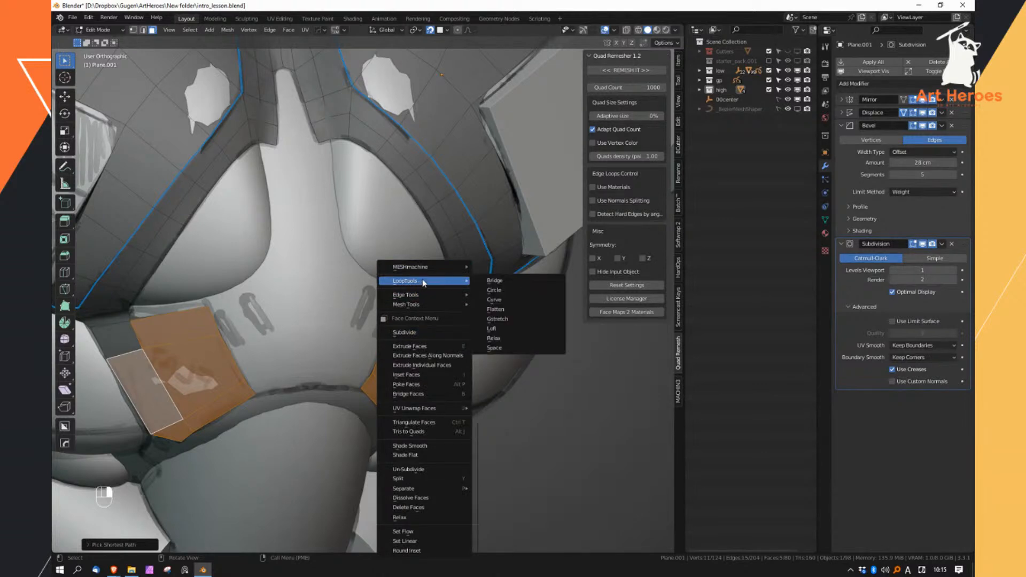
click(503, 309)
middle_drag(441, 352, 377, 361)
key(space)
drag(517, 402, 545, 402)
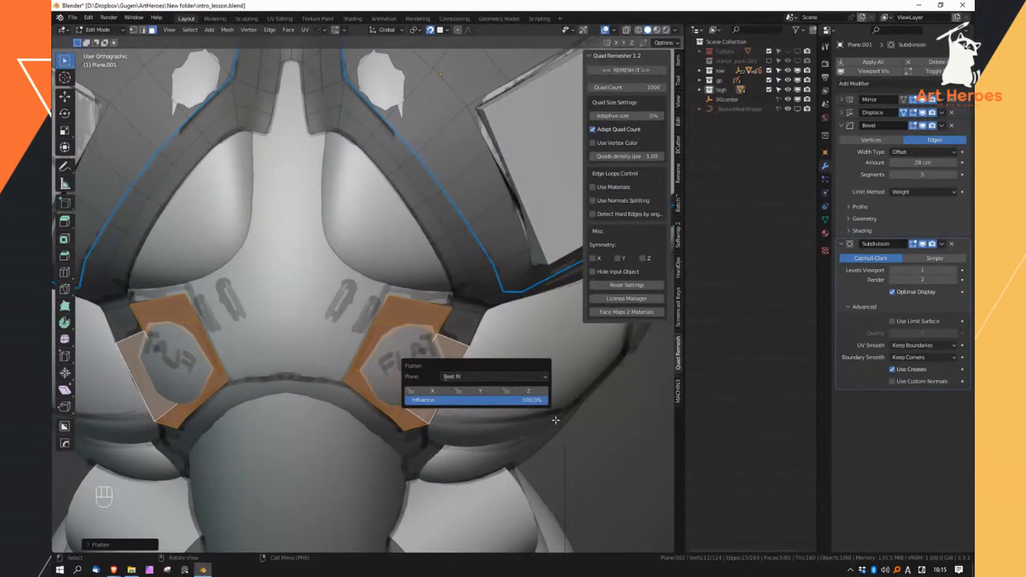
Try the flatten's axis locks and its View plane option, and undo the flatten
click(482, 392)
click(433, 392)
click(434, 392)
click(479, 379)
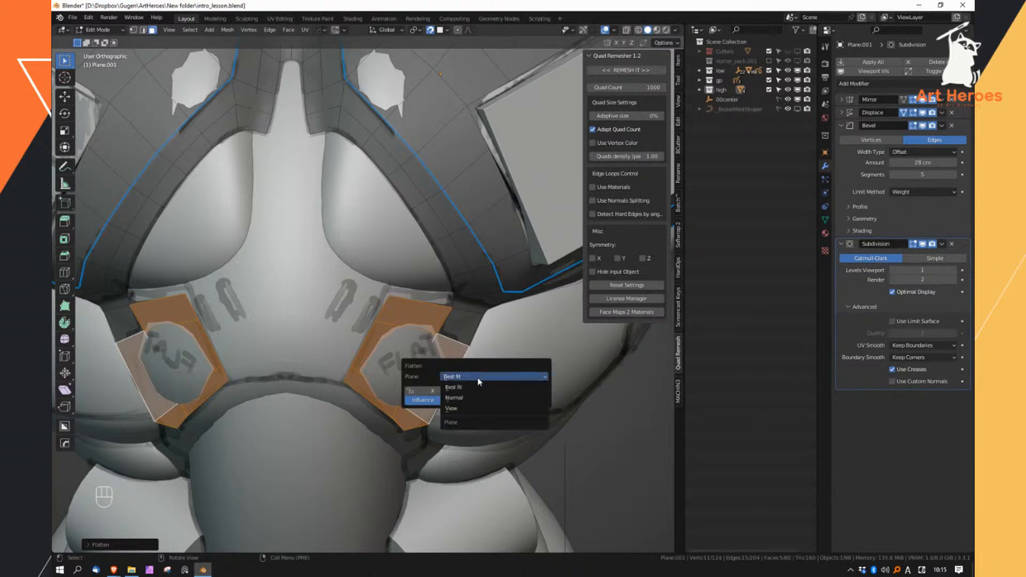
click(464, 391)
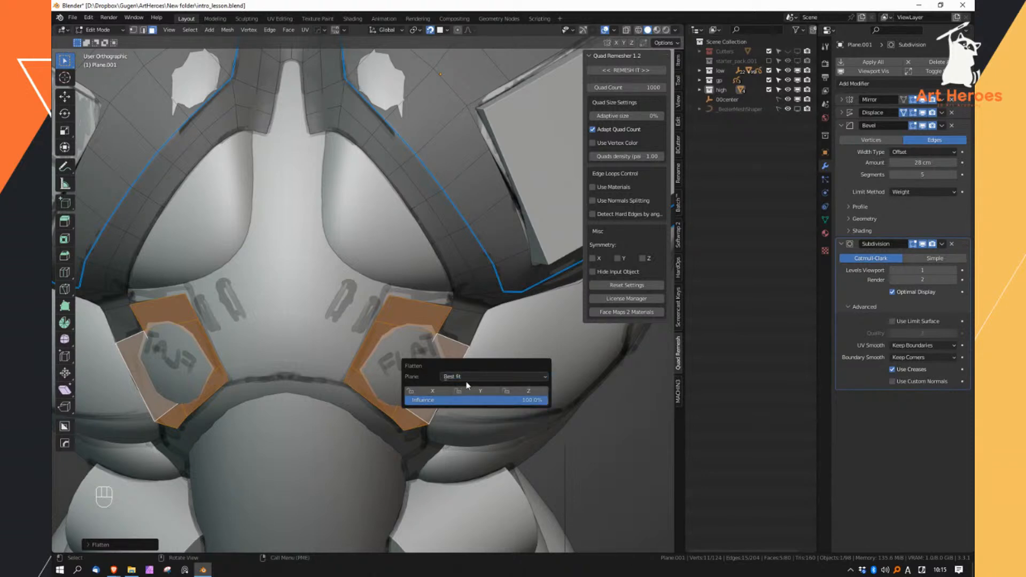
click(464, 378)
click(464, 409)
middle_drag(410, 221, 446, 371)
key(ctrl+z)
Save the file and flatten the selected FLAT panel faces with the to Flat operation
key(ctrl+s)
right_click(426, 348)
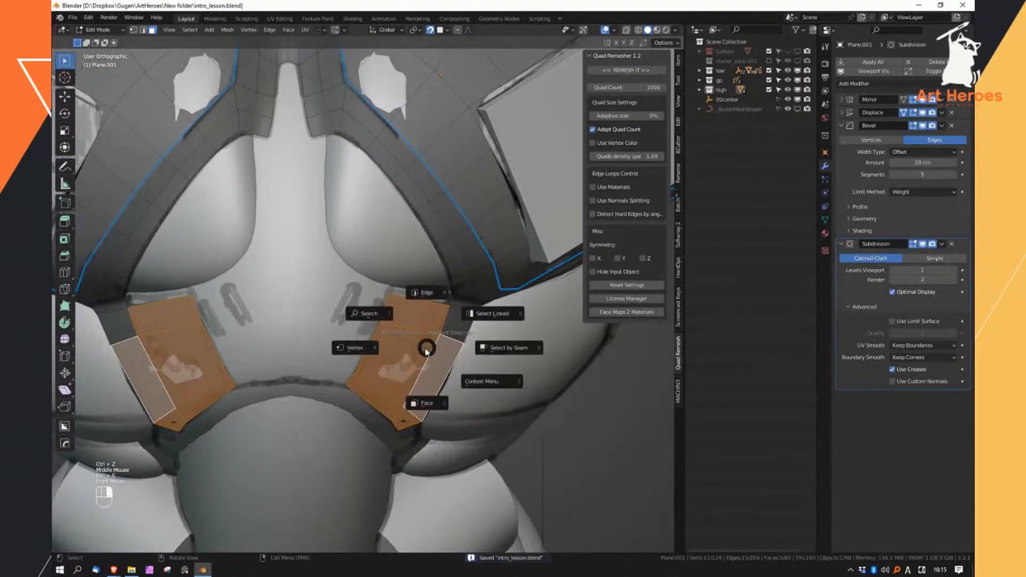
click(473, 384)
key(Escape)
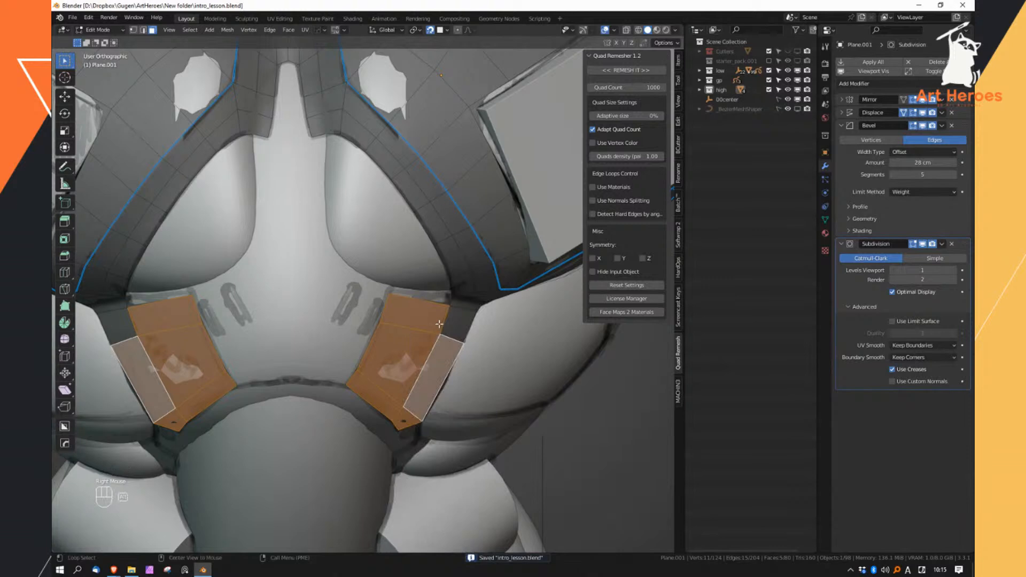
key(alt+c)
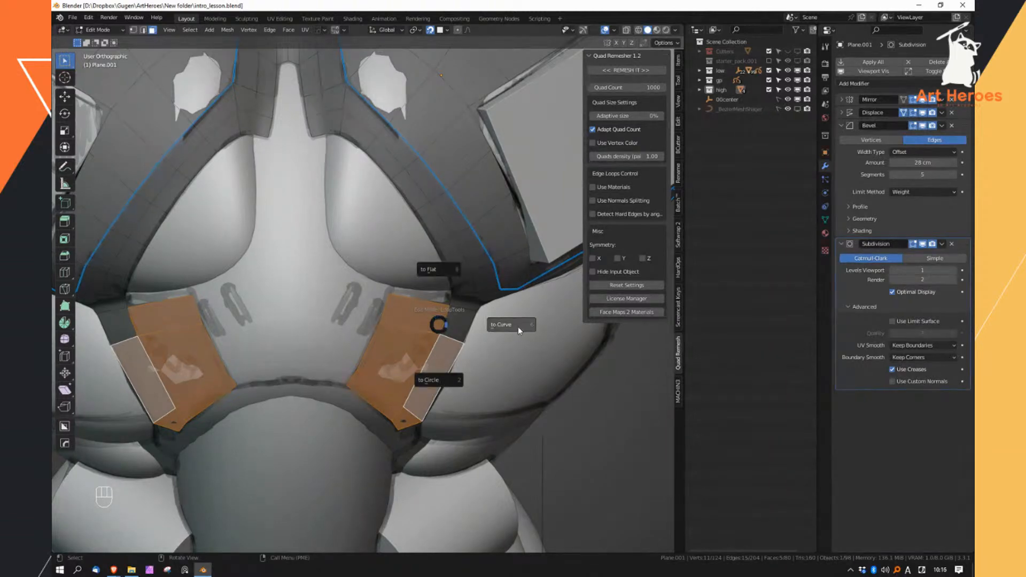
click(431, 269)
middle_drag(427, 262, 412, 334)
key(space)
click(484, 355)
click(485, 369)
Turn off snapping and slide the intermediate vertices along the FLAT panel's inner side edge
right_drag(401, 320, 384, 300)
click(382, 298)
ctrl+click(357, 350)
middle_drag(373, 341, 353, 347)
ctrl+middle_drag(374, 363, 419, 352)
right_drag(419, 369, 393, 368)
click(350, 368)
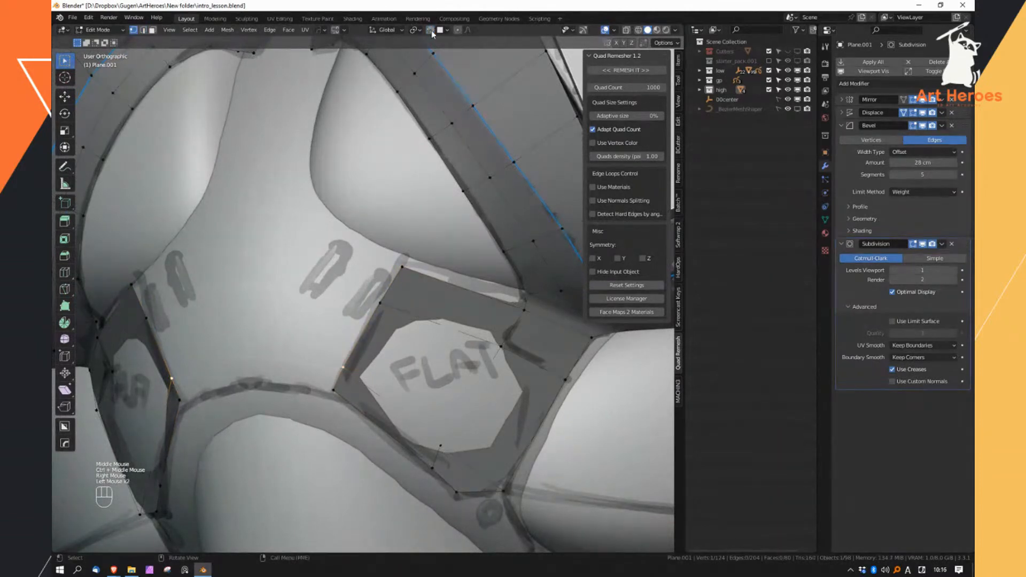
shift+click(379, 306)
key(g)
key(g)
shift+click(412, 318)
With snapping enabled, extrude the FLAT panel's inner side edges in two strips to the chest's centerline, rotating the first to follow the sketch
right_drag(410, 316, 401, 296)
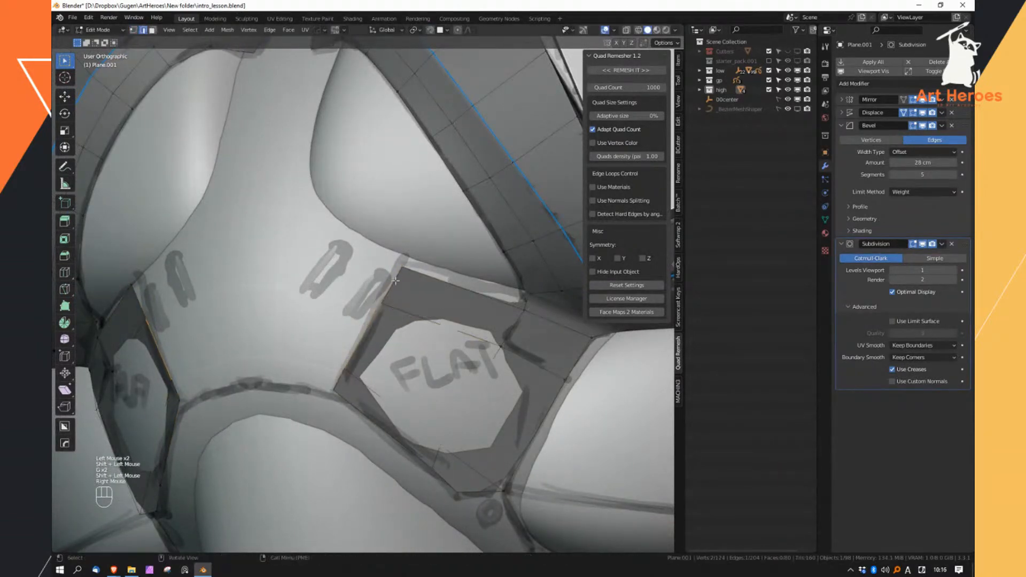
click(390, 290)
ctrl+click(340, 383)
middle_drag(342, 381, 386, 369)
click(398, 290)
ctrl+click(348, 385)
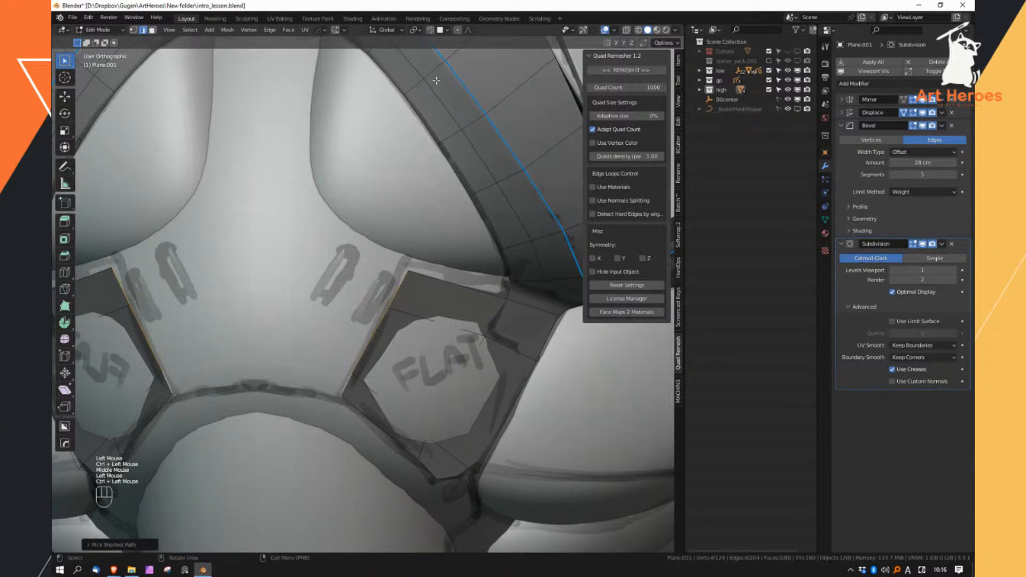
middle_drag(362, 277, 398, 331)
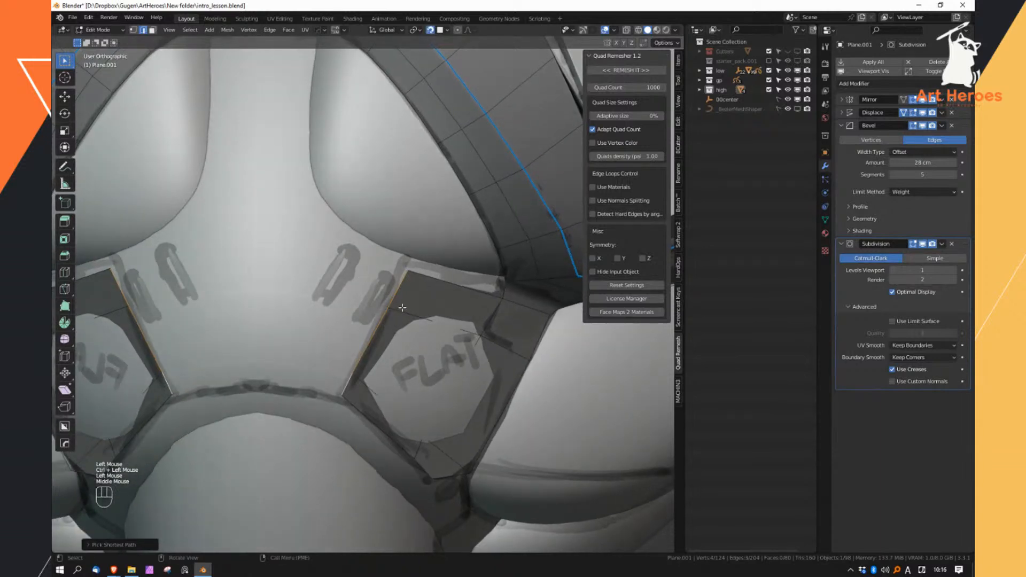
key(e)
click(351, 305)
key(r)
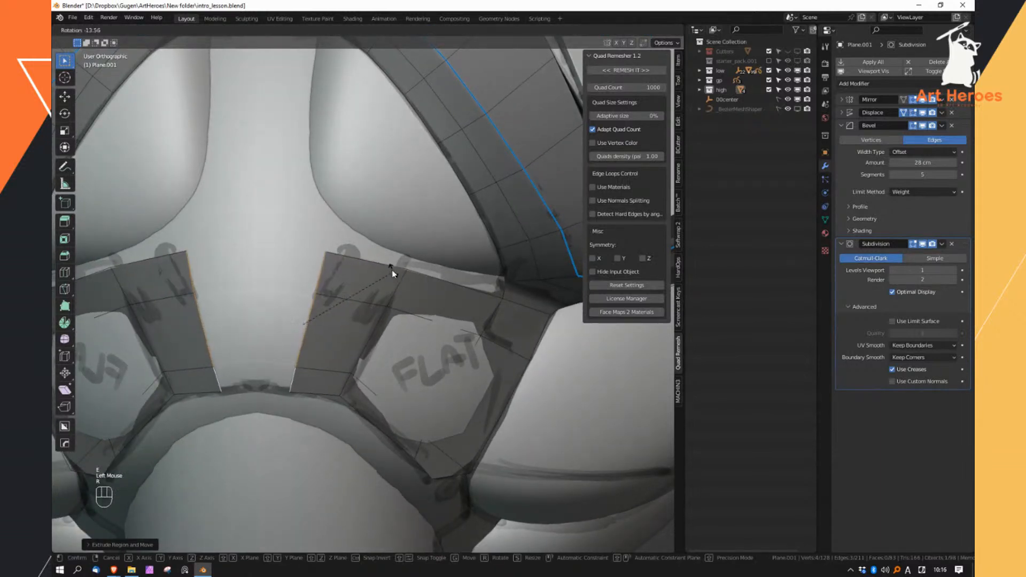
click(404, 268)
key(g)
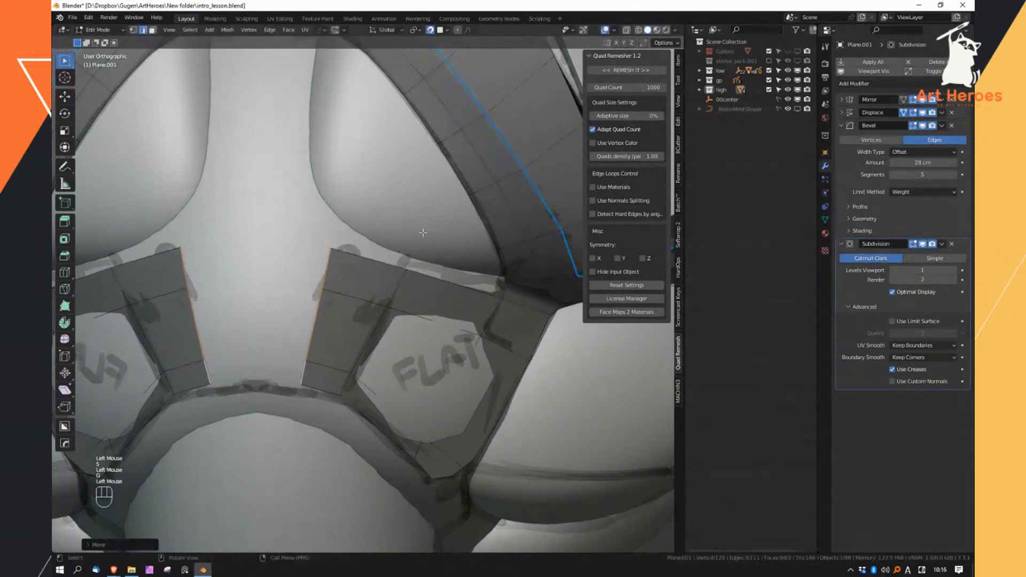
click(357, 245)
Extrude the lower band's top edge beside the centerline upward and move its outer vertex toward the center strap's outline
click(370, 270)
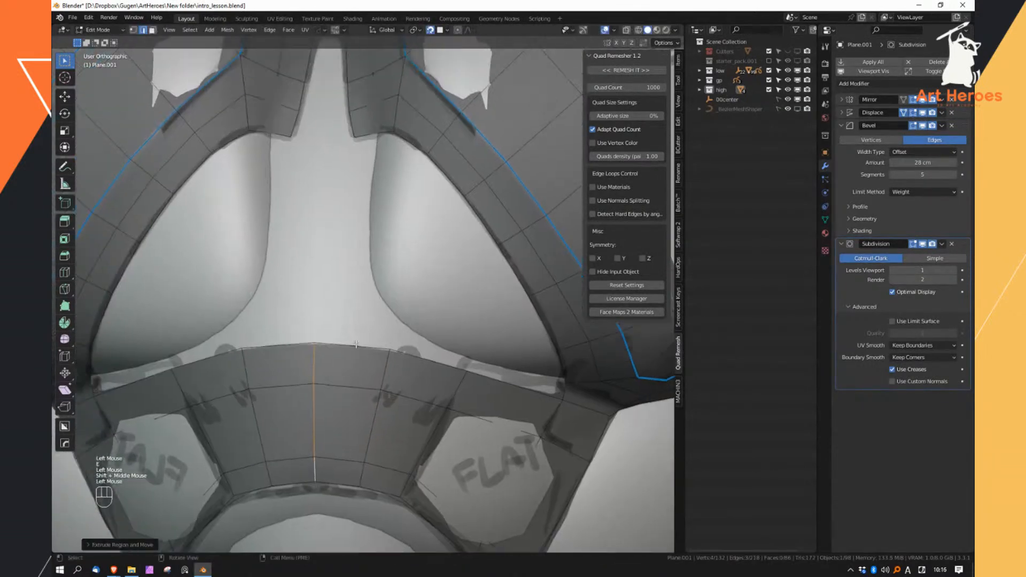
key(e)
click(369, 312)
right_click(401, 298)
click(374, 299)
key(g)
click(351, 301)
Extrude the center strap's top edge upward in two more segments, scaling the first new edge straight and level
right_drag(348, 312, 348, 326)
click(348, 302)
key(e)
click(366, 248)
key(s)
click(385, 214)
key(s)
middle_click(362, 206)
key(KP_0)
click(362, 231)
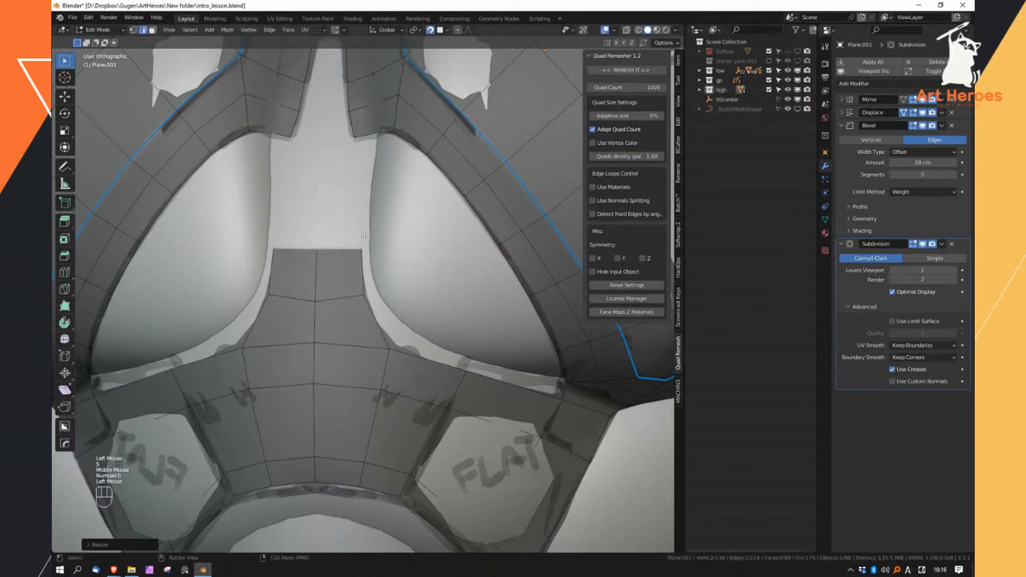
key(e)
middle_click(376, 231)
click(380, 183)
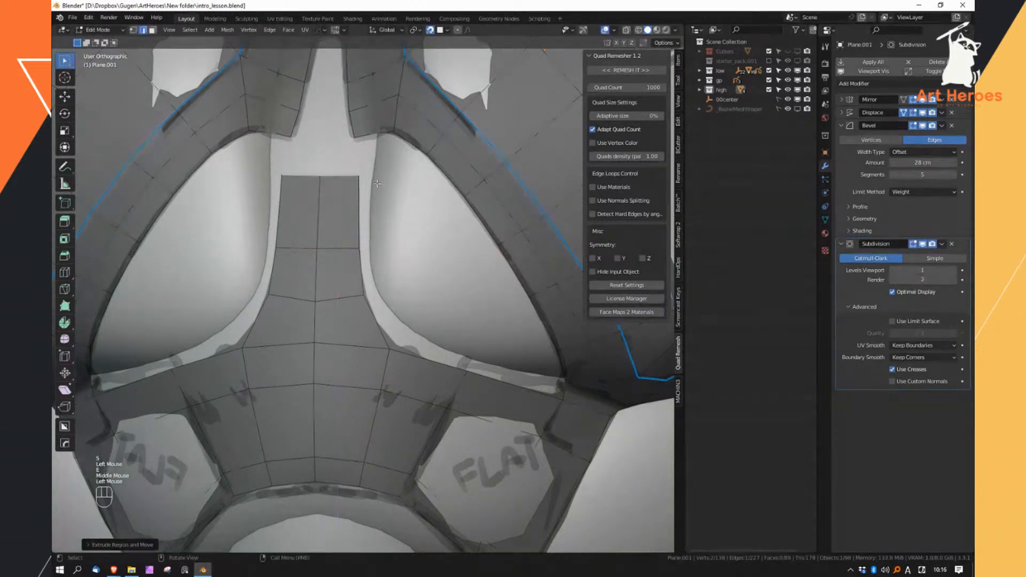
Dissolve the center strap's middle horizontal edge loop and move the strap's top edge up toward the harness
click(350, 252)
alt+click(350, 251)
key(x)
click(369, 174)
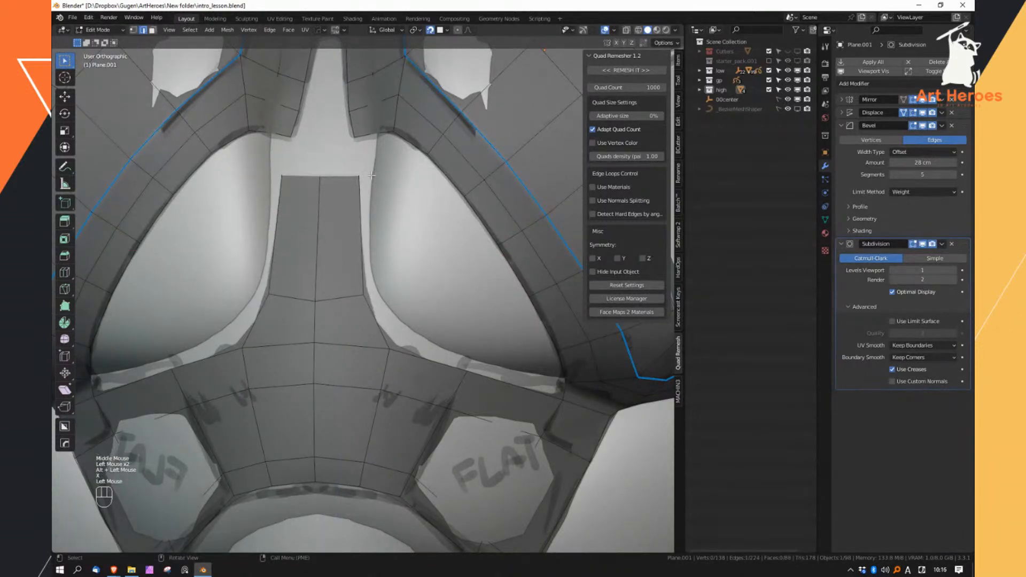
key(g)
click(378, 167)
key(g)
click(376, 155)
right_click(374, 164)
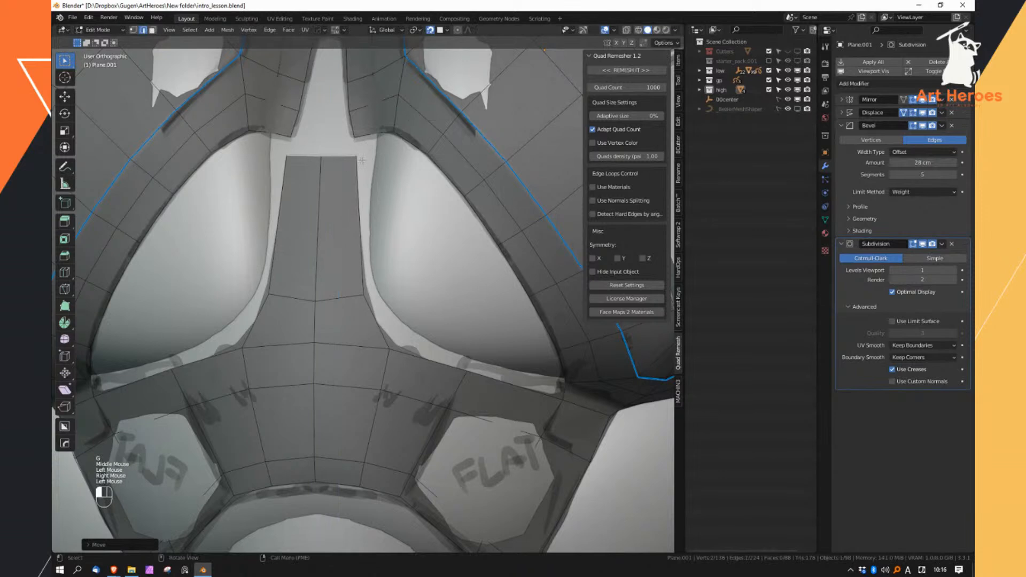
Merge the strap's top outer vertex with the harness corner vertex and move the top center vertex up level with it
click(360, 177)
shift+click(368, 135)
right_drag(394, 152, 366, 150)
click(366, 150)
shift+click(361, 134)
key(m)
click(368, 191)
click(323, 158)
key(g)
click(326, 142)
Add a horizontal loop cut across the center strap and move the strap's outer vertices inward to smooth its side
key(ctrl+r)
click(324, 199)
key(Escape)
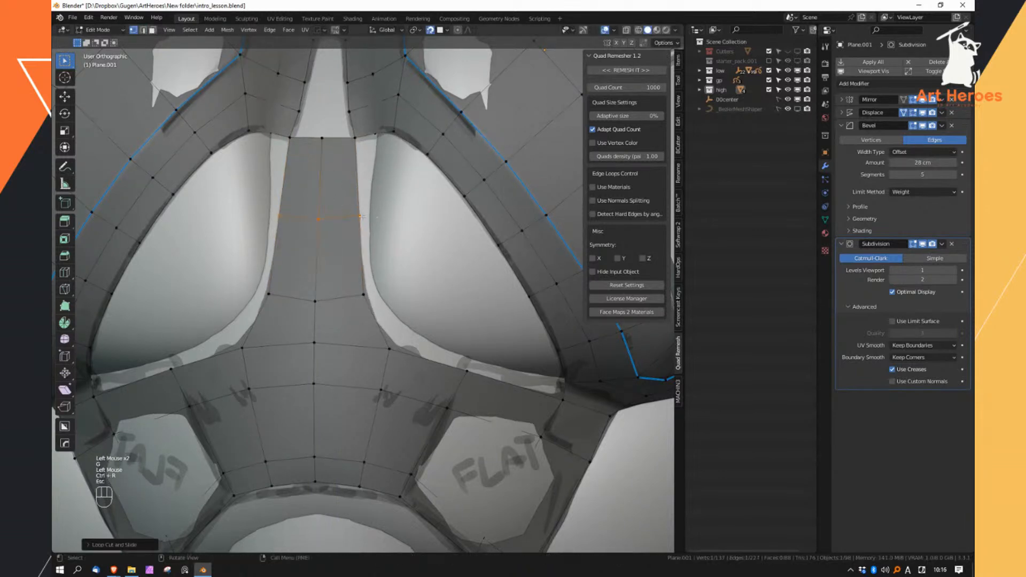
click(367, 295)
key(g)
click(357, 298)
click(356, 217)
key(g)
click(347, 215)
shift+middle_drag(526, 454, 468, 337)
key(Tab)
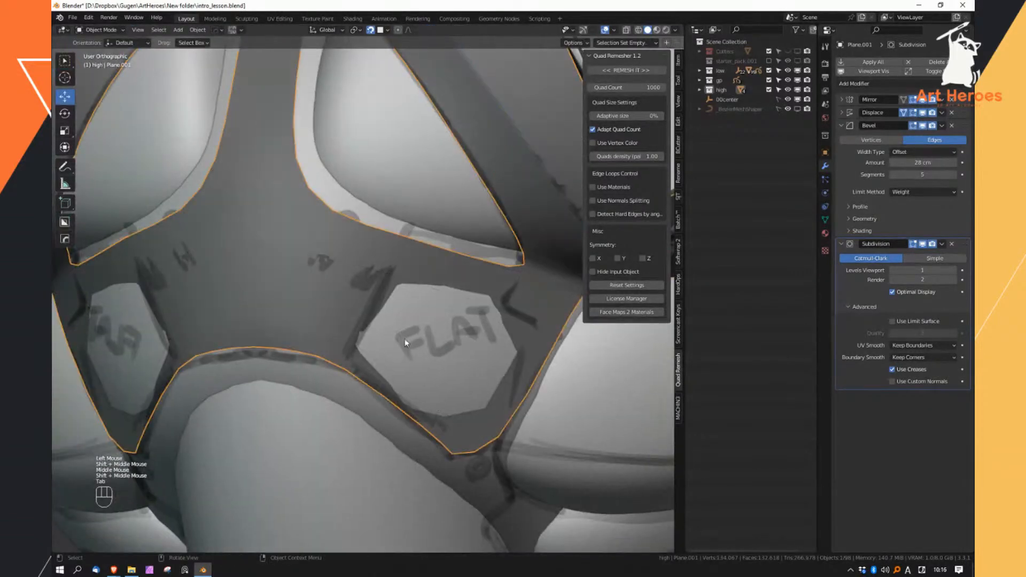
Isolate the harness in local view and resume editing its mesh
alt+middle_drag(387, 250, 427, 292)
alt+right_drag(347, 300, 331, 283)
mouse_move(331, 283)
ctrl+middle_down()
mouse_move(320, 271)
mouse_move(504, 305)
mouse_move(327, 292)
ctrl+middle_up()
key(Tab)
right_drag(327, 292, 339, 267)
click(342, 262)
ctrl+click(293, 363)
ctrl+click(408, 341)
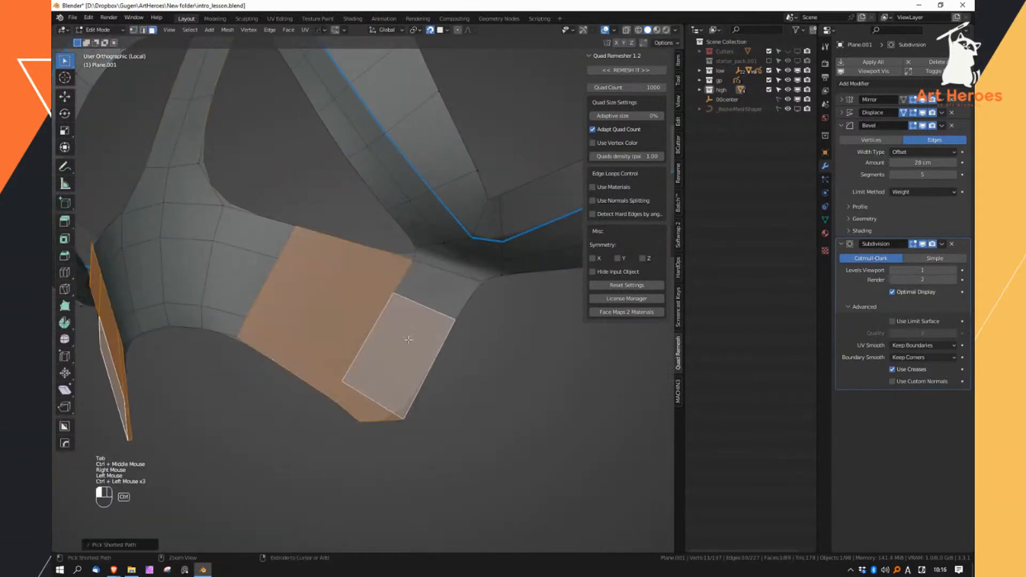
ctrl+click(410, 339)
middle_drag(410, 338, 385, 362)
shift+click(389, 356)
middle_drag(412, 312, 398, 337)
ctrl+middle_drag(398, 336, 346, 348)
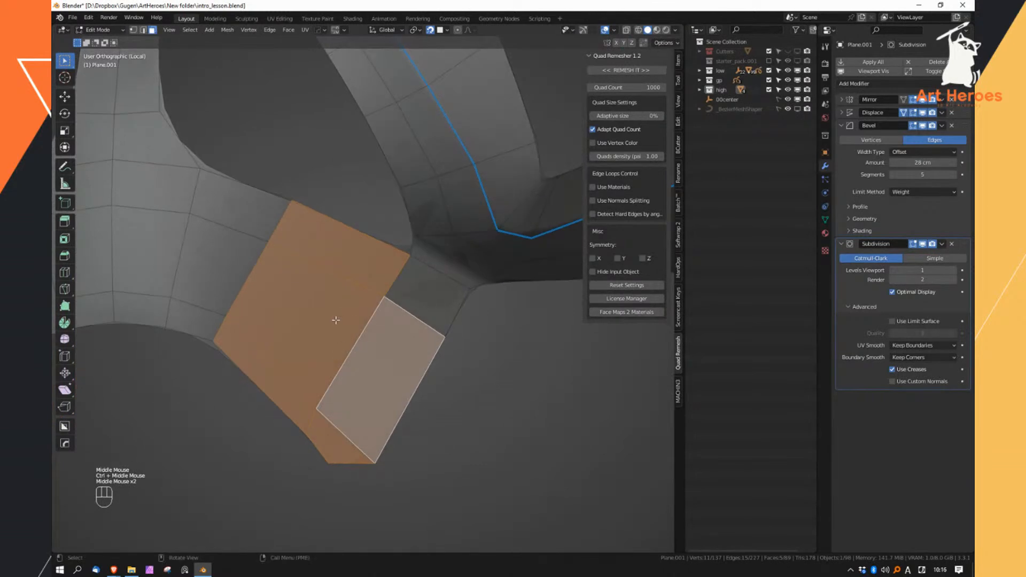
Assign a bevel weight to the edges where the FLAT panel joins the surrounding harness and preview the result in Object Mode
right_drag(342, 295, 311, 261)
alt+click(278, 222)
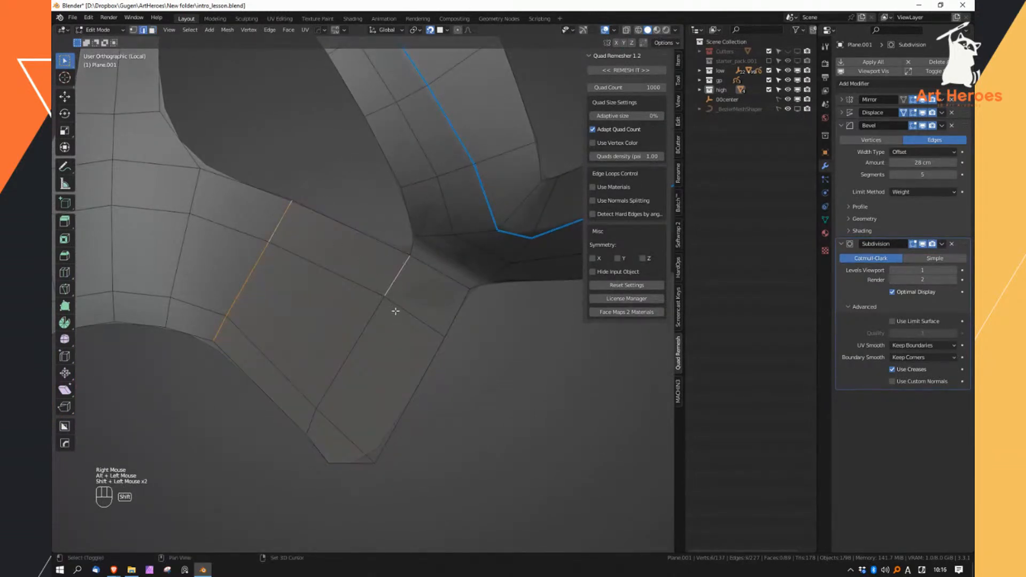
key(ctrl+shift+e)
click(598, 347)
key(Tab)
ctrl+middle_drag(336, 322, 343, 343)
middle_drag(343, 343, 350, 411)
Duplicate the FLAT panel's faces in place and separate the copy into its own object
key(Tab)
right_drag(346, 393, 326, 342)
click(321, 315)
ctrl+click(279, 429)
shift+click(303, 453)
shift+click(322, 413)
middle_drag(323, 414, 342, 385)
key(shift+d)
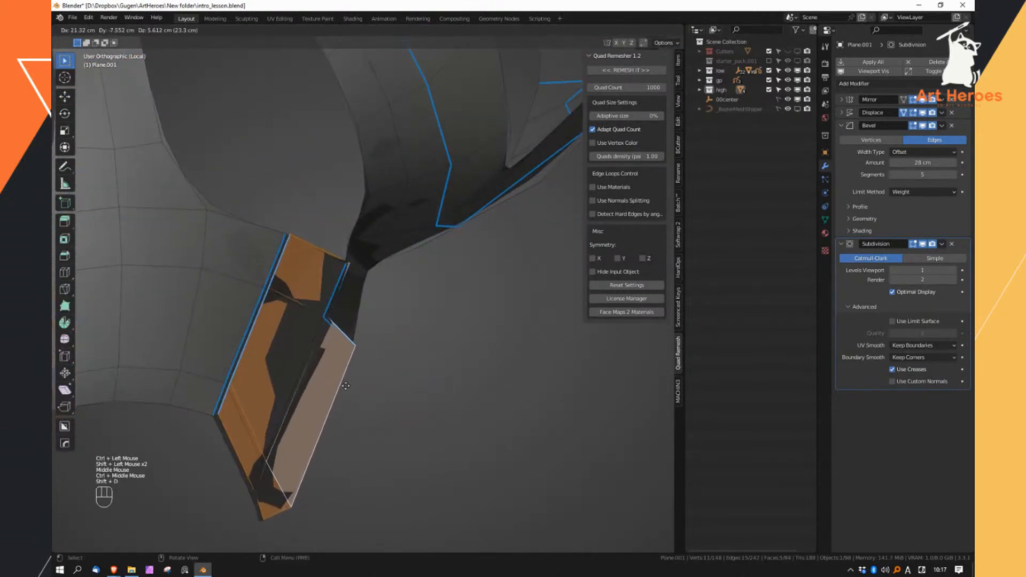
key(Escape)
key(p)
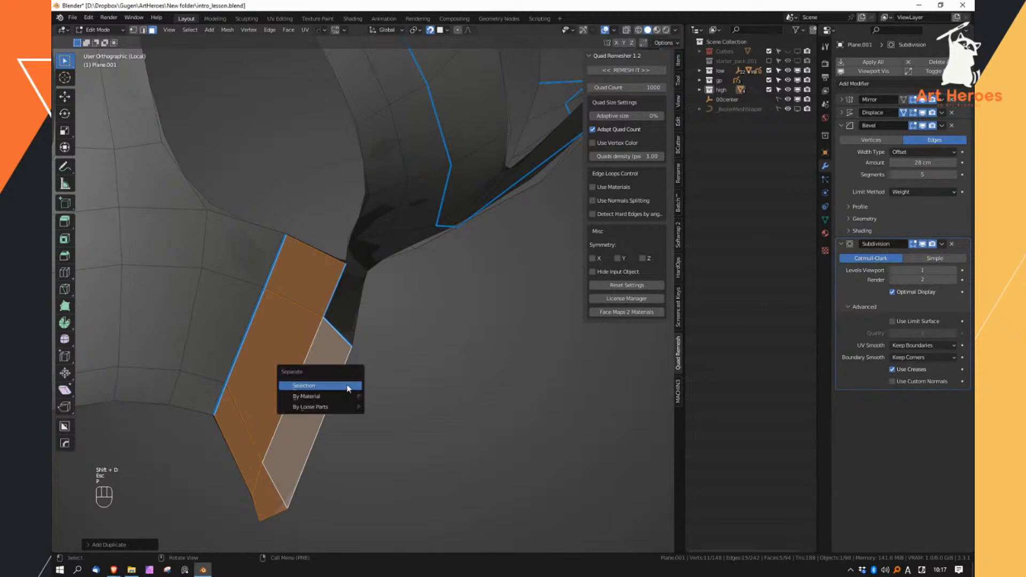
click(348, 390)
Extrude all faces of the separated panel to give it thickness and remove its Displace modifier
key(Tab)
click(304, 282)
key(Tab)
key(a)
middle_drag(304, 282, 339, 321)
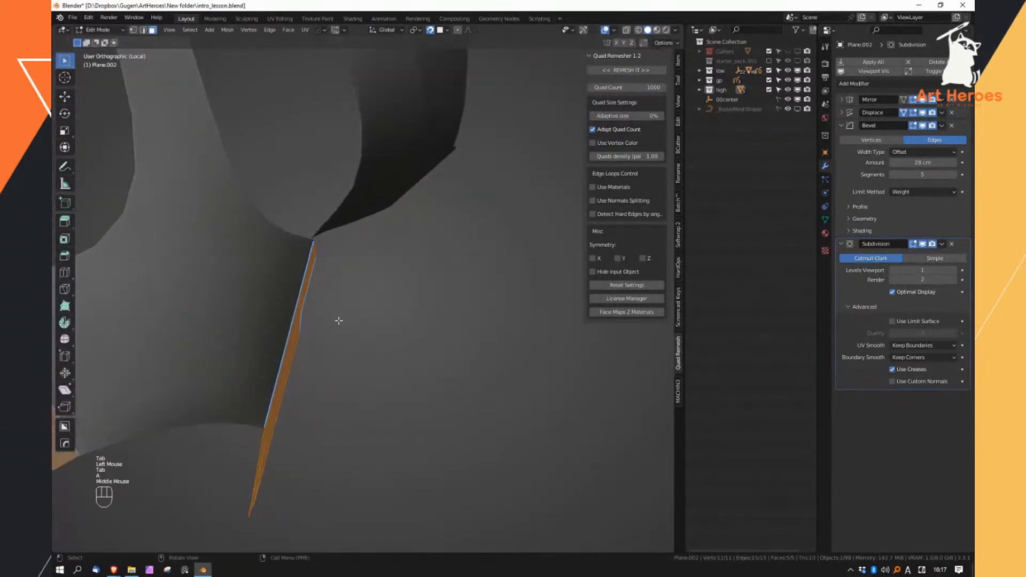
key(e)
click(361, 338)
right_drag(345, 343, 407, 341)
key(Tab)
click(951, 112)
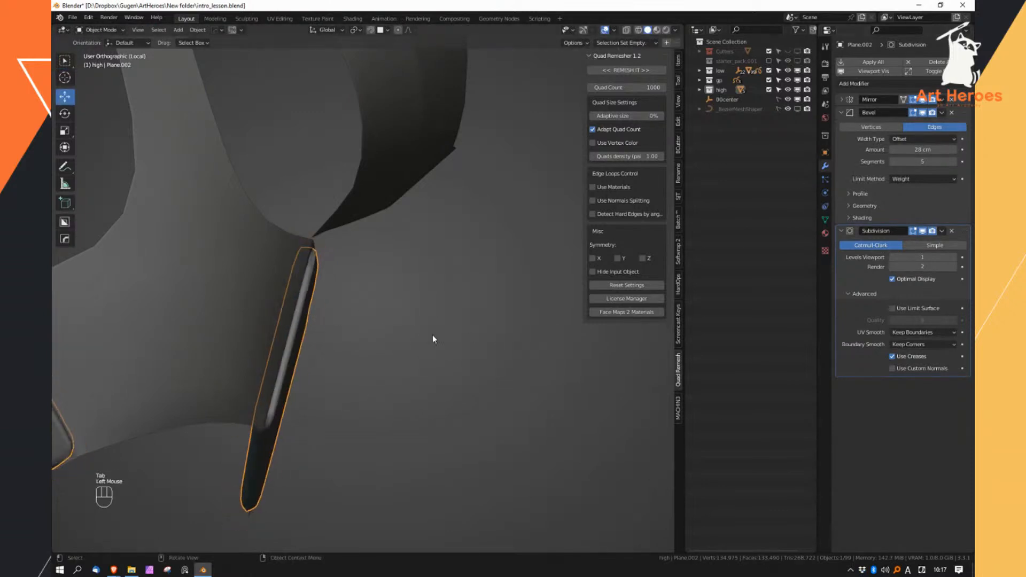
Inspect the panel's fit against the harness, toggling the harness's Displace modifier off and back on in the viewport
middle_drag(469, 336, 377, 323)
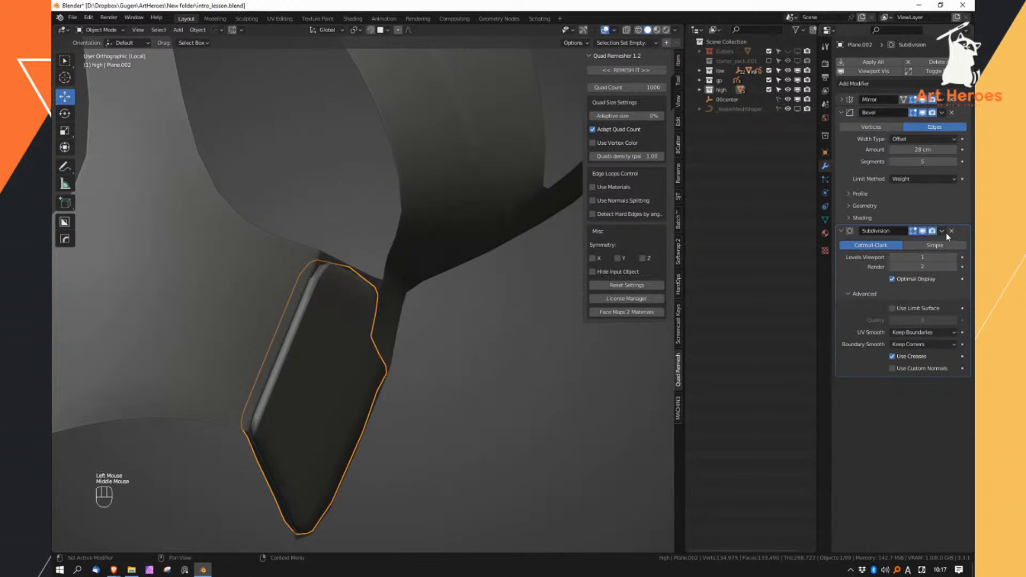
key(Tab)
middle_drag(565, 366, 332, 314)
alt+click(343, 325)
key(Tab)
click(268, 334)
click(308, 357)
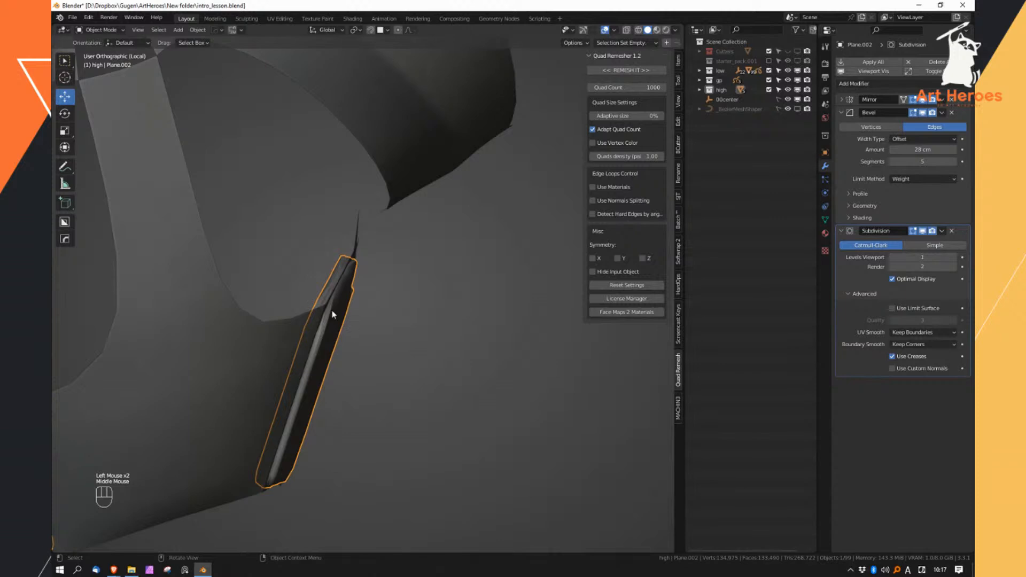
click(288, 348)
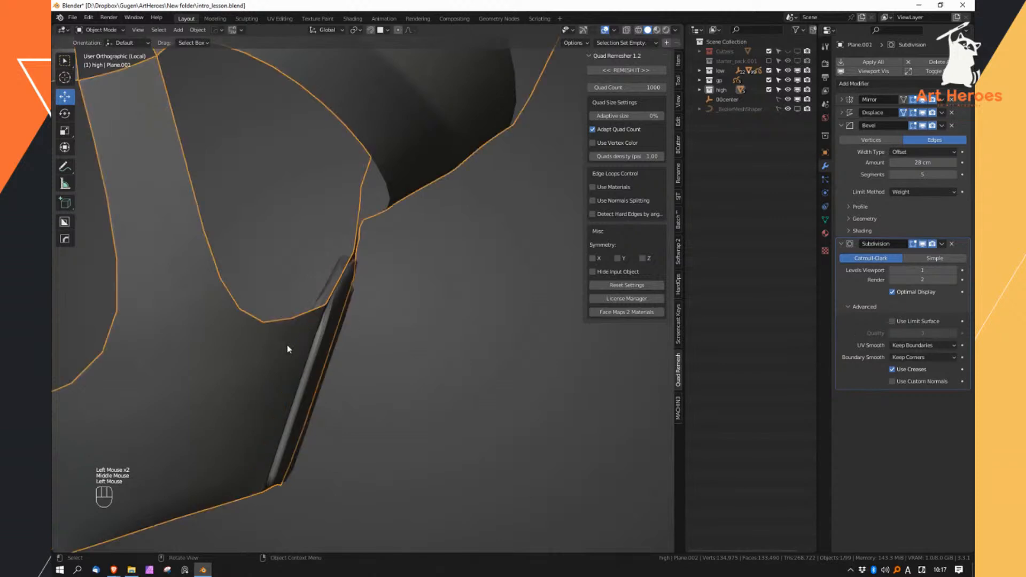
click(924, 116)
click(924, 116)
click(924, 116)
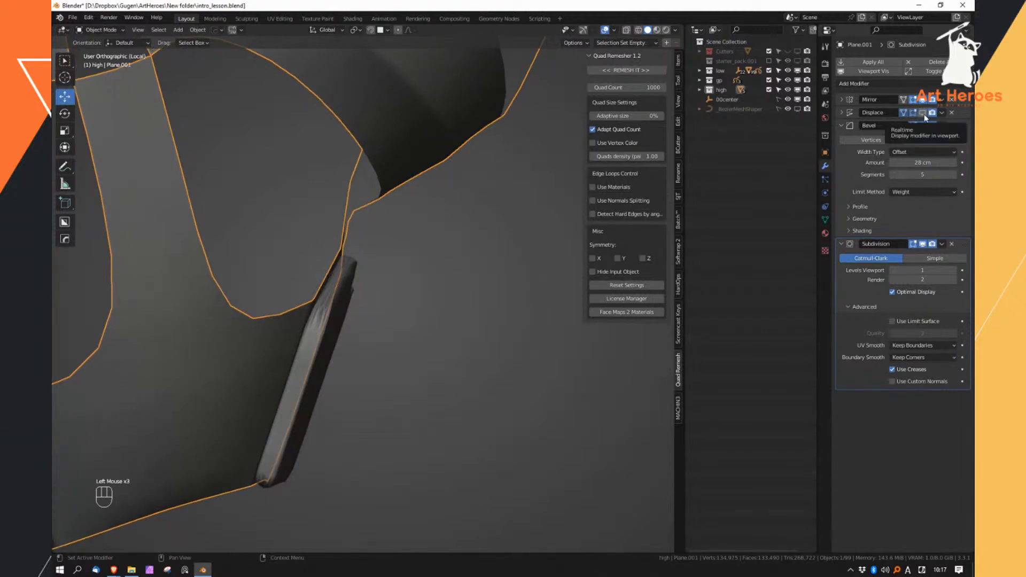
click(923, 113)
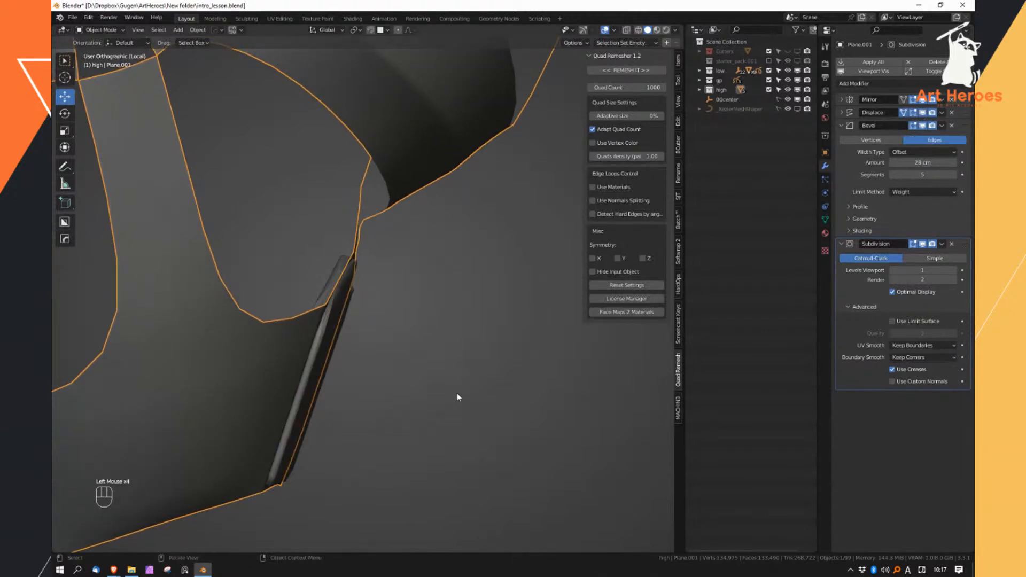
Select the front faces of the separated panel and inset them to form a border
click(331, 346)
middle_drag(332, 346, 321, 332)
click(299, 344)
click(349, 389)
key(Tab)
click(358, 337)
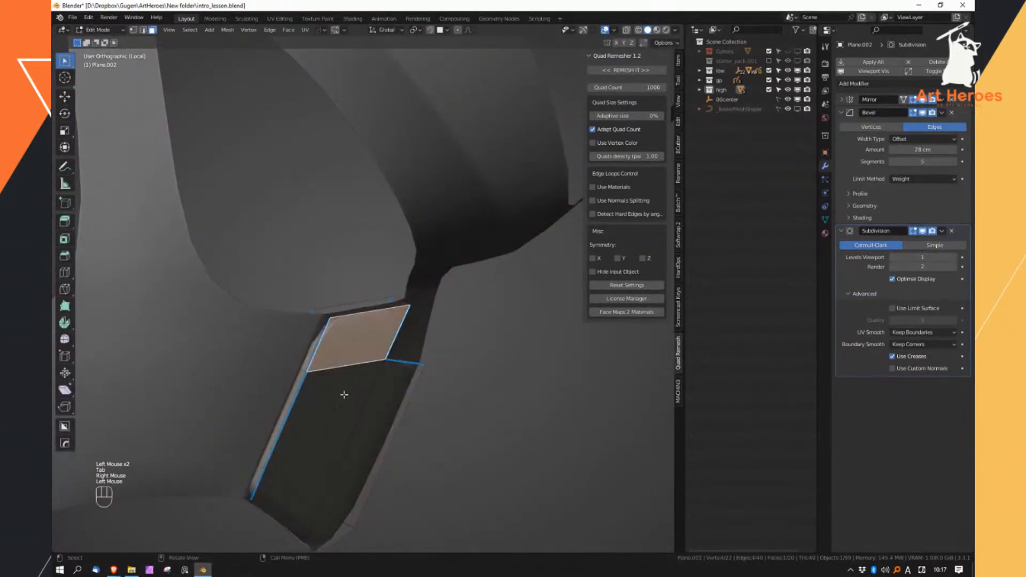
ctrl+click(300, 513)
shift+click(353, 492)
shift+click(327, 539)
shift+middle_drag(357, 483, 356, 367)
key(i)
shift+click(494, 291)
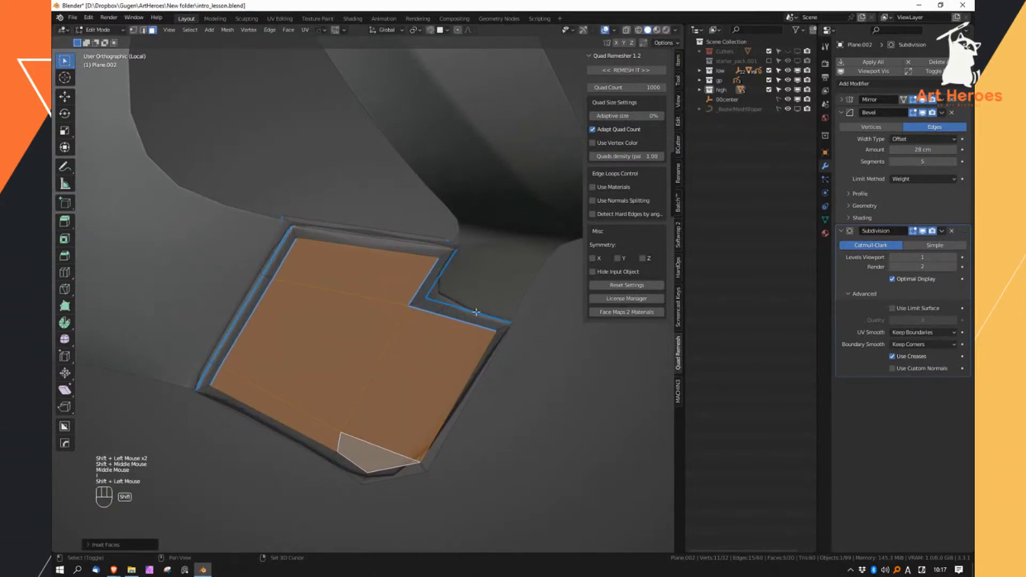
Push the panel's inset front faces outward along their normals and switch to edge selection
middle_drag(494, 290, 458, 348)
key(alt+s)
shift+click(474, 313)
right_drag(443, 359, 444, 296)
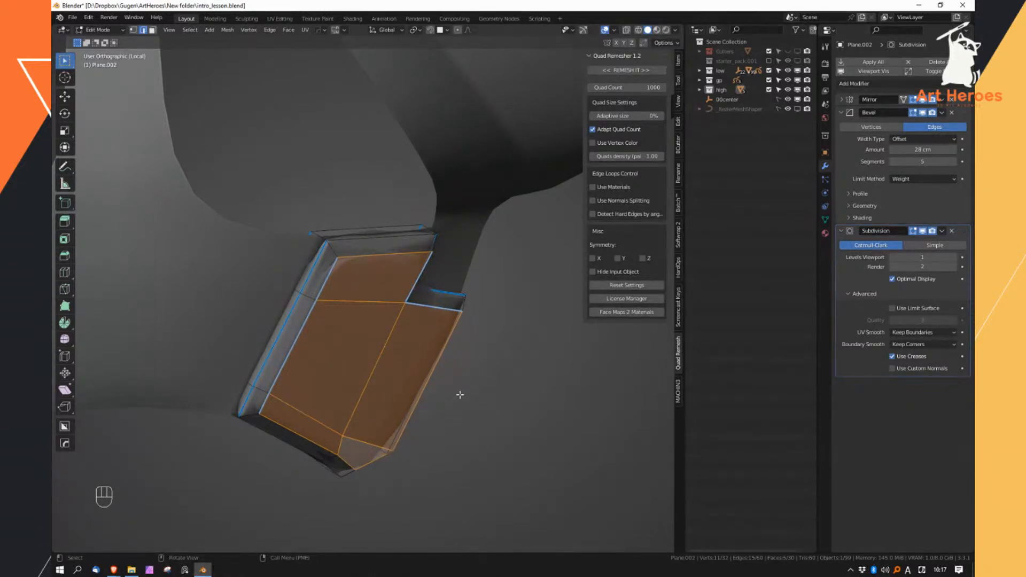
right_click(412, 383)
middle_drag(412, 382, 386, 341)
middle_drag(362, 435, 347, 464)
right_click(347, 463)
Select the edge loops around the panel's outer rim, corners and inset border and assign them a bevel weight
alt+click(226, 341)
middle_drag(232, 337, 283, 267)
alt+shift+click(314, 223)
middle_drag(470, 197, 414, 425)
alt+shift+click(416, 427)
alt+shift+click(506, 313)
middle_drag(505, 315, 422, 406)
alt+shift+click(374, 432)
middle_drag(374, 431, 394, 375)
key(z)
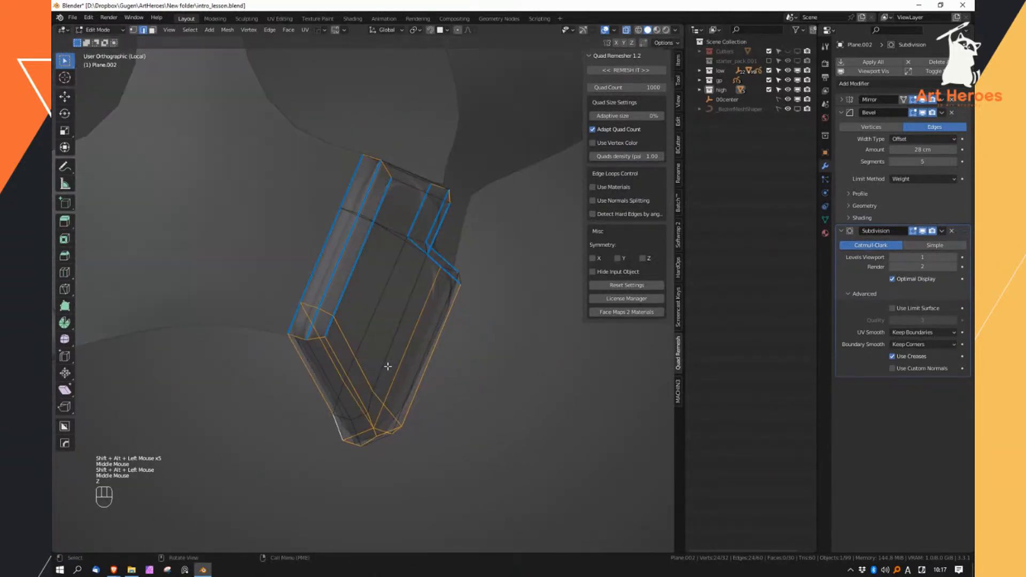
middle_drag(346, 195, 363, 235)
alt+shift+click(387, 245)
alt+shift+click(388, 237)
alt+shift+click(389, 232)
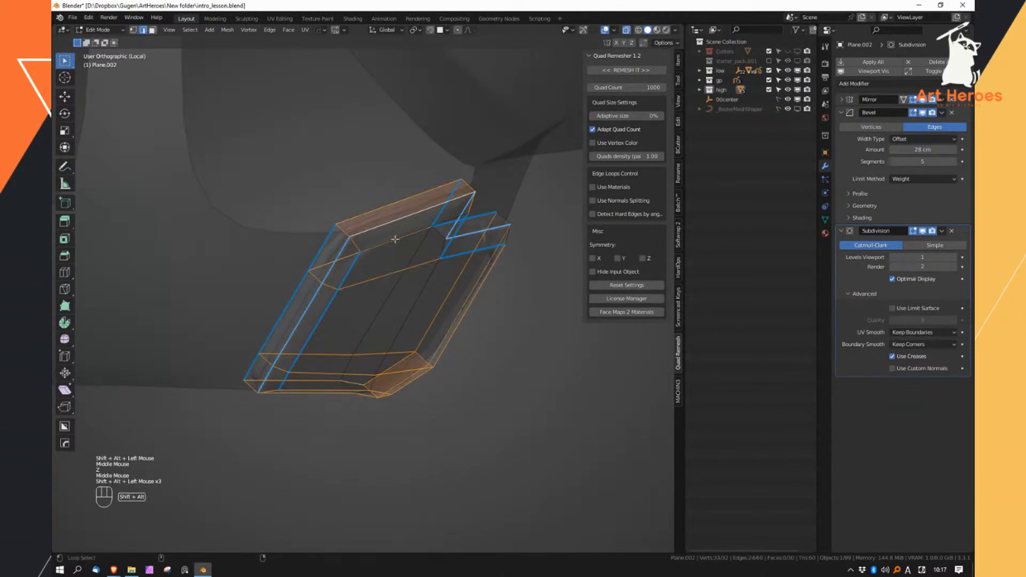
middle_drag(417, 256, 419, 255)
key(z)
shift+click(413, 248)
key(ctrl+shift+e)
click(603, 301)
key(Tab)
Inspect the panel's bevelled lower corners and inner notch in the shaded view
middle_drag(361, 291, 406, 361)
key(Tab)
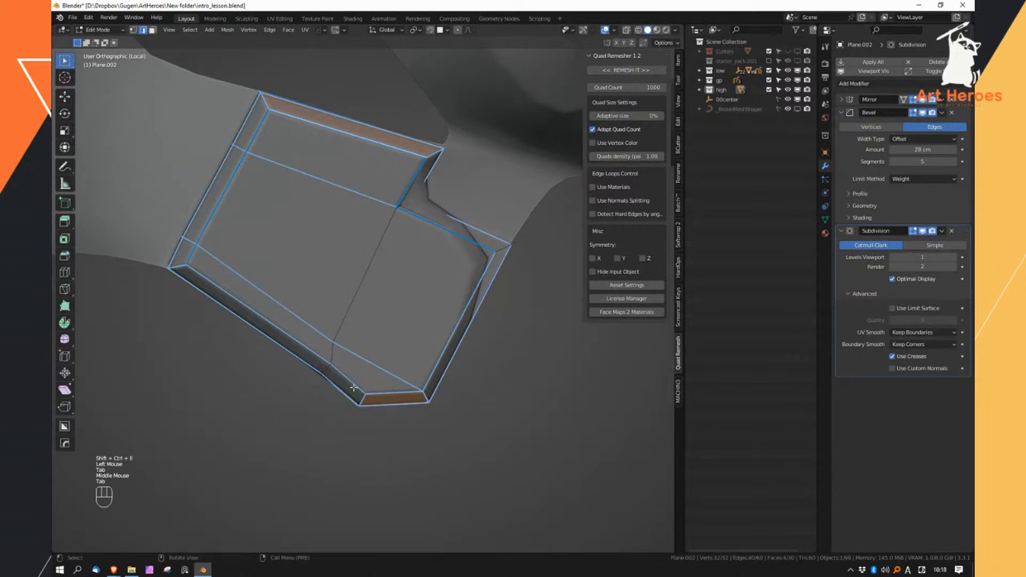
ctrl+middle_drag(357, 385, 369, 328)
key(z)
key(z)
key(Tab)
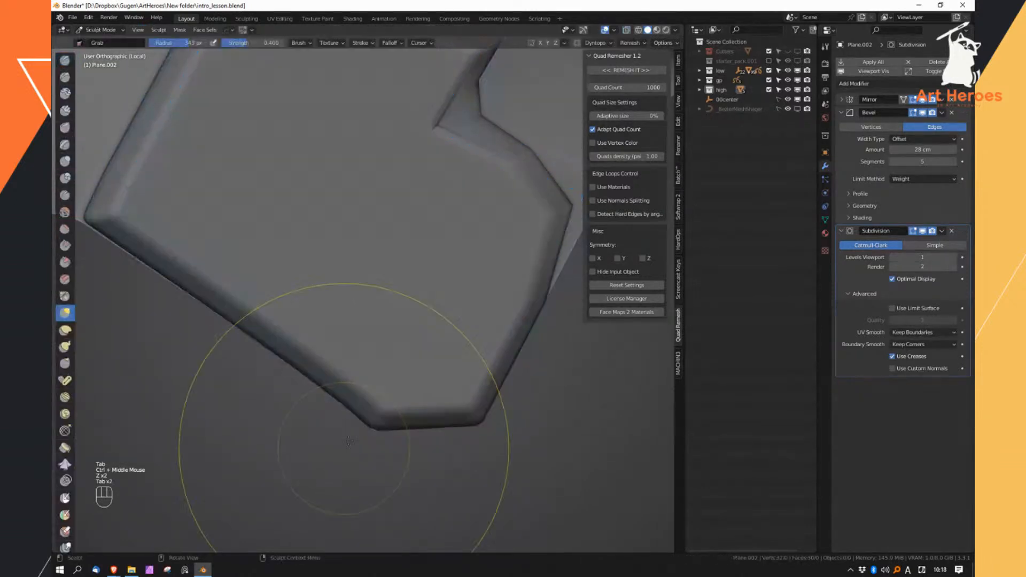
mouse_move(344, 363)
ctrl+middle_down()
mouse_move(330, 409)
mouse_move(339, 389)
ctrl+middle_up()
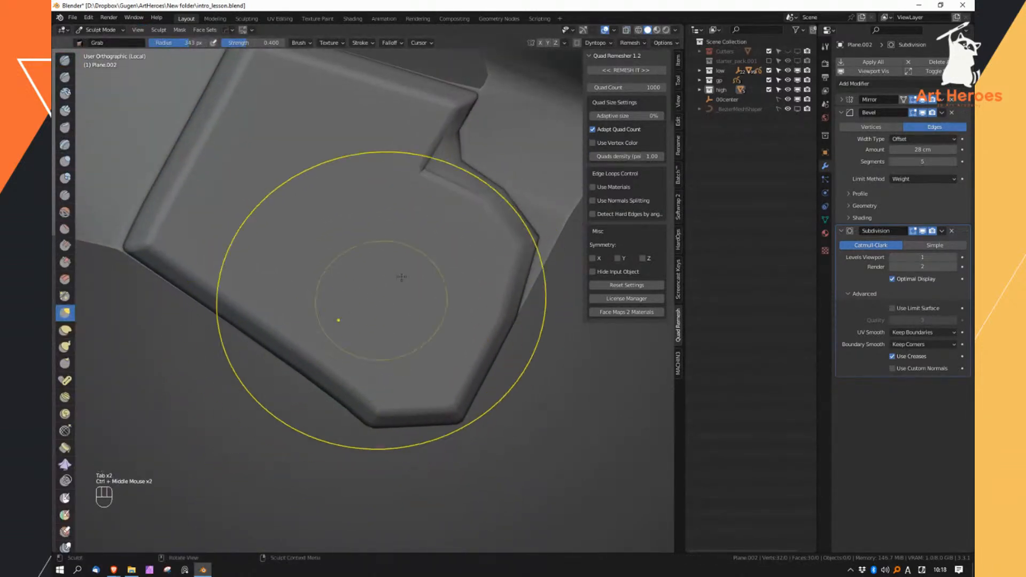
Assign a bevel weight to the edge loop at the panel's inner notch and preview the result
key(Tab)
key(z)
alt+click(438, 167)
key(shift+ctrl+e)
click(587, 293)
key(z)
key(Tab)
key(Tab)
ctrl+middle_drag(327, 364, 328, 338)
drag(330, 373, 318, 385)
click(353, 413)
mouse_move(355, 409)
ctrl+middle_down()
mouse_move(355, 344)
mouse_move(401, 300)
ctrl+middle_up()
Assign a bevel weight of 1 to the short corner edge inside the panel's notch and preview it
key(Tab)
alt+click(390, 308)
alt+click(390, 309)
key(shift+ctrl+e)
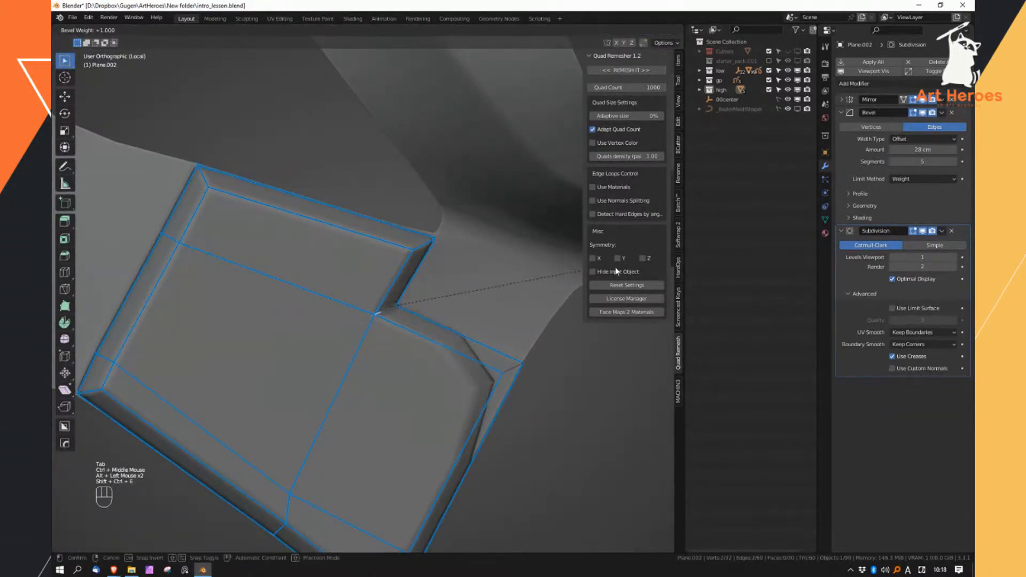
click(598, 267)
key(Tab)
key(Tab)
key(ctrl+shift+e)
click(764, 342)
key(Tab)
Slide the short edge at the panel's lower border along the surrounding mesh to even out the bevel
ctrl+middle_drag(398, 401, 420, 297)
key(z)
ctrl+middle_drag(376, 434, 366, 479)
click(351, 484)
key(z)
key(z)
key(g)
key(g)
click(386, 441)
ctrl+middle_drag(385, 439, 398, 310)
key(z)
middle_drag(434, 368, 408, 303)
Check the panel's bevels along its top edge and notch, switching between Object and Edit Mode
key(Tab)
key(a)
key(a)
middle_drag(408, 302, 455, 346)
click(457, 317)
key(Tab)
key(q)
Collapse the Subdivision modifier's settings and set the mean bevel weight of all the panel's edges to 0.5
key(a)
click(842, 232)
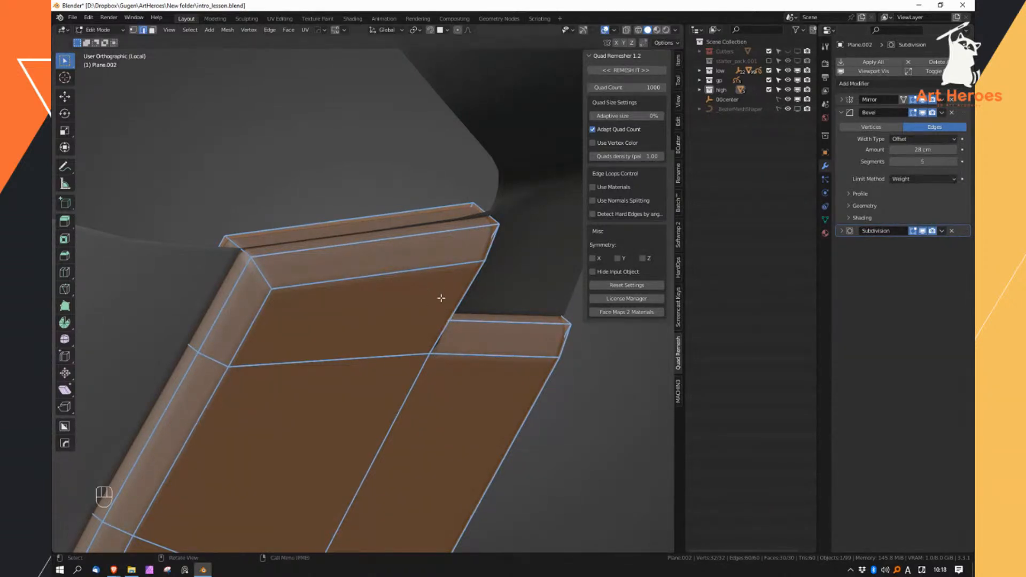
click(679, 83)
click(680, 101)
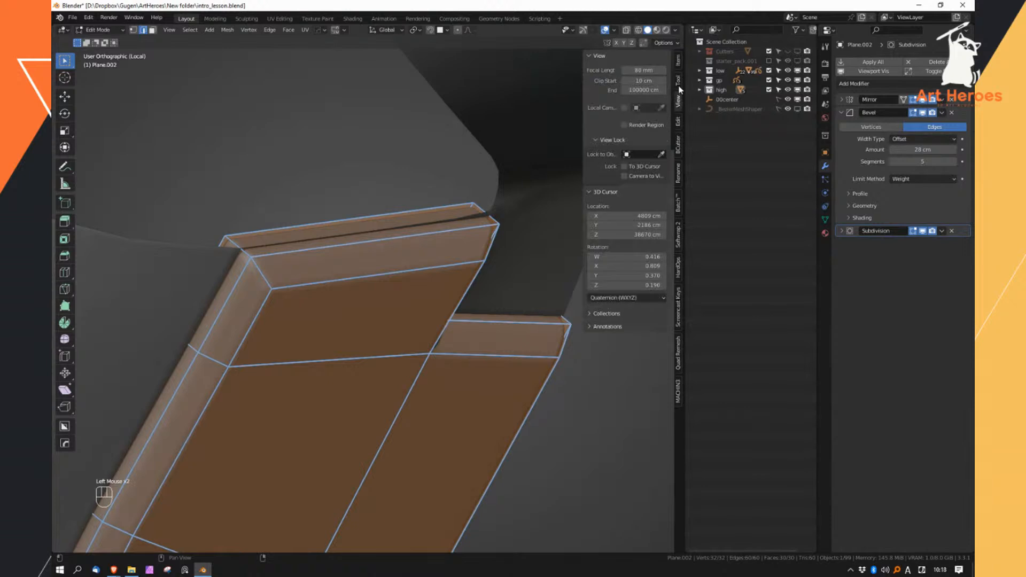
click(678, 81)
click(678, 60)
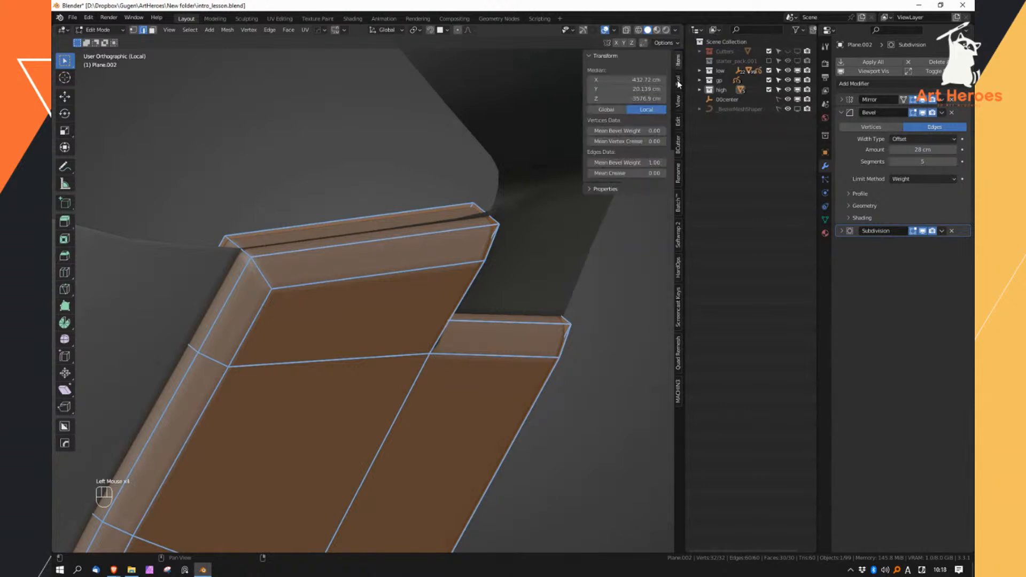
alt+click(642, 160)
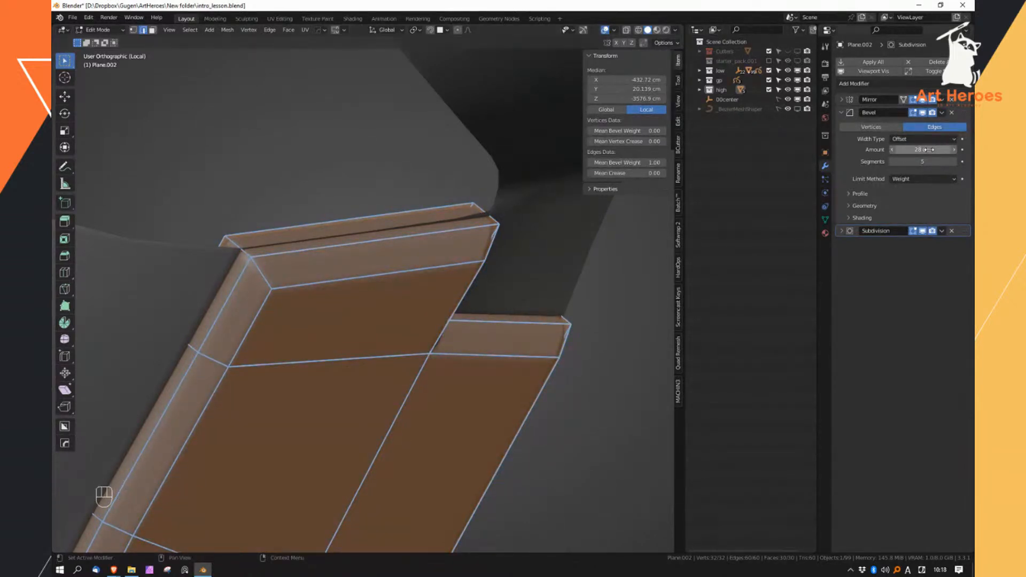
ctrl+middle_drag(440, 267, 500, 304)
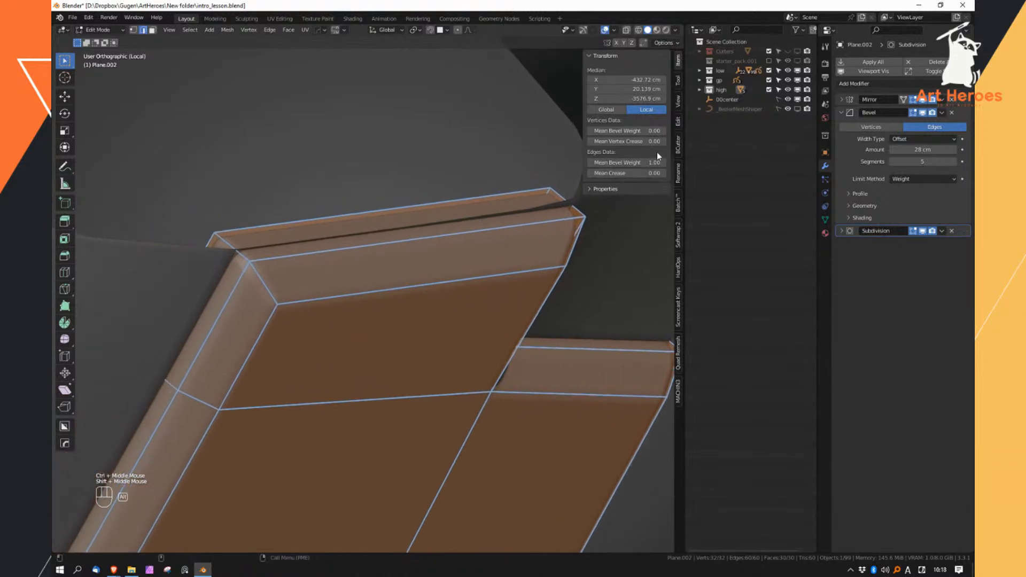
alt+drag(650, 164, 642, 163)
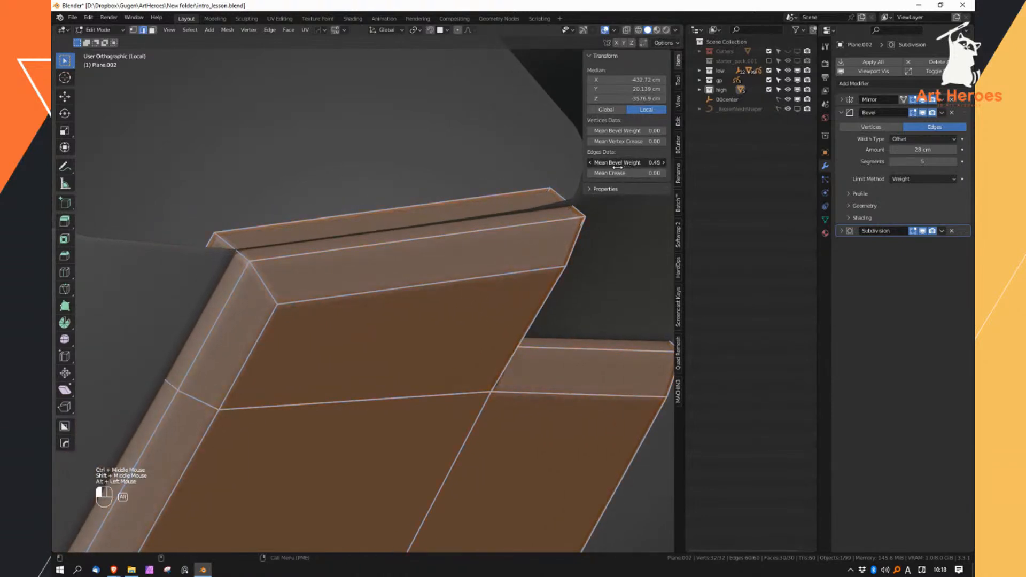
alt+double_click(617, 162)
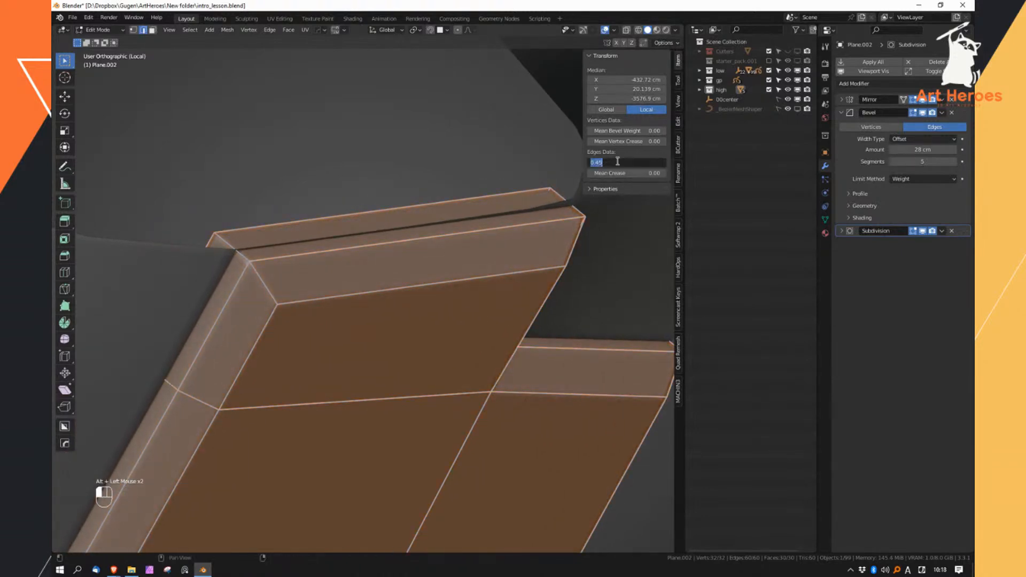
text(.5)
key(Return)
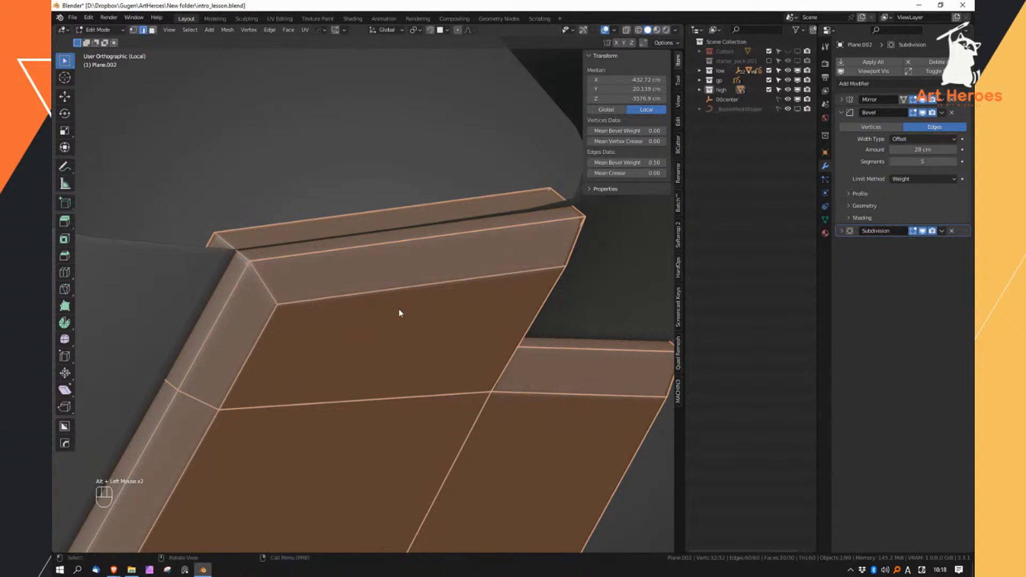
Slide the vertex on the panel's lower edge to refine its bottom corner and return to Object Mode
mouse_move(397, 311)
middle_down()
mouse_move(383, 264)
mouse_move(391, 291)
middle_up()
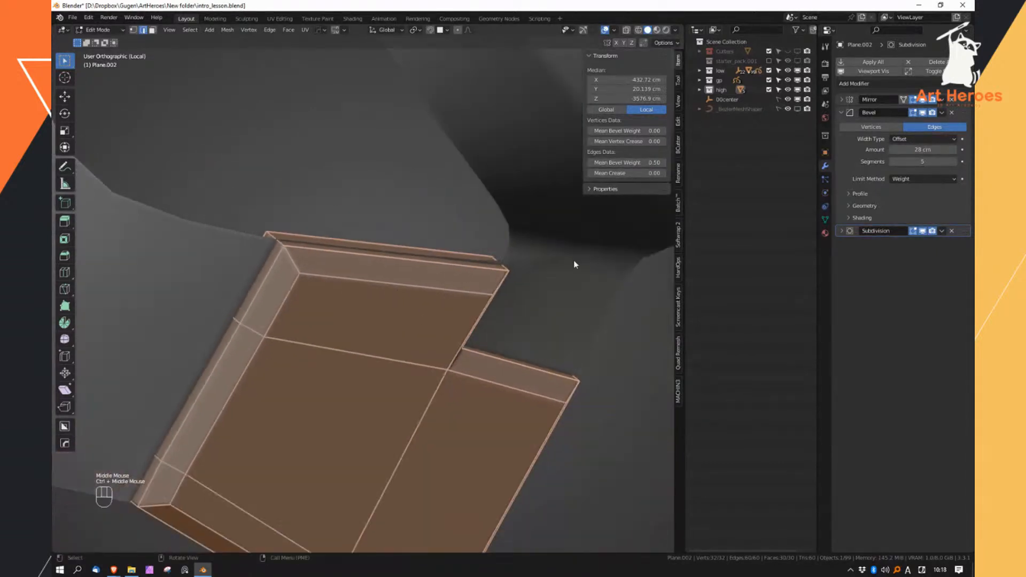
shift+middle_drag(449, 408, 452, 336)
right_drag(431, 411, 359, 432)
key(z)
middle_drag(359, 432, 400, 359)
click(359, 463)
key(z)
key(g)
key(g)
click(387, 459)
key(Tab)
Leave local view and resume editing the harness mesh around its central opening with edge selection
alt+right_click(401, 358)
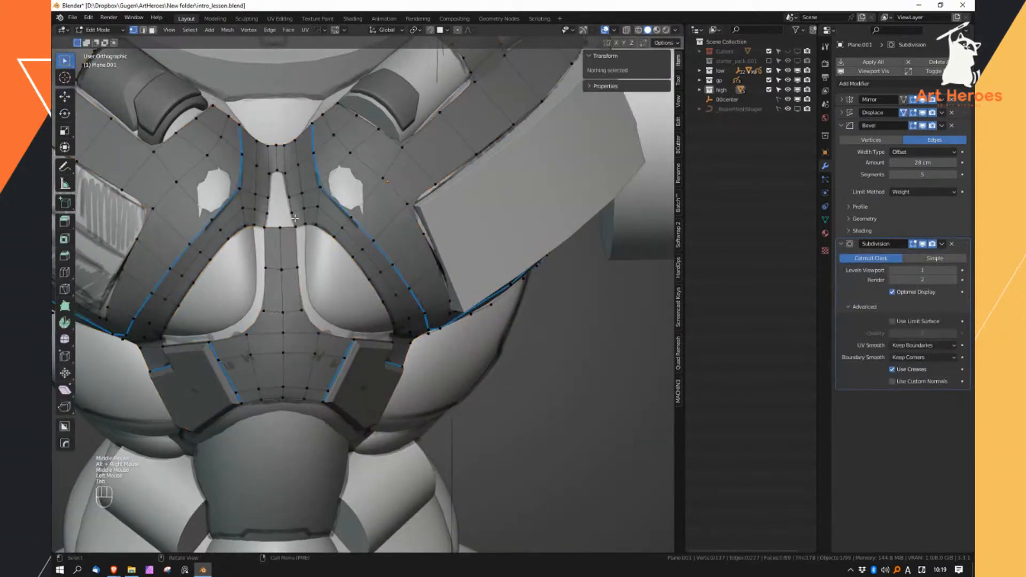
middle_drag(321, 299, 346, 331)
right_drag(346, 331, 356, 321)
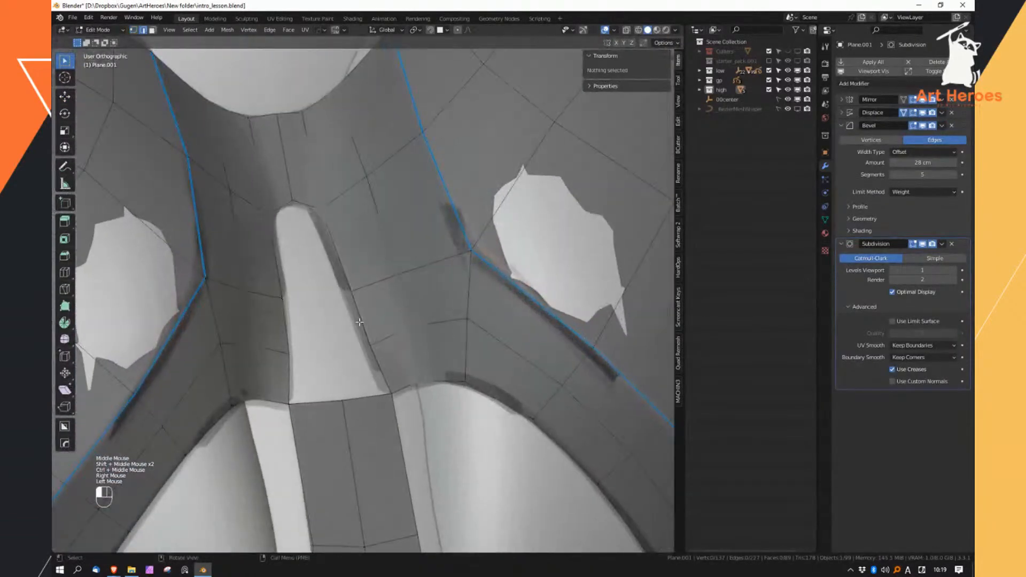
Extrude the edge on the side of the harness's central slot inwards and fill a face above it
click(364, 321)
key(e)
middle_click(348, 319)
click(321, 315)
click(347, 246)
key(f)
key(Escape)
Fill the remaining gap at the lower end of the central slot with a face between its vertices
click(392, 366)
shift+click(360, 348)
shift+click(377, 396)
key(f)
mouse_move(398, 395)
middle_down()
mouse_move(410, 393)
mouse_move(401, 395)
middle_up()
ctrl+middle_drag(401, 395, 396, 342)
right_drag(396, 342, 374, 349)
mouse_move(374, 348)
middle_down()
mouse_move(399, 337)
mouse_move(393, 349)
middle_up()
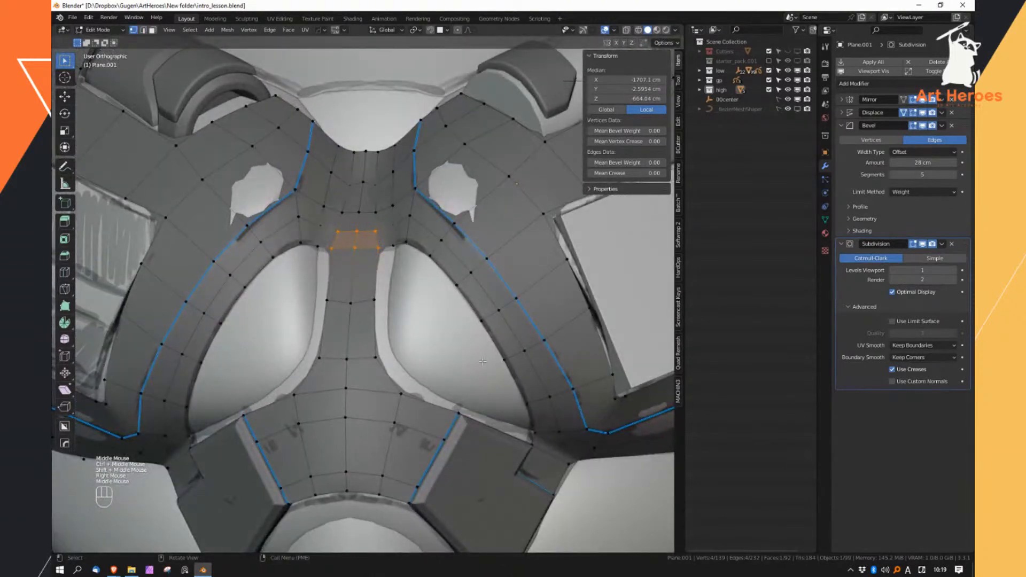
Leave the harness mesh, hide Cube.048 inside the chest opening and edit the mesh beneath it, Retopo_Cube.055
key(Tab)
click(417, 327)
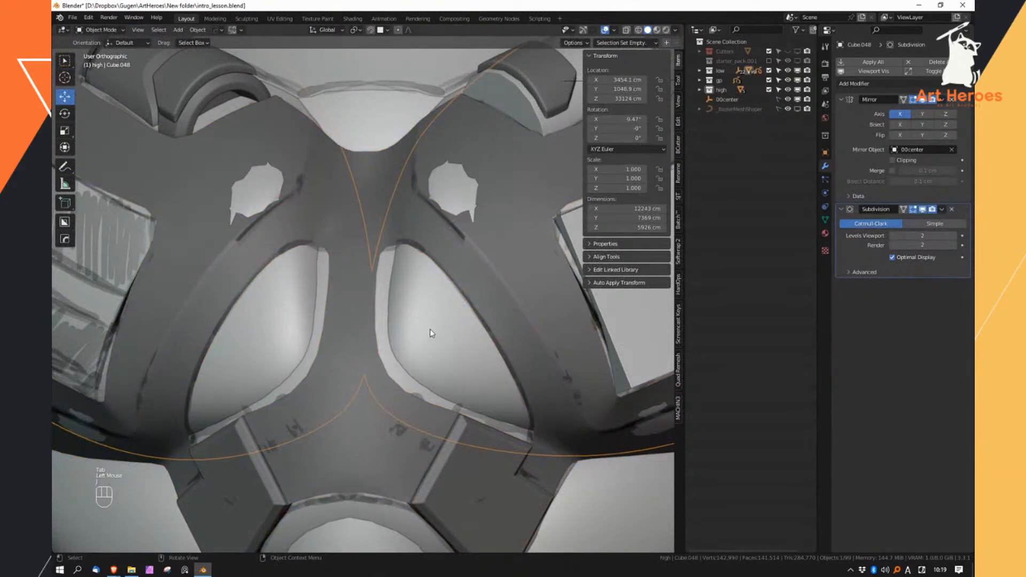
key(h)
click(434, 326)
middle_drag(434, 326, 390, 231)
key(Tab)
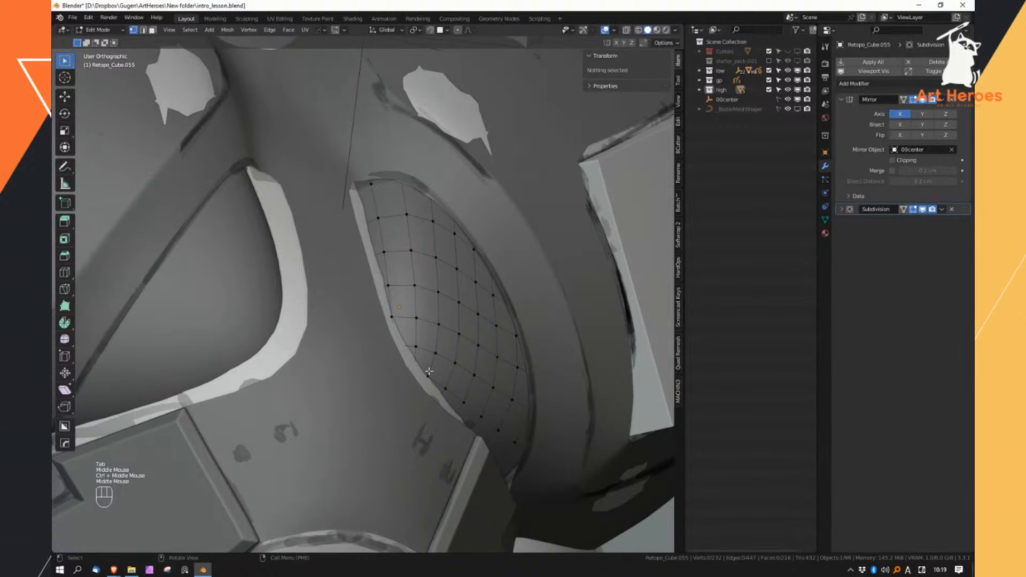
middle_drag(421, 368, 381, 260)
Slide three vertices around the inner bend of the retopo mesh to follow the rim of the chest opening
click(381, 260)
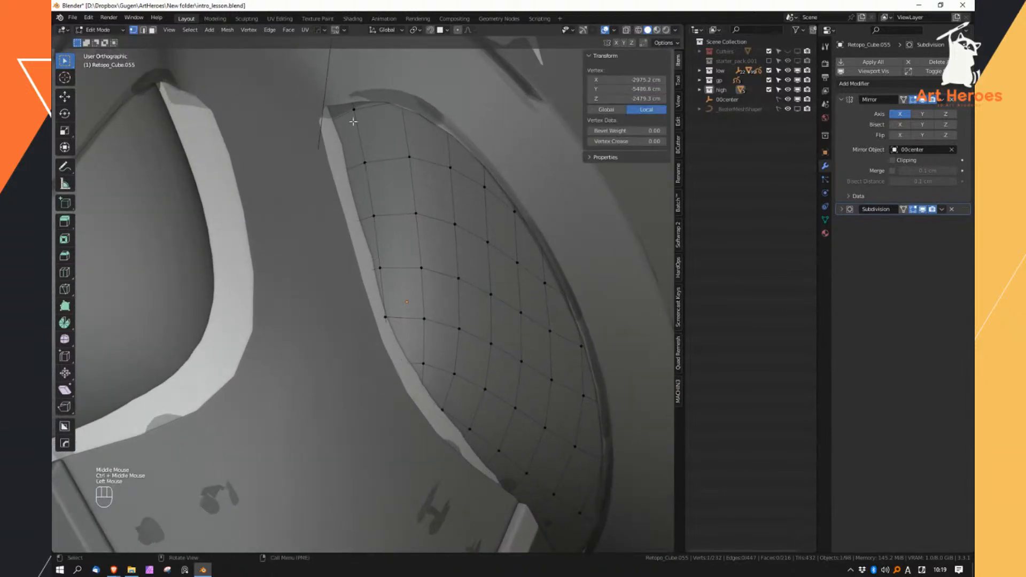
key(g)
key(g)
click(396, 318)
click(396, 365)
key(g)
key(g)
click(409, 373)
click(422, 380)
key(g)
key(g)
click(429, 383)
Examine the two neighbouring vertices at the inner bend with X-ray shading
click(422, 381)
shift+click(414, 367)
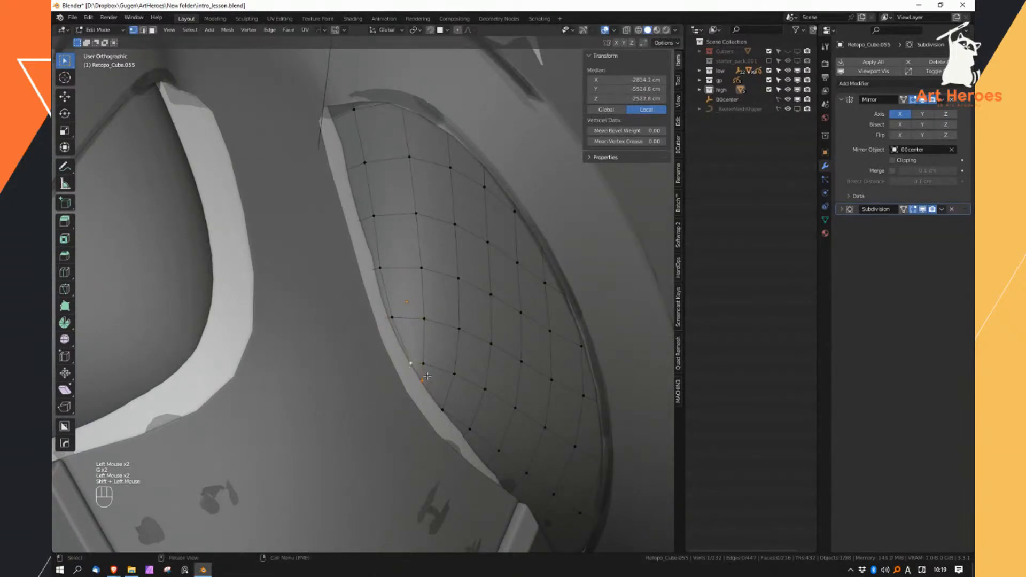
key(z)
click(406, 400)
click(422, 381)
shift+click(411, 364)
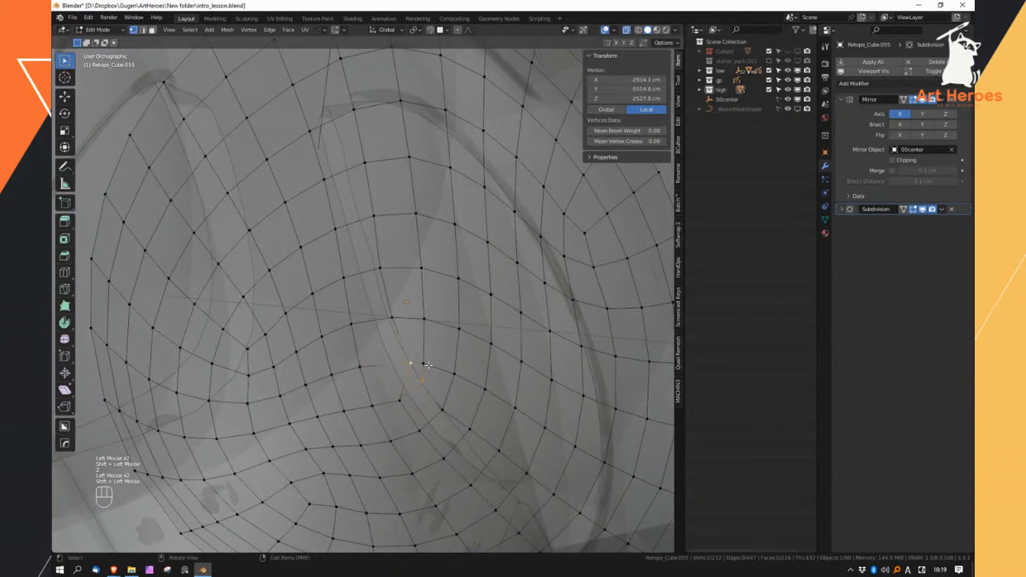
key(alt+z)
Slide the vertices just below the inner bend onto the opening's lower rim
key(g)
key(g)
click(467, 430)
click(493, 455)
key(g)
key(g)
click(492, 469)
shift+middle_drag(492, 469, 383, 313)
key(g)
key(g)
click(496, 371)
Slide the next three vertices along the opening's lower rim towards its outer end
click(496, 370)
middle_drag(466, 350, 495, 363)
click(500, 369)
key(g)
key(g)
click(499, 397)
click(551, 393)
key(g)
key(g)
click(541, 420)
click(606, 404)
key(g)
key(g)
click(604, 441)
Slide the vertex at the outer end of the lower rim into the opening's pointed corner
shift+middle_drag(603, 441, 534, 338)
click(500, 378)
key(g)
key(g)
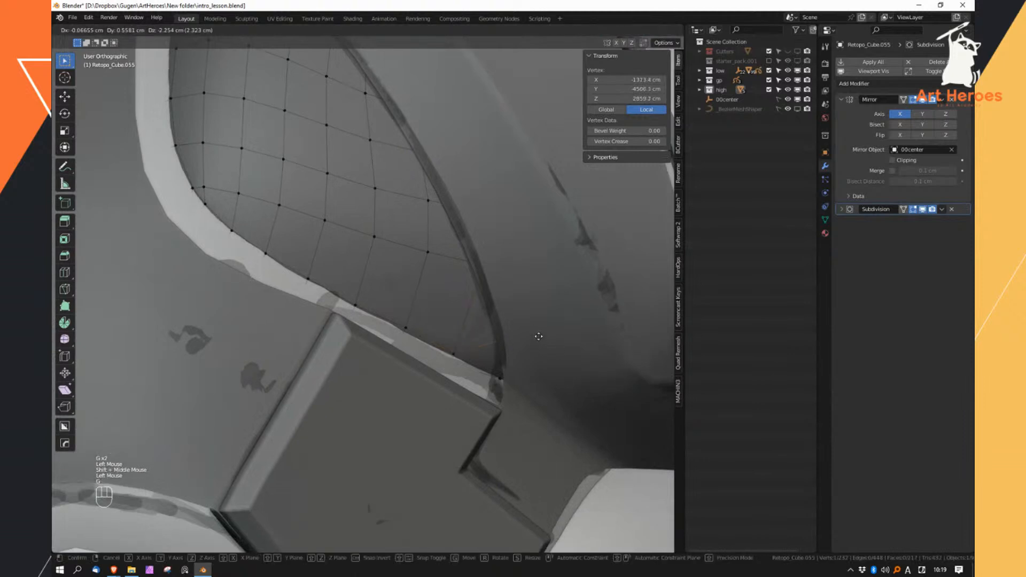
click(530, 389)
ctrl+middle_drag(528, 387, 534, 342)
middle_drag(534, 342, 490, 399)
Slide two vertices above the inner bend onto the opening's upright inner rim
click(502, 294)
key(g)
key(g)
click(489, 297)
click(491, 241)
key(g)
key(g)
click(481, 248)
Slide the next two vertices further up the inner rim to follow the opening's border
click(491, 186)
key(g)
key(g)
click(473, 196)
click(476, 139)
key(g)
key(g)
click(449, 137)
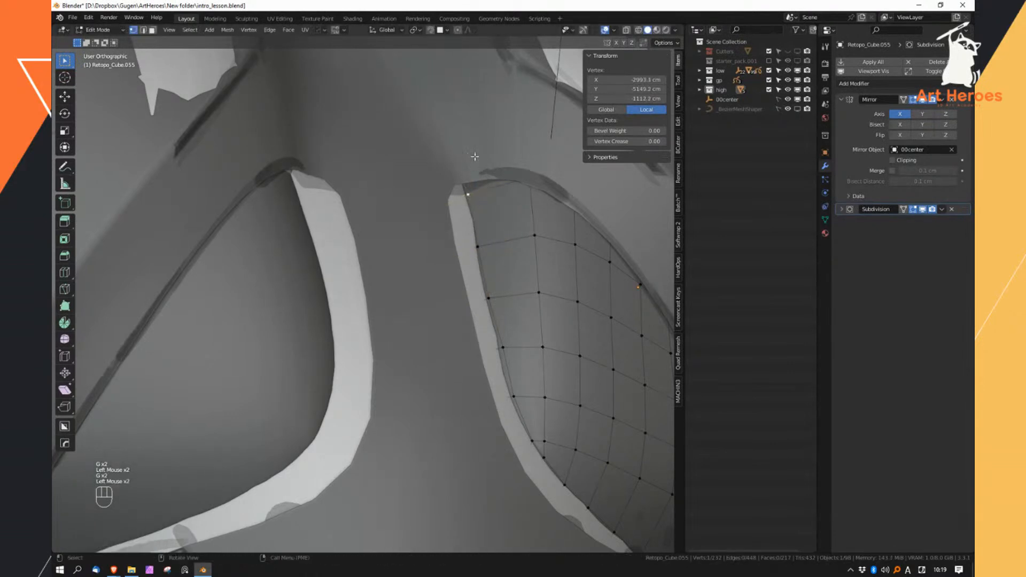
Slide the vertex at the opening's top inner corner into place, checking the mesh in X-ray shading
key(z)
key(g)
key(g)
click(455, 143)
key(z)
key(z)
click(483, 250)
Try to merge the short edge at the inner bend and cut a loop there, and undo the attempt
ctrl+middle_drag(495, 294, 498, 406)
middle_drag(498, 406, 487, 246)
right_drag(487, 246, 488, 234)
key(z)
click(489, 325)
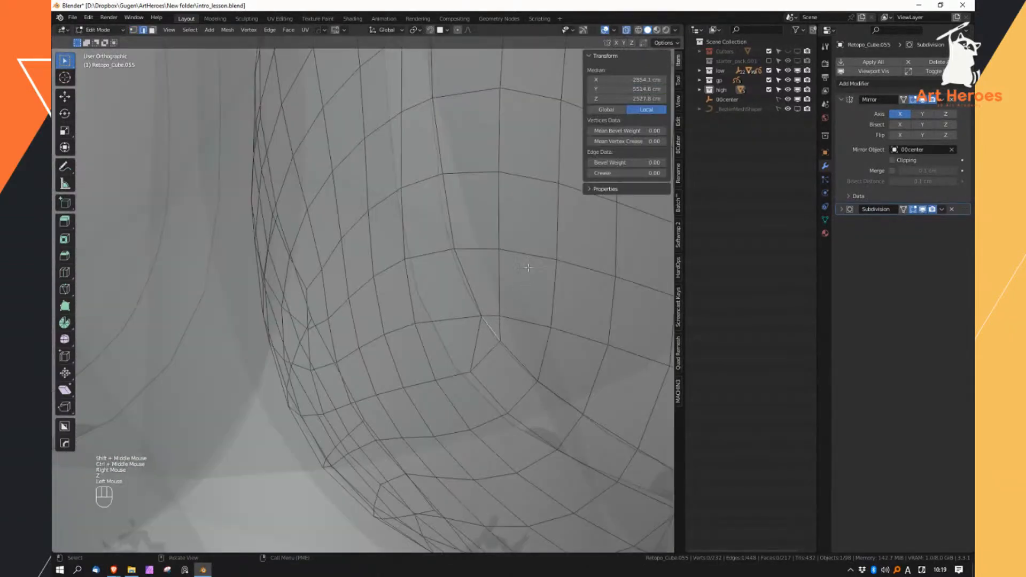
key(m)
right_drag(545, 305, 502, 313)
click(499, 315)
key(ctrl+r)
key(ctrl+z)
key(ctrl+z)
key(ctrl+z)
Merge the short edge at the inner bend into one vertex and check the surrounding topology in X-ray
key(z)
key(ctrl+r)
click(492, 330)
key(m)
right_drag(509, 318, 487, 315)
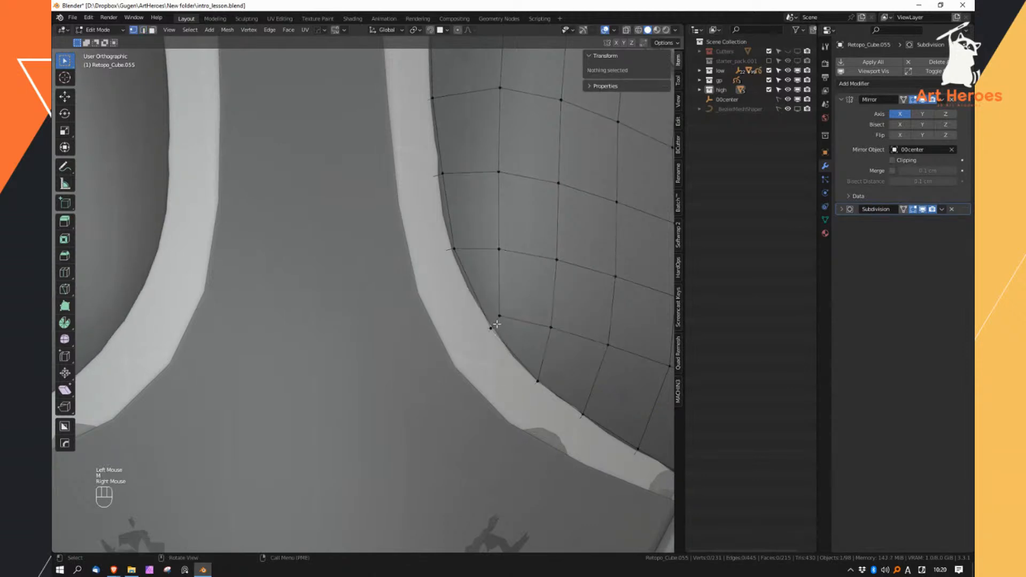
key(z)
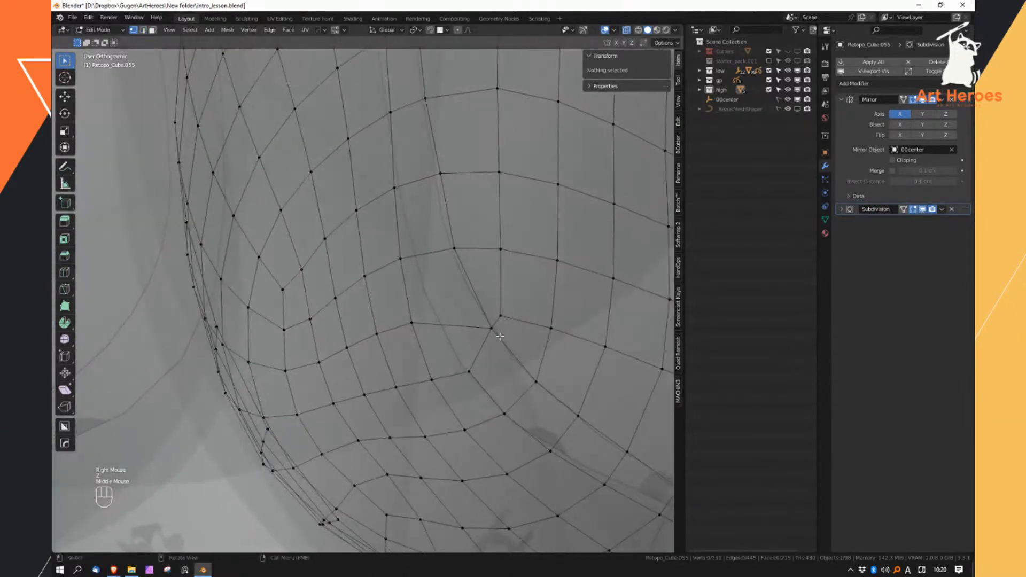
key(z)
Slide the vertex next to the merged corner inwards to even out the faces around it
click(505, 317)
key(g)
key(g)
click(513, 291)
key(g)
key(g)
click(524, 305)
Try cutting an edge loop parallel to the inner rim and sliding it with Even enabled, and undo it
key(ctrl+r)
click(508, 305)
mouse_move(508, 305)
ctrl+middle_down()
mouse_move(503, 342)
mouse_move(493, 315)
ctrl+middle_up()
right_drag(481, 290, 520, 284)
shift+middle_drag(521, 284, 461, 219)
middle_drag(460, 219, 502, 280)
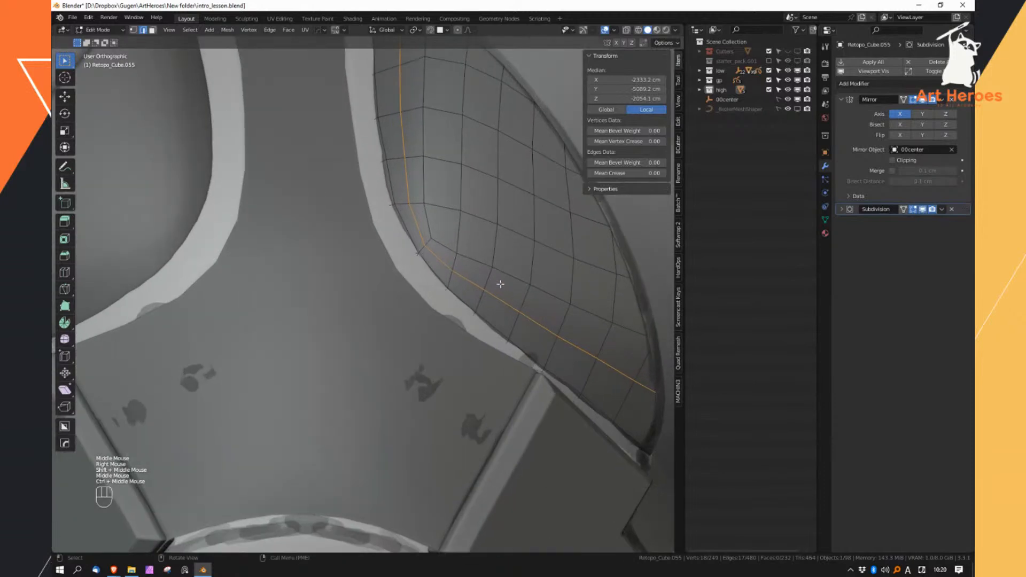
key(g)
key(g)
key(e)
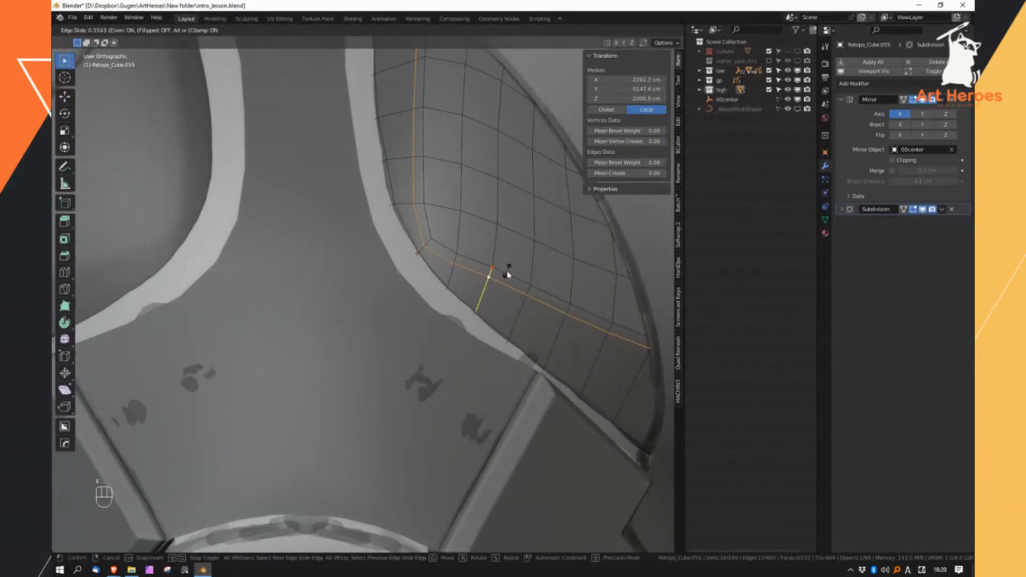
key(Escape)
key(ctrl+z)
Cut an edge loop running parallel to the opening's inner and lower rim, midway along the border faces
right_drag(495, 300, 492, 241)
key(x)
key(ctrl+r)
click(487, 289)
key(Escape)
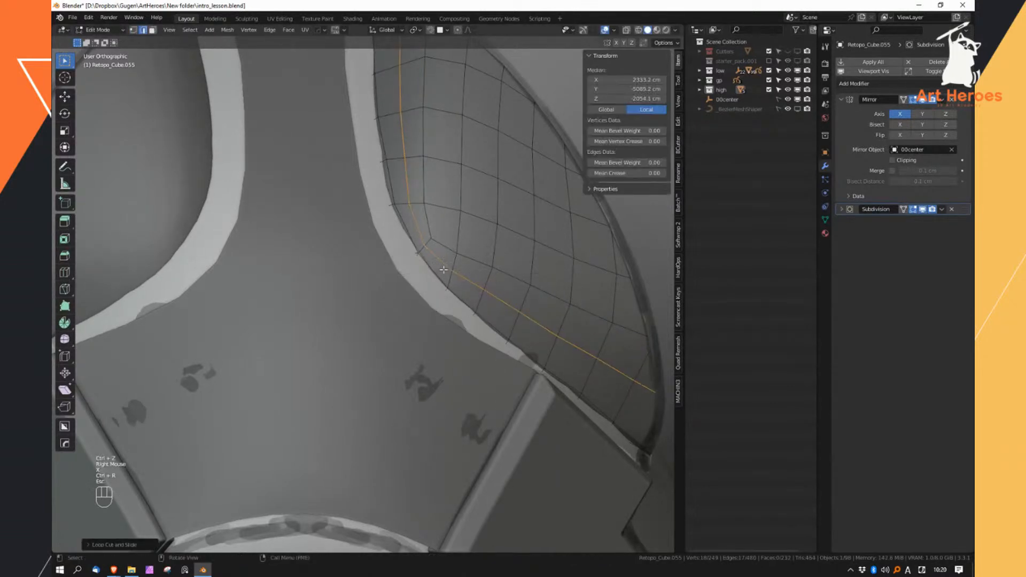
shift+middle_drag(496, 282, 507, 343)
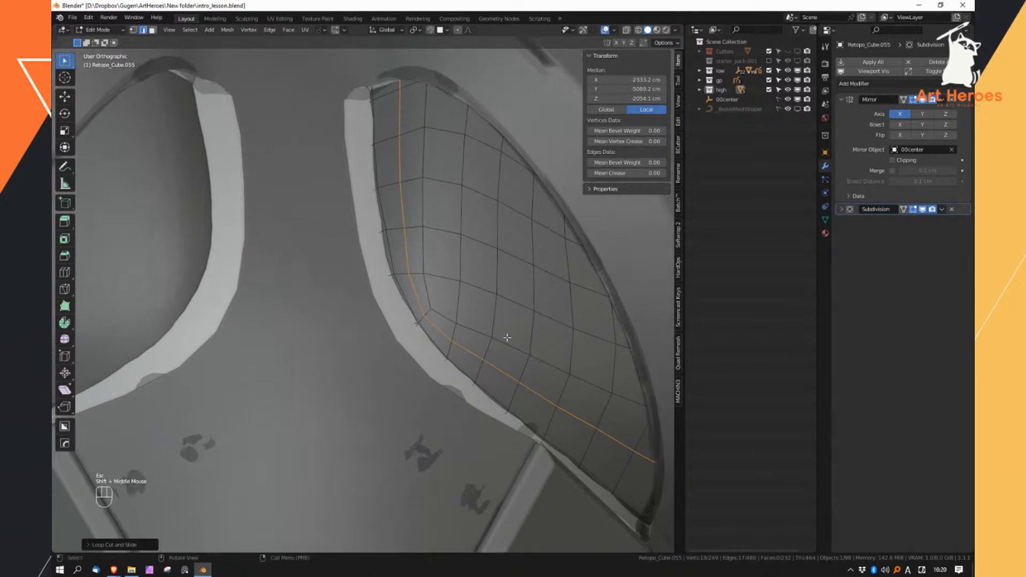
Edge-slide the new loop away from the rim with Even on and Flipped off, and return to Object Mode
key(g)
key(g)
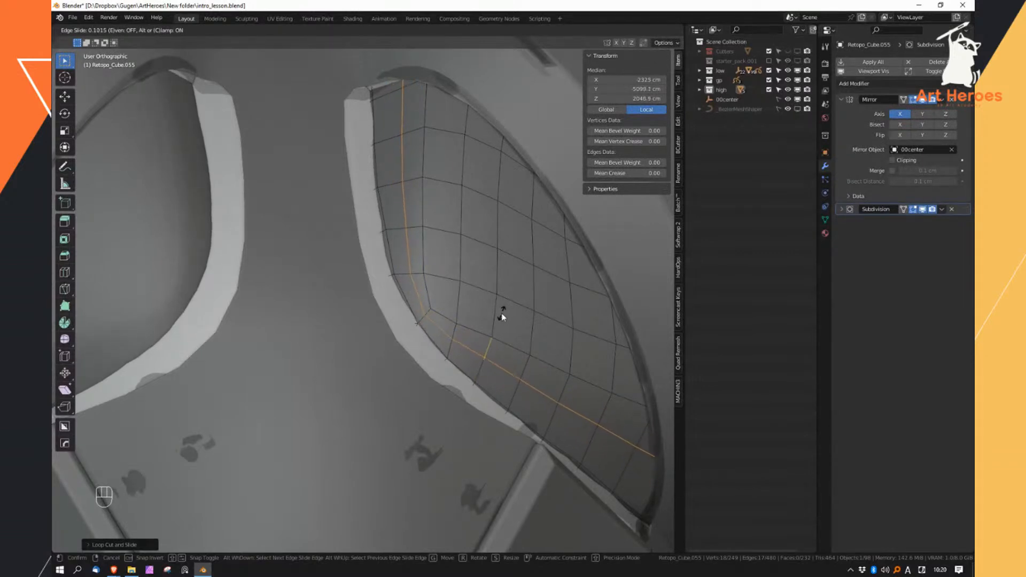
key(e)
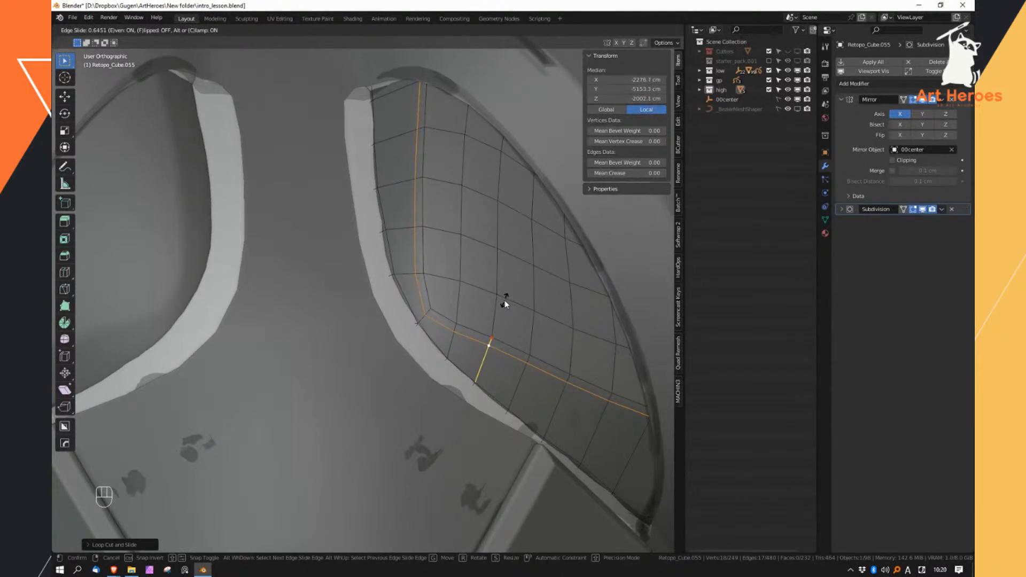
key(f)
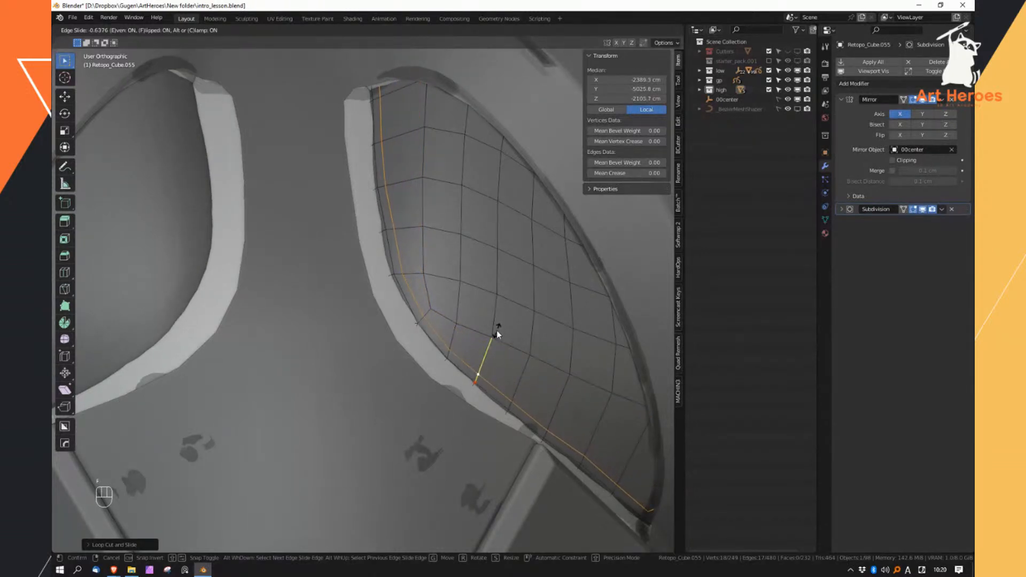
key(f)
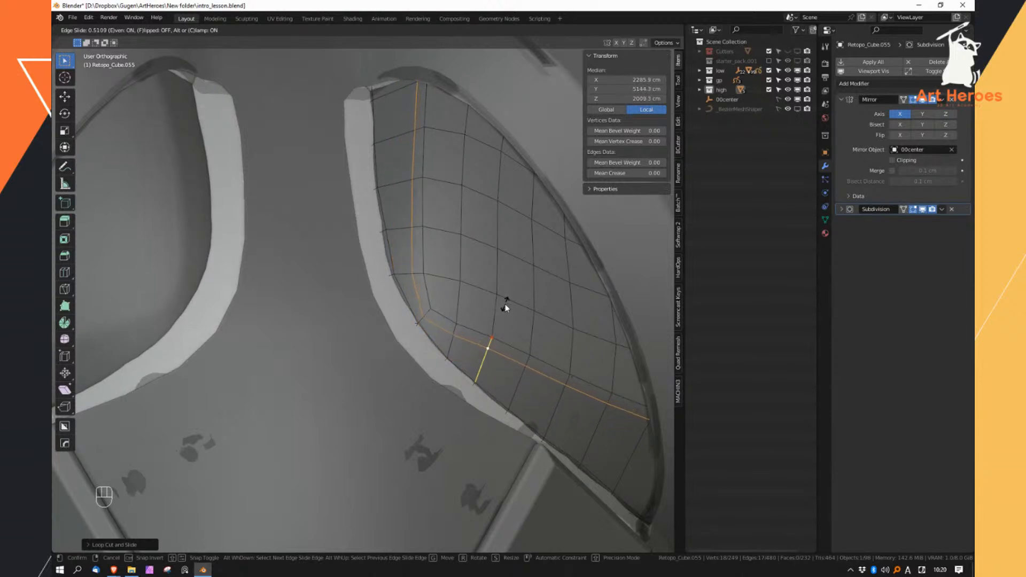
click(506, 303)
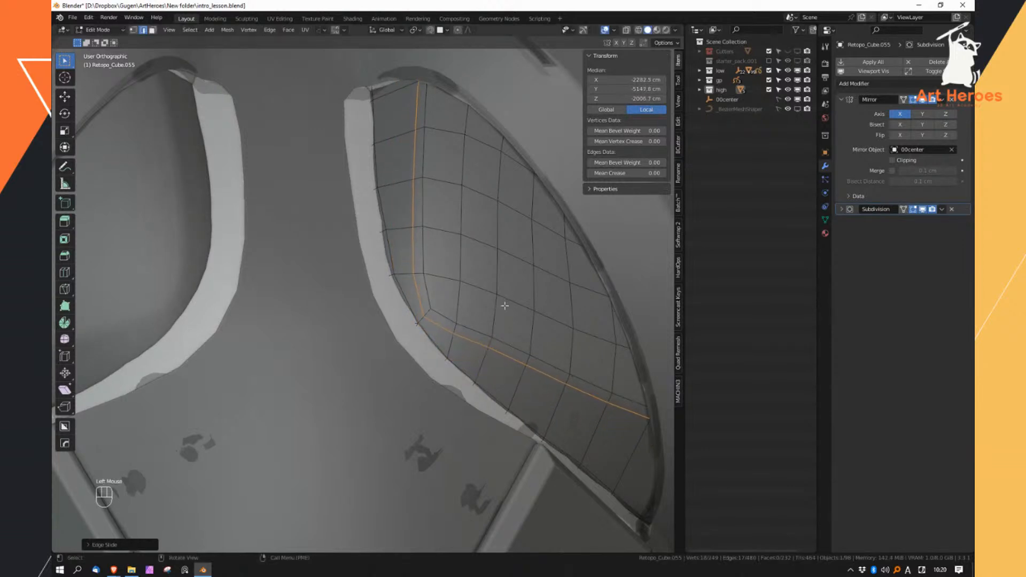
middle_drag(507, 317, 510, 339)
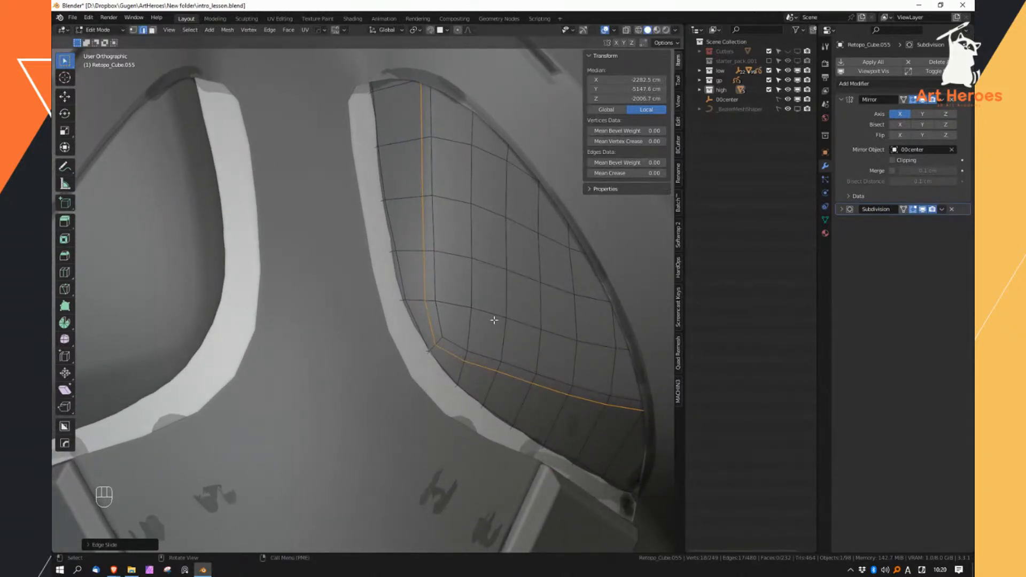
middle_drag(542, 378, 456, 337)
key(Tab)
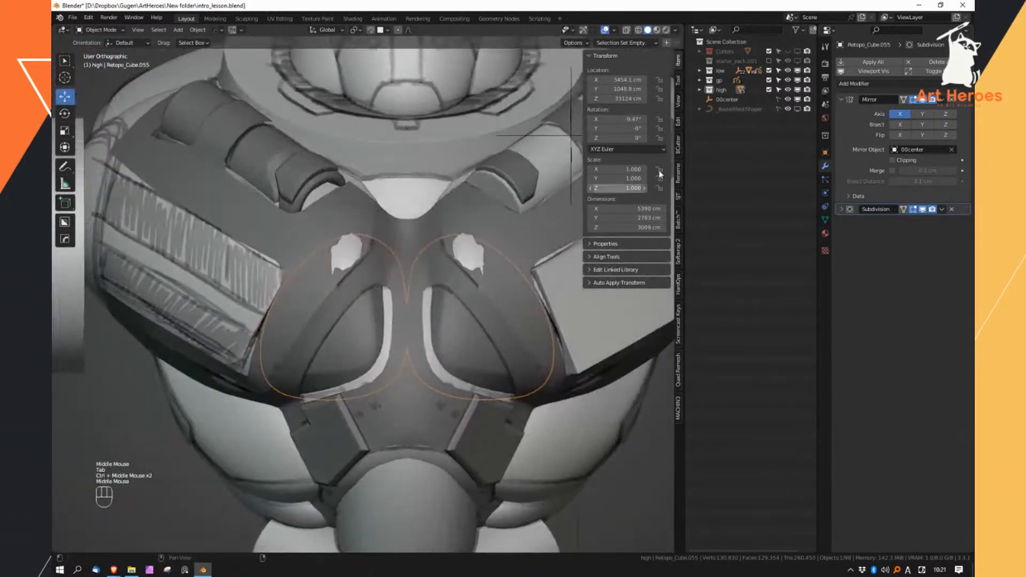
Toggle the visibility of the low and gp collections to compare the chest, and deselect everything
drag(789, 71, 791, 82)
shift+middle_drag(464, 328, 429, 325)
key(a)
key(a)
drag(787, 70, 787, 81)
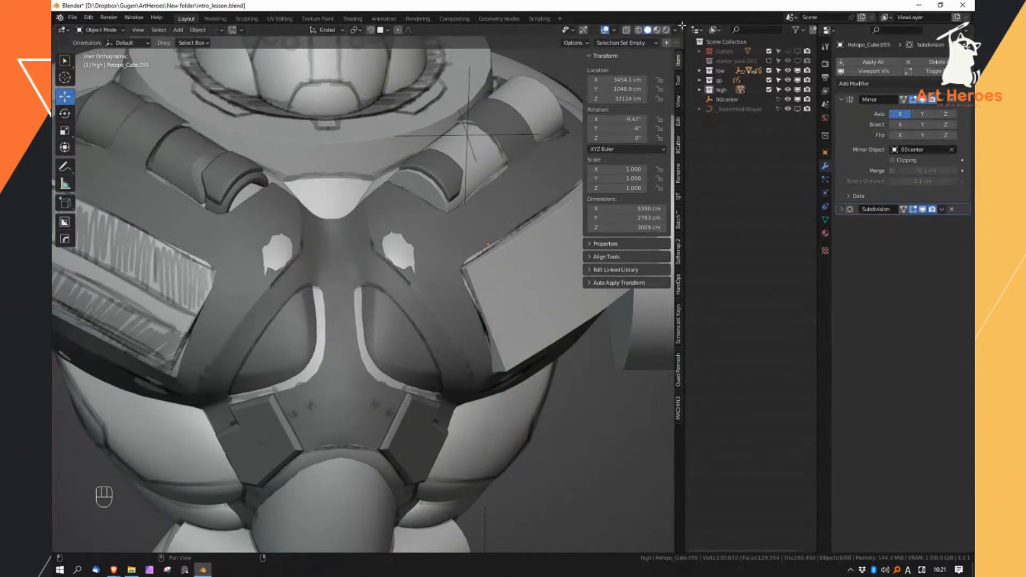
Duplicate the 3D viewport into a separate window, frame the whole robot in it and reposition the window
shift+drag(682, 26, 831, 48)
scroll(700, 292, down, 5)
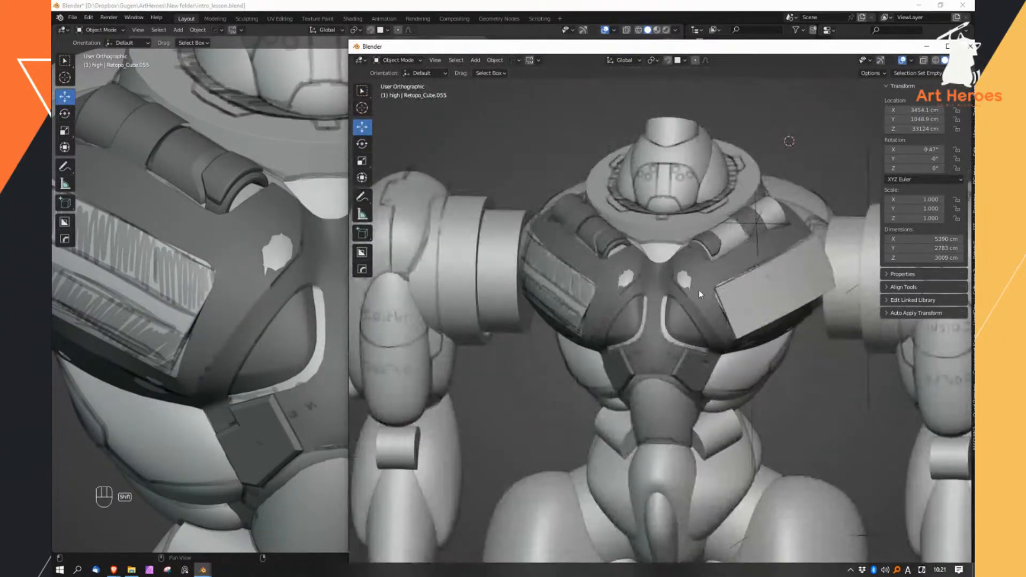
shift+middle_drag(698, 290, 658, 276)
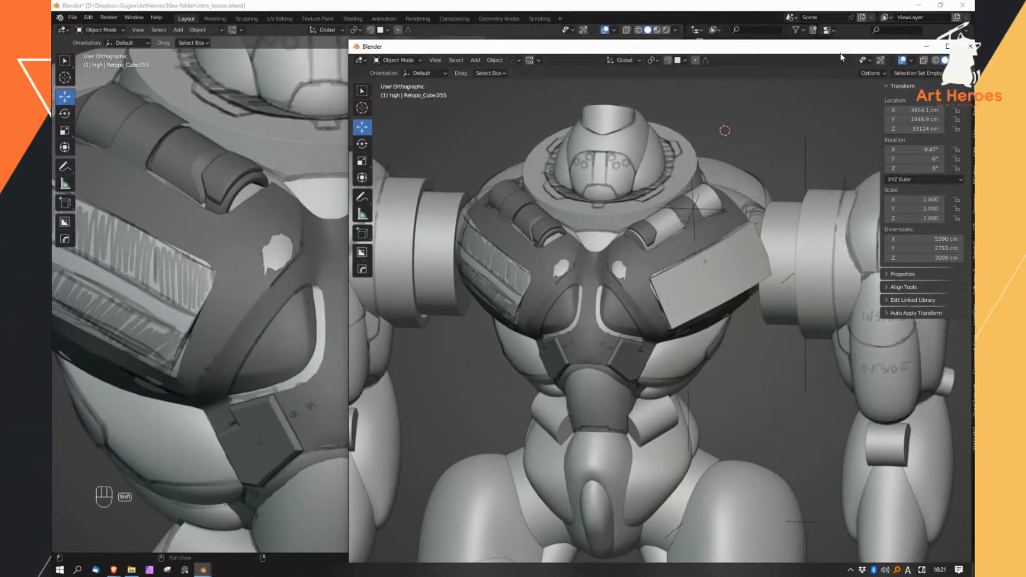
drag(840, 53, 763, 41)
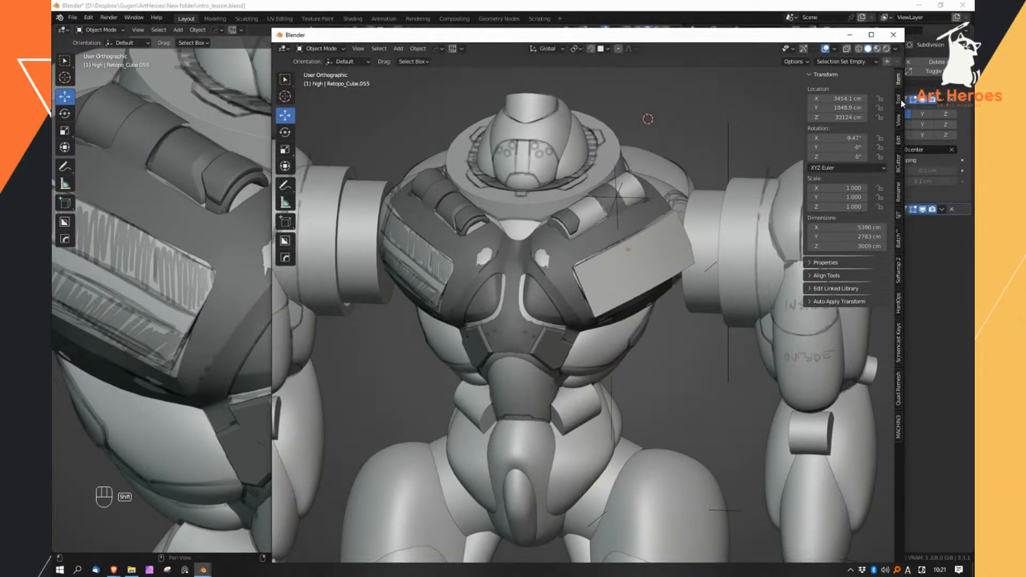
Enable local collections for the new window's viewport and hide the gp collection there
click(899, 121)
click(838, 333)
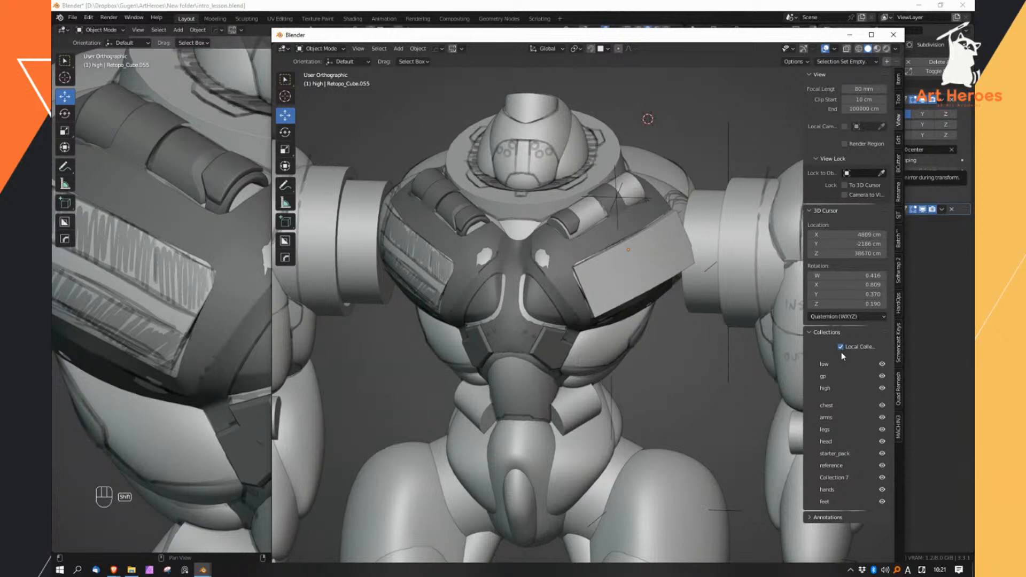
click(882, 377)
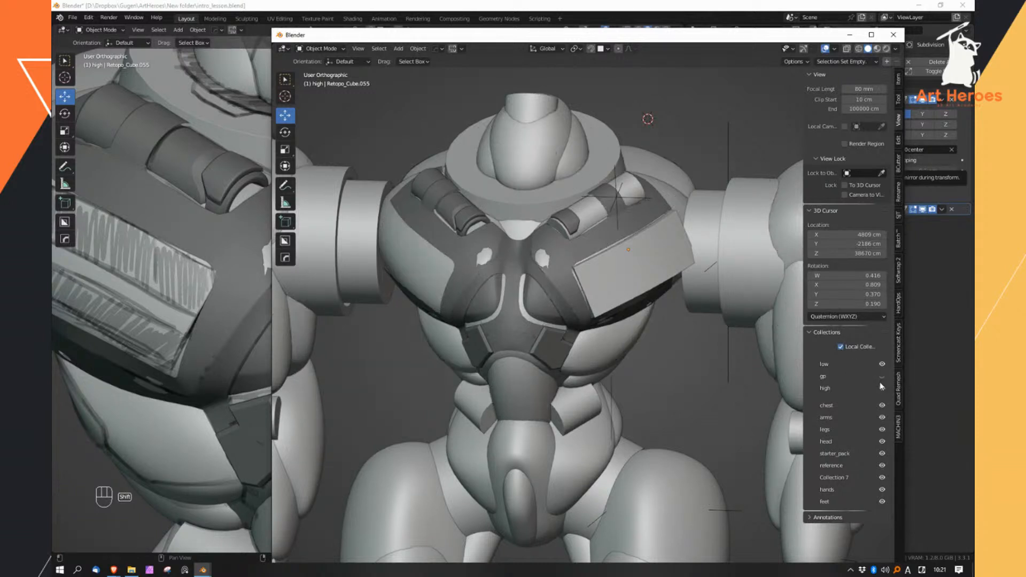
Leave only the high collection visible in the second window and move that window aside to uncover the main viewport
click(882, 388)
click(882, 389)
click(882, 366)
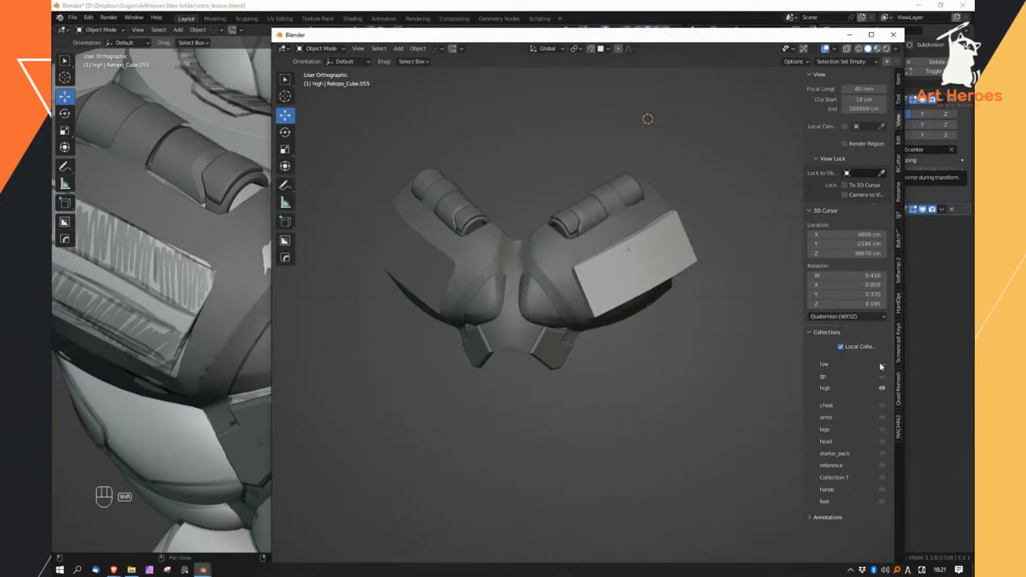
drag(613, 41, 959, 25)
Compare the harness mesh in Edit Mode across both windows, move the second window off this screen, and deselect everything in Object Mode
middle_drag(378, 249, 426, 291)
click(422, 294)
click(389, 334)
click(437, 296)
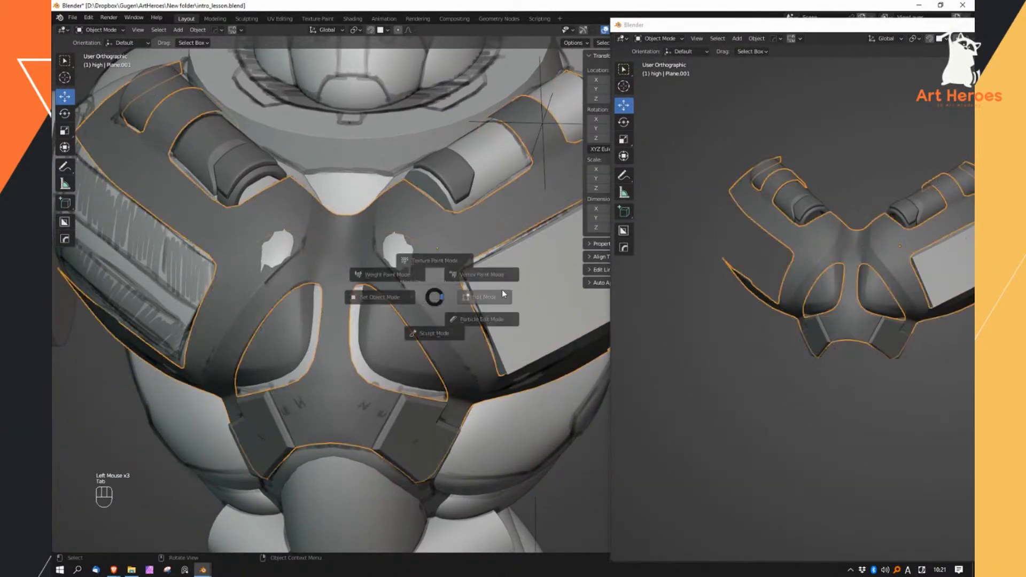
key(Tab)
scroll(854, 275, up, 2)
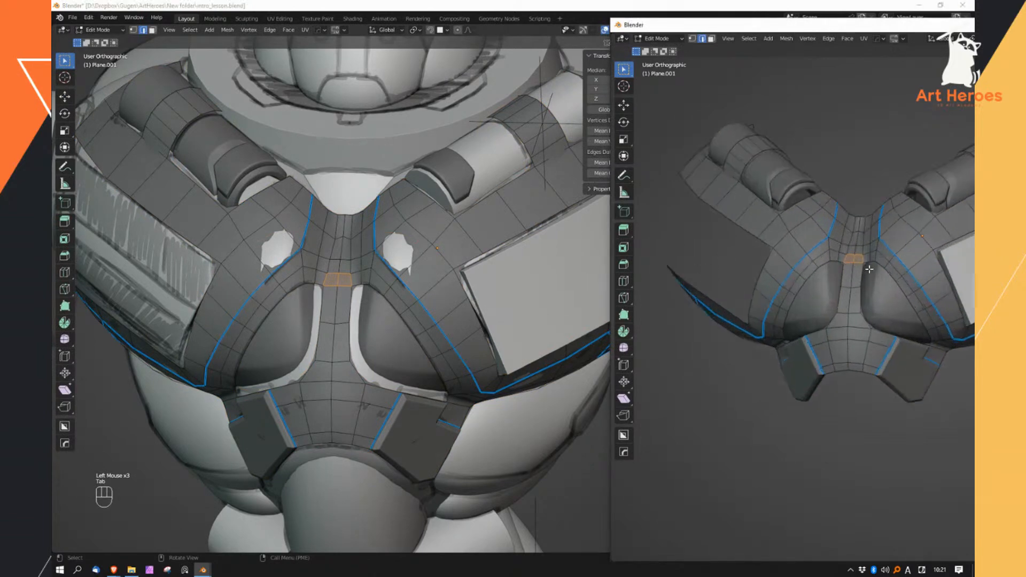
middle_drag(407, 287, 326, 262)
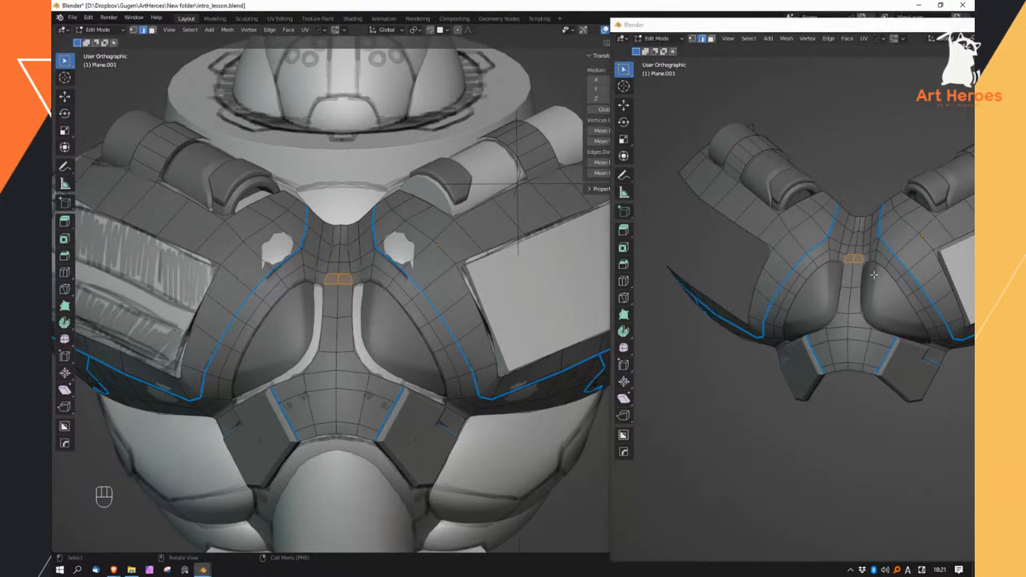
key(Tab)
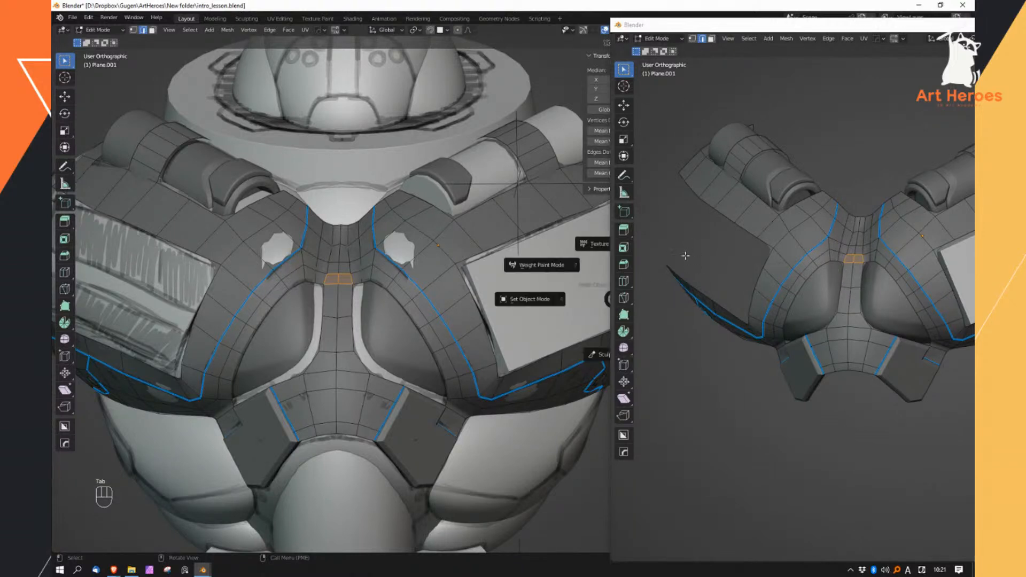
drag(727, 25, 973, 36)
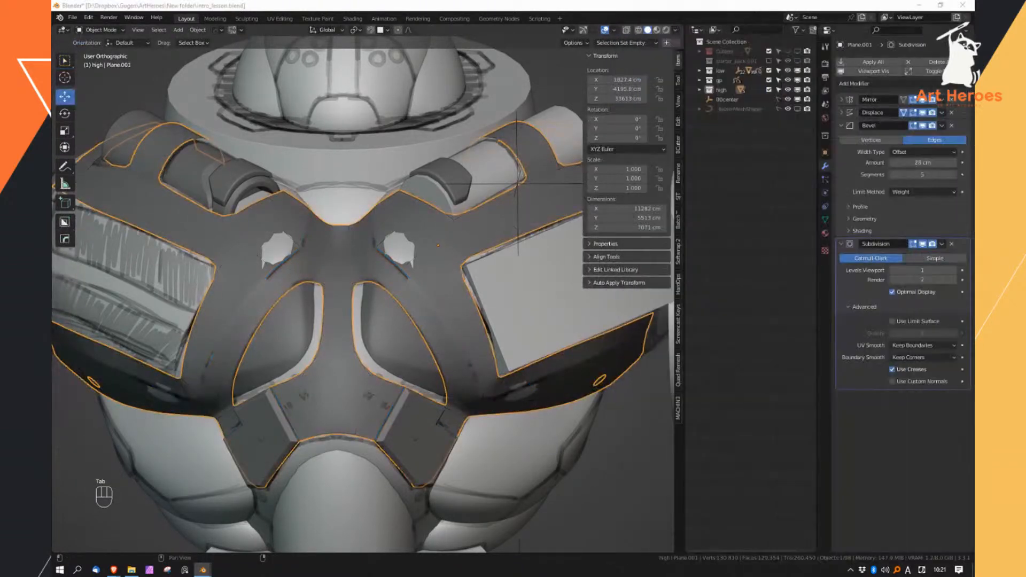
key(alt+a)
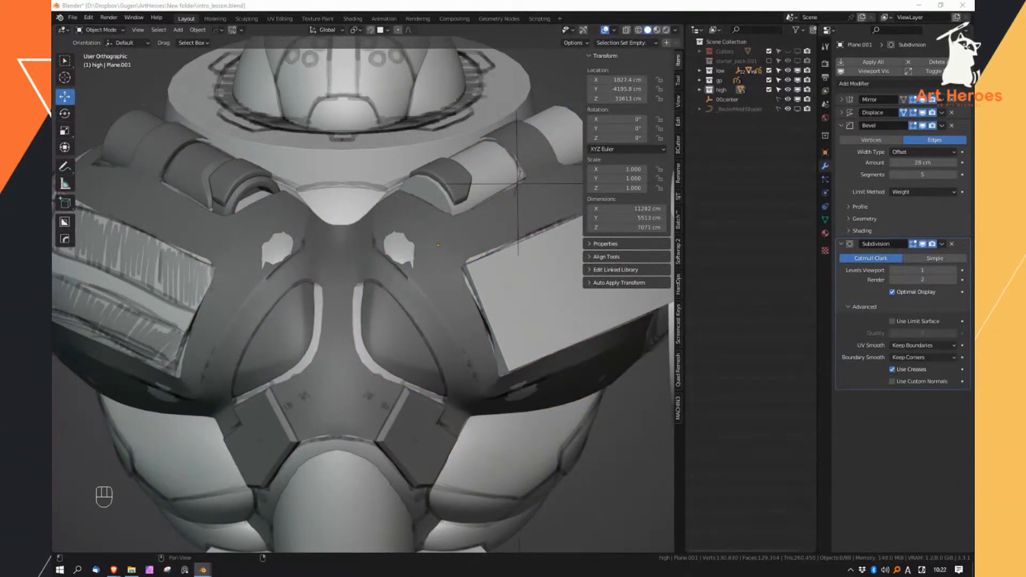
Enter Edit Mode on the harness and finely adjust the vertices along the edge beside the shoulder tube's front opening
middle_drag(447, 249, 447, 294)
key(Tab)
right_drag(447, 294, 428, 291)
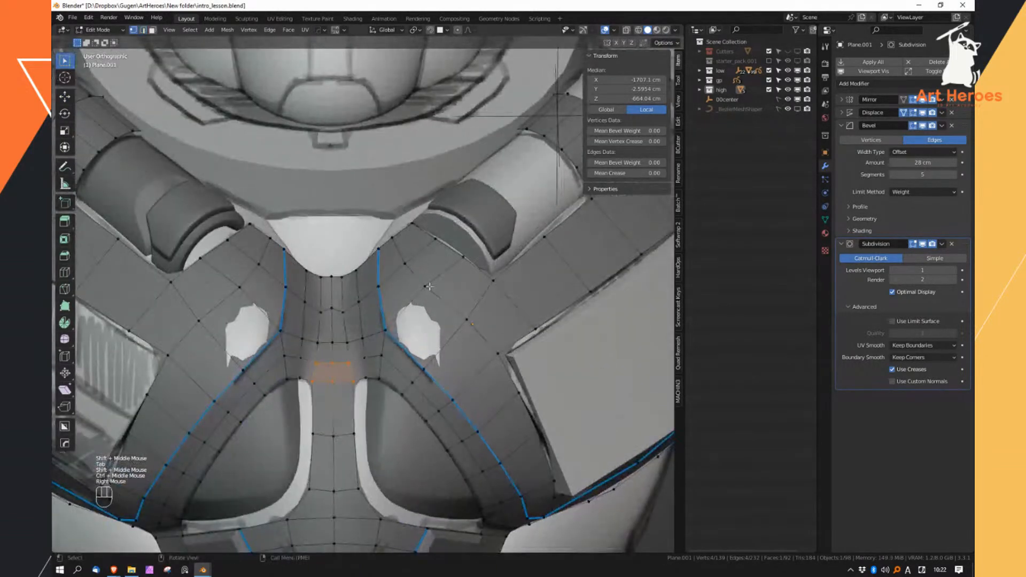
click(428, 291)
middle_drag(428, 291, 442, 307)
key(g)
key(g)
shift+click(447, 309)
click(471, 318)
key(g)
shift+click(472, 310)
Bevel the single harness vertex at the tube's front corner and delete the tiny face it makes to sharpen the corner
shift+middle_drag(456, 299, 439, 411)
click(441, 338)
scroll(504, 376, down, 3)
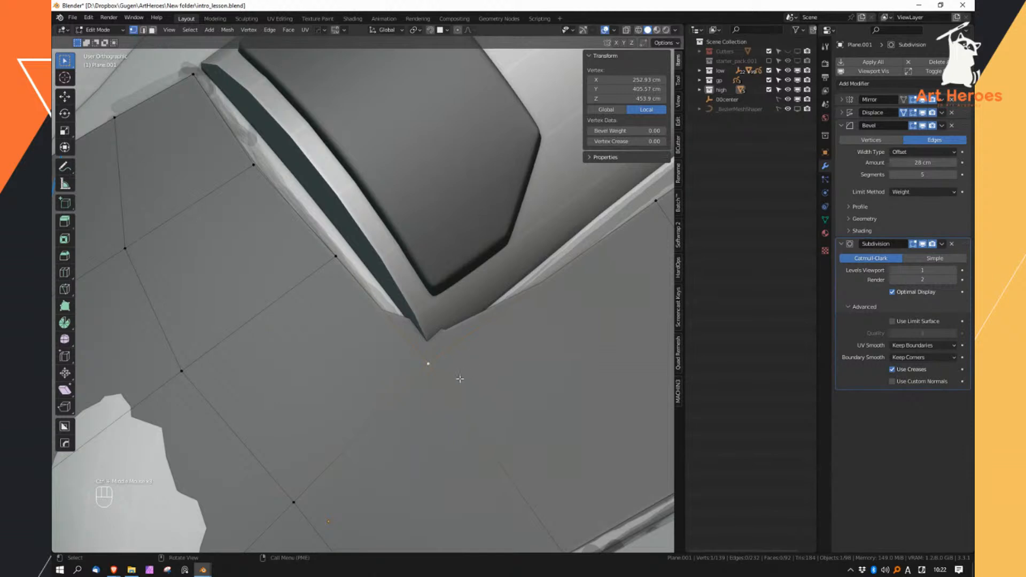
shift+middle_drag(498, 443, 395, 289)
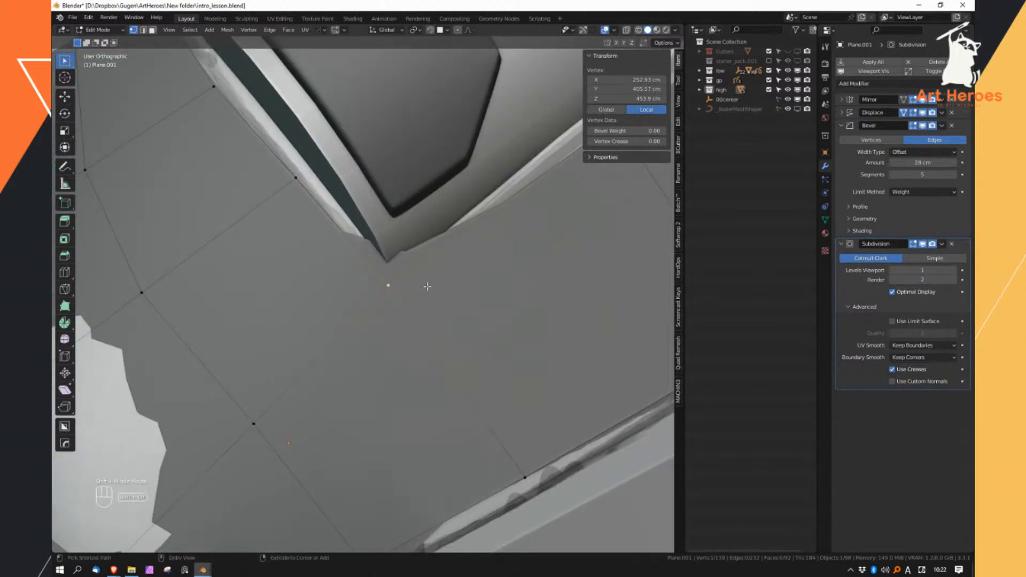
key(shift+ctrl+b)
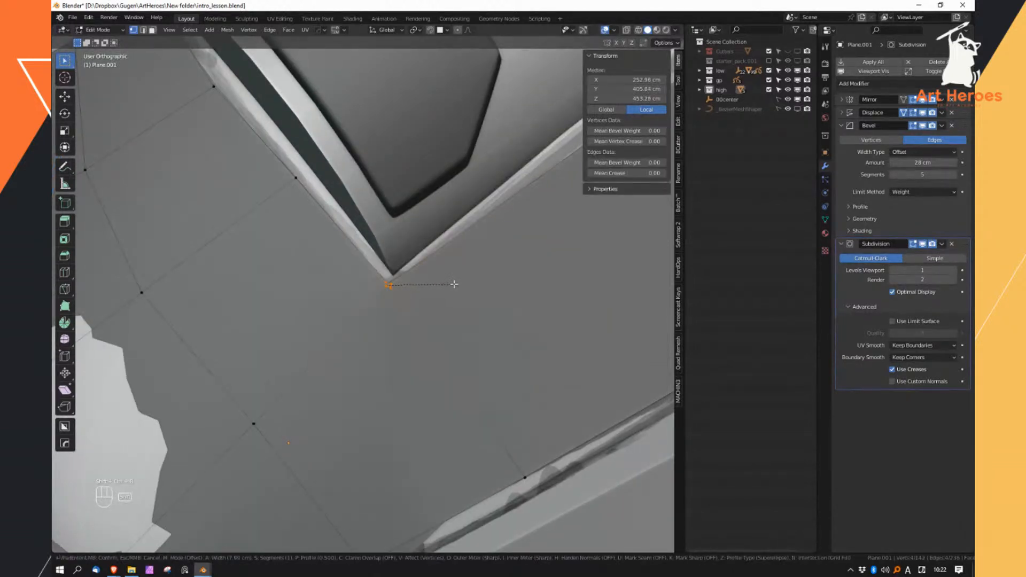
shift+click(463, 283)
ctrl+middle_drag(392, 285, 388, 363)
right_drag(388, 358, 386, 315)
click(384, 295)
click(383, 296)
key(x)
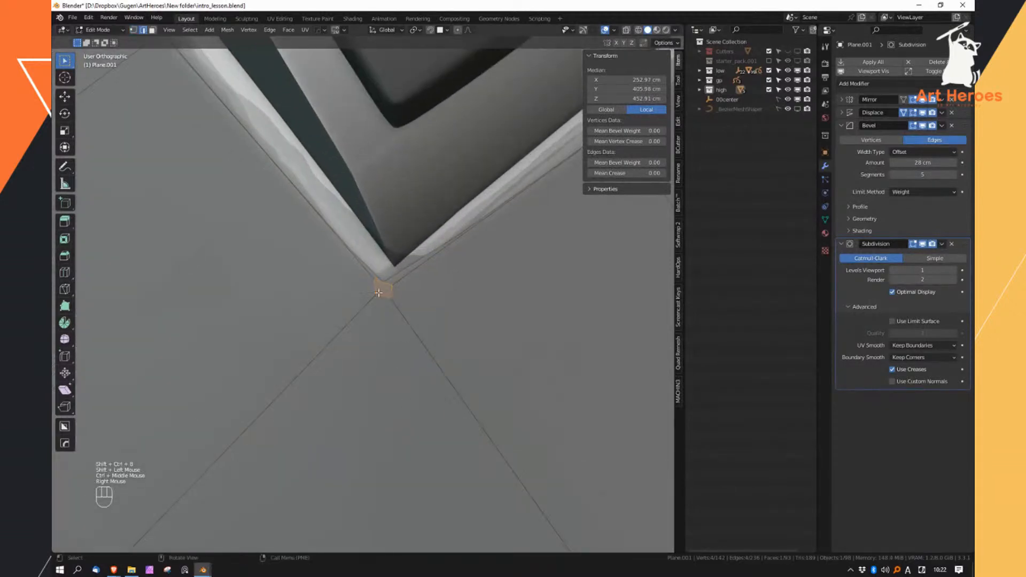
Return to Object Mode and examine the harness's shoulder cut-out corners in local view
ctrl+middle_drag(387, 317, 398, 215)
shift+middle_drag(394, 384, 446, 219)
click(414, 250)
alt+click(428, 270)
key(Tab)
alt+right_click(512, 230)
middle_drag(503, 235, 454, 277)
click(453, 283)
alt+right_drag(451, 291, 514, 236)
middle_drag(512, 244, 434, 255)
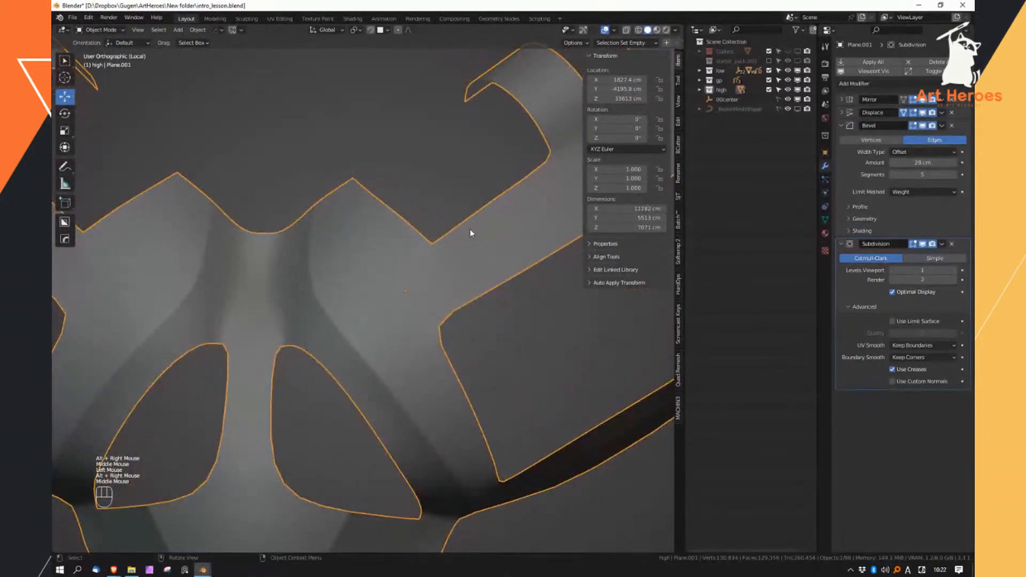
alt+right_drag(481, 220, 499, 203)
Knife-cut an edge from the harness rim beside the middle strap's lower corner to the vertex on the opposite panel edge
shift+middle_drag(499, 203, 401, 303)
key(Tab)
right_click(400, 303)
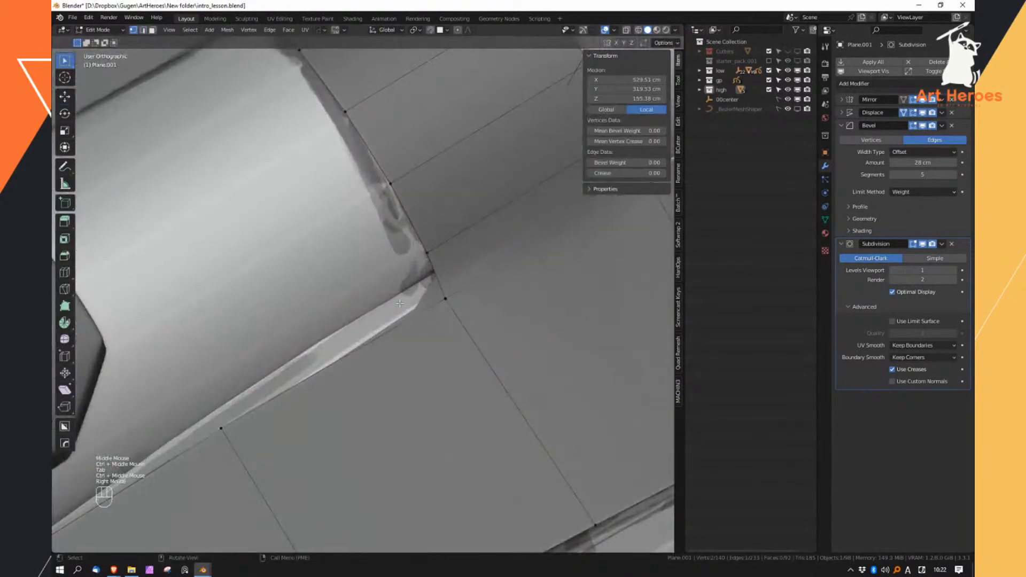
click(444, 299)
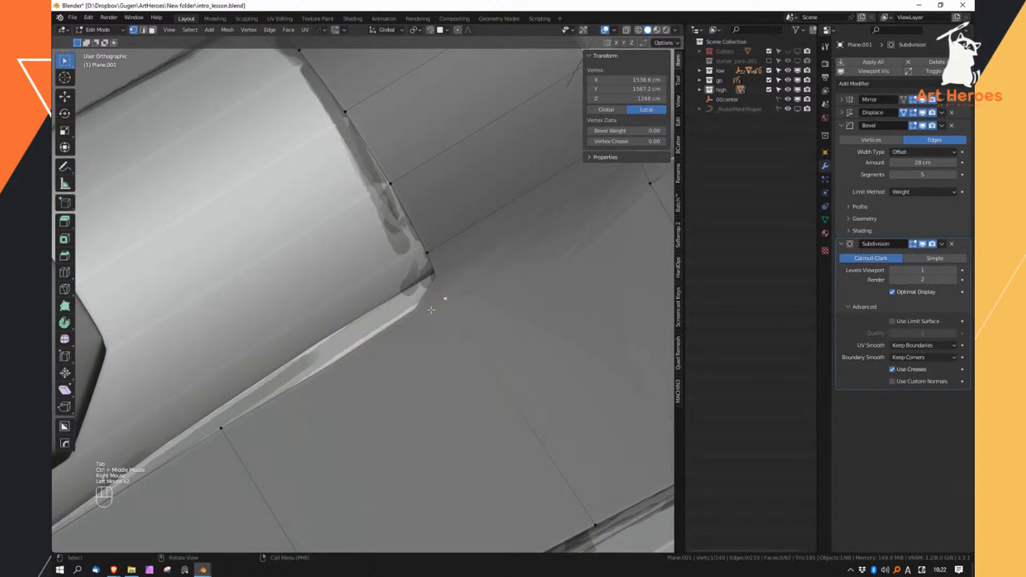
ctrl+middle_drag(444, 297, 451, 343)
key(k)
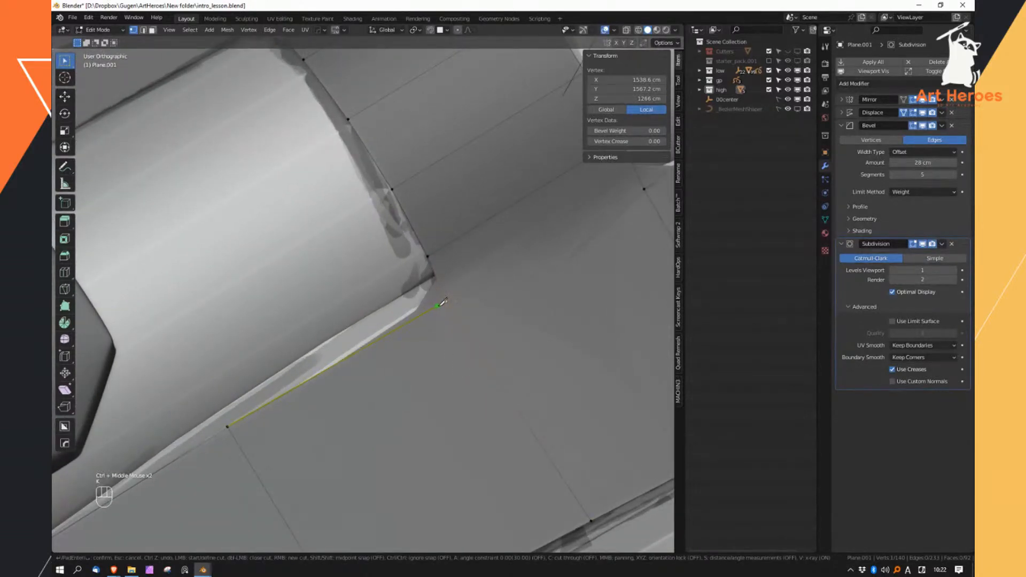
key(Return)
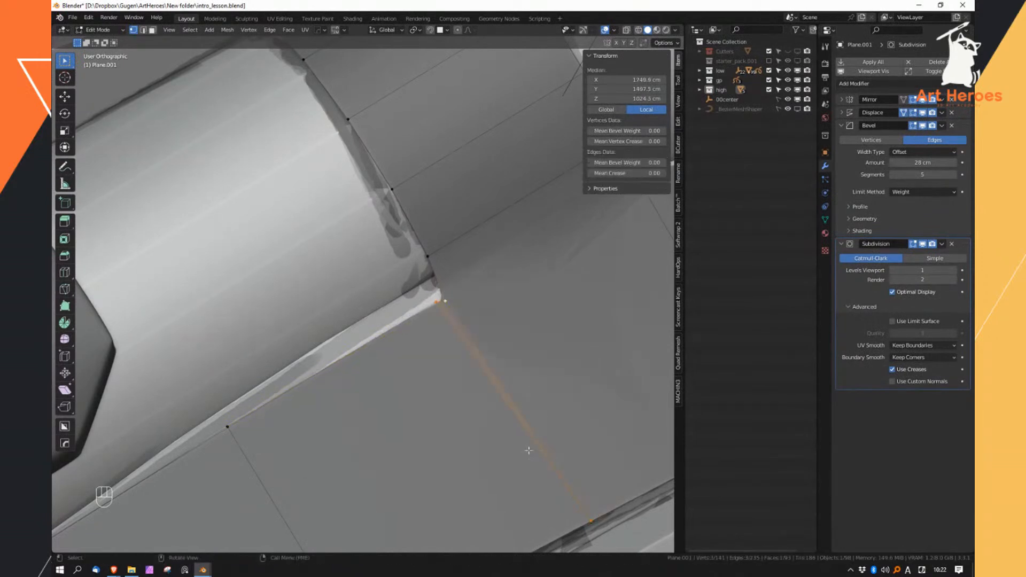
Move the new rim vertex into place with snapping, and select the original edge running down from the strap corner
click(437, 305)
ctrl+middle_drag(438, 309, 463, 321)
click(445, 327)
key(g)
ctrl+click(451, 333)
ctrl+middle_drag(463, 336, 464, 326)
right_drag(464, 334, 465, 354)
click(467, 354)
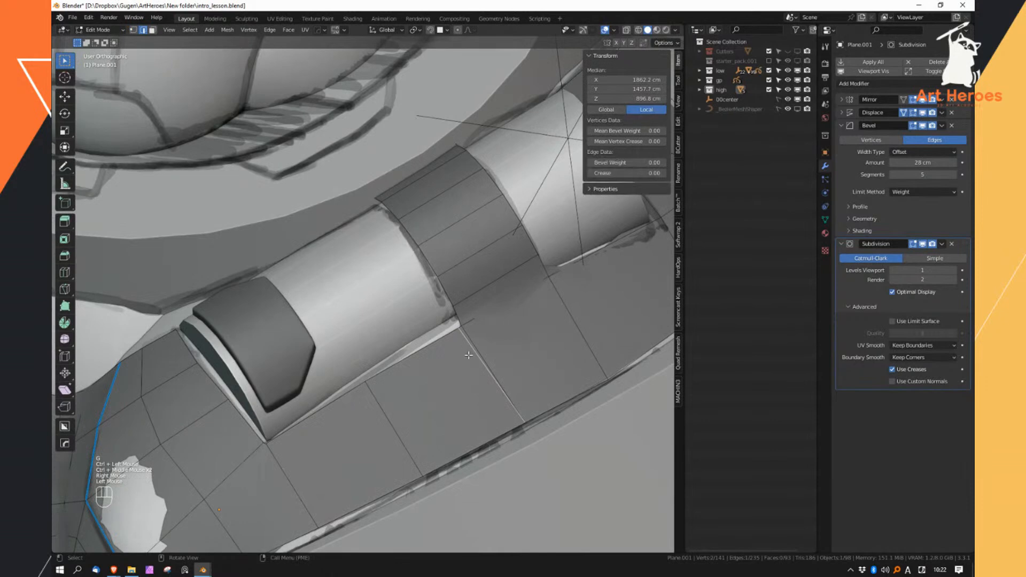
key(x)
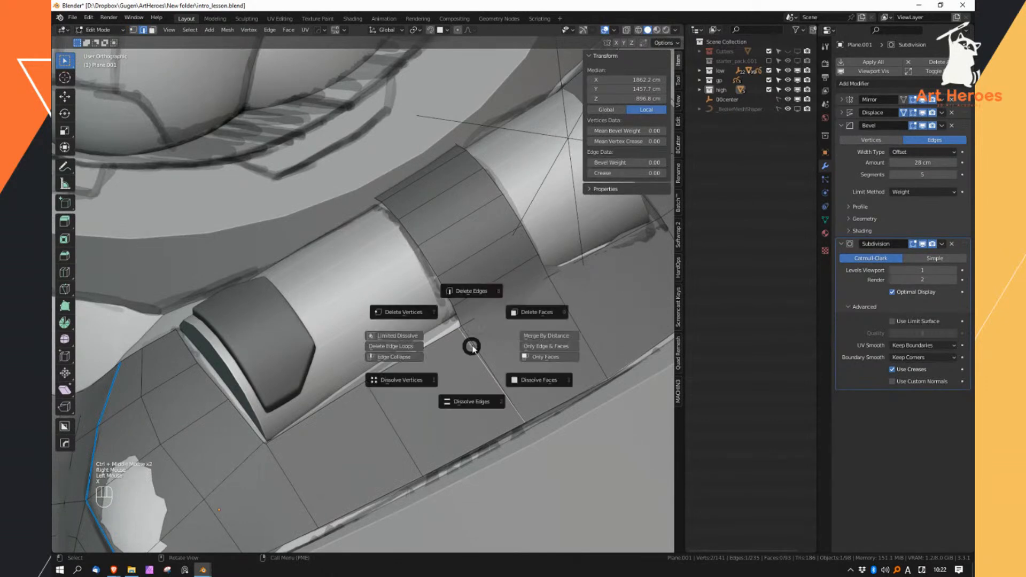
click(473, 293)
key(ctrl+z)
Dissolve the selected edge with Dissolve Vertices turned off so its corner vertex is kept
key(x)
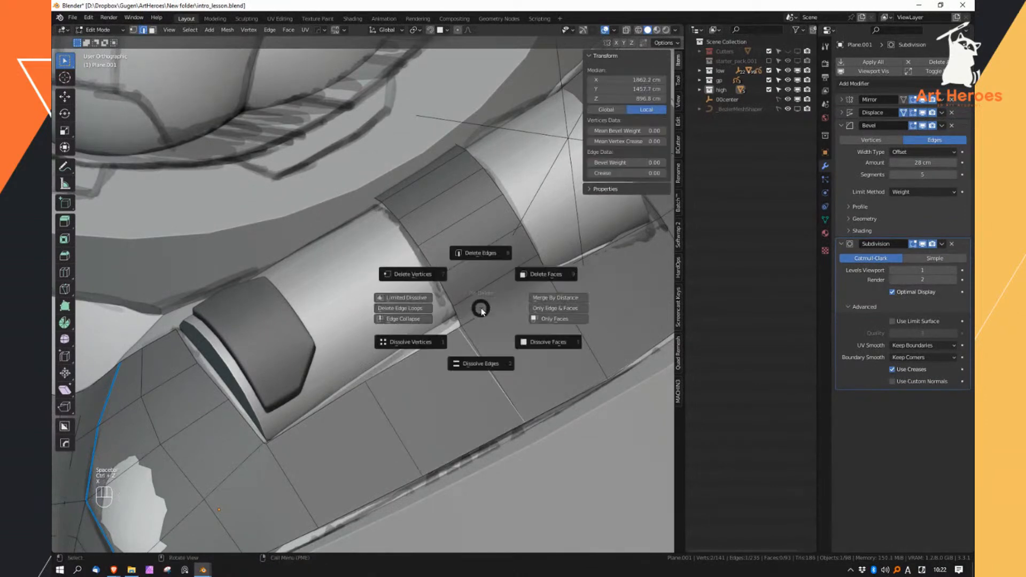
click(486, 364)
key(space)
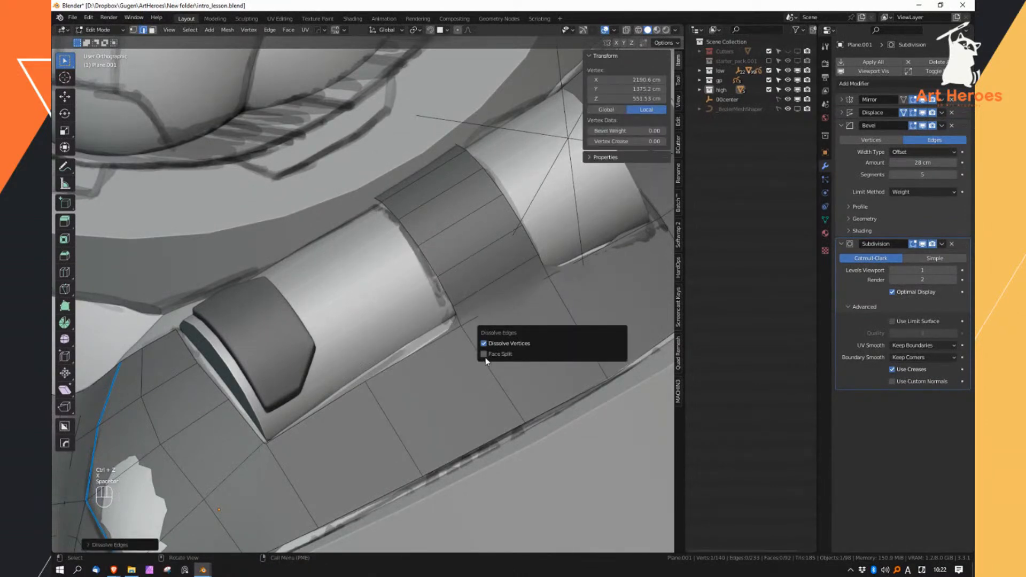
click(484, 344)
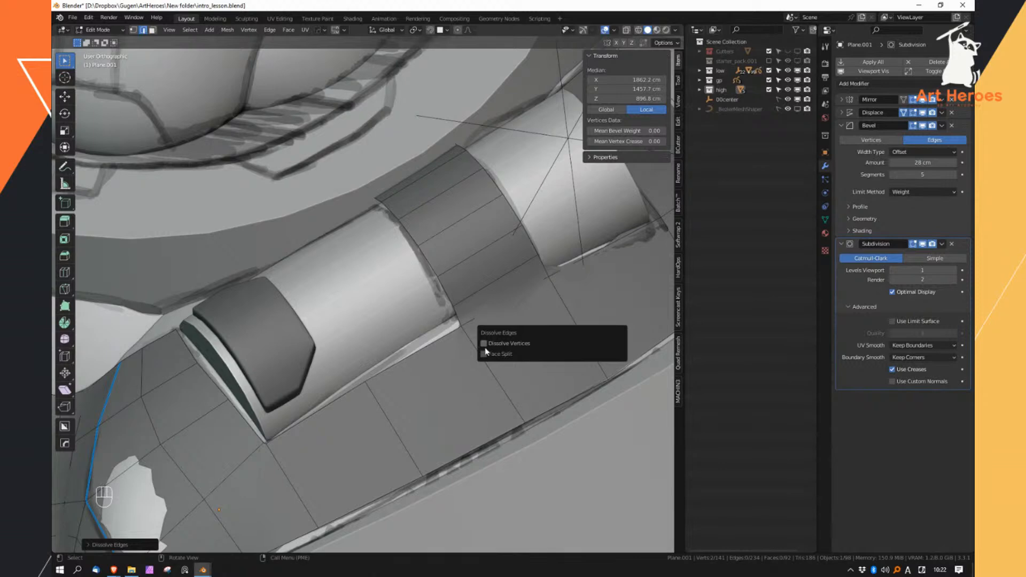
Move the rim vertex beside the strap corner slightly with snapping to tighten the cut-out's corner
ctrl+middle_drag(461, 342, 488, 386)
right_drag(490, 387, 468, 389)
click(483, 391)
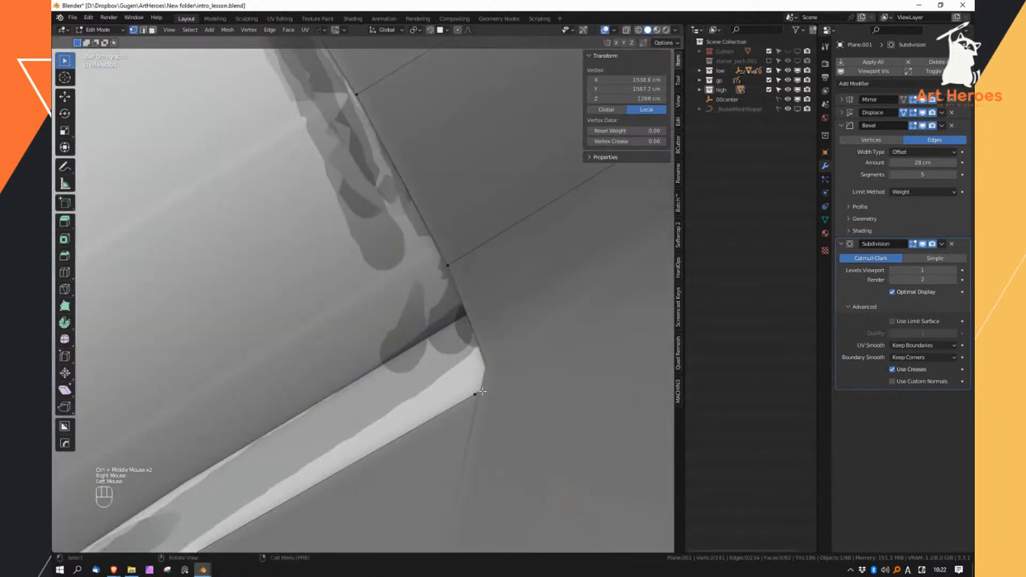
key(g)
key(Escape)
click(474, 393)
key(g)
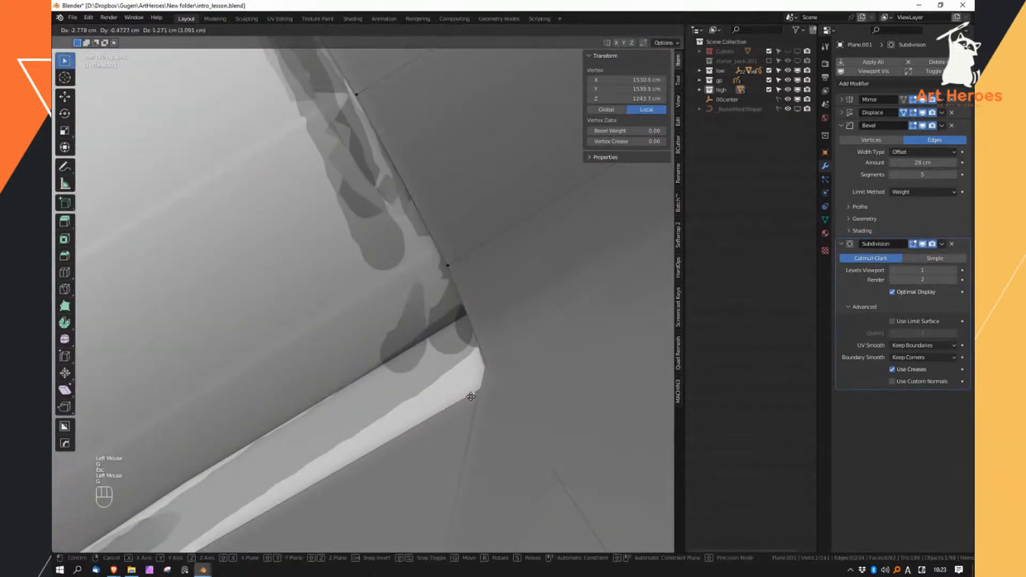
ctrl+click(472, 396)
ctrl+middle_drag(473, 396, 400, 326)
Subdivide the harness edge along the lower side of the outer tube opening with 2 cuts
click(507, 249)
right_drag(447, 354, 466, 321)
click(498, 270)
key(w)
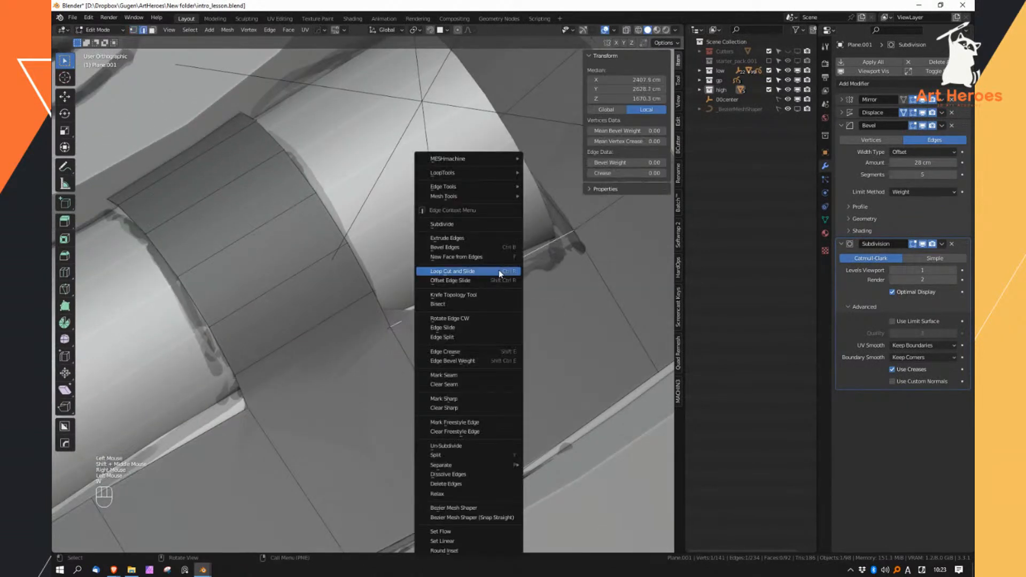
click(487, 229)
key(space)
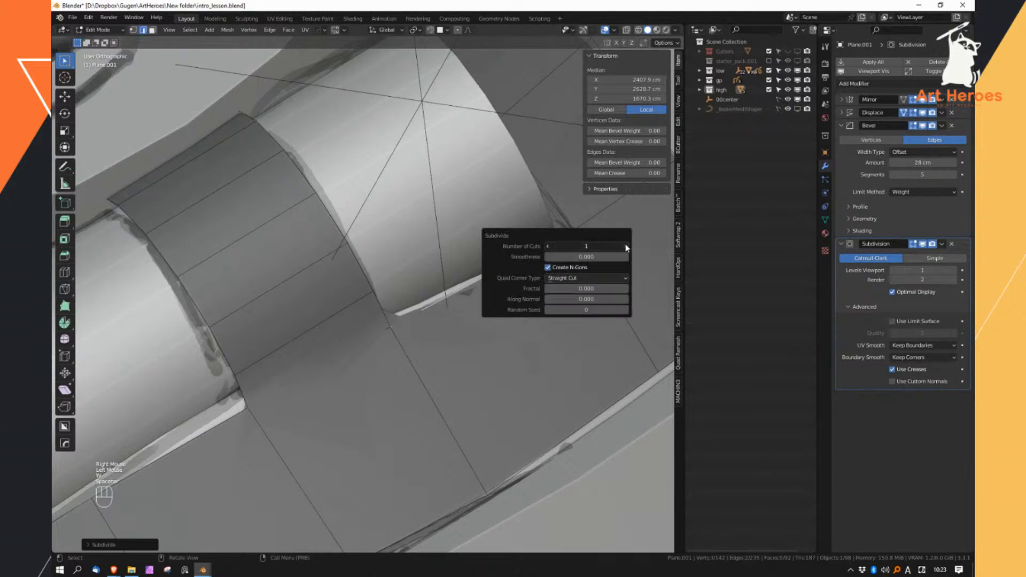
right_click(504, 286)
Move the two new vertices with snapping to opposite ends of the outer tube opening, close to its corners
right_drag(505, 286, 493, 288)
click(449, 300)
key(g)
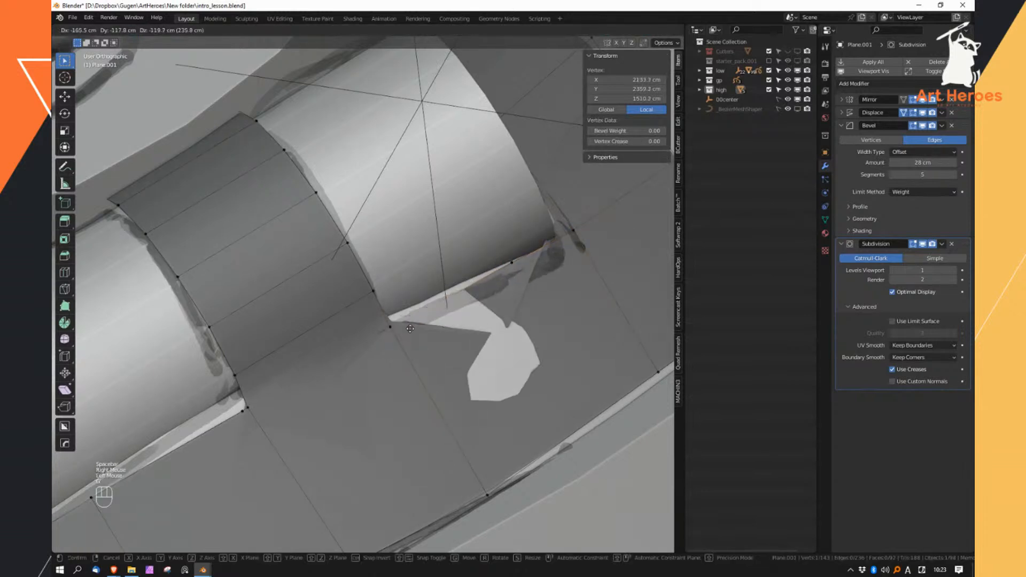
ctrl+click(394, 333)
click(512, 263)
key(g)
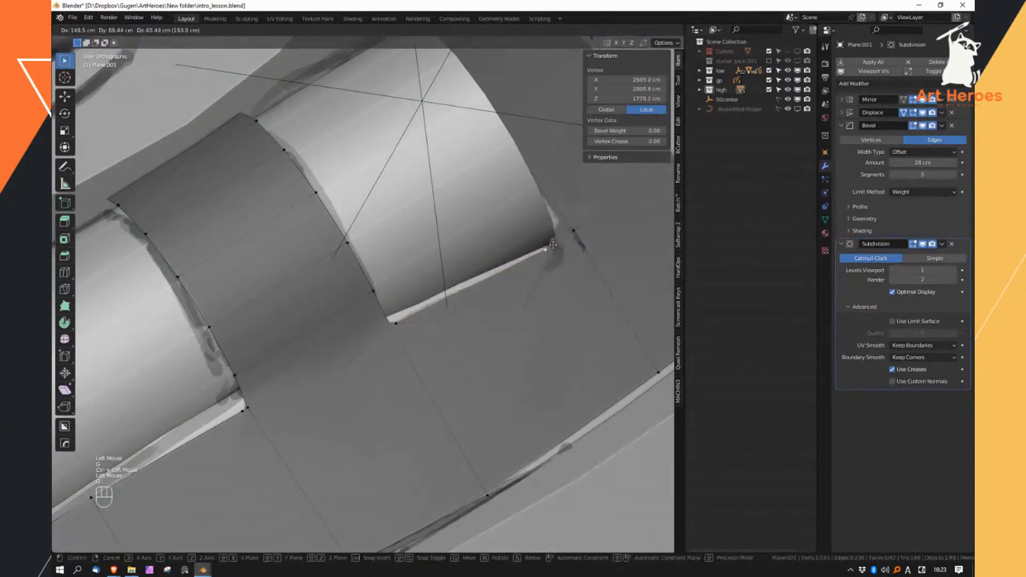
ctrl+click(573, 229)
Return to Object Mode and examine the harness's corners, both isolated in local view and together with the robot
ctrl+middle_drag(521, 323, 577, 247)
key(a)
key(a)
middle_drag(498, 340, 480, 406)
key(Tab)
alt+right_click(554, 264)
middle_drag(554, 264, 461, 357)
alt+right_click(497, 319)
middle_drag(497, 318, 455, 246)
click(455, 247)
ctrl+middle_drag(440, 326, 448, 272)
middle_drag(448, 272, 440, 318)
ctrl+middle_drag(439, 318, 441, 345)
ctrl+middle_drag(433, 381, 450, 299)
mouse_move(450, 299)
shift+middle_down()
mouse_move(456, 271)
mouse_move(452, 283)
shift+middle_up()
key(a)
middle_drag(453, 283, 441, 340)
key(a)
shift+middle_drag(442, 340, 605, 518)
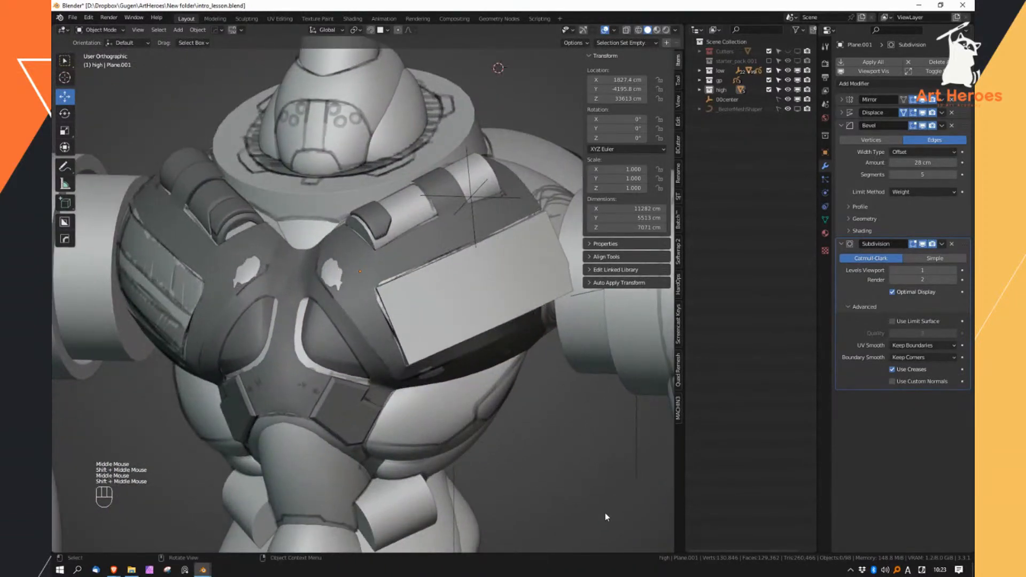
Enter Edit Mode on the harness and adjust the lower-rim vertex beneath the round bolt detail
middle_drag(424, 408, 422, 353)
click(454, 341)
key(Tab)
middle_drag(422, 353, 444, 436)
right_click(471, 353)
click(481, 336)
click(480, 335)
right_click(460, 338)
click(461, 325)
click(462, 322)
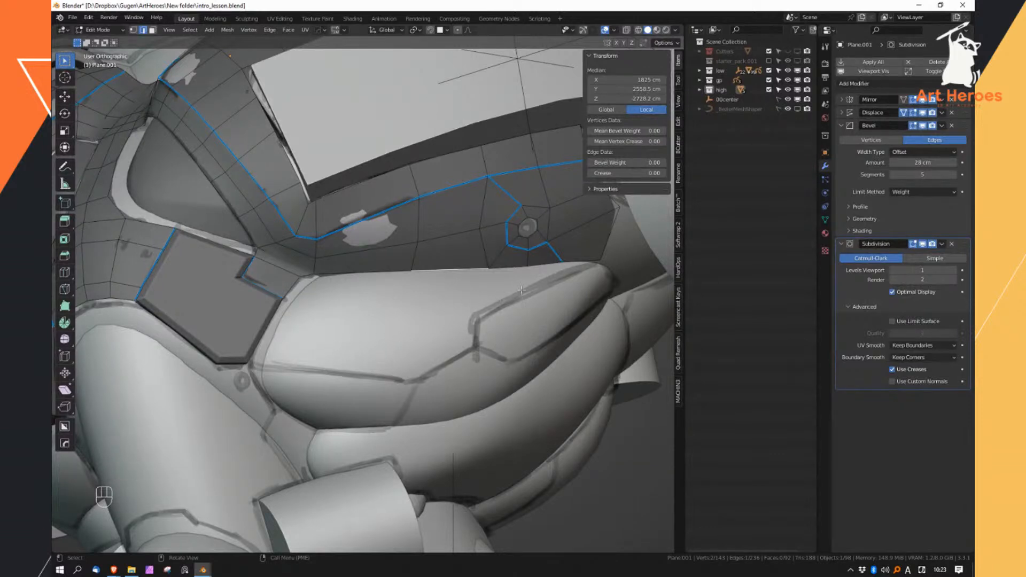
ctrl+middle_drag(543, 298, 539, 332)
right_drag(534, 315, 508, 310)
click(503, 273)
key(g)
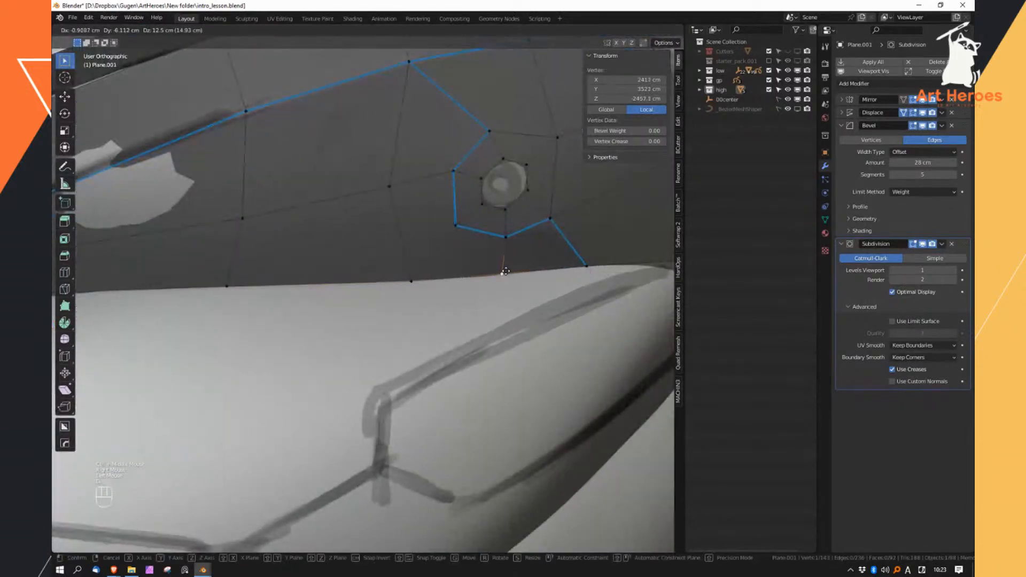
click(503, 272)
Extrude the chain of lower-rim edges beneath the bolt detail, enable snapping, and move the new strip onto the torso surface
ctrl+middle_drag(511, 294, 518, 259)
right_drag(517, 272, 516, 241)
click(551, 272)
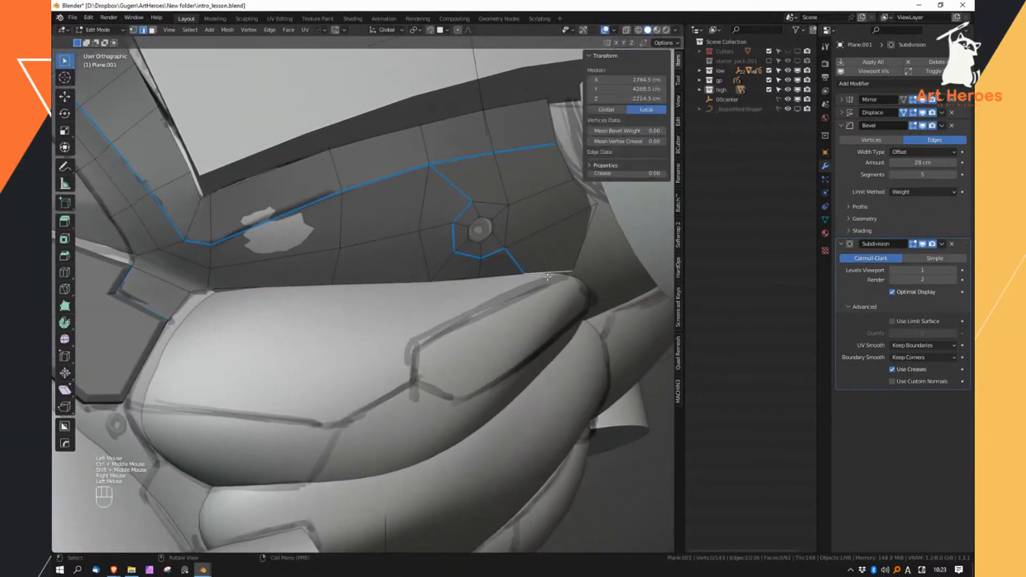
ctrl+click(305, 286)
mouse_move(456, 276)
ctrl+middle_down()
mouse_move(444, 288)
mouse_move(458, 291)
ctrl+middle_up()
key(e)
click(433, 182)
click(430, 31)
key(g)
click(446, 305)
Reposition the vertices at the outer end of the extruded strip so they follow the torso surface
right_drag(583, 312, 556, 308)
click(535, 295)
key(g)
click(535, 295)
key(g)
click(538, 296)
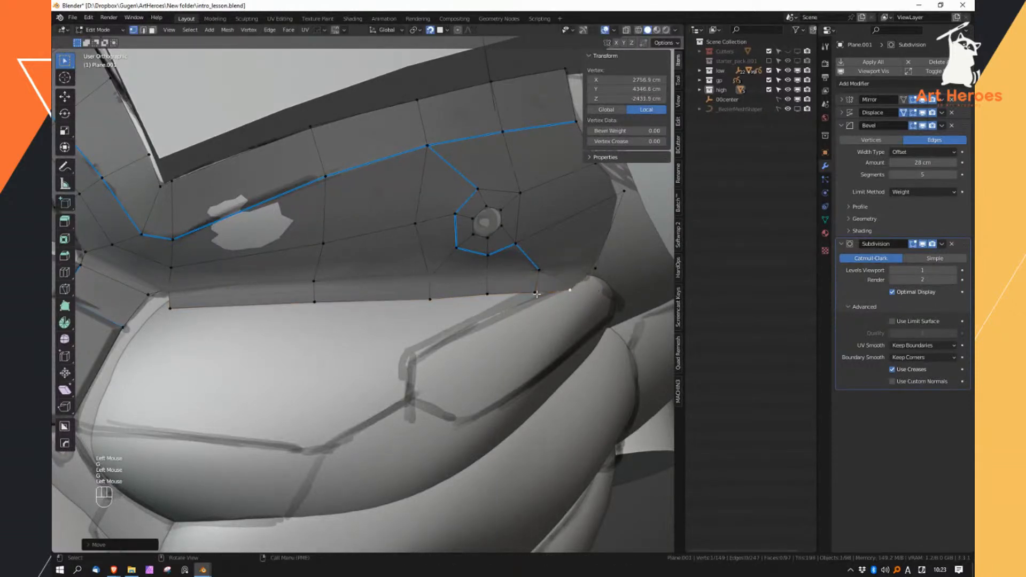
click(489, 294)
Fill the faces that carry the extruded rim strip around its inner corner along the chest plate, and reposition the corner vertex
shift+middle_drag(352, 333, 346, 327)
ctrl+middle_drag(346, 327, 340, 319)
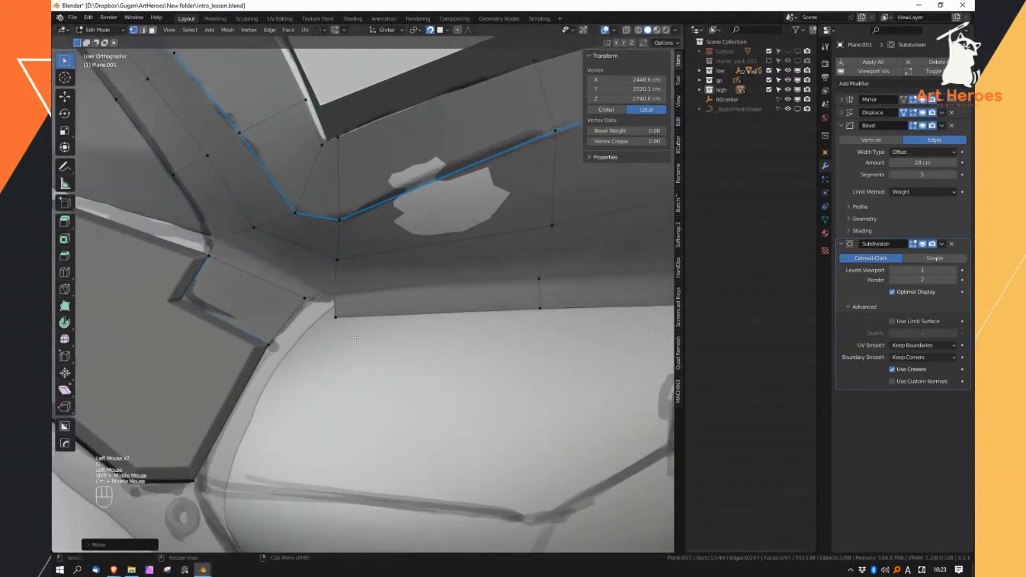
key(f)
click(342, 322)
click(306, 301)
key(f)
click(323, 341)
click(277, 354)
key(f)
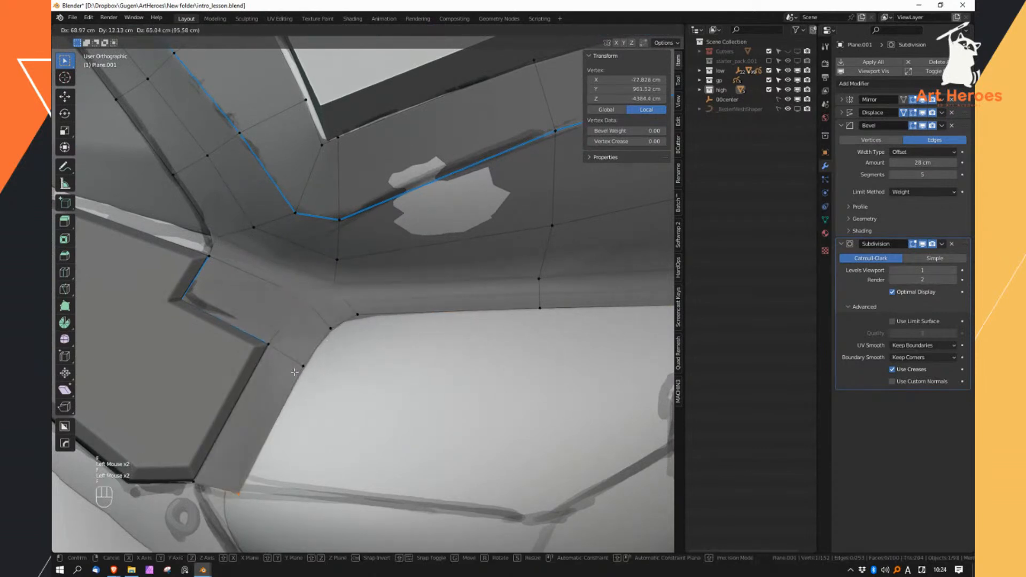
click(306, 368)
key(g)
click(308, 367)
Select the face loop of the new lower-rim strip, duplicate it in place, and separate the copy into its own object
ctrl+middle_drag(312, 369, 342, 398)
shift+middle_drag(342, 398, 349, 353)
right_drag(343, 259, 341, 268)
alt+click(342, 268)
shift+middle_drag(342, 267, 299, 326)
middle_drag(470, 326, 478, 331)
ctrl+middle_drag(478, 332, 499, 298)
key(shift+d)
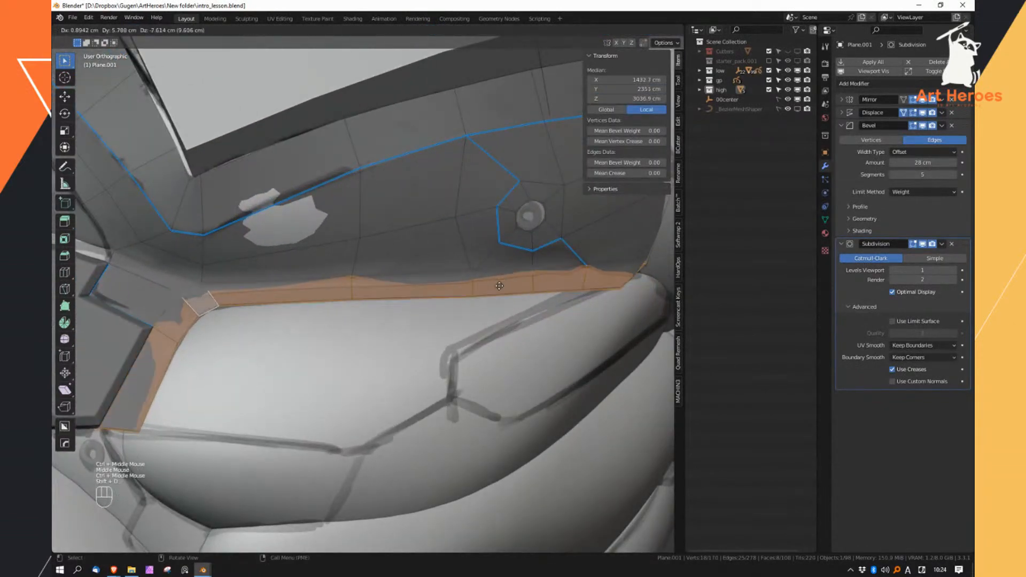
key(Escape)
key(p)
click(465, 285)
Select the separated rim strip, select all its geometry in Edit Mode, and check how it sits against the torso
key(Tab)
click(259, 300)
key(Tab)
key(a)
middle_drag(261, 298, 307, 302)
key(Tab)
key(alt+z)
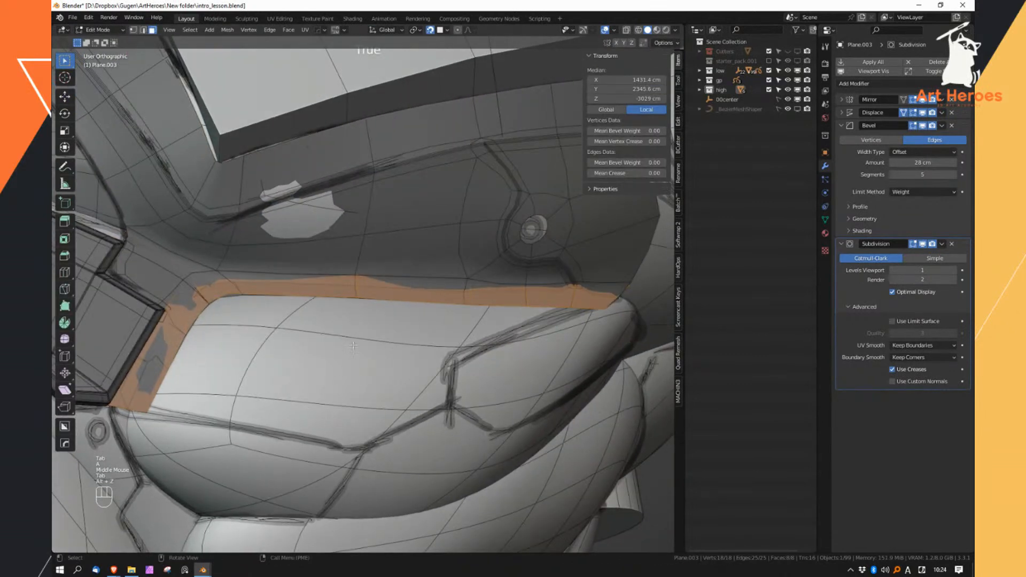
Select the harness again and push its lower border edge loop inward about 73 cm with Shrink/Fatten, then return to Object Mode
key(Tab)
key(Tab)
click(209, 266)
key(Tab)
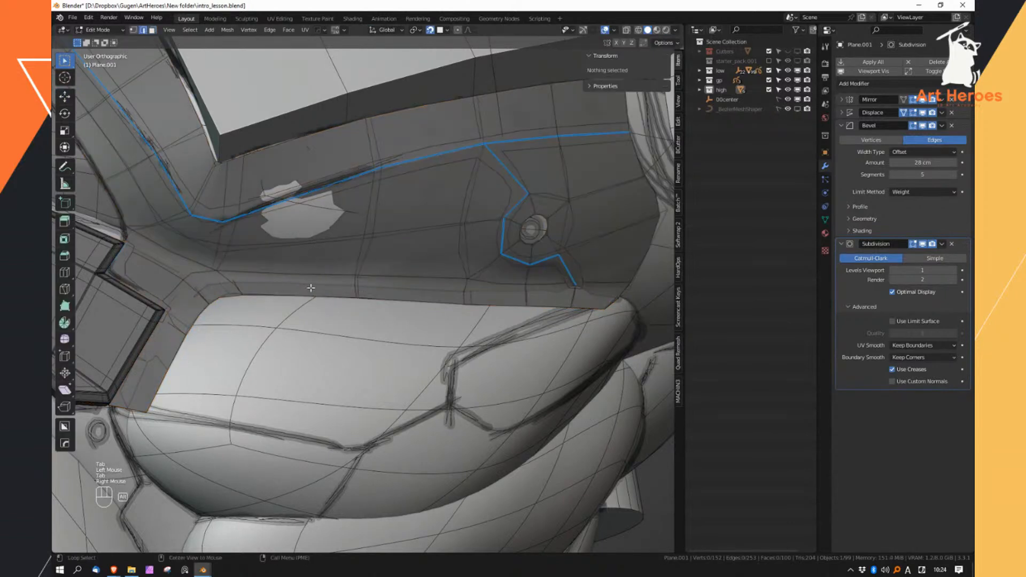
alt+click(363, 291)
key(alt+s)
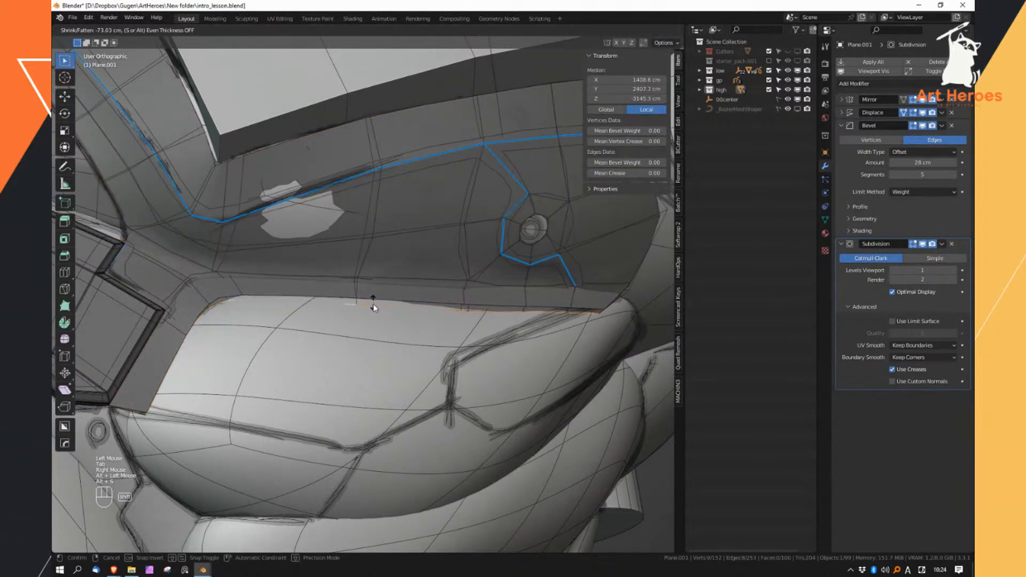
shift+click(373, 303)
key(Tab)
Select the separated rim strip and examine its fit between the harness and torso in Edit and Object Mode
click(271, 297)
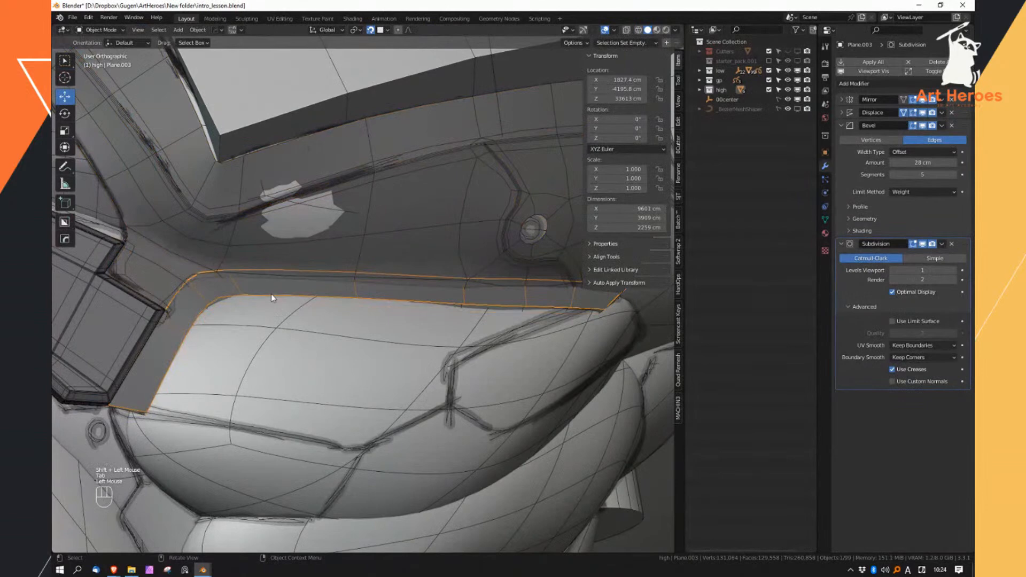
key(Tab)
key(a)
middle_drag(271, 297, 333, 358)
key(alt+z)
right_drag(332, 358, 344, 257)
ctrl+middle_drag(344, 257, 401, 316)
click(426, 337)
key(Tab)
key(alt+z)
key(alt+z)
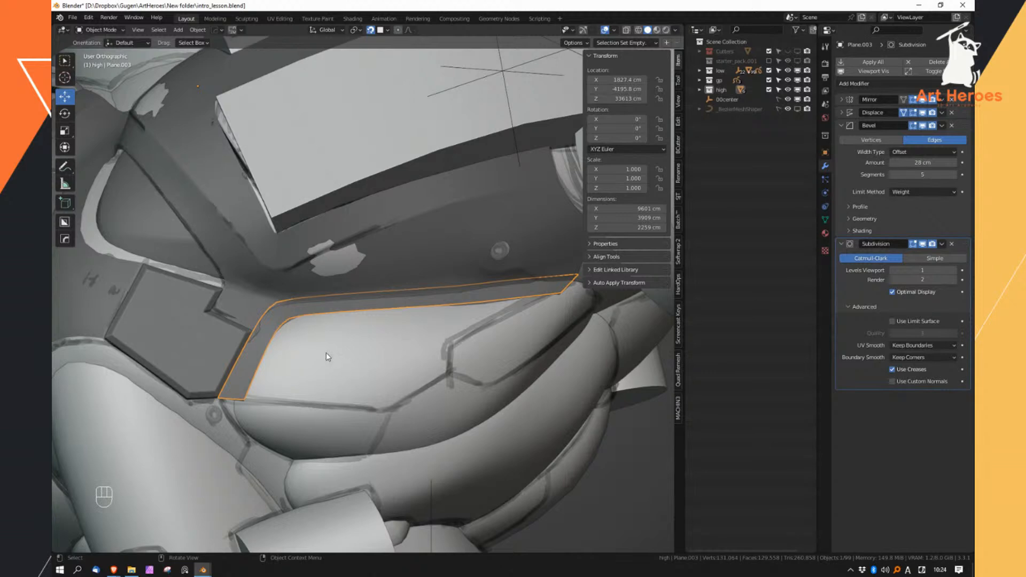
middle_drag(353, 316, 401, 283)
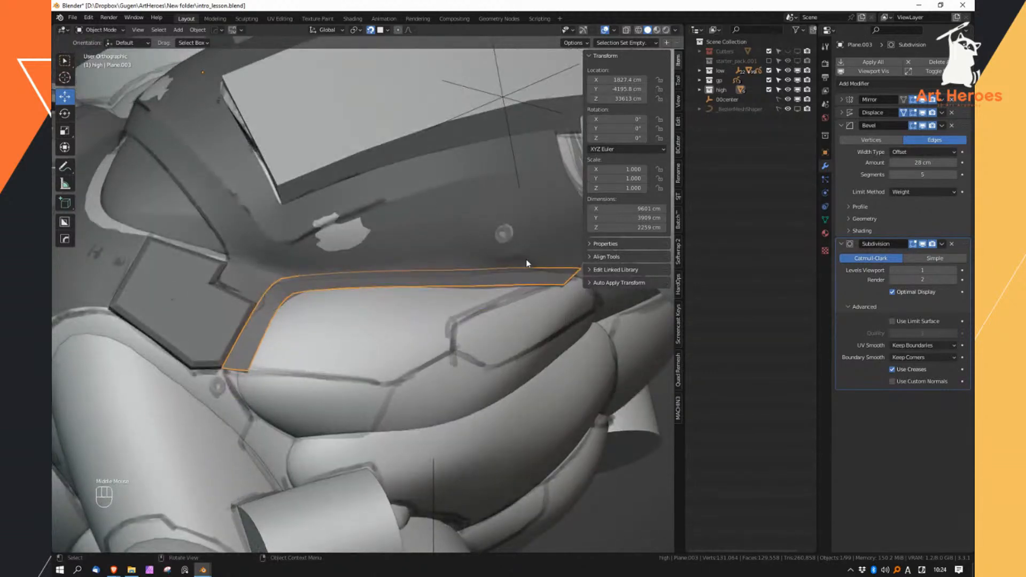
Extrude the strip's edge beside the chest plate across the torso, then rotate, scale and move it to follow the sketched line
key(Tab)
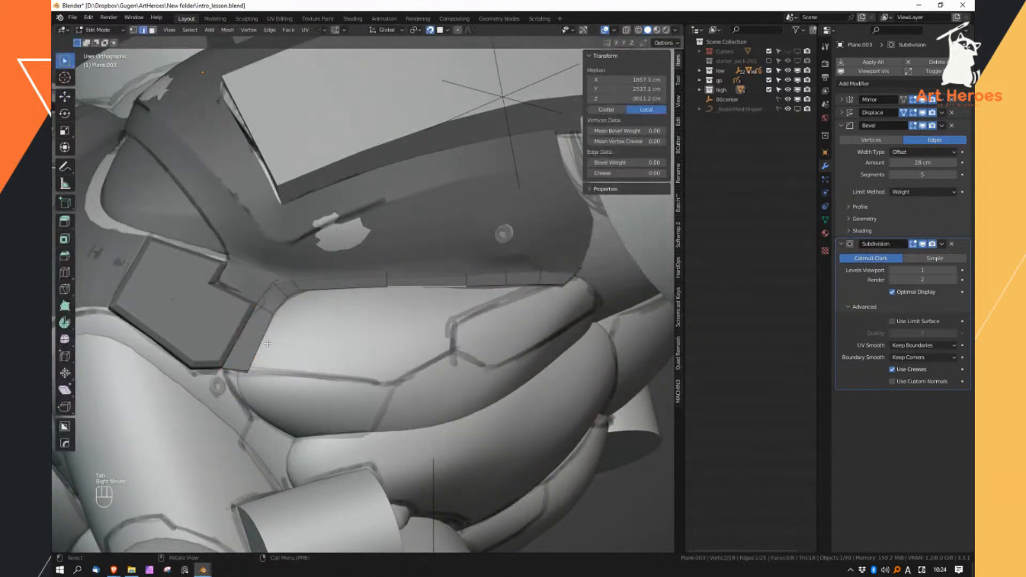
click(270, 343)
middle_drag(270, 342, 302, 327)
key(e)
click(423, 338)
key(r)
click(443, 317)
key(s)
click(431, 323)
key(g)
click(431, 330)
Add a loop cut through the middle of the extruded face, move it onto the torso, and adjust the face's upper outer corner
key(ctrl+r)
click(343, 339)
key(Escape)
key(g)
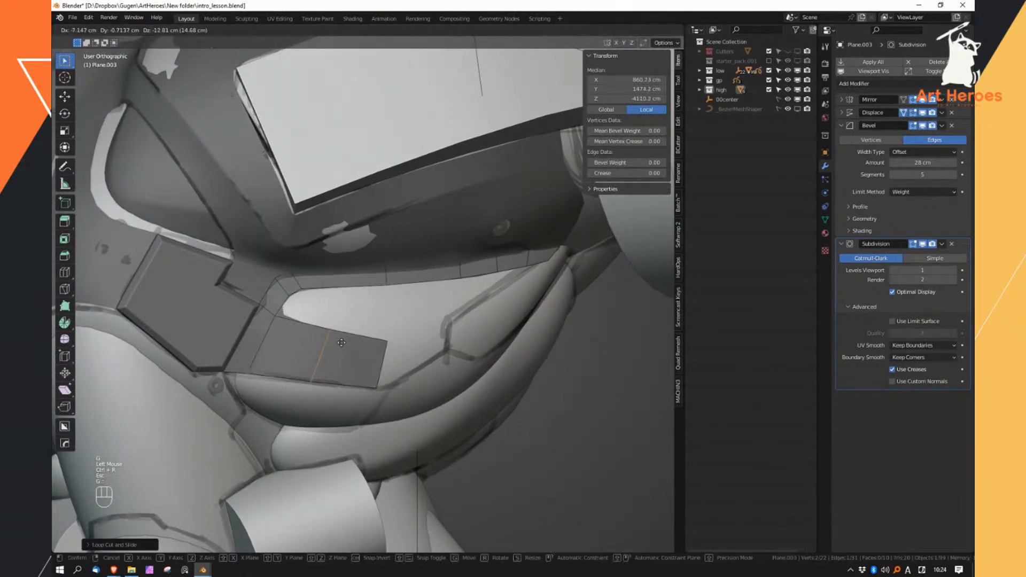
click(342, 343)
click(390, 342)
right_drag(390, 335, 380, 307)
click(387, 341)
key(g)
click(380, 341)
Extrude the end edge into a narrow face at the bend of the sketched line and align its upper and lower vertices
click(380, 358)
middle_drag(402, 346, 386, 341)
scroll(386, 342, up, 3)
key(e)
click(432, 369)
right_drag(422, 351, 394, 357)
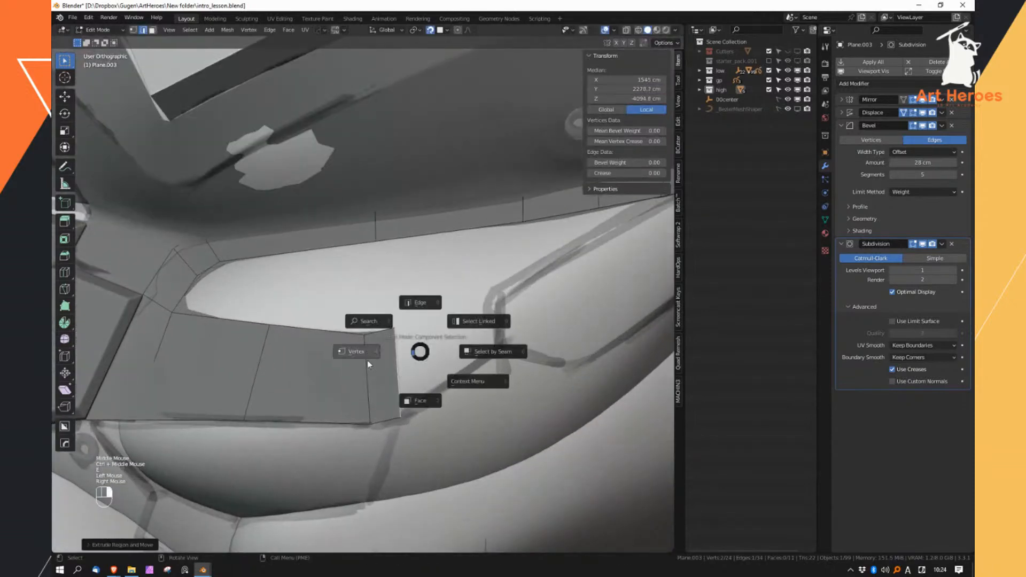
click(395, 338)
key(g)
click(391, 333)
click(405, 422)
click(412, 411)
Extrude the end edge up to the sketched notch and move its upper vertex onto the line
right_drag(403, 394, 399, 332)
click(406, 365)
key(e)
click(505, 305)
click(480, 274)
right_drag(503, 302, 485, 270)
key(g)
click(496, 297)
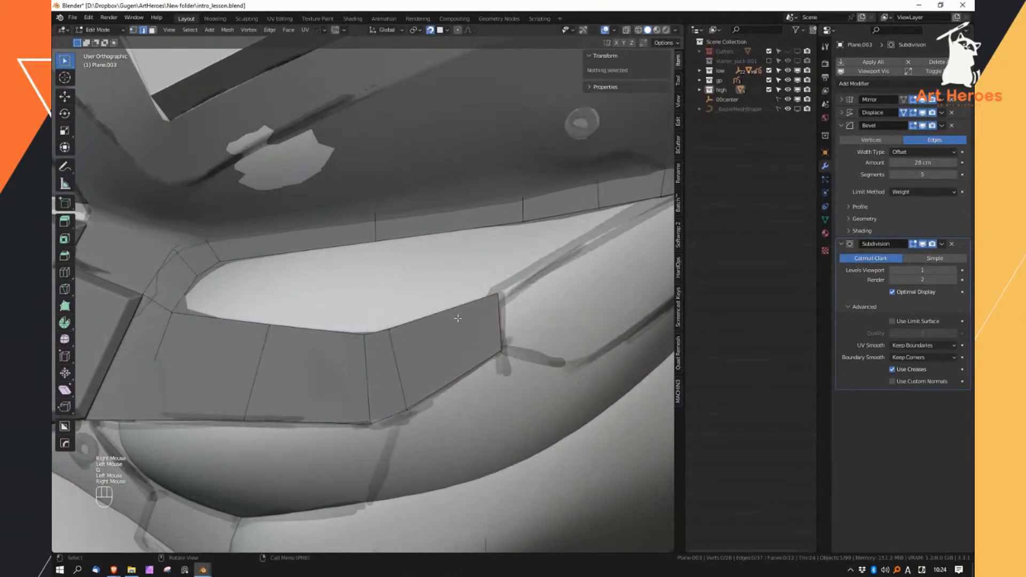
Bridge the last extruded face to the rim strip above with a new face and refine the vertex at the notch
click(455, 314)
shift+click(452, 228)
key(f)
right_drag(488, 306, 460, 303)
click(497, 290)
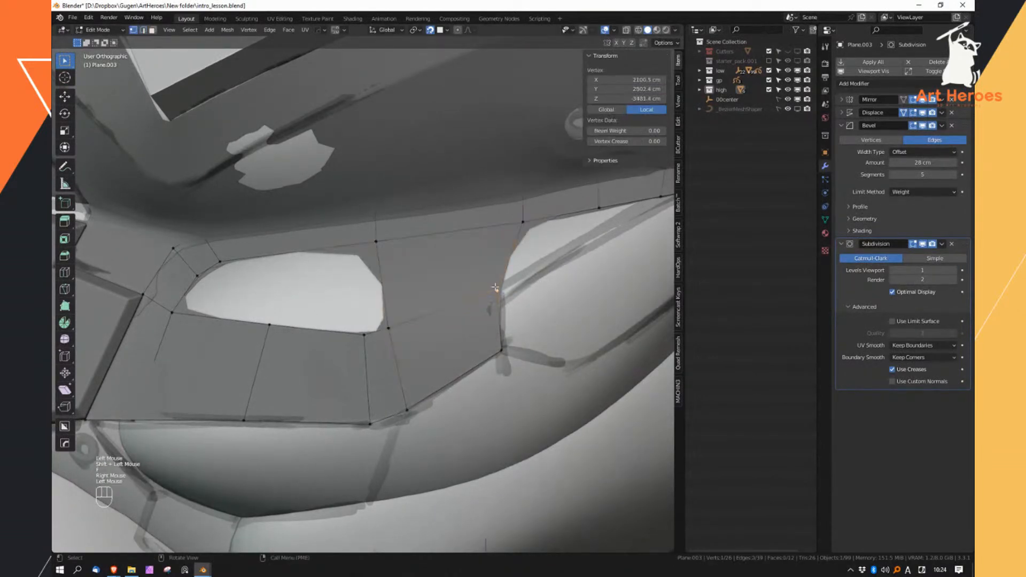
key(g)
click(501, 292)
key(g)
click(502, 295)
middle_drag(439, 308, 421, 311)
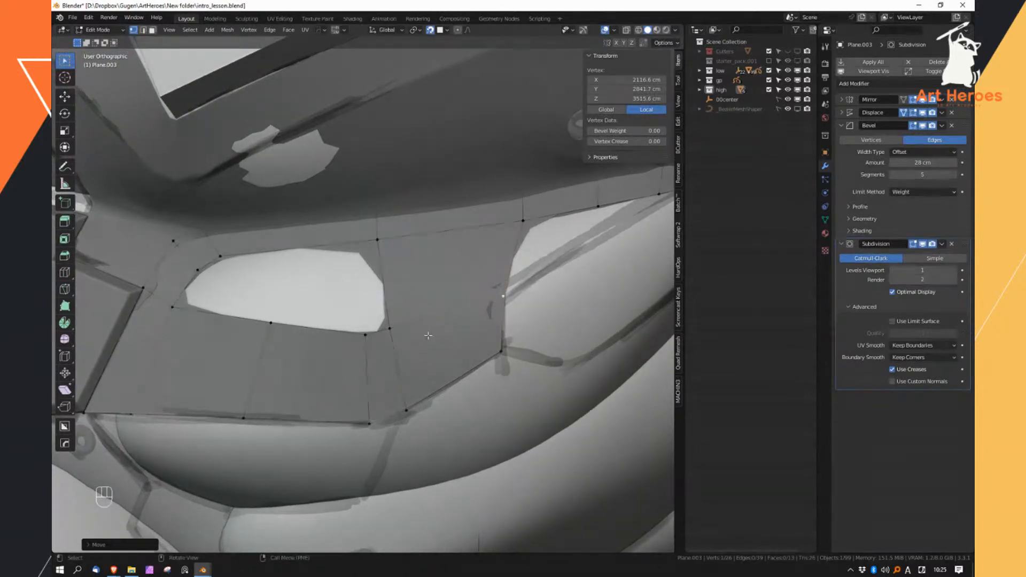
Add a loop cut to the rim strip above the opening, slide it towards the bridging face, and fill the adjacent face
key(ctrl+r)
drag(331, 253, 378, 250)
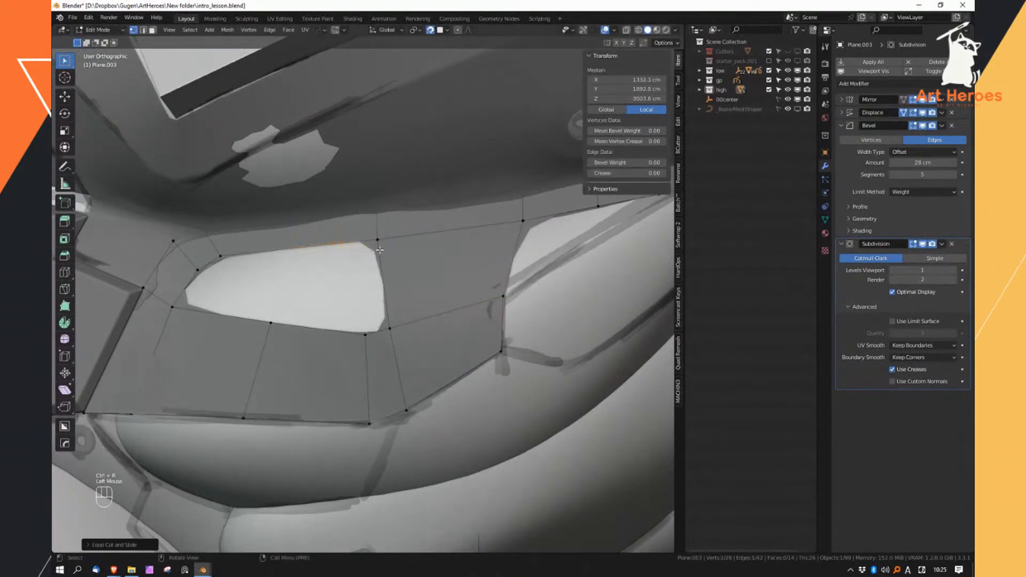
middle_drag(378, 251, 381, 257)
key(g)
shift+click(380, 252)
right_drag(380, 253, 383, 282)
click(384, 284)
key(f)
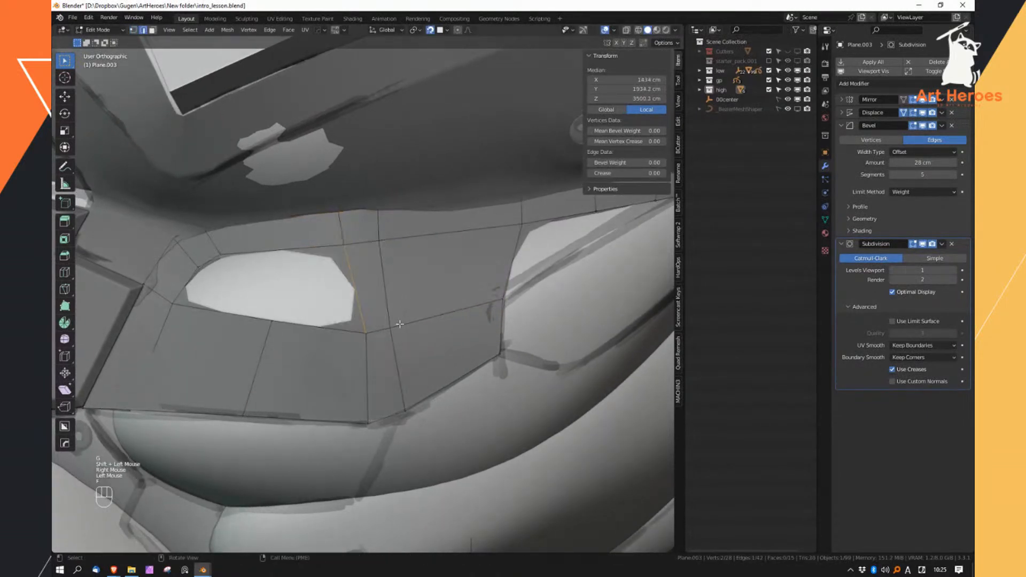
Slide the vertex at the opening's lower outer corner along its edge and fill the remaining opening with two faces
right_drag(399, 322, 370, 327)
click(361, 334)
key(g)
shift+click(349, 335)
shift+middle_drag(346, 337, 428, 340)
right_drag(405, 342, 409, 370)
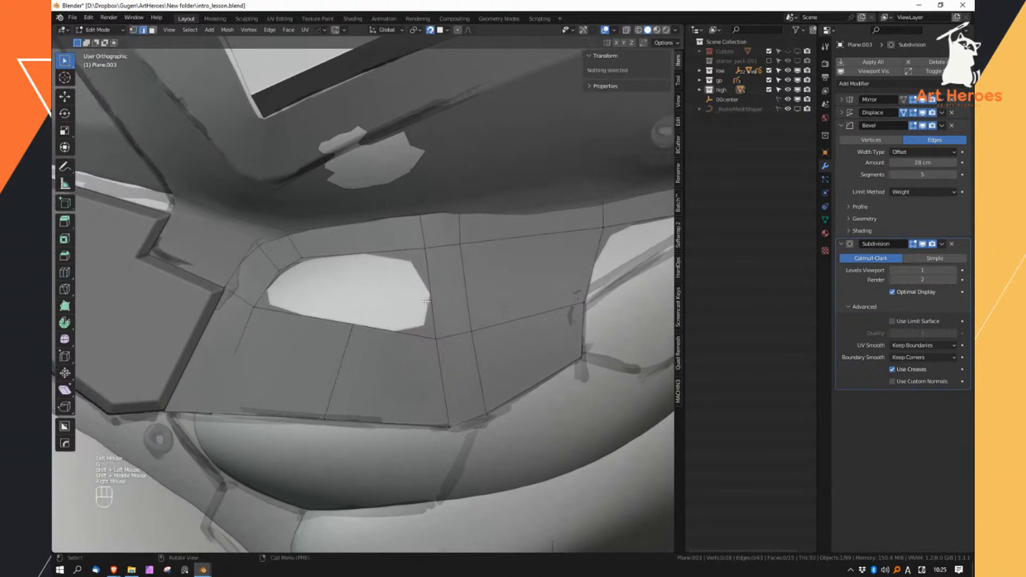
click(432, 306)
key(f)
key(f)
right_drag(415, 310, 386, 316)
Move the three interior vertices along the patch's middle row to even out the topology over the torso
ctrl+middle_drag(375, 346, 374, 358)
click(359, 327)
key(g)
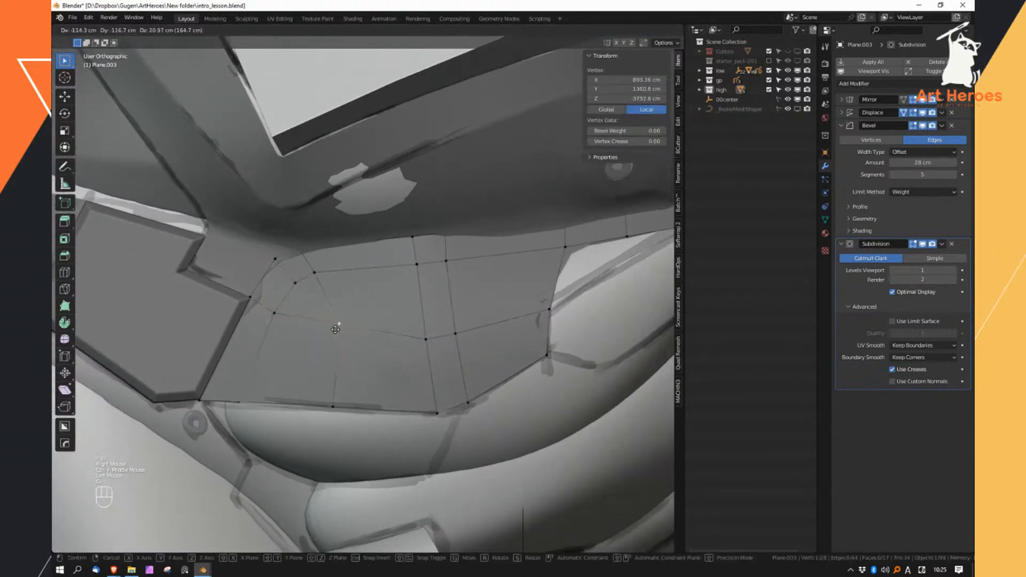
shift+click(347, 334)
key(g)
click(348, 334)
click(426, 340)
key(g)
click(426, 339)
click(456, 335)
key(g)
click(456, 337)
Fill the faces between the notch and the rim strip towards the outer end of the patch and place the new corner vertex
shift+middle_drag(456, 336, 379, 320)
ctrl+middle_drag(411, 252, 413, 246)
middle_drag(413, 248, 386, 299)
click(380, 302)
key(f)
click(425, 278)
click(514, 257)
click(460, 277)
key(f)
click(515, 252)
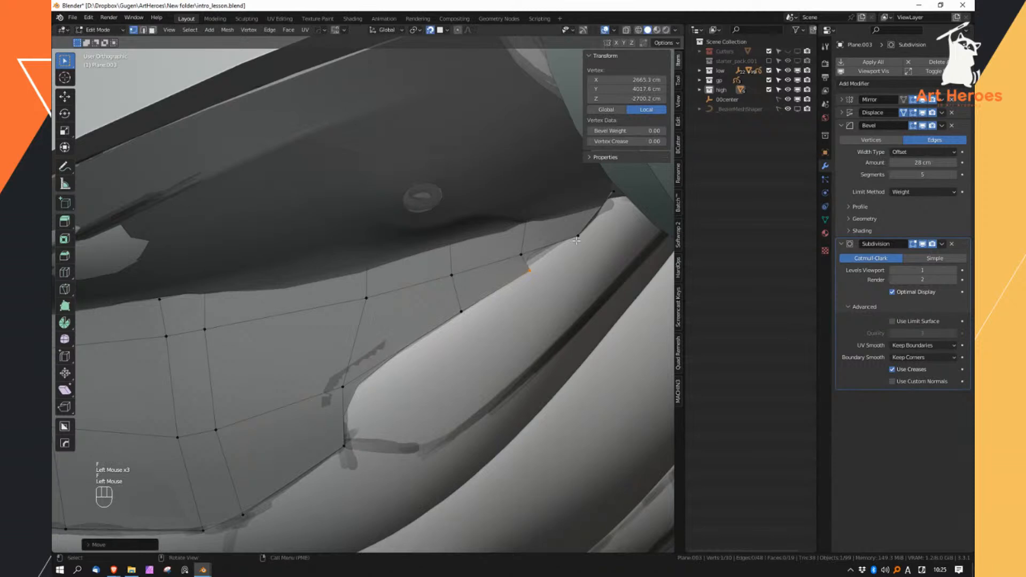
Fill the small triangle at the patch's outer tip and adjust its vertices along the sketched line
click(575, 238)
shift+click(522, 254)
key(g)
click(534, 272)
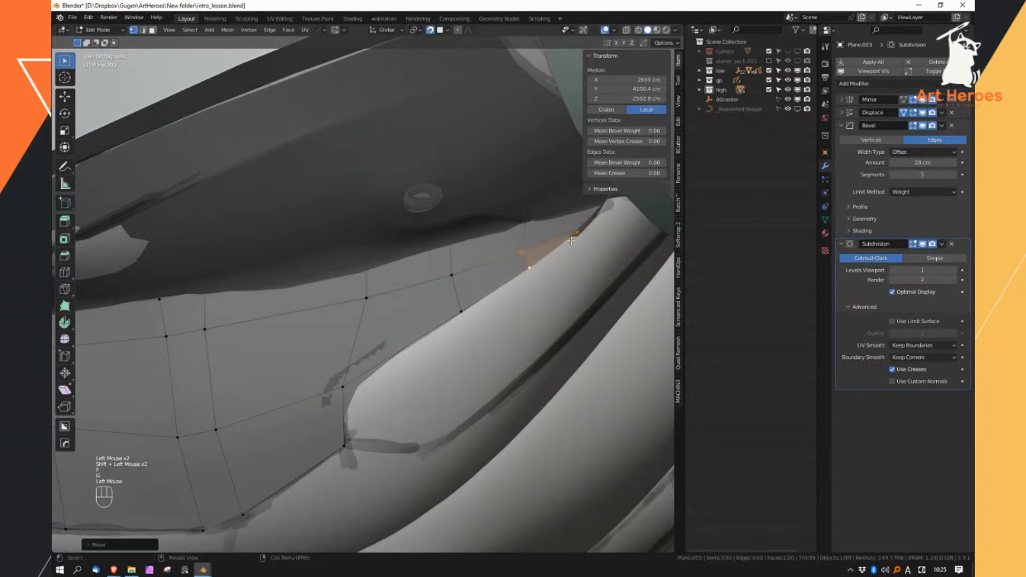
click(573, 239)
click(527, 255)
Move the upper-row vertex above the notch for even spacing and check the whole patch from several angles
ctrl+middle_drag(475, 329, 473, 369)
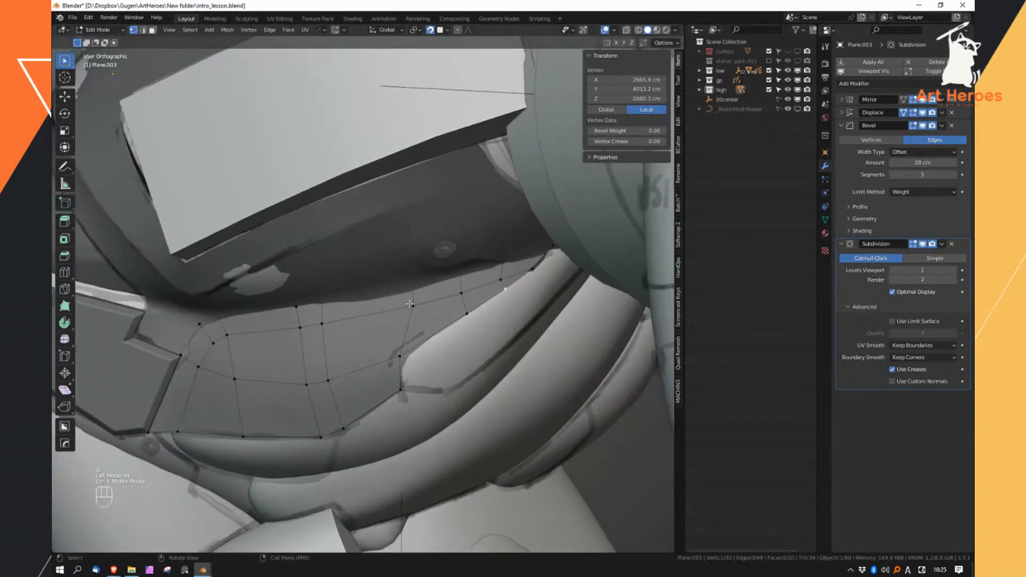
ctrl+middle_drag(413, 304, 414, 272)
click(414, 311)
key(g)
click(406, 312)
ctrl+middle_drag(406, 310, 408, 342)
middle_drag(412, 299, 517, 303)
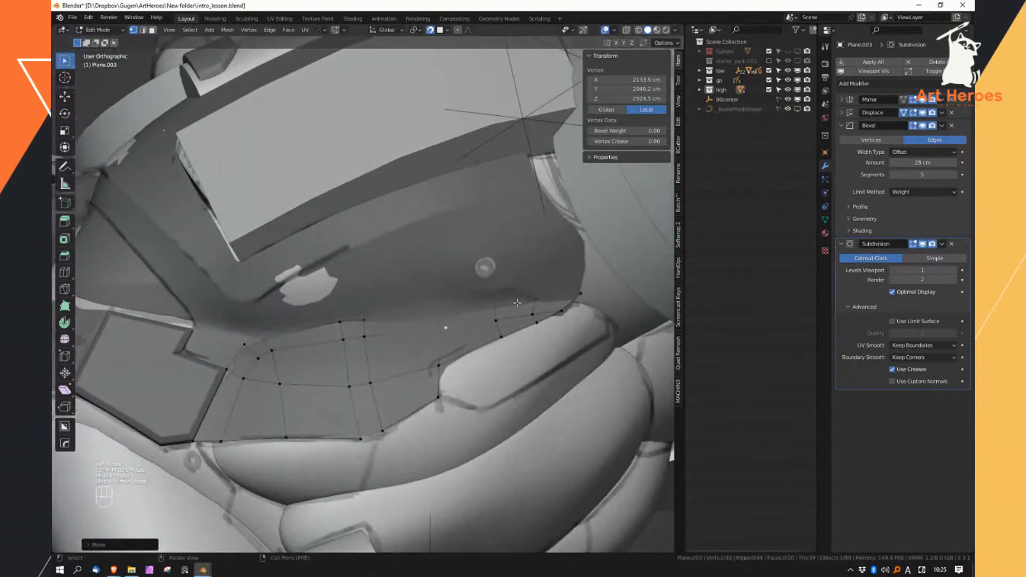
shift+middle_drag(504, 375, 439, 296)
ctrl+middle_drag(462, 217, 429, 323)
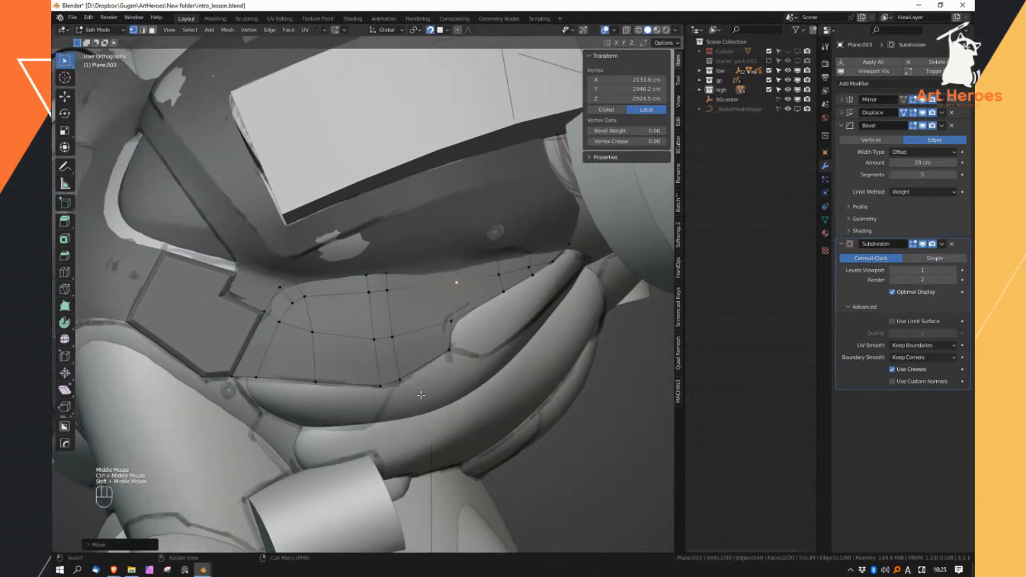
Extrude the patch's lower edges beside the harness tab downwards over the torso as a new strip
key(2)
ctrl+middle_drag(421, 395, 415, 353)
click(402, 323)
shift+click(331, 316)
middle_drag(335, 316, 382, 291)
middle_drag(383, 291, 428, 320)
key(e)
click(418, 383)
right_drag(414, 382, 342, 378)
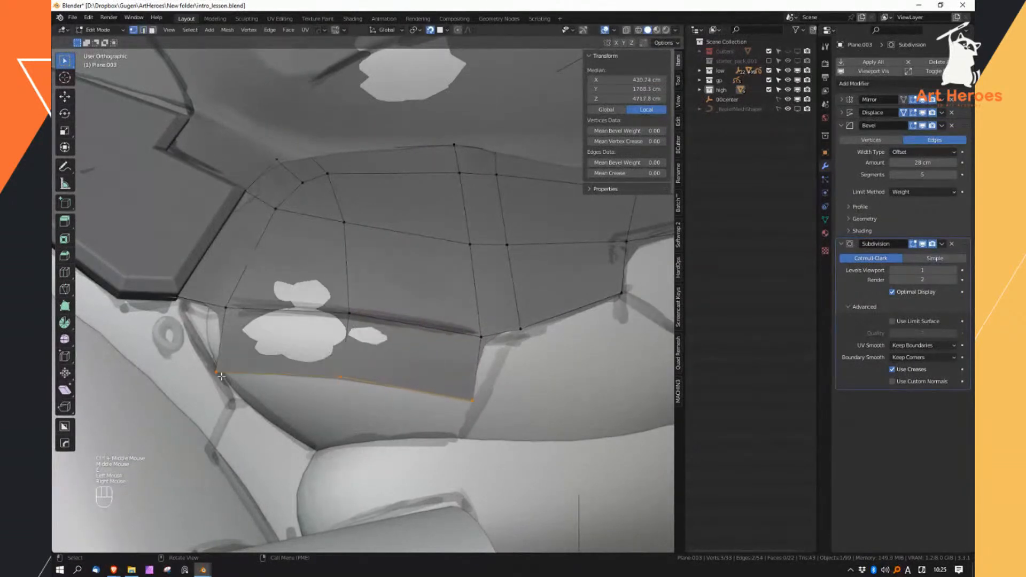
Move the new strip's inner corner vertex and its lower middle vertex outwards to even out the spacing
click(221, 377)
key(g)
click(259, 382)
click(340, 377)
key(g)
click(348, 383)
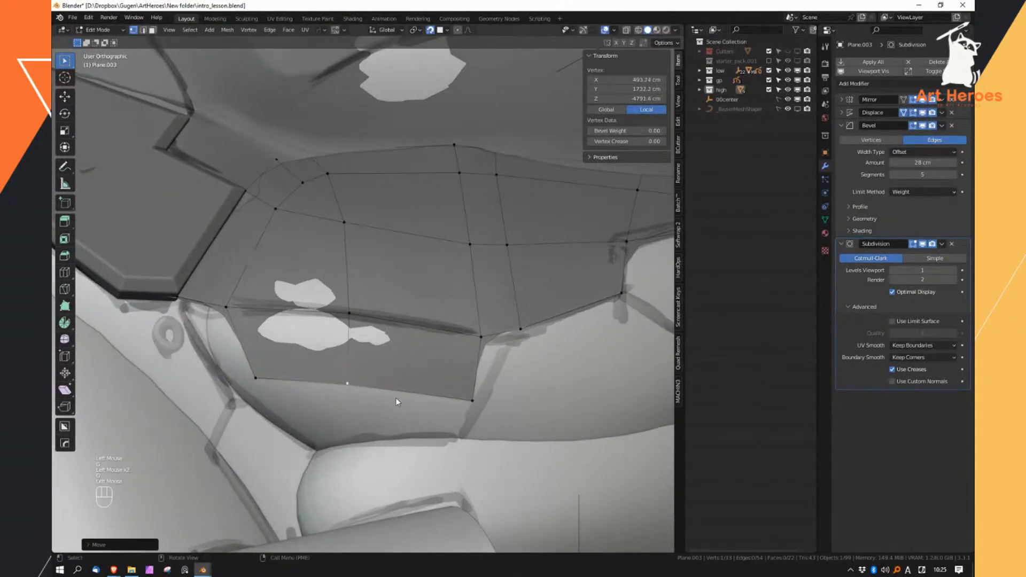
Extrude the outer lower edge of the strip down to the torso plate's boundary and adjust the inner corner vertex
right_drag(402, 429, 405, 398)
click(412, 386)
middle_drag(412, 383, 428, 380)
key(e)
click(416, 418)
right_drag(414, 418, 336, 409)
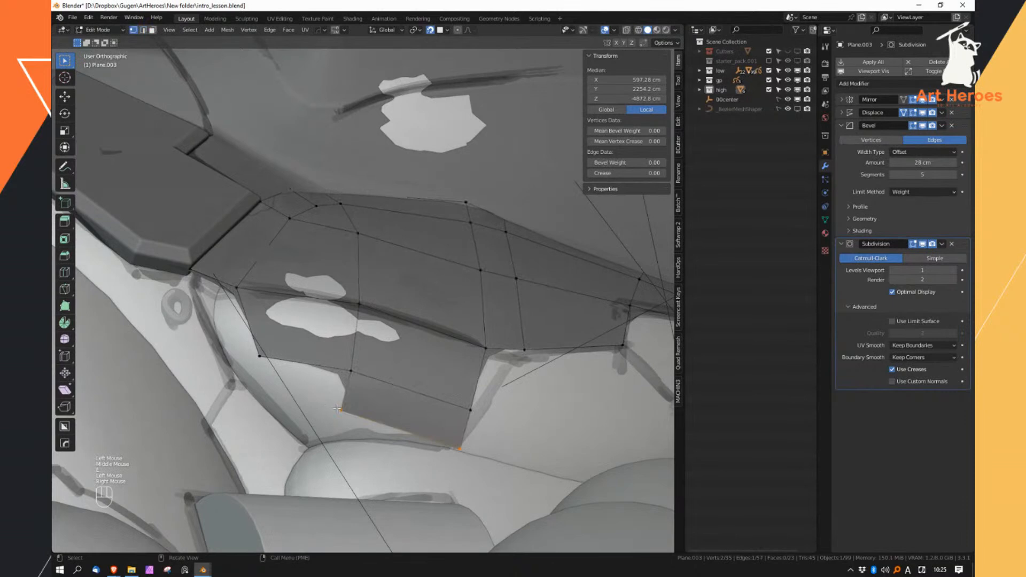
click(336, 408)
key(g)
click(348, 432)
Fill the remaining faces at the strip's inner end and fit their vertices to the sketched boundary
click(354, 378)
key(f)
click(400, 410)
click(259, 357)
key(g)
click(290, 340)
key(f)
key(f)
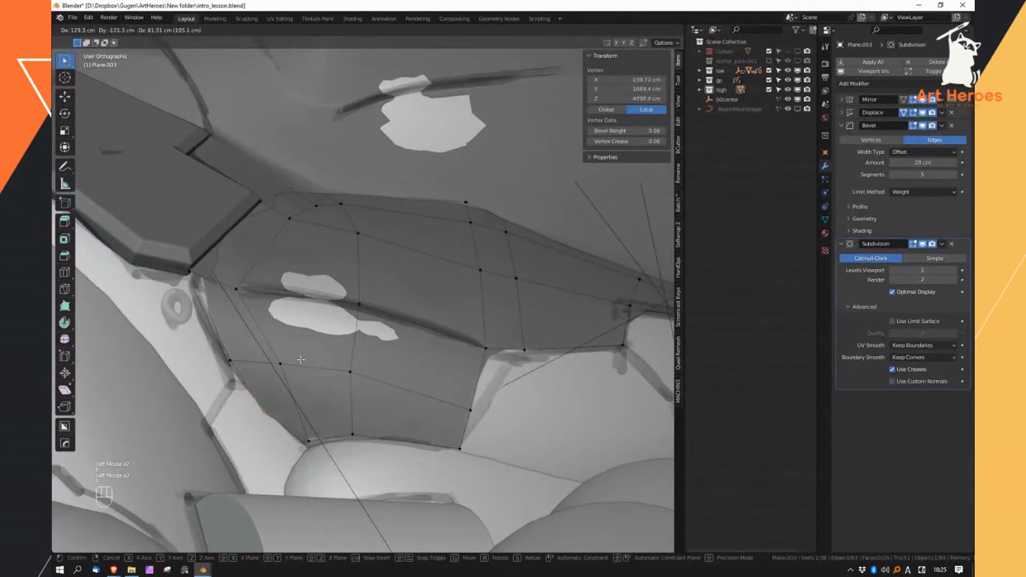
click(264, 402)
click(309, 441)
key(g)
click(306, 444)
Move the vertices along the lower extension's outer edge inwards, away from the sketched vertical line
ctrl+middle_drag(323, 428, 320, 268)
middle_drag(321, 268, 422, 280)
click(427, 282)
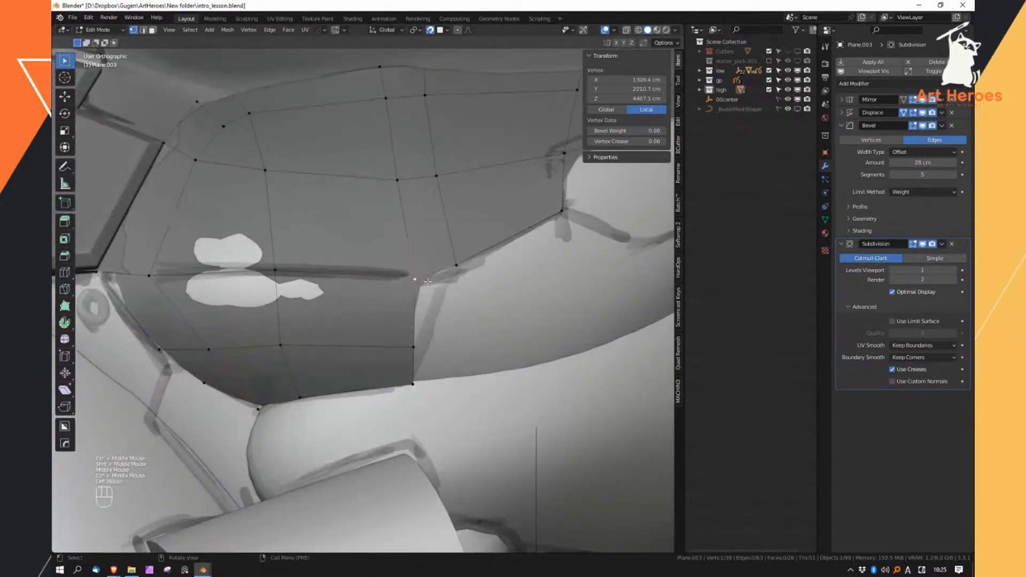
click(416, 378)
key(g)
click(398, 377)
click(410, 351)
key(g)
click(400, 348)
click(398, 373)
key(g)
click(404, 353)
key(g)
click(393, 354)
click(388, 380)
key(g)
click(381, 379)
Add a narrow column of faces along the lower extension's outer edge and adjust the patch vertex above it
right_drag(383, 372, 410, 305)
click(395, 358)
key(e)
shift+click(428, 357)
click(408, 314)
key(f)
click(456, 266)
key(g)
click(454, 268)
mouse_move(455, 269)
shift+middle_down()
mouse_move(427, 274)
mouse_move(441, 283)
shift+middle_up()
ctrl+middle_drag(440, 283, 457, 312)
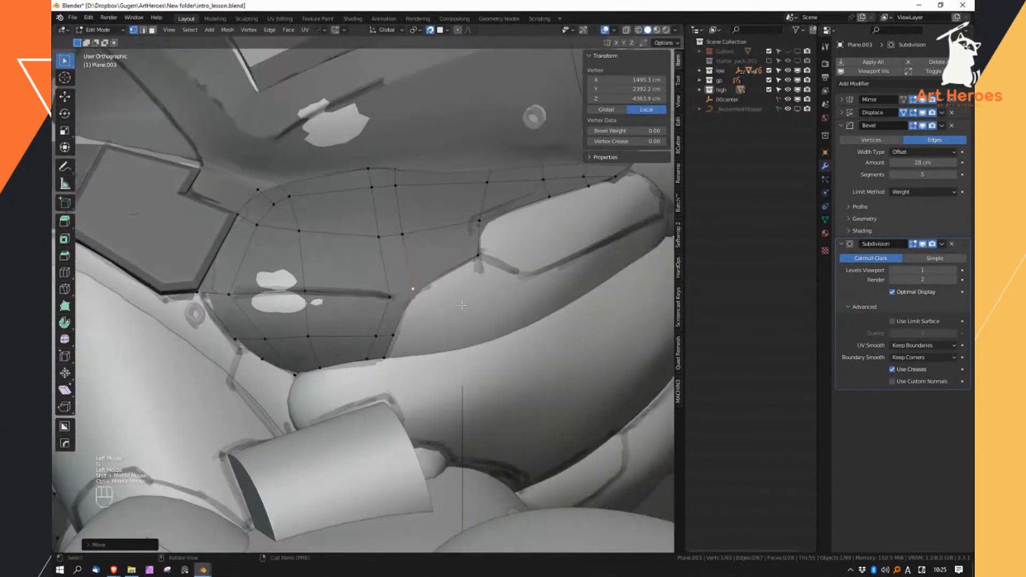
mouse_move(427, 276)
middle_down()
mouse_move(407, 260)
mouse_move(423, 281)
mouse_move(403, 286)
mouse_move(416, 271)
middle_up()
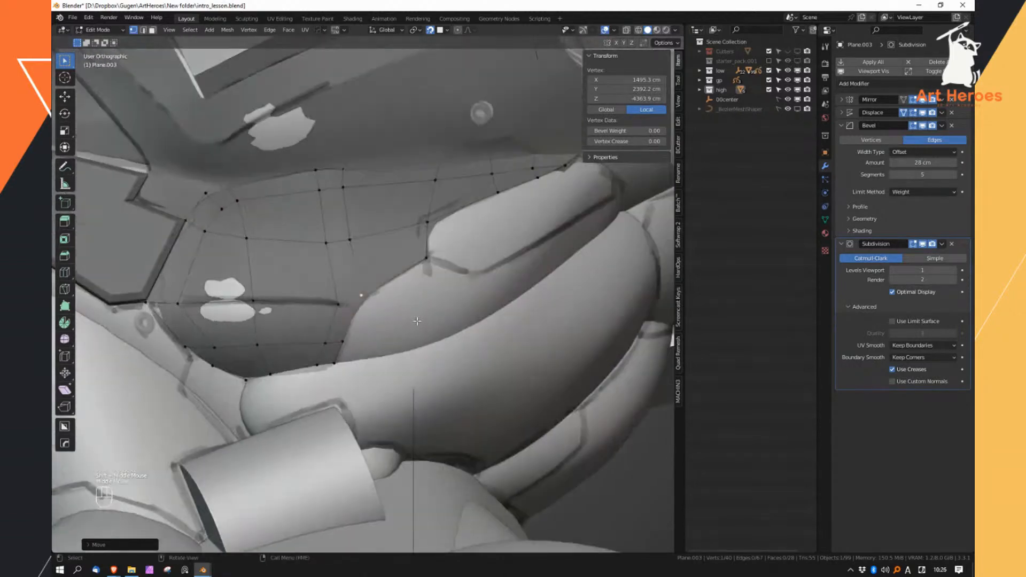
Fill a row of faces from the notch's inner corner to its outer end, following the sketched lower line
right_drag(416, 271, 415, 278)
click(410, 279)
shift+middle_drag(421, 279, 405, 243)
shift+middle_drag(405, 243, 367, 339)
right_drag(367, 339, 358, 337)
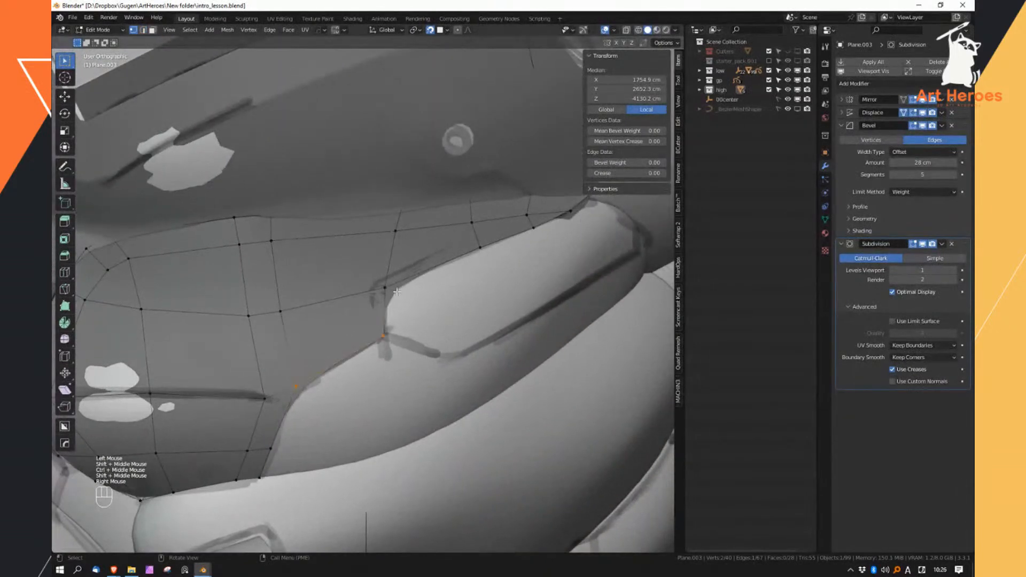
click(386, 289)
key(f)
click(454, 354)
shift+middle_drag(454, 353, 460, 294)
key(f)
click(519, 316)
click(492, 251)
key(f)
click(561, 289)
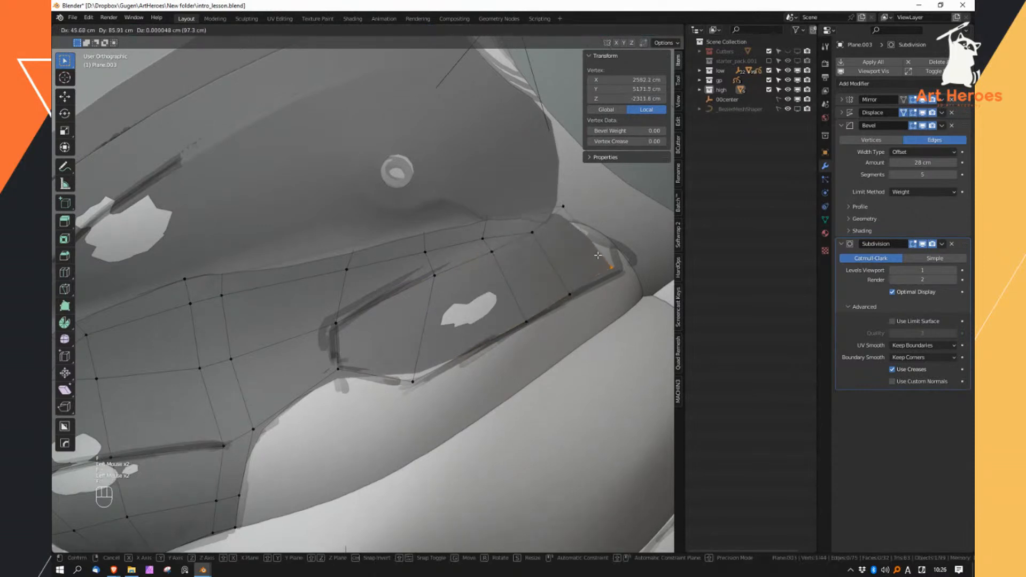
Add faces at the outer end of the filled notch and adjust their vertices to round the tip
shift+middle_drag(562, 289, 523, 299)
ctrl+middle_drag(524, 299, 508, 287)
drag(489, 256, 492, 268)
right_drag(492, 269, 546, 324)
click(527, 311)
key(e)
click(547, 299)
click(579, 333)
key(g)
click(569, 324)
click(510, 258)
key(g)
click(545, 298)
key(g)
click(562, 320)
ctrl+middle_drag(545, 342, 524, 220)
middle_drag(524, 219, 502, 214)
Extrude the three lower edges of the filled notch down to the torso plate's boundary
right_drag(481, 230, 477, 268)
click(473, 274)
ctrl+click(529, 243)
ctrl+middle_drag(529, 243, 531, 222)
middle_drag(532, 222, 494, 270)
key(e)
key(Escape)
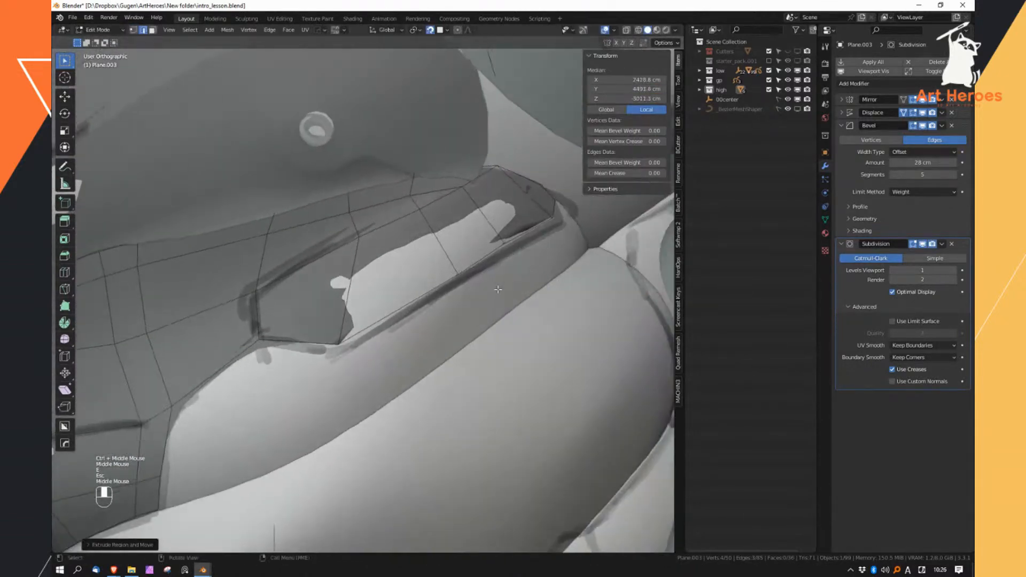
key(g)
click(511, 303)
right_drag(511, 304, 478, 322)
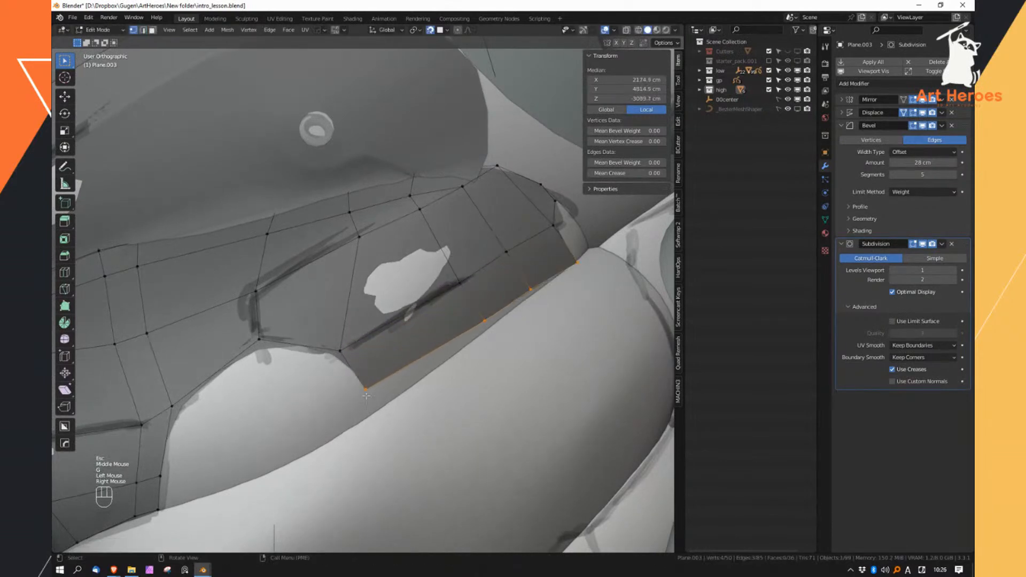
Move the inner corner and the middle vertices of the extruded strip onto the plate's boundary
click(366, 399)
key(g)
click(395, 410)
click(483, 324)
key(g)
click(487, 330)
click(528, 292)
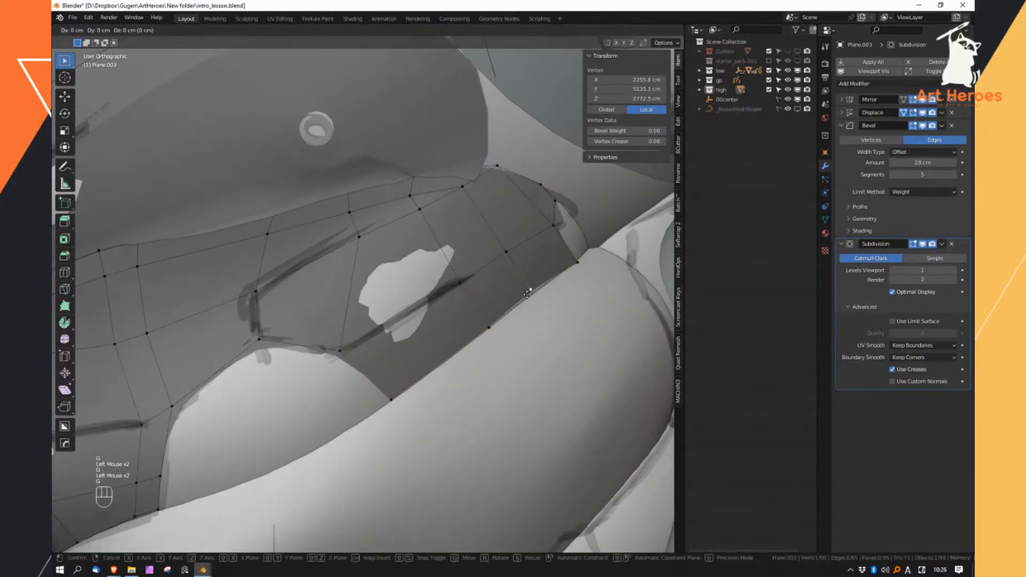
key(g)
click(531, 291)
Fill the small gap at the rounded outer tip and refit the strip's inner corner vertex to the boundary
click(574, 259)
key(g)
click(555, 226)
key(f)
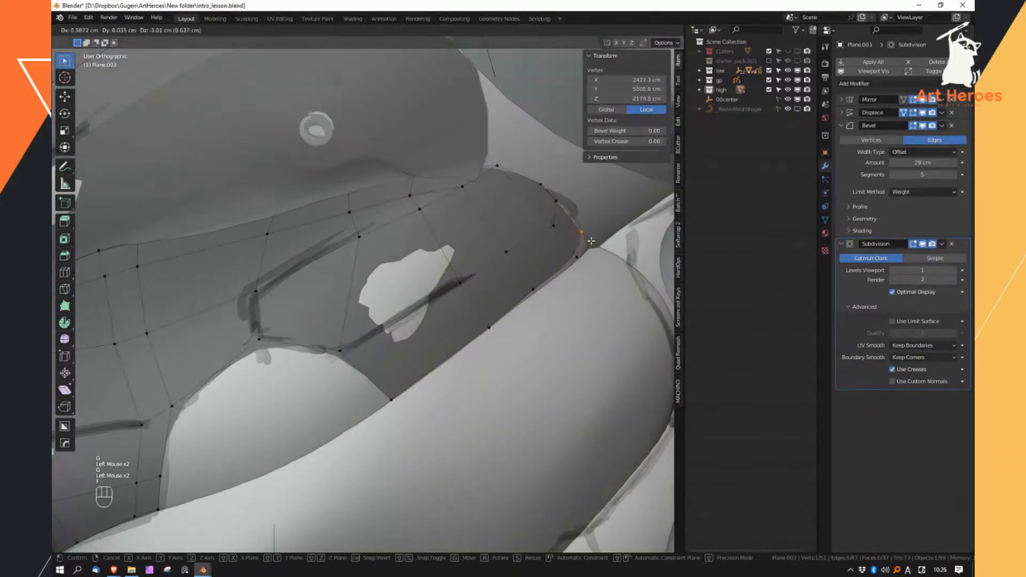
click(590, 241)
click(345, 350)
click(388, 396)
key(g)
click(376, 405)
click(346, 357)
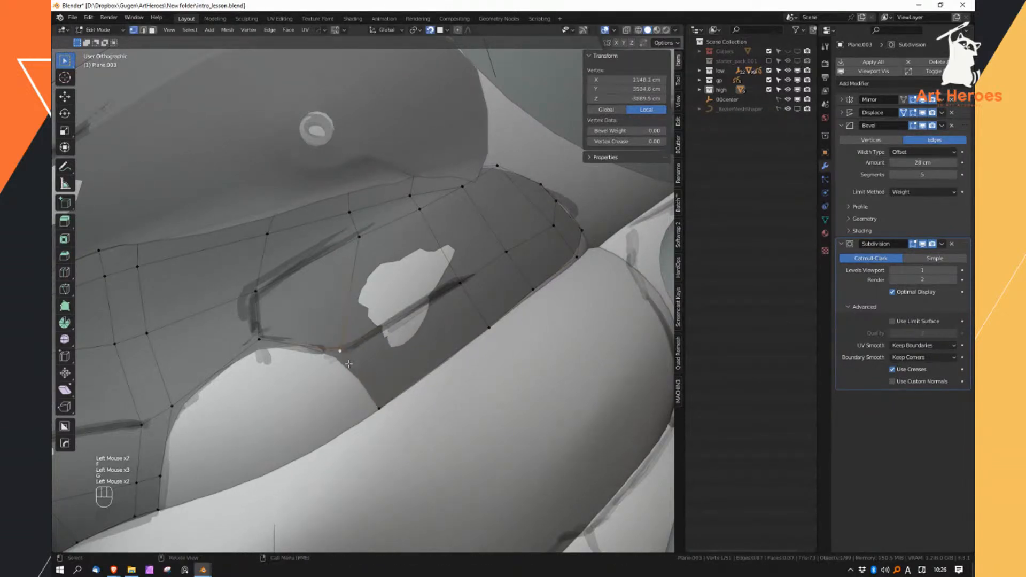
Bridge the gap between the two lower strips with a face, cut it across the middle and move the cut towards the boundary
right_drag(348, 358, 359, 377)
shift+middle_drag(365, 378, 451, 345)
click(450, 346)
shift+click(240, 466)
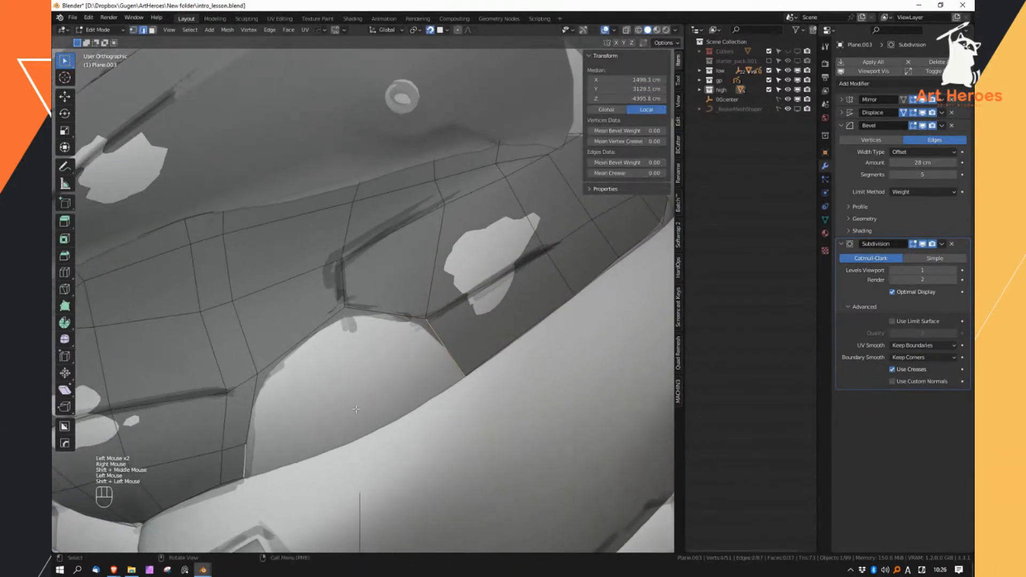
key(f)
key(ctrl+r)
click(365, 396)
key(Escape)
key(g)
click(369, 409)
click(256, 409)
middle_drag(316, 394, 322, 397)
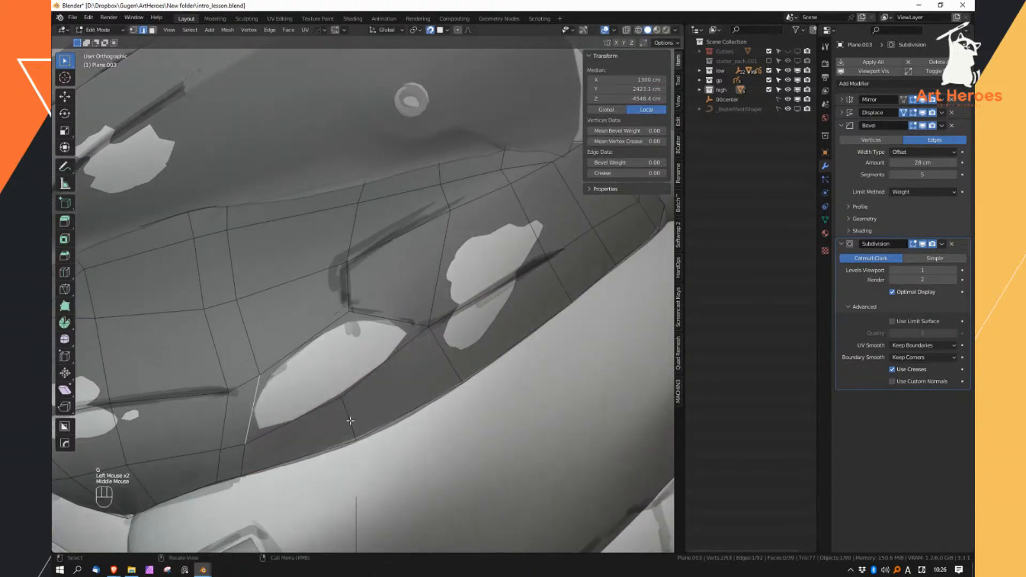
Shift the bridge's middle edge inwards and adjust the bottom vertex where the bridge meets the inner strip
click(350, 421)
key(g)
click(332, 429)
right_drag(279, 449, 247, 459)
click(243, 474)
key(g)
click(247, 470)
Move the bottom-edge vertices and the interior vertex beside the bridge's inner end to even out the narrow column
shift+middle_drag(261, 451, 366, 370)
ctrl+middle_drag(365, 371, 369, 342)
click(292, 422)
key(g)
click(272, 428)
click(335, 406)
key(g)
click(330, 411)
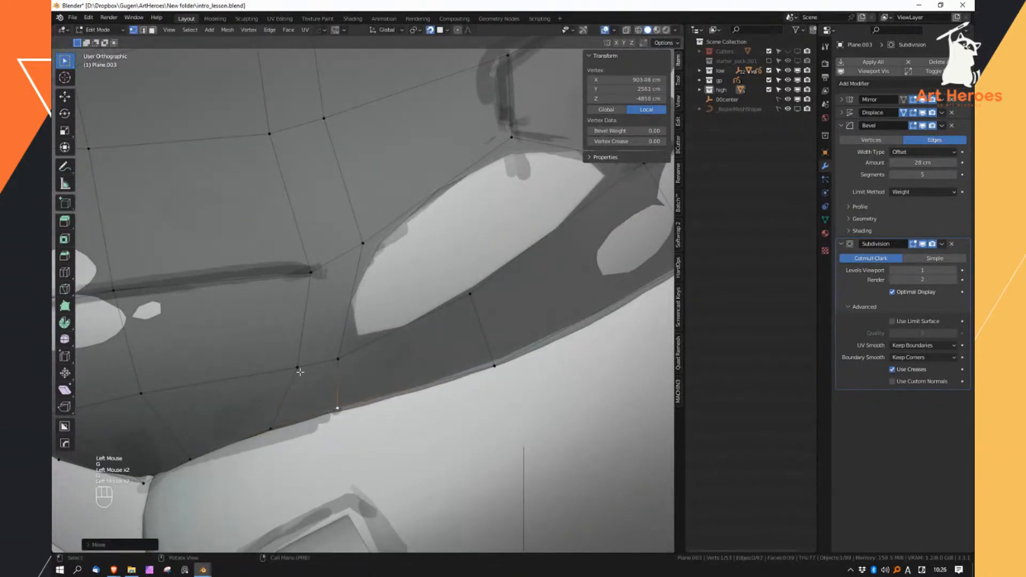
click(300, 372)
key(g)
click(284, 375)
click(338, 409)
key(g)
click(341, 410)
ctrl+middle_drag(349, 405, 351, 276)
right_drag(351, 276, 413, 265)
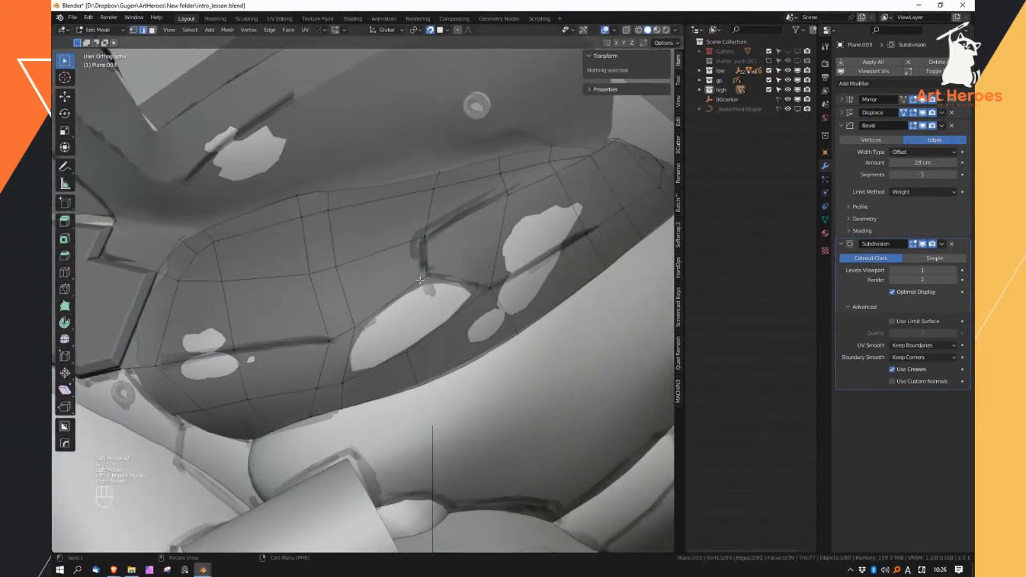
Fill the remaining hole between the lower strips of the side panel with faces
click(349, 352)
shift+click(388, 365)
key(f)
click(398, 342)
key(f)
mouse_move(410, 337)
right_down()
mouse_move(359, 335)
mouse_move(396, 325)
right_up()
click(355, 327)
shift+middle_drag(148, 370, 267, 369)
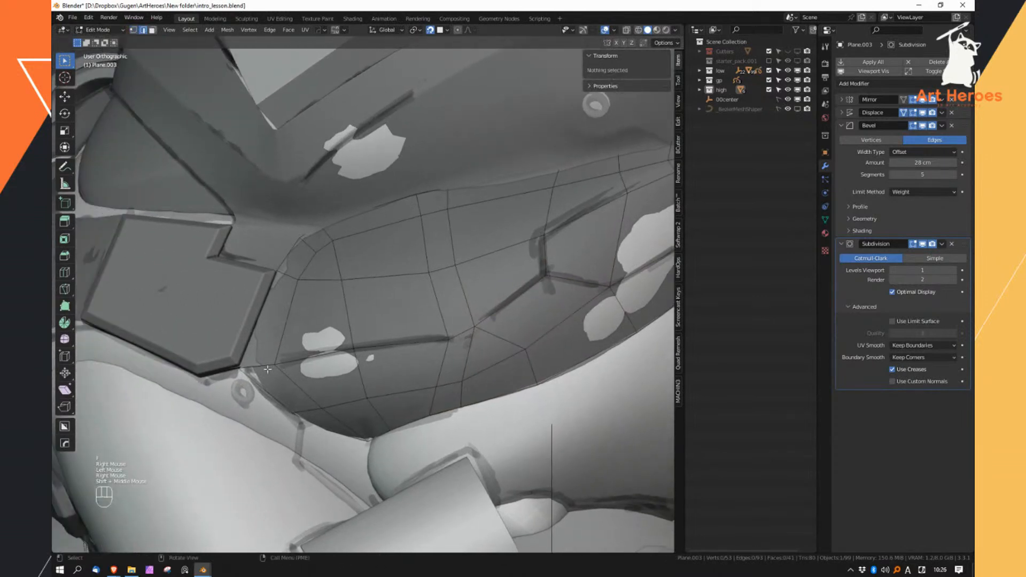
Set the bevel weight to 1.00 on the edge paths that follow the sketched crease lines across the side panel
click(267, 369)
ctrl+click(500, 310)
shift+click(546, 265)
shift+middle_drag(546, 265, 311, 376)
ctrl+click(444, 285)
ctrl+click(490, 258)
shift+click(350, 386)
ctrl+click(539, 301)
ctrl+click(553, 289)
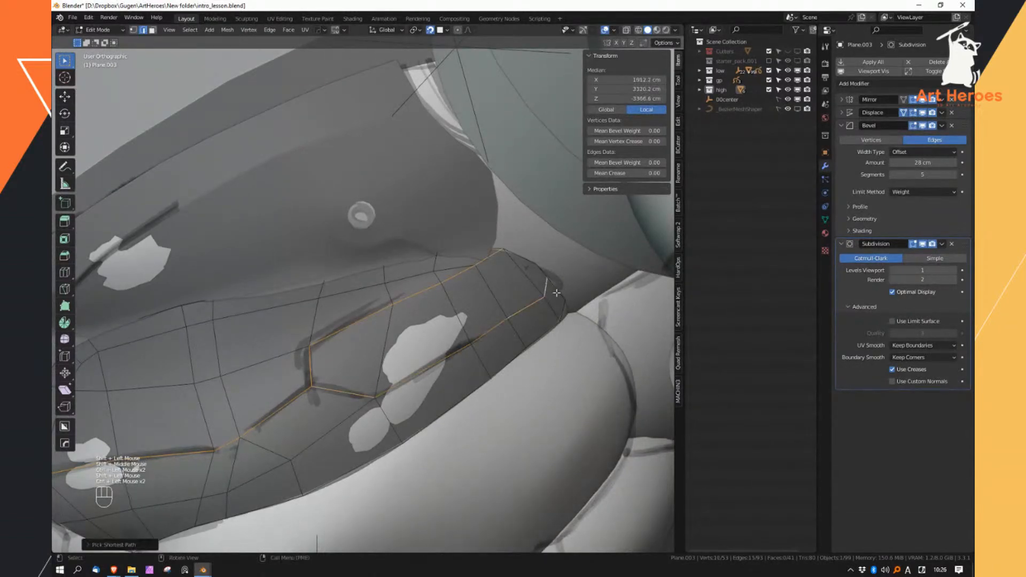
key(z)
middle_drag(449, 345, 513, 321)
key(z)
key(ctrl+shift+e)
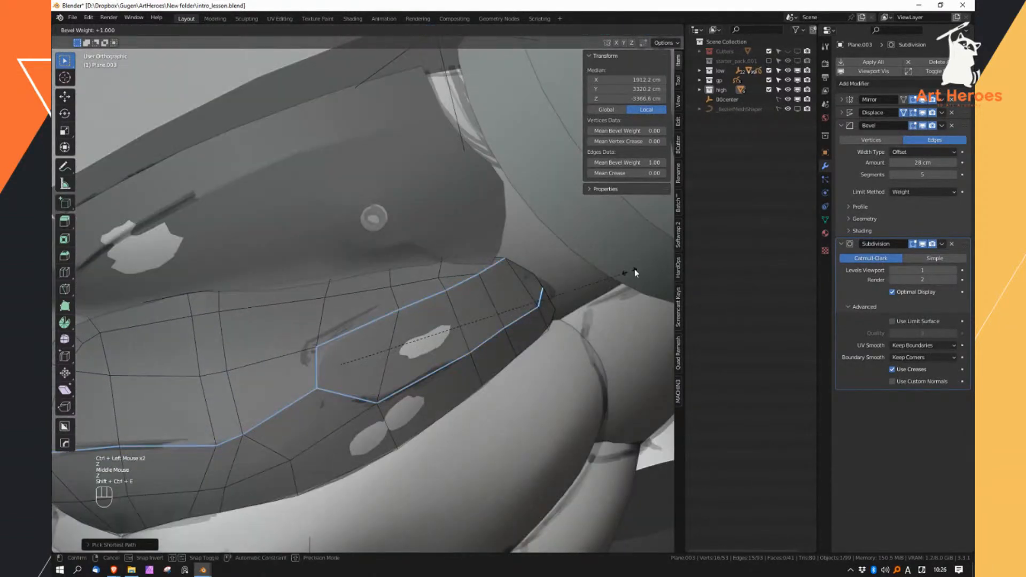
click(623, 275)
Leave mesh editing and hide the low and gp collections
key(Tab)
ctrl+middle_drag(341, 345, 406, 365)
alt+right_click(376, 375)
click(441, 443)
alt+right_click(383, 376)
alt+right_click(406, 365)
alt+right_click(408, 365)
click(788, 71)
drag(788, 73, 788, 80)
key(a)
key(a)
Add a Solidify modifier to the side panel, place it before the Bevel, and set thickness to 89 cm and offset to 1
mouse_move(428, 348)
middle_down()
mouse_move(400, 354)
mouse_move(450, 366)
mouse_move(469, 403)
middle_up()
click(450, 367)
click(842, 125)
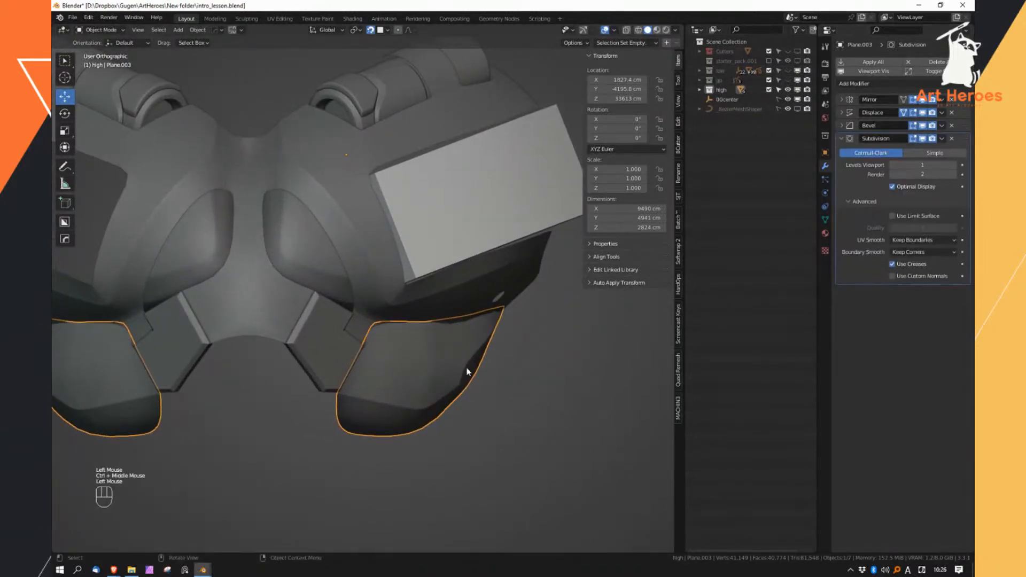
mouse_move(463, 364)
middle_down()
mouse_move(457, 325)
mouse_move(450, 362)
middle_up()
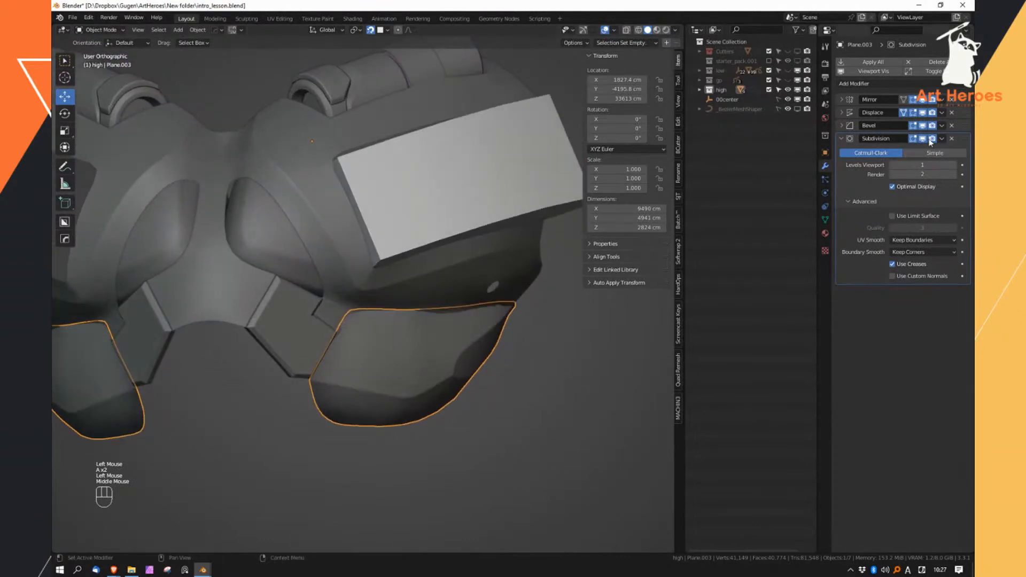
click(843, 138)
click(858, 84)
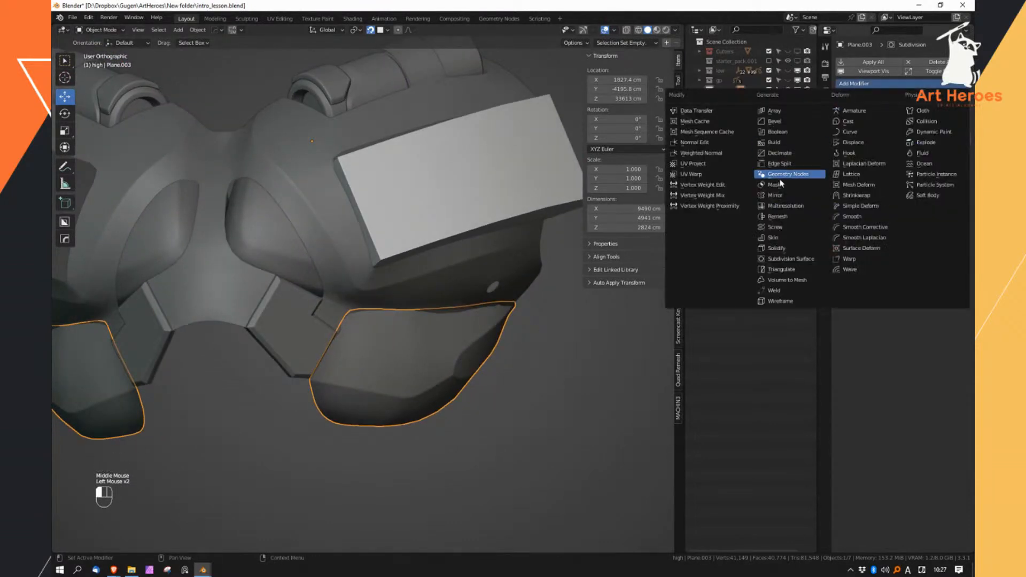
click(783, 249)
drag(964, 152, 960, 122)
drag(912, 149, 971, 169)
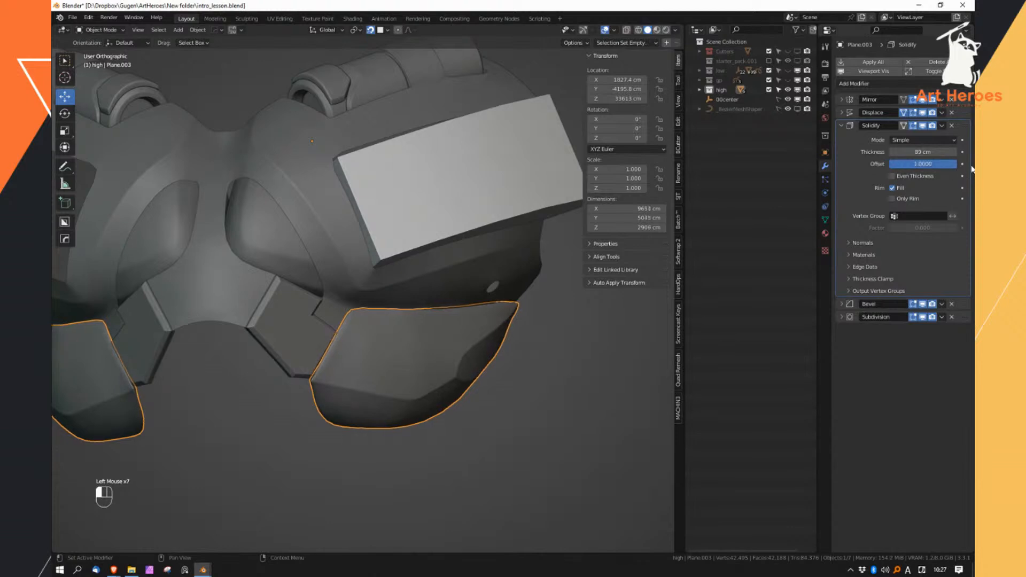
Raise the side panel's viewport subdivision level to 3
middle_drag(502, 342, 463, 335)
click(437, 358)
click(461, 350)
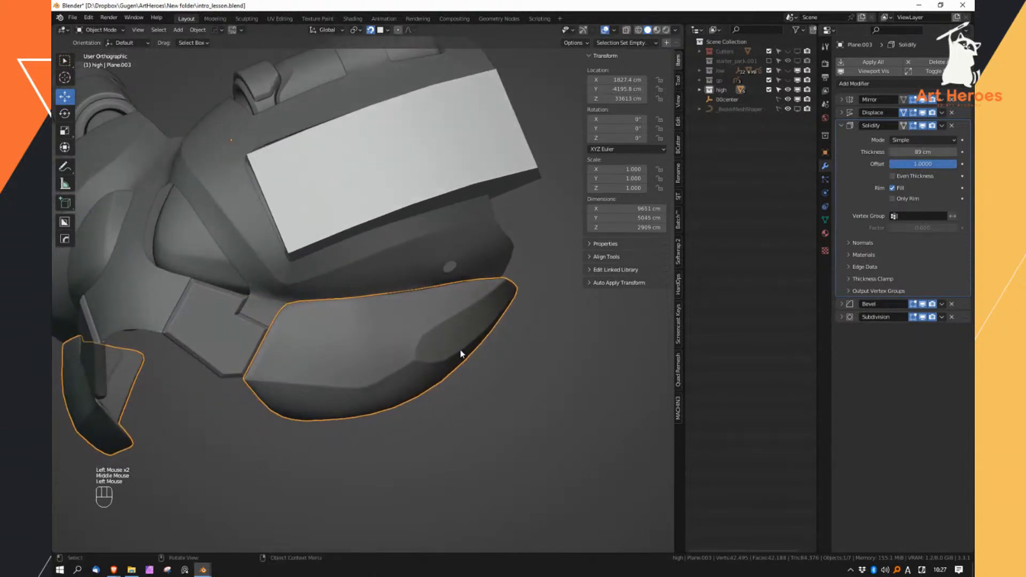
click(841, 125)
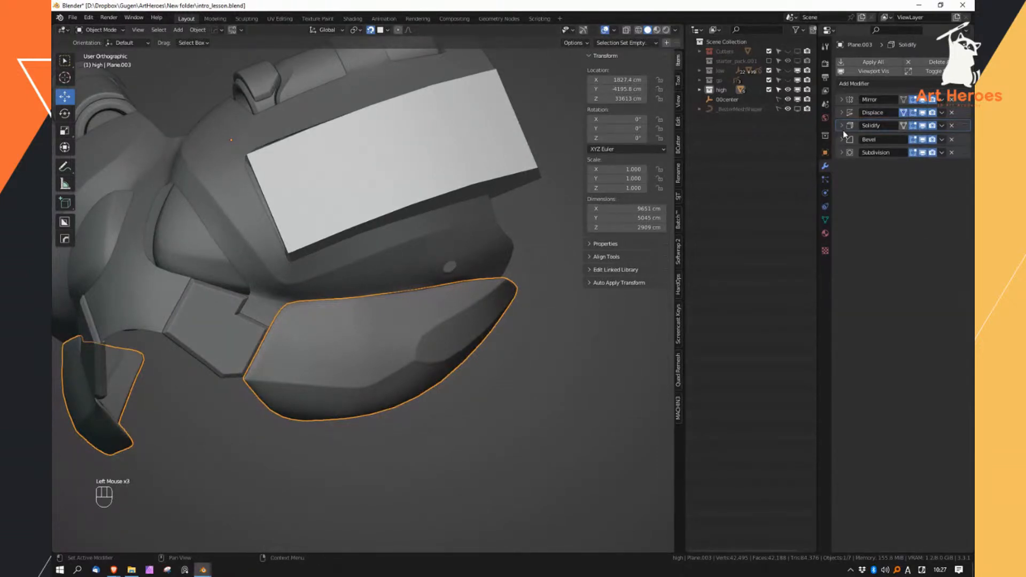
click(464, 341)
key(2)
key(3)
Examine the thickened side panel's creases and shading against the surrounding chest plates
middle_drag(464, 339, 449, 390)
key(a)
key(a)
click(459, 372)
click(472, 412)
click(448, 438)
key(a)
key(a)
click(473, 383)
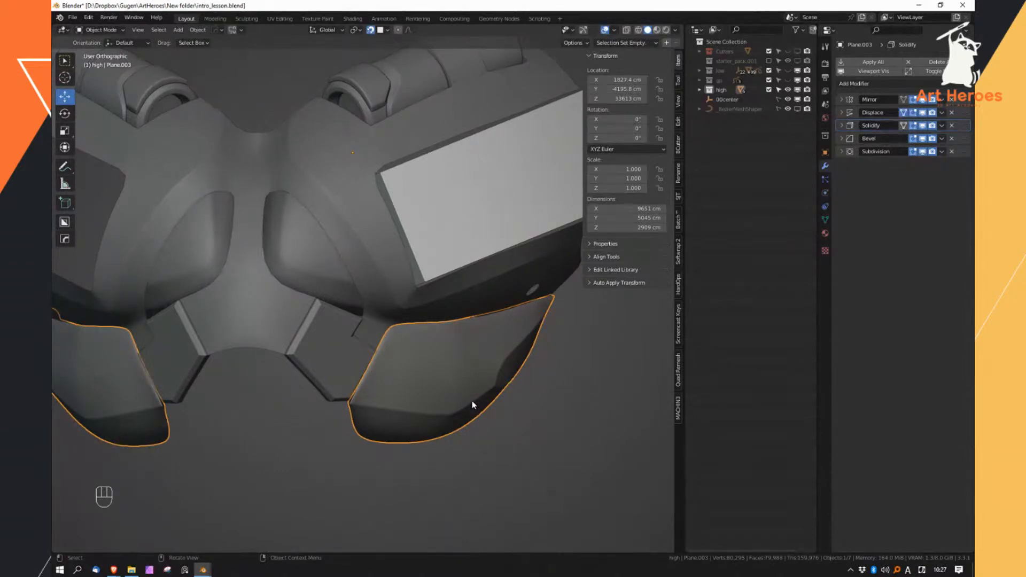
click(543, 482)
middle_drag(543, 482, 491, 396)
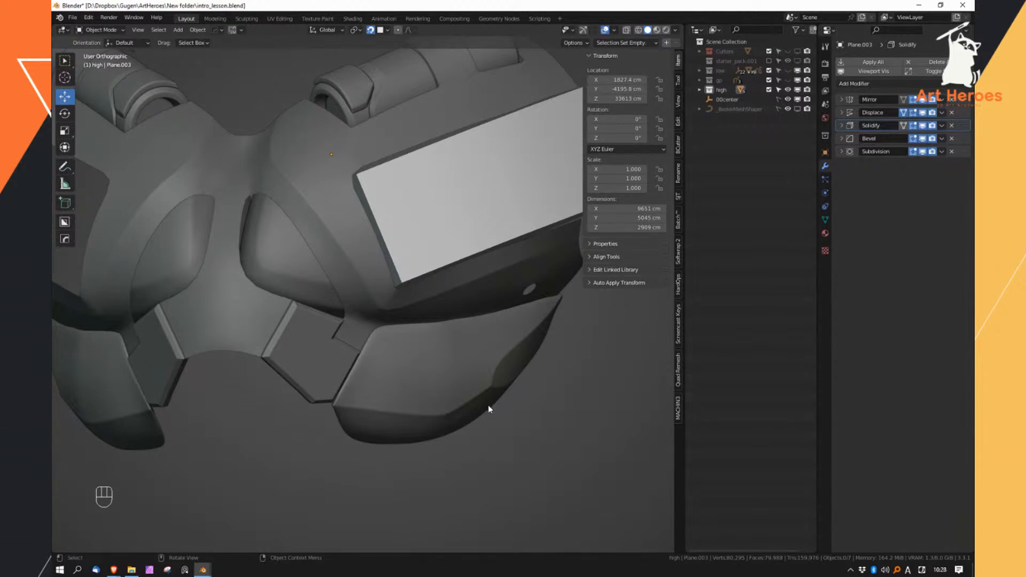
mouse_move(466, 354)
middle_down()
mouse_move(483, 356)
mouse_move(482, 328)
mouse_move(454, 342)
mouse_move(465, 371)
middle_up()
Set the main chest plate's viewport subdivision level to 2
click(254, 367)
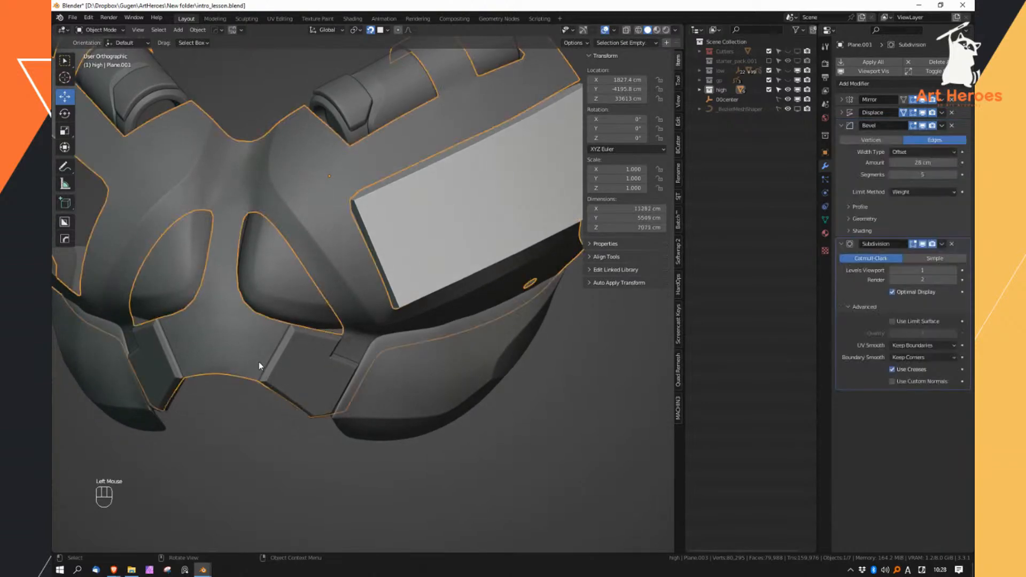
key(2)
middle_drag(273, 369, 363, 377)
key(a)
key(a)
middle_drag(363, 377, 324, 378)
click(335, 369)
key(Tab)
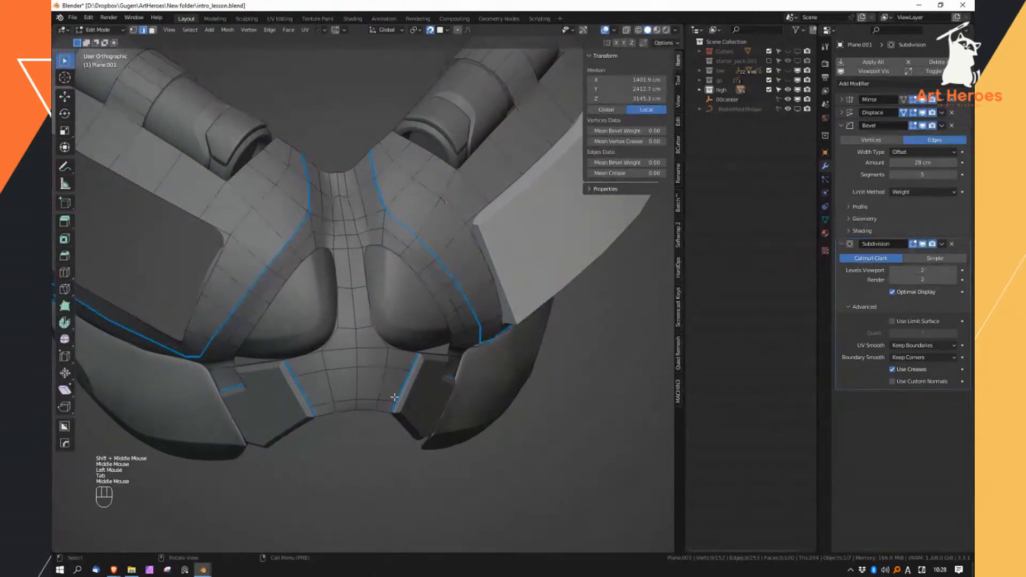
key(Tab)
key(a)
key(a)
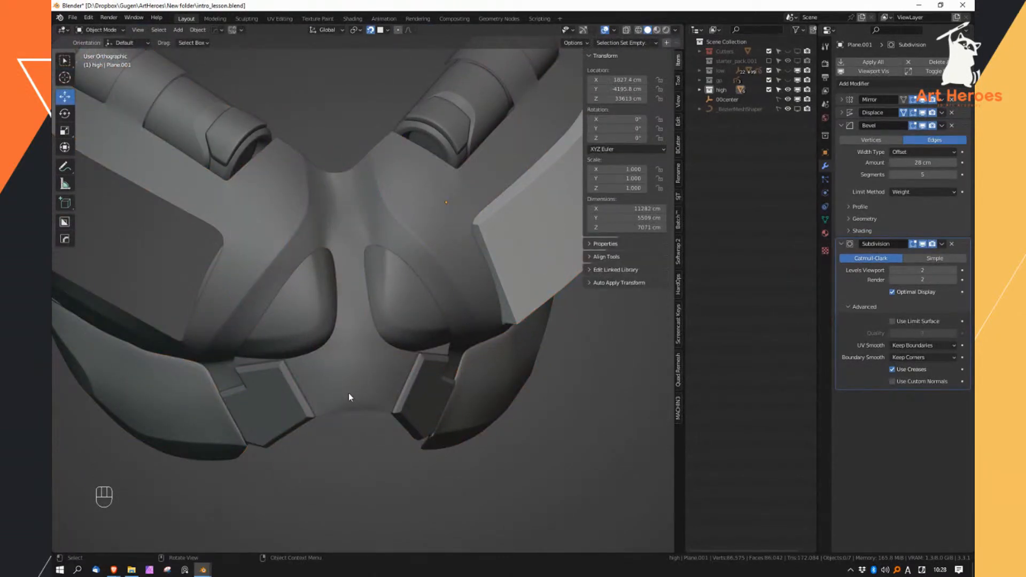
click(352, 384)
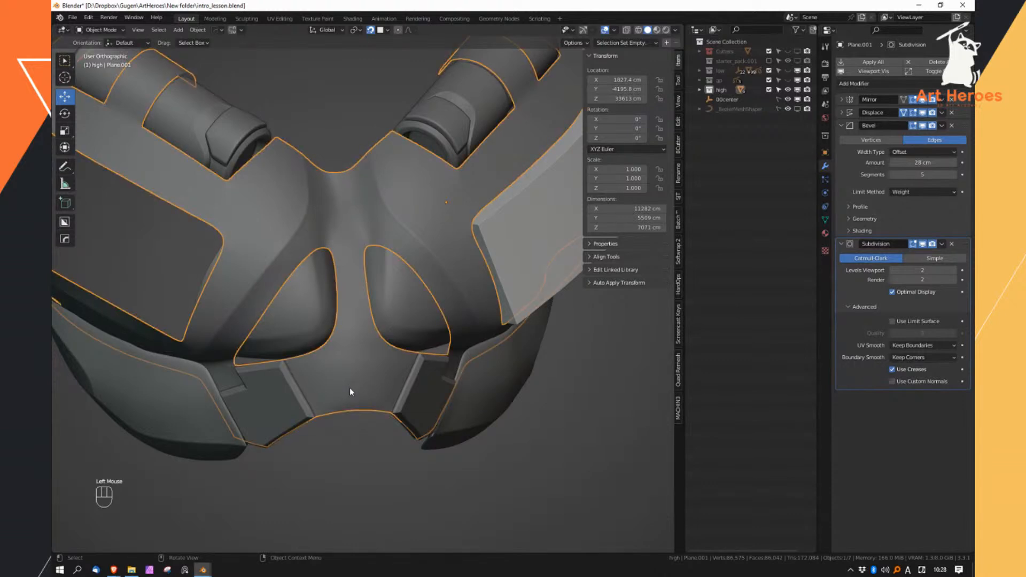
click(381, 449)
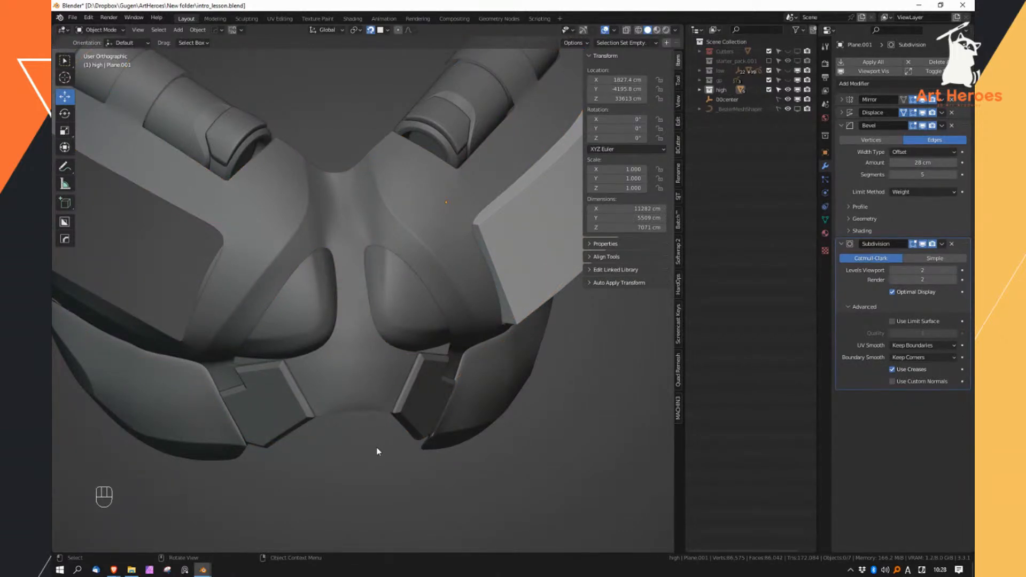
click(374, 385)
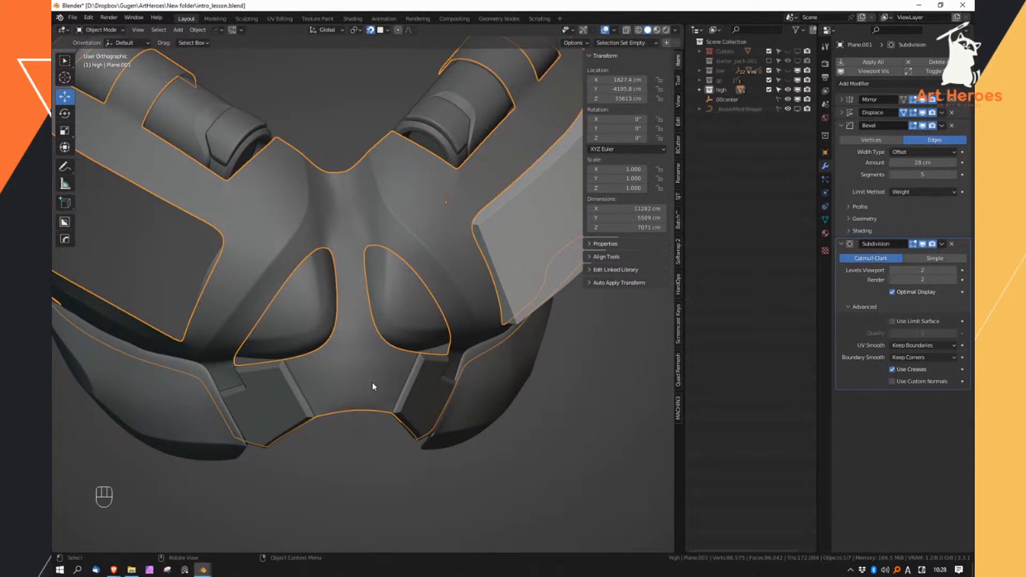
Slide the interior vertex of the chest's lower centre section, just below the rounded opening, inwards along its edge
click(393, 217)
key(Tab)
ctrl+middle_drag(376, 348, 371, 448)
right_click(371, 444)
click(369, 378)
shift+click(369, 378)
middle_drag(369, 378, 402, 401)
click(380, 373)
right_drag(402, 401, 390, 396)
middle_drag(390, 397, 355, 356)
click(404, 379)
key(g)
key(g)
click(394, 379)
middle_drag(383, 445, 389, 466)
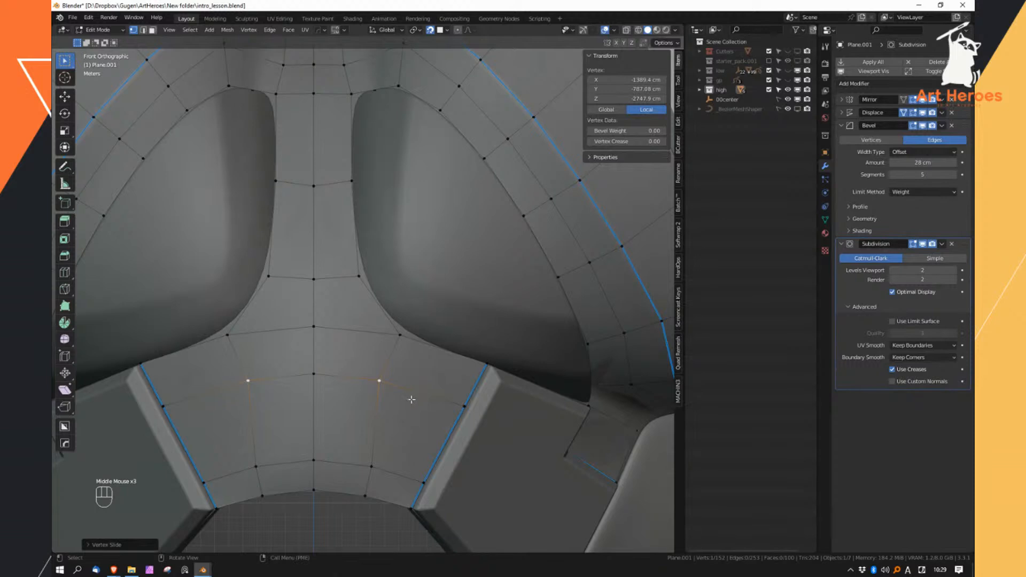
ctrl+middle_drag(412, 399, 440, 344)
Hide the plain block on the chest's side, then isolate the main chest plate and open its mesh for editing
key(Tab)
key(a)
key(a)
ctrl+middle_drag(366, 389, 382, 355)
middle_drag(382, 355, 613, 243)
click(566, 320)
shift+middle_drag(565, 320, 476, 354)
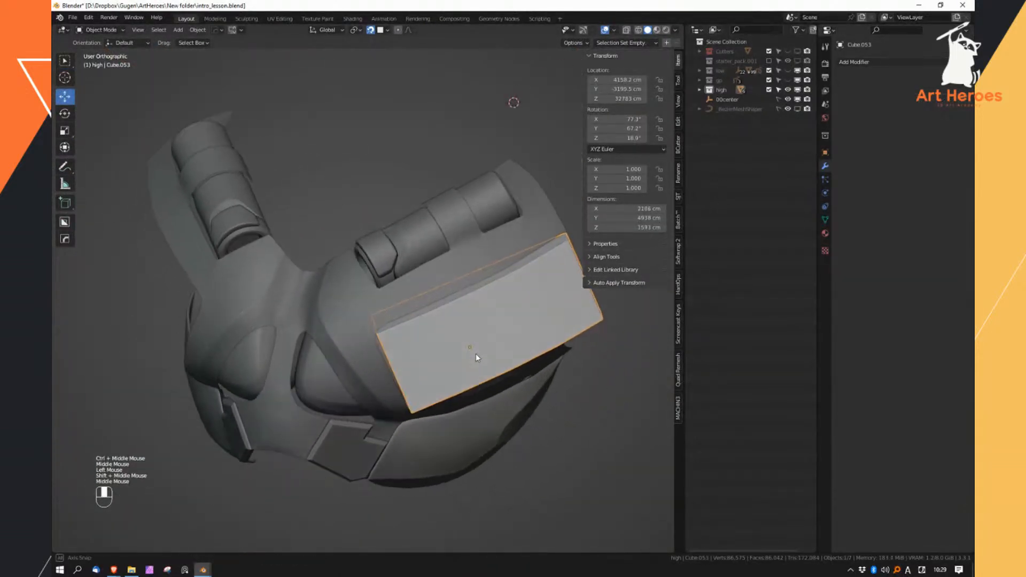
key(h)
click(451, 287)
alt+right_drag(451, 319, 522, 256)
key(Tab)
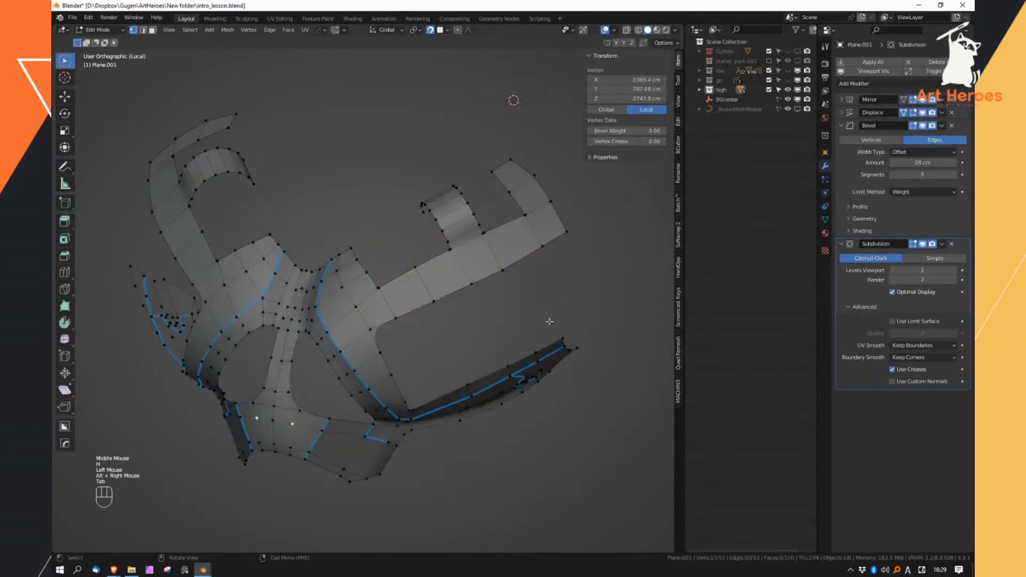
Fill the outer part of the large side opening with faces between the upper and lower strips
middle_drag(564, 312, 488, 347)
right_drag(488, 347, 492, 363)
click(490, 373)
shift+click(455, 284)
key(f)
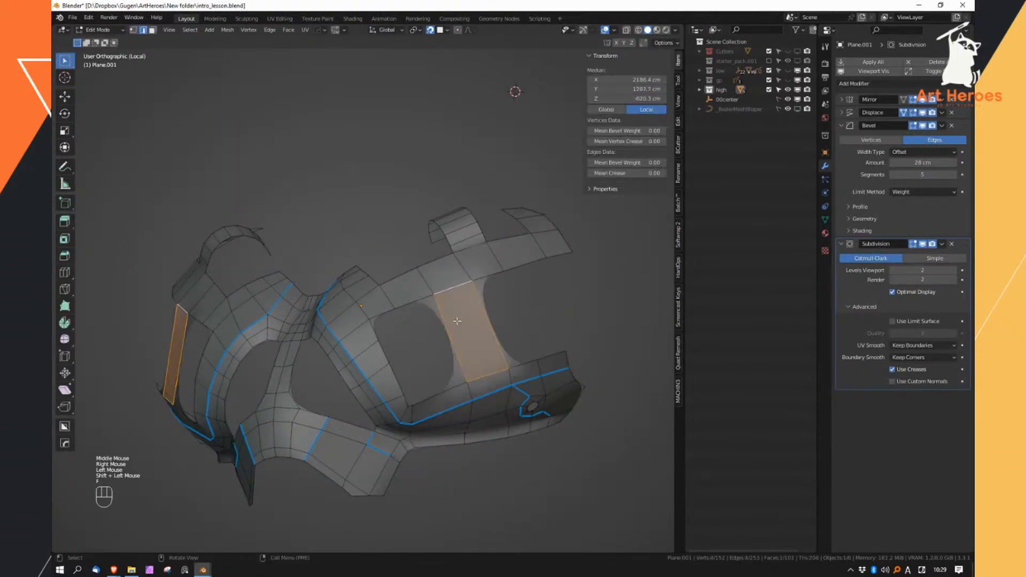
click(480, 303)
key(f)
key(f)
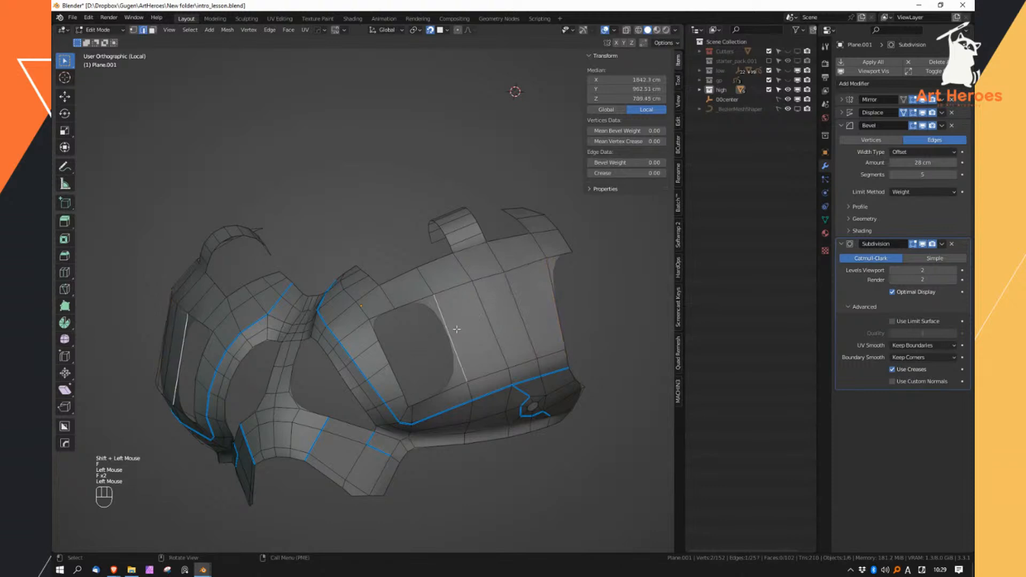
key(f)
key(ctrl+z)
right_click(456, 337)
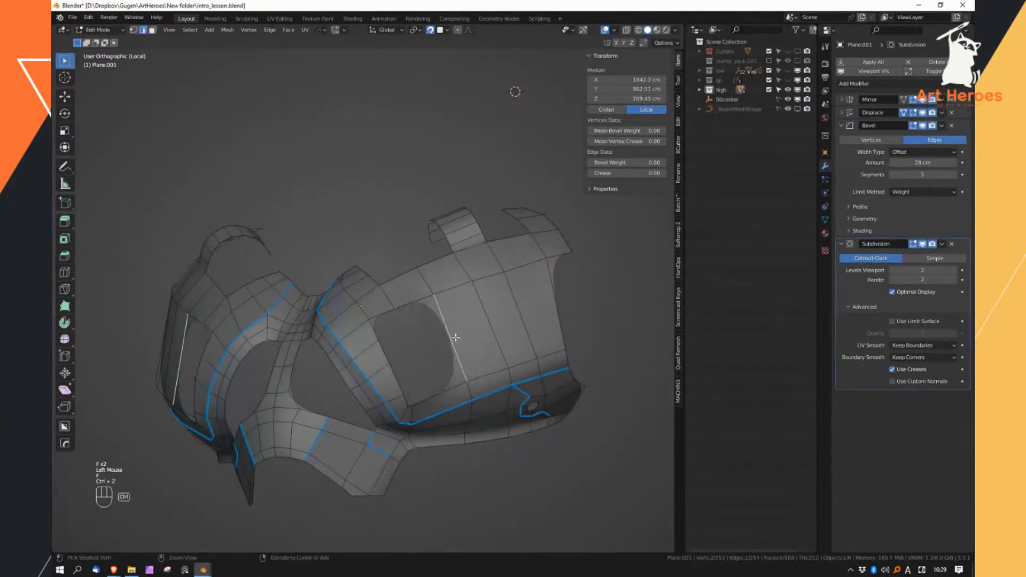
Slide the remaining opening's upper vertex towards its inner corner and fill the next section with a face
ctrl+middle_drag(393, 295, 397, 315)
click(398, 319)
key(g)
key(g)
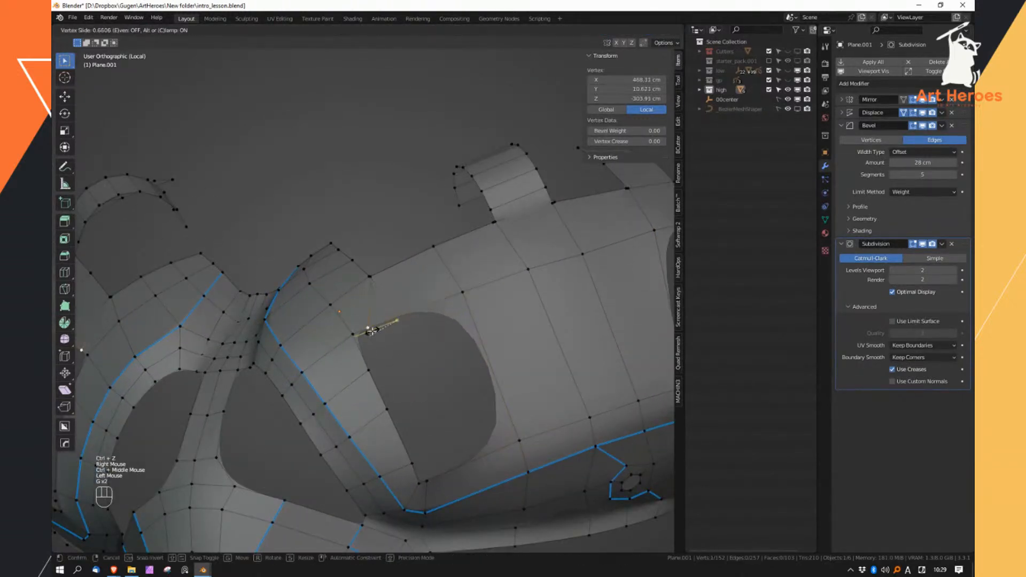
click(373, 334)
right_click(447, 366)
click(487, 345)
key(f)
Cut three lengthwise edge loops across the new side faces and curve them with Set Flow using 3 iterations
middle_drag(479, 348, 559, 339)
click(520, 350)
key(Escape)
key(ctrl+e)
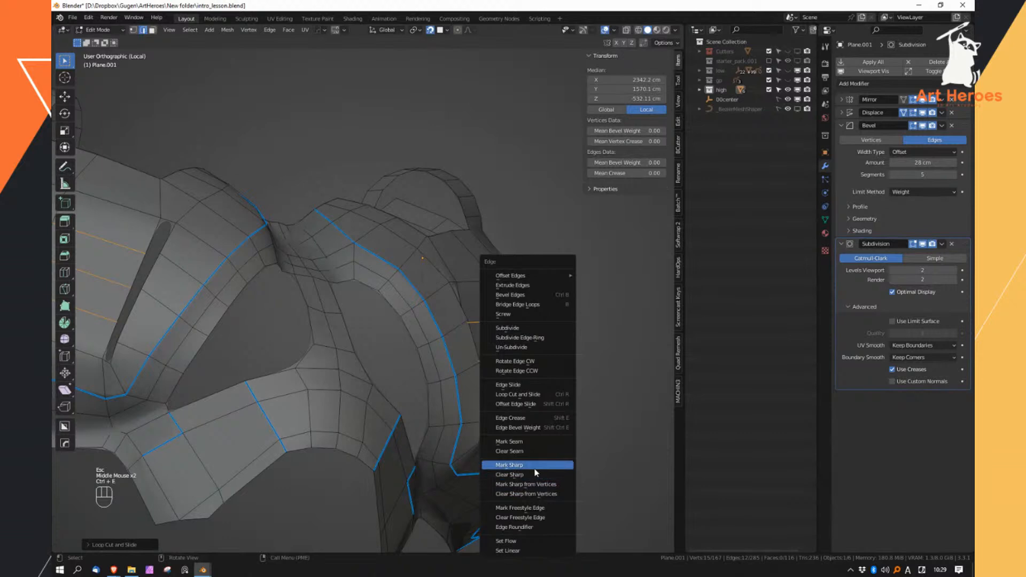
click(544, 543)
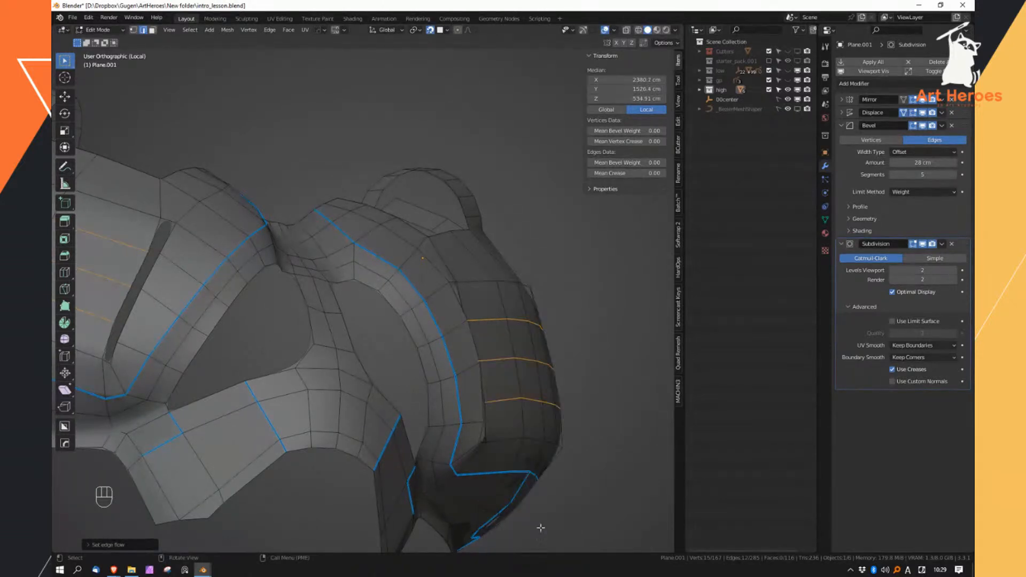
key(space)
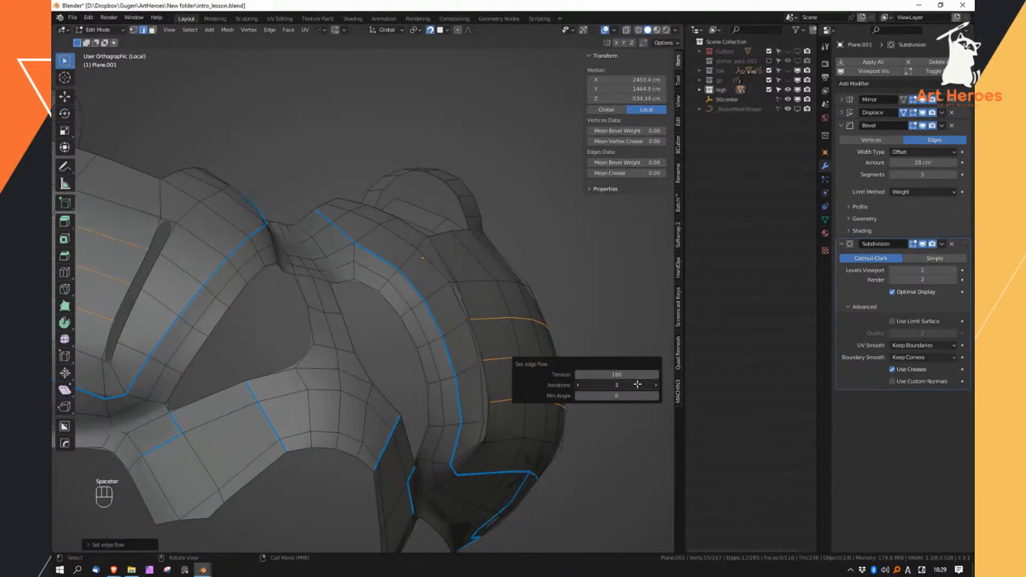
Adjust one new edge loop with Shrink/Fatten and slide the lowest loop towards the lower border
middle_drag(584, 236, 482, 214)
alt+click(447, 304)
ctrl+middle_drag(447, 307, 472, 293)
key(alt+s)
shift+click(473, 290)
alt+click(454, 332)
middle_drag(454, 332, 507, 332)
key(g)
key(g)
click(497, 398)
middle_drag(496, 399, 481, 353)
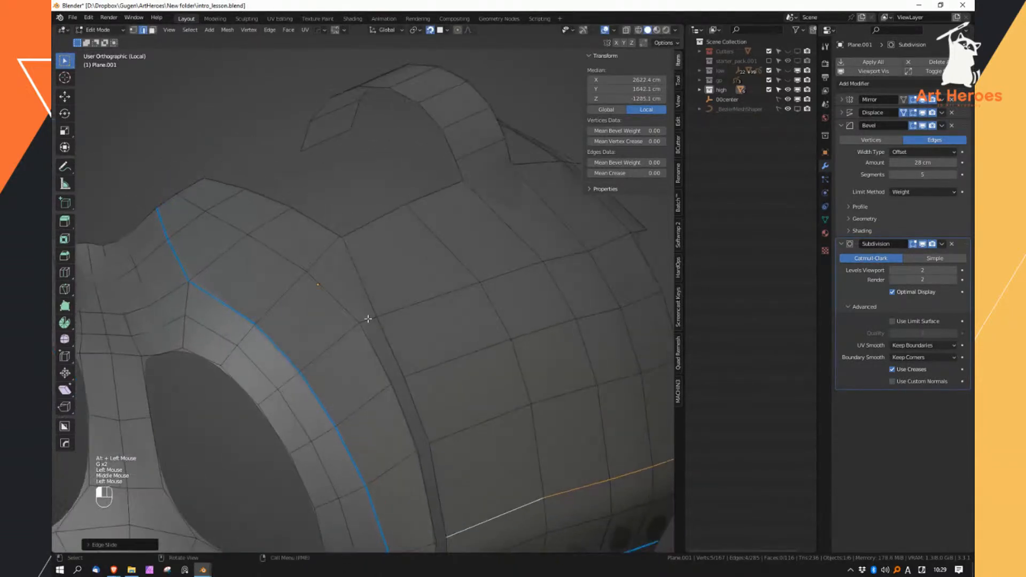
Close the thin gap along the filled area's inner side with faces and slide the vertex at its upper end
ctrl+middle_drag(472, 433, 472, 462)
shift+middle_drag(472, 444, 440, 307)
right_drag(440, 307, 395, 284)
click(374, 250)
key(g)
key(g)
click(373, 252)
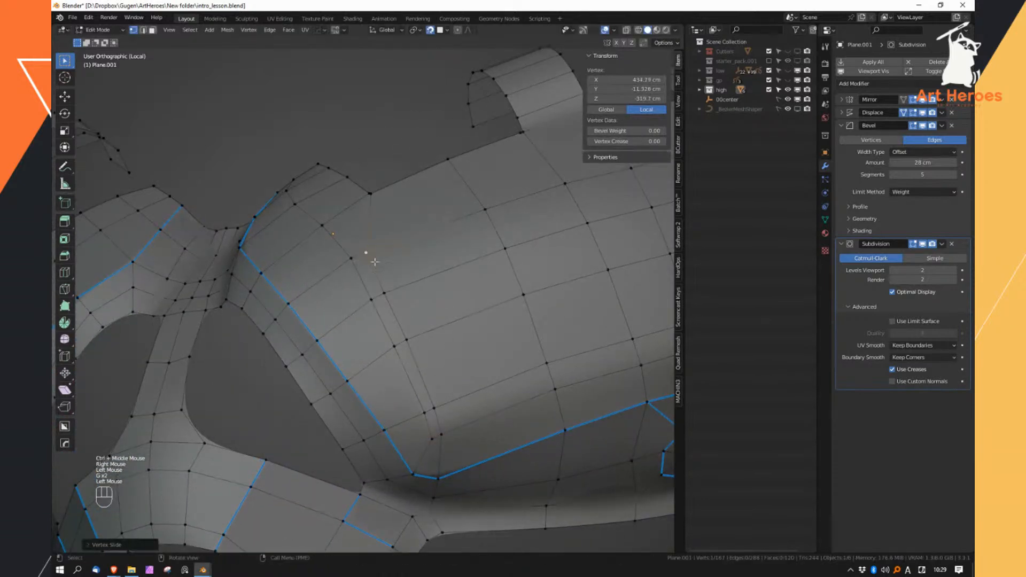
Extrude the rectangular block of faces on the chest's side and sink it inwards along its normals
middle_drag(400, 303, 396, 341)
right_drag(397, 341, 383, 314)
click(373, 288)
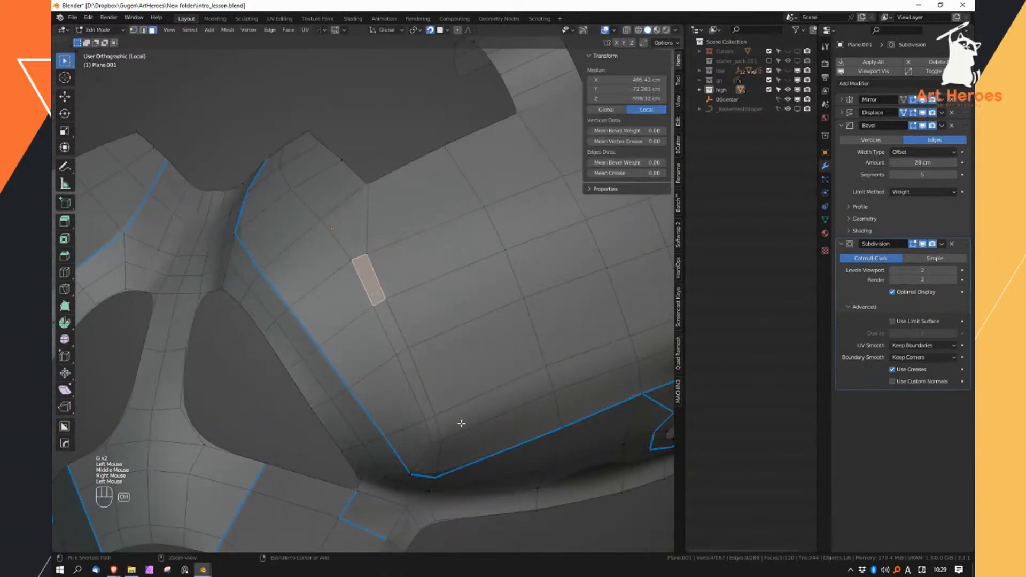
ctrl+middle_drag(473, 416, 516, 341)
ctrl+shift+click(611, 362)
middle_drag(611, 362, 541, 324)
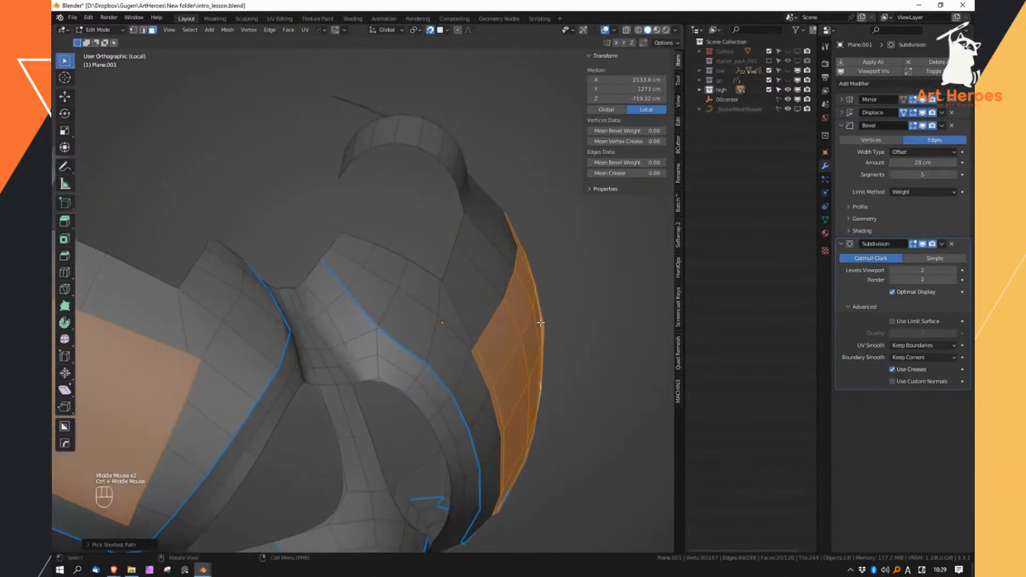
key(e)
key(Escape)
key(alt+s)
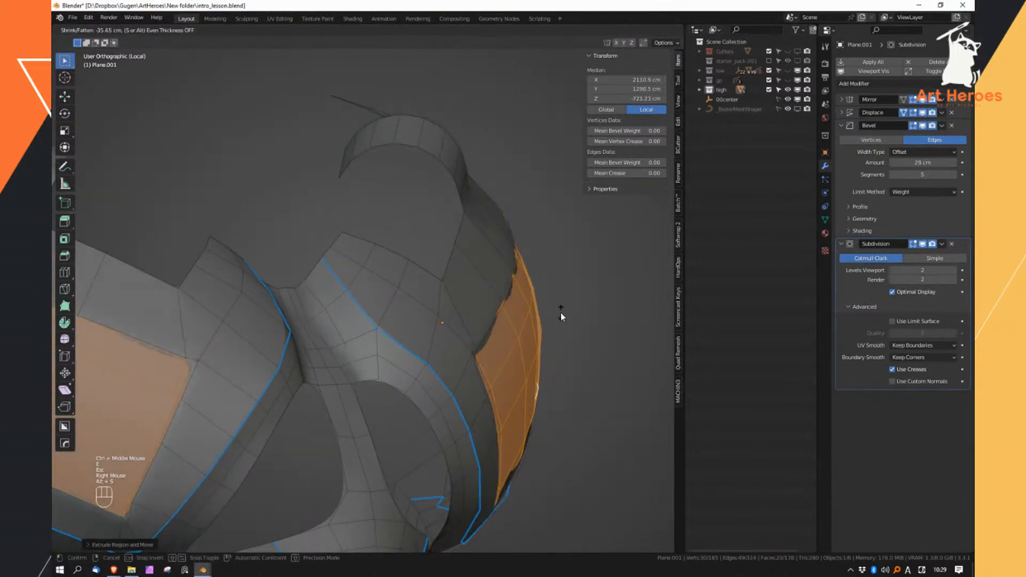
shift+click(558, 359)
key(space)
Finish sinking the block, delete the wall face at the recess's open outer end, and shade the whole mesh smooth
middle_drag(576, 254, 582, 260)
click(590, 289)
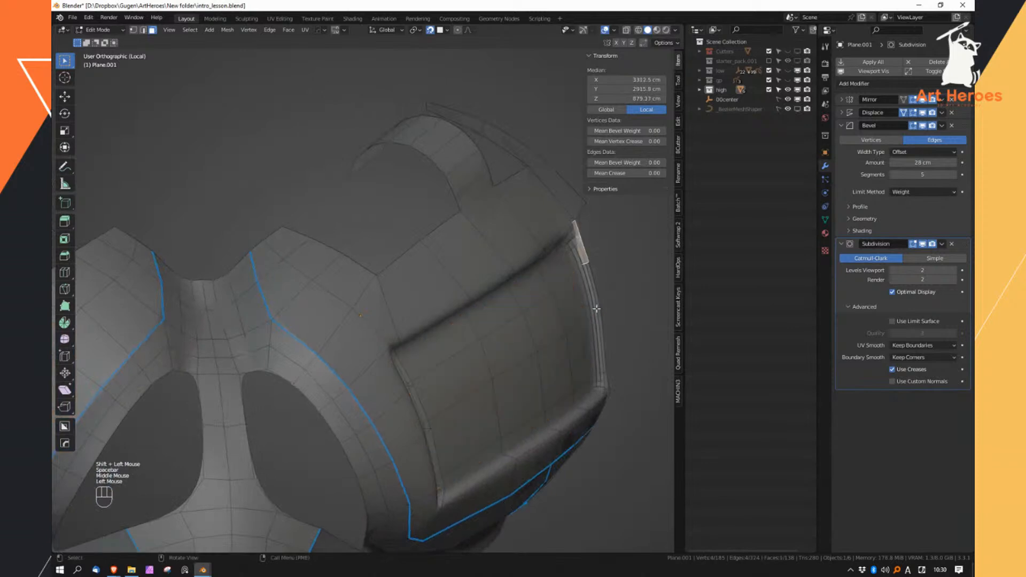
key(x)
key(a)
key(alt+z)
middle_drag(577, 352, 437, 353)
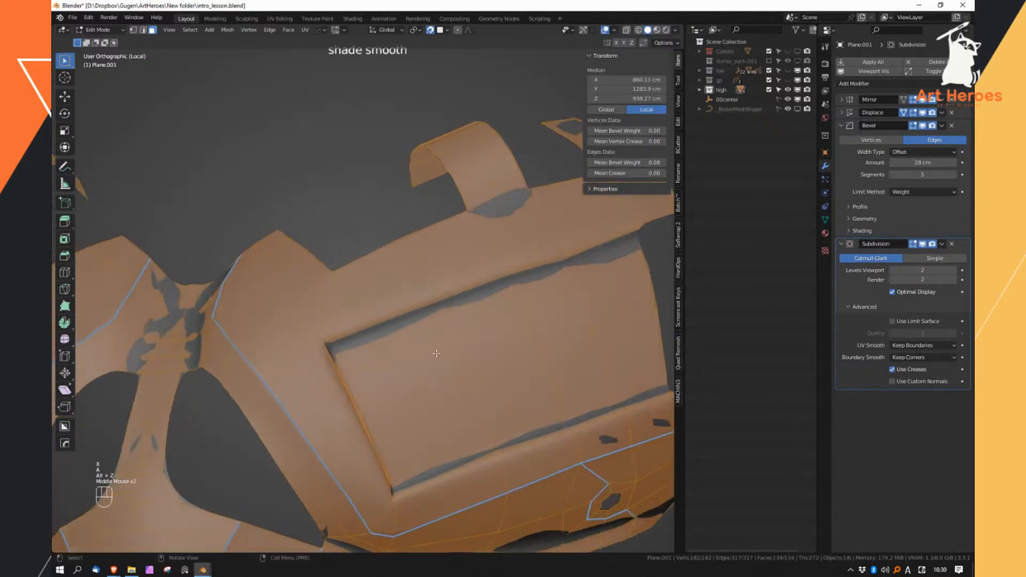
Flatten the face strips that form the upper and lower walls of the recess
click(337, 342)
ctrl+click(617, 241)
shift+middle_drag(617, 241, 577, 262)
middle_drag(577, 262, 321, 412)
key(alt+c)
click(568, 366)
ctrl+click(319, 421)
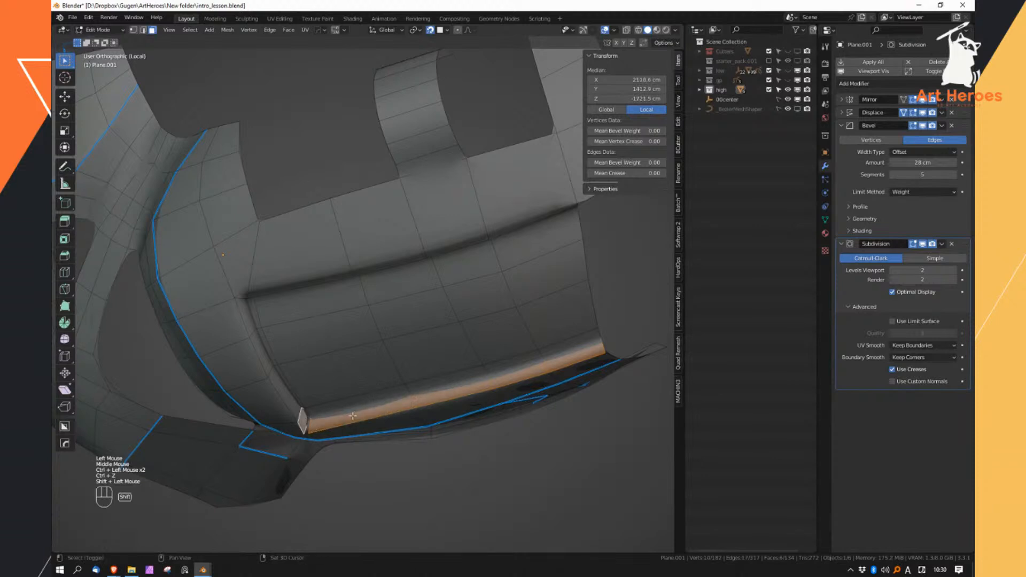
middle_drag(343, 410, 393, 342)
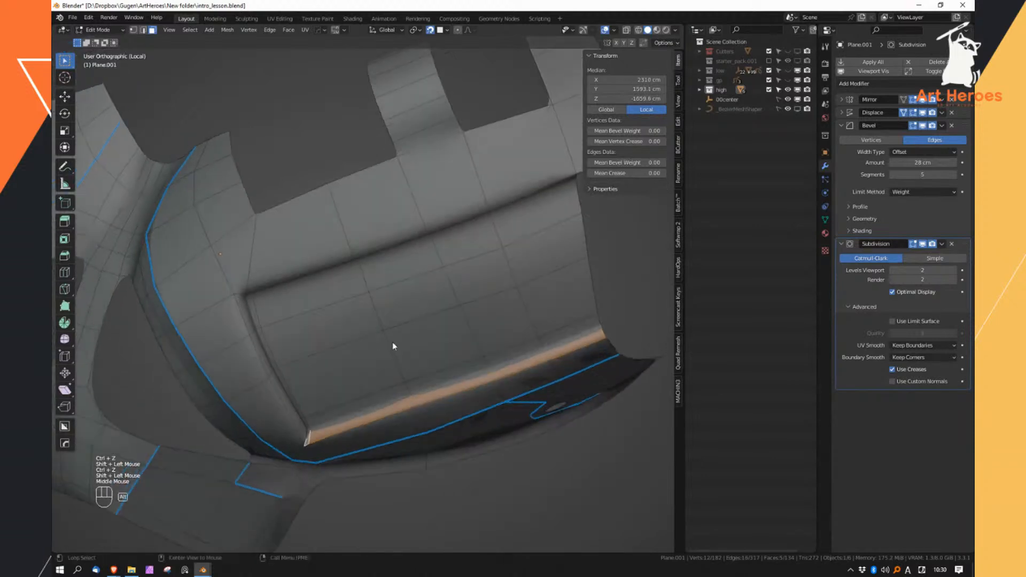
click(398, 299)
Flatten the face strip forming the recess's inner end wall and save the file
middle_drag(398, 299, 284, 302)
click(255, 294)
ctrl+click(307, 415)
middle_drag(308, 414, 343, 356)
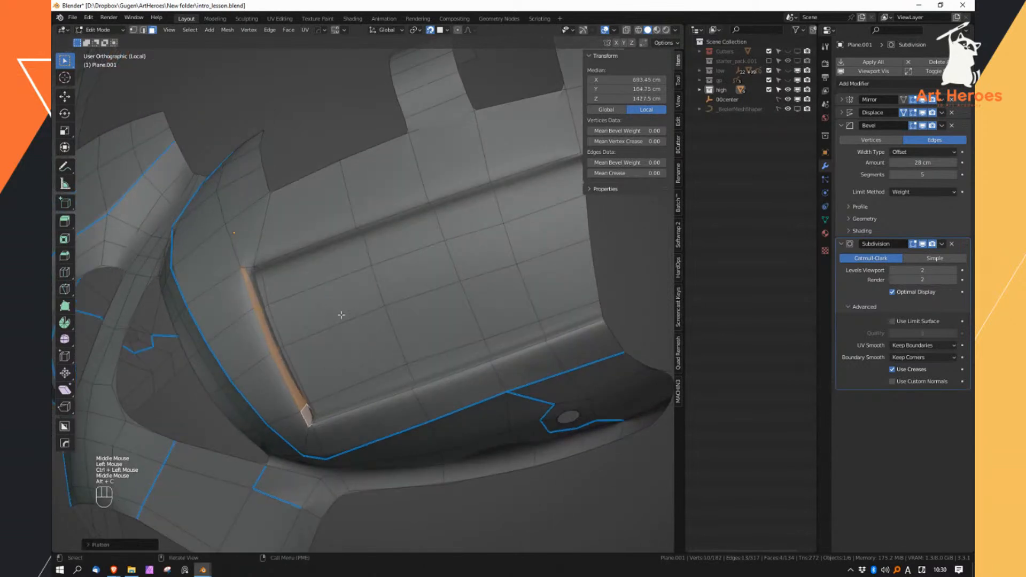
middle_drag(342, 315, 323, 326)
right_click(323, 326)
click(267, 289)
key(Escape)
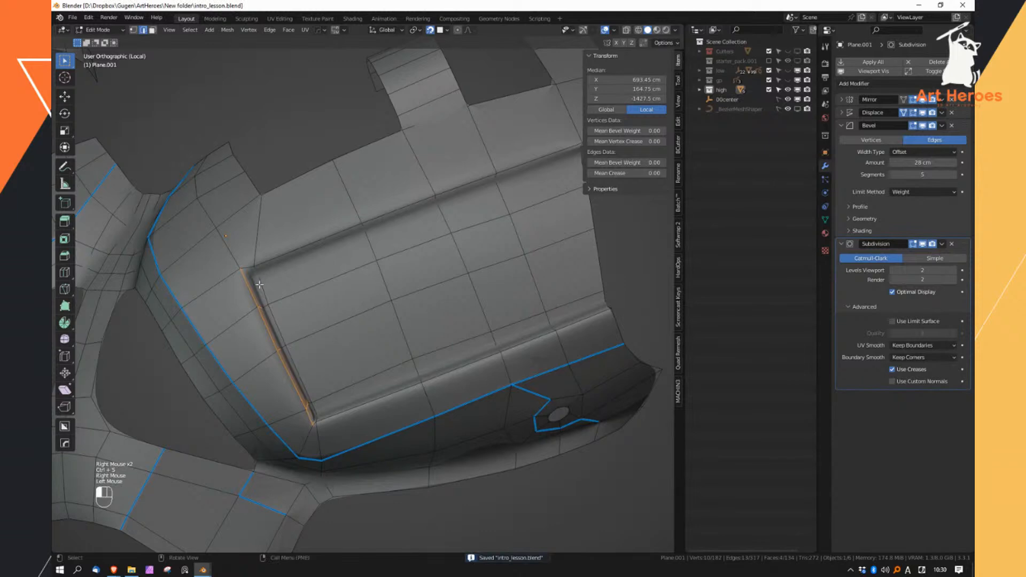
Slide the floor edges beside the recess's inner end wall away from that wall
click(260, 283)
ctrl+middle_drag(260, 284, 327, 439)
key(g)
key(g)
click(363, 429)
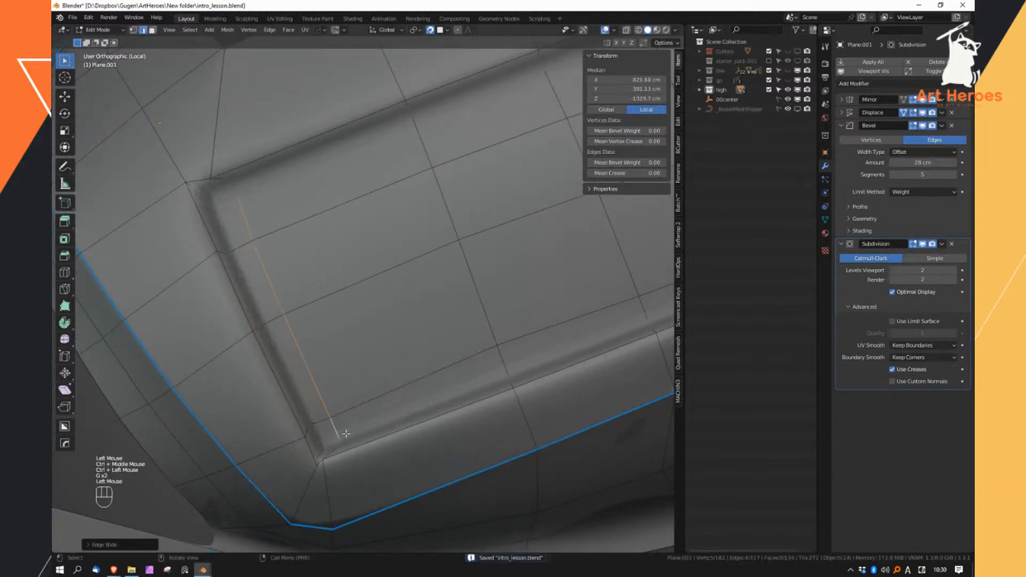
Slide the vertices at the recess's lower inner corner along their edges to tighten the corner
click(327, 462)
key(g)
key(g)
key(Escape)
right_drag(328, 461, 314, 464)
click(316, 466)
middle_drag(315, 466, 324, 430)
key(g)
key(g)
key(Escape)
key(g)
key(g)
shift+click(389, 345)
click(327, 459)
key(g)
key(g)
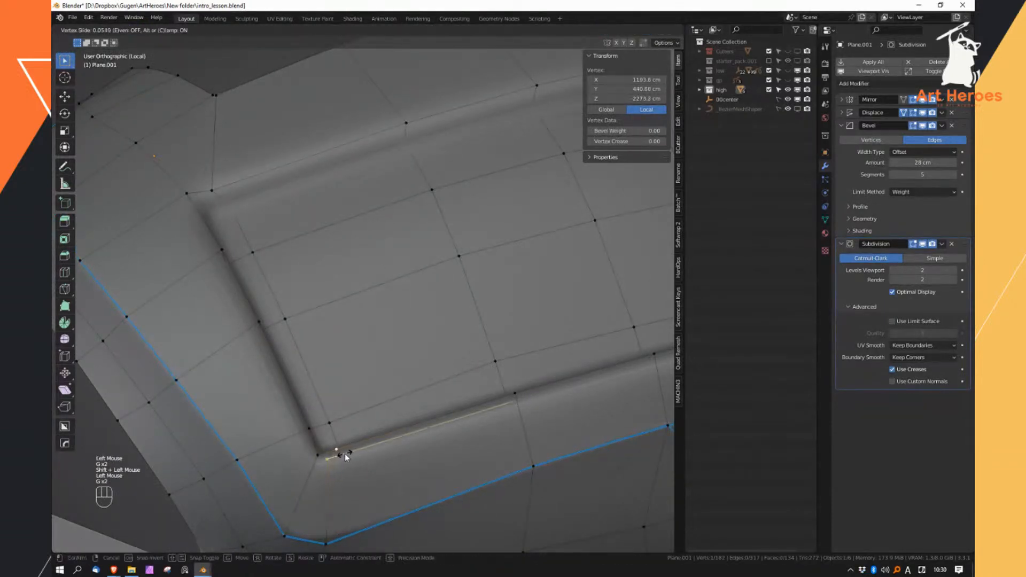
click(345, 457)
Slide the rim vertex at the recess's upper inner corner along its edge
key(g)
key(g)
click(199, 197)
ctrl+middle_drag(246, 198, 257, 225)
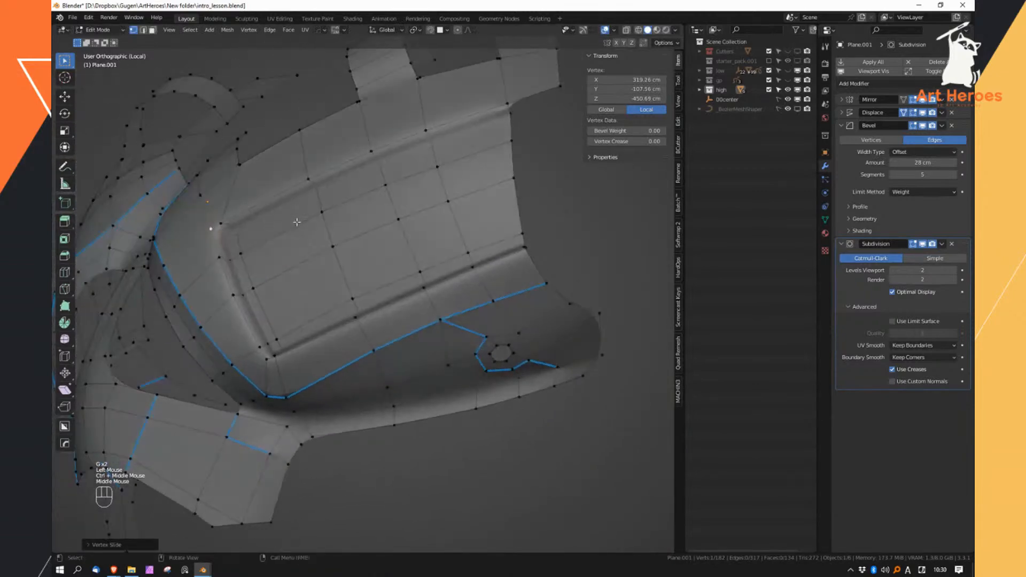
Set an edge bevel weight of 1 on the outer rim loop of the recess
alt+click(255, 225)
middle_drag(305, 287, 353, 292)
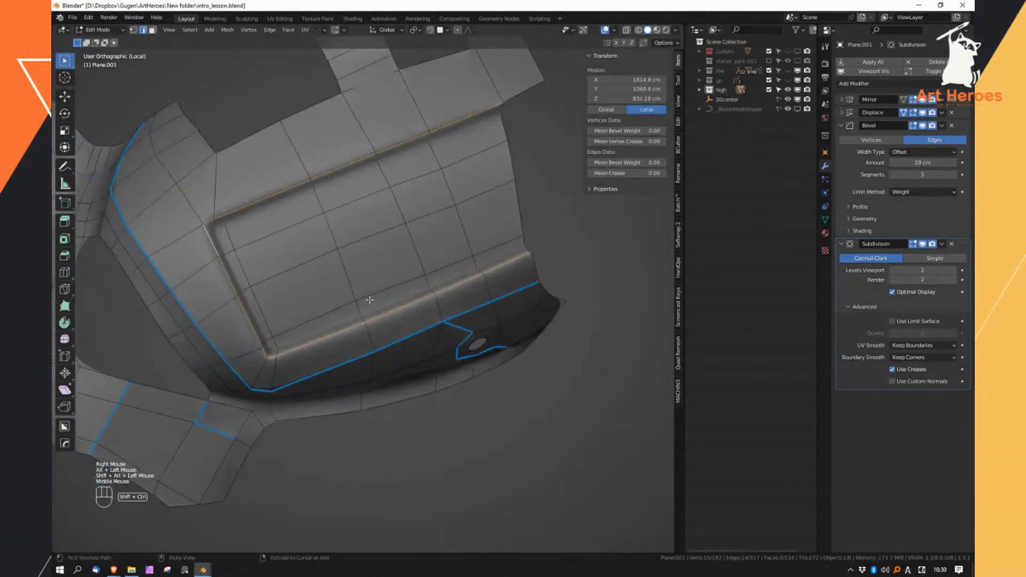
key(shift+ctrl+e)
click(472, 295)
middle_drag(471, 295, 353, 240)
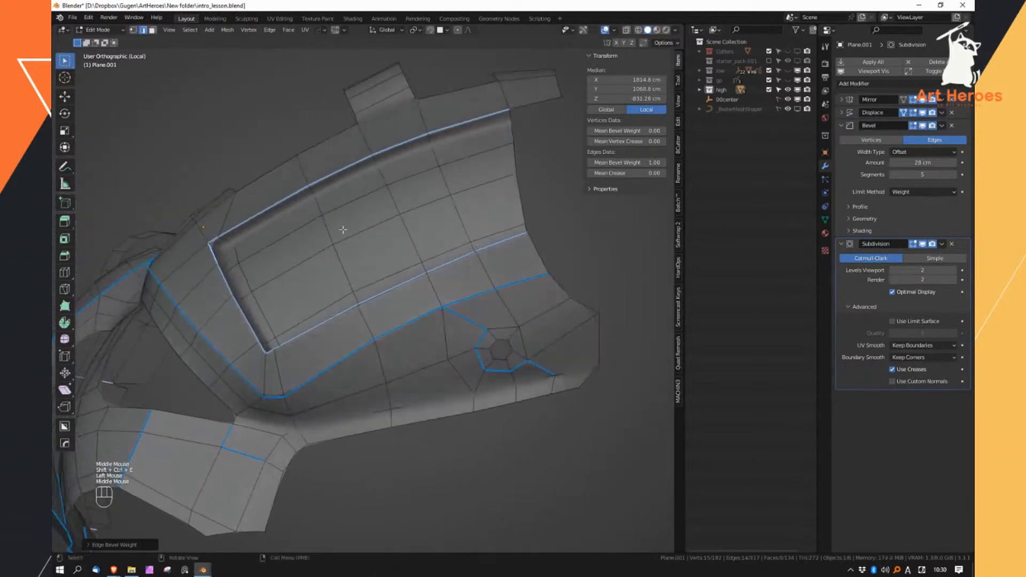
Set an edge bevel weight of 1 on the loop where the recess walls meet the floor
alt+click(280, 217)
middle_drag(280, 217, 398, 287)
key(z)
alt+shift+click(225, 258)
key(shift+ctrl+e)
click(534, 252)
middle_drag(534, 252, 313, 447)
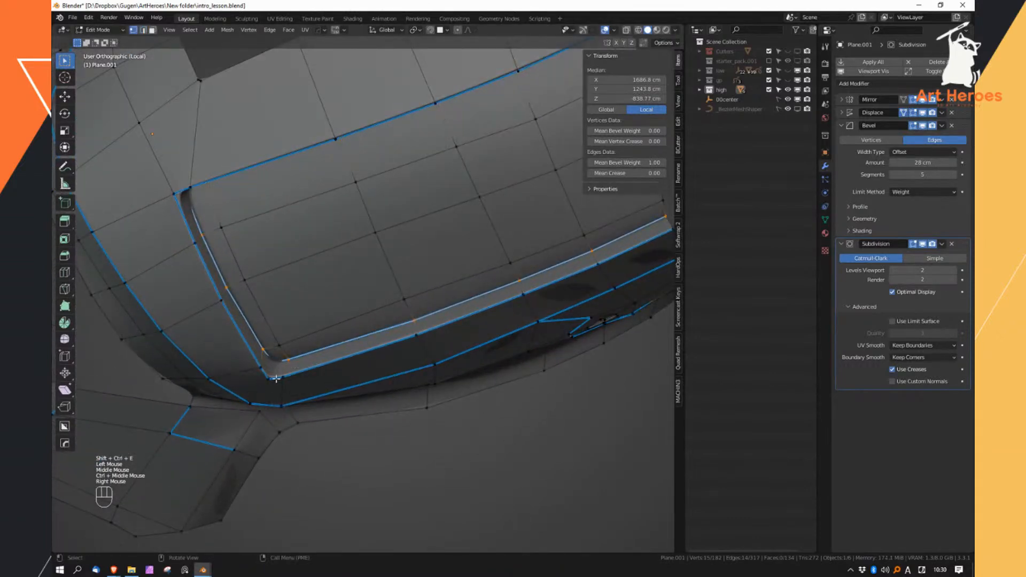
Examine how the bevelled edges shade around the recess's inner corners
click(283, 359)
middle_drag(283, 359, 288, 431)
key(Tab)
key(a)
key(a)
key(Tab)
right_click(278, 336)
alt+click(266, 321)
right_click(289, 431)
key(z)
Slide the floor-loop vertices at the recess's lower inner corner along their edges
click(249, 327)
shift+middle_drag(328, 496, 400, 538)
key(g)
key(g)
shift+click(364, 370)
click(364, 473)
key(g)
key(g)
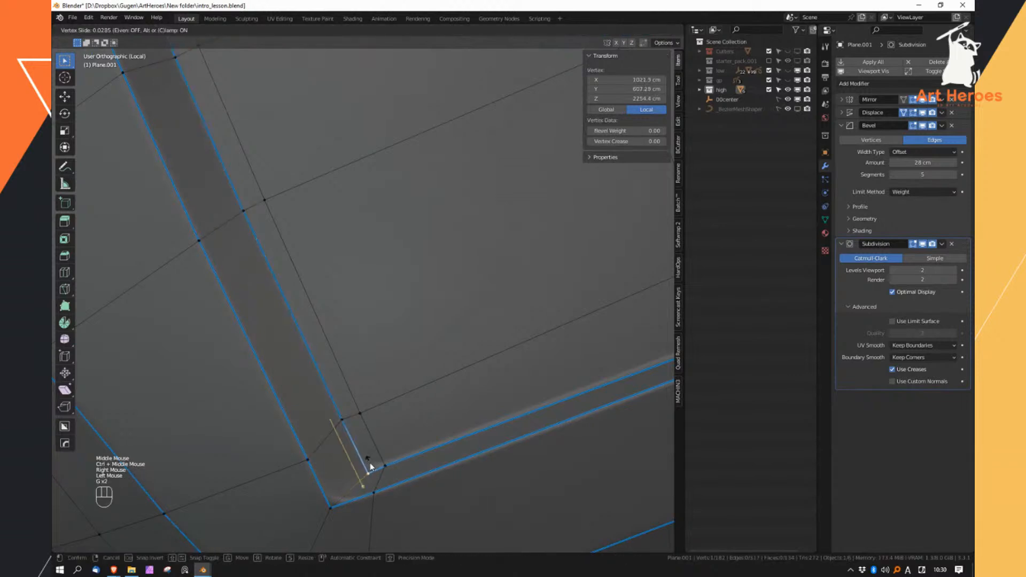
shift+click(368, 473)
shift+click(377, 455)
Slide the floor-loop vertices at the recess's upper inner corner to even out the bevel there
ctrl+middle_drag(377, 454, 342, 235)
shift+middle_drag(342, 235, 406, 403)
ctrl+middle_drag(406, 403, 411, 470)
click(285, 250)
key(g)
key(g)
click(312, 235)
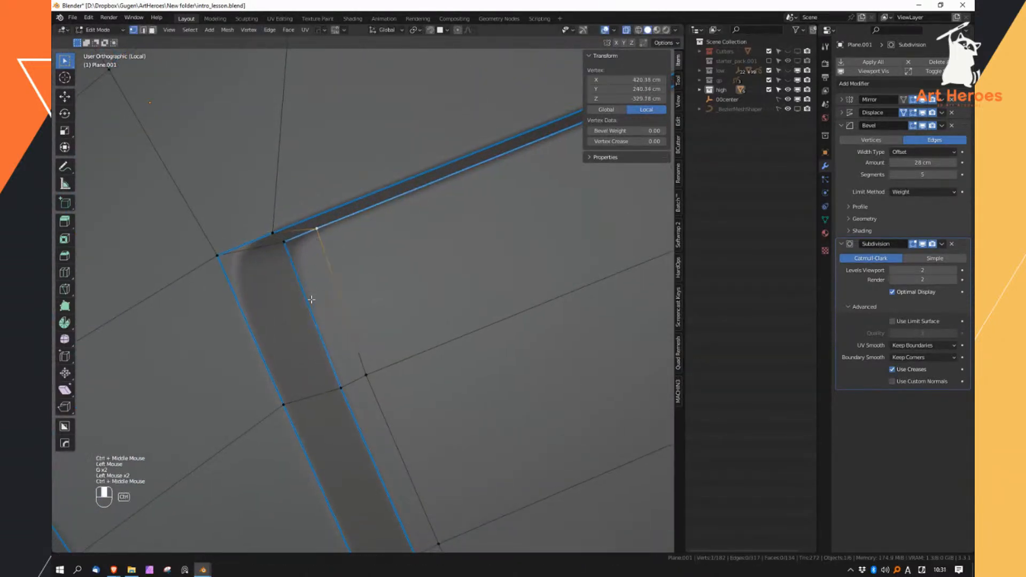
ctrl+middle_drag(310, 303, 319, 257)
middle_drag(320, 257, 348, 311)
click(344, 330)
key(g)
key(g)
shift+click(412, 427)
Slide the floor-loop vertex beside the recess's lower inner corner along its edge
shift+middle_drag(413, 426, 344, 229)
ctrl+middle_drag(345, 229, 361, 348)
click(368, 402)
key(g)
key(g)
click(375, 405)
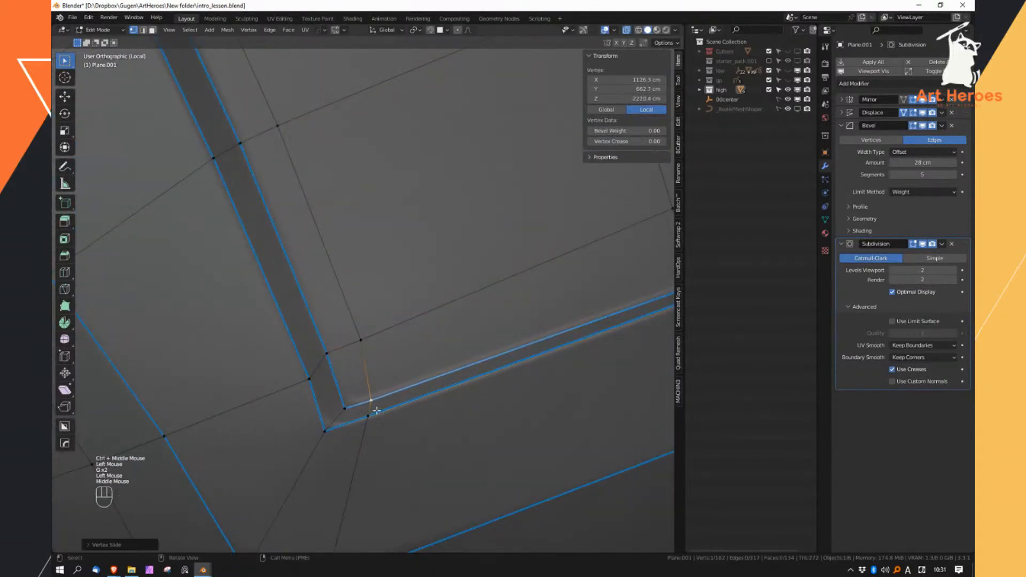
Fine-tune two neighbouring vertices at the recess's upper inner corner with Vertex Slide
middle_drag(373, 406, 377, 393)
ctrl+middle_drag(377, 393, 359, 304)
shift+middle_drag(359, 305, 419, 428)
ctrl+middle_drag(315, 206, 308, 229)
click(313, 238)
key(g)
key(g)
click(300, 242)
click(276, 221)
key(g)
key(g)
click(291, 213)
Move the outer rim vertex at the recess's upper inner corner to refine the corner's shape
shift+middle_drag(333, 277, 322, 205)
right_drag(322, 206, 309, 287)
middle_drag(309, 267, 271, 255)
right_drag(262, 254, 179, 252)
click(194, 228)
mouse_move(199, 228)
middle_down()
mouse_move(218, 232)
mouse_move(213, 224)
middle_up()
key(z)
key(g)
shift+click(249, 244)
ctrl+middle_drag(266, 295, 293, 248)
middle_drag(370, 261, 370, 300)
shift+middle_drag(367, 324, 360, 294)
middle_drag(365, 289, 377, 342)
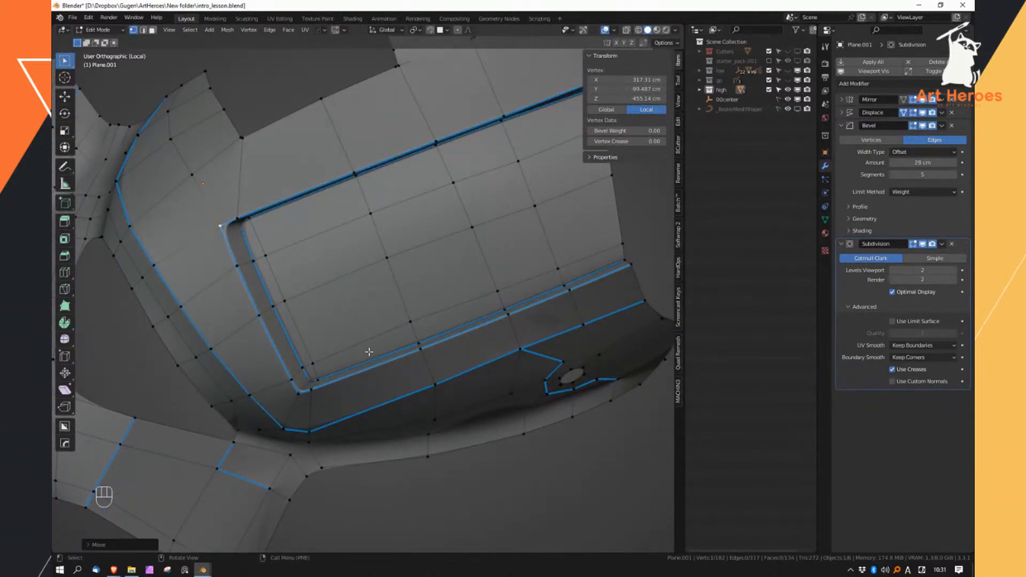
Duplicate the recess's wall face loop in place and separate it into its own object
right_drag(308, 315, 308, 365)
alt+click(246, 265)
middle_drag(282, 270, 316, 222)
shift+middle_drag(316, 222, 339, 294)
key(shift+d)
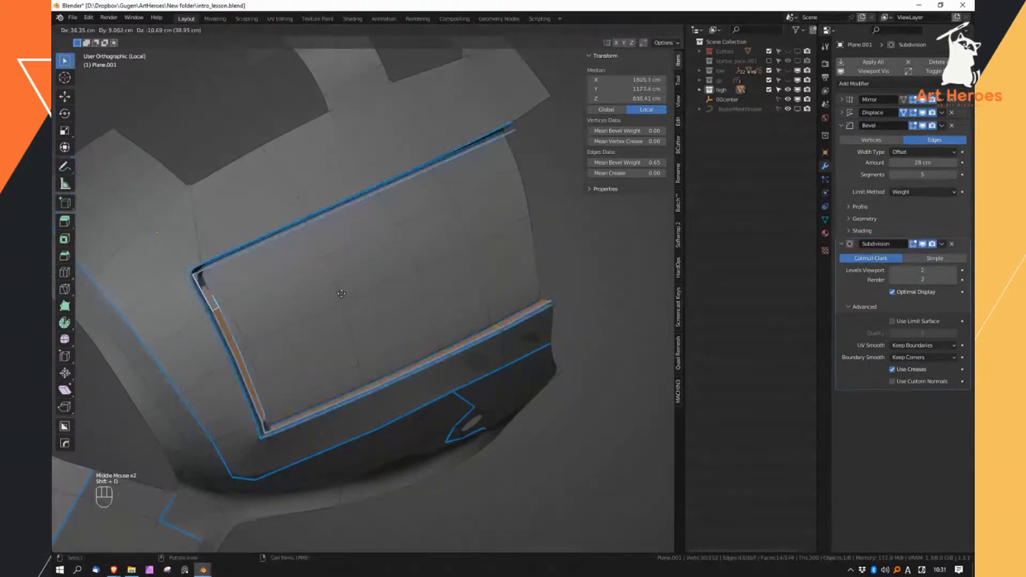
key(Escape)
click(381, 292)
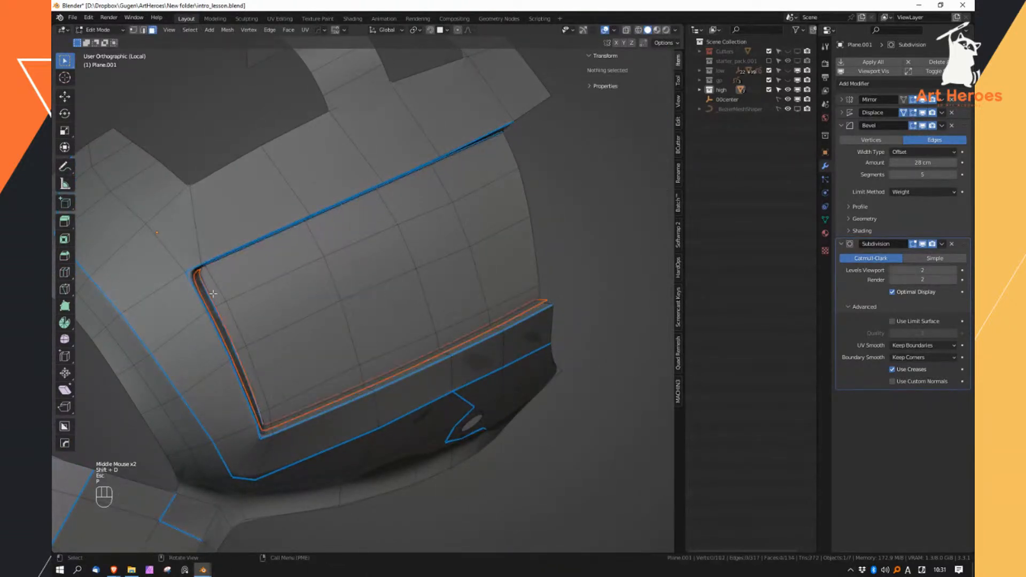
Switch to the separated wall strip object and remove its Displace modifier
key(Tab)
click(204, 285)
click(202, 288)
key(Tab)
key(a)
middle_drag(348, 314, 438, 281)
key(Tab)
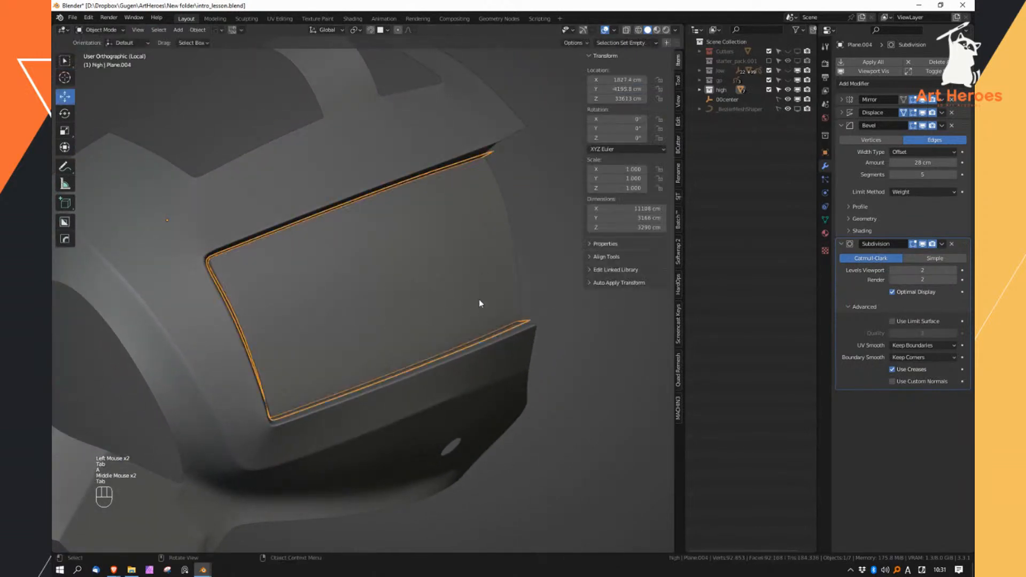
click(953, 112)
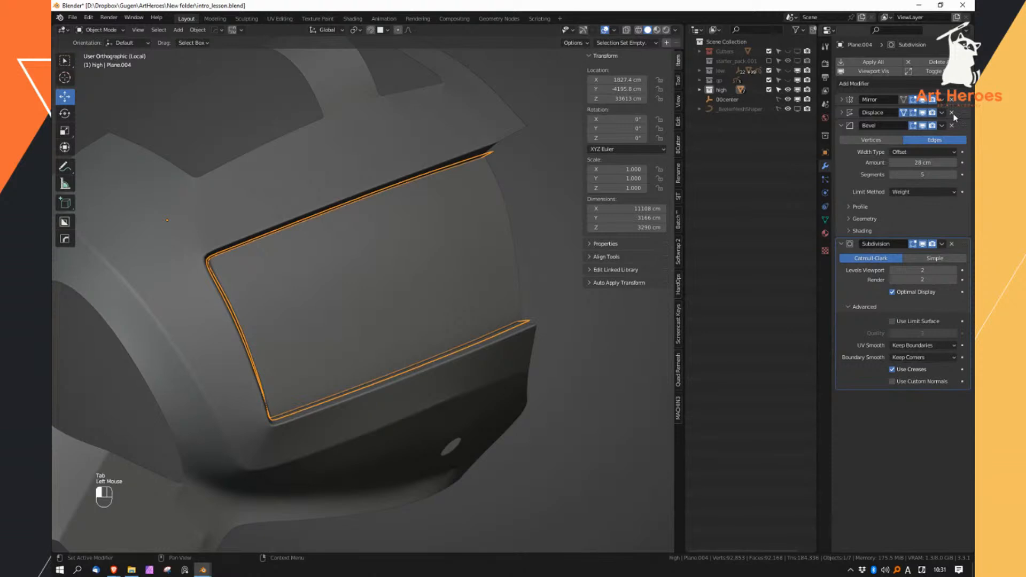
Extrude all faces of the separated wall strip and offset them with Shrink/Fatten to give the trim thickness
key(Tab)
key(a)
middle_drag(428, 312, 438, 245)
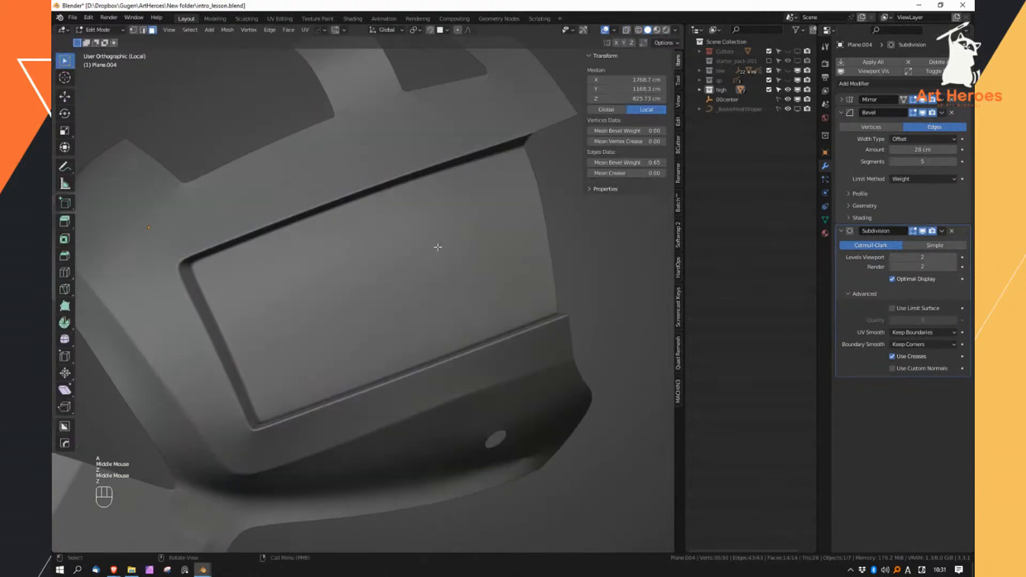
key(Escape)
key(alt+s)
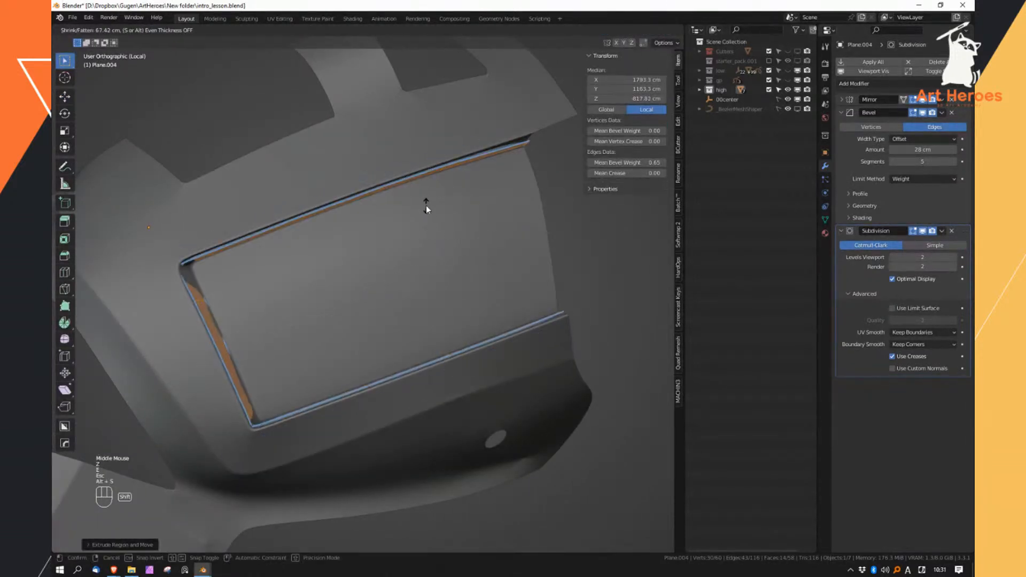
shift+click(419, 185)
Adjust the vertices at the trim strip's upper inner corner with Vertex Slide
shift+middle_drag(418, 184, 373, 318)
ctrl+middle_drag(203, 262, 337, 364)
right_click(271, 331)
key(z)
click(270, 269)
key(z)
key(g)
key(g)
shift+click(276, 278)
Slide and move the vertices at the trim strip's lower inner corner to tidy the corner's shape
shift+middle_drag(367, 470, 347, 374)
ctrl+middle_drag(350, 377, 377, 444)
key(z)
click(351, 374)
key(z)
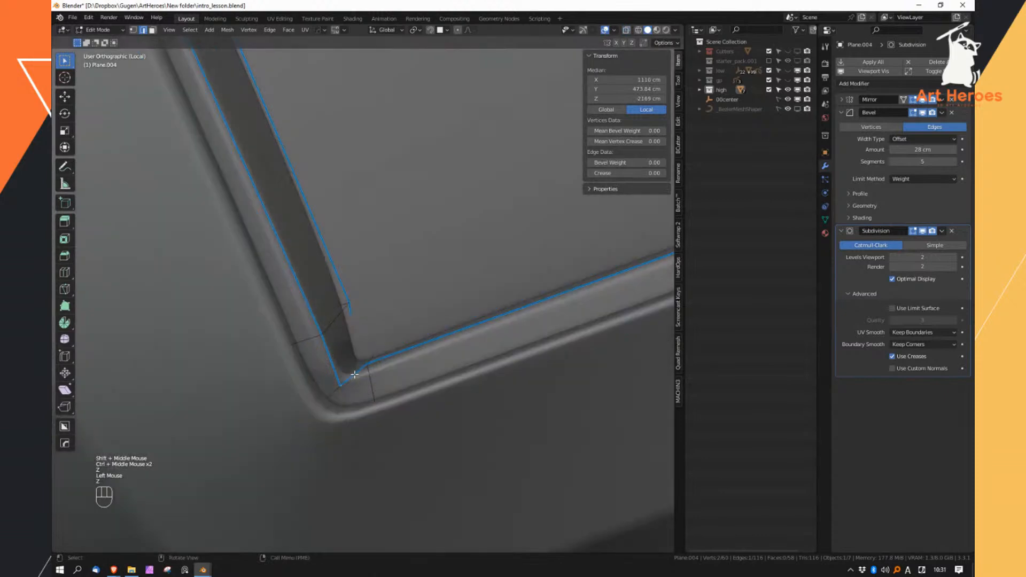
key(g)
key(g)
shift+click(348, 357)
key(z)
right_click(366, 354)
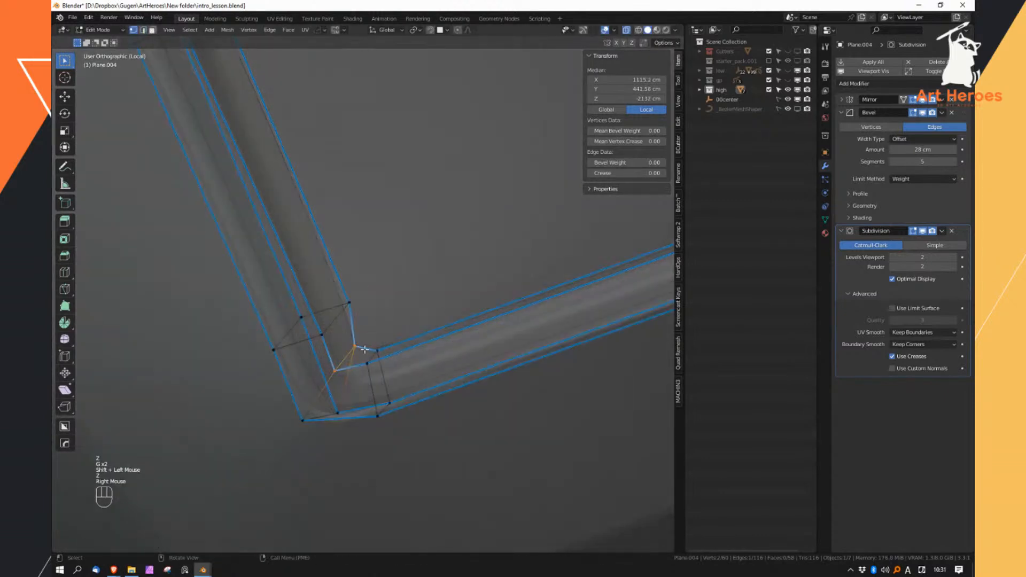
middle_drag(361, 346, 446, 417)
key(g)
click(366, 345)
key(z)
ctrl+middle_drag(406, 422, 350, 422)
right_click(345, 342)
alt+click(333, 285)
shift+middle_drag(422, 451, 359, 275)
click(598, 415)
key(ctrl+z)
Examine the thickened trim strip in Object Mode
key(Tab)
key(a)
key(a)
key(a)
key(a)
shift+click(460, 219)
key(a)
key(a)
click(459, 232)
click(418, 245)
Delete the two end-cap faces at the open outer ends of the trim strip
key(Tab)
key(z)
ctrl+middle_drag(511, 261, 511, 245)
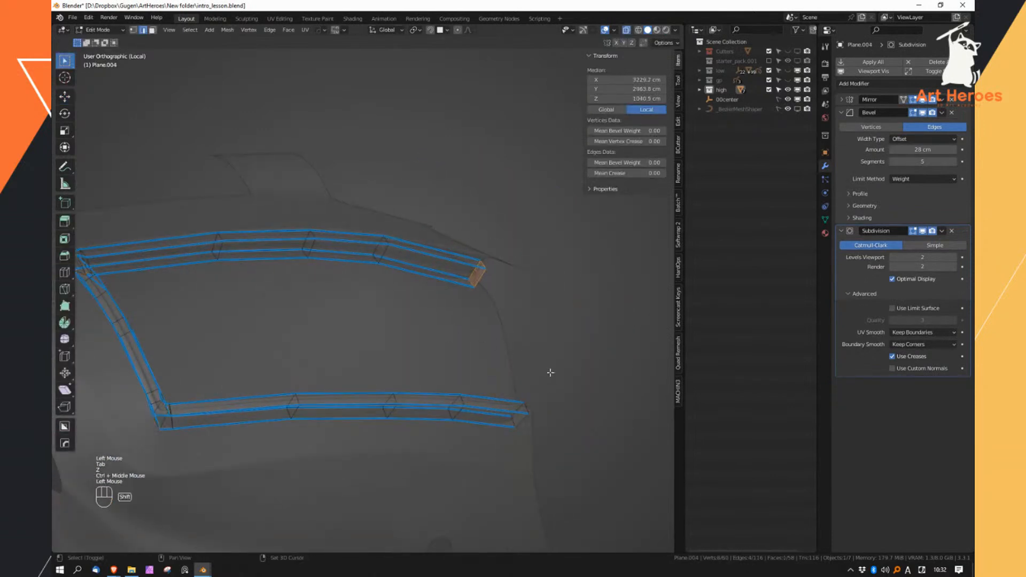
key(x)
click(621, 316)
middle_drag(583, 321, 503, 327)
key(z)
ctrl+middle_drag(502, 324, 547, 277)
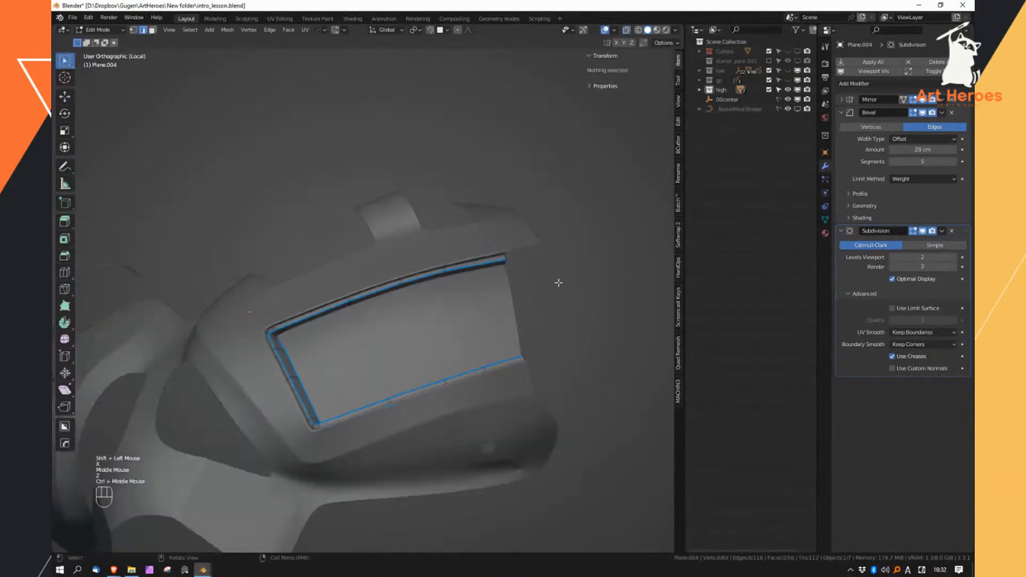
Examine the trim strip's fit in the side recess from several angles in Object Mode
key(Tab)
key(a)
key(a)
middle_drag(422, 295, 442, 269)
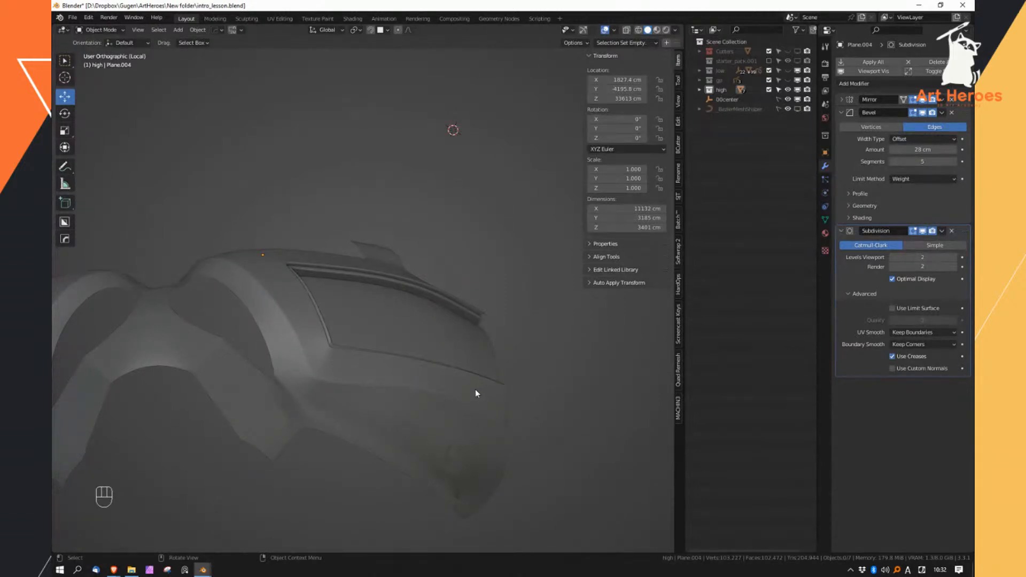
middle_drag(470, 391, 447, 290)
click(391, 319)
click(560, 479)
click(447, 289)
drag(447, 293, 483, 388)
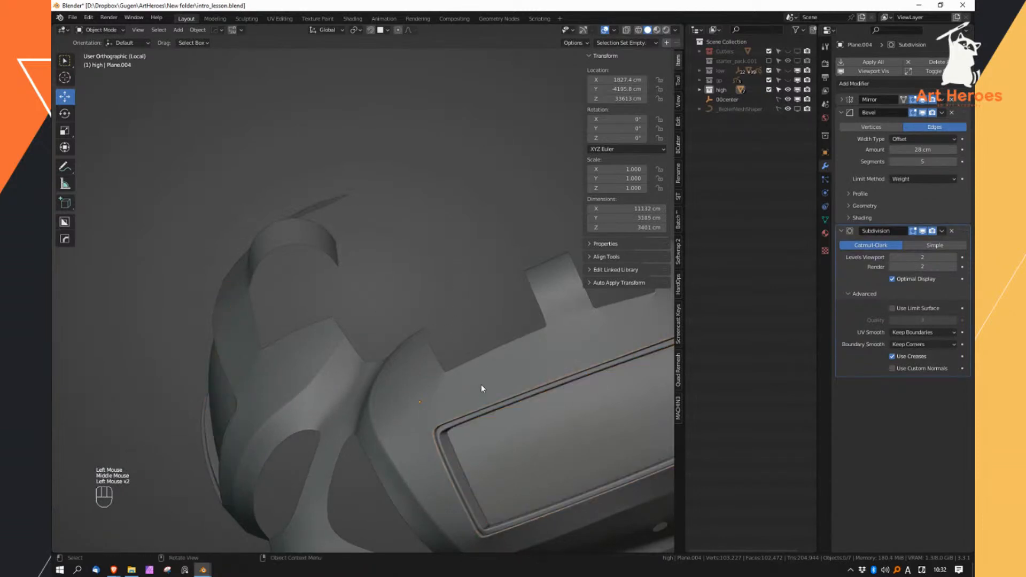
middle_drag(492, 415, 483, 305)
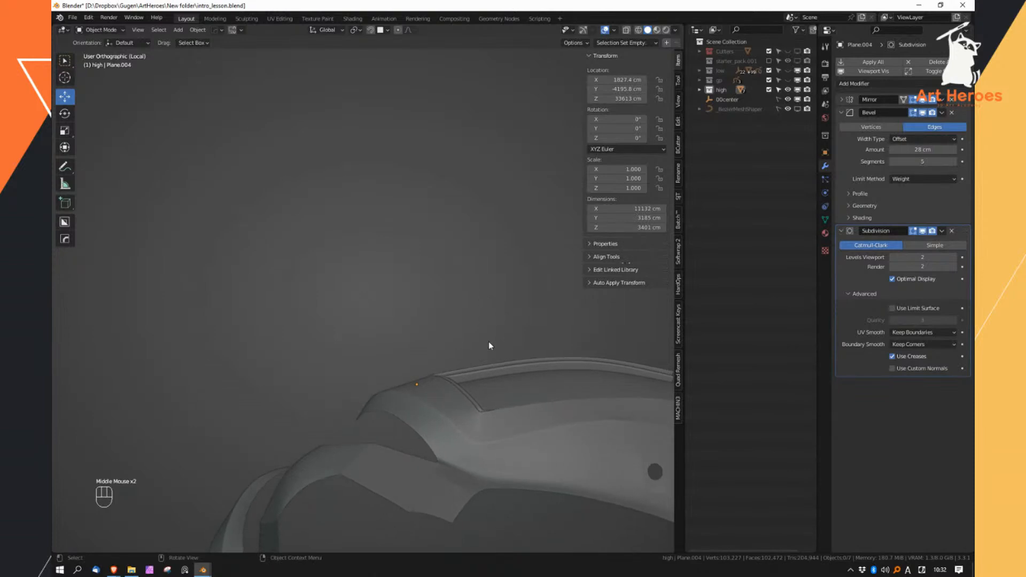
click(483, 373)
ctrl+middle_drag(478, 367, 439, 368)
click(474, 357)
click(474, 386)
key(a)
key(a)
Adjust a vertex on the trim strip's short inner side with Vertex Slide
key(Tab)
right_click(398, 427)
click(427, 414)
key(g)
key(g)
shift+click(472, 437)
Slide the outer rim edges along the trim strip's short inner side and return to Object Mode
ctrl+middle_drag(439, 368, 428, 344)
shift+middle_drag(427, 344, 418, 342)
middle_drag(418, 342, 410, 374)
click(397, 380)
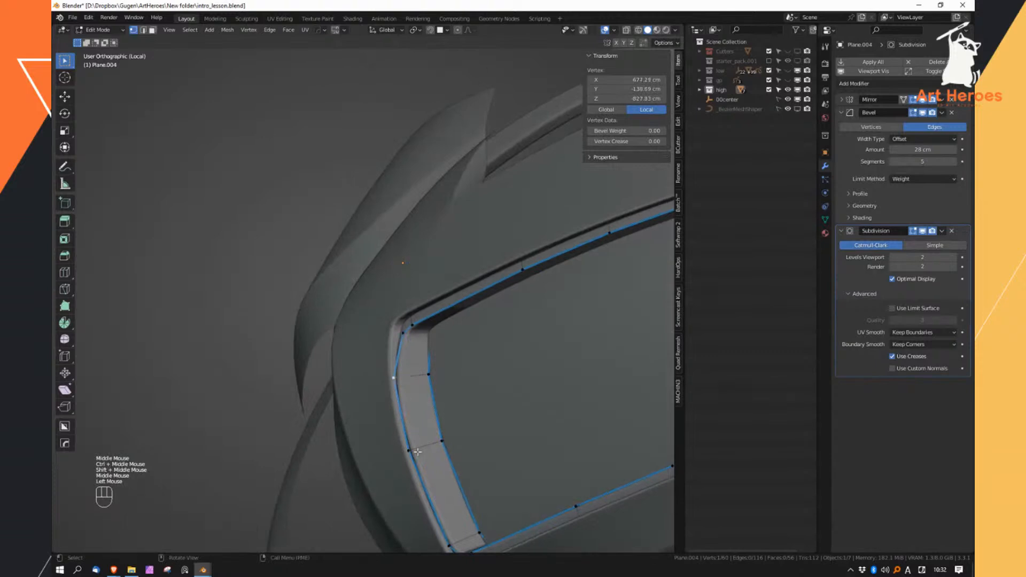
ctrl+click(446, 520)
shift+middle_drag(446, 520, 427, 393)
ctrl+middle_drag(412, 307, 395, 272)
right_click(374, 276)
click(365, 277)
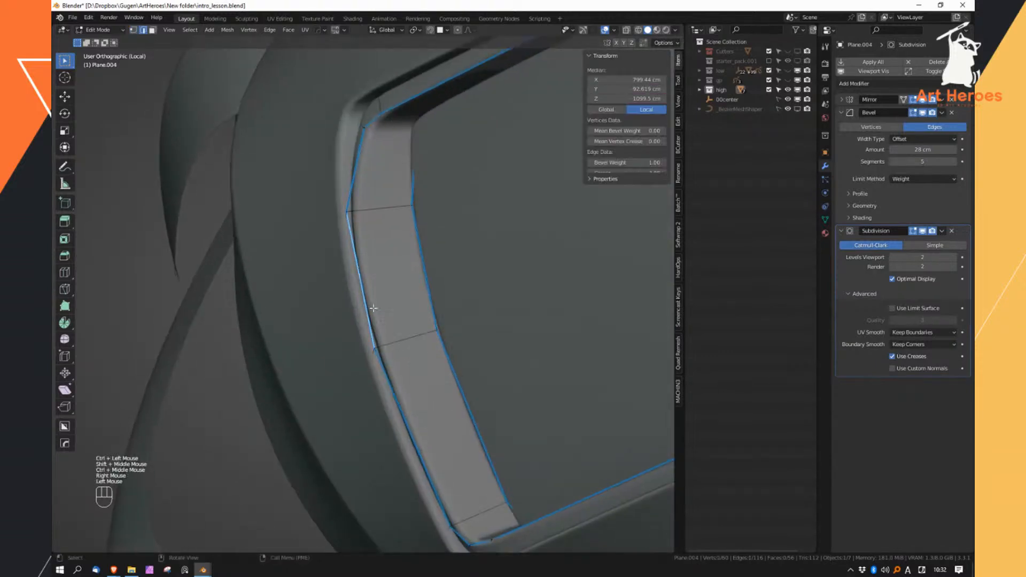
ctrl+click(434, 415)
key(g)
key(g)
shift+click(446, 421)
ctrl+middle_drag(446, 421, 433, 331)
key(Tab)
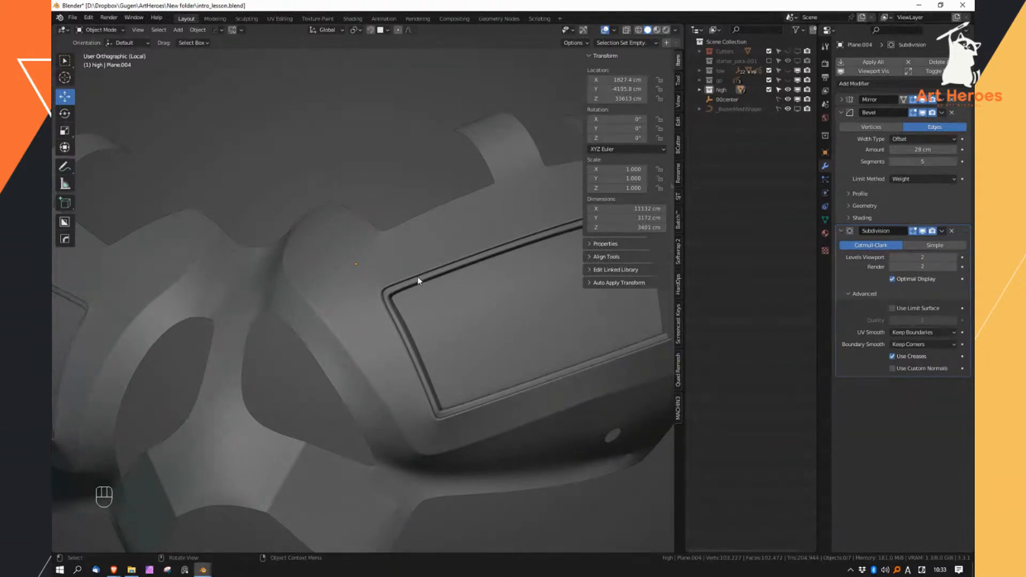
Examine the trim strip around the recess from several angles and leave local view to compare it with the whole chest
middle_drag(416, 319, 446, 405)
double_click(445, 402)
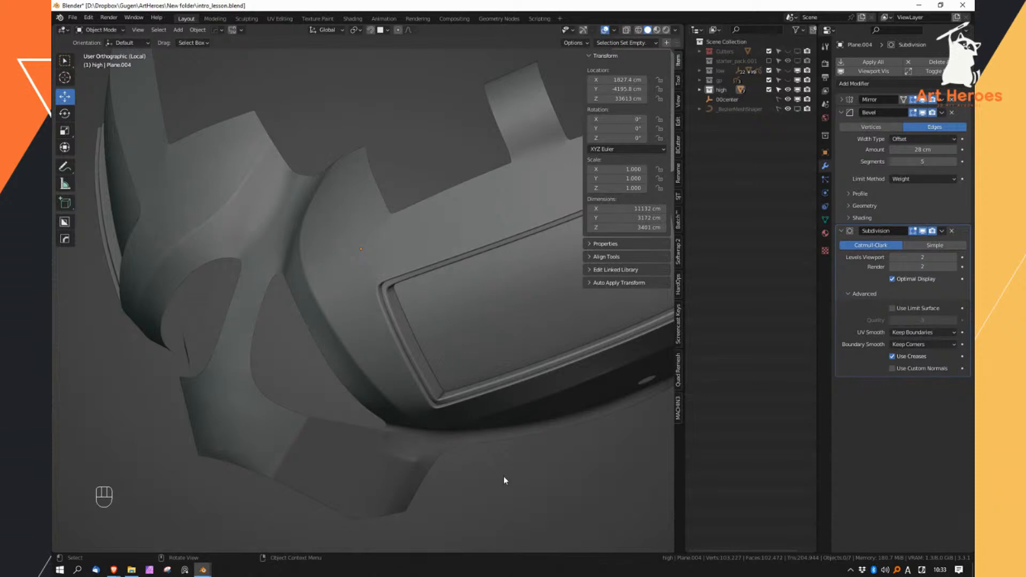
middle_drag(456, 424, 454, 309)
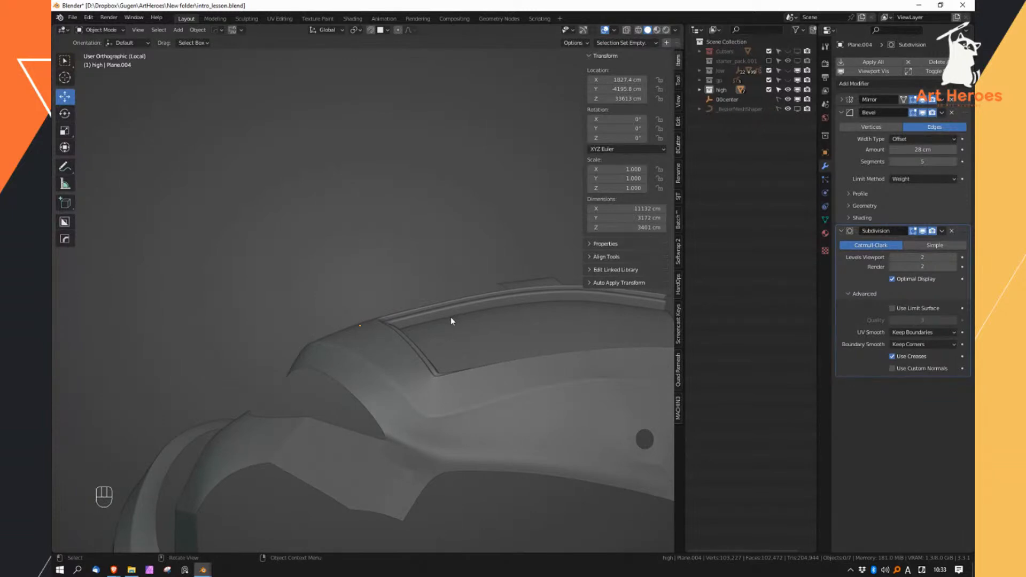
mouse_move(451, 313)
middle_down()
mouse_move(452, 300)
mouse_move(453, 326)
middle_up()
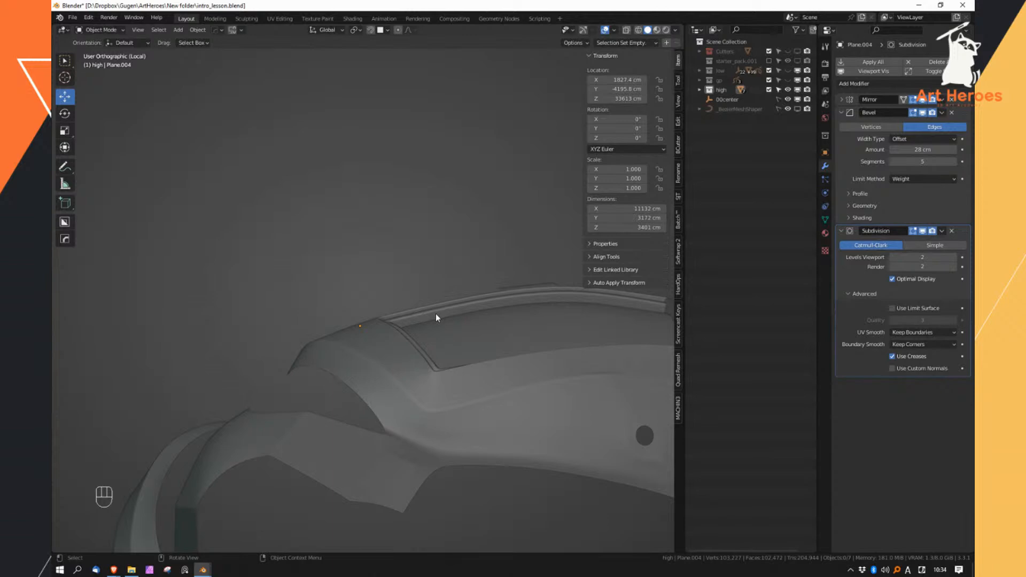
middle_drag(436, 328, 444, 364)
click(410, 333)
middle_drag(411, 333, 426, 351)
key(a)
key(a)
click(421, 355)
alt+right_drag(416, 360, 467, 293)
key(a)
key(a)
middle_drag(454, 344, 420, 357)
middle_drag(420, 357, 448, 363)
ctrl+middle_drag(441, 374, 389, 408)
click(406, 409)
key(a)
key(a)
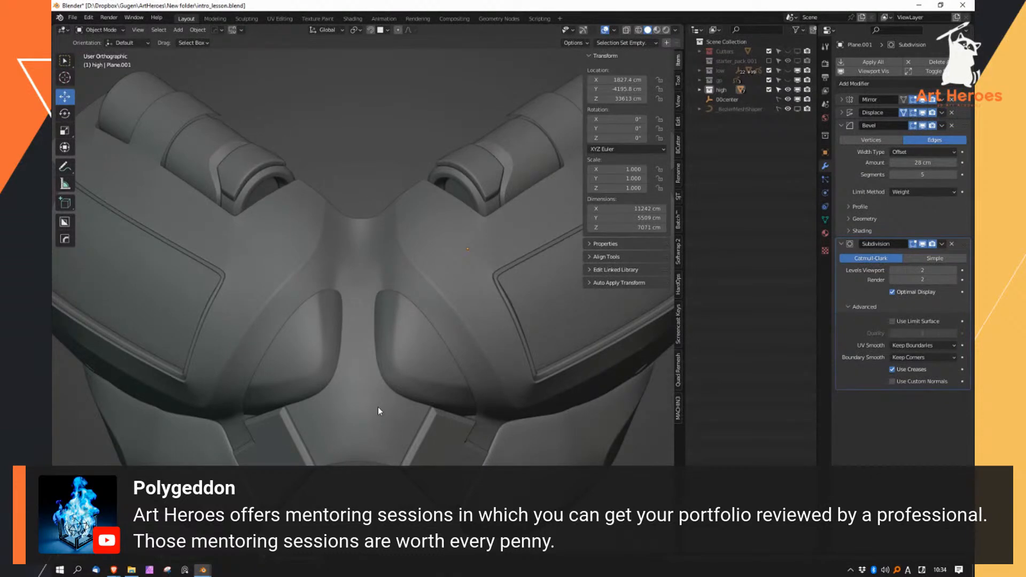
Fill the main chest plate's front opening with a face, extrude it and offset it inward with Shrink/Fatten
click(377, 406)
key(Tab)
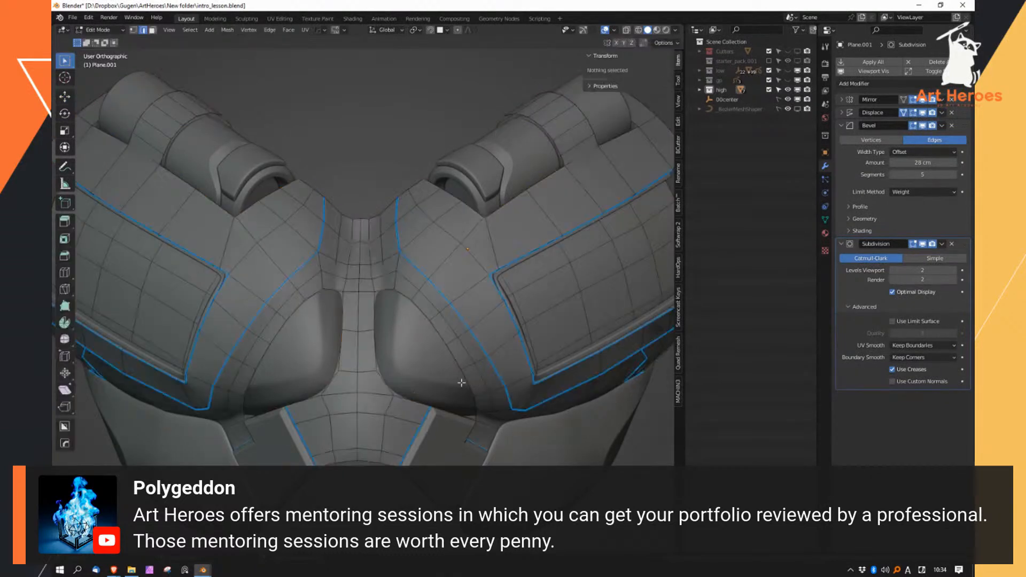
alt+right_click(420, 315)
ctrl+middle_drag(420, 315, 420, 401)
middle_drag(419, 400, 486, 367)
key(f)
key(e)
right_click(475, 342)
key(shift+s)
key(Escape)
key(alt+s)
click(479, 360)
middle_drag(458, 350, 424, 343)
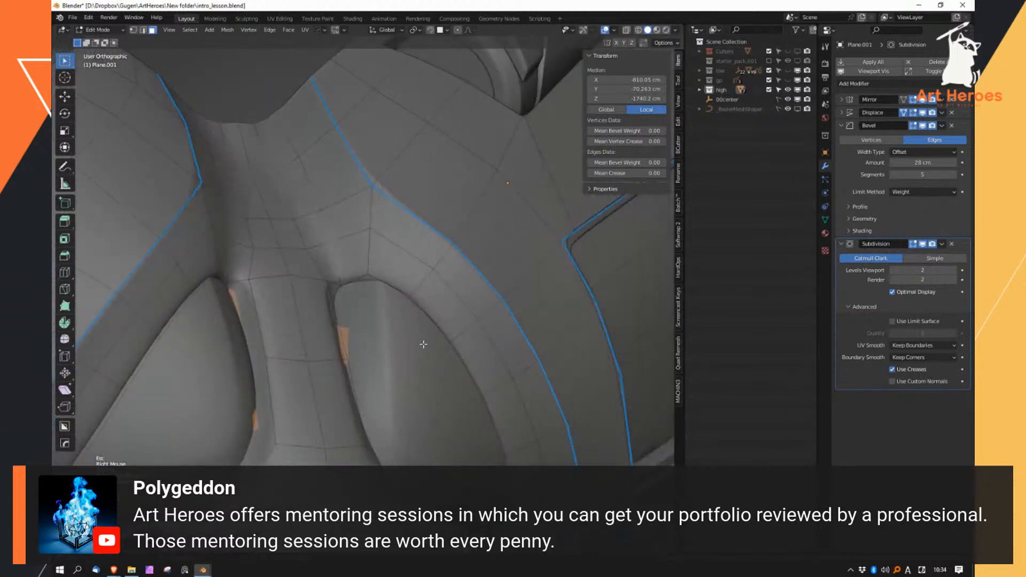
Select the rim edge loop around the chest plate's front opening and give it a bevel weight
key(2)
key(alt+z)
key(alt+z)
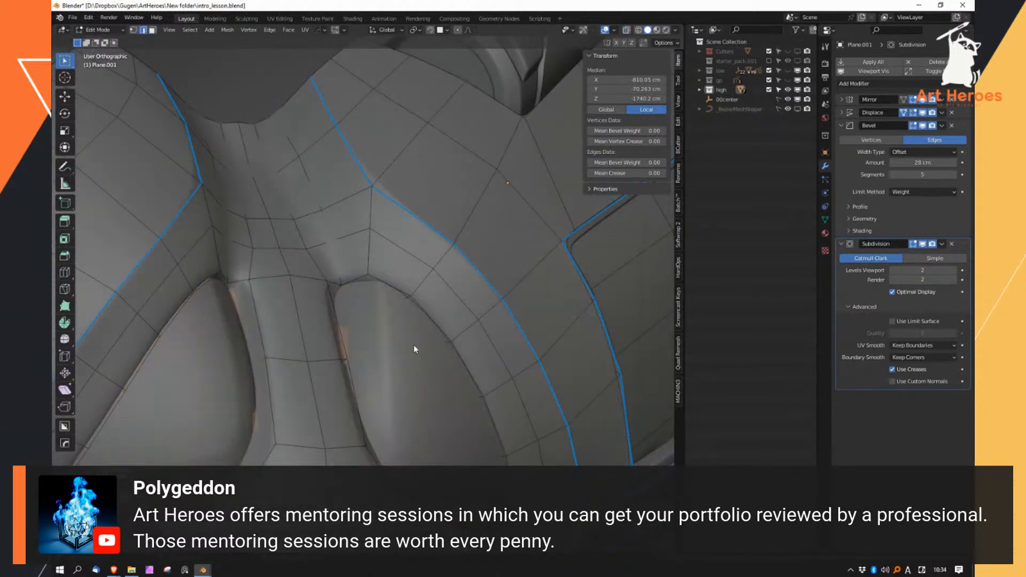
key(ctrl+shift+e)
right_click(557, 302)
alt+click(401, 298)
middle_drag(400, 297, 350, 316)
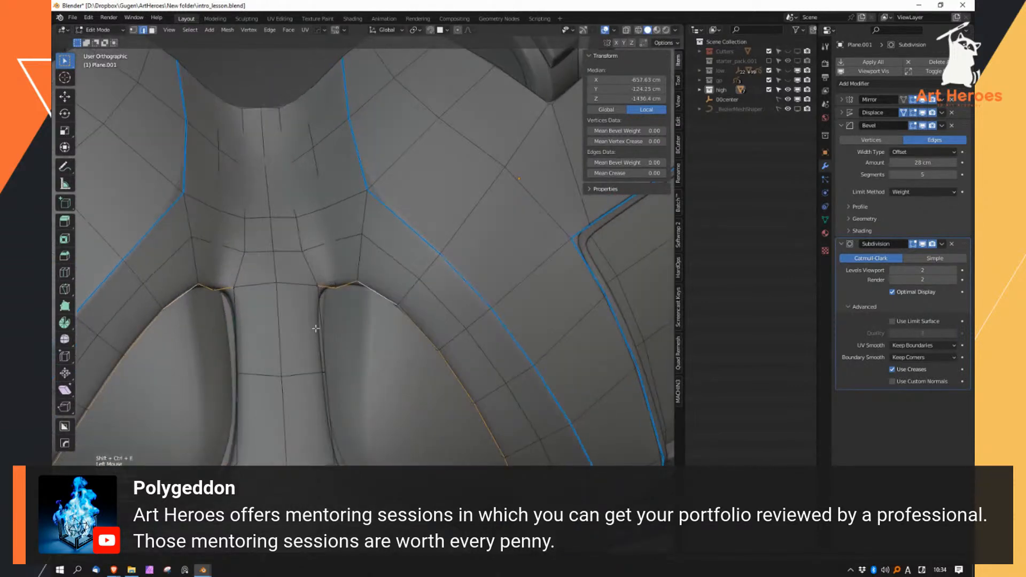
alt+shift+click(317, 328)
shift+middle_drag(382, 419, 358, 291)
alt+shift+click(387, 388)
middle_drag(387, 388, 419, 403)
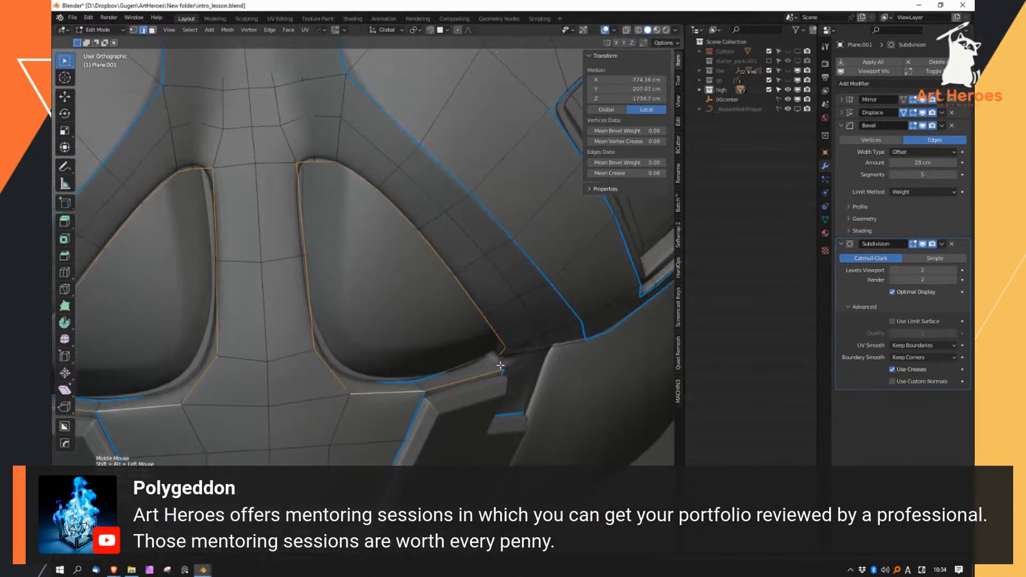
middle_drag(501, 365, 476, 311)
middle_drag(523, 413, 351, 361)
key(ctrl+z)
alt+shift+click(538, 418)
key(ctrl+shift+e)
click(704, 348)
Leave Edit Mode, select the main chest plate and switch it to Sculpt Mode
key(Tab)
key(alt+a)
ctrl+middle_drag(381, 319, 410, 303)
middle_drag(409, 303, 343, 271)
click(343, 270)
key(Tab)
middle_drag(344, 314, 346, 316)
ctrl+middle_drag(347, 316, 321, 335)
Reshape the rim around the upper inner corner of the front opening with the Grab brush
drag(321, 335, 345, 326)
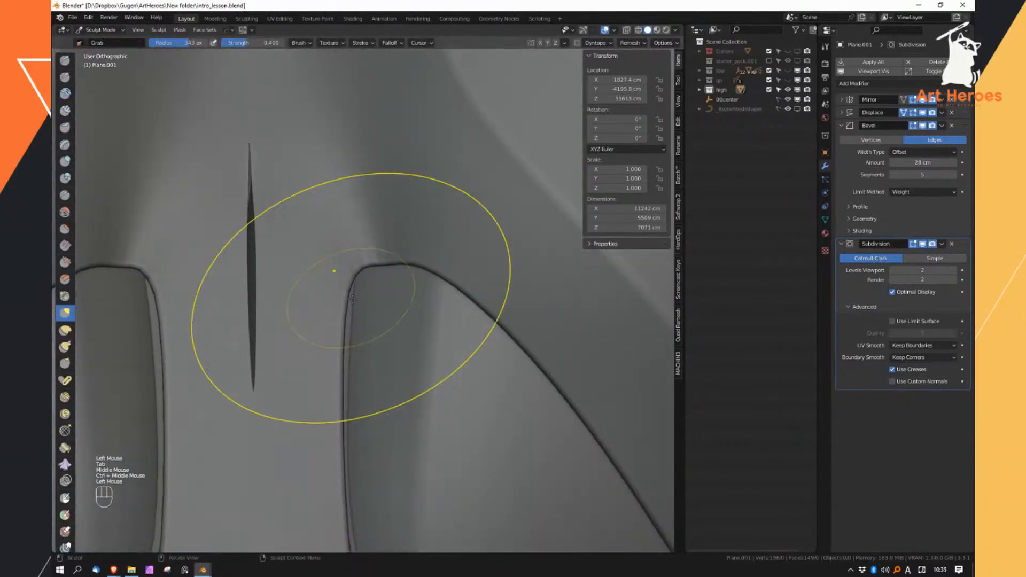
key(ctrl+z)
ctrl+middle_drag(348, 322, 331, 331)
drag(331, 331, 364, 317)
drag(409, 262, 421, 249)
ctrl+middle_drag(428, 239, 406, 244)
drag(402, 258, 396, 252)
ctrl+middle_drag(389, 268, 412, 256)
drag(366, 343, 358, 344)
Smooth the flow of the front opening's inner side and lower edge with Grab strokes
shift+middle_drag(373, 357, 378, 150)
shift+middle_drag(367, 516, 380, 406)
drag(380, 405, 397, 400)
mouse_move(419, 436)
mouse_down()
mouse_move(436, 425)
mouse_move(440, 439)
mouse_up()
shift+middle_drag(481, 470, 380, 337)
mouse_move(417, 369)
ctrl+middle_down()
mouse_move(469, 394)
mouse_move(393, 320)
ctrl+middle_up()
ctrl+middle_drag(422, 337, 390, 347)
drag(484, 369, 486, 359)
drag(402, 328, 407, 330)
ctrl+middle_drag(408, 335, 396, 302)
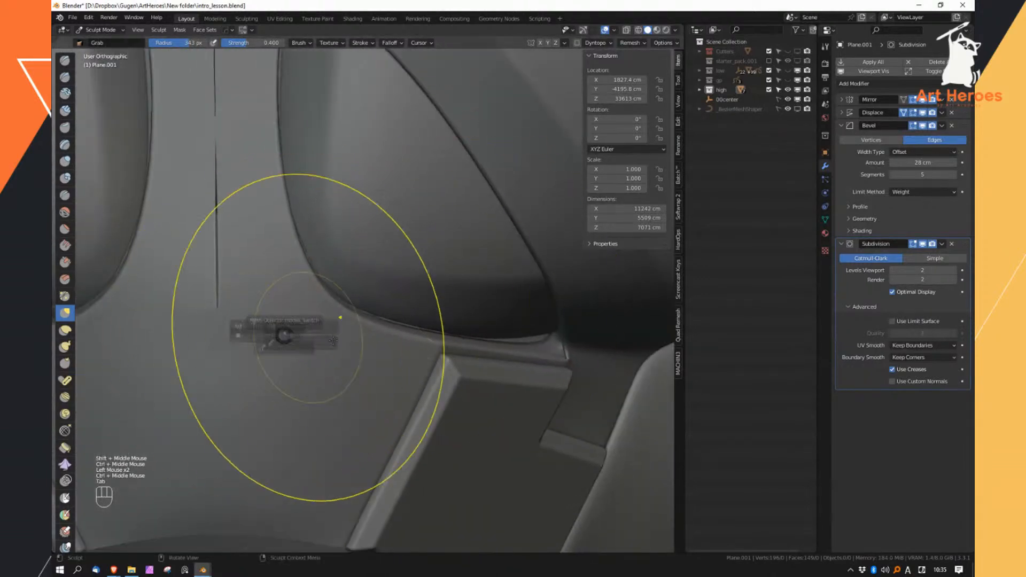
Move the chest plate's central edge loop in Edit Mode to close the gap along the mirror seam, and return to Object Mode
key(Tab)
alt+click(219, 242)
middle_drag(222, 243, 235, 244)
shift+middle_drag(238, 245, 329, 350)
middle_drag(331, 352, 357, 360)
key(g)
middle_drag(350, 307, 319, 294)
click(389, 317)
key(Tab)
key(a)
key(a)
Slide the rim vertex at the front opening's upper inner corner along its edge in Edit Mode
ctrl+middle_drag(374, 324, 347, 316)
click(384, 305)
key(Tab)
key(z)
right_drag(340, 293, 281, 305)
click(318, 265)
shift+click(303, 294)
key(z)
key(g)
key(g)
click(318, 303)
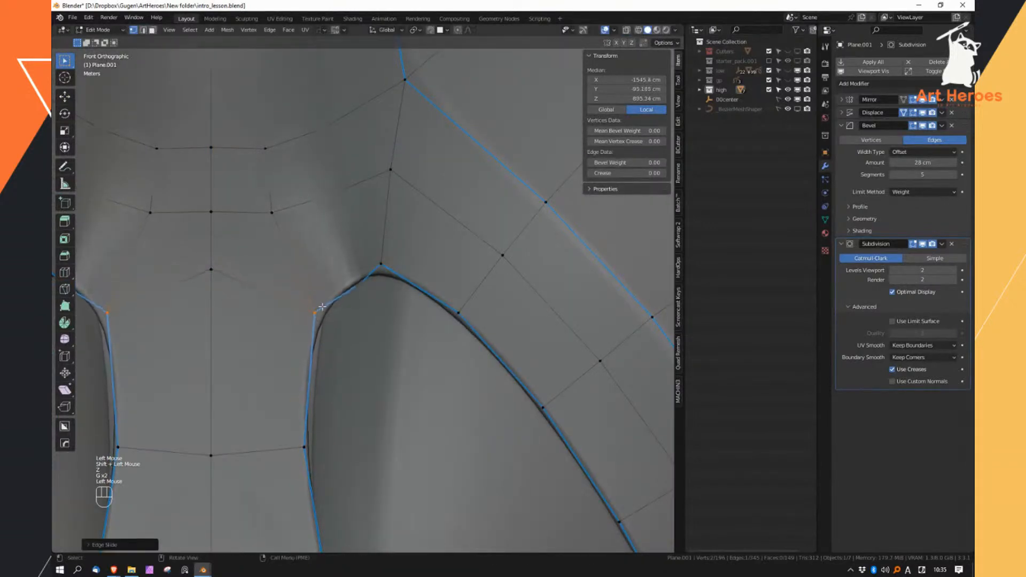
Reposition the rim vertices across the rounded upper end of the front opening
key(z)
click(341, 296)
key(z)
drag(341, 296, 318, 336)
click(363, 286)
key(g)
shift+click(348, 276)
key(z)
key(g)
middle_click(323, 338)
click(329, 343)
Select the rim vertex partway down the opening's inner side and move it along one axis
drag(328, 440, 291, 469)
key(g)
middle_click(307, 467)
click(314, 469)
key(z)
Slide the vertex between the plate's centre and the opening's inner rim, return to Object Mode and save the file
ctrl+middle_drag(313, 469, 320, 254)
click(280, 319)
key(g)
key(g)
click(284, 350)
middle_drag(285, 350, 283, 321)
ctrl+middle_drag(335, 360, 332, 414)
middle_drag(325, 412, 304, 372)
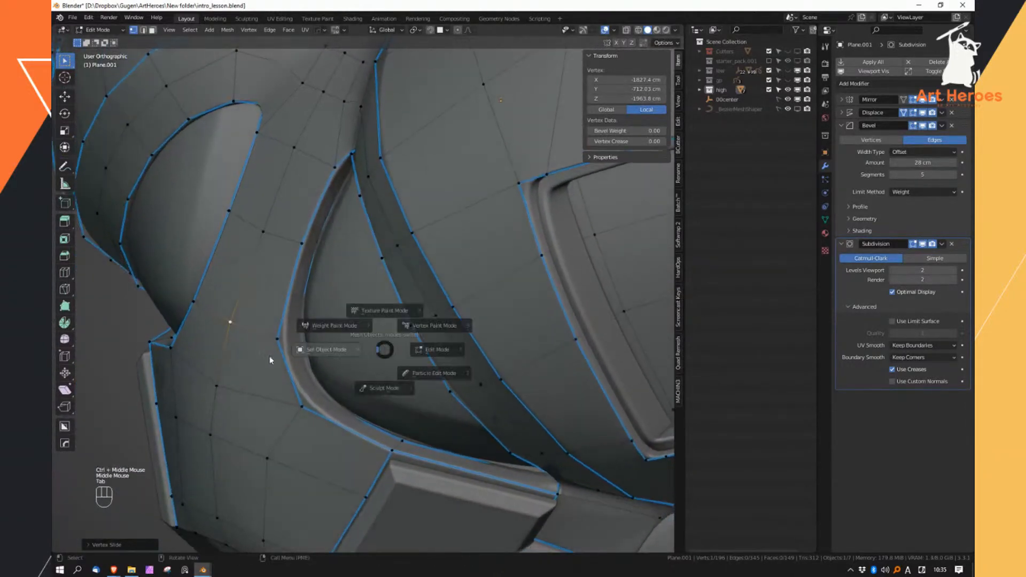
key(Tab)
key(a)
key(a)
key(ctrl+s)
Adjust the vertices at the front opening's lower outer corner in Edit Mode and return to Object Mode
middle_drag(316, 351, 348, 332)
key(Tab)
click(506, 390)
mouse_move(494, 365)
ctrl+middle_down()
mouse_move(497, 403)
mouse_move(531, 368)
mouse_move(493, 382)
mouse_move(521, 393)
mouse_move(431, 289)
mouse_move(443, 368)
ctrl+middle_up()
key(z)
key(z)
click(508, 364)
key(g)
shift+click(547, 367)
click(535, 394)
key(z)
key(z)
key(Tab)
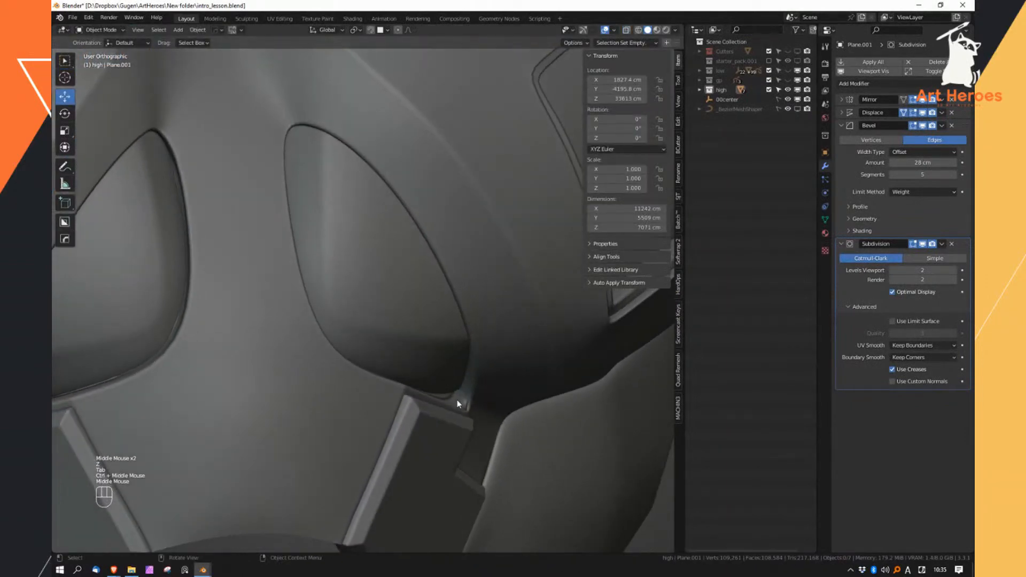
Check the openings on the whole chest, reselect the main chest plate and switch it back to Sculpt Mode
middle_drag(476, 414, 441, 283)
key(a)
key(a)
middle_drag(457, 378, 440, 380)
middle_drag(447, 391, 451, 323)
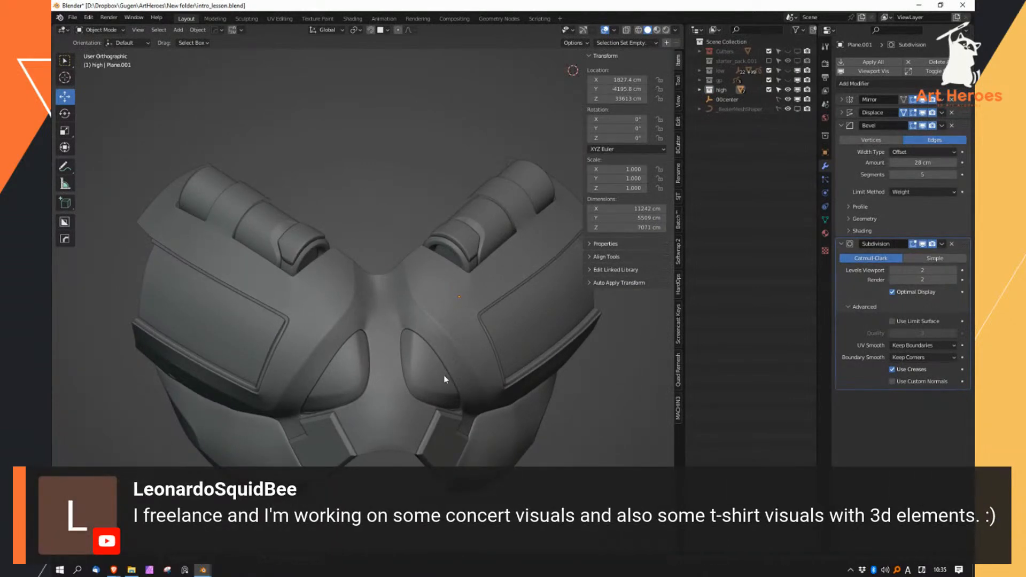
mouse_move(447, 372)
middle_down()
mouse_move(438, 373)
mouse_move(451, 358)
mouse_move(444, 404)
mouse_move(435, 400)
middle_up()
click(456, 353)
key(ctrl+Tab)
click(459, 455)
Refine the chest plate's surface and the contours around the front opening with small Grab strokes
drag(435, 399, 428, 393)
drag(310, 361, 301, 348)
drag(308, 370, 304, 366)
drag(375, 342, 372, 334)
ctrl+middle_drag(374, 326, 347, 313)
ctrl+middle_drag(322, 262, 340, 314)
drag(319, 246, 314, 250)
ctrl+middle_drag(324, 315, 351, 247)
shift+middle_drag(348, 348, 409, 240)
ctrl+middle_drag(384, 328, 401, 283)
shift+middle_drag(413, 364, 407, 315)
middle_drag(417, 321, 461, 334)
drag(458, 333, 453, 327)
drag(421, 275, 416, 272)
drag(414, 272, 410, 268)
Examine the front openings and surrounding plate from the side, front and below, leaving Sculpt Mode for Object Mode
ctrl+middle_drag(409, 268, 389, 201)
mouse_move(396, 304)
middle_down()
mouse_move(403, 254)
mouse_move(375, 274)
mouse_move(325, 283)
mouse_move(333, 307)
mouse_move(329, 284)
middle_up()
ctrl+middle_drag(450, 252, 446, 302)
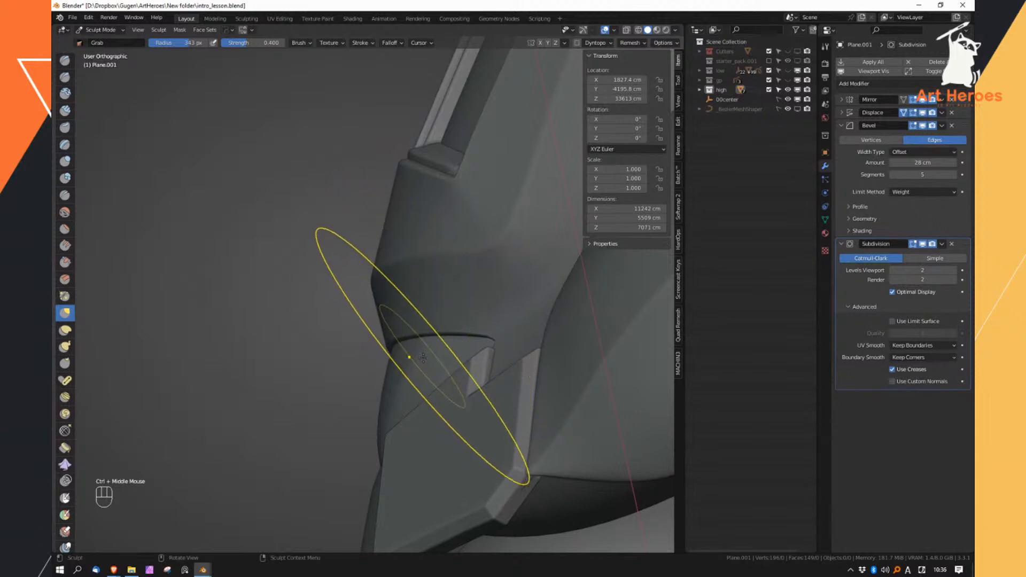
mouse_move(425, 322)
middle_down()
mouse_move(450, 325)
mouse_move(425, 305)
middle_up()
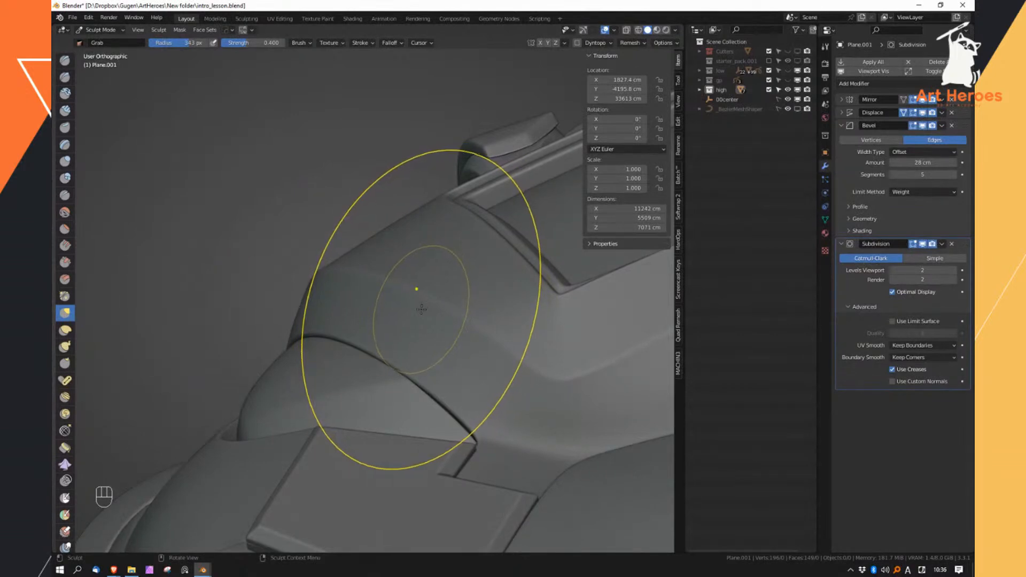
mouse_move(422, 313)
middle_down()
mouse_move(440, 331)
mouse_move(432, 334)
middle_up()
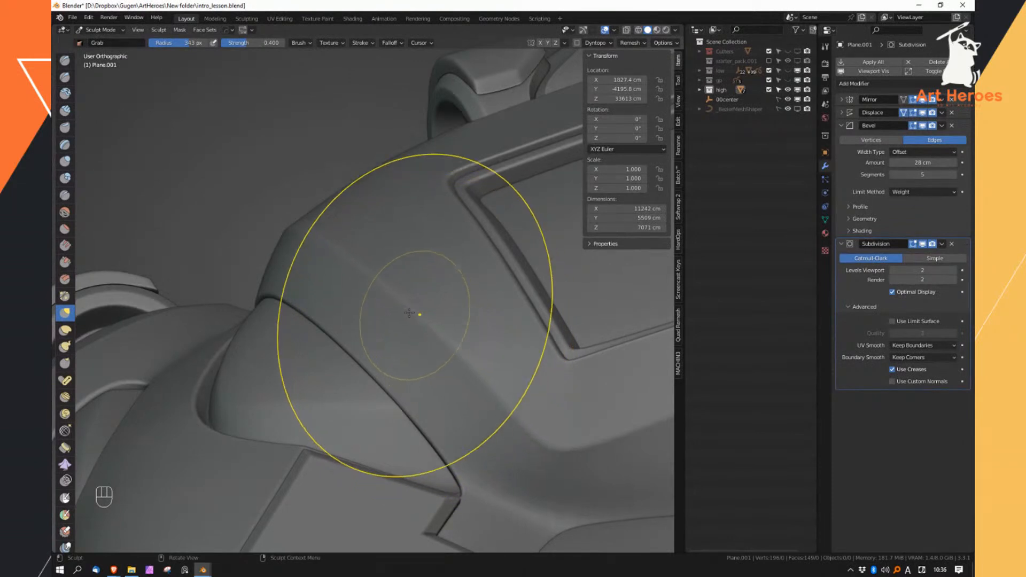
key(Tab)
key(a)
key(a)
ctrl+middle_drag(426, 344, 426, 319)
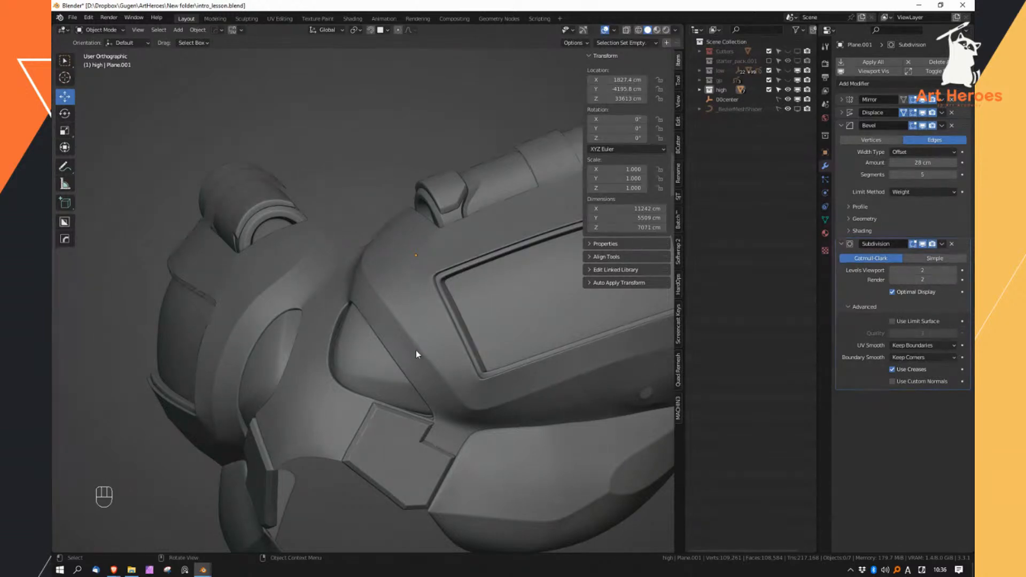
middle_drag(419, 360, 452, 378)
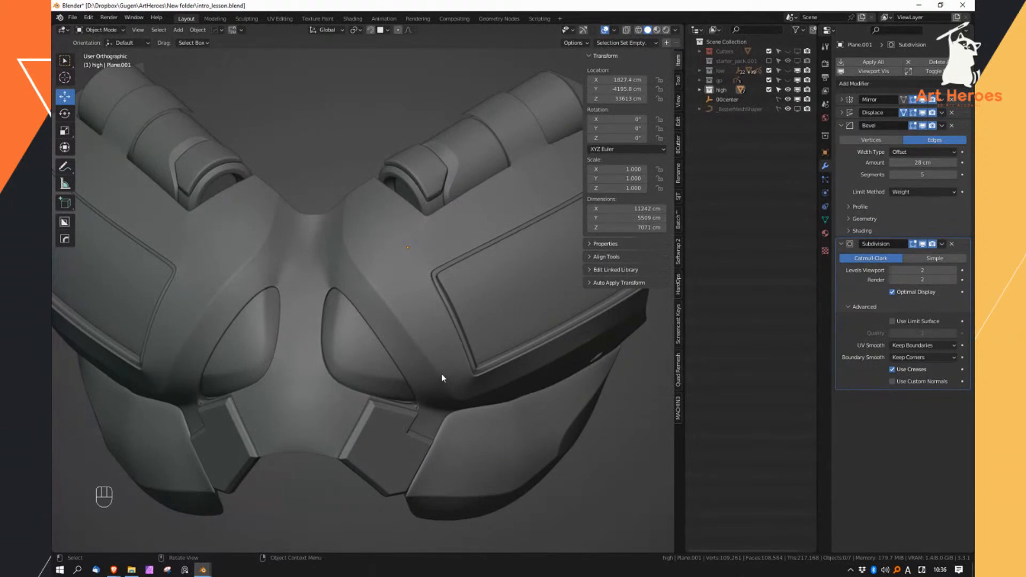
middle_drag(442, 372, 428, 319)
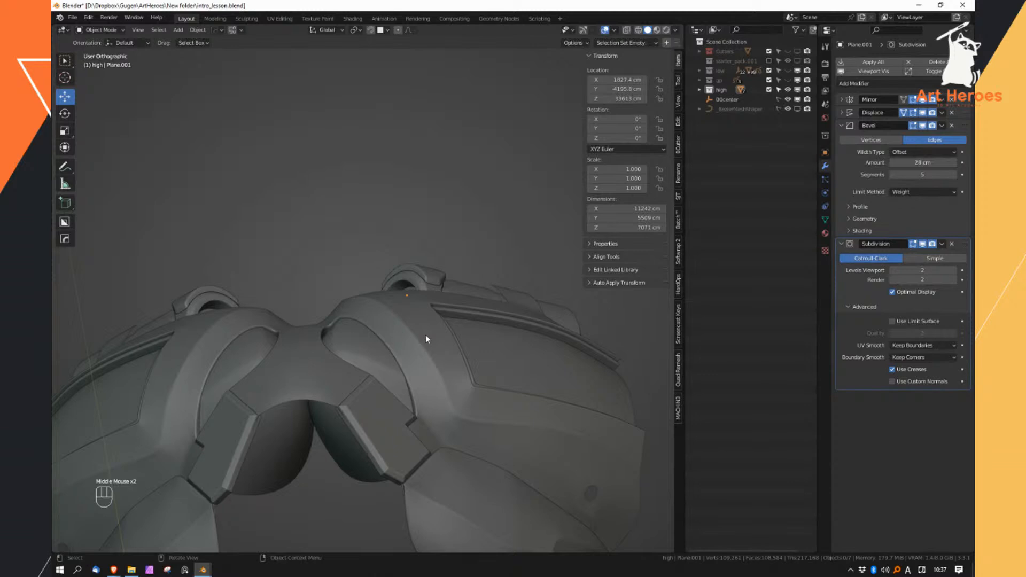
middle_drag(423, 361, 410, 365)
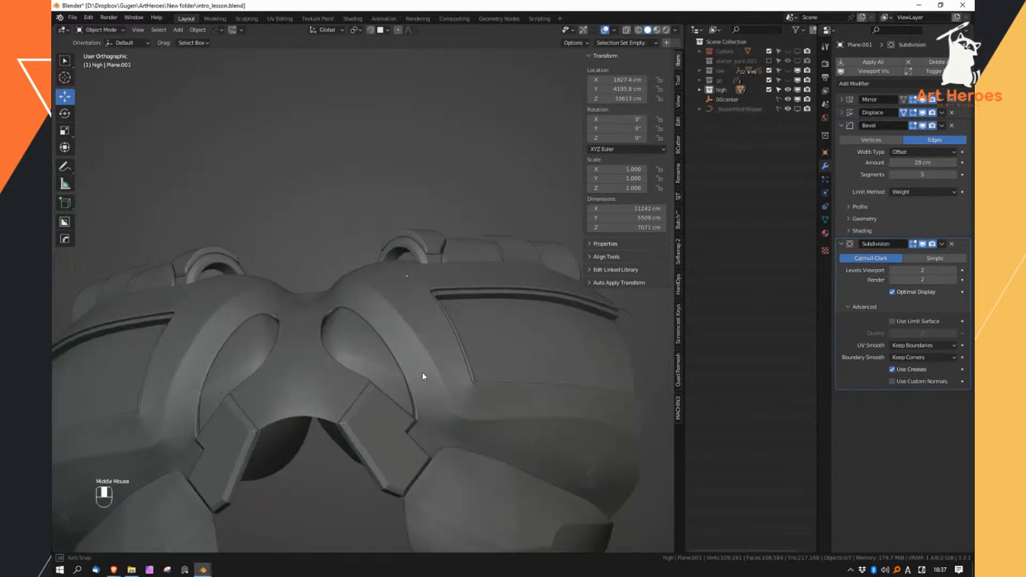
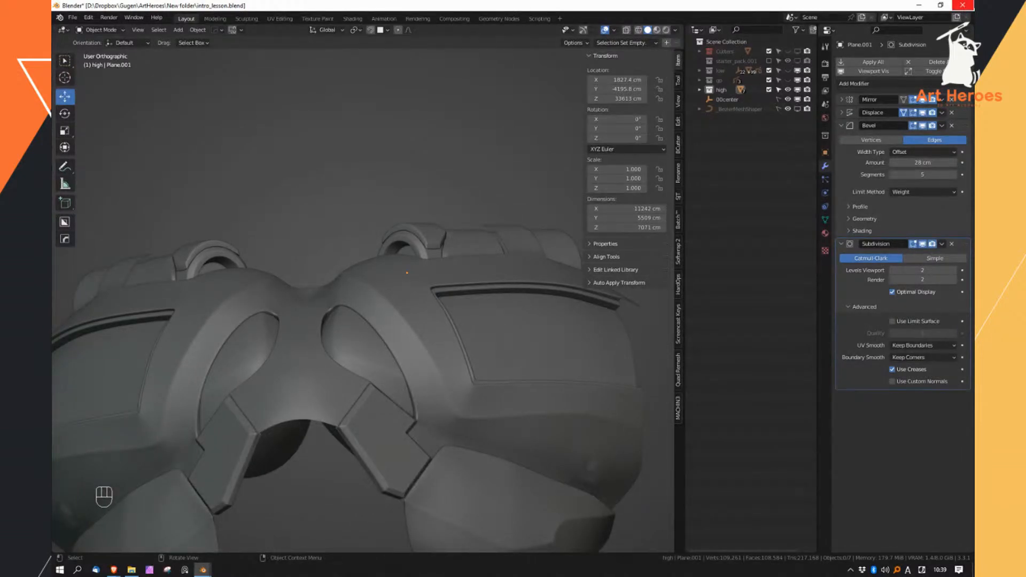
middle_drag(271, 291, 347, 320)
click(312, 343)
click(345, 341)
key(Tab)
key(Tab)
key(a)
key(a)
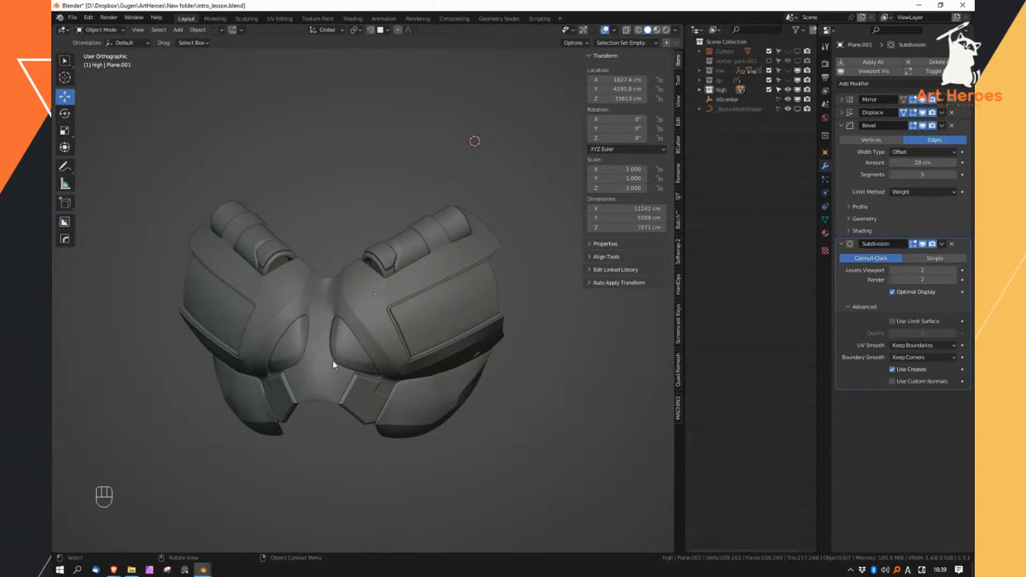
Hide the high collection, show the low collection and examine the full blockout robot
click(788, 90)
click(787, 80)
click(788, 81)
click(788, 70)
click(787, 80)
click(788, 80)
ctrl+middle_drag(497, 310, 487, 126)
mouse_move(521, 278)
middle_down()
mouse_move(419, 288)
mouse_move(424, 271)
mouse_move(397, 265)
mouse_move(377, 275)
middle_up()
click(404, 281)
key(a)
key(a)
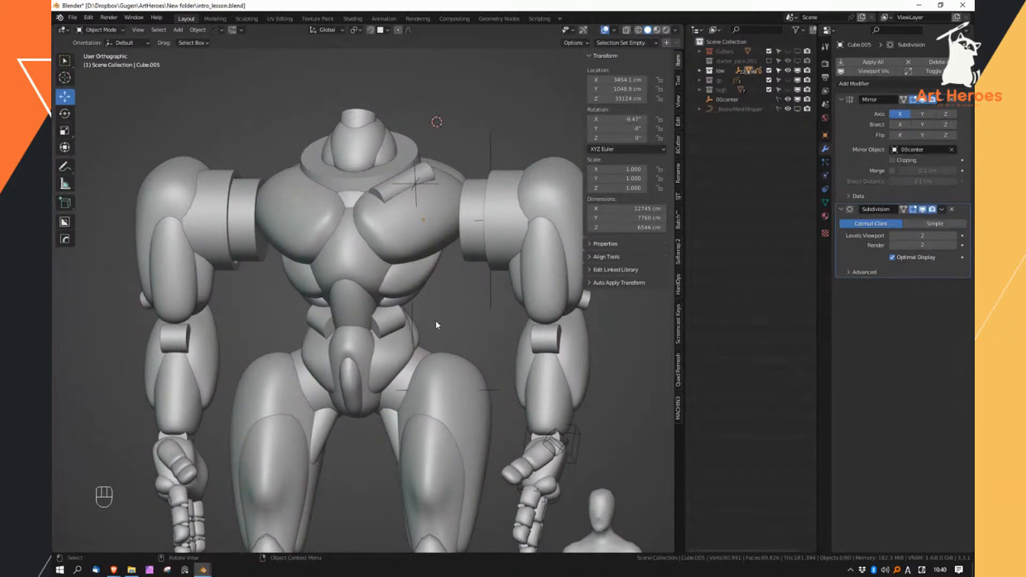
Show the gp collection's sketch lines over the blockout and pick out the GP_chest drawing
click(789, 80)
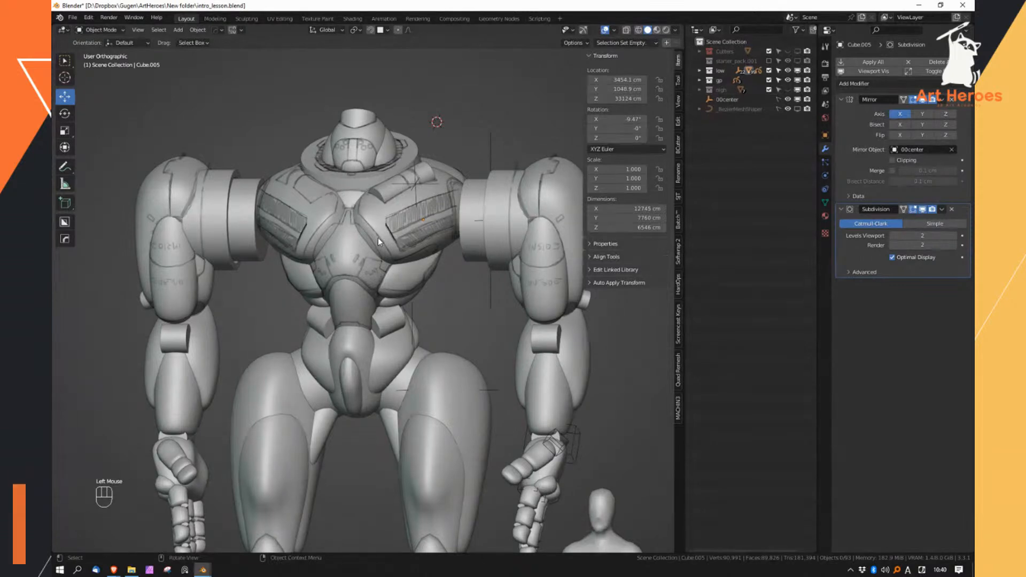
click(414, 269)
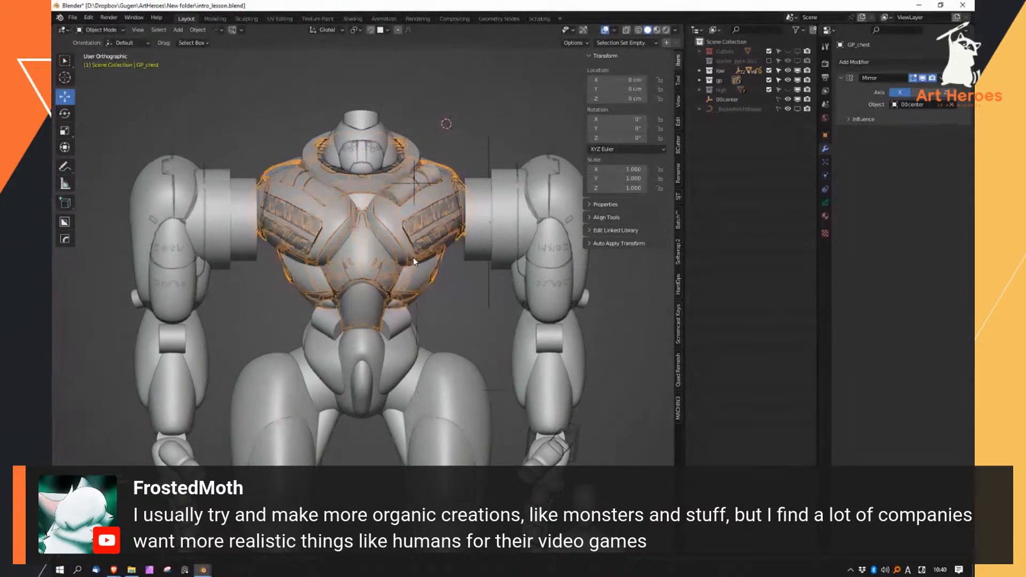
click(472, 328)
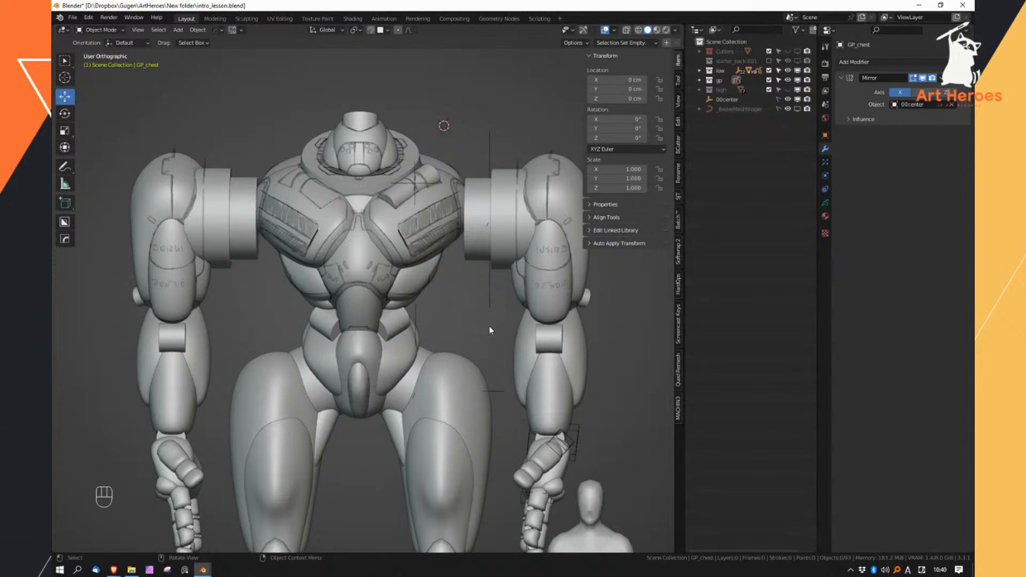
Hide the gp and low collections, show the high collection again and return to viewing the high-poly chest
click(787, 80)
click(787, 70)
click(788, 89)
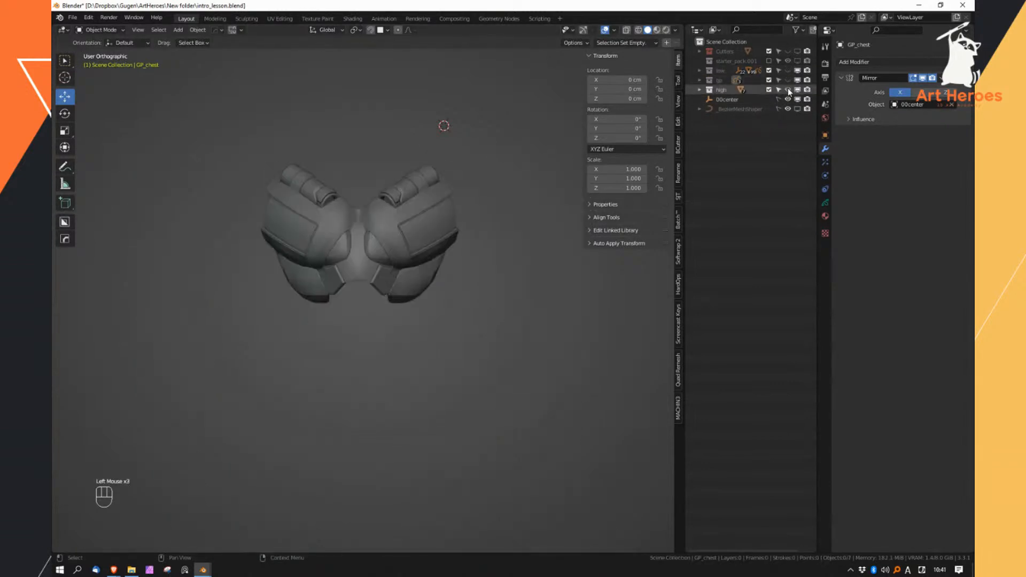
middle_drag(474, 283, 483, 248)
drag(576, 124, 288, 298)
middle_drag(362, 316, 381, 329)
drag(382, 330, 383, 354)
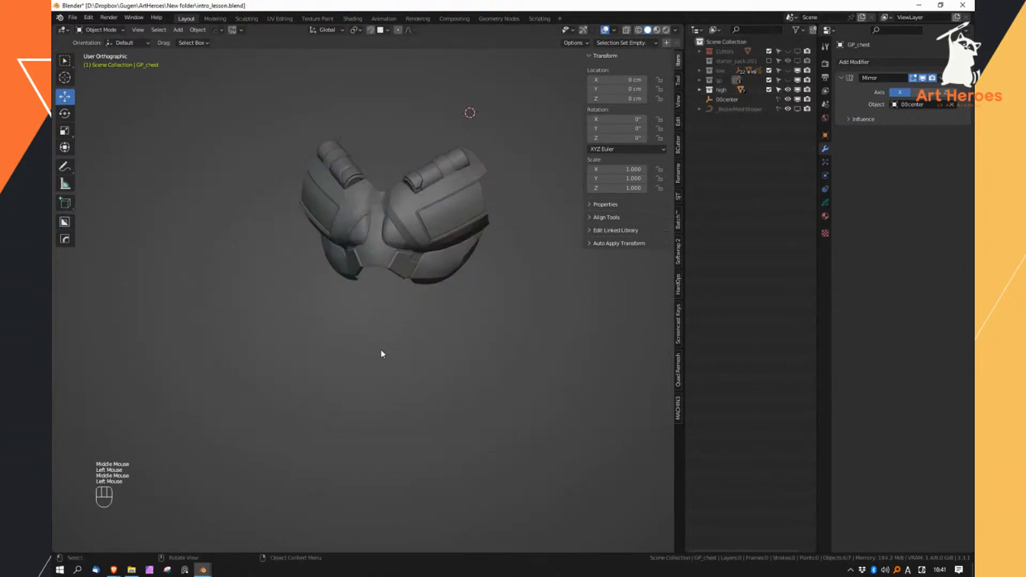
Save the changes to intro_lesson.blend and open the recent file intro_det.blend
click(72, 17)
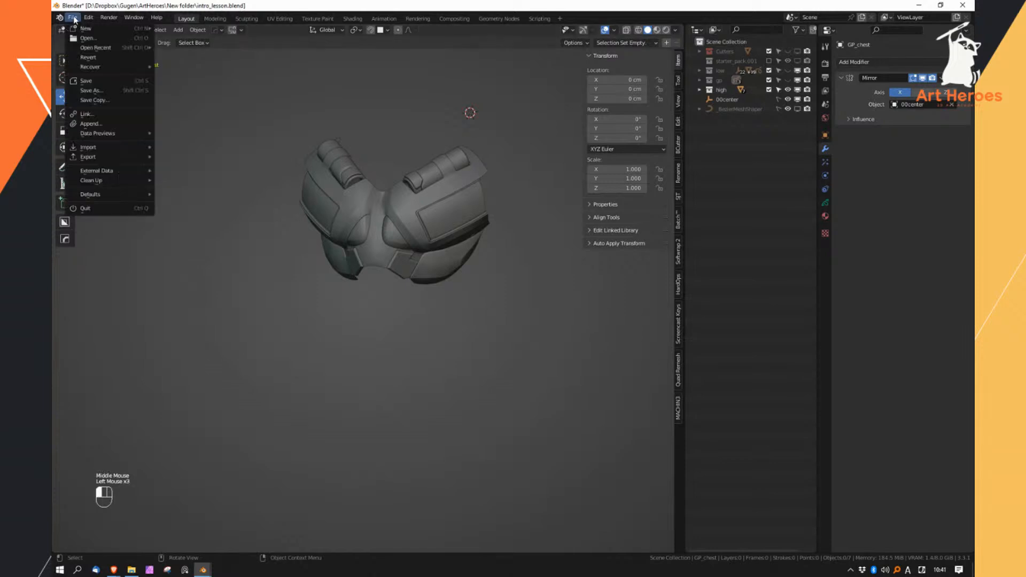
mouse_move(110, 47)
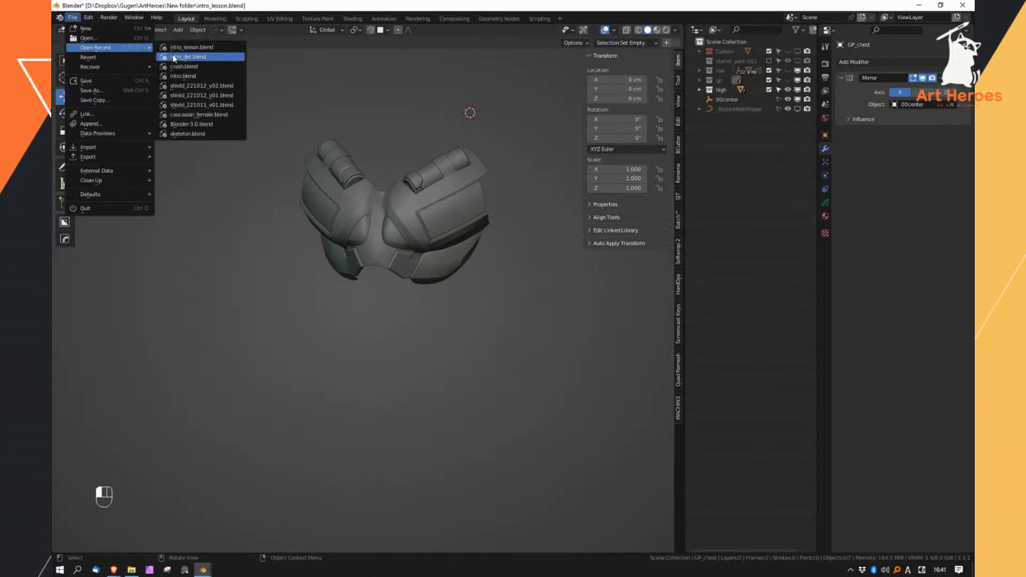
click(188, 56)
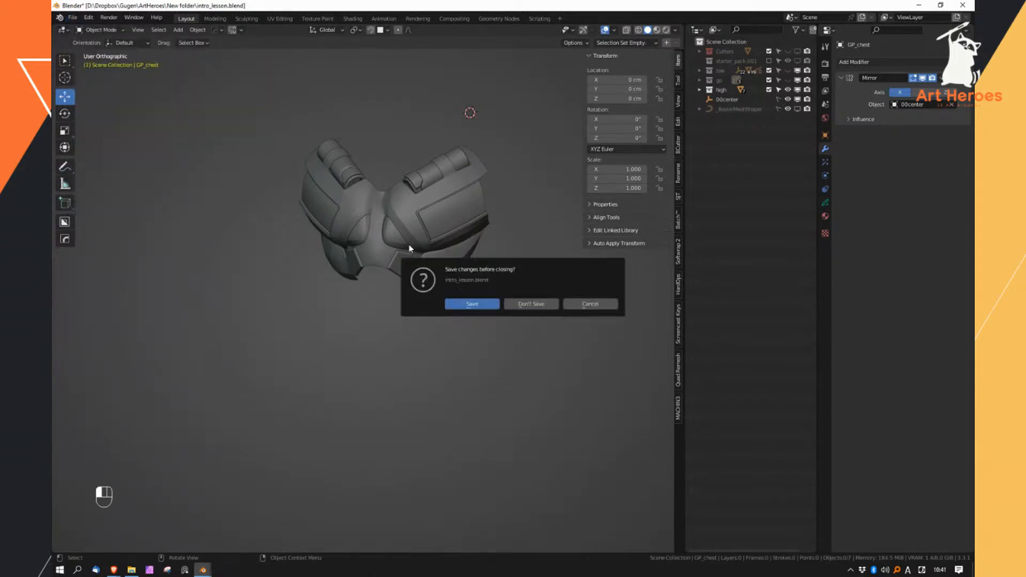
click(482, 303)
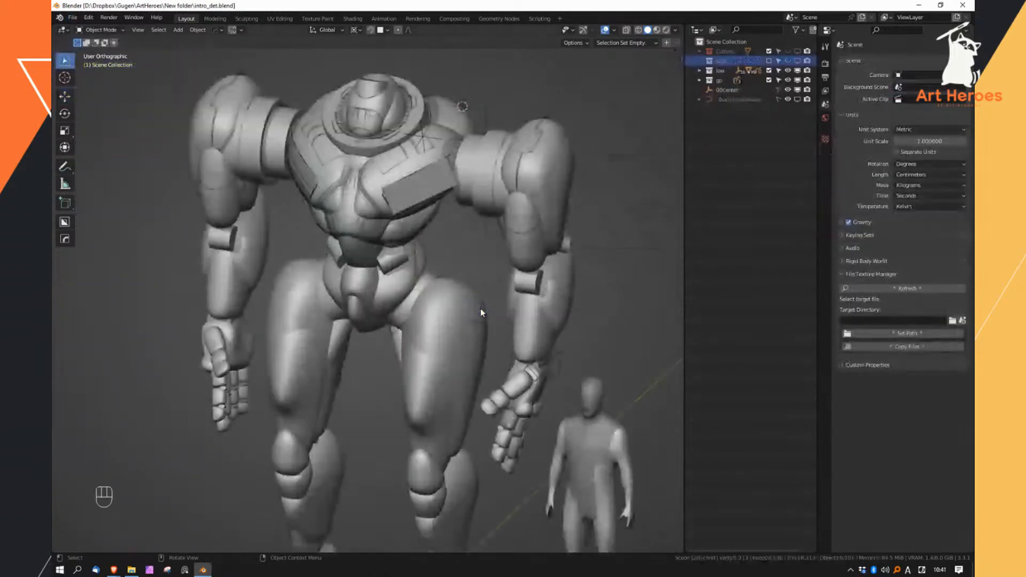
Hide the low and gp collections and 00center, show the high collection and examine the detailed chest from several angles
drag(788, 71, 788, 100)
click(787, 62)
click(797, 61)
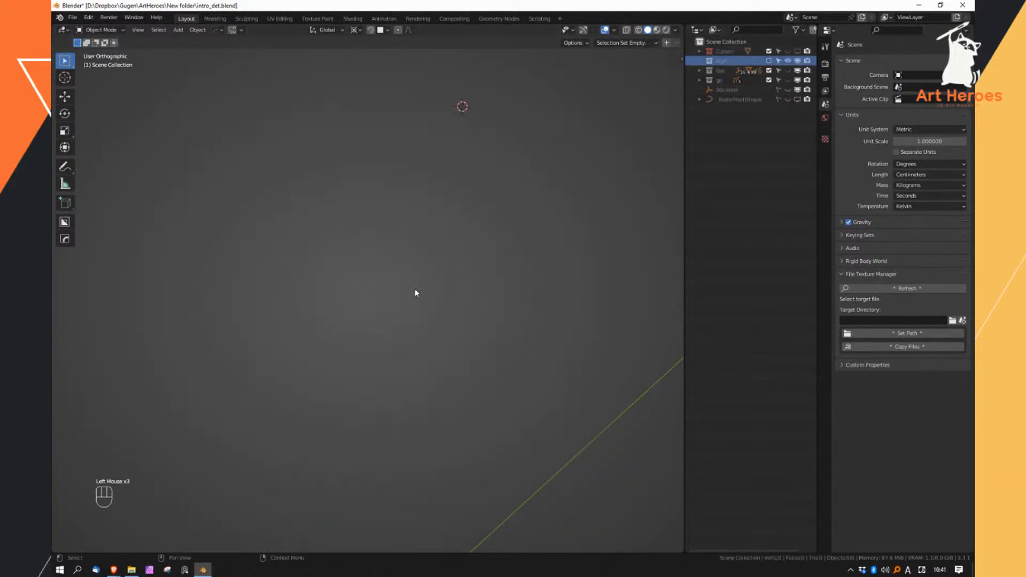
middle_drag(476, 250, 343, 255)
mouse_move(343, 254)
middle_down()
mouse_move(330, 247)
mouse_move(345, 245)
middle_up()
ctrl+middle_drag(348, 249, 319, 343)
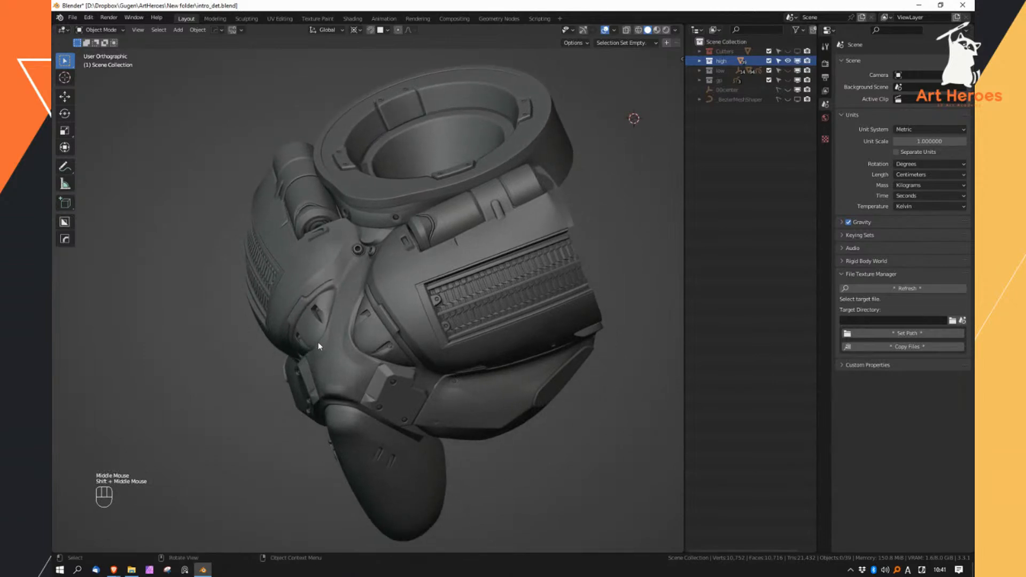
middle_drag(319, 343, 415, 350)
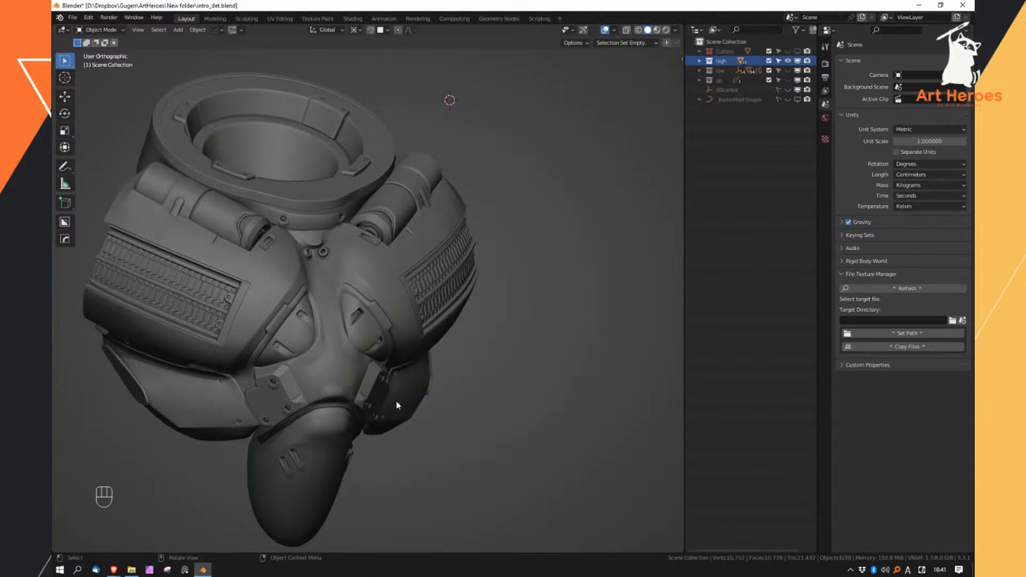
middle_drag(398, 410, 394, 412)
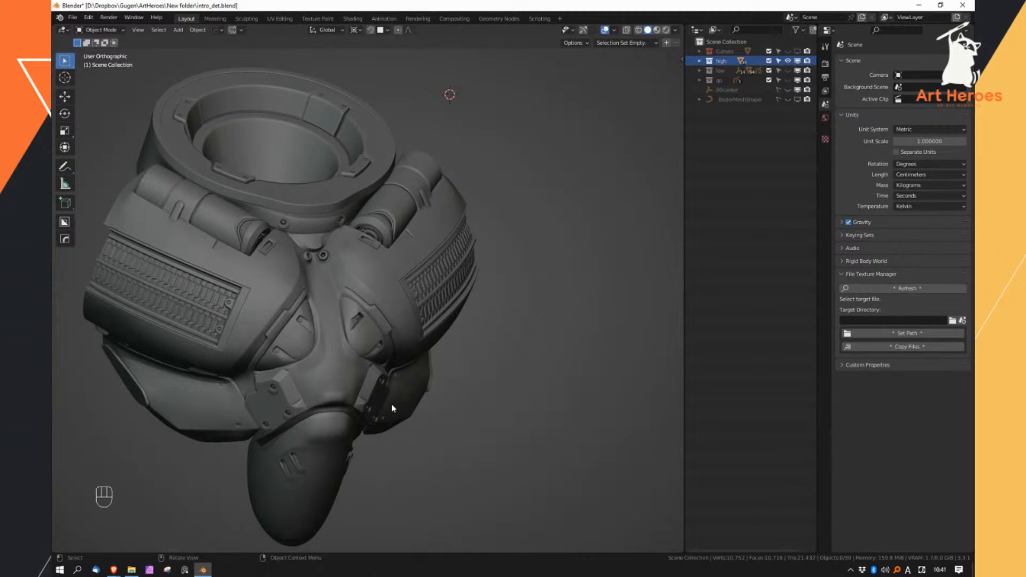
middle_drag(392, 404, 365, 397)
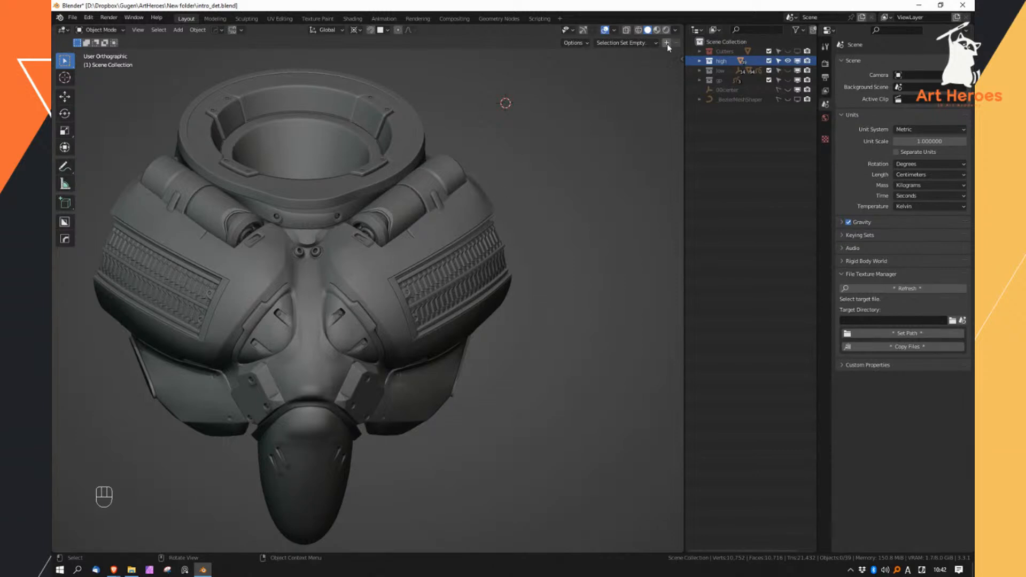
Show the wireframe overlay and examine the topology around the front openings and the lower side plate
key(alt+z)
click(476, 277)
middle_drag(460, 290, 431, 196)
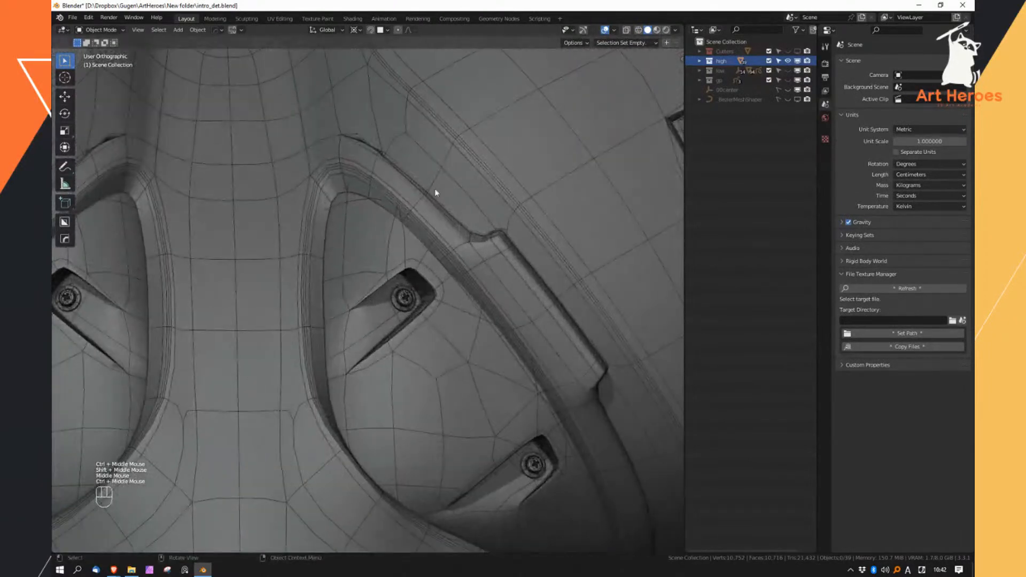
ctrl+middle_drag(370, 153, 376, 243)
ctrl+middle_drag(489, 358, 342, 298)
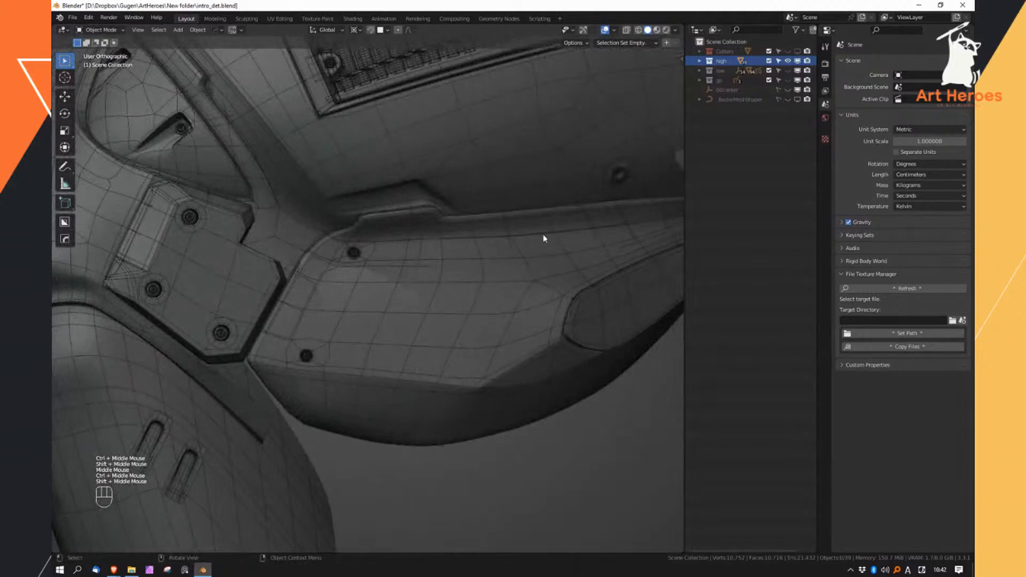
middle_click(578, 224)
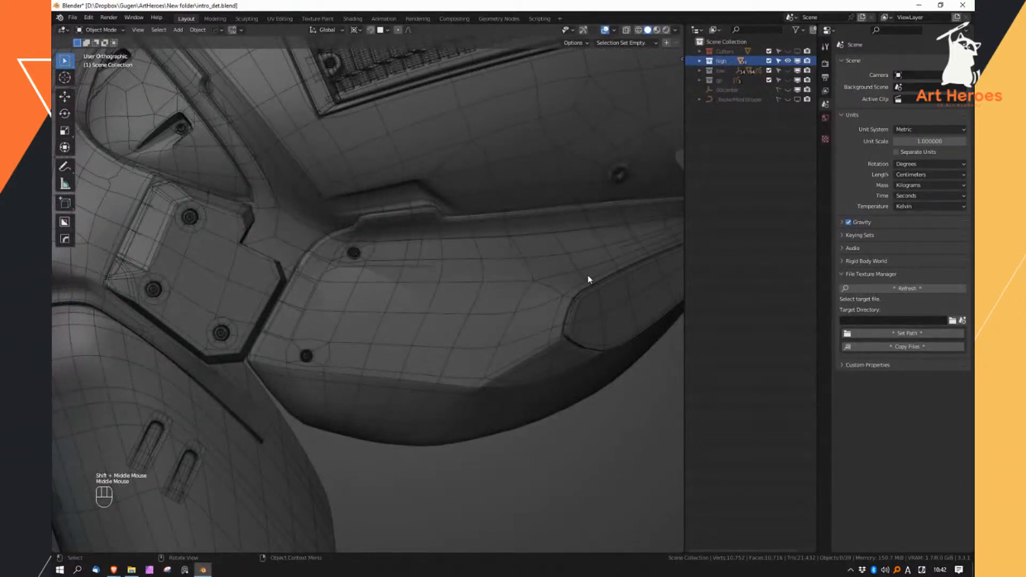
Inspect the wireframe of the bolted bracket, front plate and ribbed side vents, finishing with the wireframe overlay hidden
shift+middle_drag(325, 272, 408, 269)
shift+middle_drag(409, 268, 503, 355)
shift+middle_drag(380, 301, 339, 368)
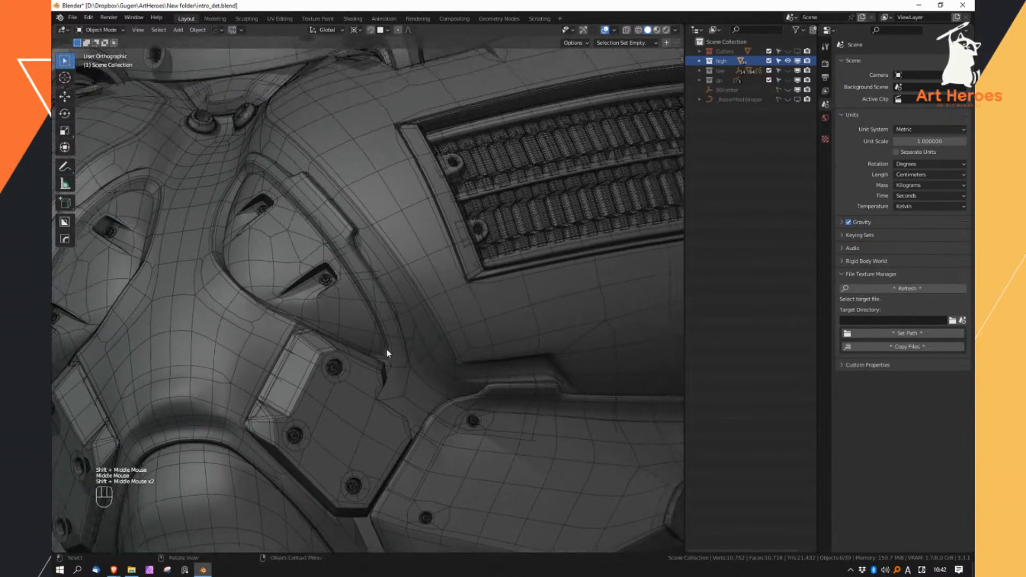
ctrl+middle_drag(419, 333, 417, 267)
shift+middle_drag(417, 267, 342, 305)
ctrl+middle_drag(353, 268, 369, 305)
ctrl+middle_drag(369, 289, 381, 319)
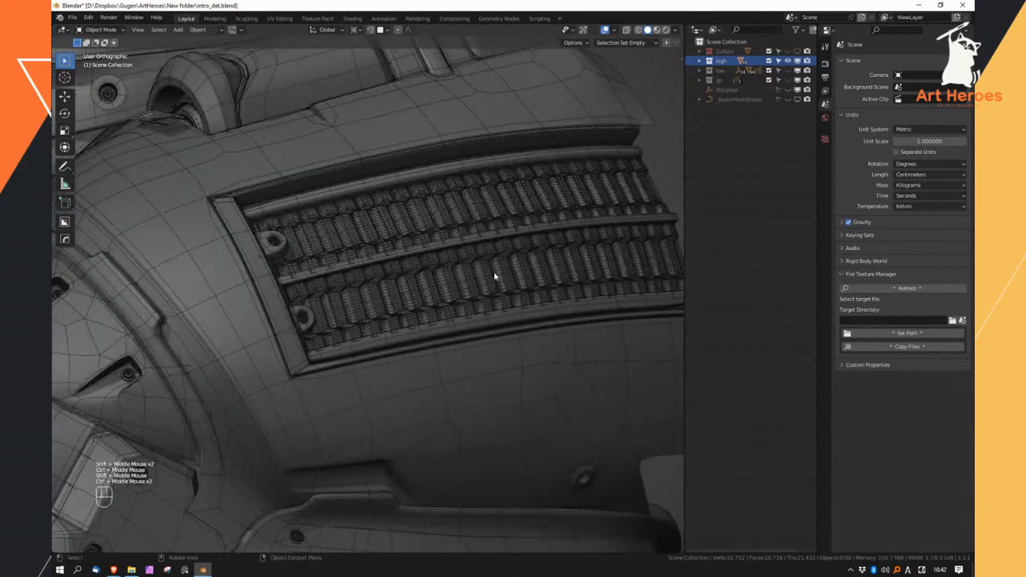
key(alt+z)
Pick out the ribbed vent strips on the chest plate to show their outline, and clear the selection
middle_drag(389, 242, 445, 249)
click(445, 248)
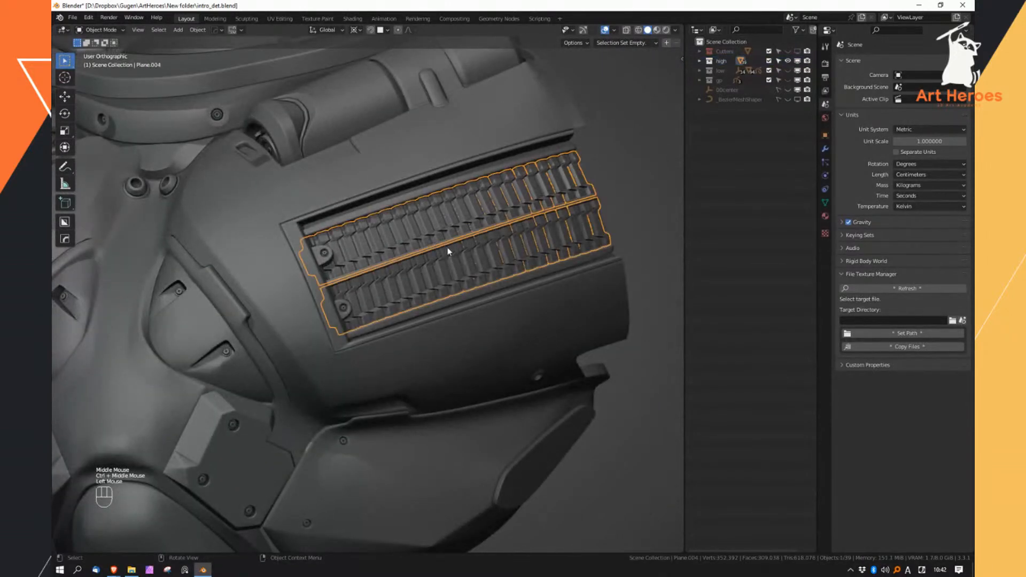
key(a)
key(a)
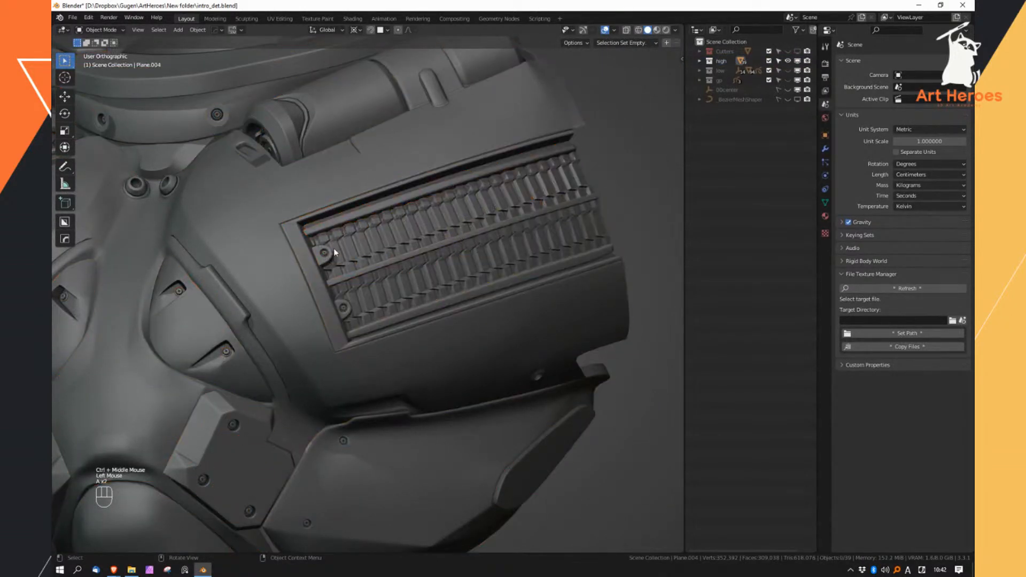
click(397, 255)
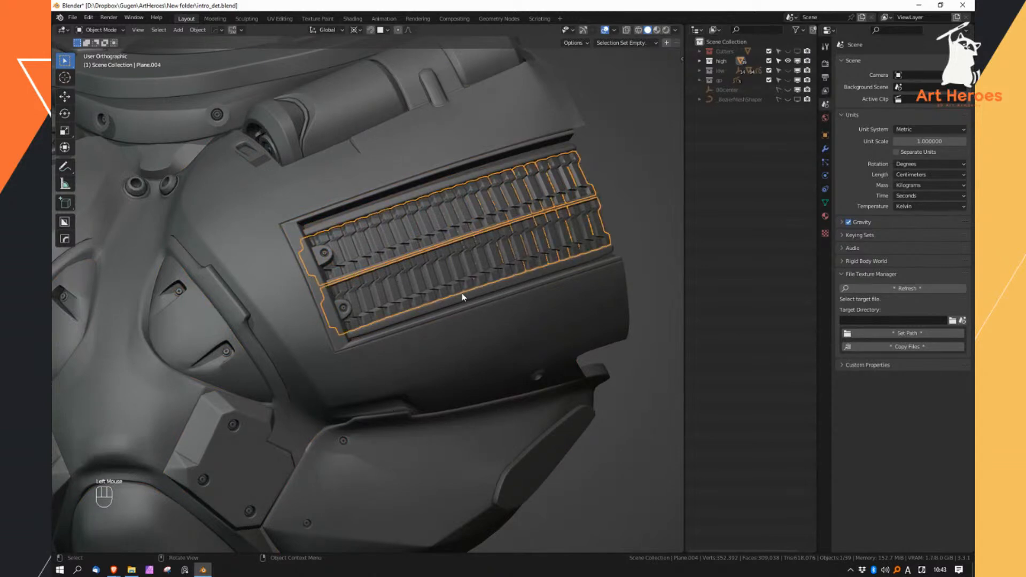
key(a)
key(a)
middle_drag(405, 293, 466, 351)
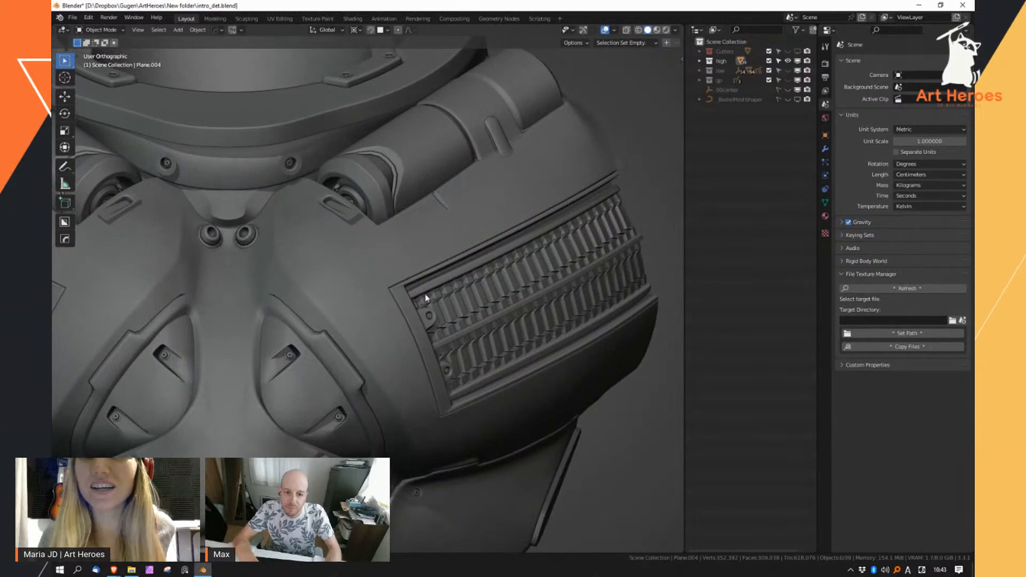
Pick out the main chest plate around the shoulder cylinders to show its outline, and clear the selection
middle_drag(413, 298, 480, 328)
click(523, 196)
key(alt+a)
click(562, 175)
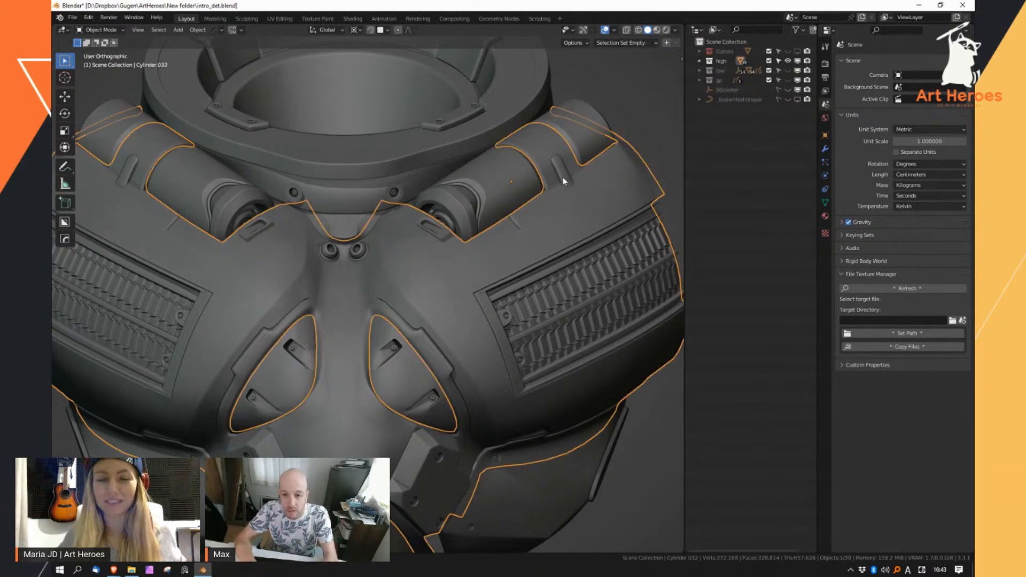
key(alt+a)
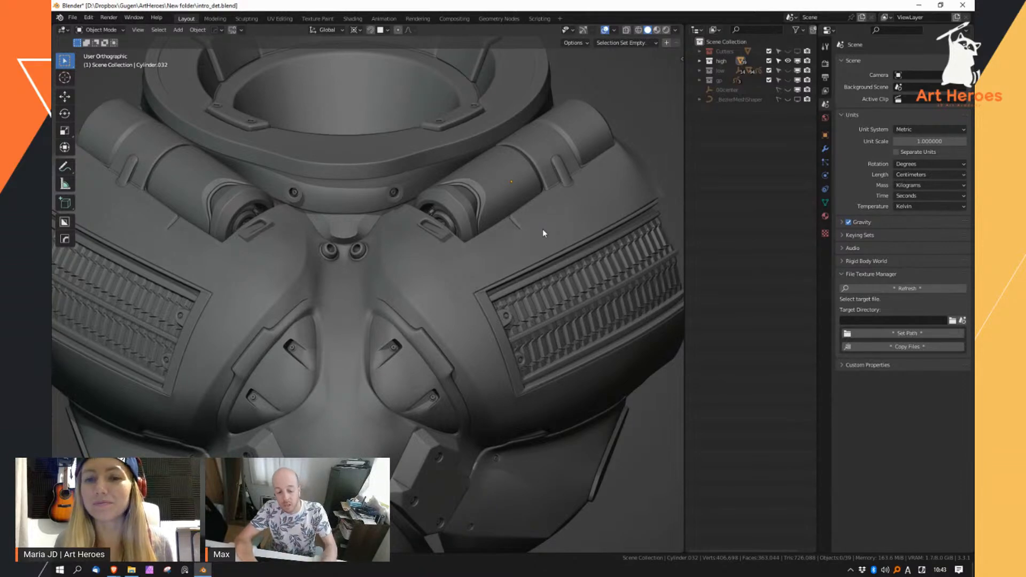
Save intro_det.blend and check the mesh of the small connector piece beneath the neck ring in Edit Mode
key(ctrl+s)
middle_drag(363, 252, 343, 238)
click(343, 241)
key(Tab)
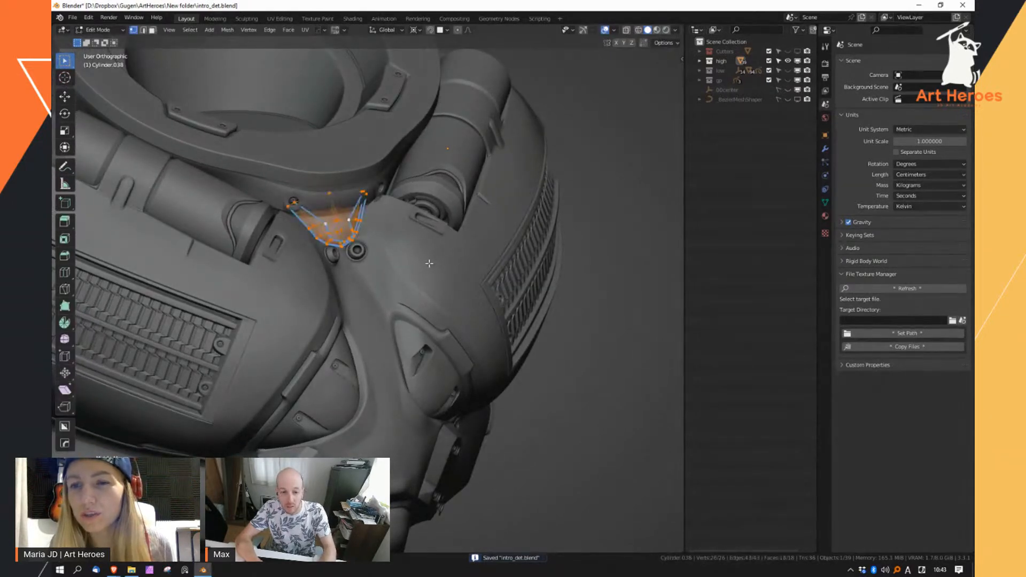
key(Tab)
click(350, 272)
click(346, 242)
key(h)
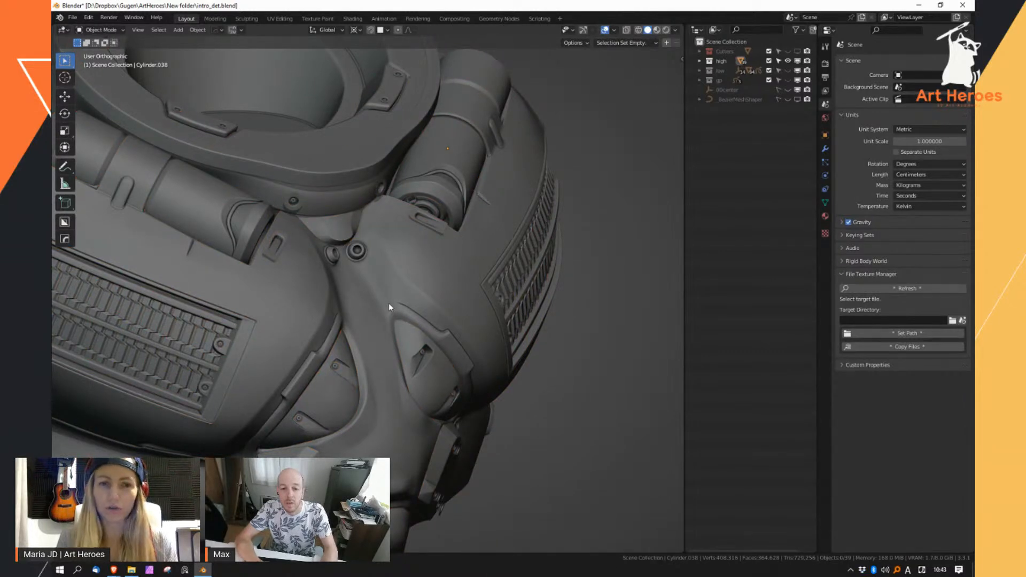
View the whole high-poly chest from the front
scroll(389, 252, down, 6)
middle_drag(393, 250, 554, 144)
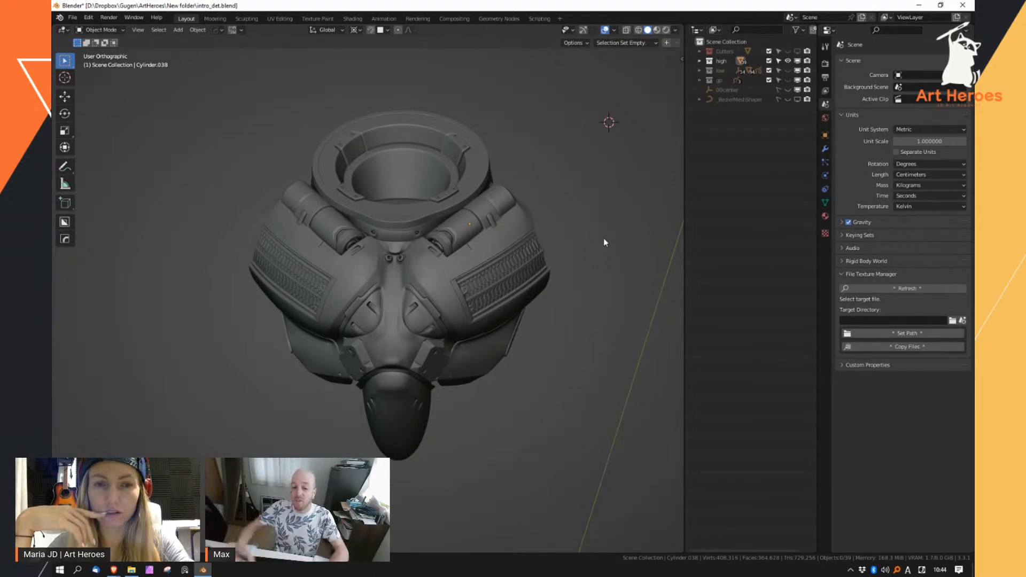
alt+middle_drag(386, 295, 409, 239)
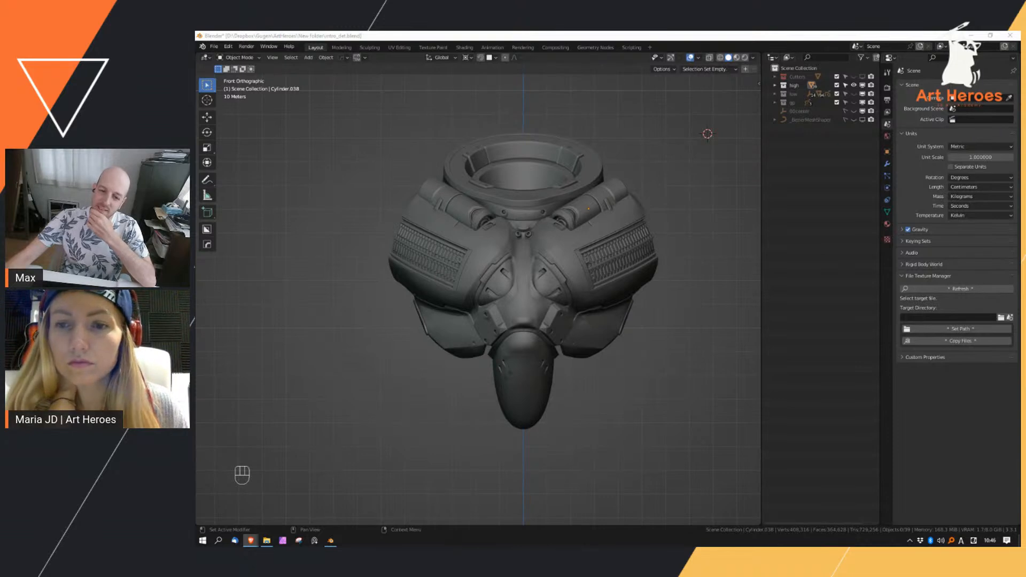
click(738, 266)
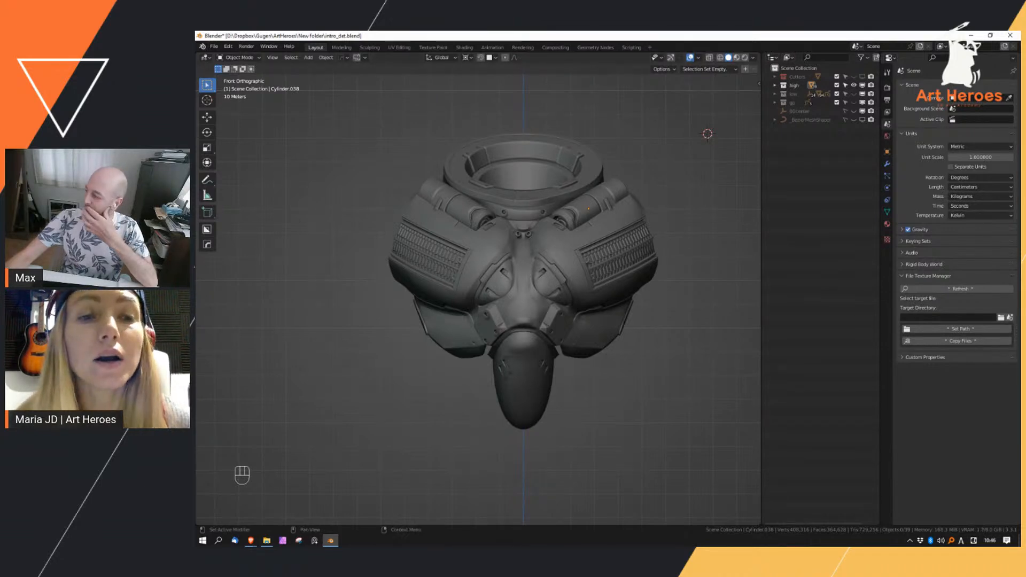
scroll(957, 267, down, 3)
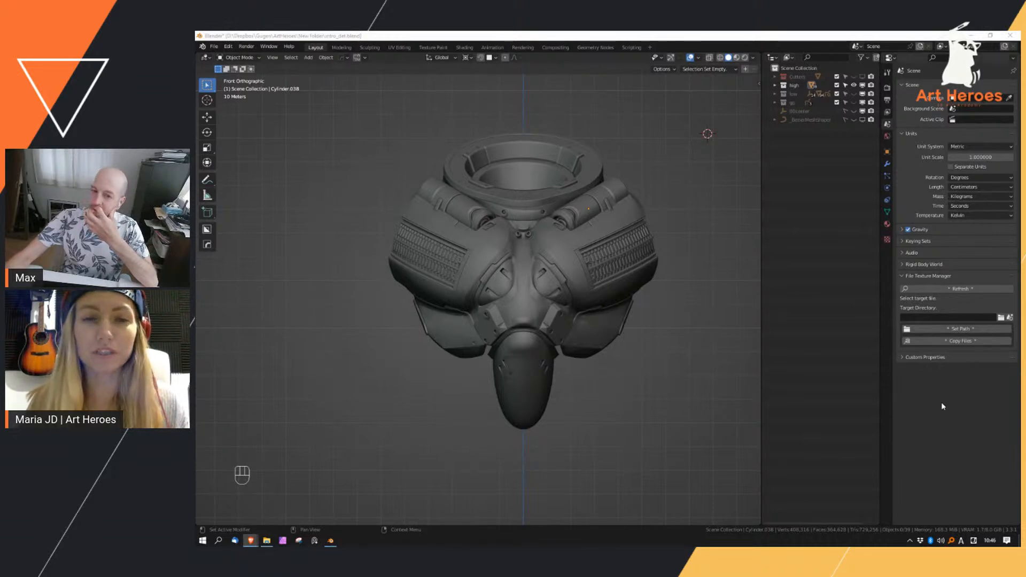
click(697, 319)
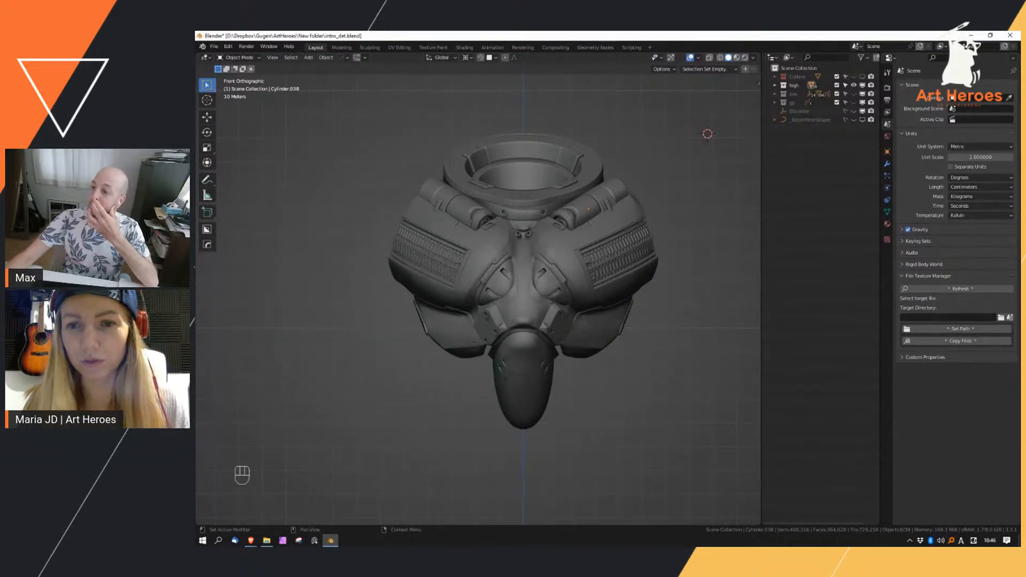
middle_drag(719, 311, 693, 312)
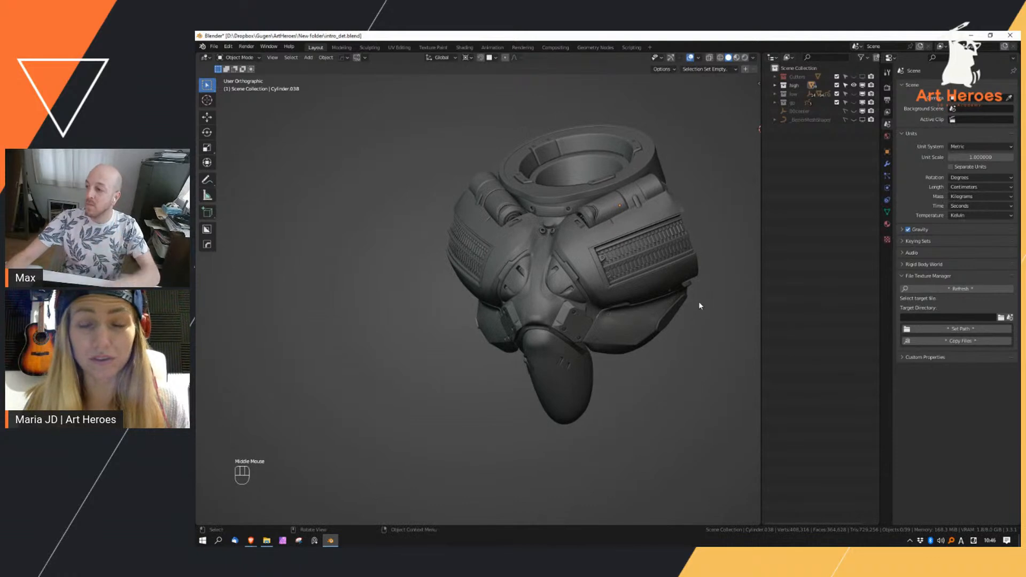
mouse_move(737, 275)
shift+middle_down()
mouse_move(632, 283)
mouse_move(734, 269)
shift+middle_up()
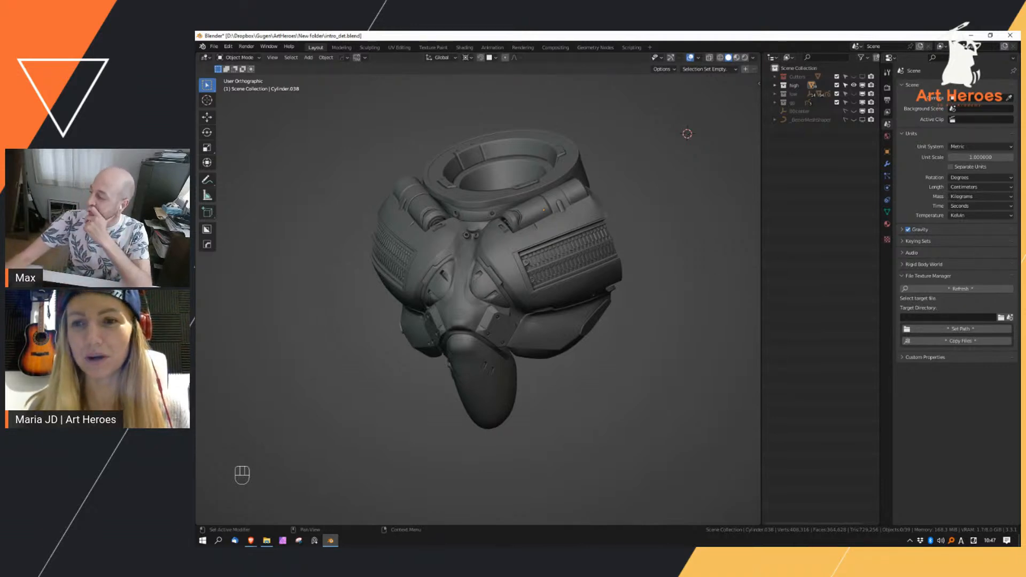
scroll(957, 288, down, 2)
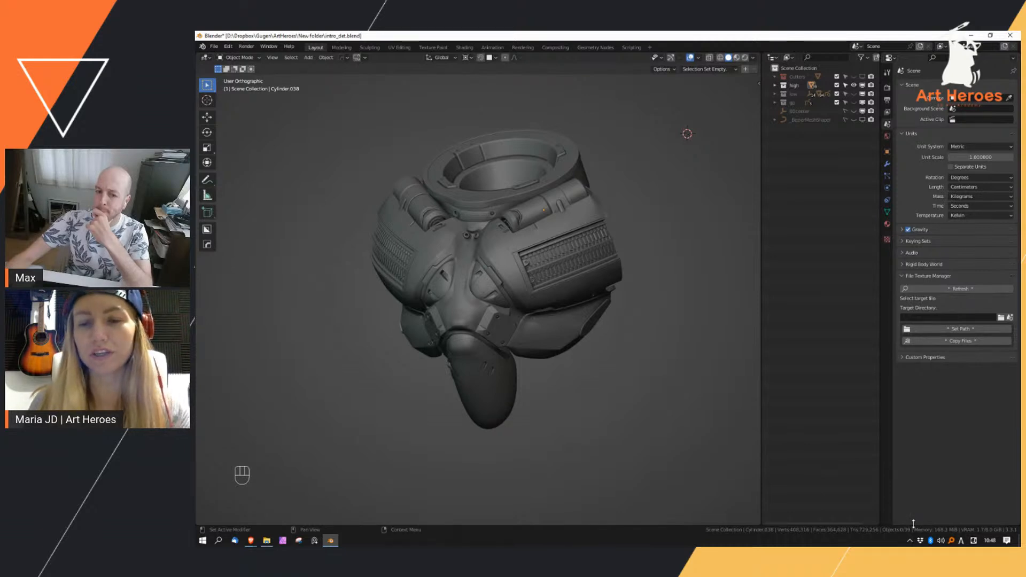
click(674, 432)
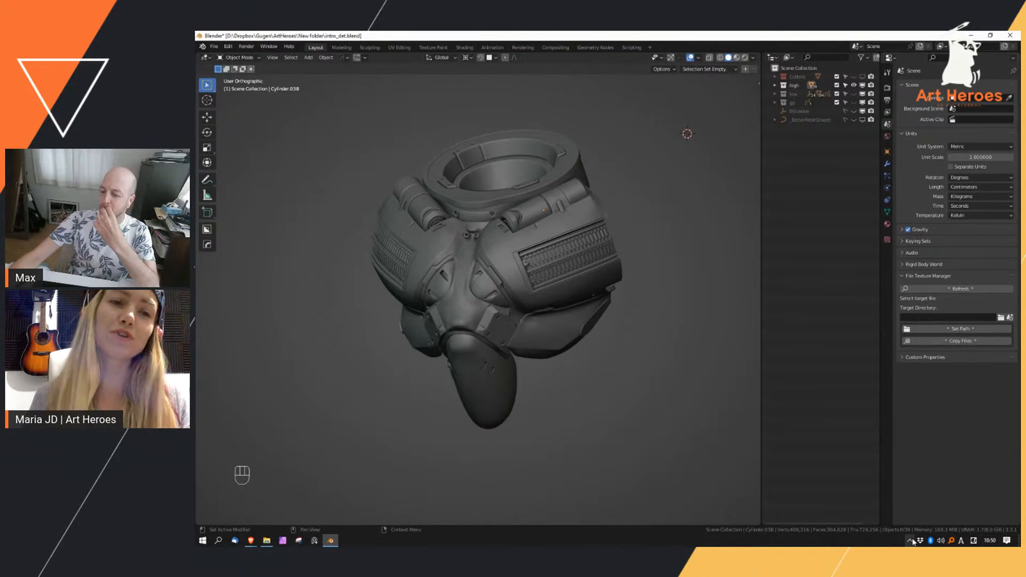
click(928, 489)
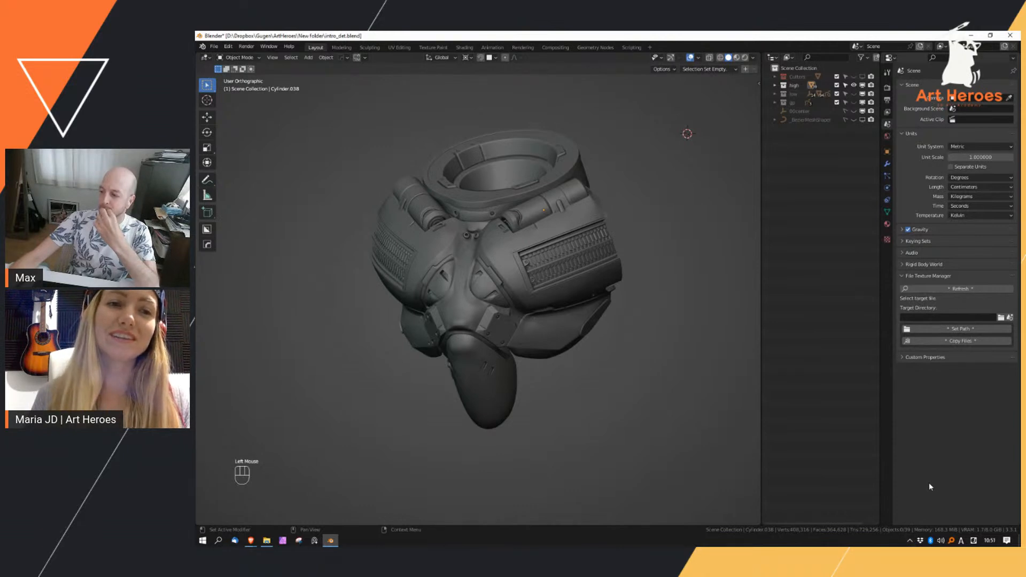